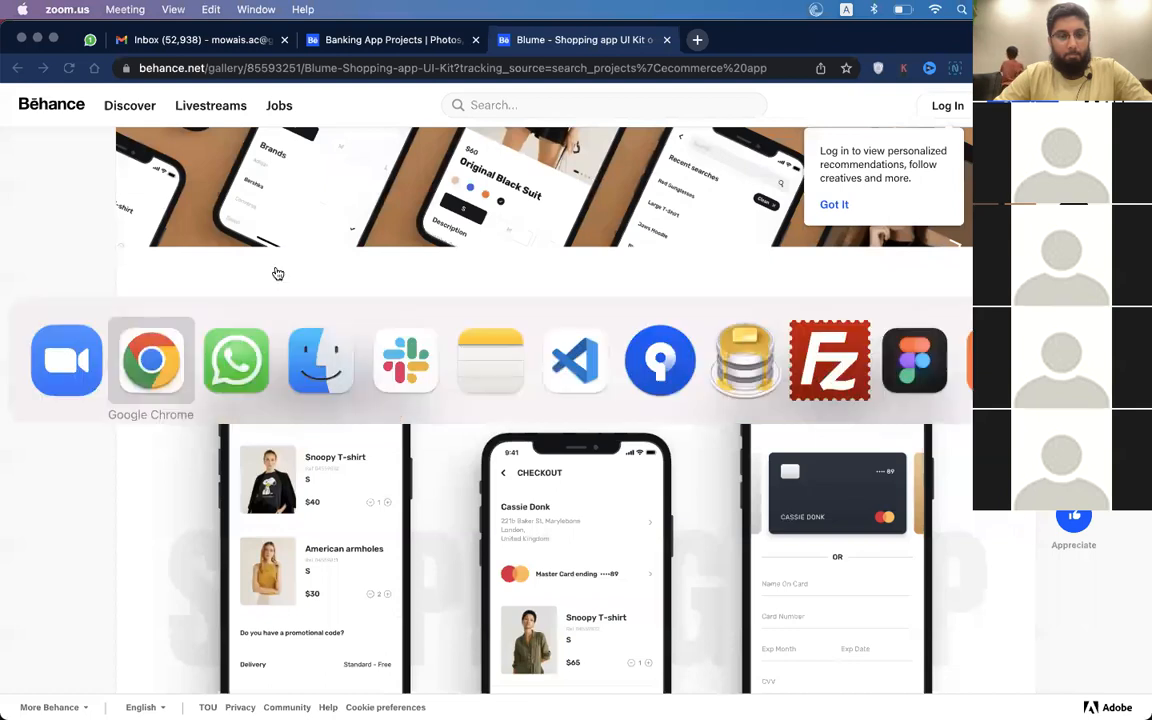
- Switch to Figma and create a new blank design file
left_click(904, 363)
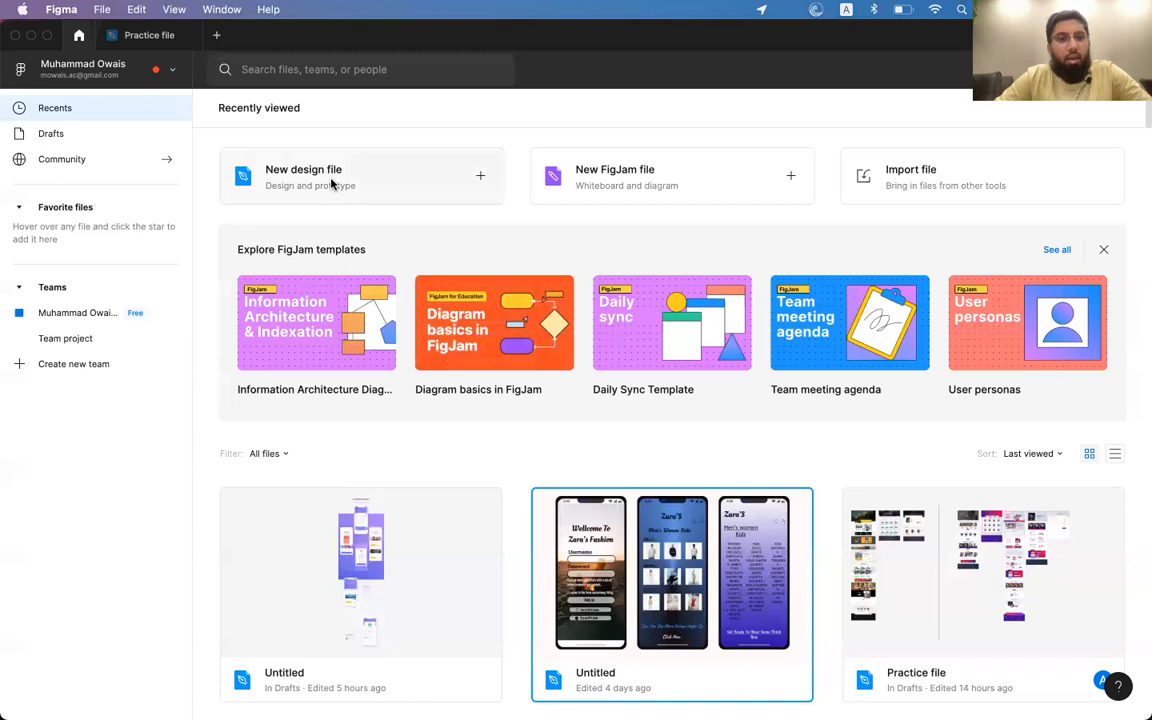
left_click(311, 172)
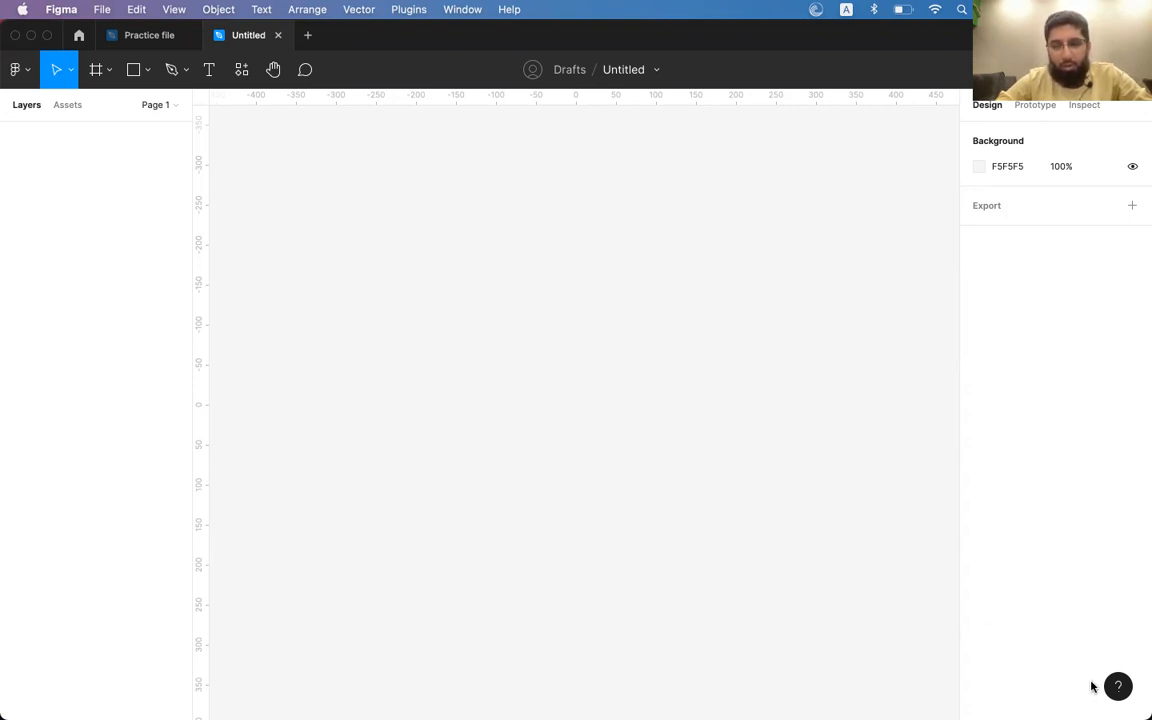
scroll(536, 332, "right", 5)
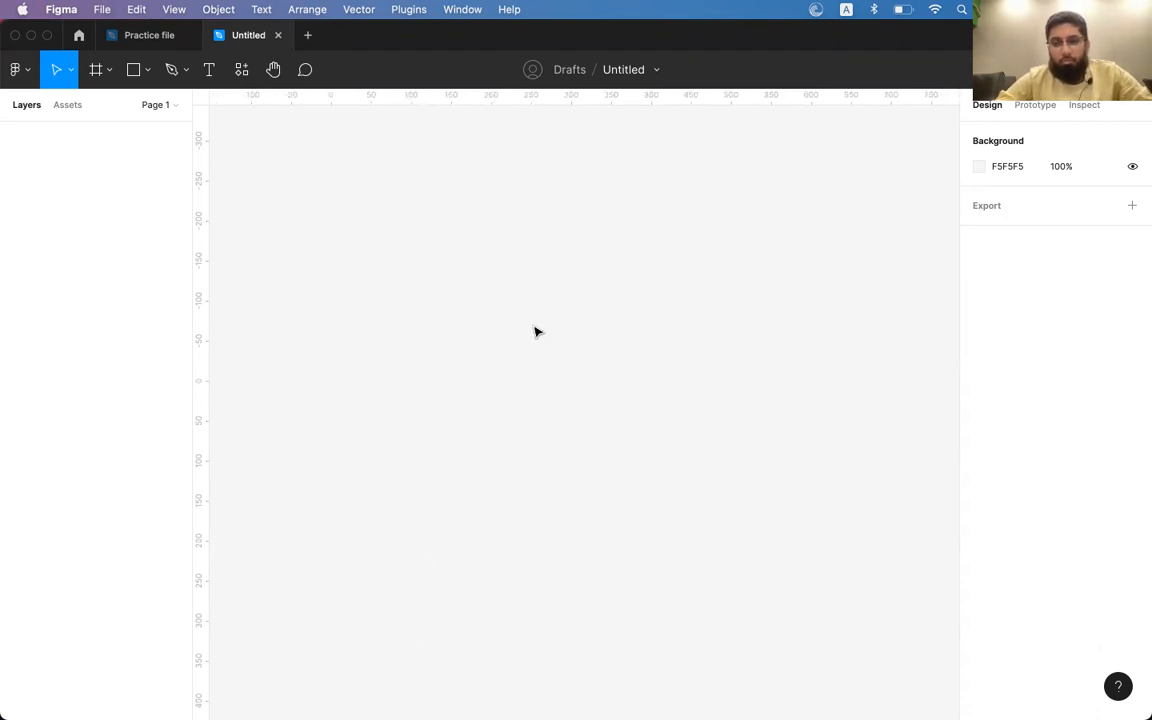
scroll(536, 332, "left", 3)
key("shift+0")
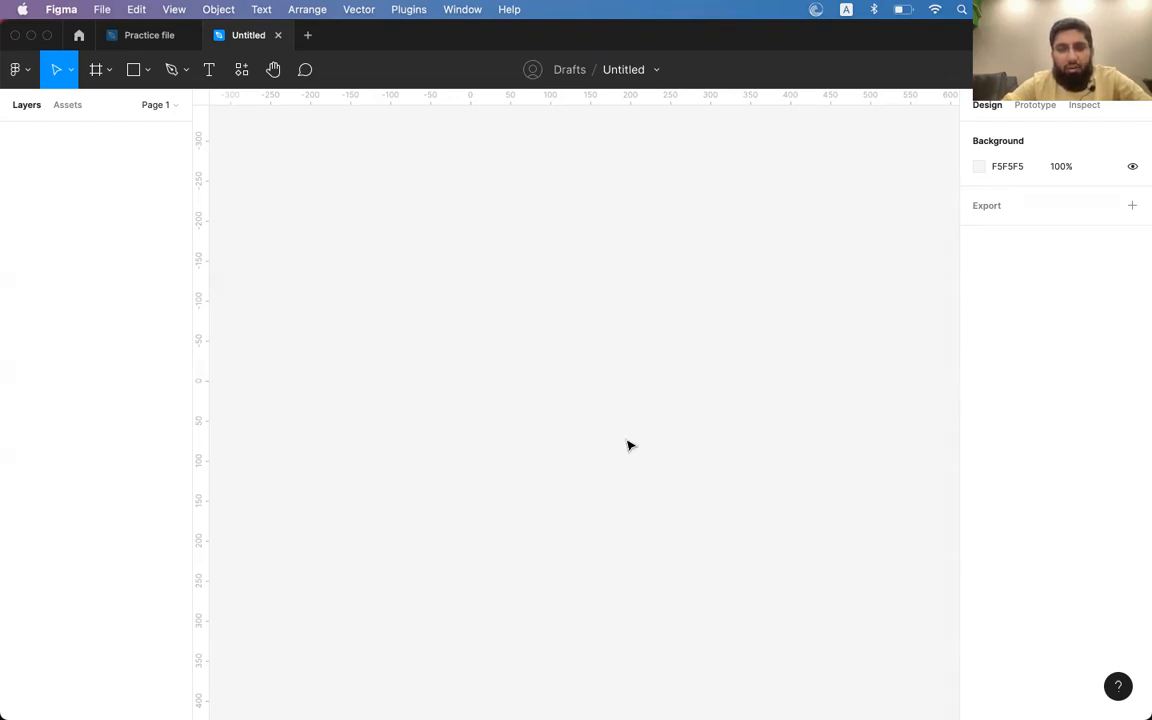
key("shift+0")
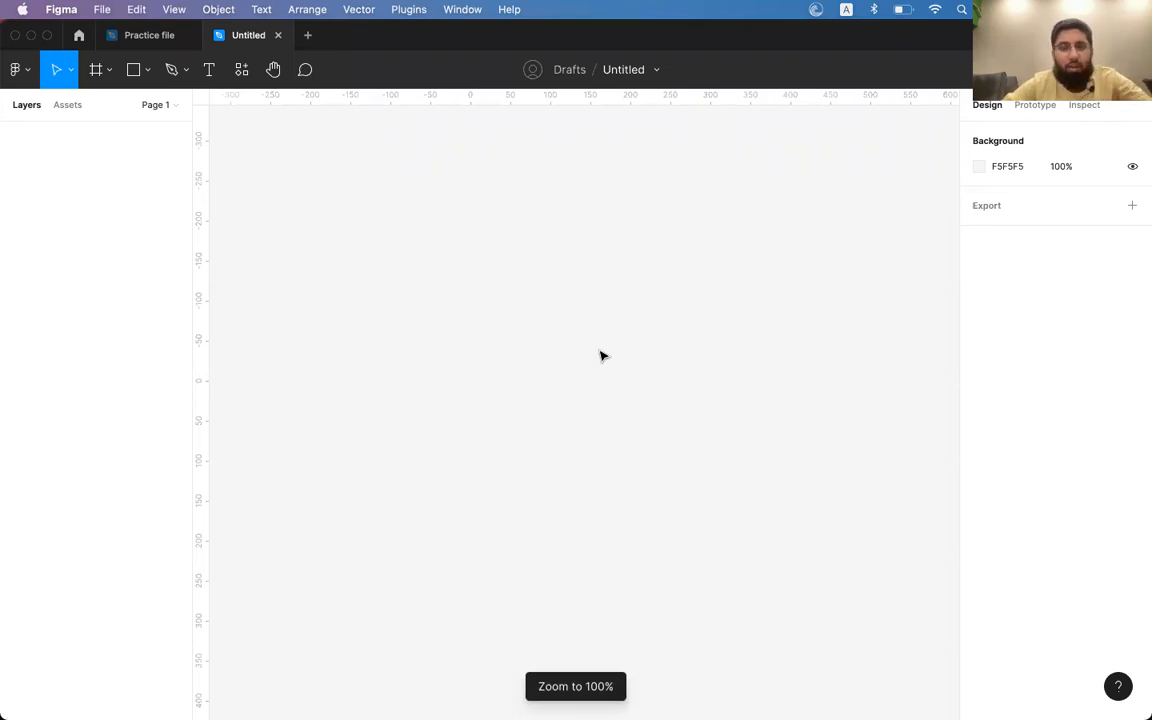
- Switch to Chrome, search the web for "axure" in a new tab and open the Axure RP website
key("super+Tab")
key("super+Tab")
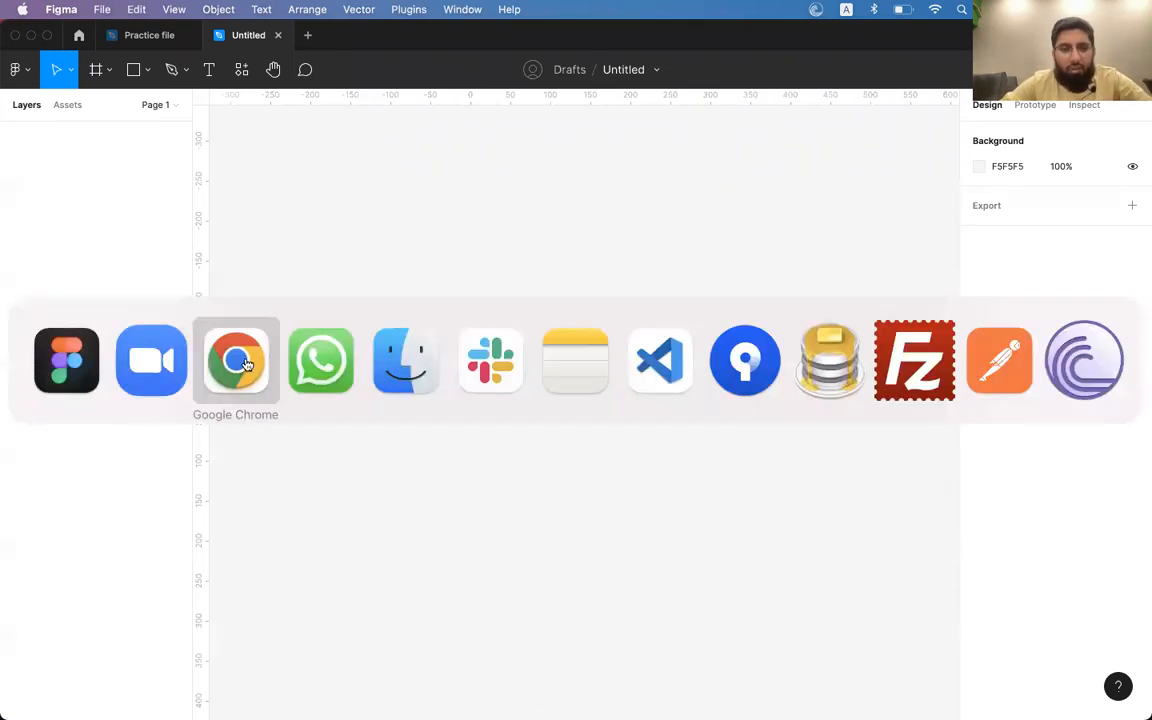
left_click(697, 40)
type("axure")
key("Return")
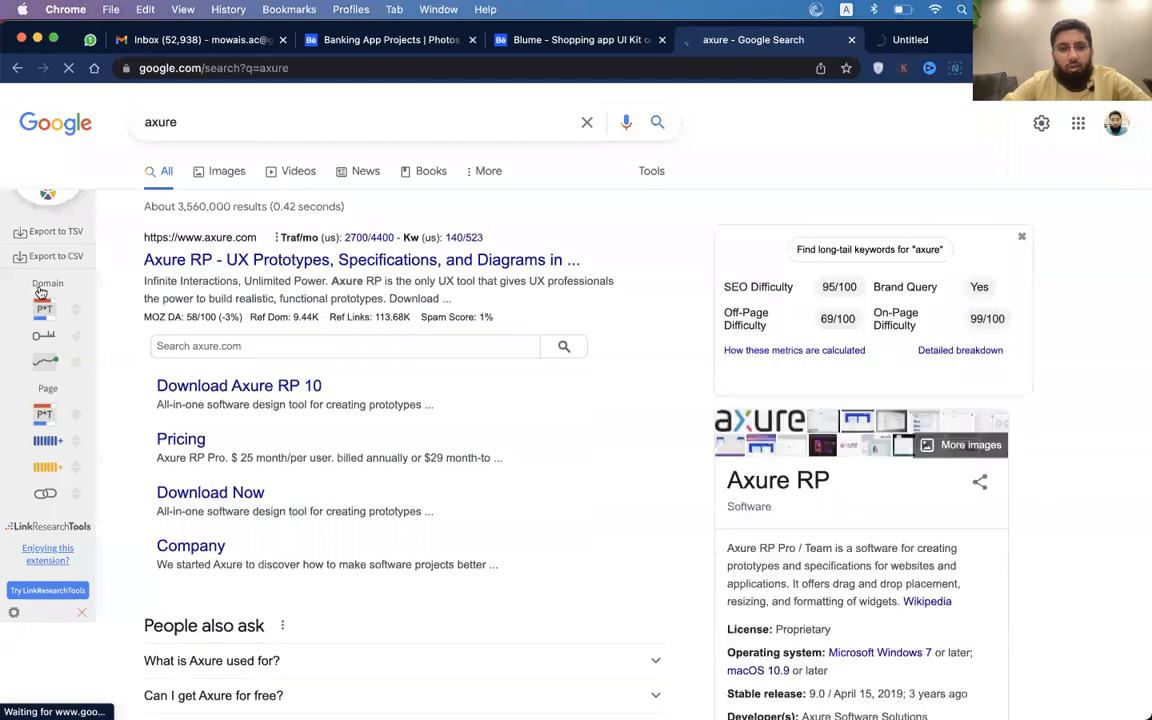
key("ctrl+Tab")
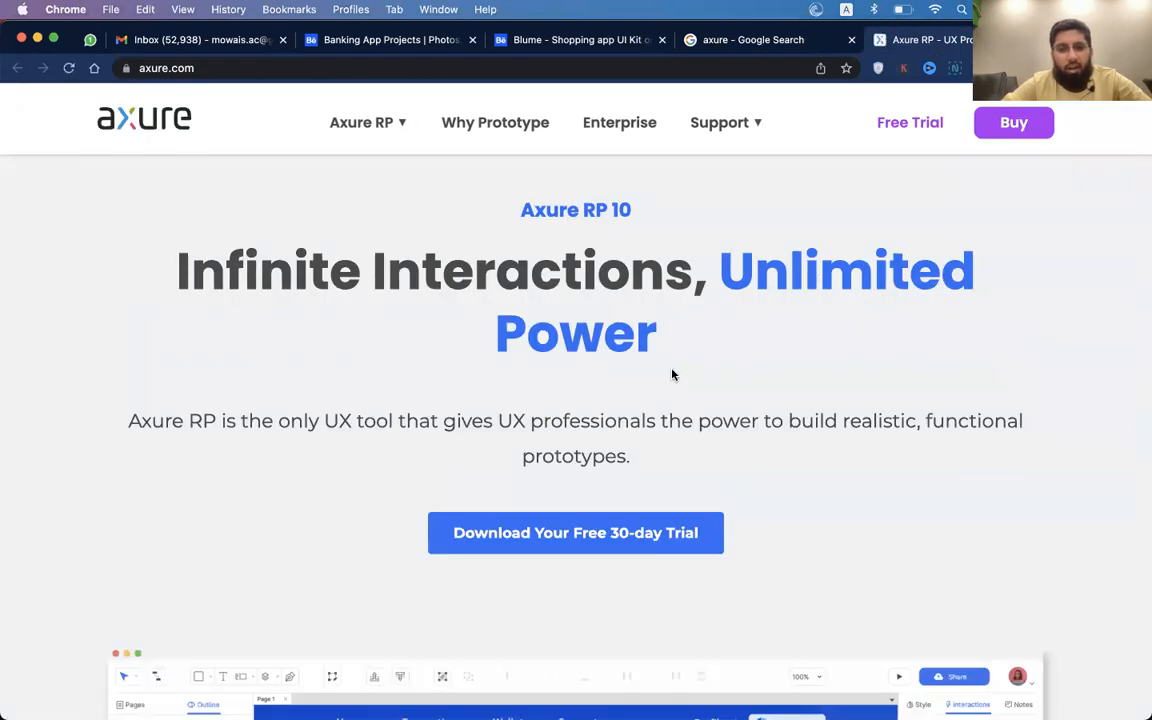
- Examine the Axure homepage, including its prototype screenshot and the section on interactive possibilities
scroll(672, 374, "down", 3)
scroll(672, 374, "down", 3)
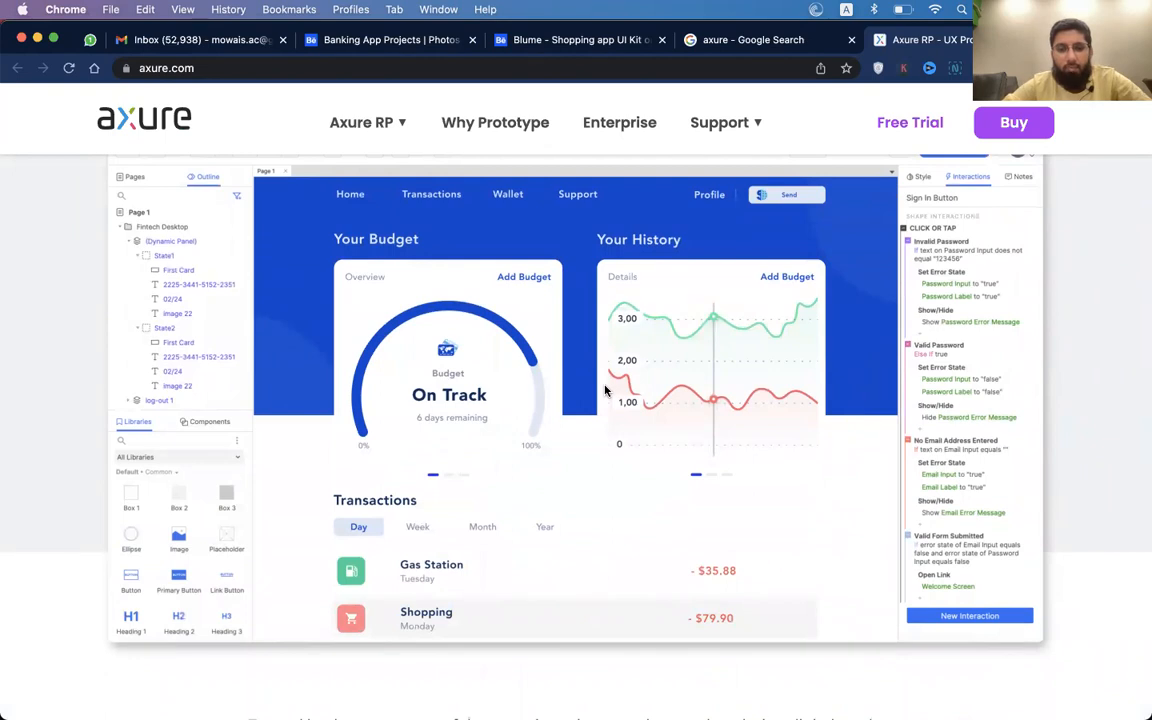
scroll(604, 390, "down", 3)
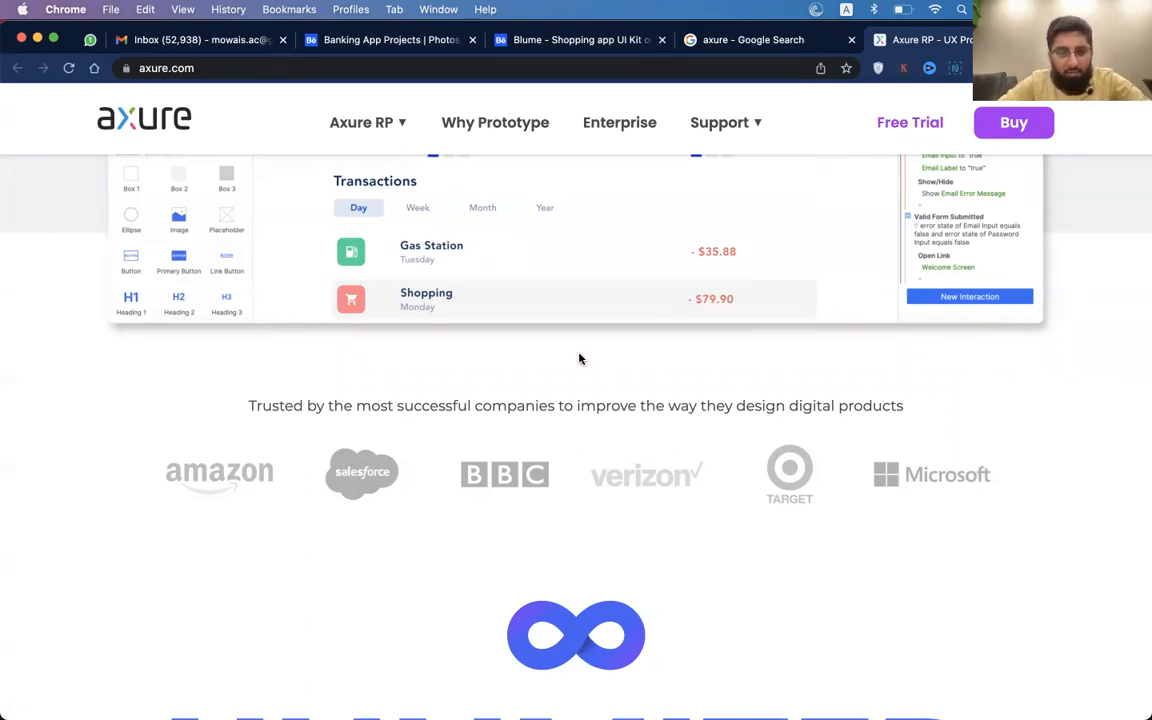
scroll(579, 358, "down", 10)
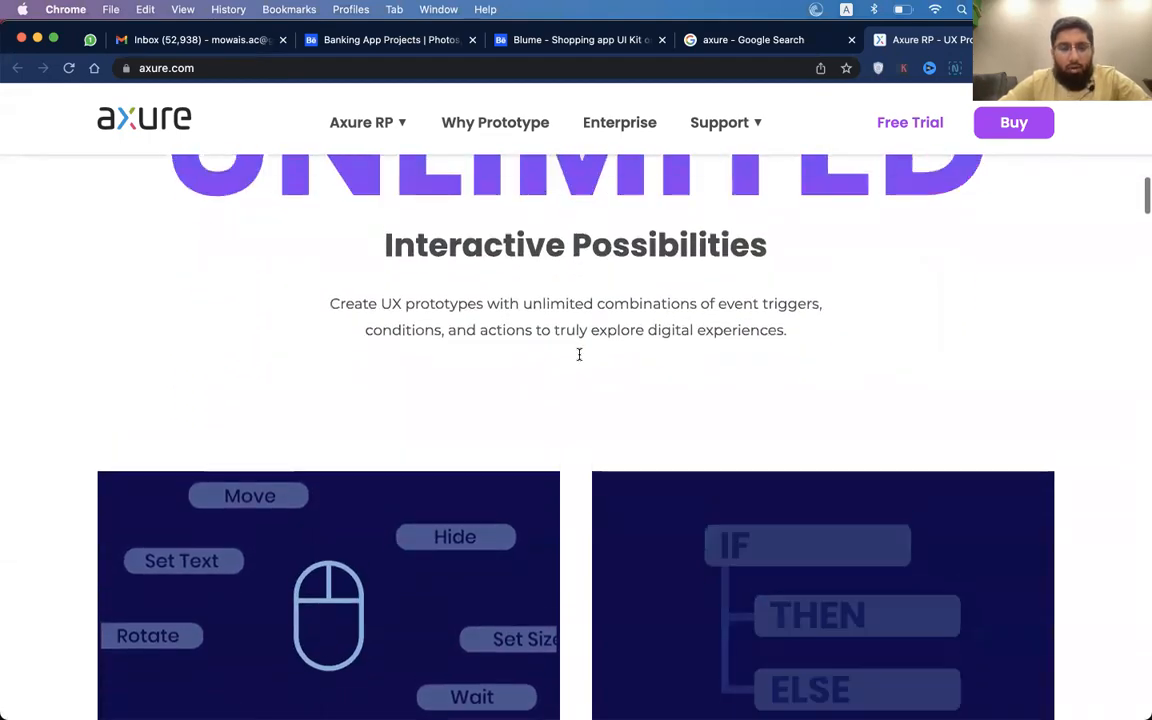
scroll(579, 354, "up", 15)
- Switch back to Figma and create a new FigJam file from the home page
key("super+Tab")
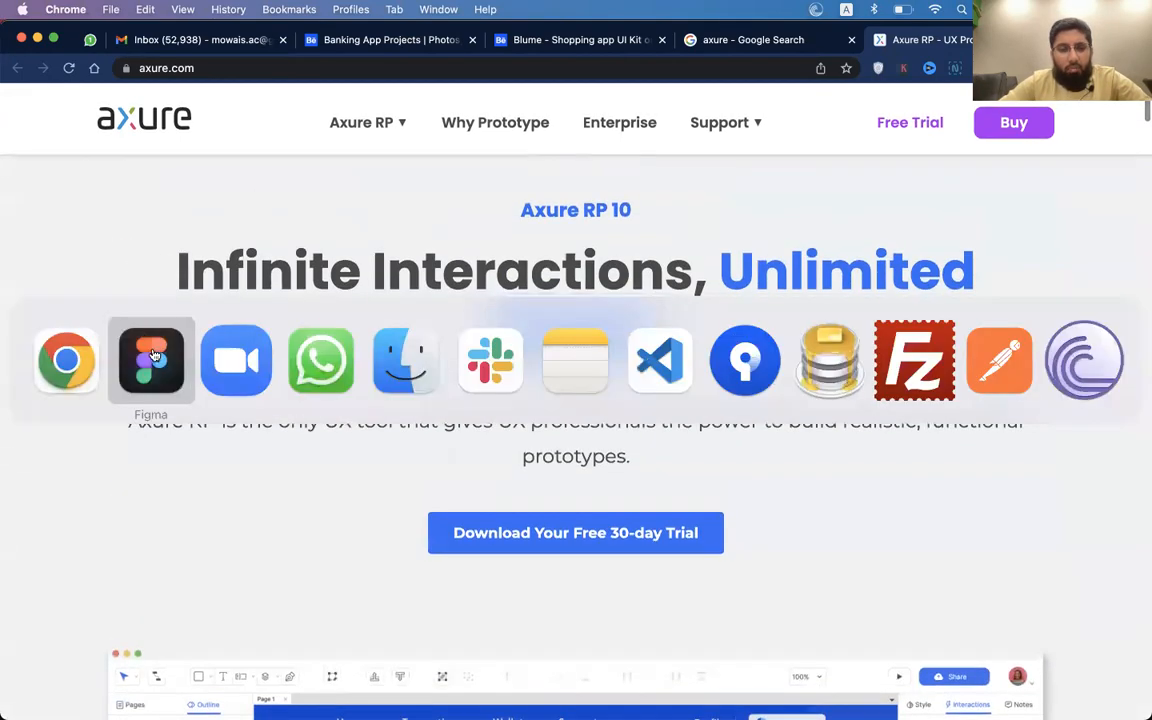
left_click(151, 358)
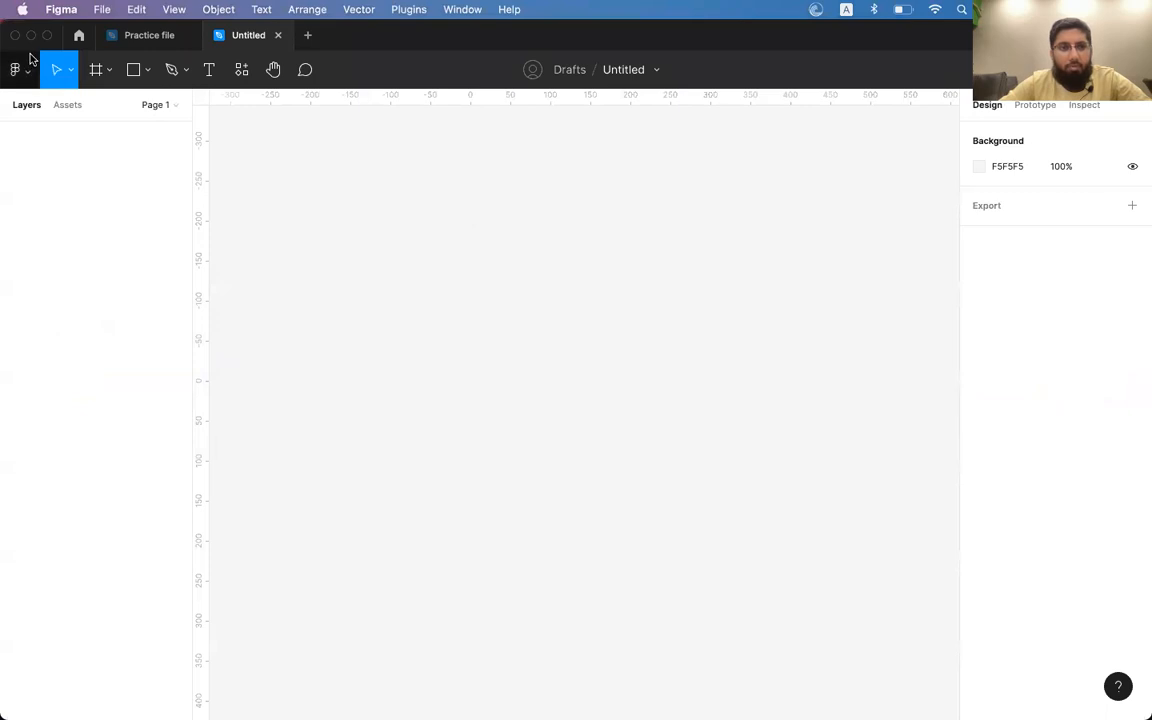
left_click(79, 35)
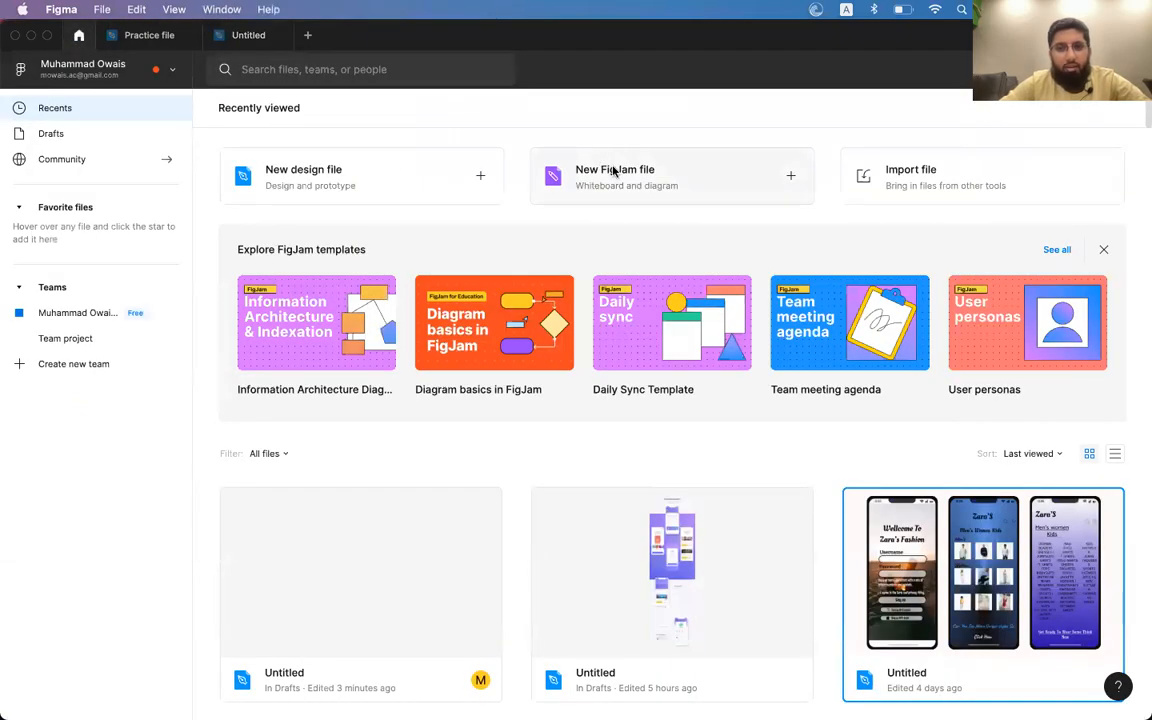
left_click(617, 175)
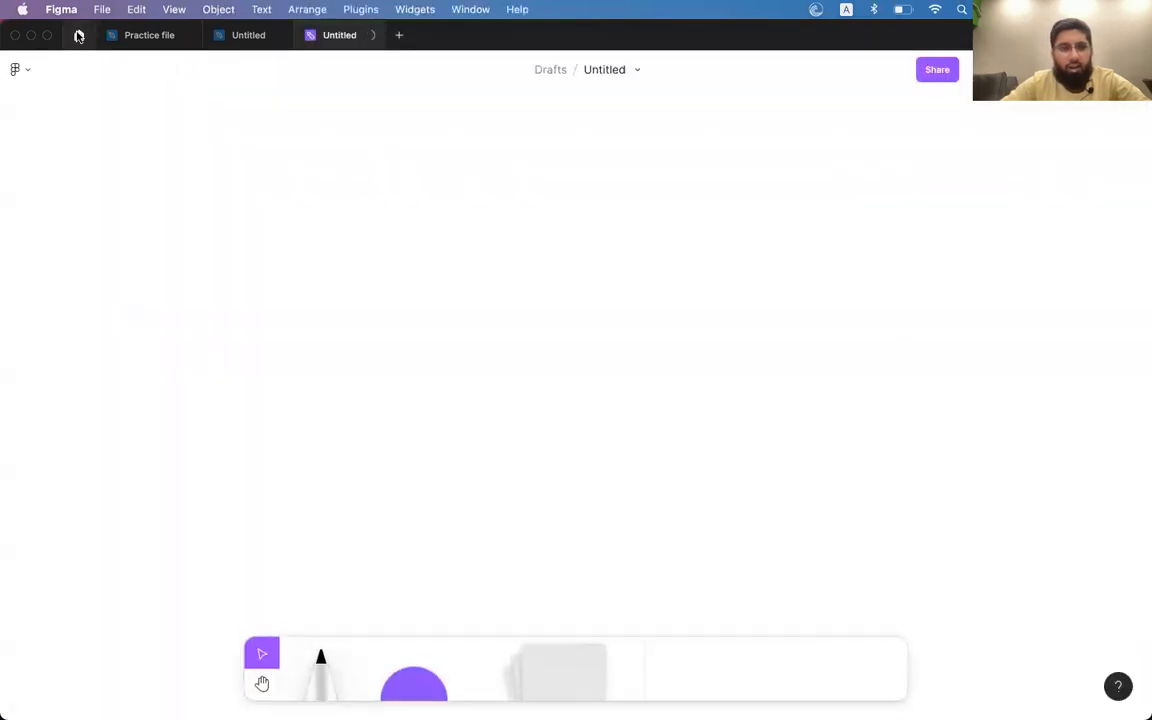
- Create another new design file from the home page and return to the untitled FigJam file
left_click(79, 36)
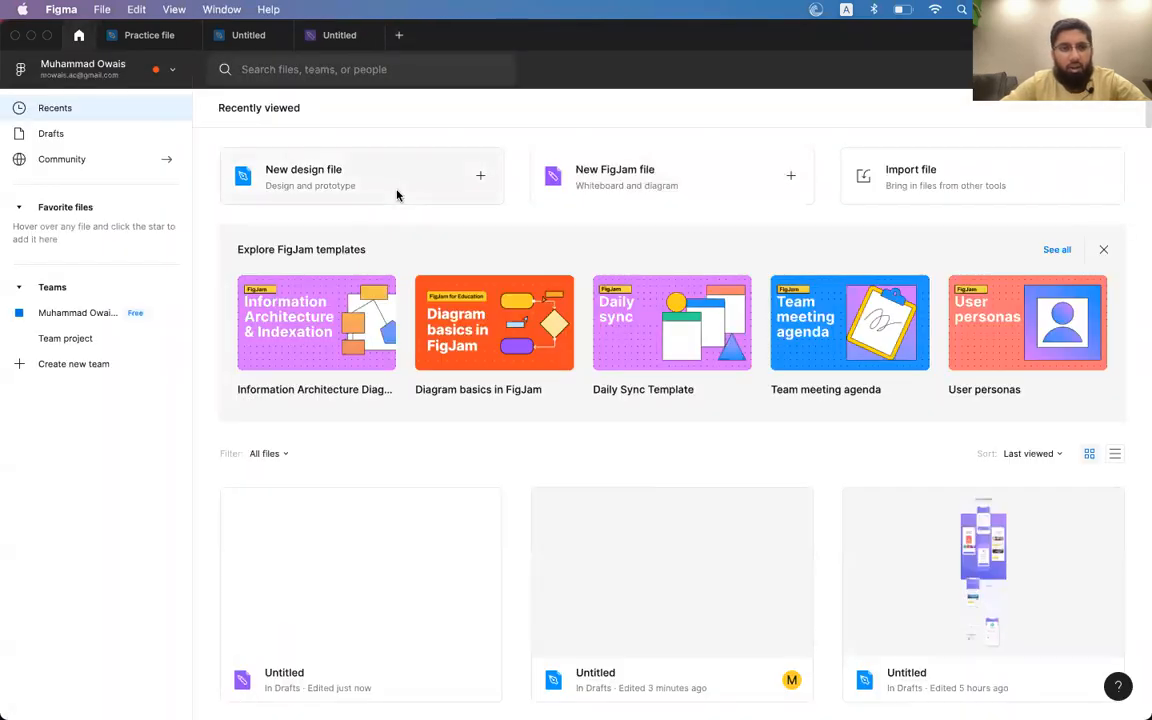
left_click(309, 171)
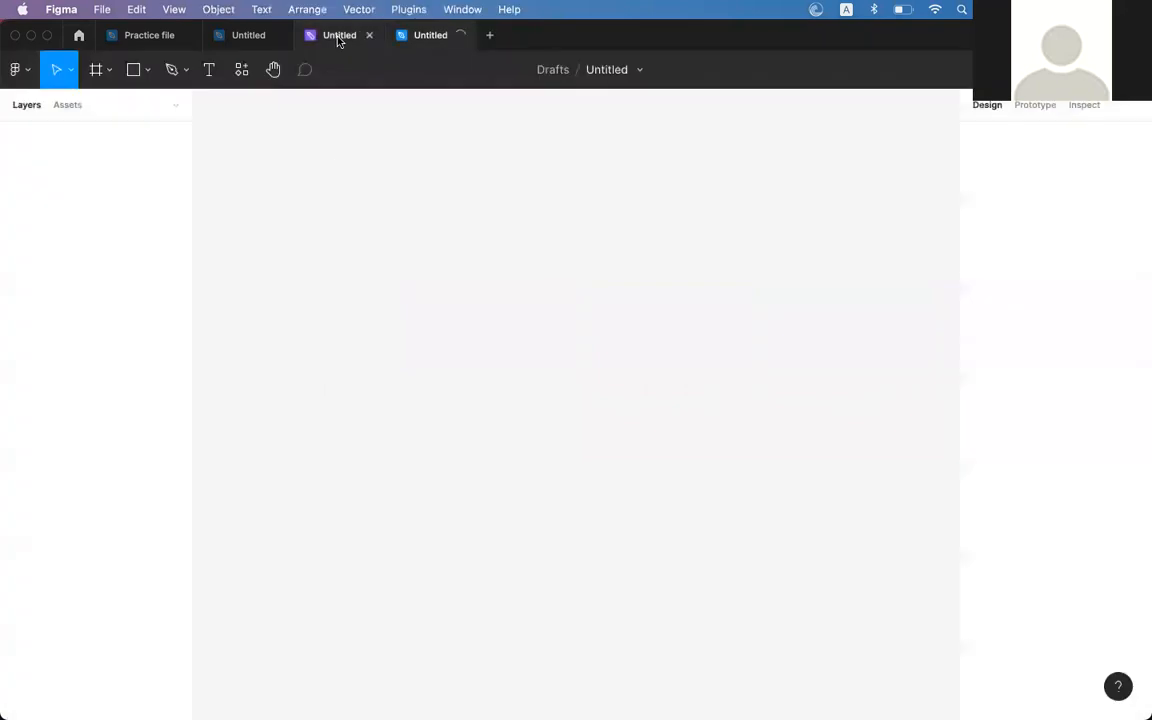
left_click(336, 36)
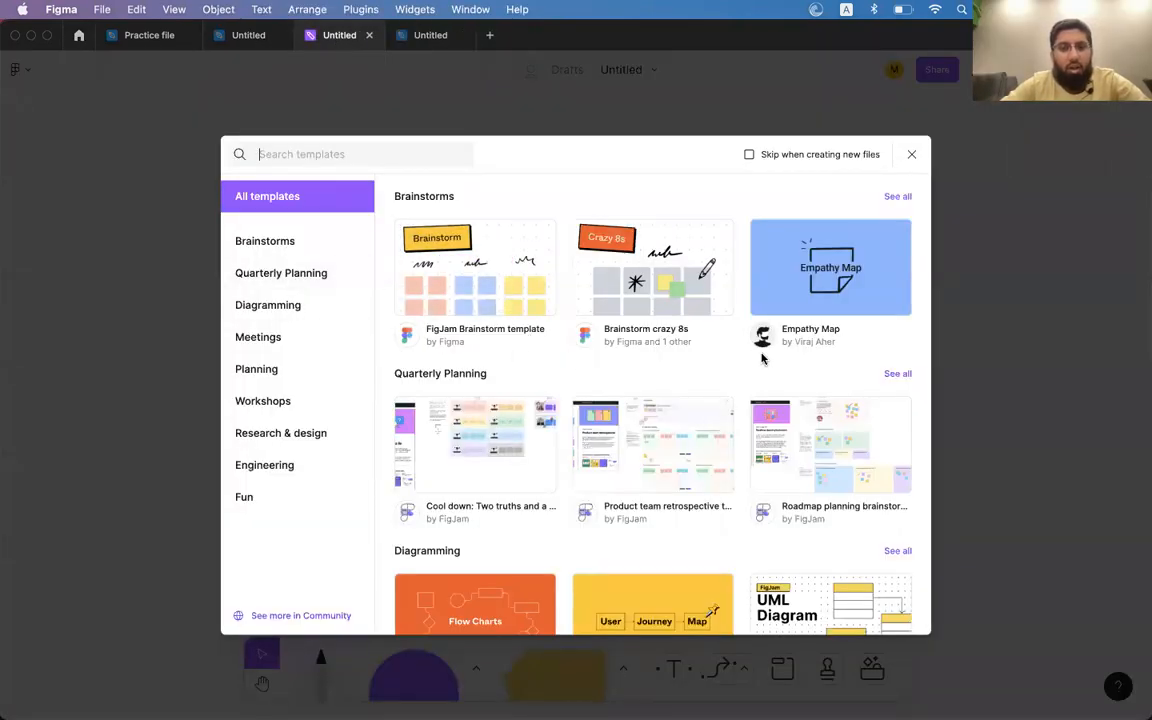
- Browse the FigJam templates and add the Flow Charts template from the Diagramming category to the board
mouse_move(642, 427)
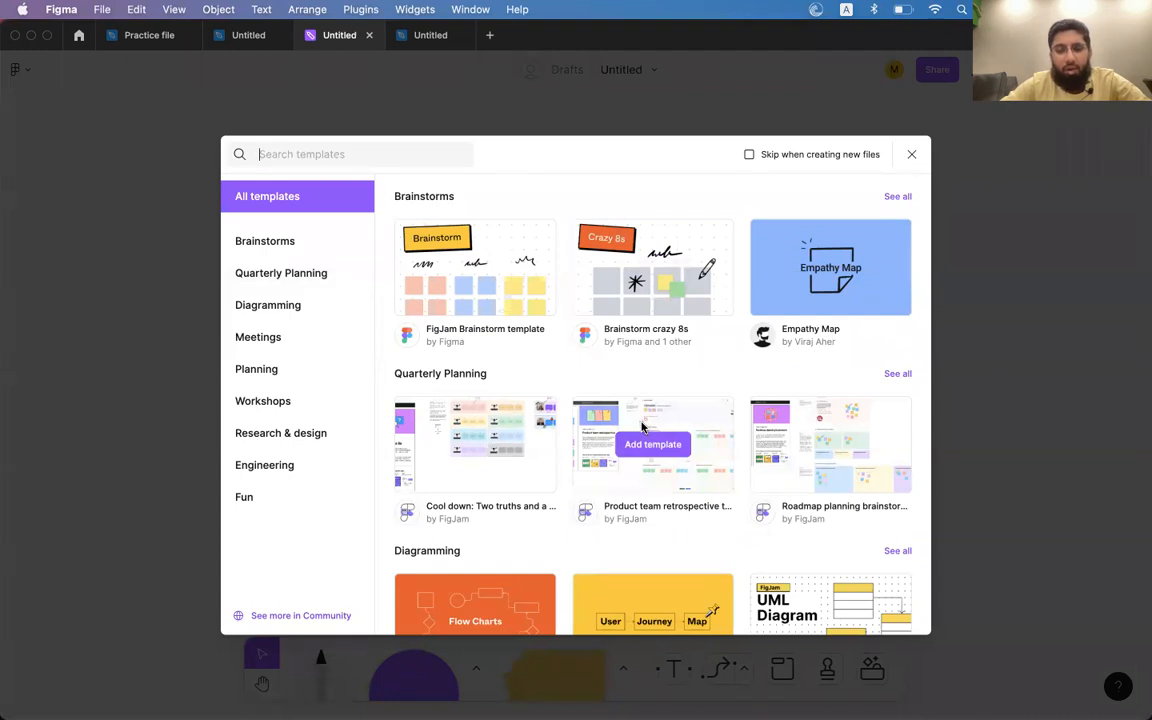
scroll(642, 427, "down", 3)
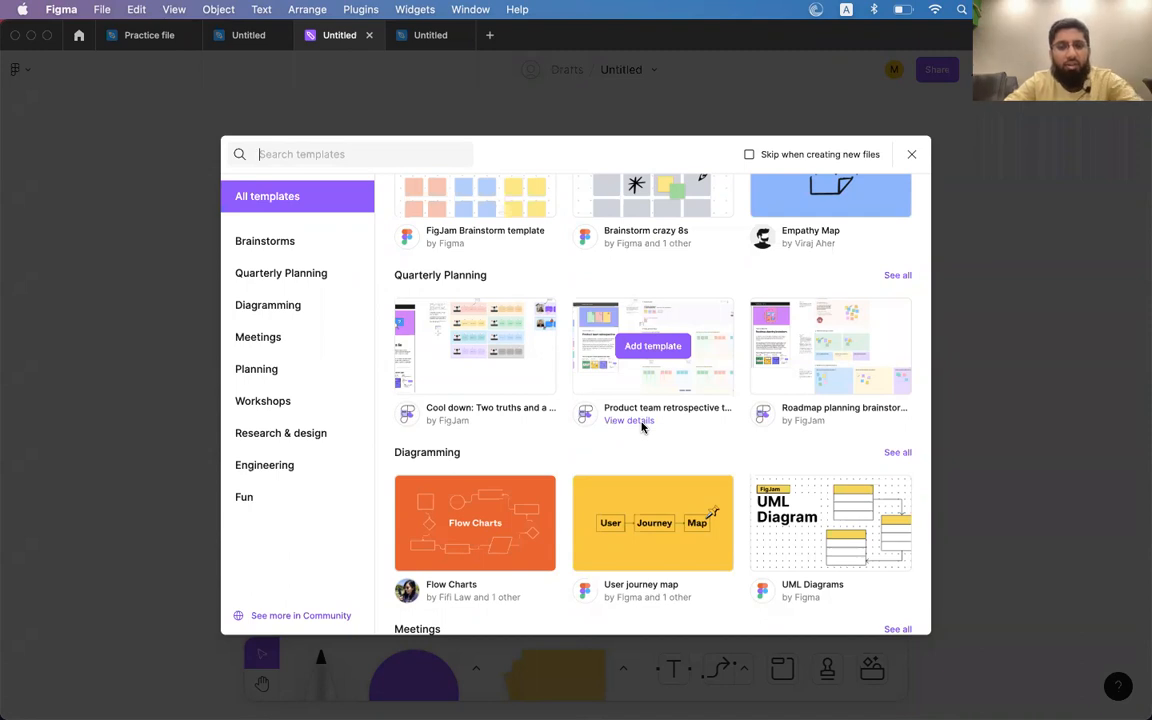
scroll(589, 292, "up", 2)
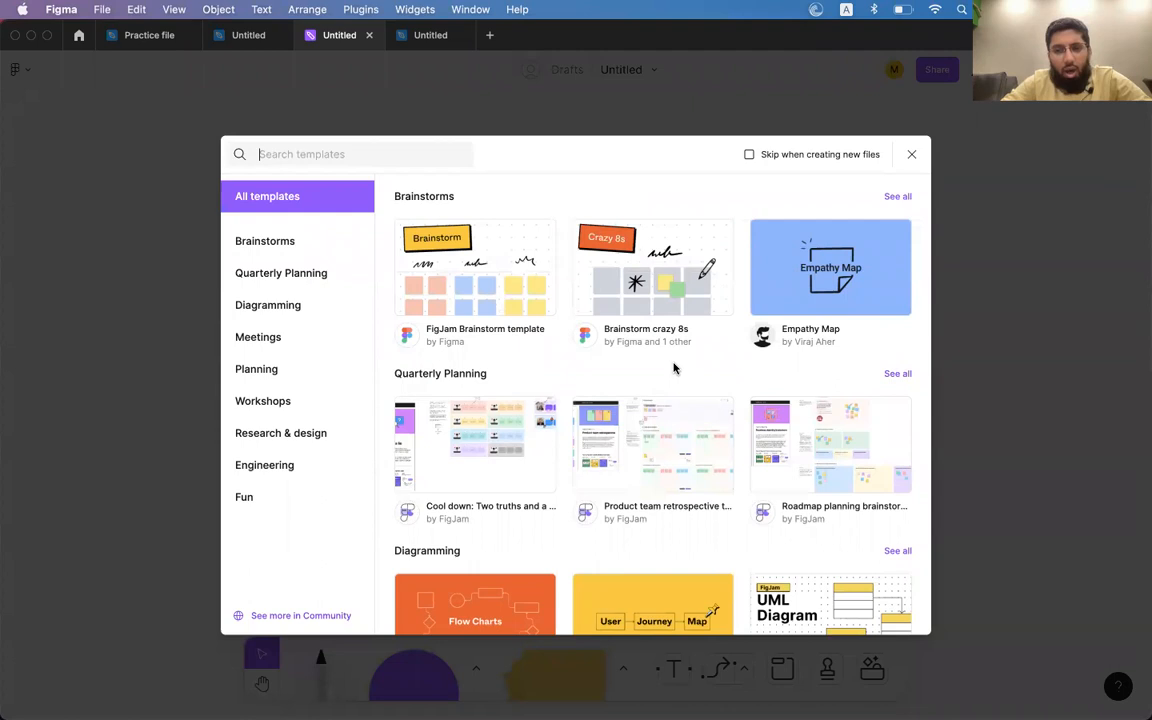
scroll(673, 368, "down", 4)
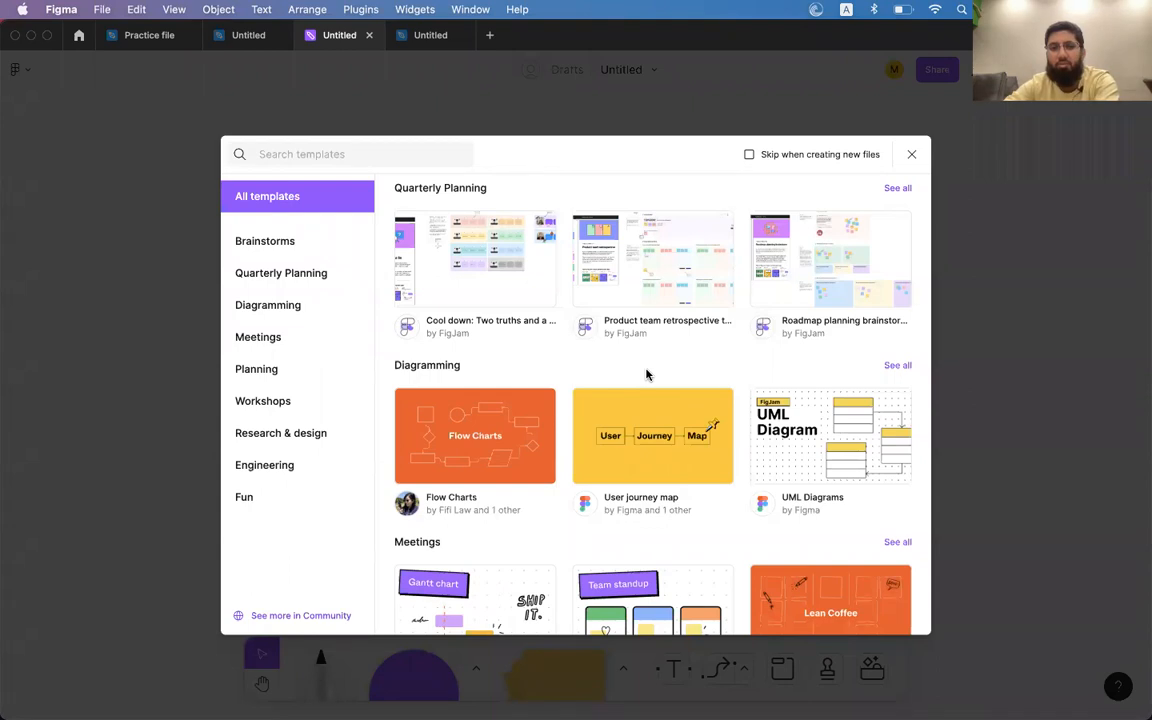
mouse_move(478, 440)
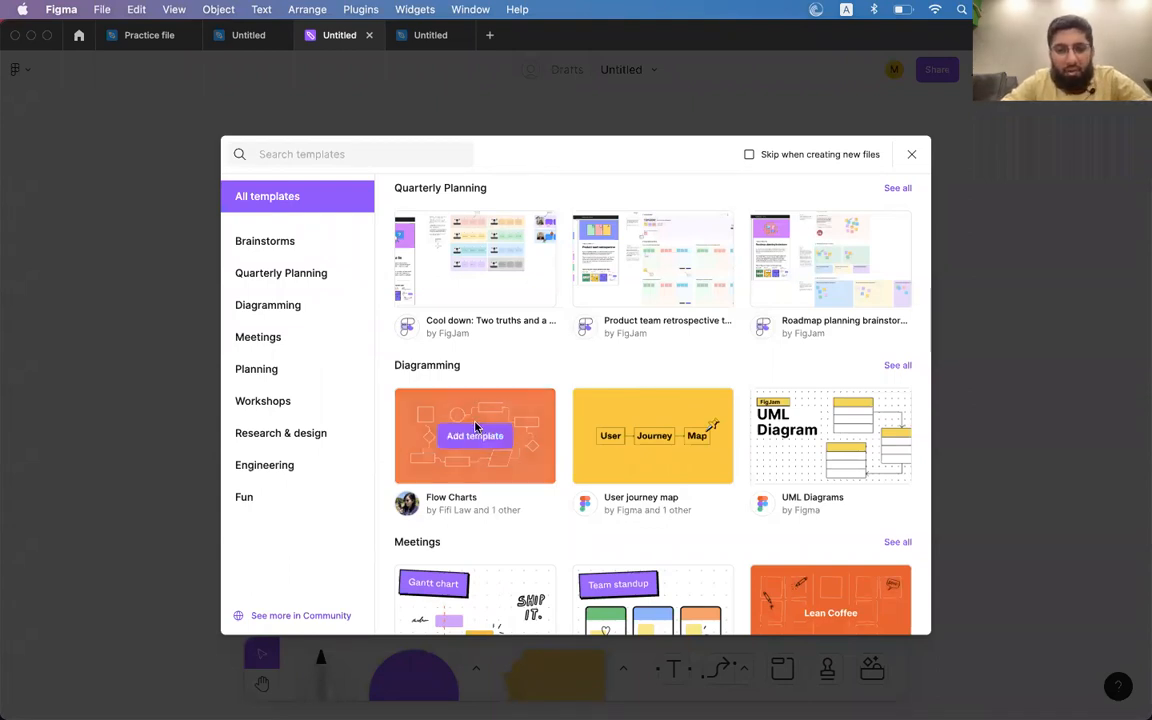
left_click(478, 440)
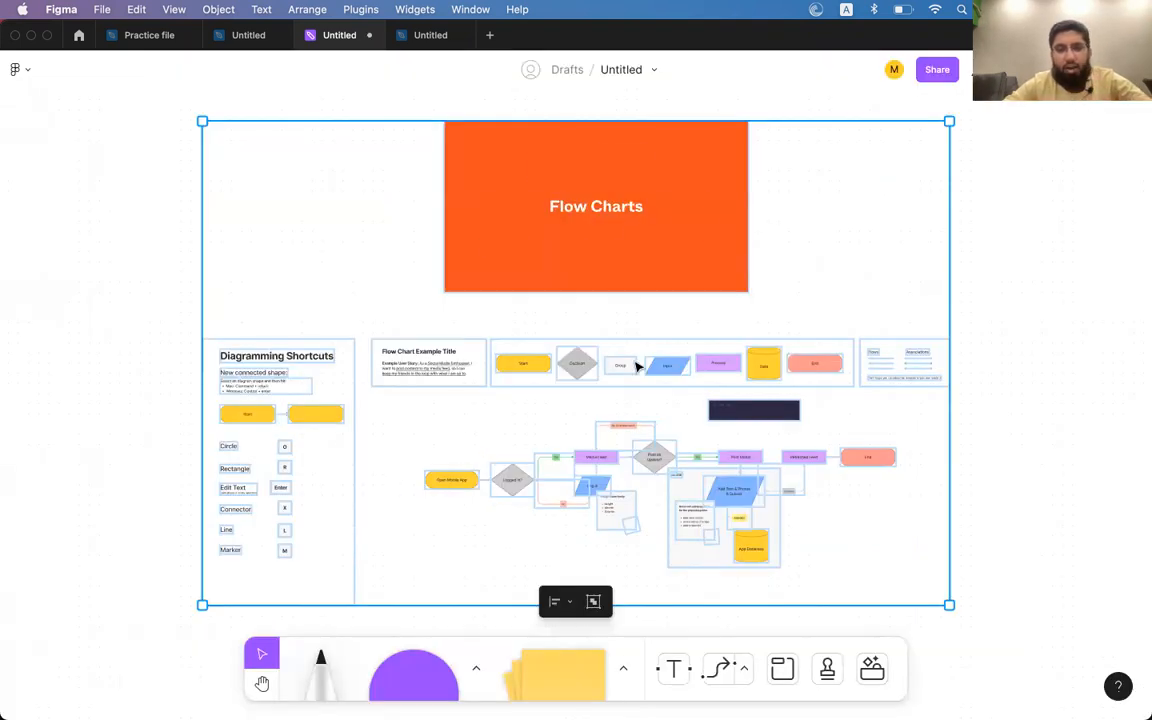
- Examine the Flow Charts template, including its shape legend, example user flow and diagramming shortcuts
scroll(532, 380, "up", 5)
scroll(535, 385, "down", 3)
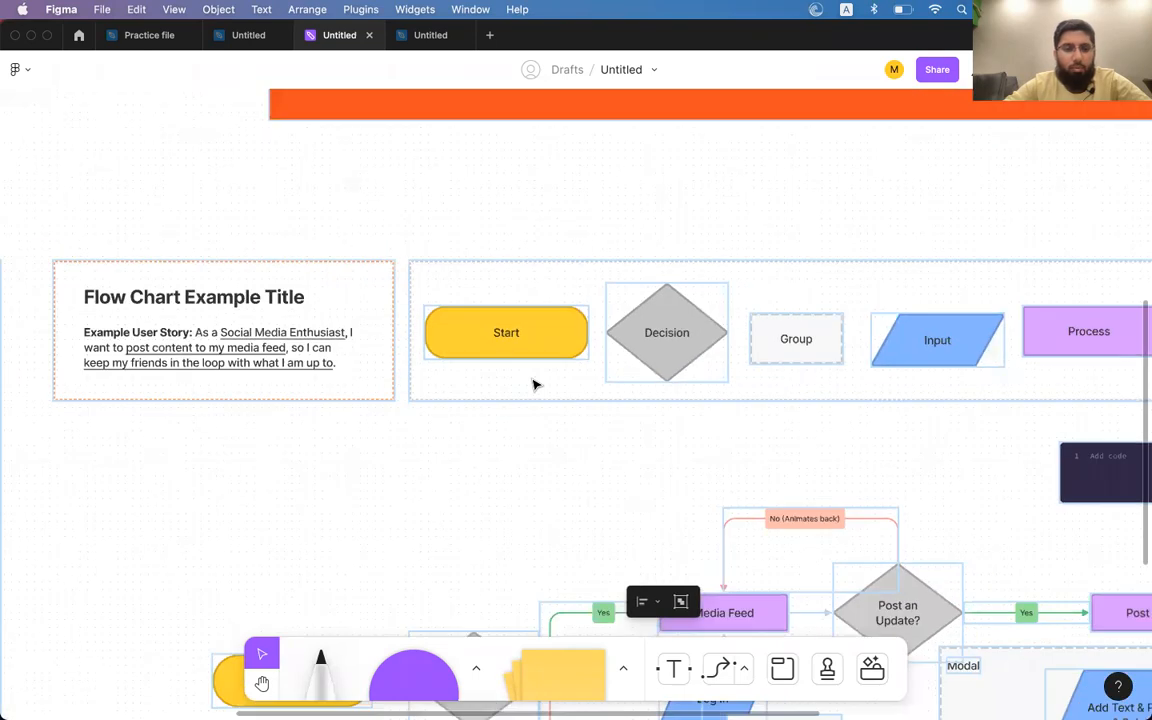
scroll(535, 388, "down", 2)
scroll(535, 390, "right", 2)
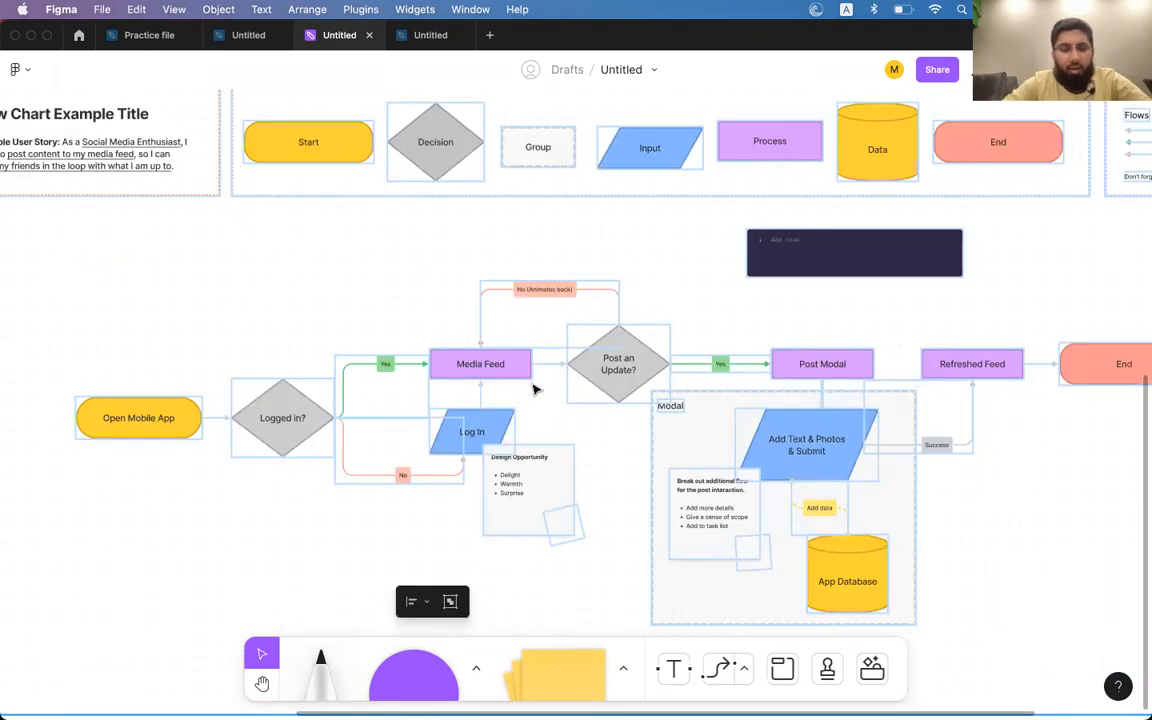
scroll(535, 390, "down", 5)
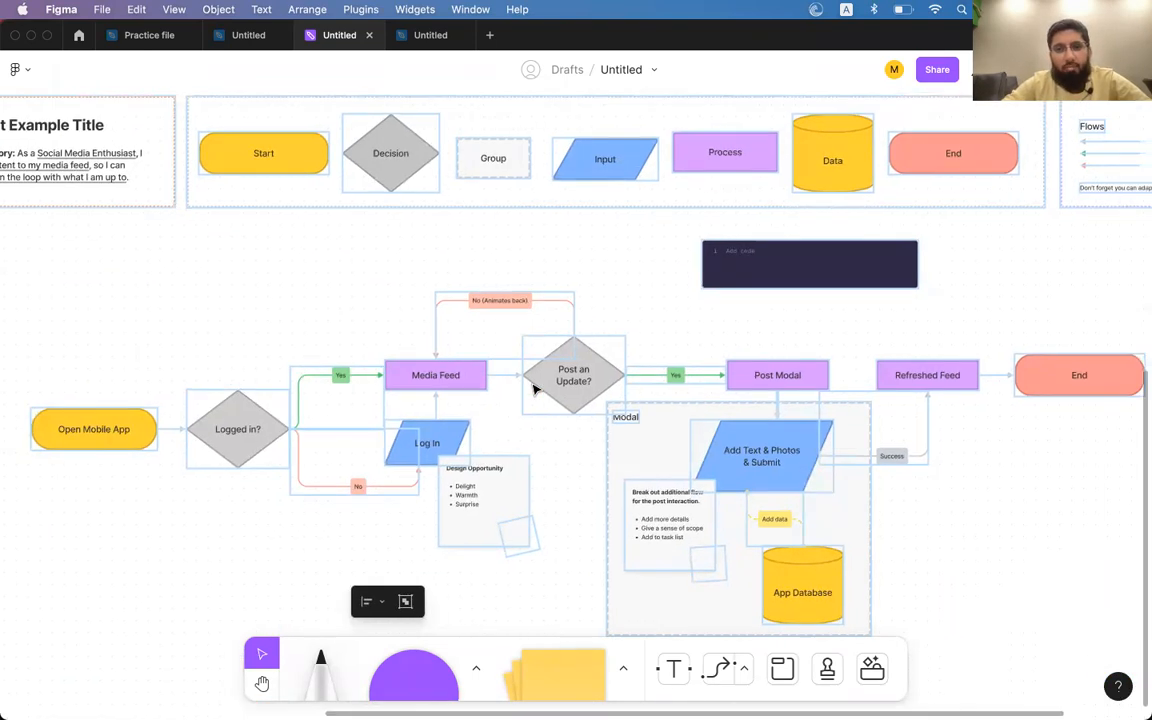
scroll(535, 390, "down", 2)
scroll(535, 390, "left", 5)
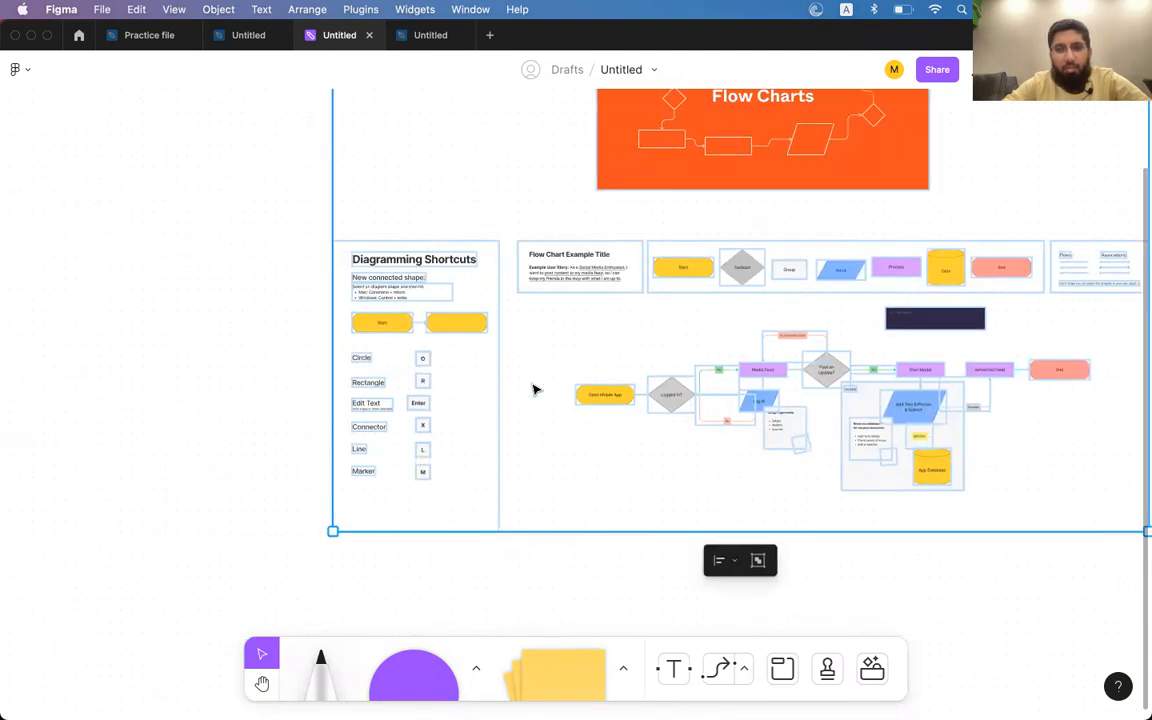
scroll(740, 400, "up", 10)
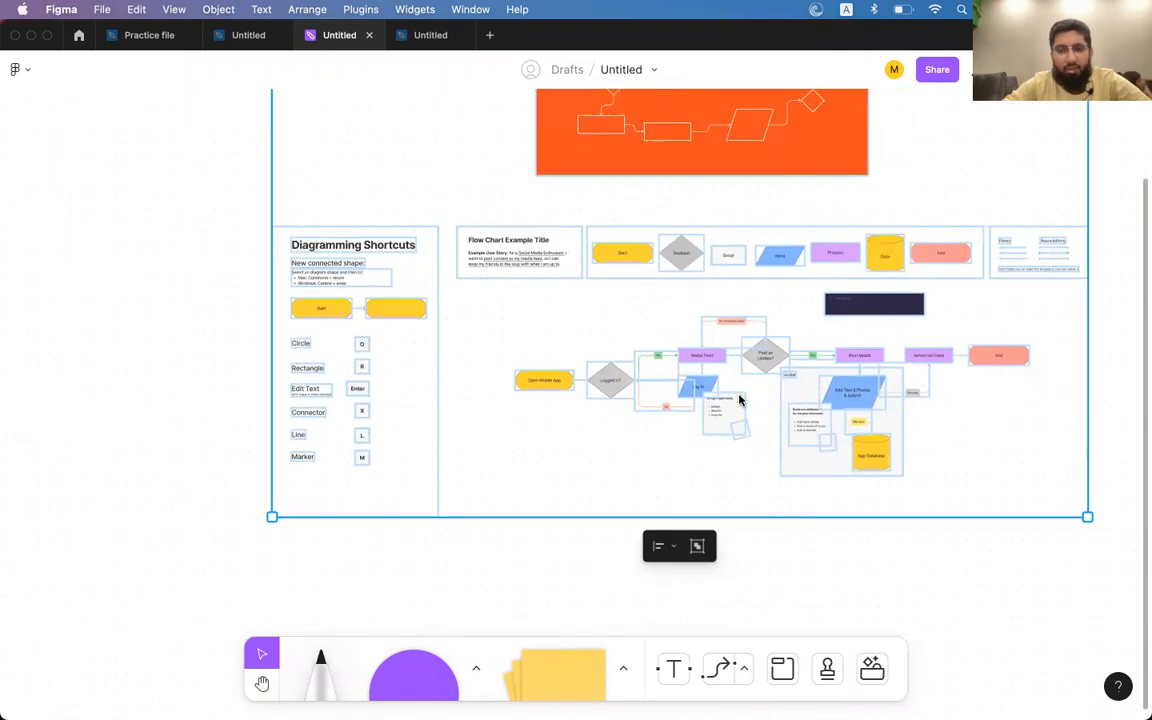
- Inspect the example flow's shapes, including Add Text & Photos & Submit, Media Feed, Log In and the Logged in? decision
left_click(621, 373)
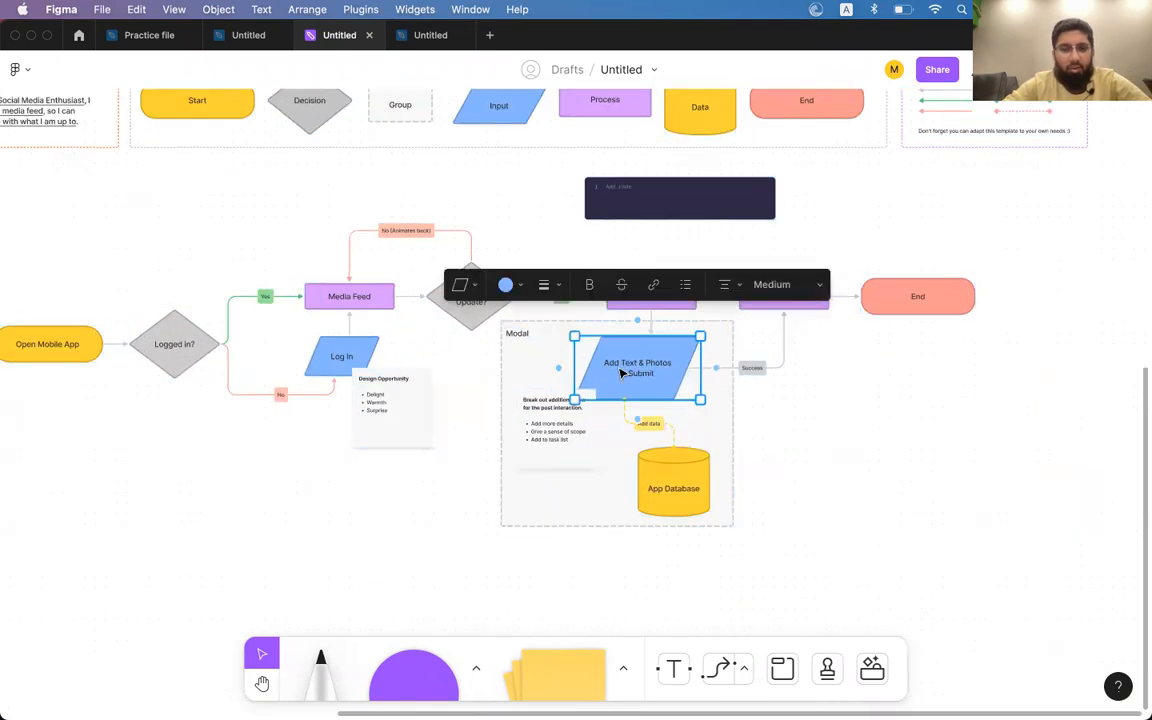
scroll(621, 373, "left", 4)
left_click(538, 357)
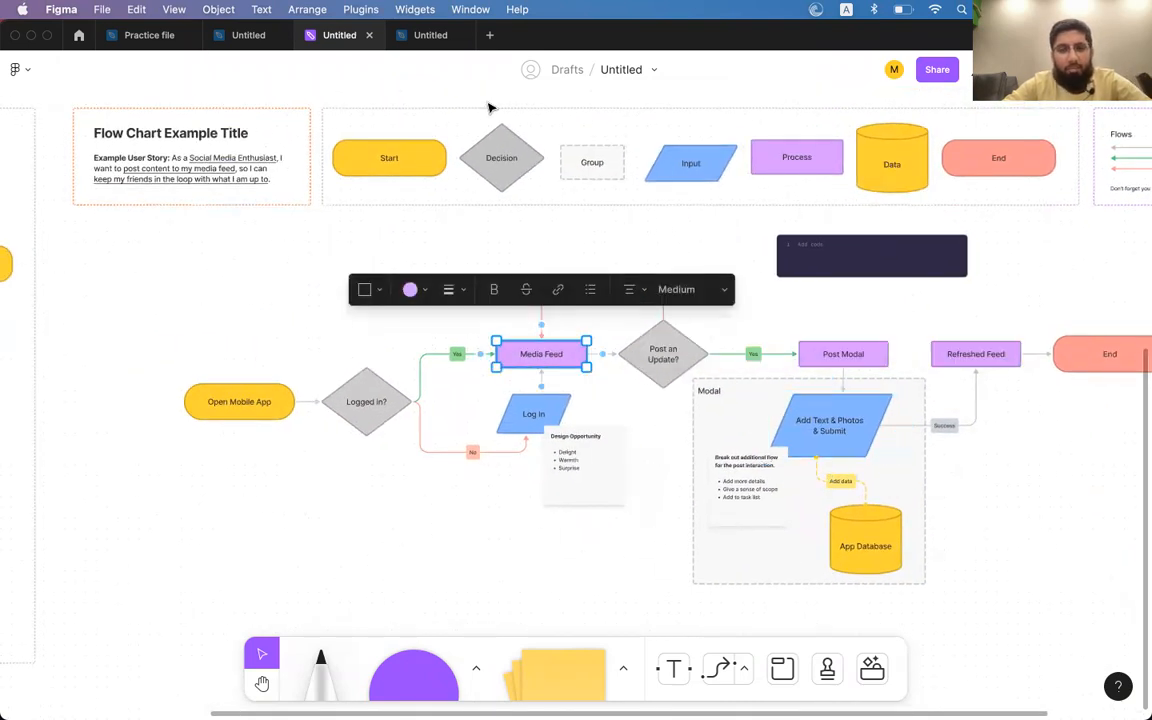
left_click(665, 413)
scroll(665, 413, "down", 5)
scroll(665, 413, "right", 3)
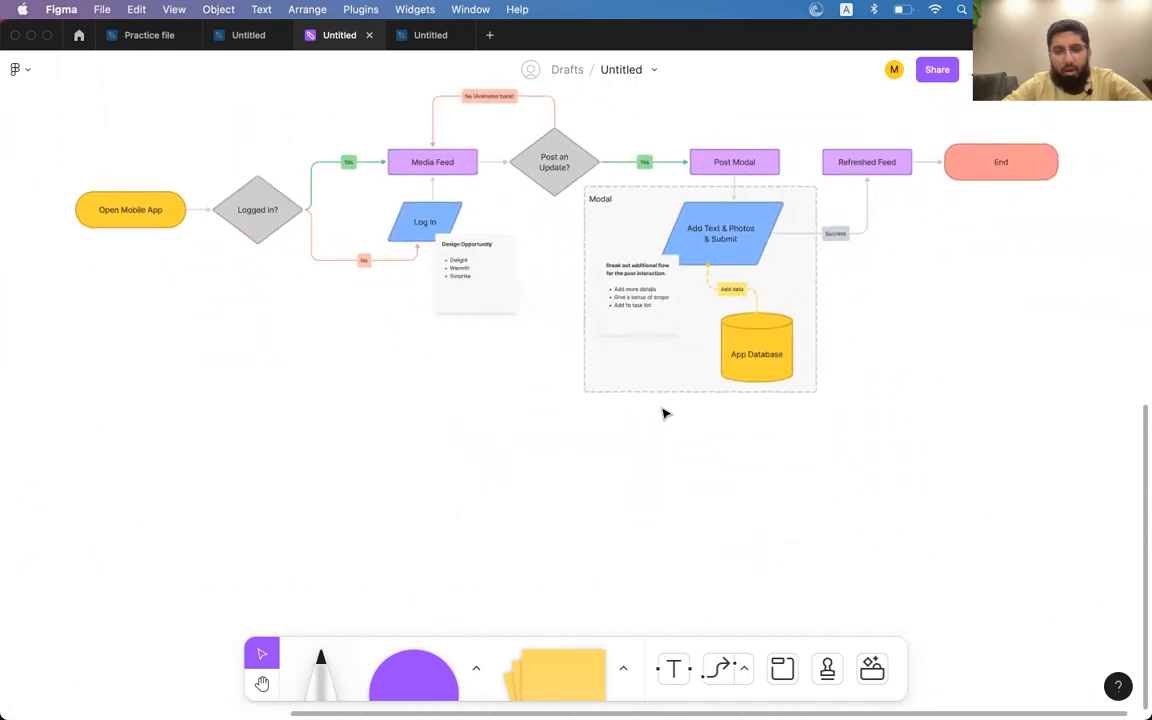
left_click(638, 309)
left_click(724, 245)
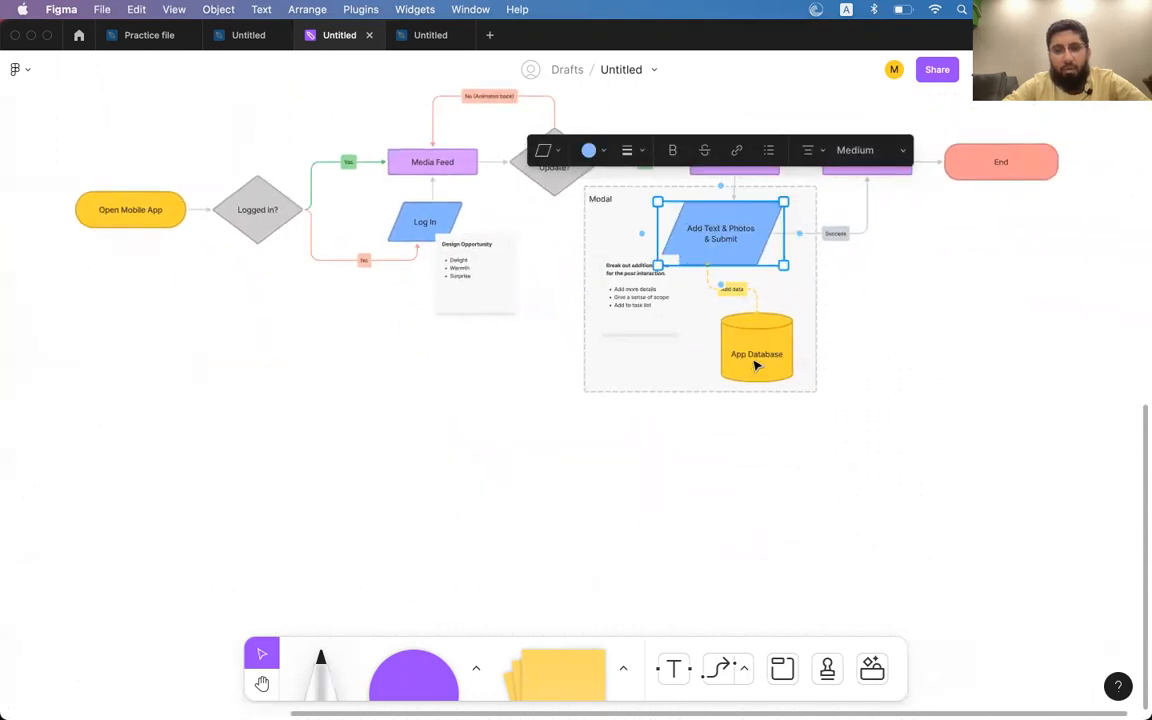
left_click(730, 340)
left_click(455, 264)
left_click(410, 222)
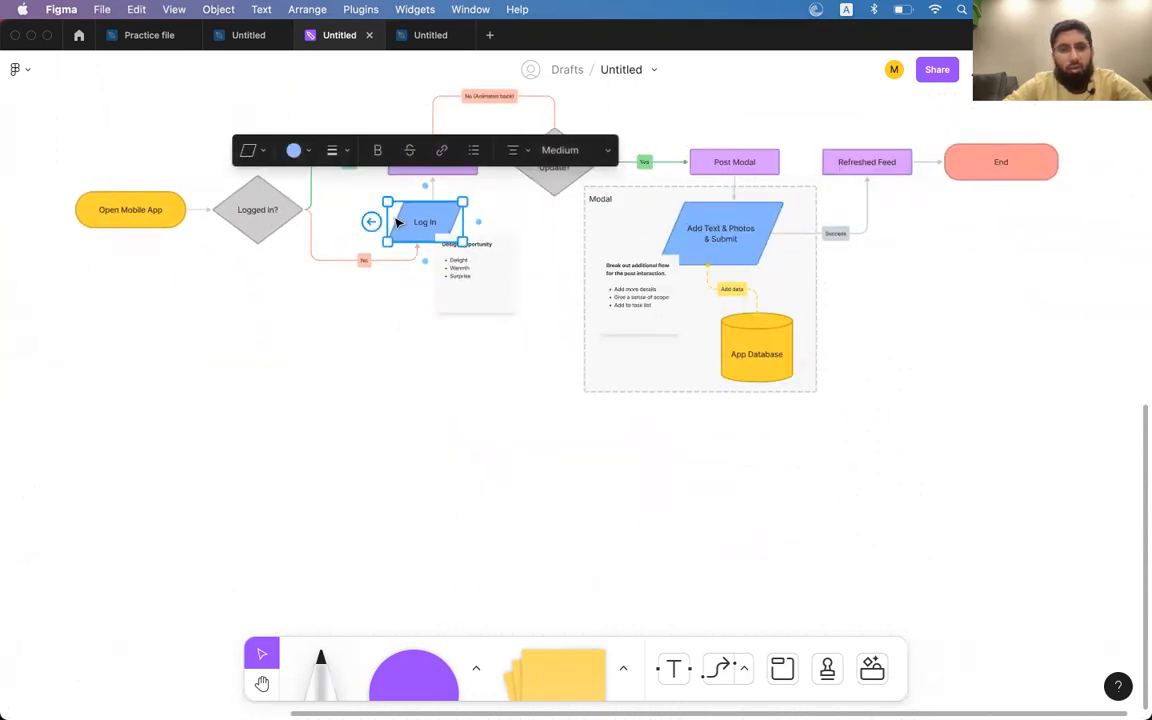
left_click(240, 203)
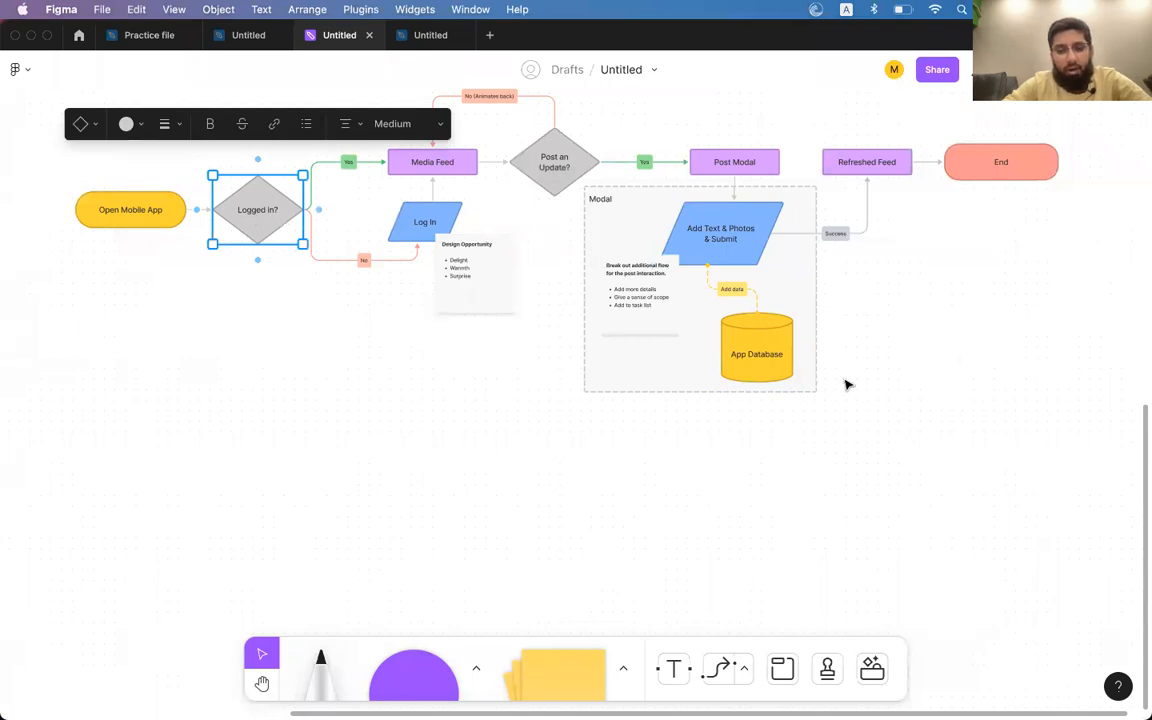
left_click(660, 430)
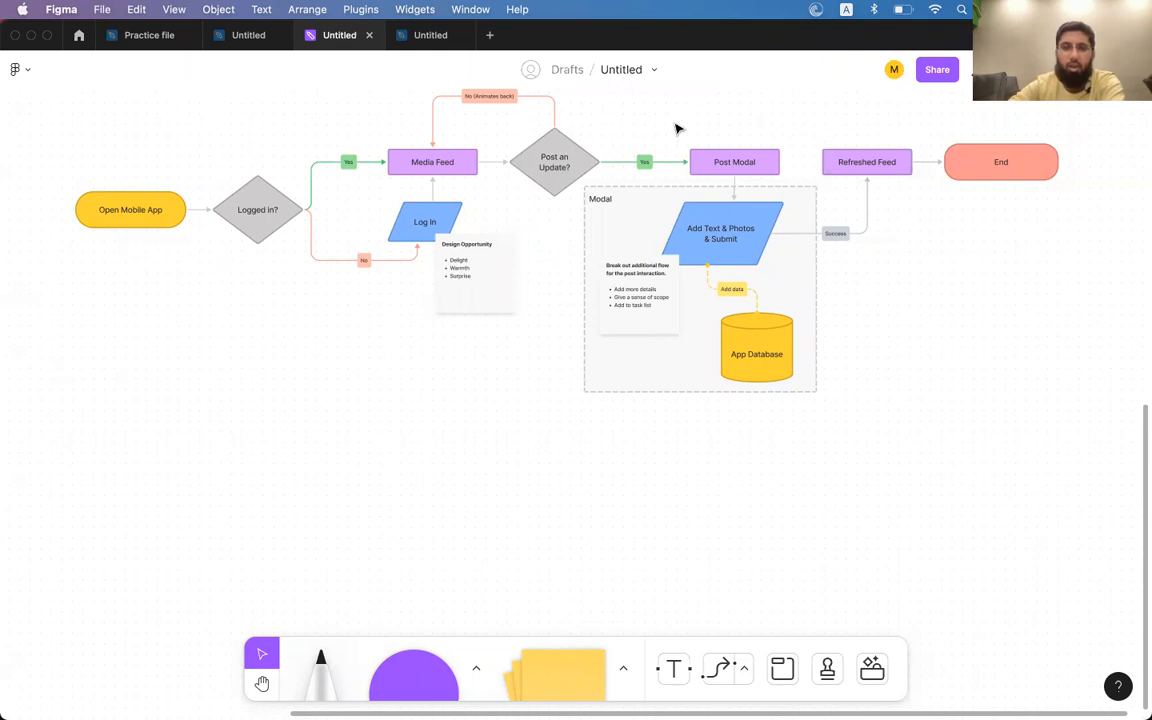
left_click(15, 69)
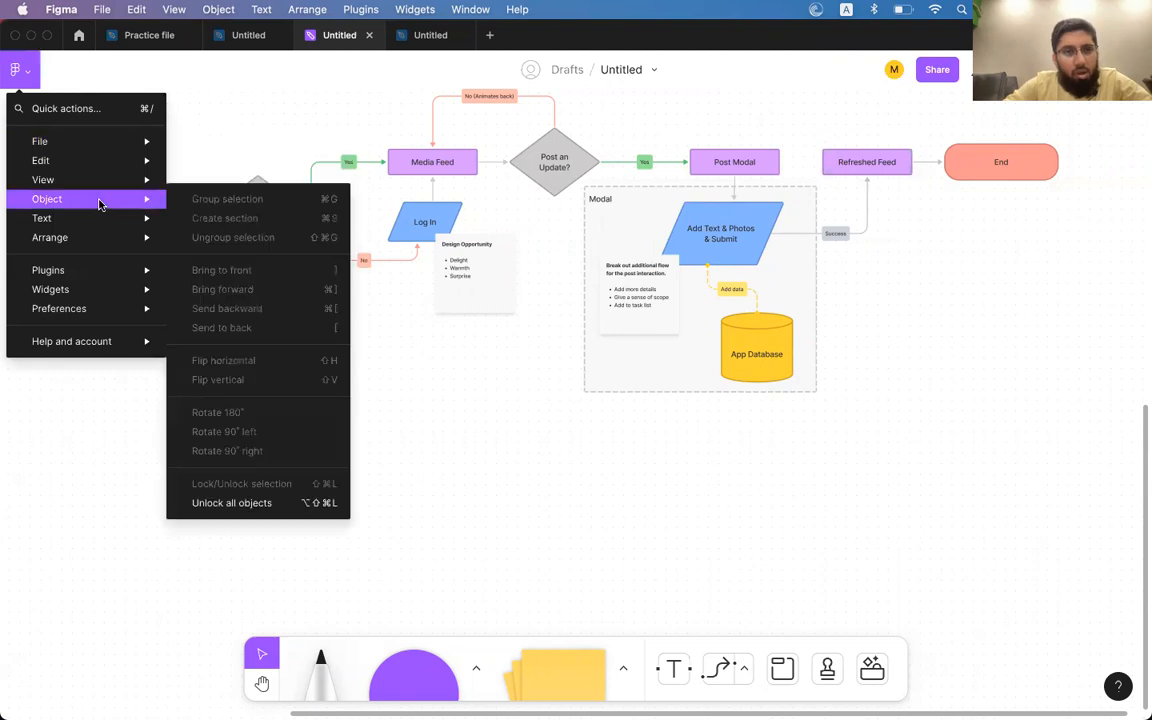
left_click(476, 465)
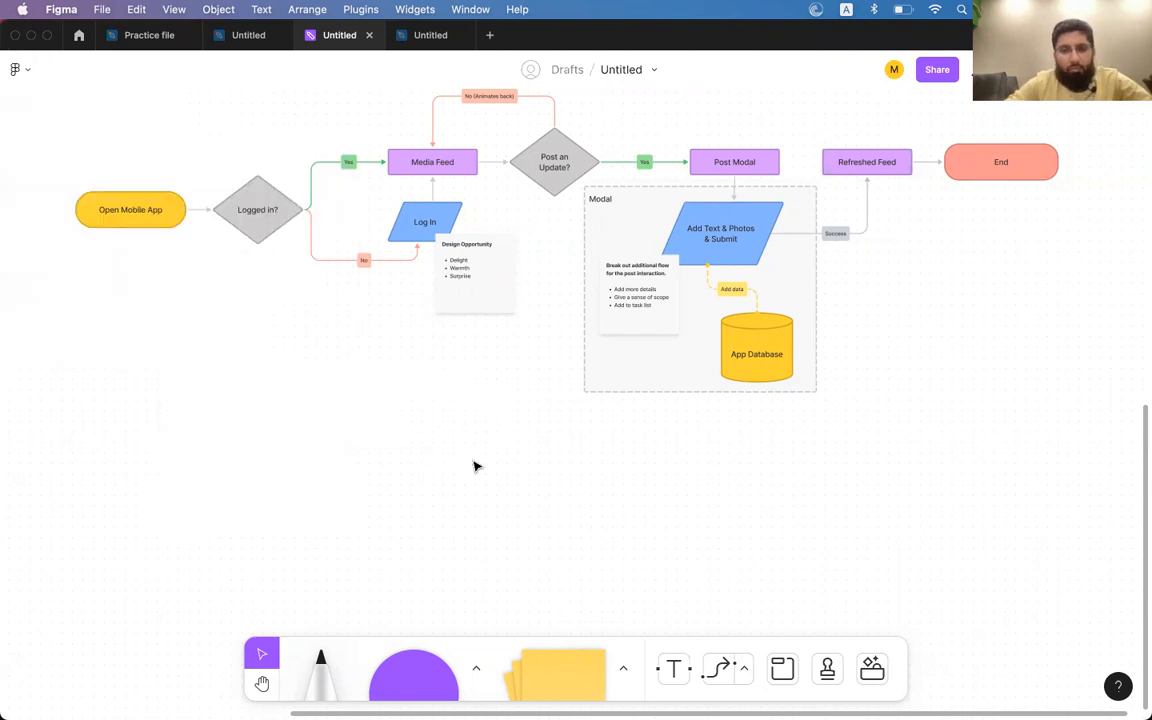
- Create a new design file from the home page
left_click(79, 35)
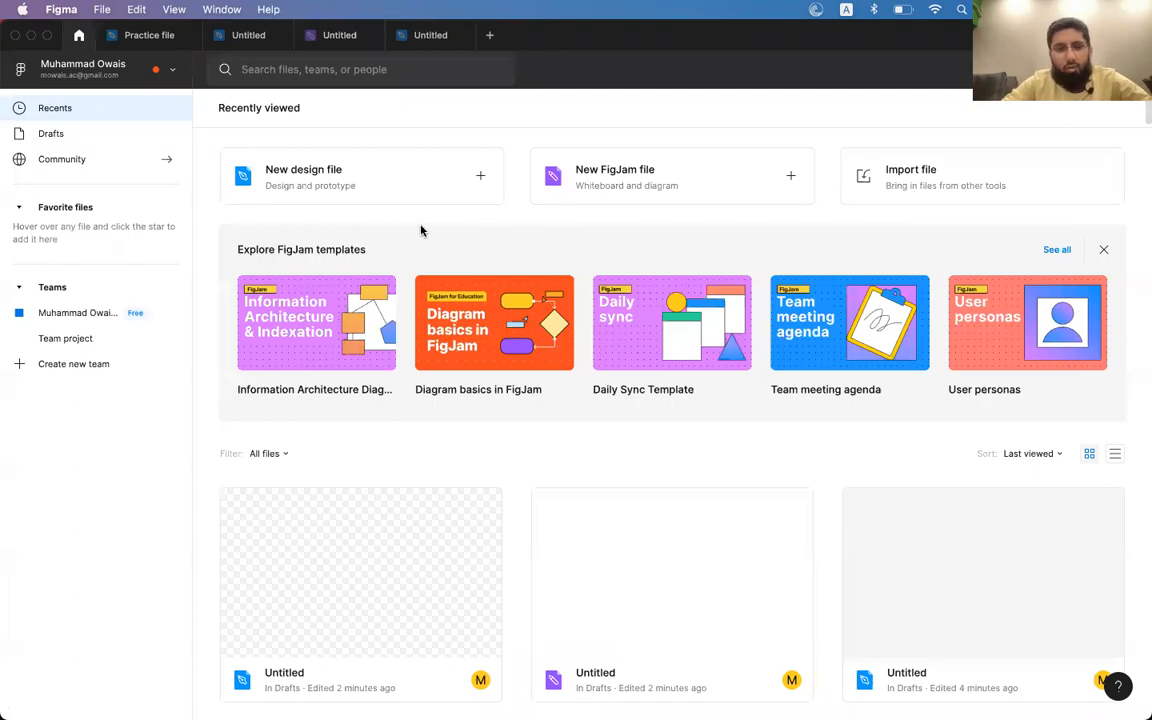
left_click(304, 177)
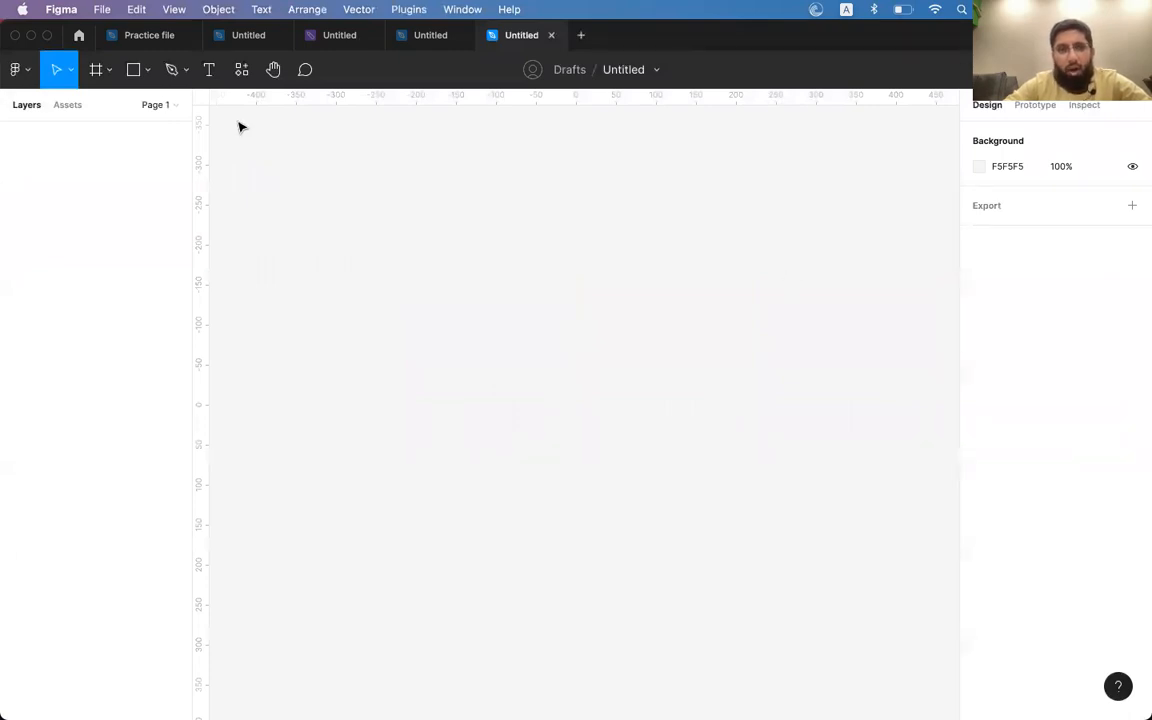
left_click(97, 74)
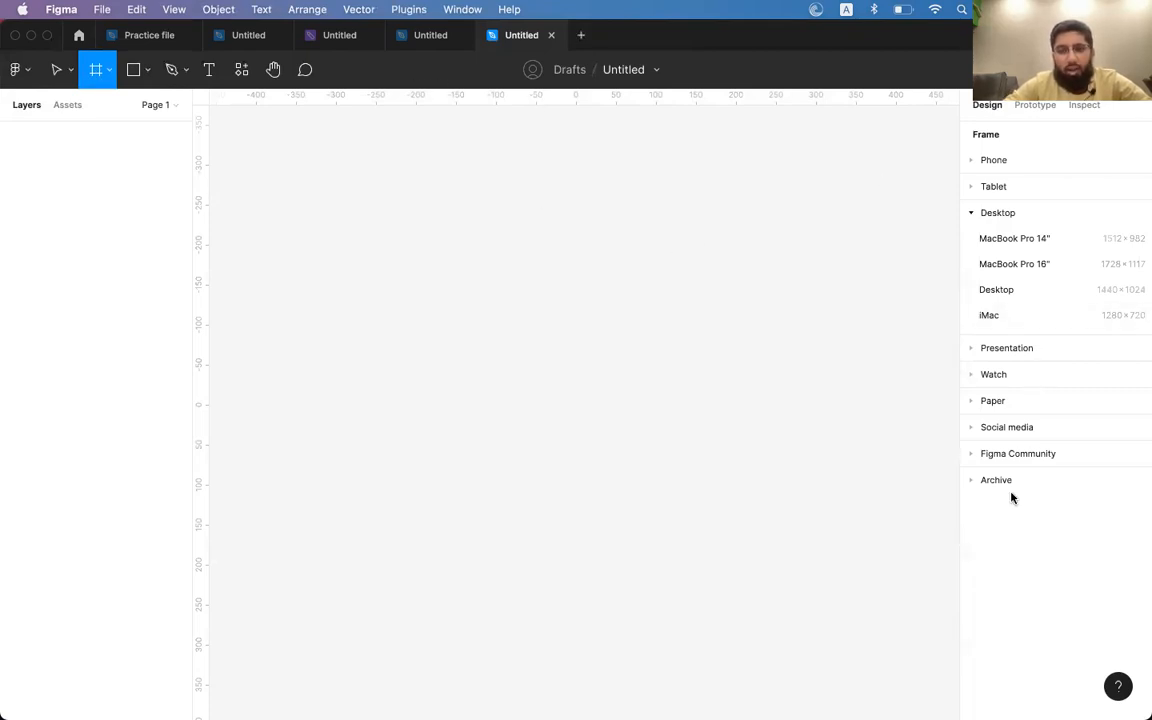
left_click(731, 394)
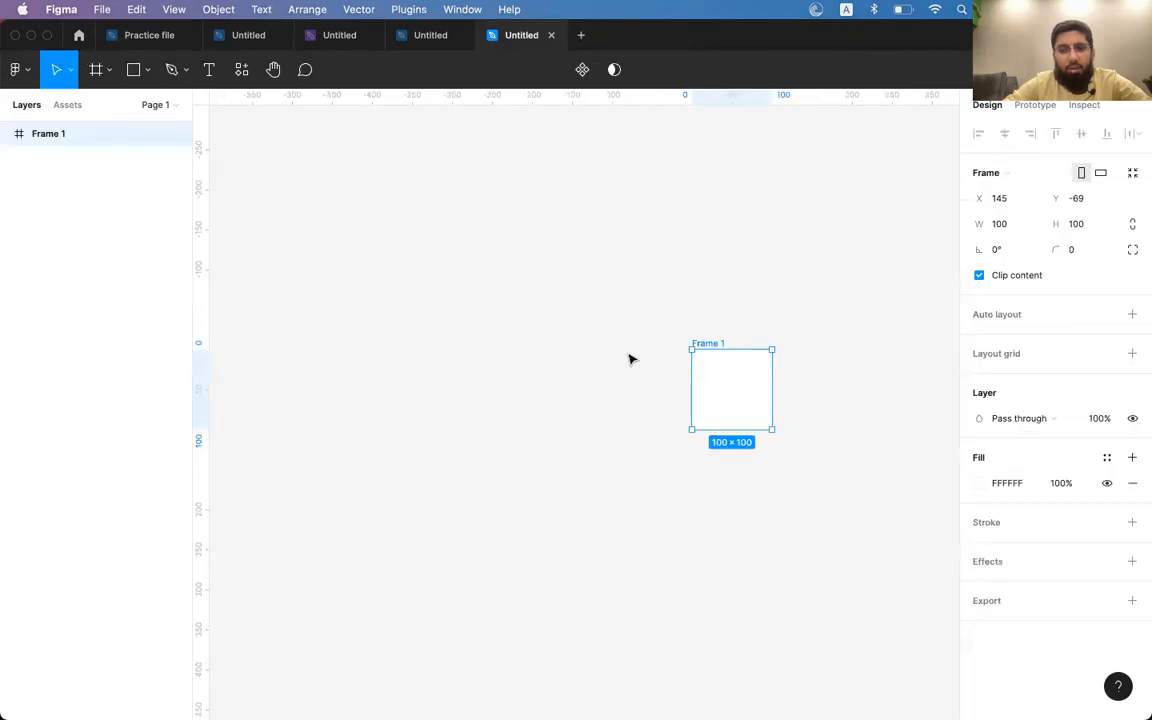
key("BackSpace")
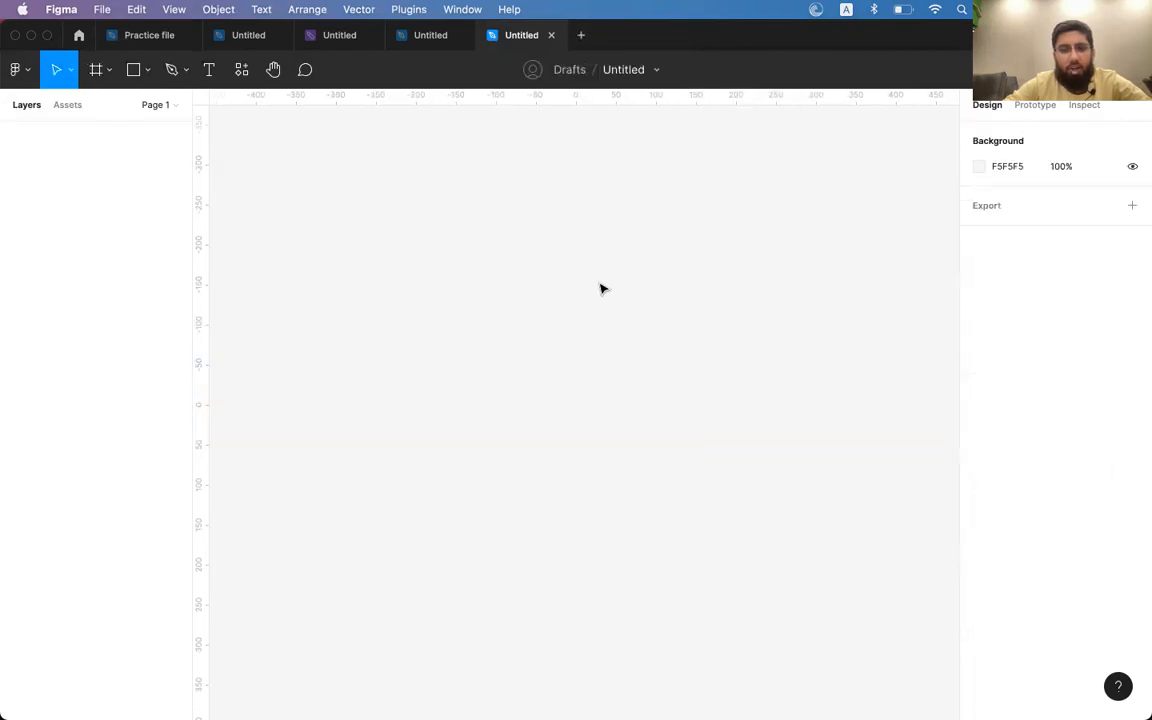
- Add an iPhone 11 Pro / X frame of 375 × 812 to the canvas from the Phone presets
left_click(97, 70)
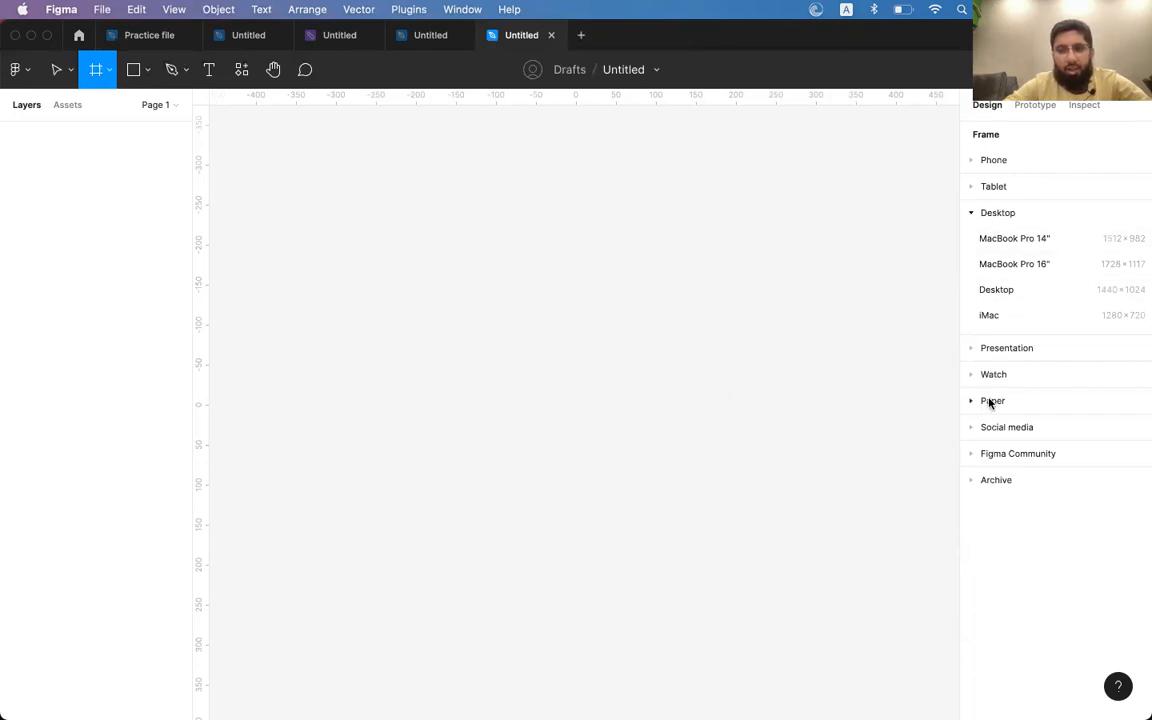
left_click(980, 162)
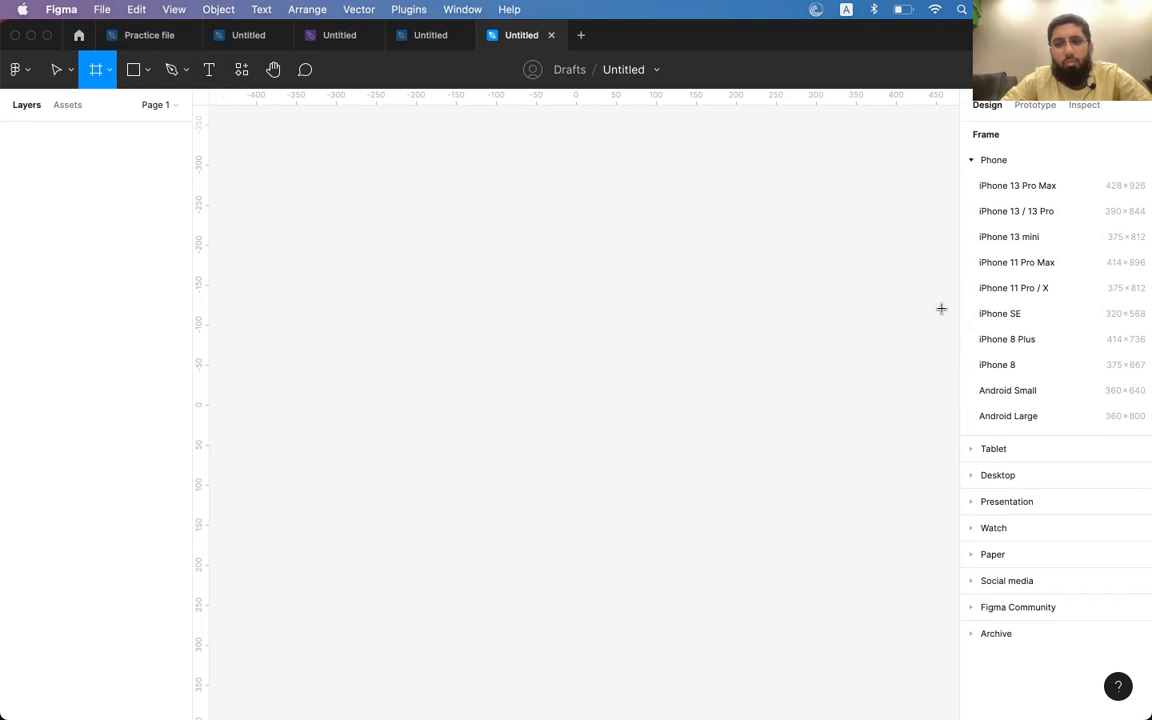
left_click(999, 288)
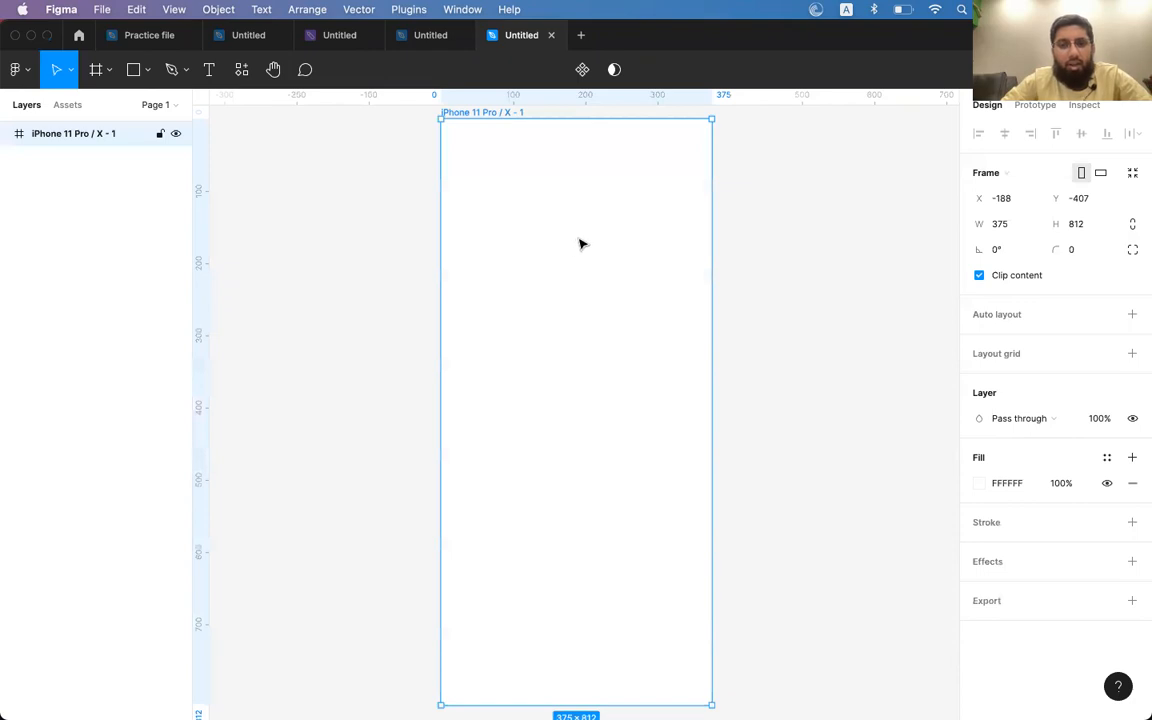
scroll(577, 239, "down", 3)
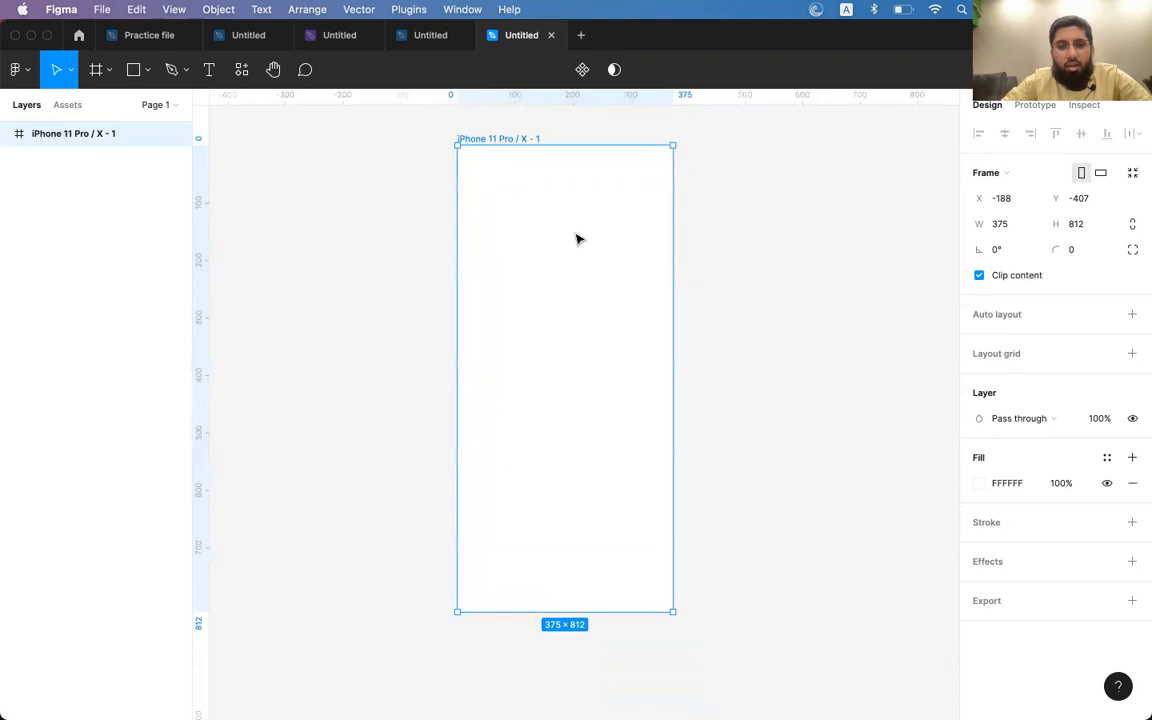
scroll(577, 239, "right", 1)
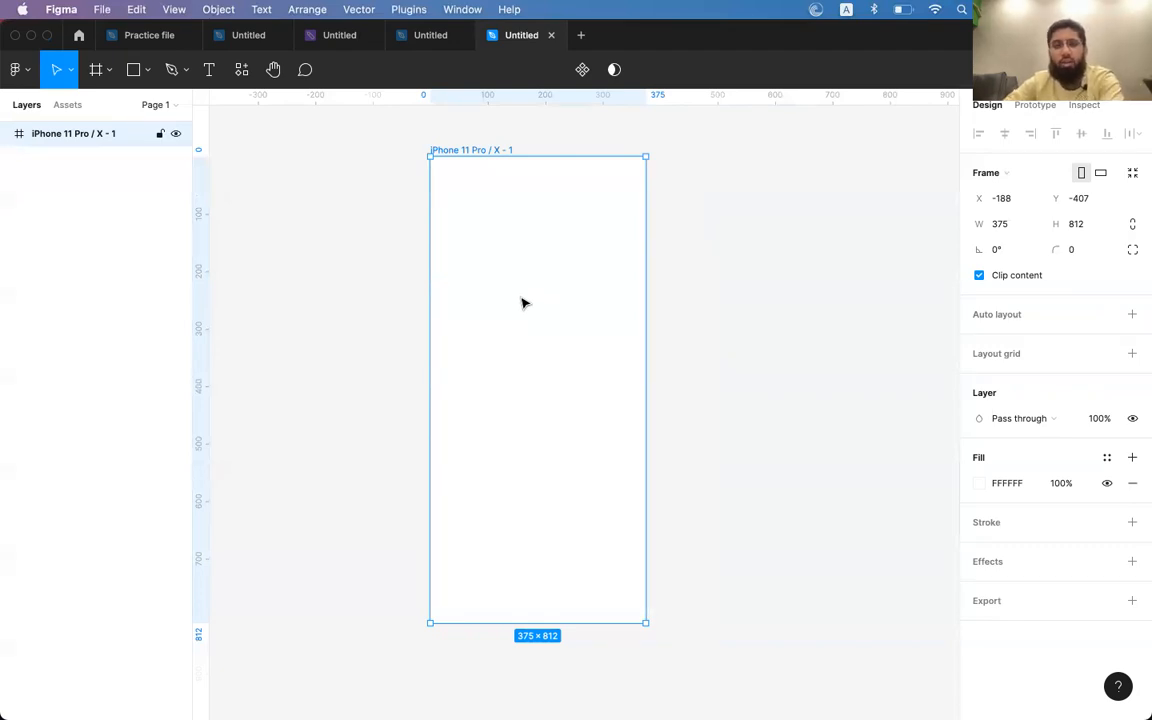
- Add the text NEXT near the top of the phone frame, split over two lines as NE and XT
left_click(207, 70)
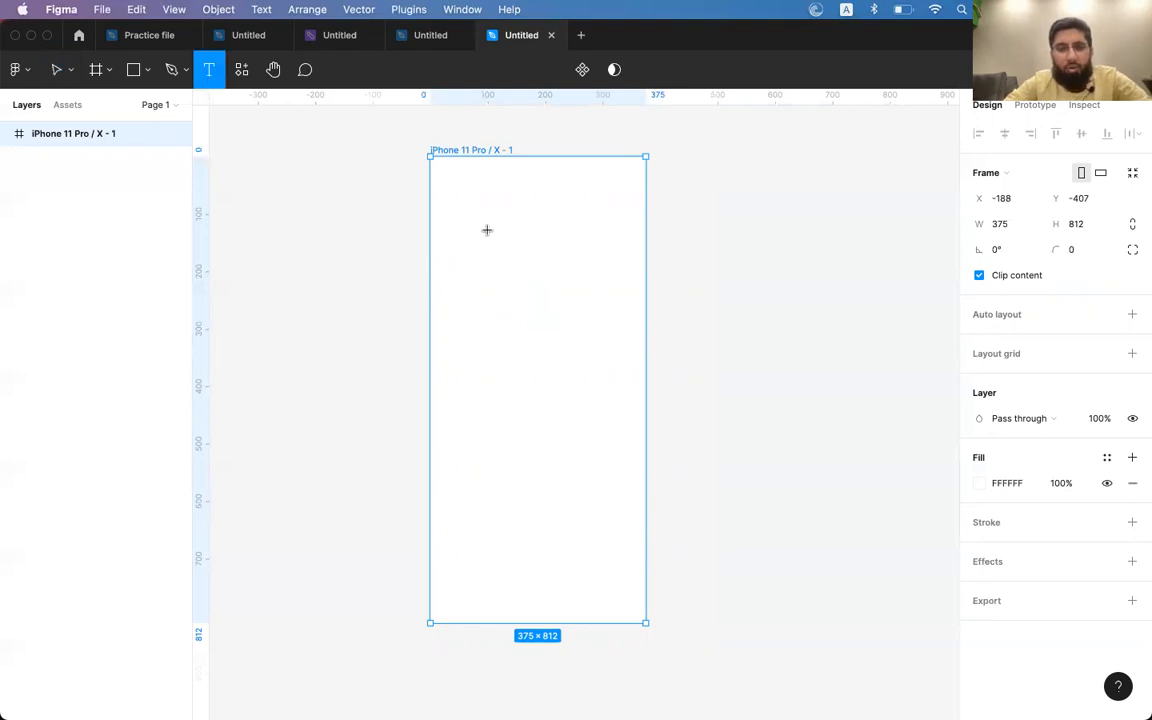
left_click(472, 208)
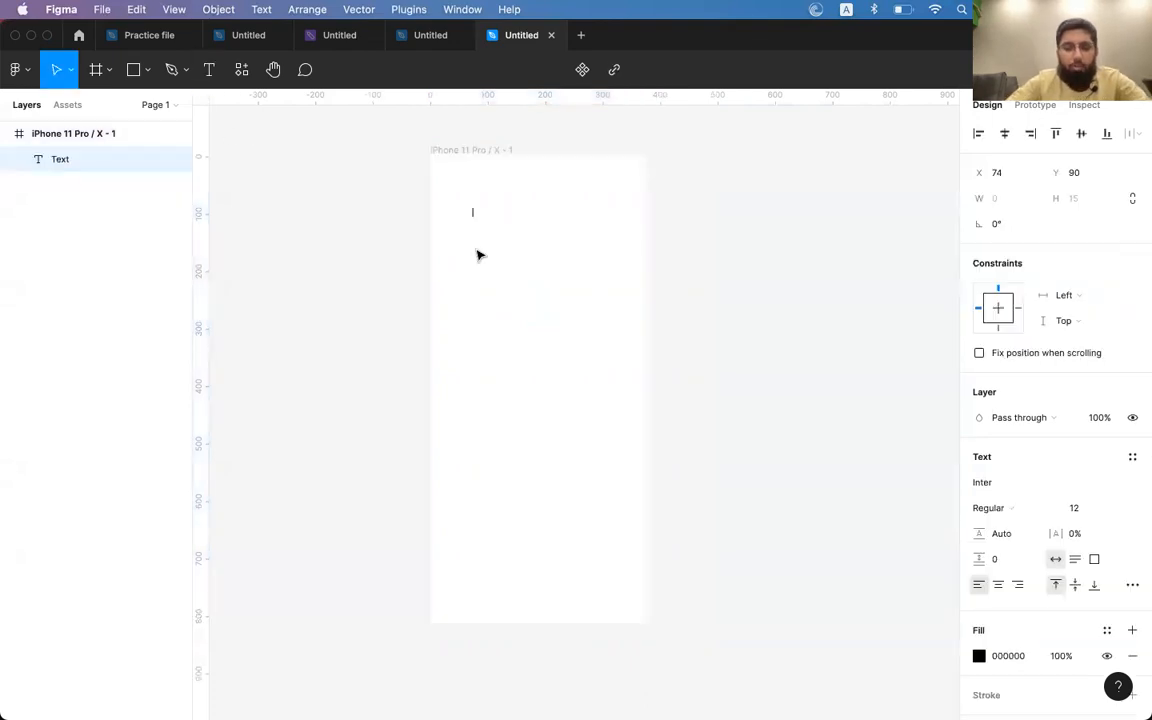
type("NEXT")
key("Return")
key("super+Return")
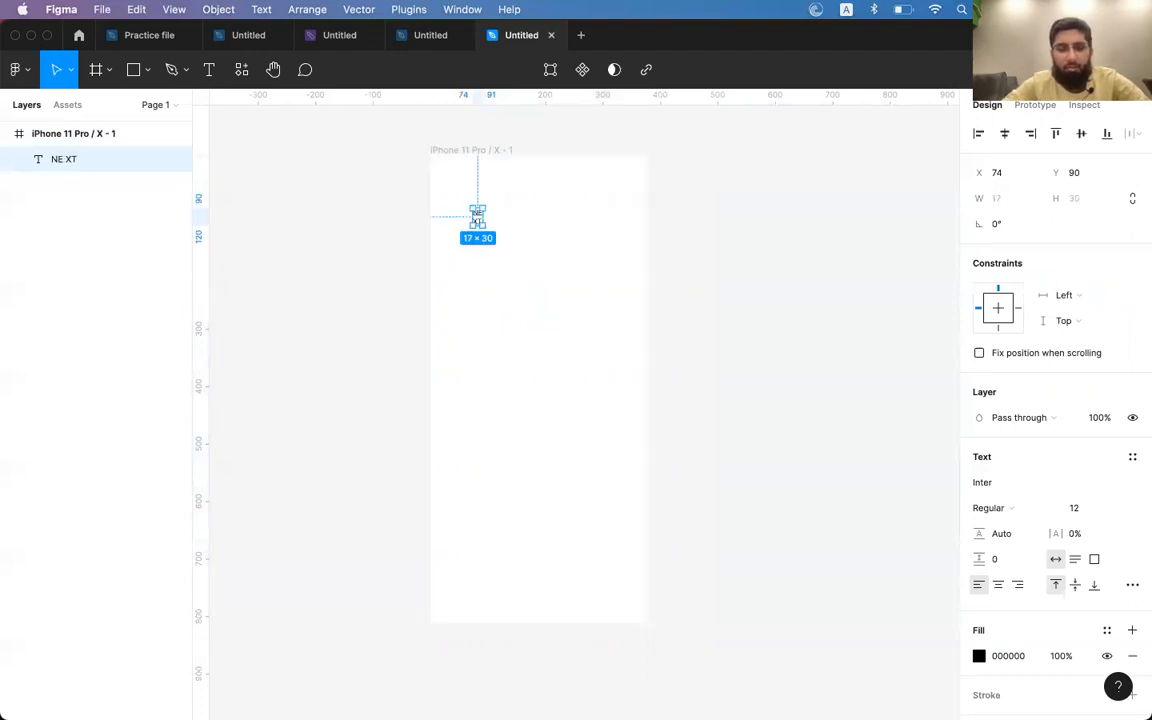
- Increase the font size of the NE XT text to 28
key("super+shift+period")
key("super+shift+period")
key("super+shift+period")
key("super+shift+period")
key("super+shift+period")
key("super+shift+period")
key("super+shift+period")
key("super+shift+period")
key("super+shift+period")
key("super+shift+period")
key("super+shift+period")
key("super+shift+period")
key("super+shift+period")
key("super+shift+period")
key("super+shift+period")
key("super+shift+period")
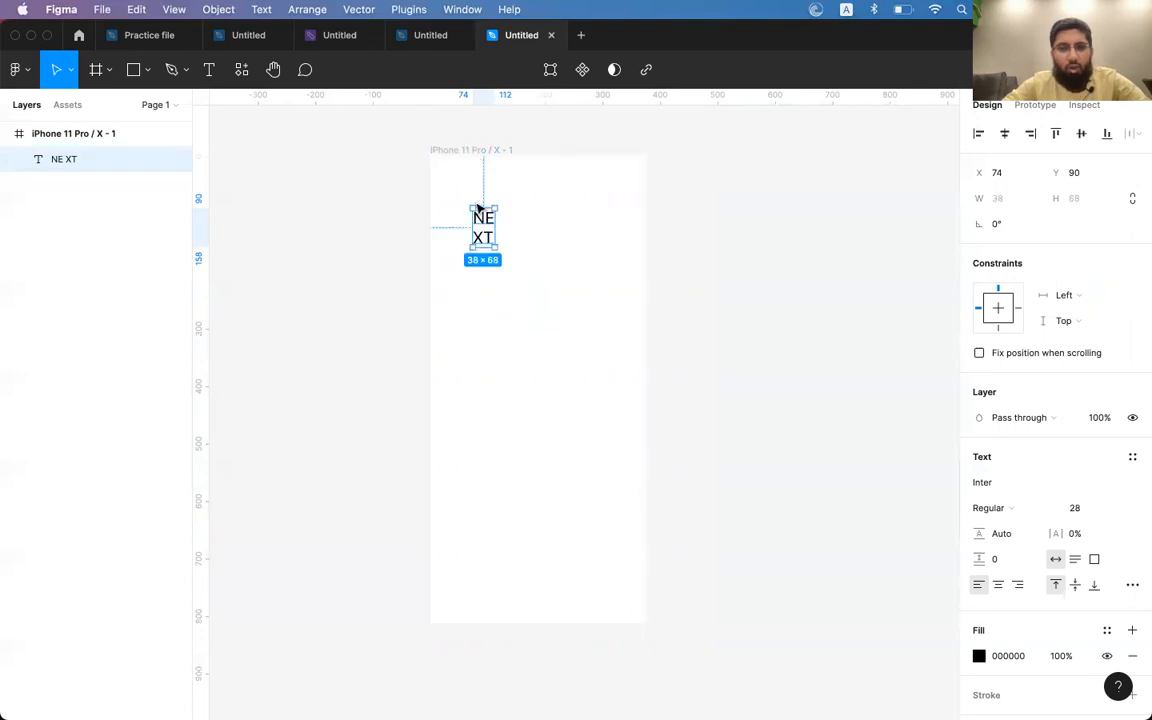
- Move the NE XT text into the phone frame's upper-left corner, to about X 21, Y 15
left_click_drag(481, 232, 453, 197)
key("shift+0")
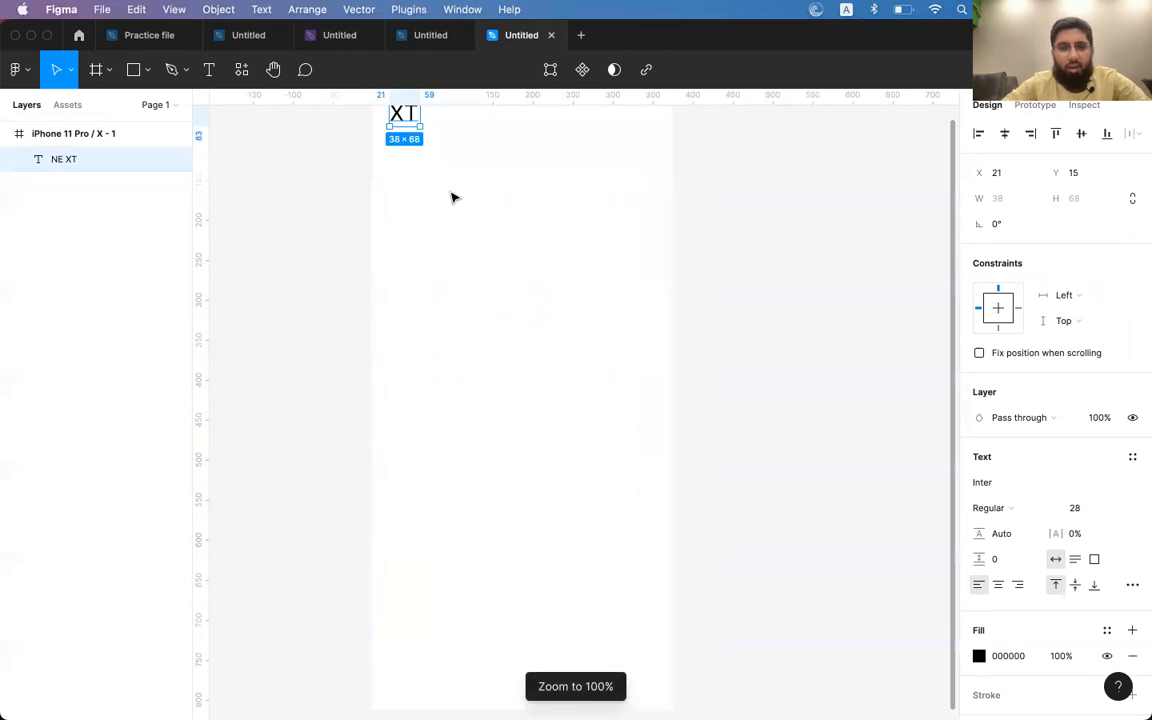
scroll(453, 197, "up", 3)
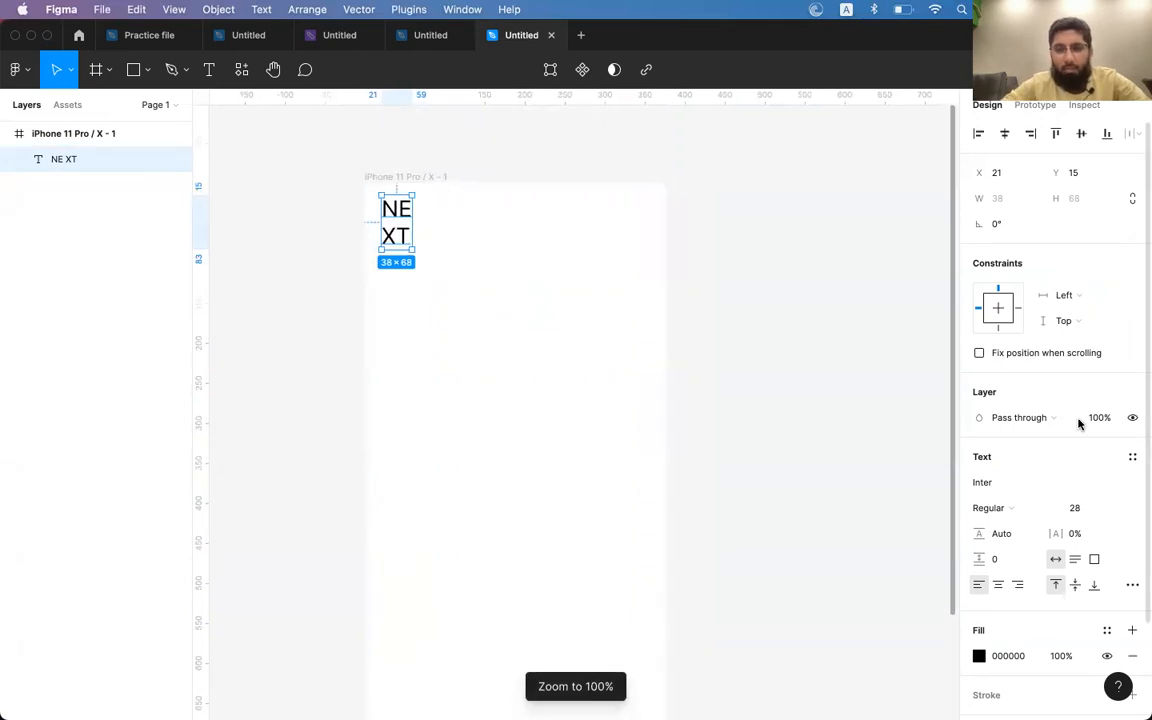
left_click(810, 407)
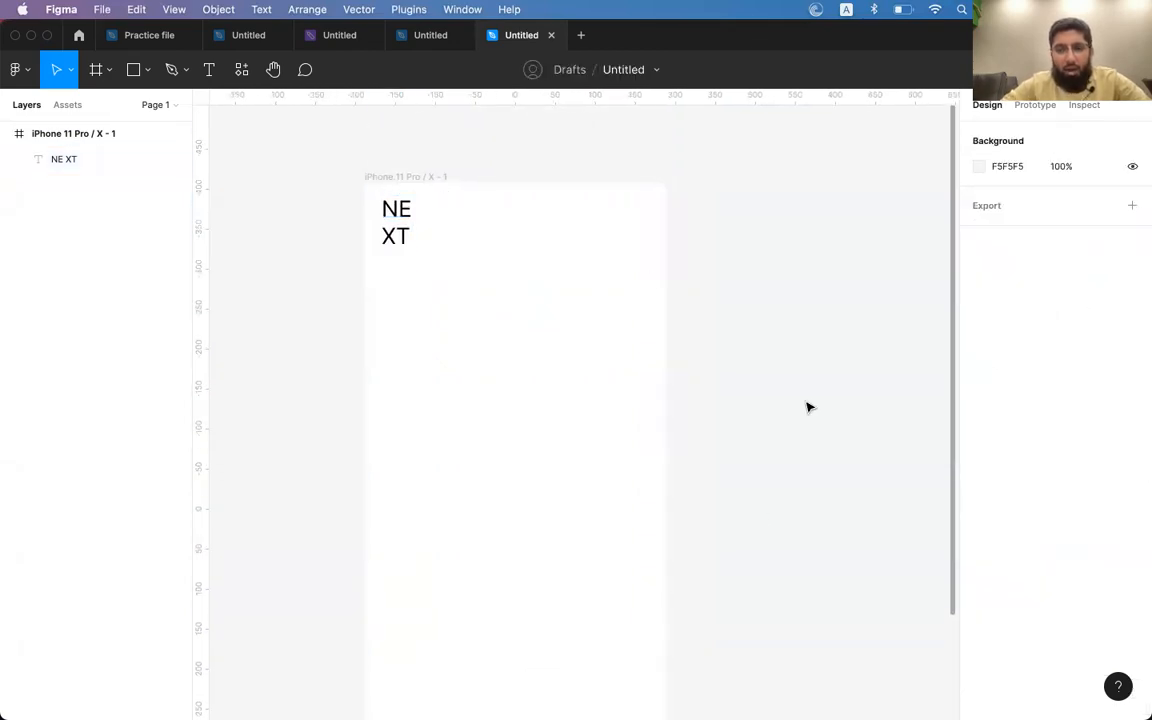
- Set the line height of the NE XT text to 100%
left_click(404, 223)
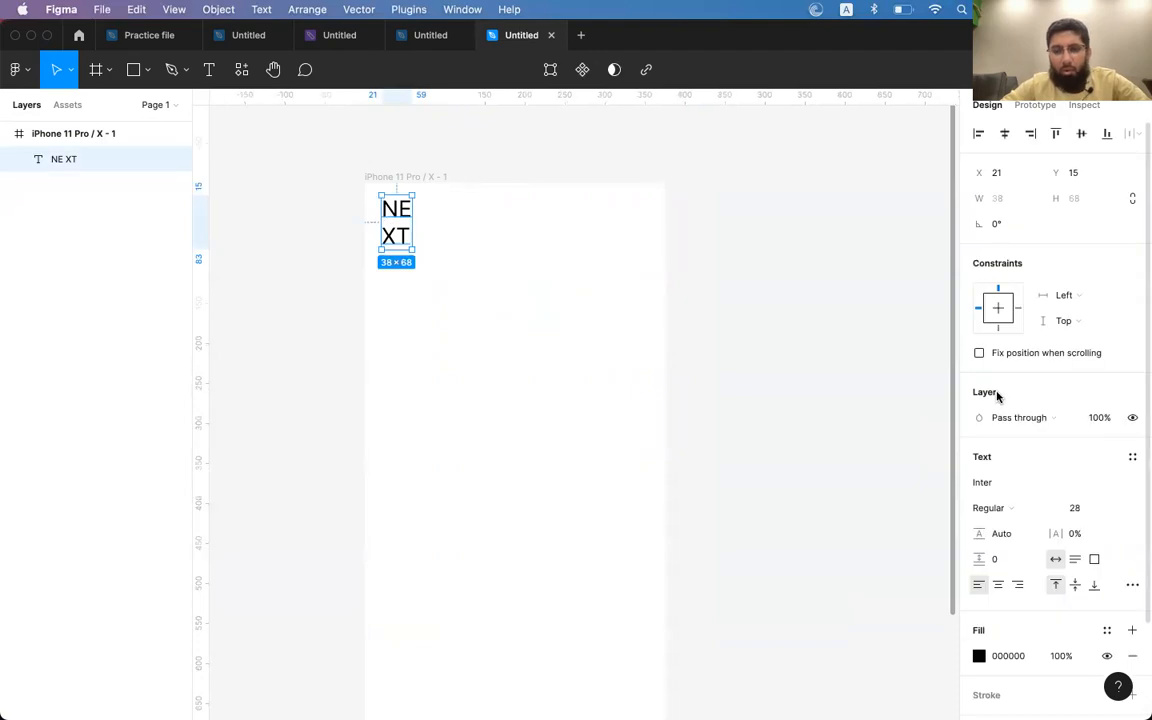
scroll(997, 395, "down", 2)
left_click_drag(983, 449, 979, 421)
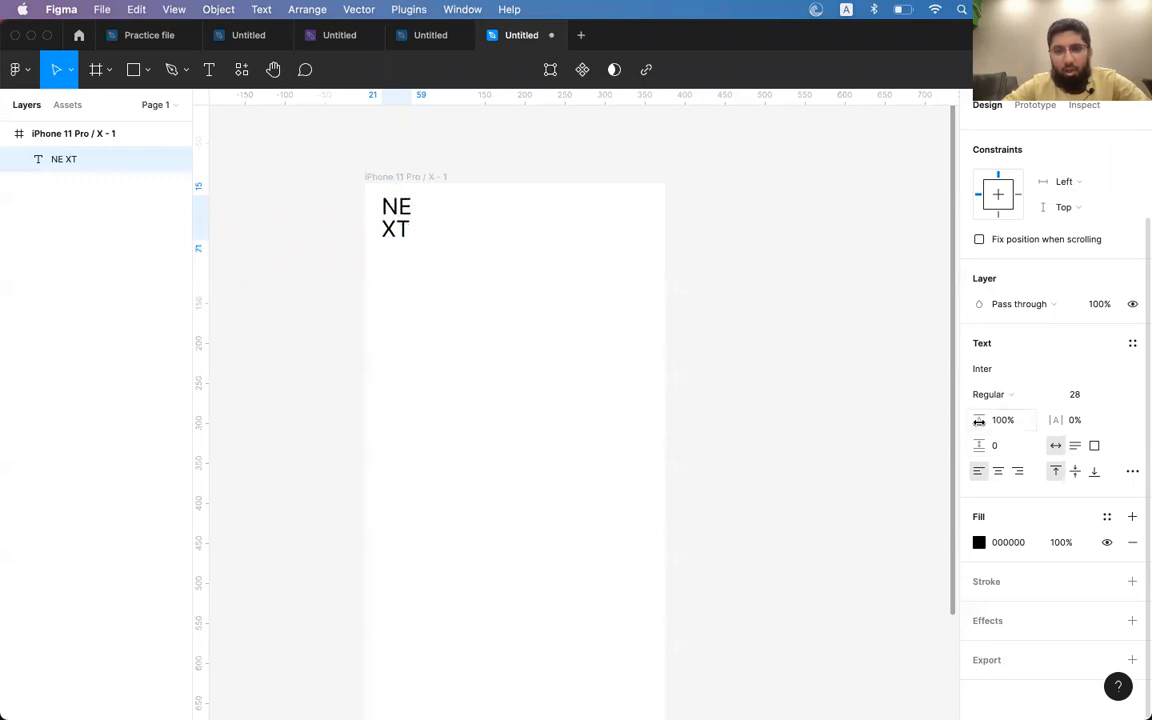
- Change the font of the NE XT text to Montserrat with the Bold weight
left_click(1031, 372)
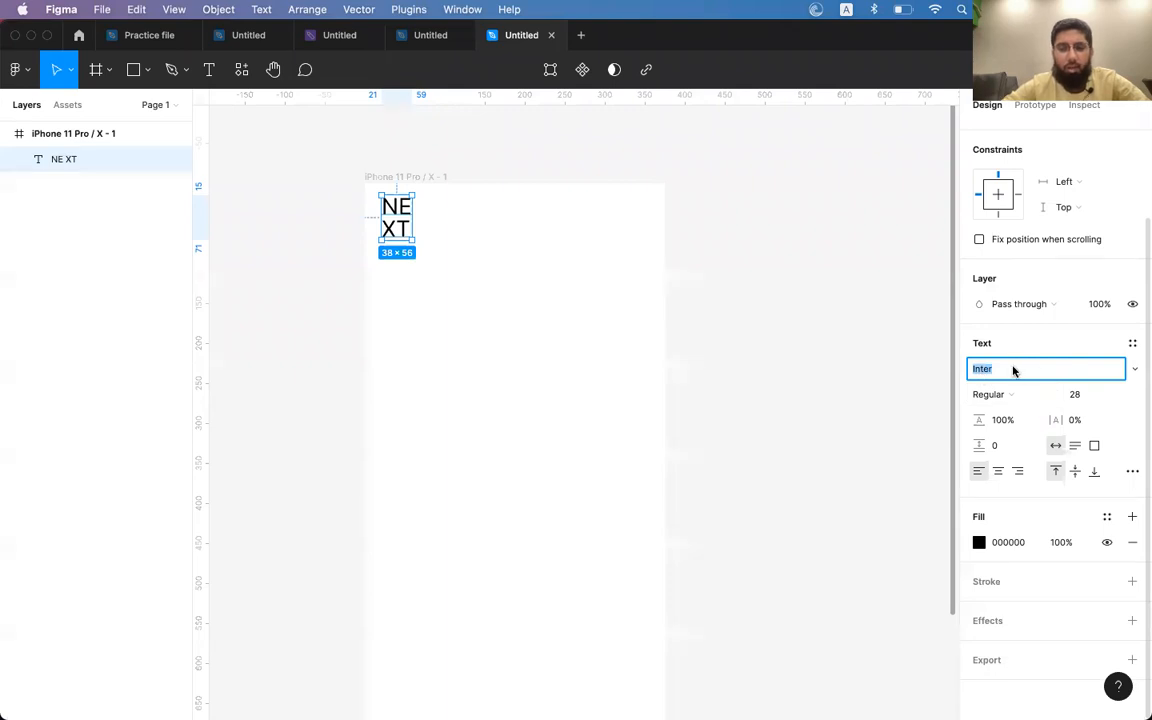
type("Montserrat")
key("Return")
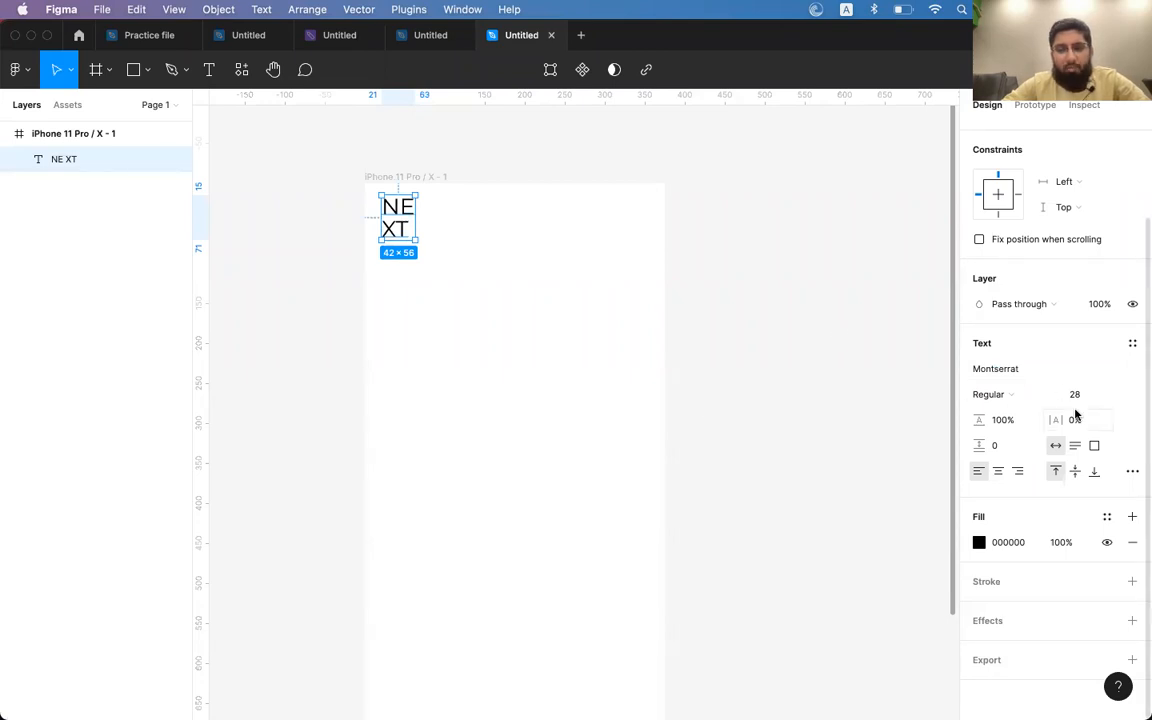
left_click(990, 395)
left_click(990, 452)
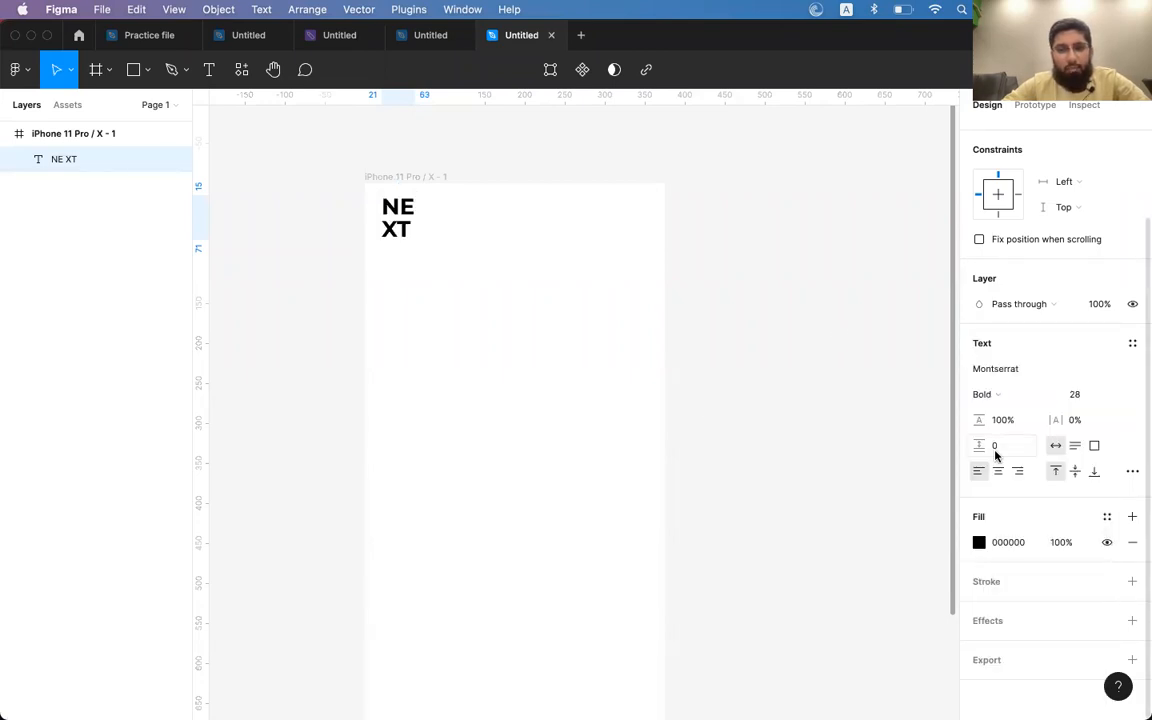
- Tighten the text's line height to 82% and enlarge only its second line, XT, to font size 31
mouse_move(979, 420)
left_mouse_down()
mouse_move(945, 421)
mouse_move(956, 419)
left_mouse_up()
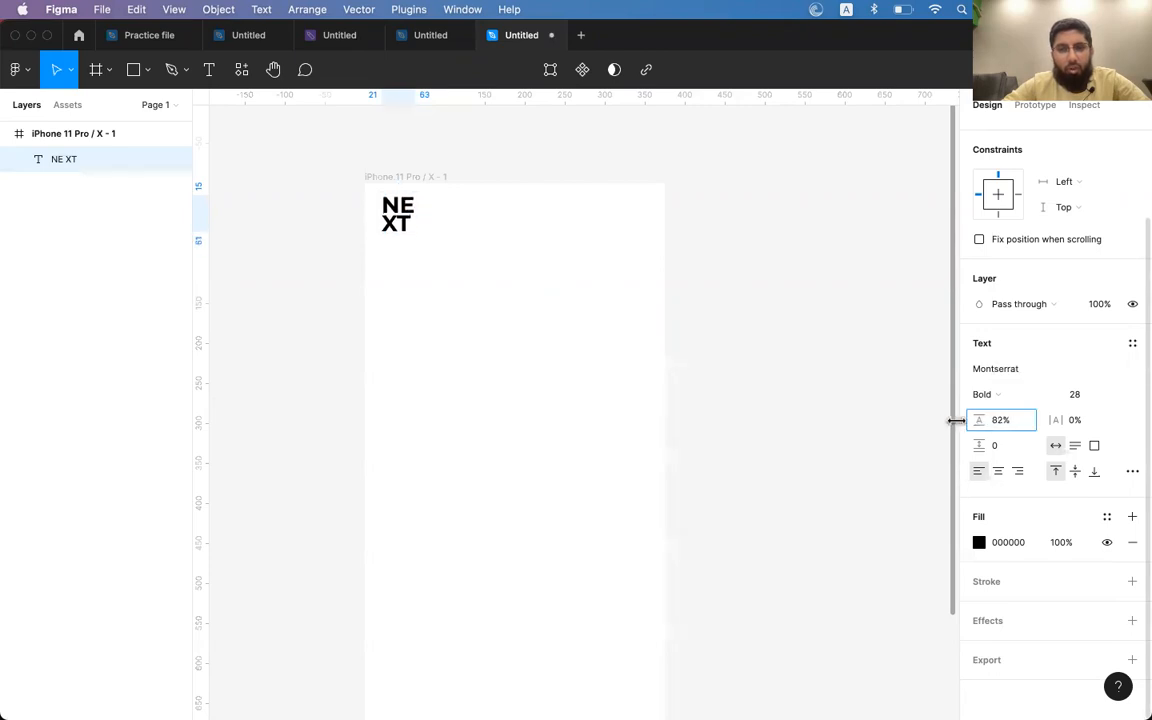
double_click(400, 222)
key("super+shift+period")
key("super+shift+period")
key("super+shift+period")
key("super+shift+period")
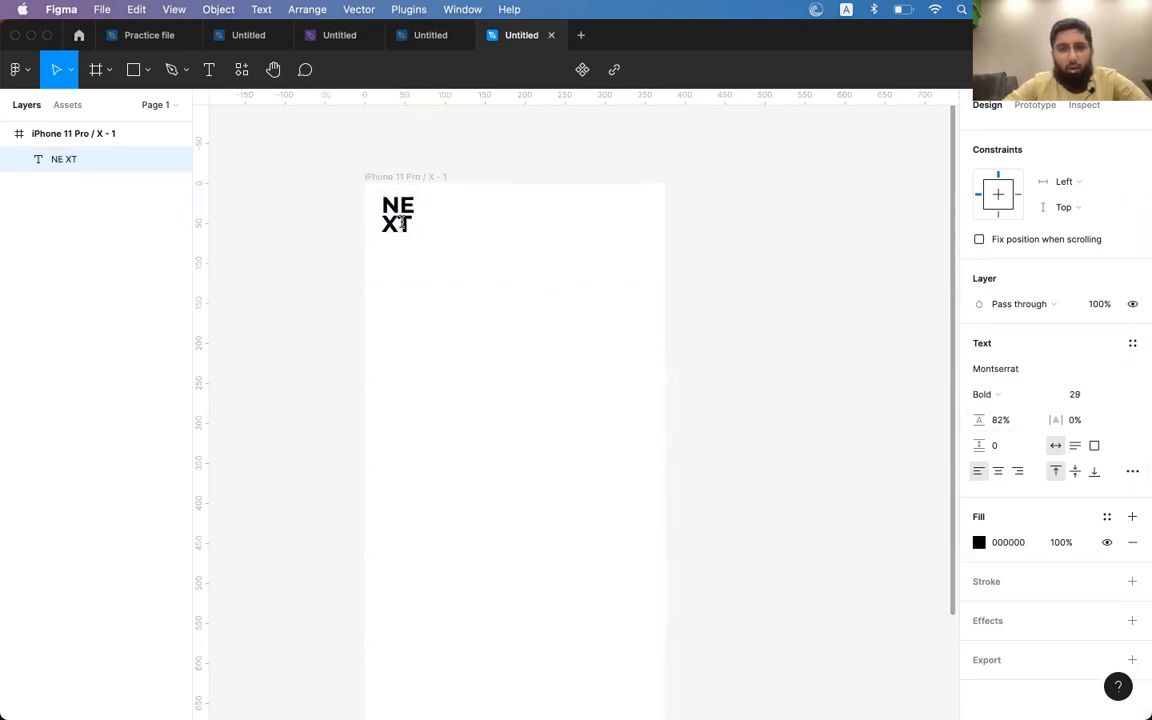
key("super+shift+comma")
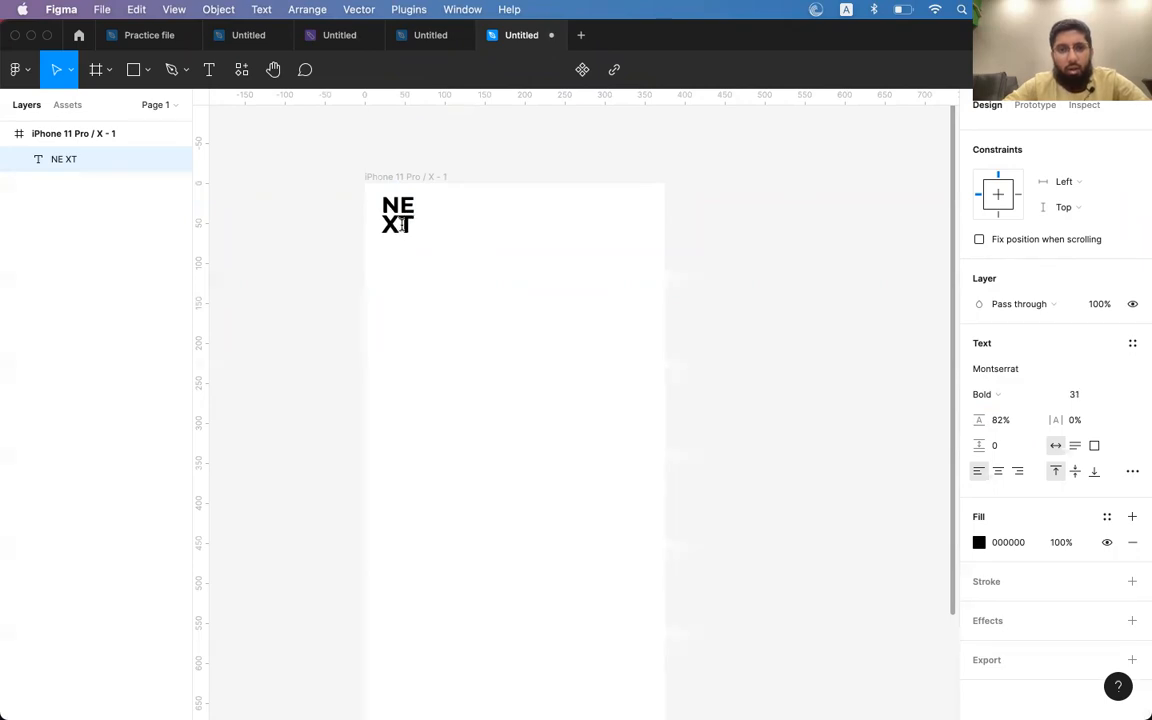
left_click(727, 207)
- Shift the NE XT text to X 16 and reduce its line height to 75%
left_click_drag(407, 224, 403, 224)
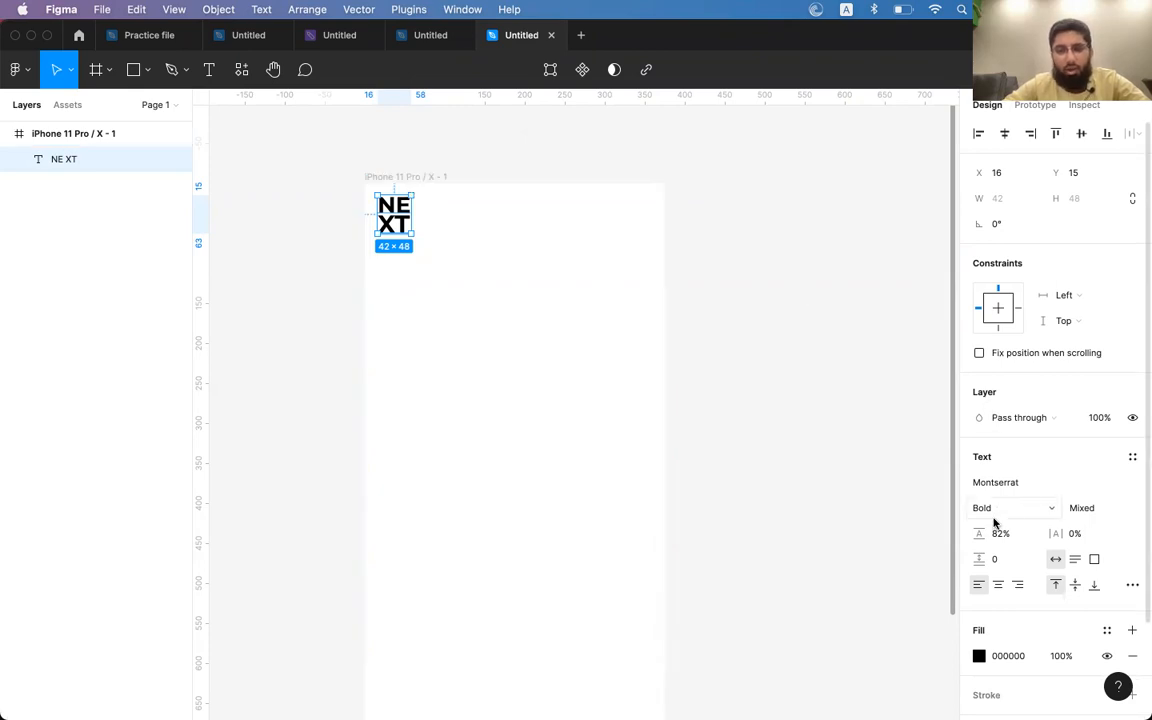
left_click_drag(980, 533, 970, 537)
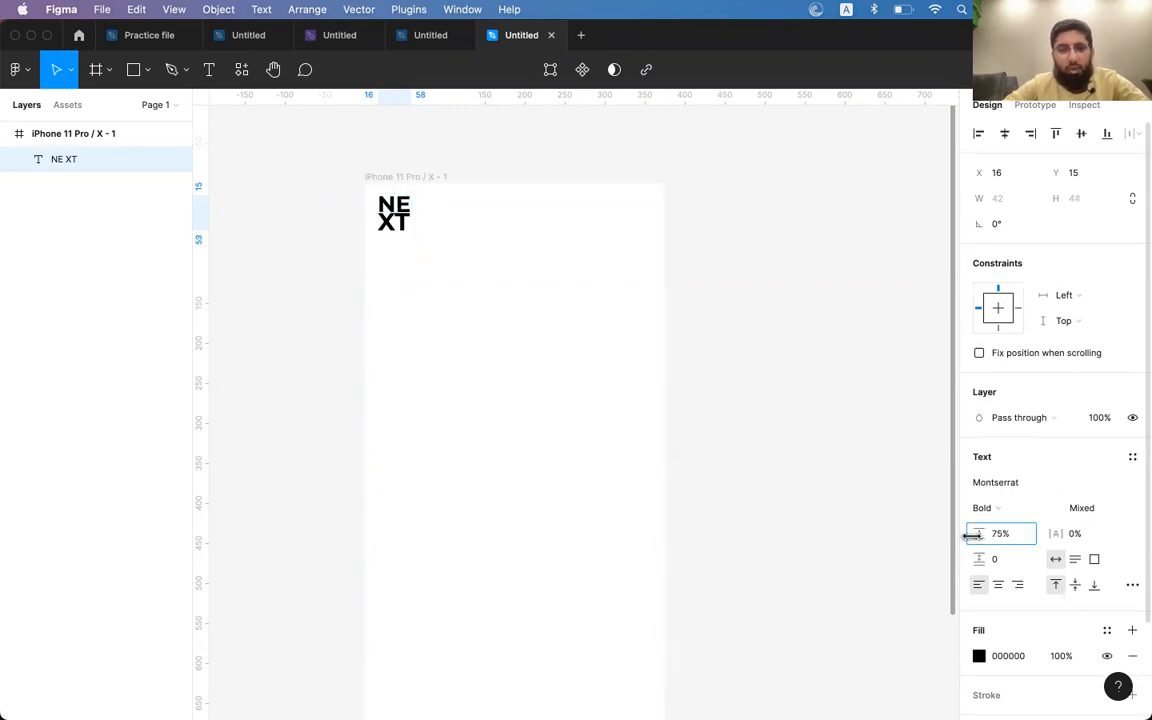
left_click(810, 309)
- Try moving the NE XT text to about X 6 and copying it across the frame's header
left_click(398, 226)
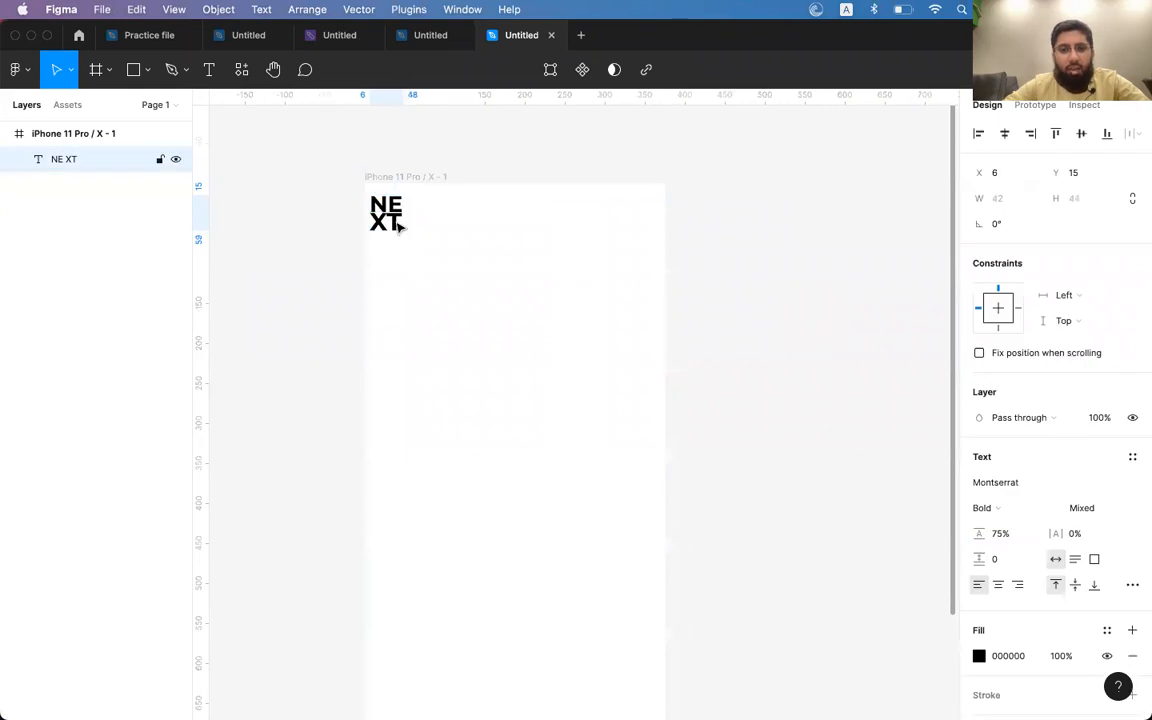
left_click_drag(397, 222, 568, 222, "alt")
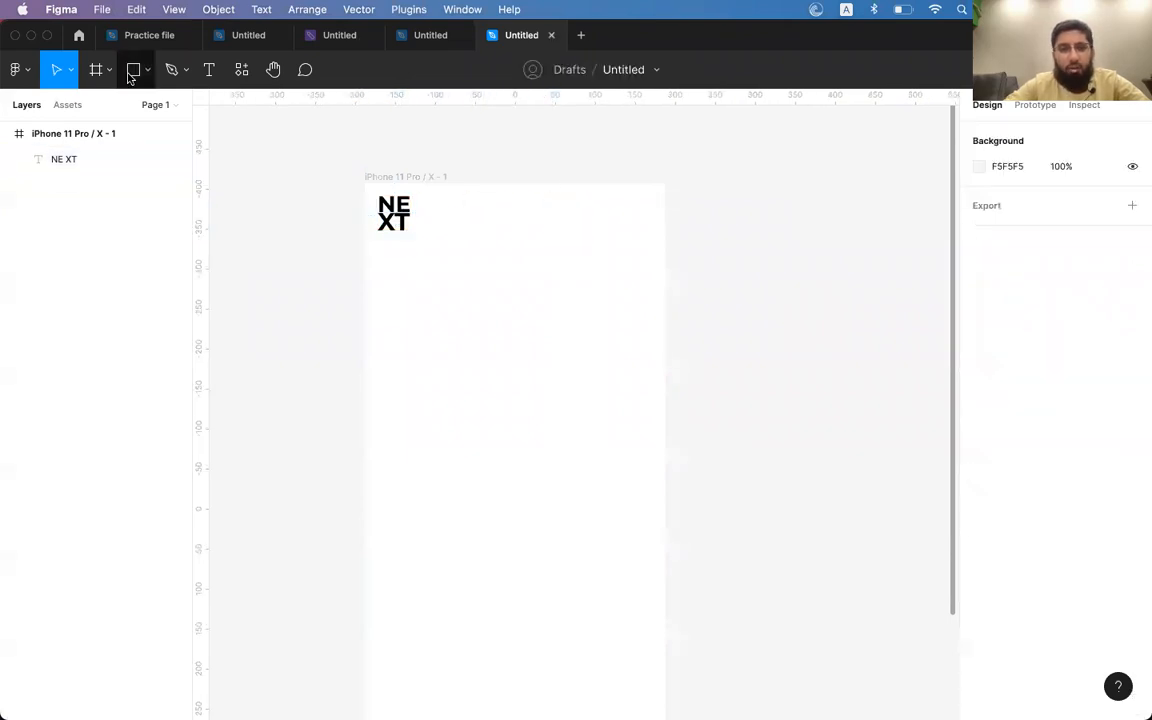
- Draw a square of about 48 × 48 in the frame's upper-right corner and give it a corner radius of 200
left_click(129, 77)
mouse_move(599, 191)
left_mouse_down()
mouse_move(653, 244)
mouse_move(632, 239)
mouse_move(647, 236)
left_mouse_up()
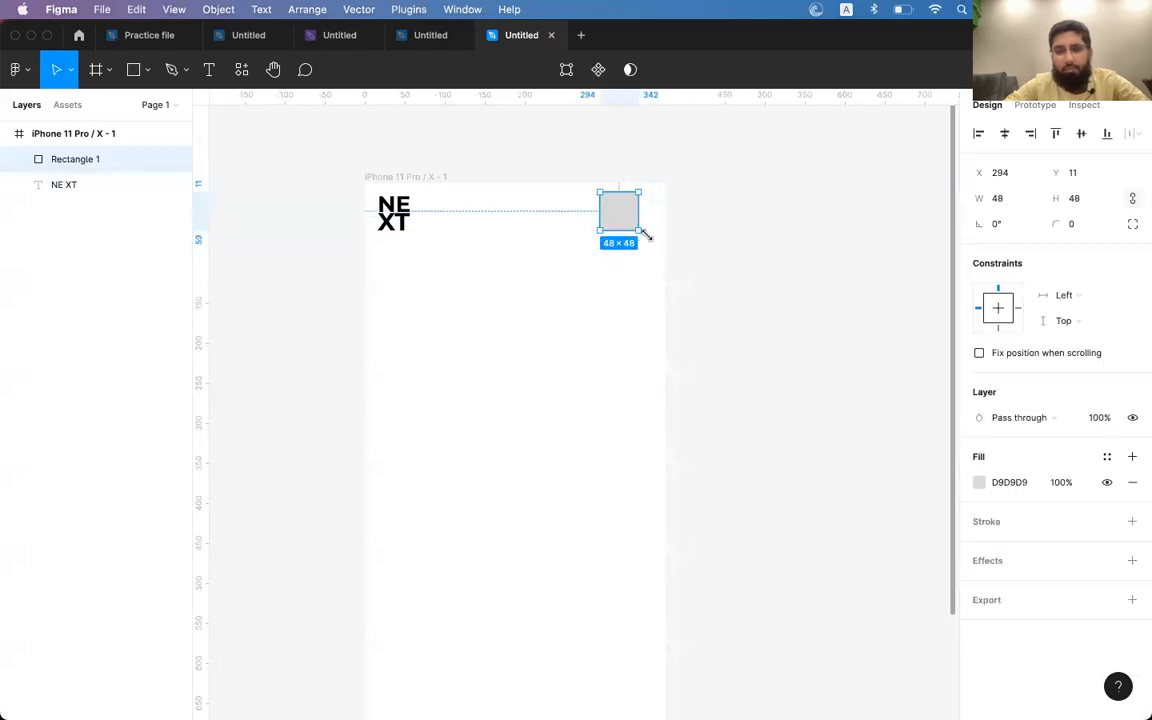
left_click(1074, 229)
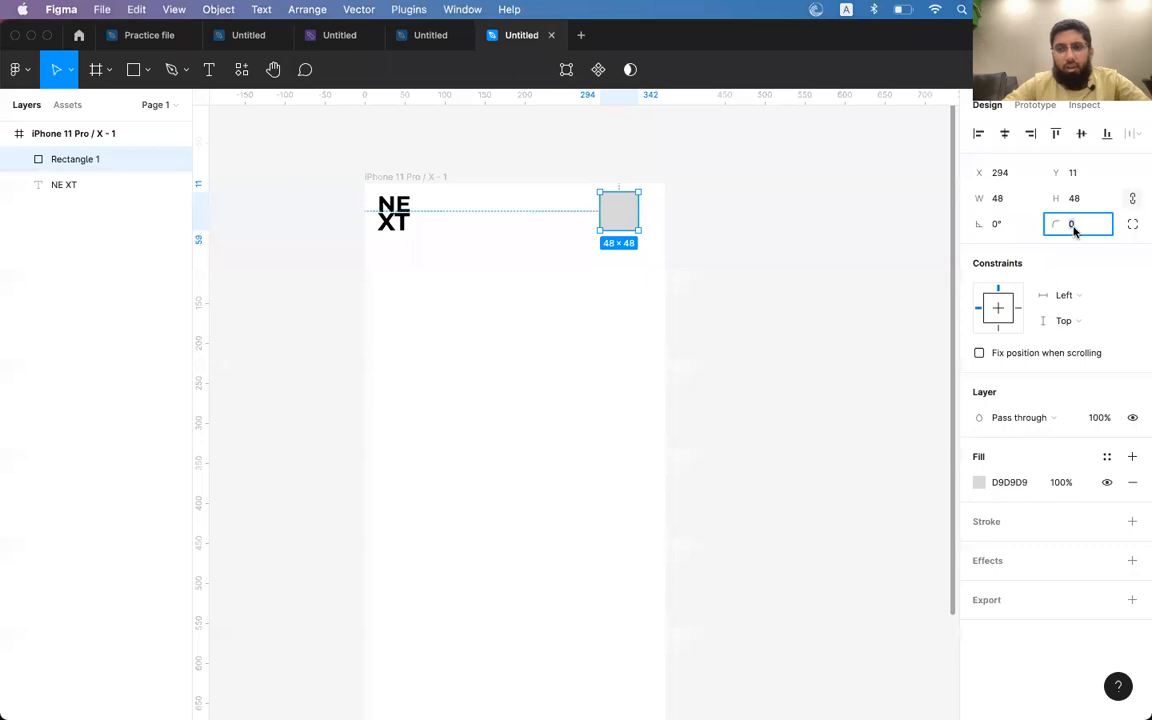
type("200")
key("Return")
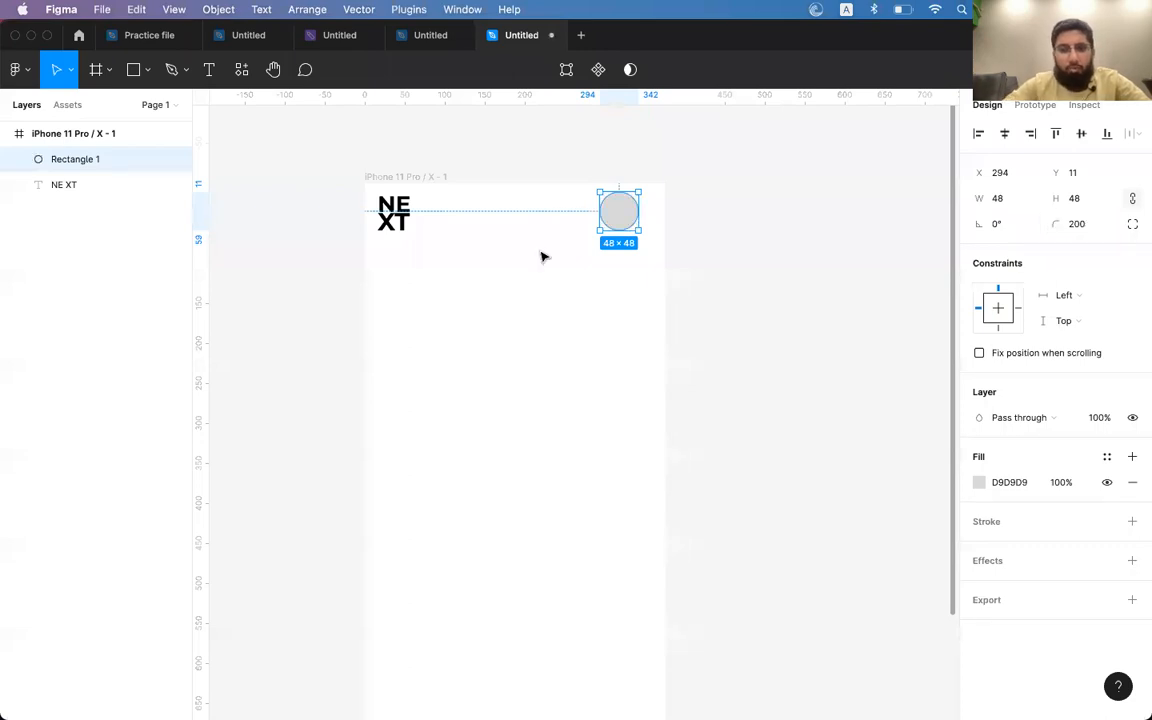
- Move the circle to X 314 in the header and vertically centre it with the NE XT text
left_click_drag(617, 211, 633, 218)
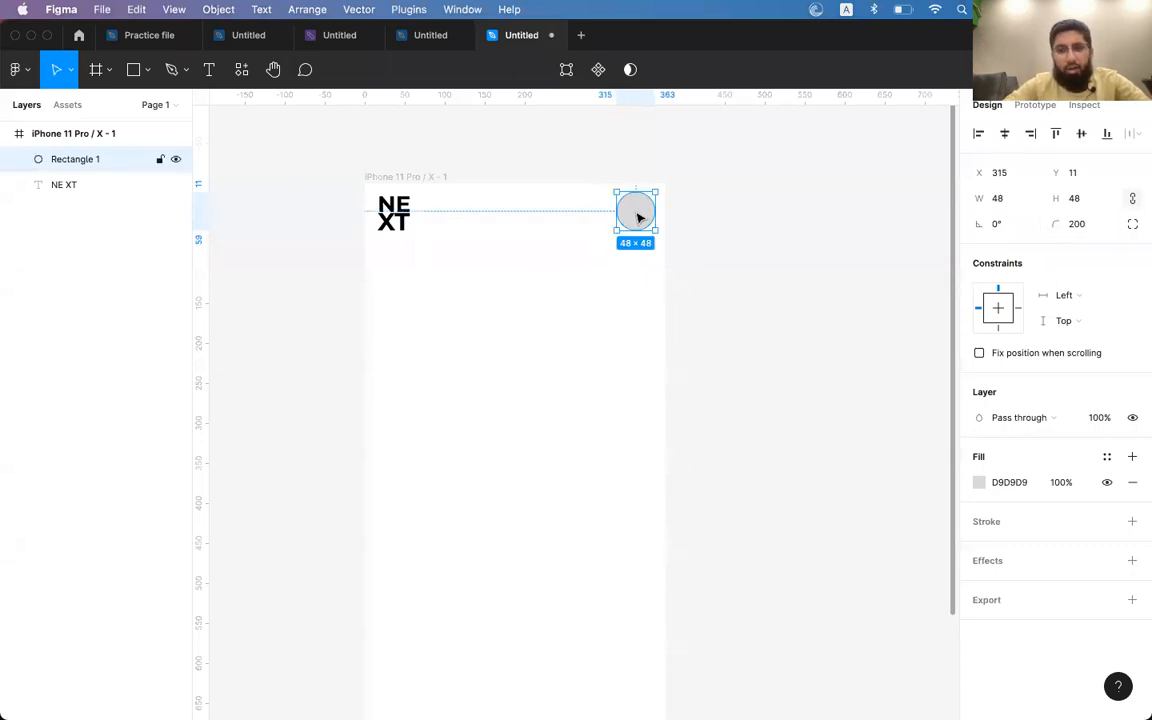
left_click(405, 220, "shift")
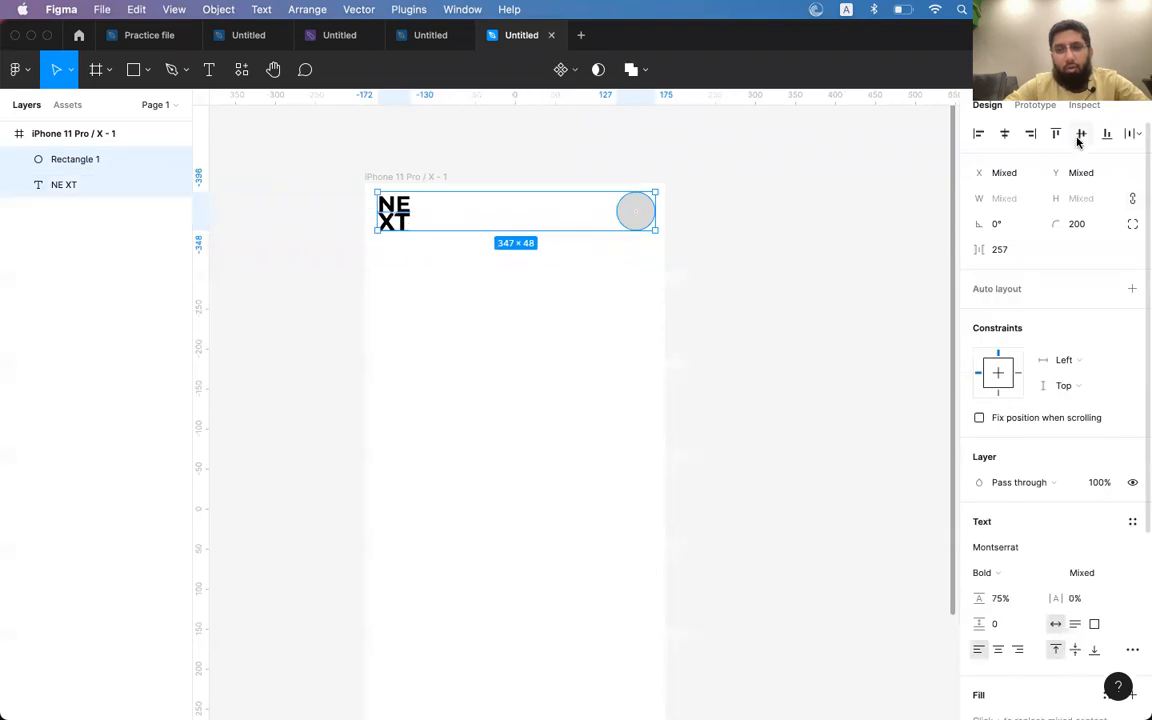
left_click(708, 244)
left_click(636, 226)
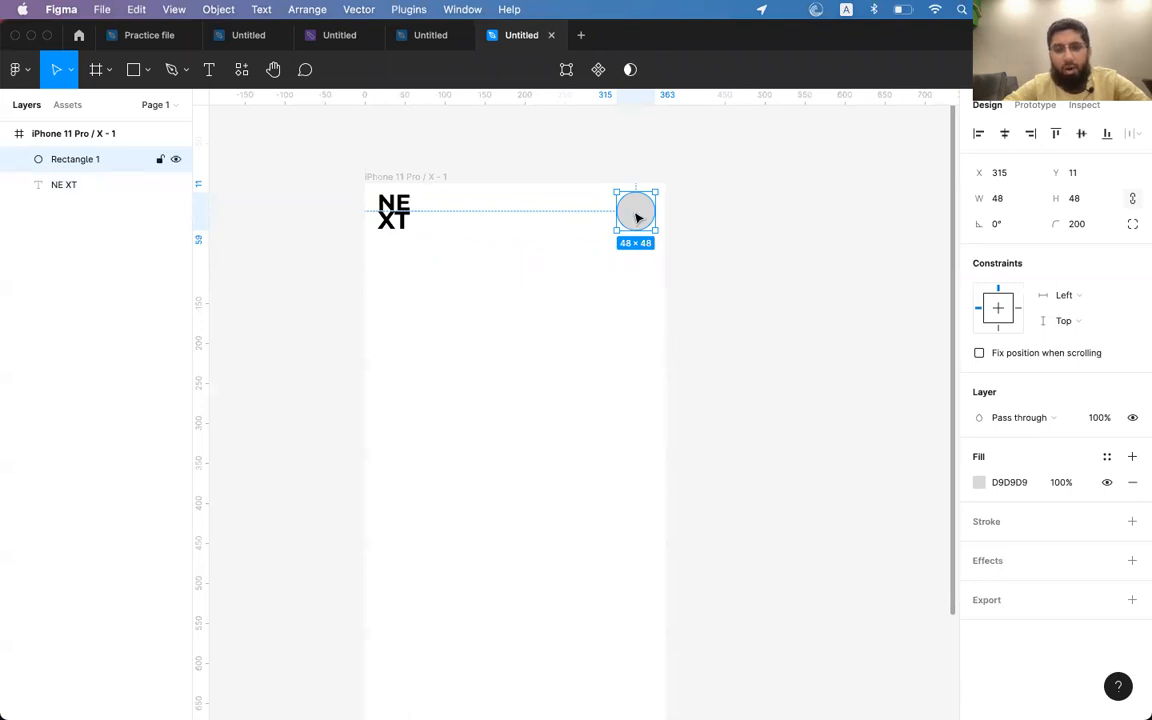
key("Left")
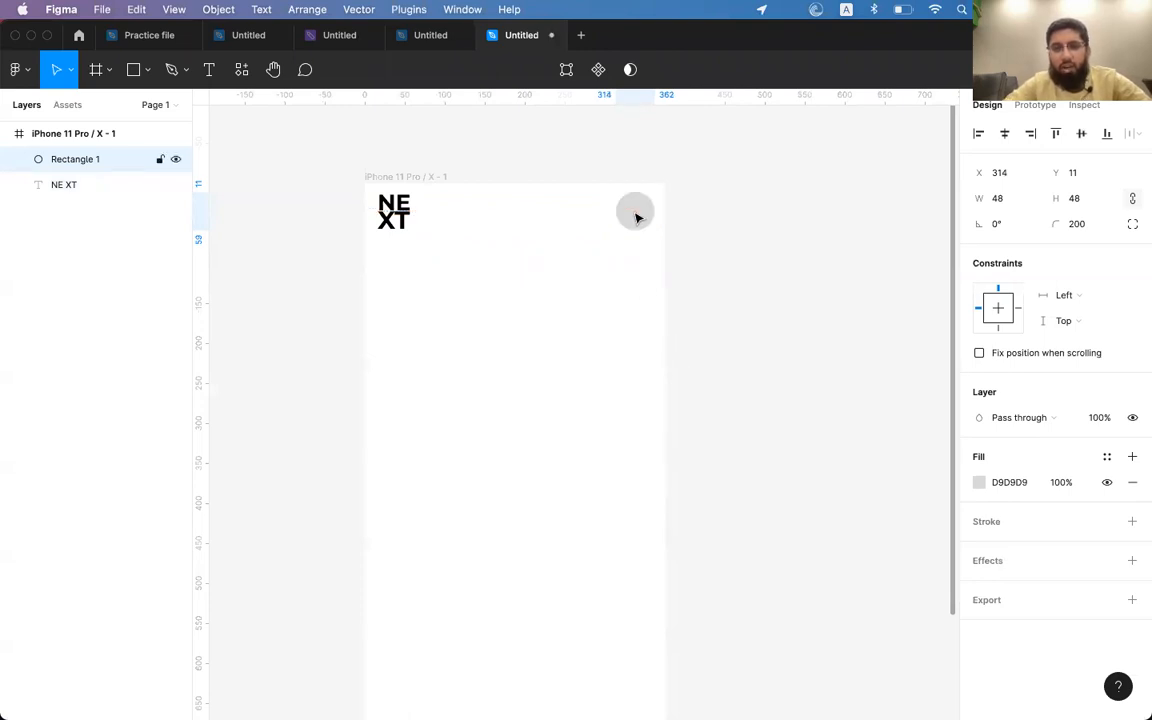
left_click(720, 199)
- Change the header circle's fill colour to black, 000000
left_click(640, 206)
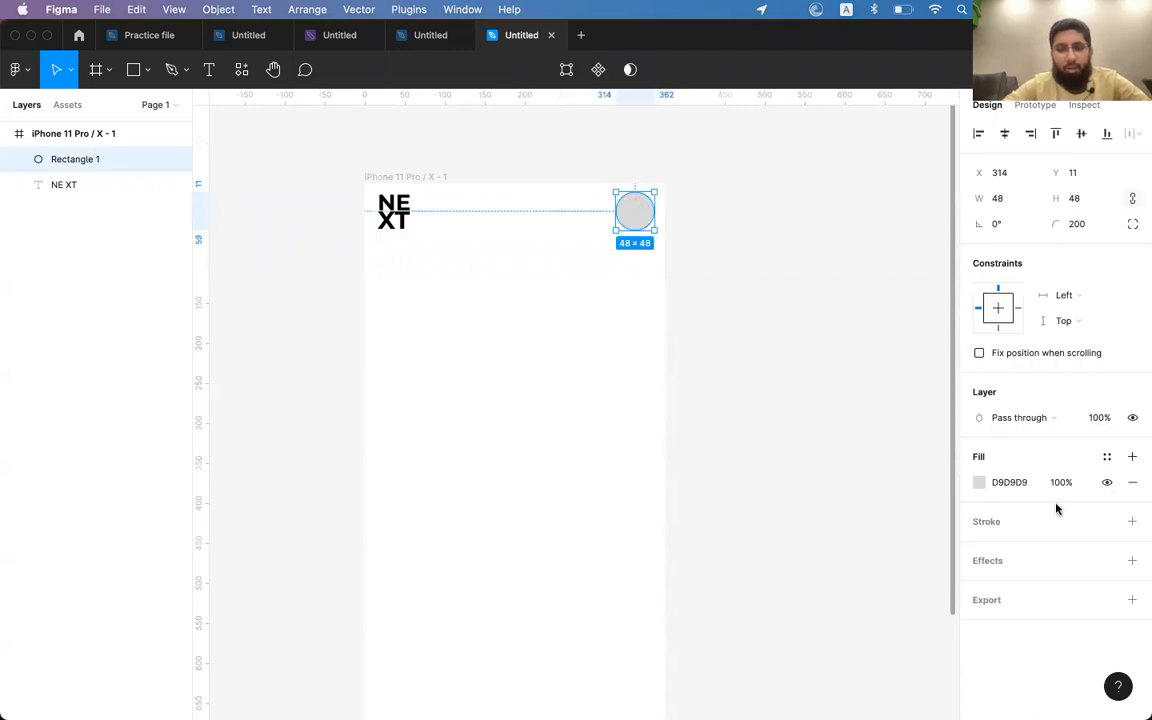
left_click(979, 482)
left_click_drag(780, 495, 753, 527)
left_click(737, 248)
- Duplicate the black circle and place the two circles side by side, with the inner one at X 276
left_click(643, 222)
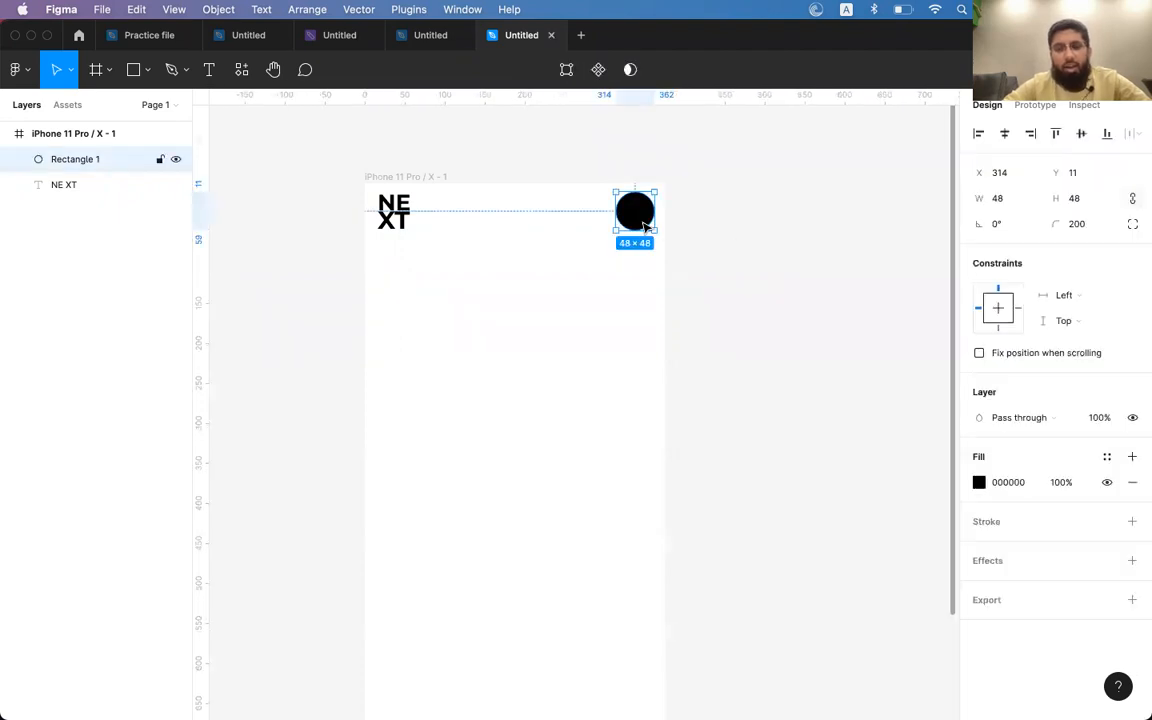
mouse_move(637, 220)
left_mouse_down()
mouse_move(593, 224)
mouse_move(652, 221)
left_mouse_up()
left_click(600, 216)
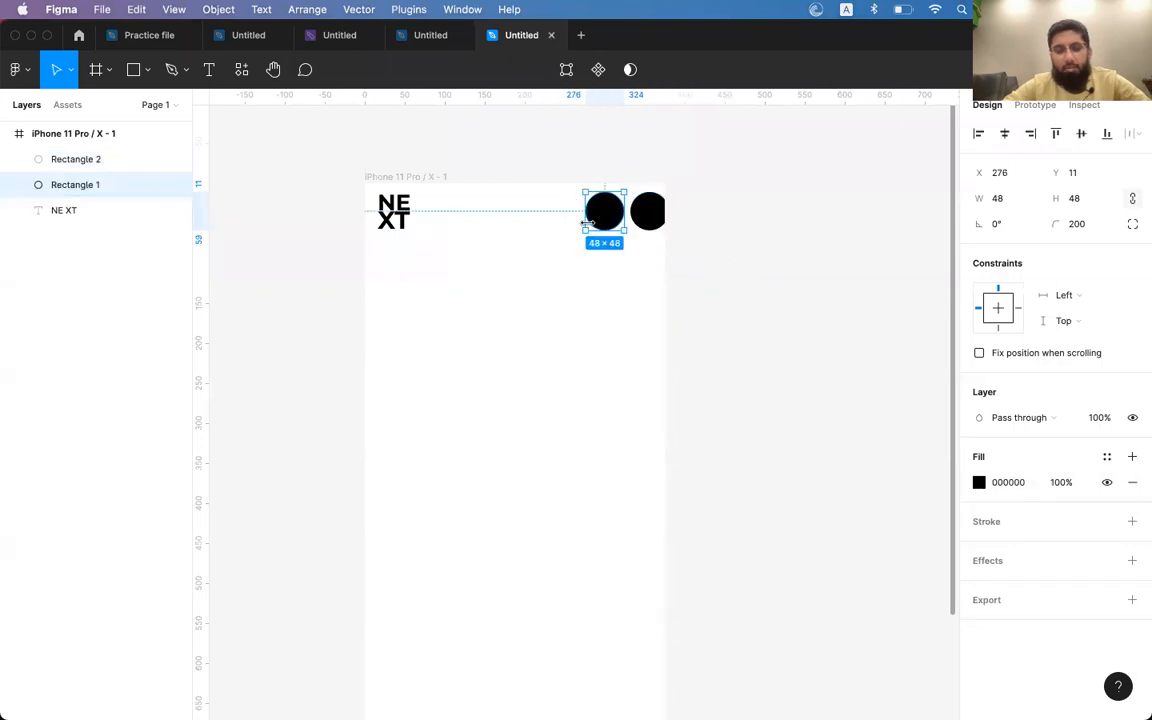
- Switch to Chrome and open icofont.com in a new tab
key("super+Tab")
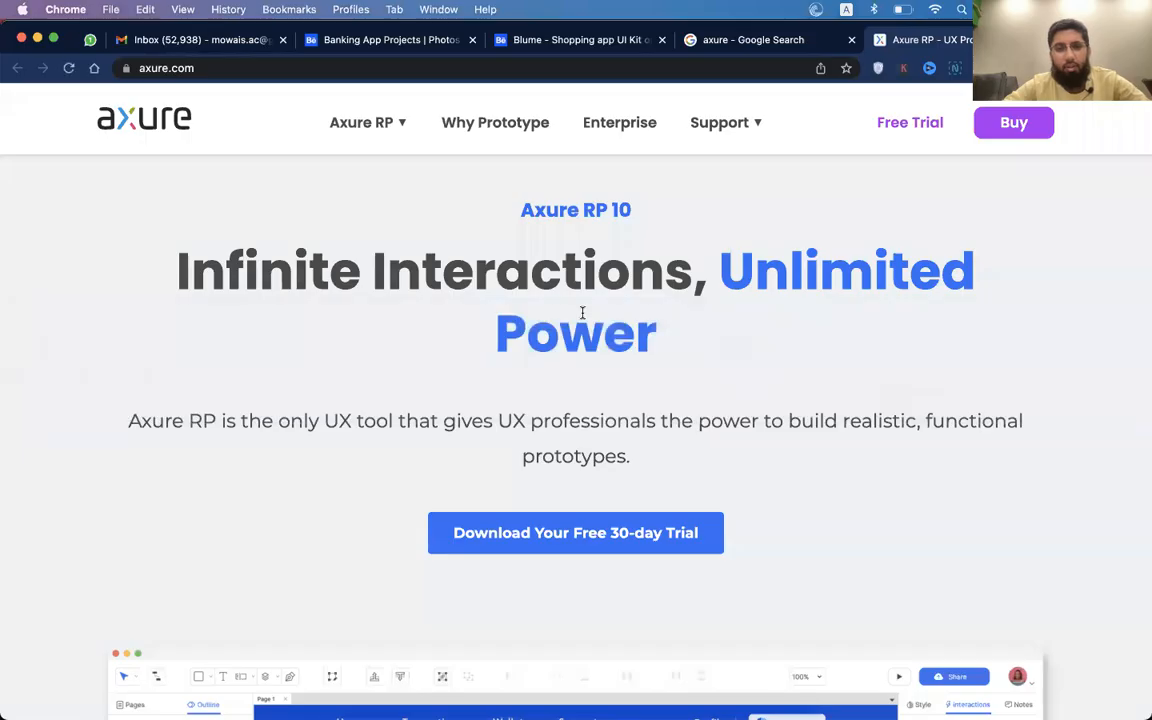
key("super+t")
type("icofont")
key("BackSpace")
key("BackSpace")
type("ont.com")
key("Return")
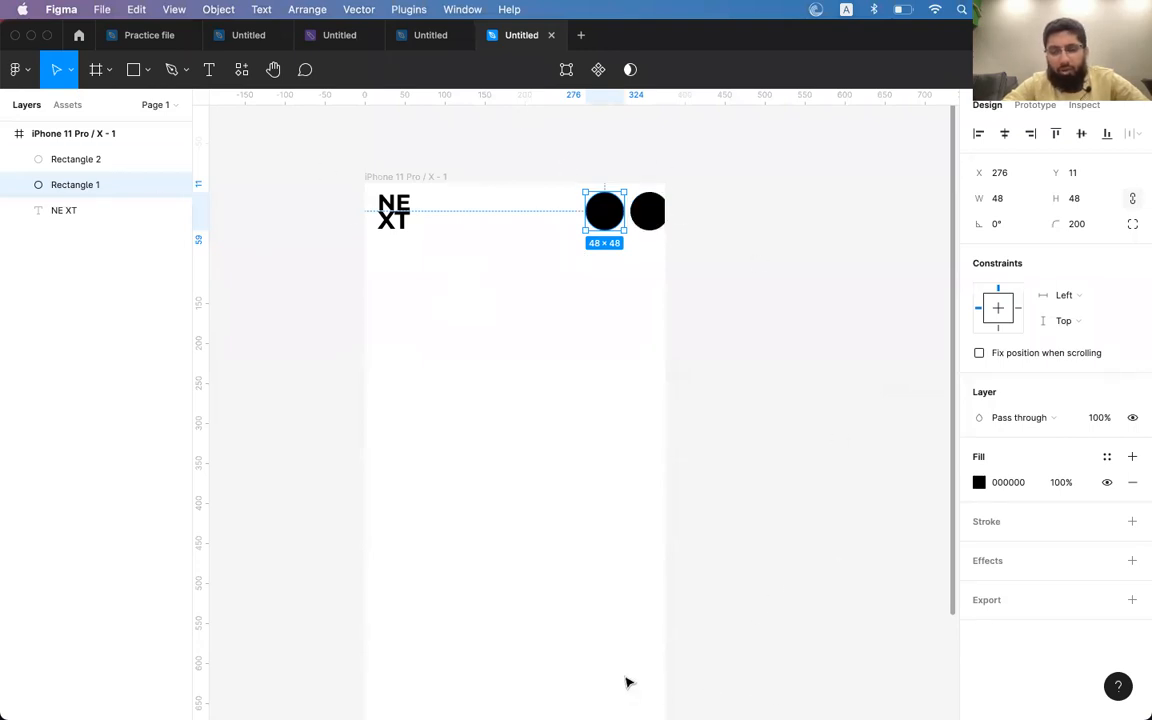
- Shift both black circles together towards the NE XT text so the outer one sits at X 317 inside the frame
left_click(647, 217, "shift")
left_click_drag(641, 219, 629, 220)
left_click(733, 224)
- Switch to Chrome and open the Icons page of the Icofont site
key("super+Tab")
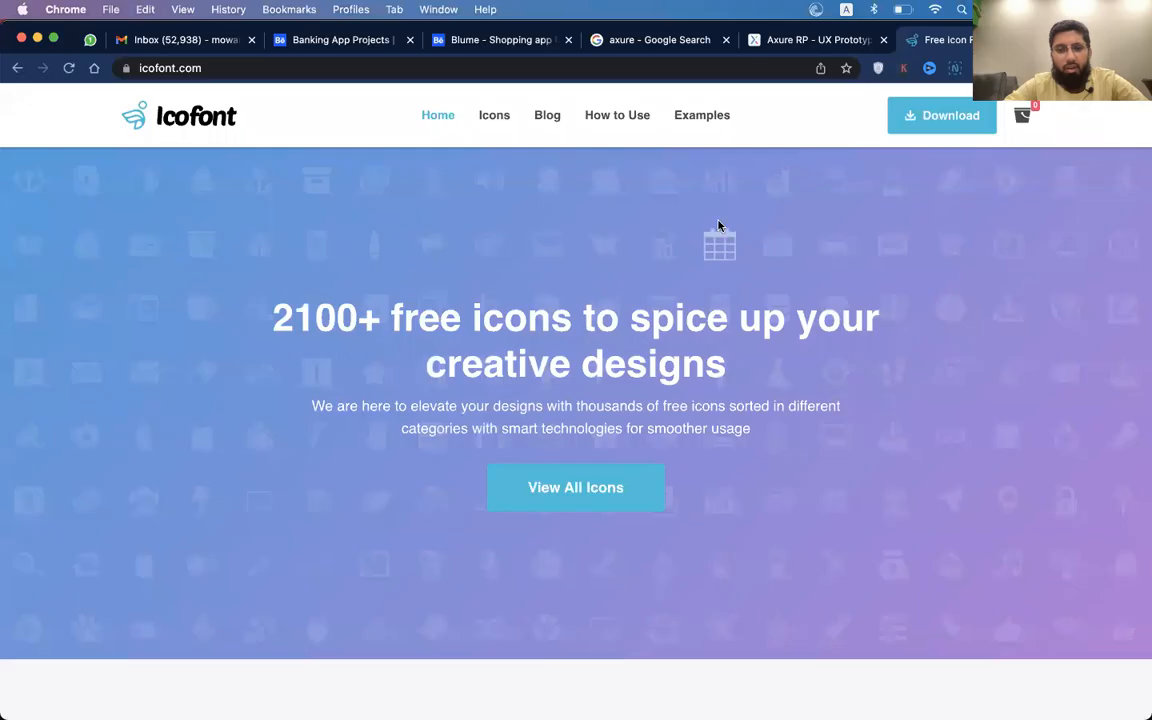
left_click(508, 114)
key("super+Tab")
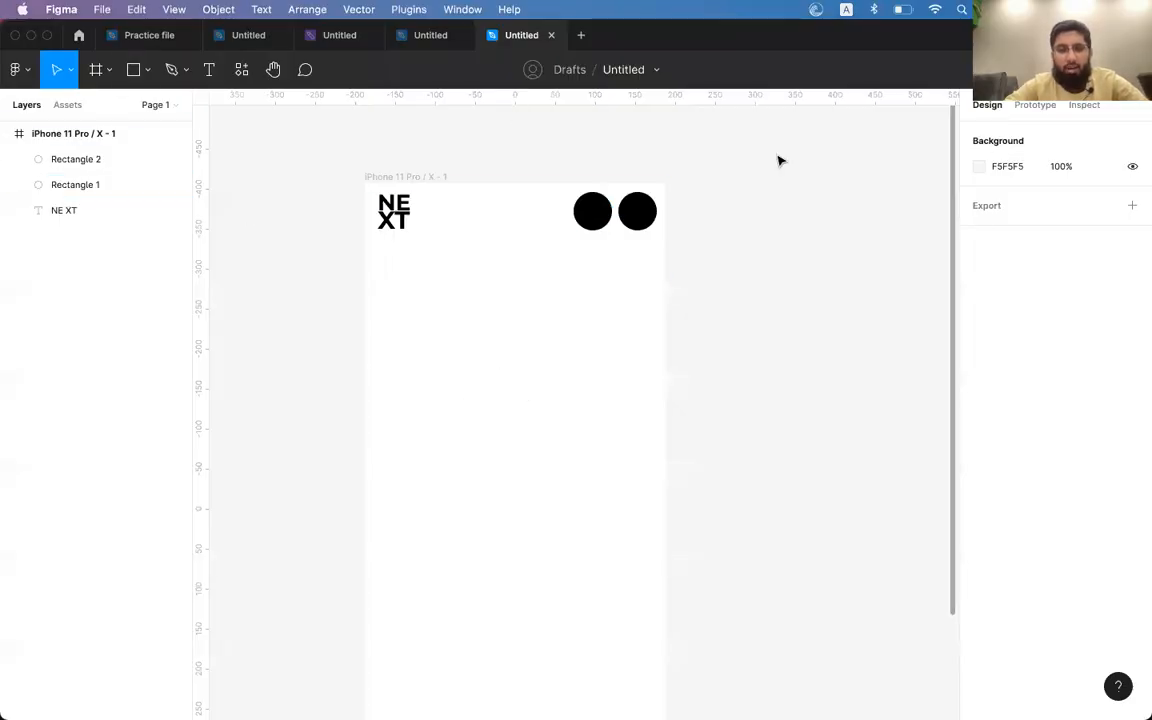
key("super+Tab")
key("super+Tab")
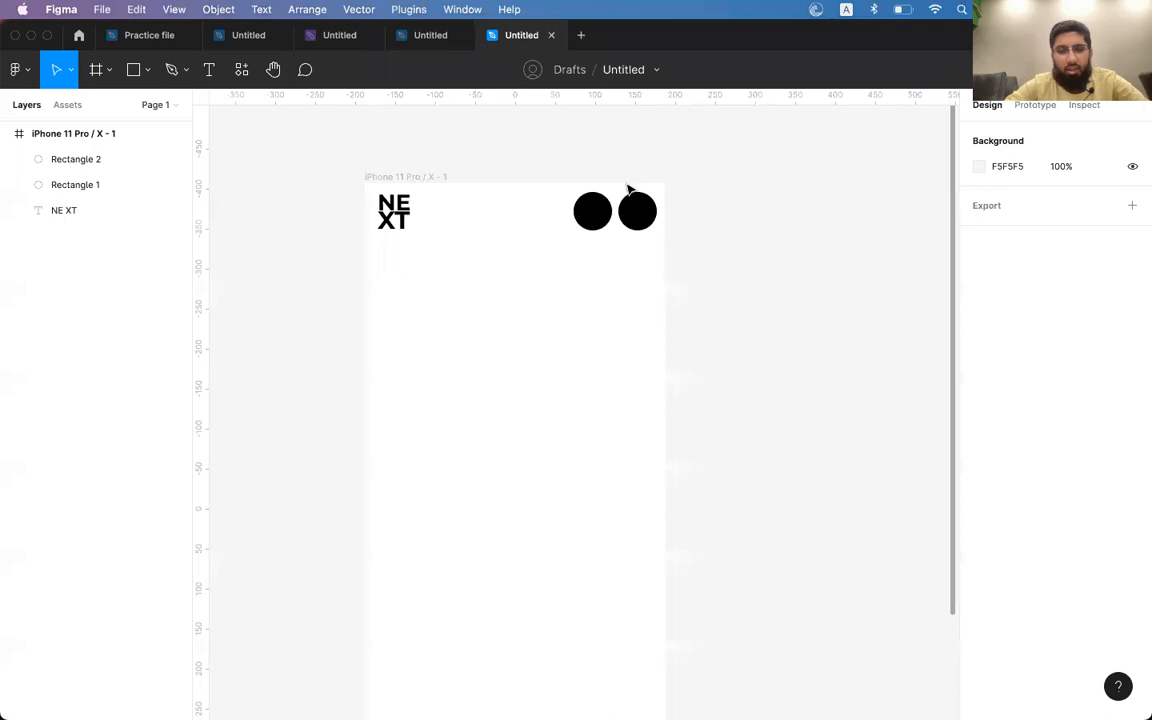
key("super+Tab")
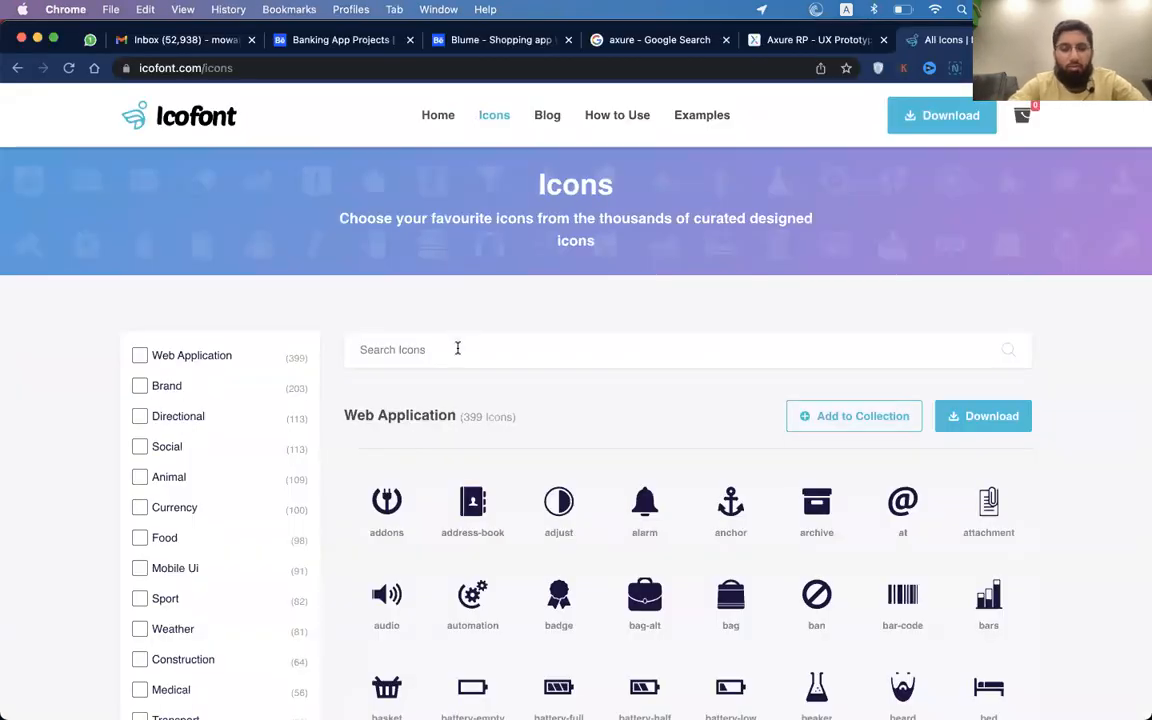
- Search the Icofont library for "profile" and "user", and open the ui-user icon's details to copy its glyph
type("profile")
key("super+a")
type("user")
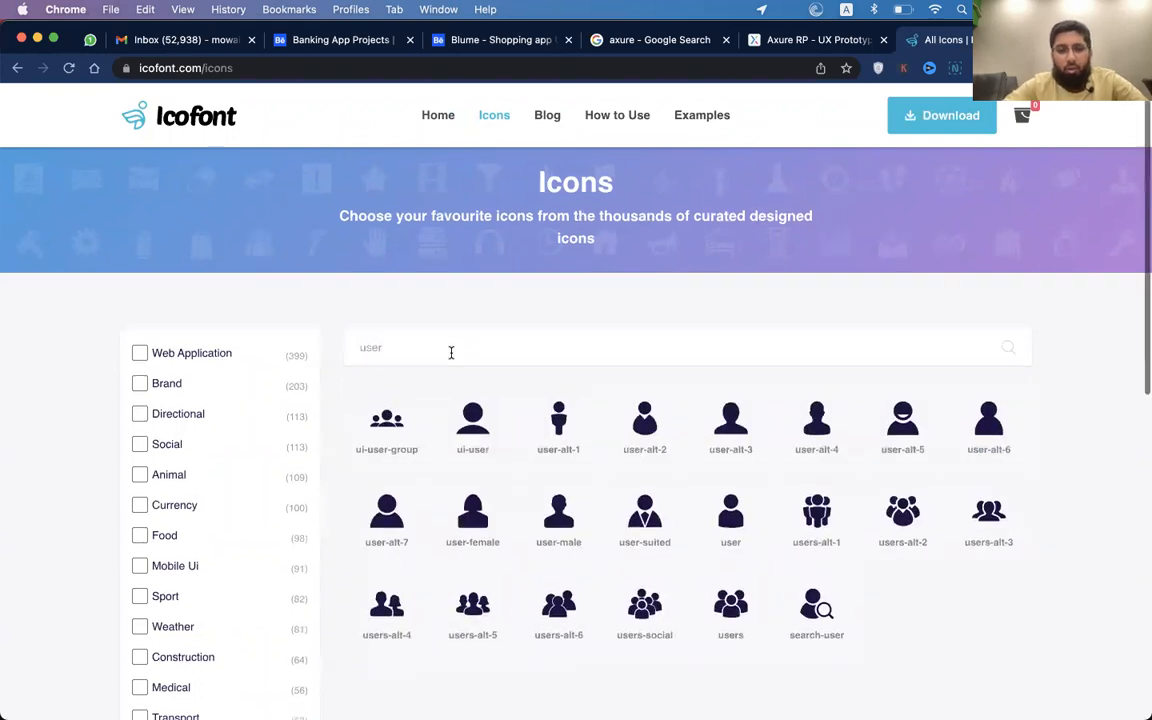
scroll(796, 455, "down", 1)
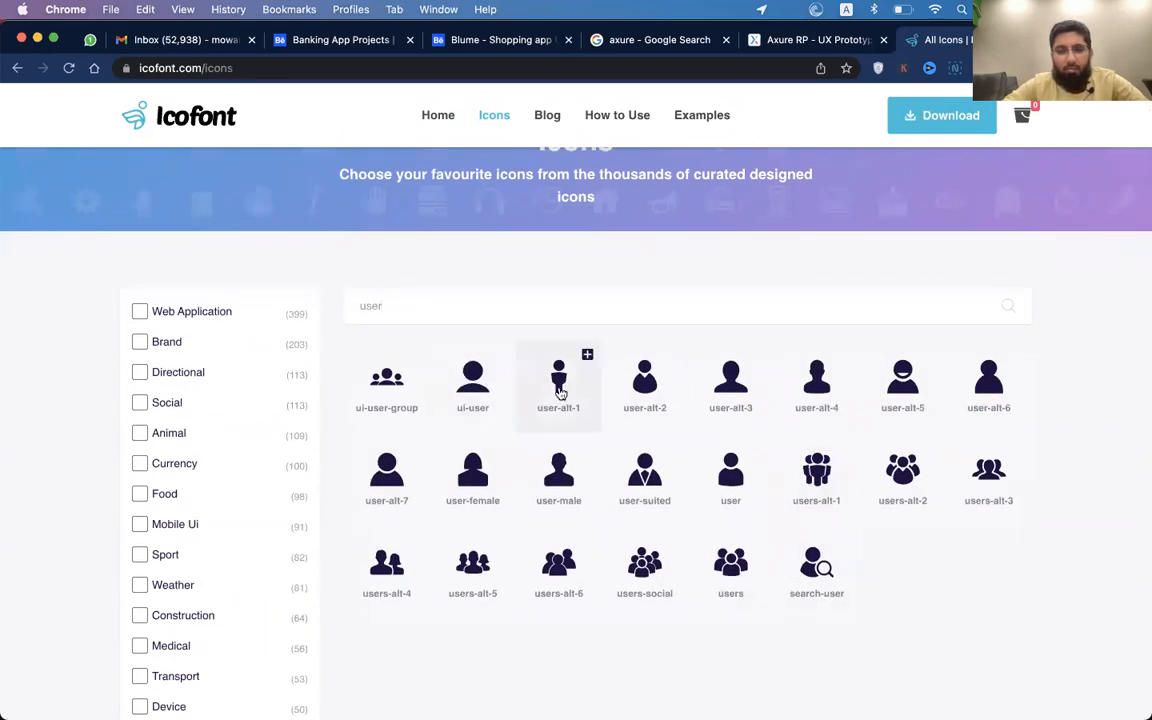
left_click(490, 385)
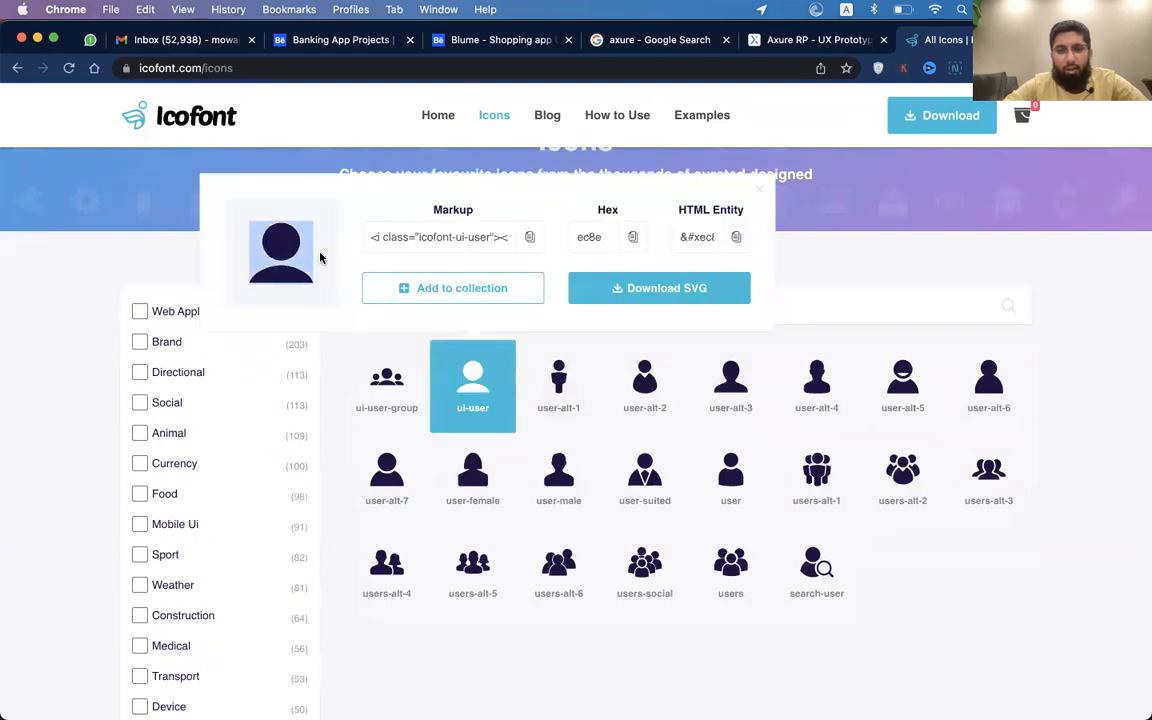
- Paste the ui-user glyph into the Figma design, place it over the outer circle and set its font to IcoFont
key("super+Tab")
key("super+v")
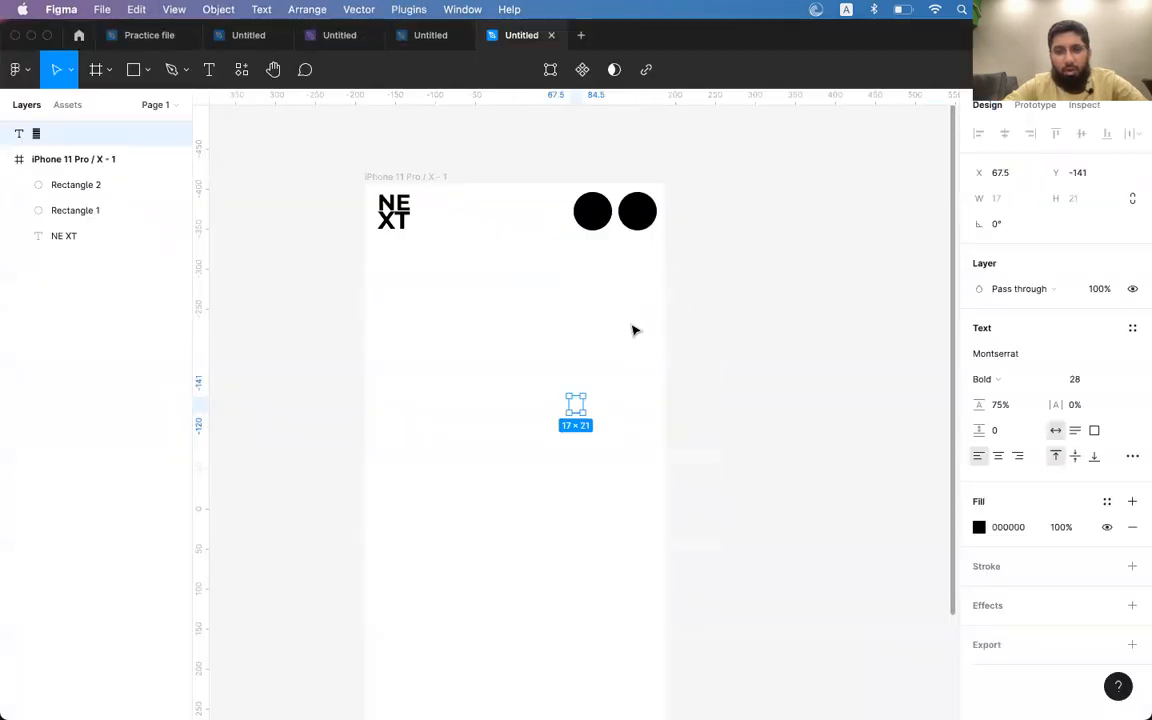
left_click_drag(581, 405, 643, 211)
left_click(1005, 352)
type("IcoFont")
key("Return")
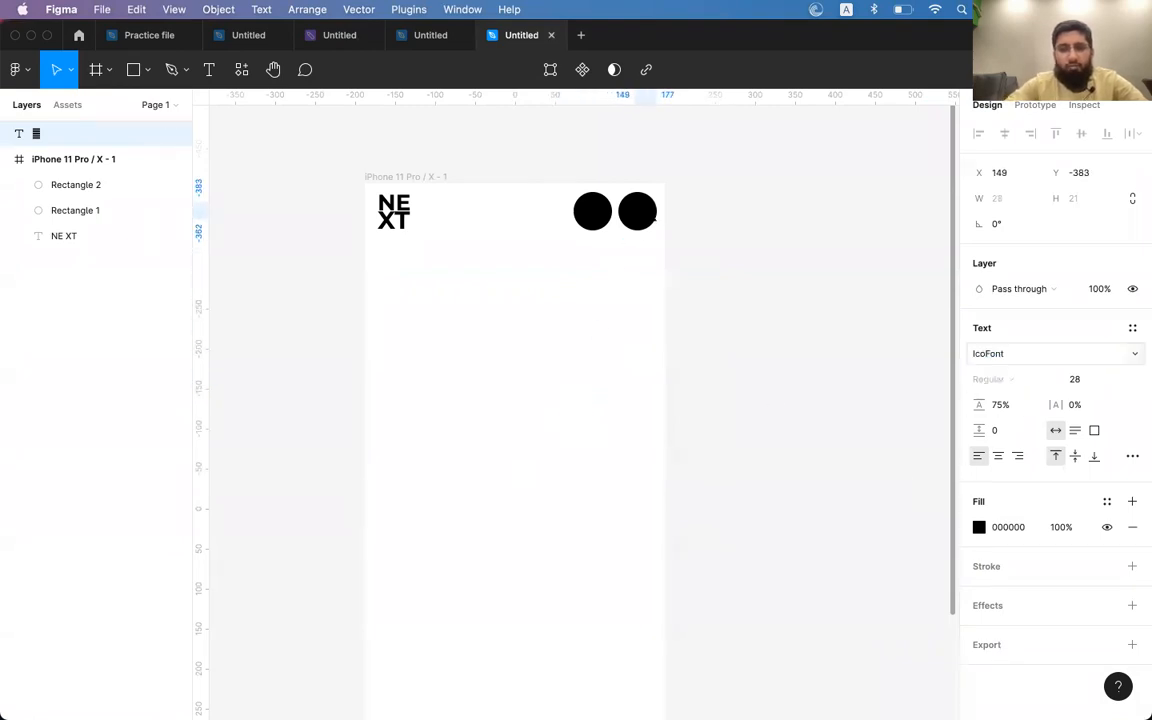
- Change the user icon's fill colour to white, FFFFFF
left_click(995, 527)
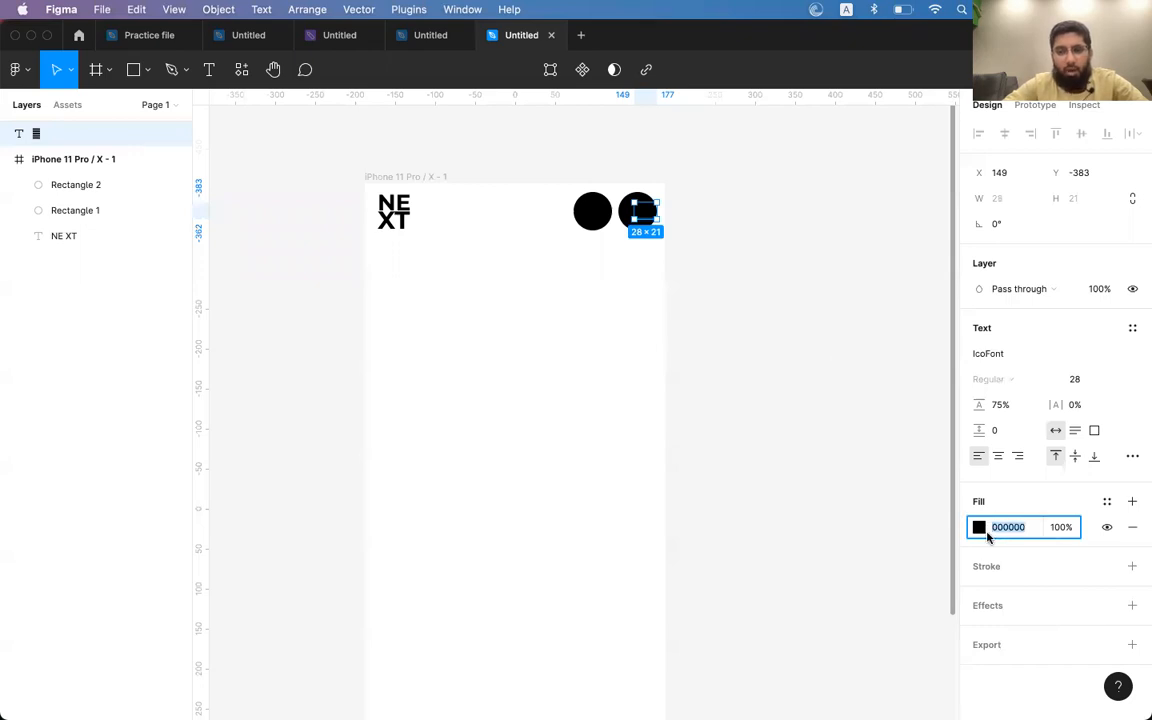
left_click(979, 528)
left_click_drag(849, 417, 702, 234)
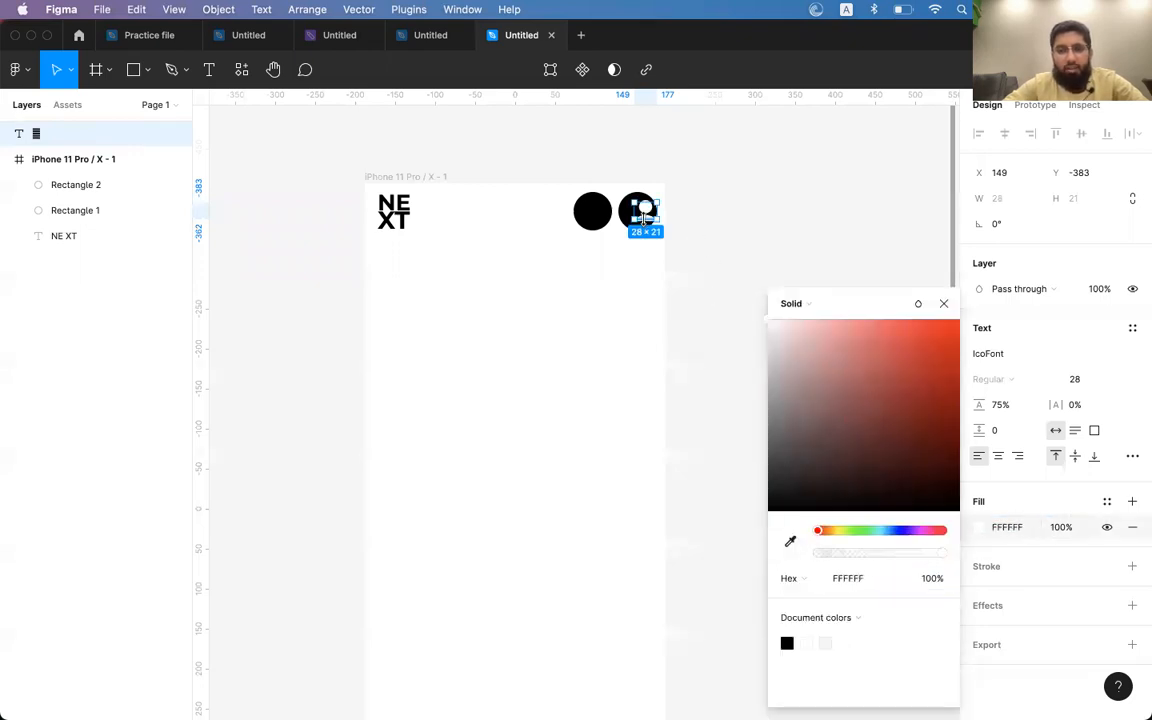
- Move the user icon onto the inner black circle and align it to the circle's centre
scroll(645, 215, "up", 3)
left_click_drag(635, 205, 560, 205)
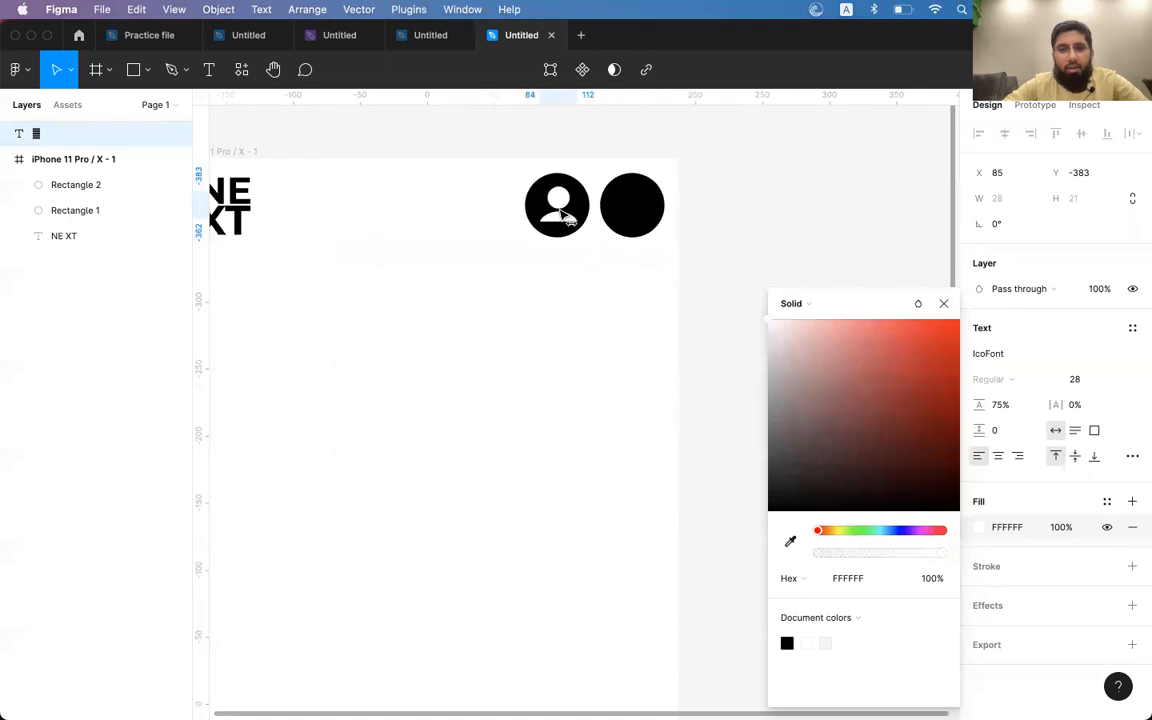
left_click(75, 210, "shift")
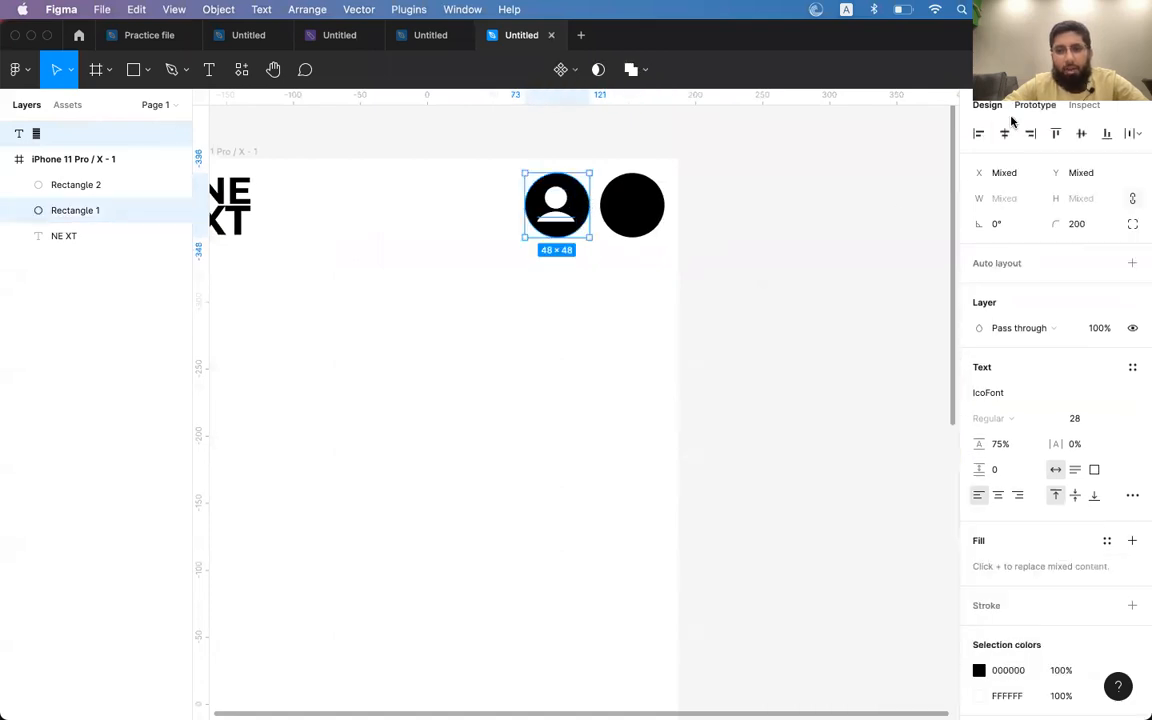
left_click(820, 200)
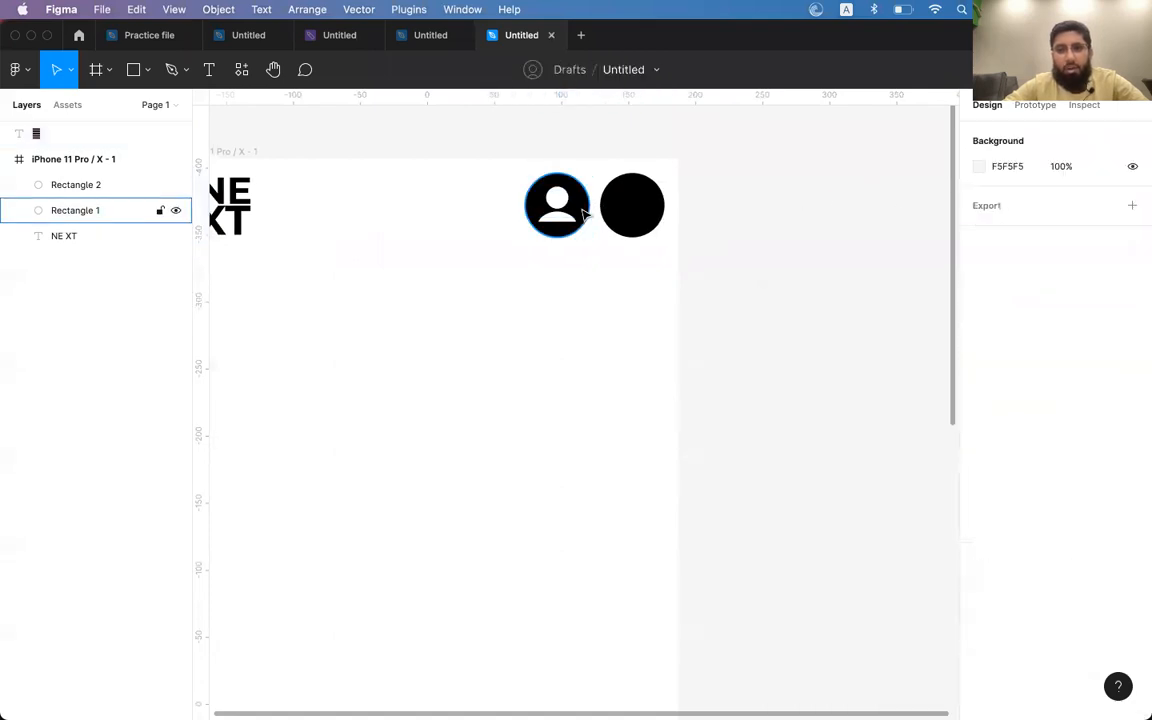
- Reduce the user icon's font size to 19
left_click(548, 215)
key("super+shift+comma")
key("super+shift+comma")
key("super+shift+comma")
key("super+shift+comma")
key("super+shift+comma")
key("super+shift+comma")
key("super+shift+comma")
key("super+shift+comma")
key("super+shift+comma")
key("super+shift+comma")
key("super+shift+comma")
key("super+shift+comma")
key("super+shift+period")
key("super+shift+period")
key("super+shift+period")
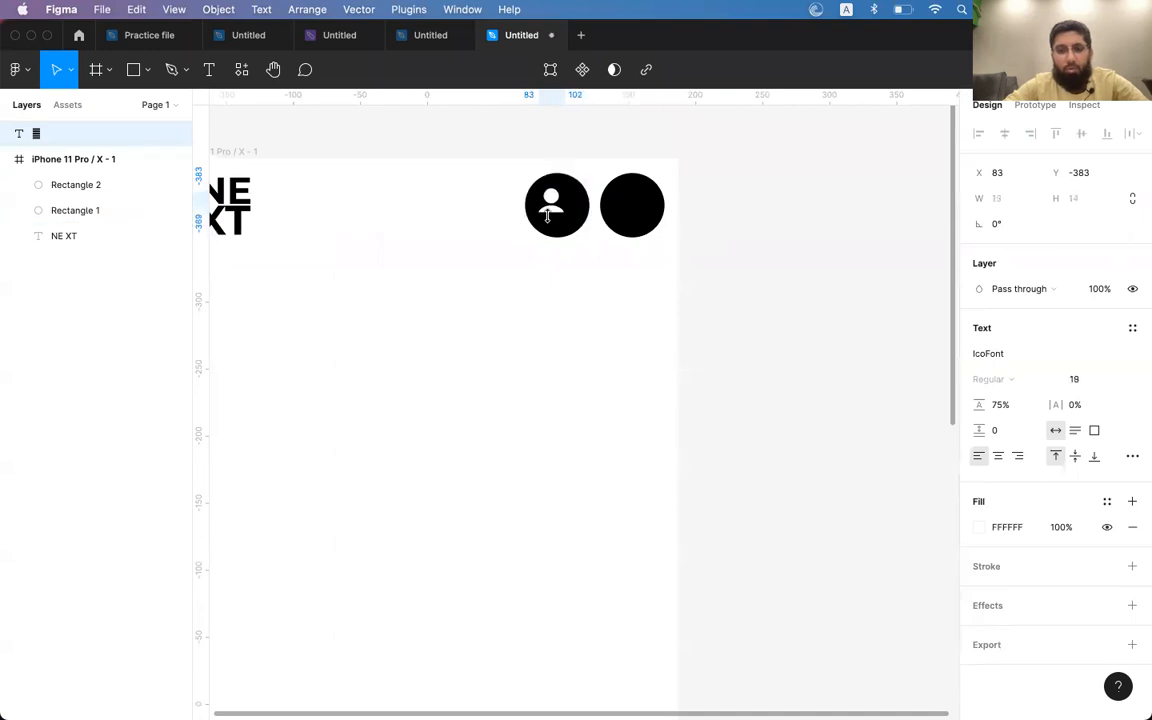
- Centre the icon's text alignment horizontally and vertically, and align the icon with the centre of its circle
left_click(1000, 455)
left_click(1075, 455)
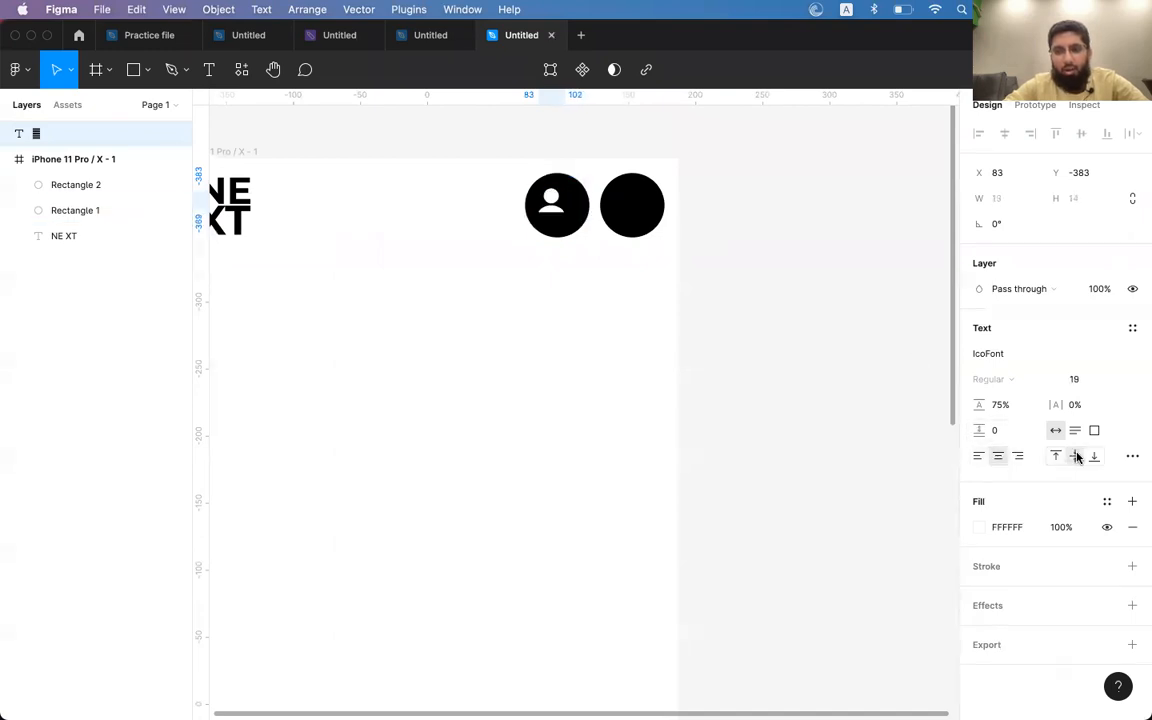
left_click(110, 210, "shift")
left_click(1078, 135)
left_click(884, 206)
- Delete the empty black circle beside the user icon
left_click(650, 208)
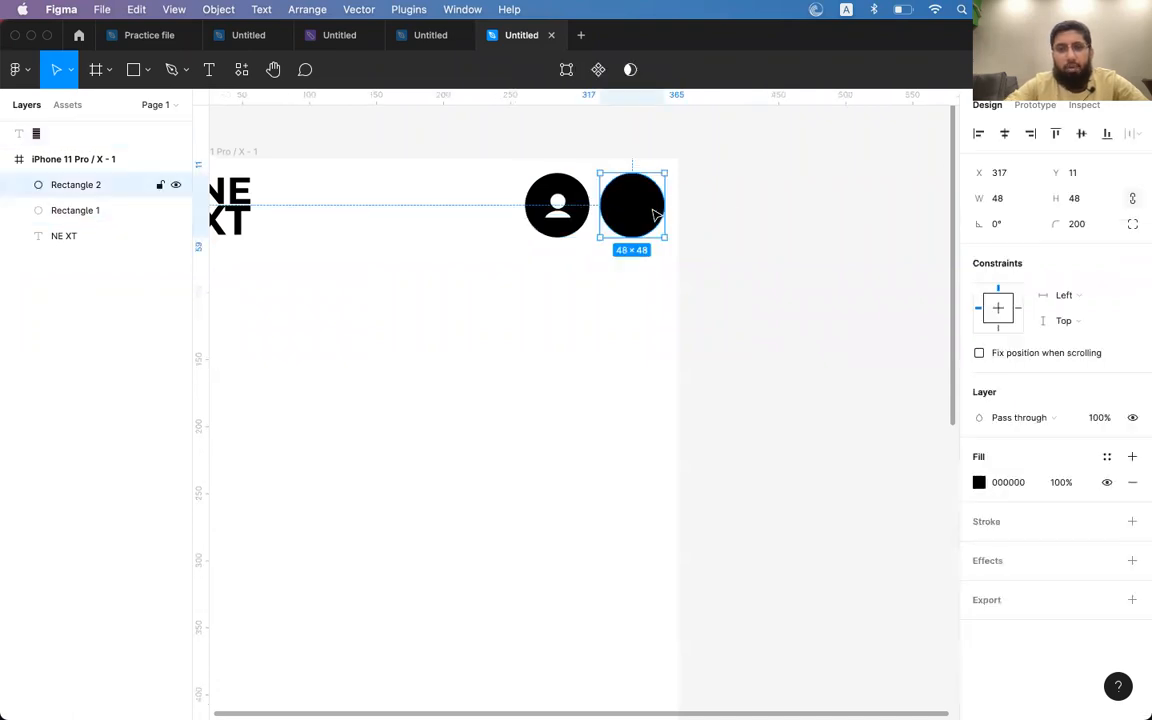
key("Delete")
key("super+Tab")
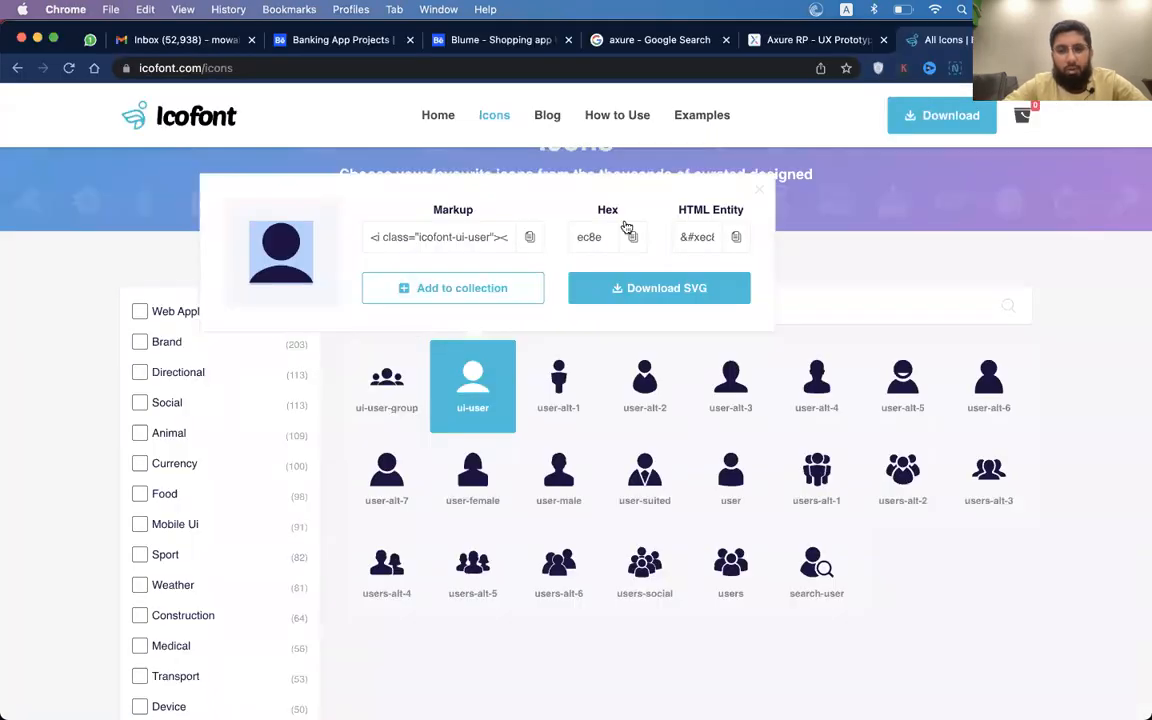
left_click(764, 195)
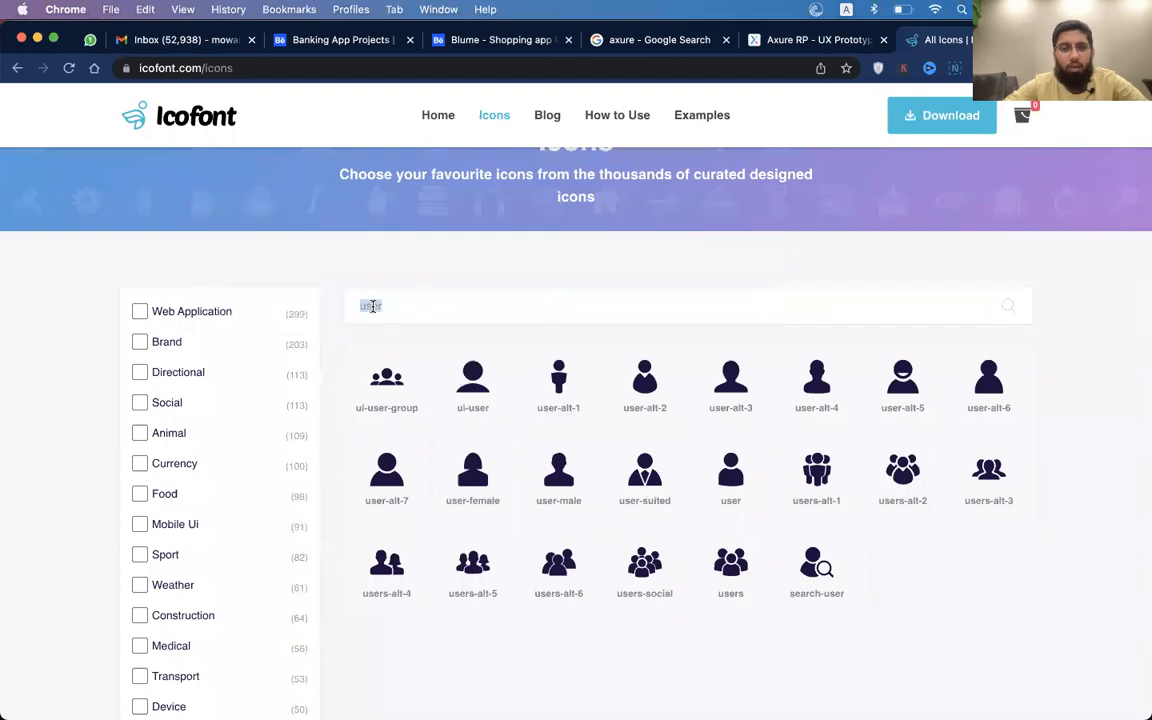
key("super+Tab")
- Draw a horizontal line about 35 px long with the Pen tool between the user icon and the frame's edge
left_click(172, 69)
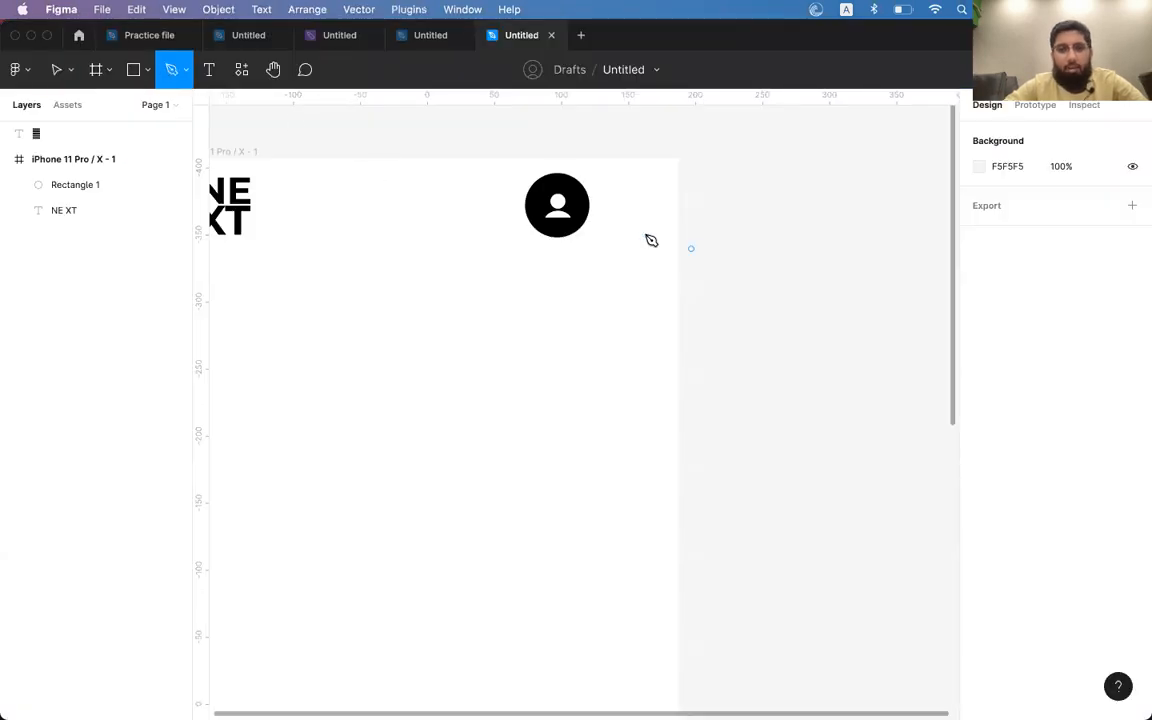
left_click(609, 193)
left_click(657, 194)
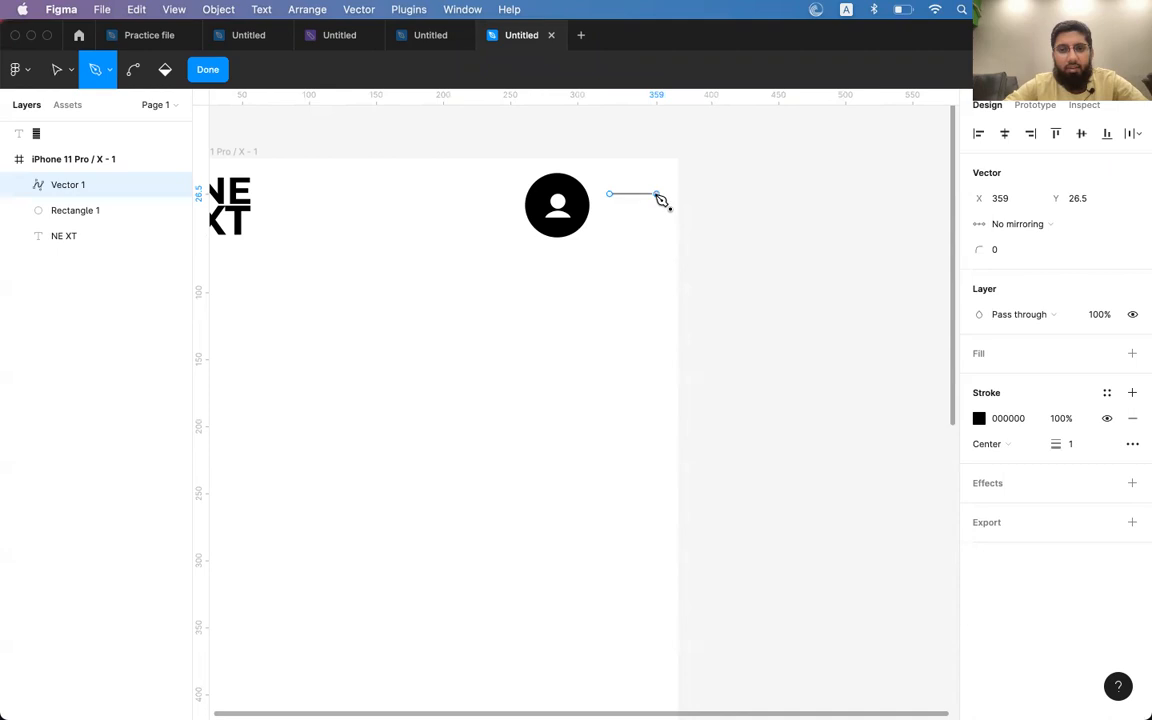
key("Escape")
- Copy the line twice below itself to form a three-line menu icon about 22 px high
left_click_drag(640, 195, 642, 219)
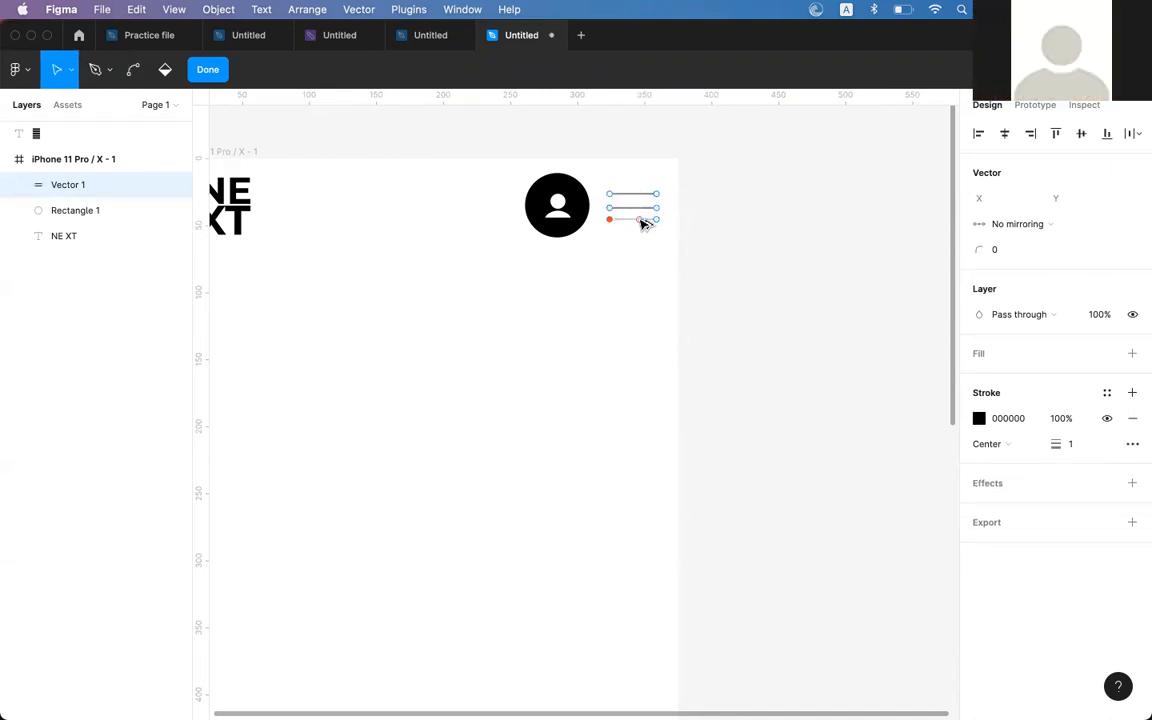
key("super+z")
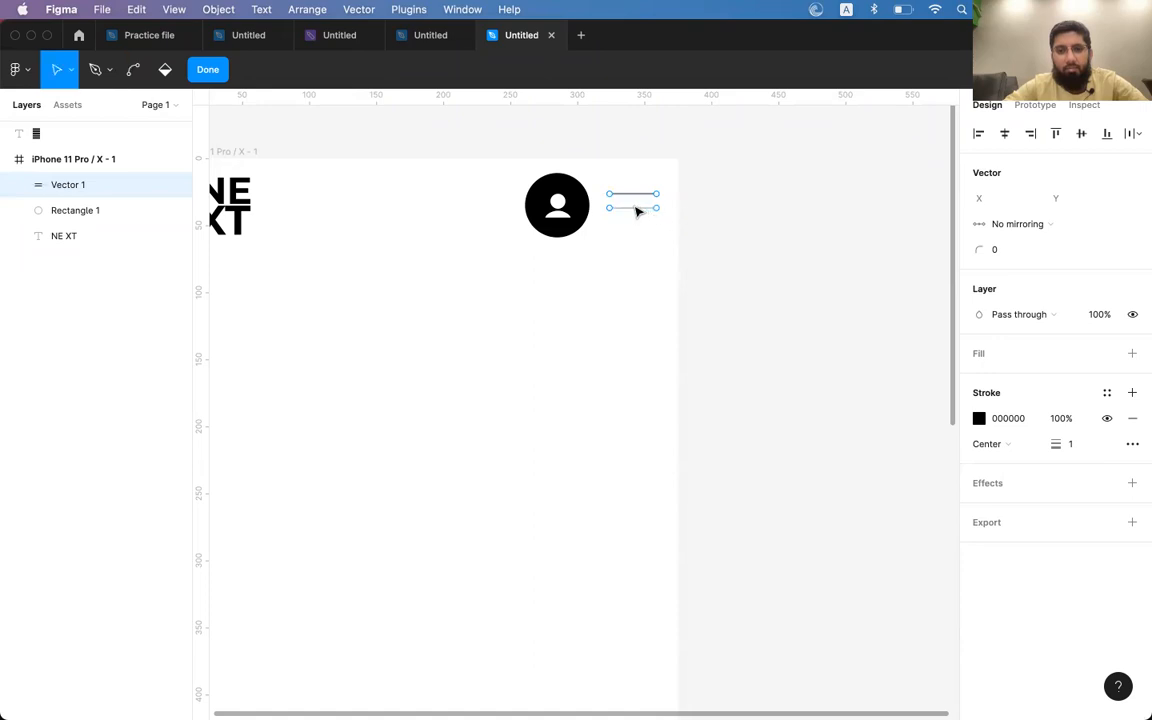
left_click_drag(638, 211, 640, 227)
left_click(644, 208)
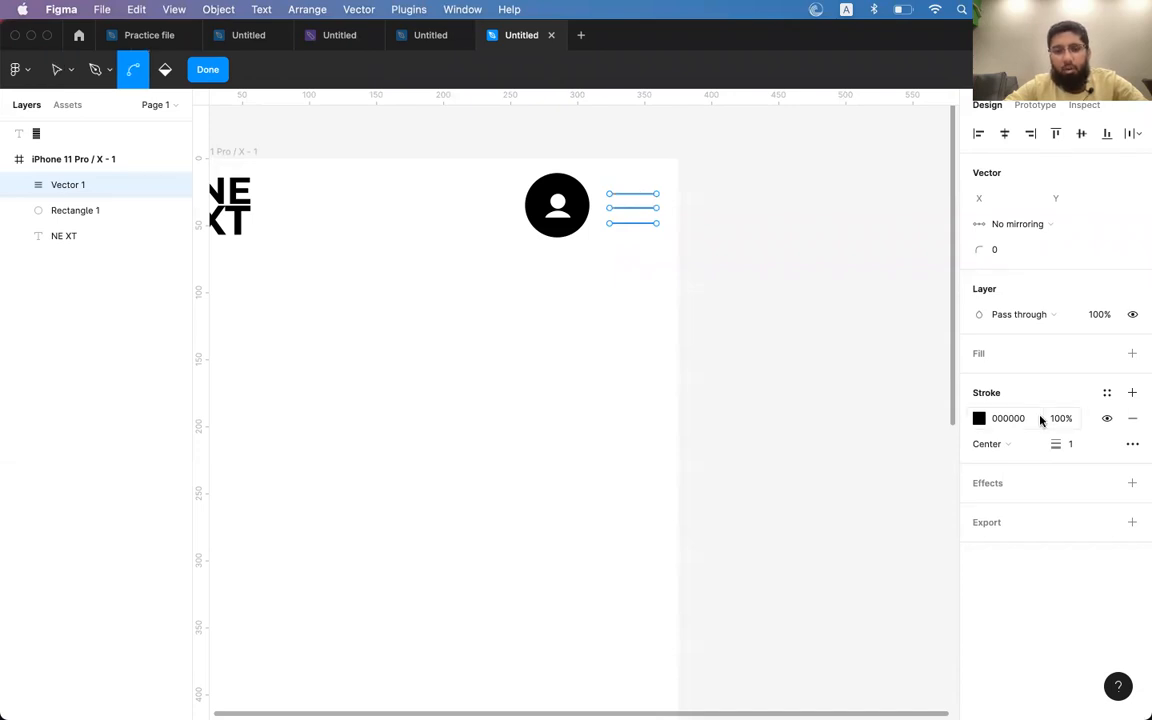
- Finish editing the menu icon's vector and set its stroke weight to 3
key("Escape")
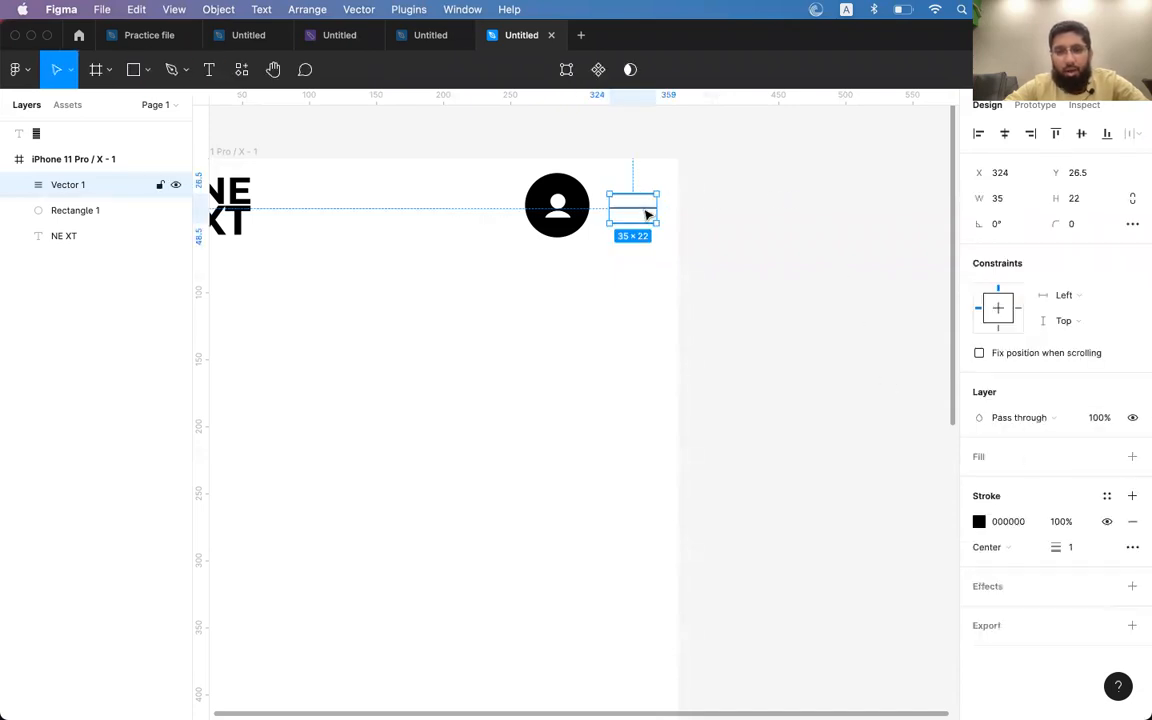
left_click(1075, 547)
type("3")
key("Return")
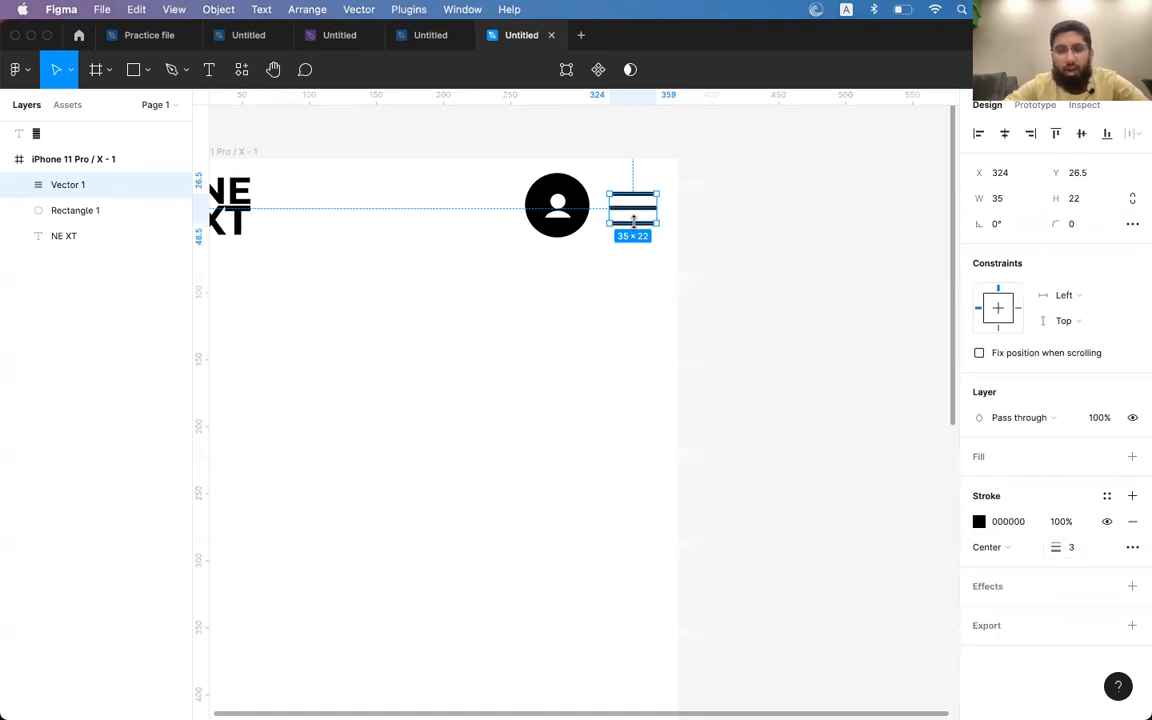
- Reduce the three-line menu icon's height to 17 px, keeping it centred vertically
left_click(710, 244)
key("minus")
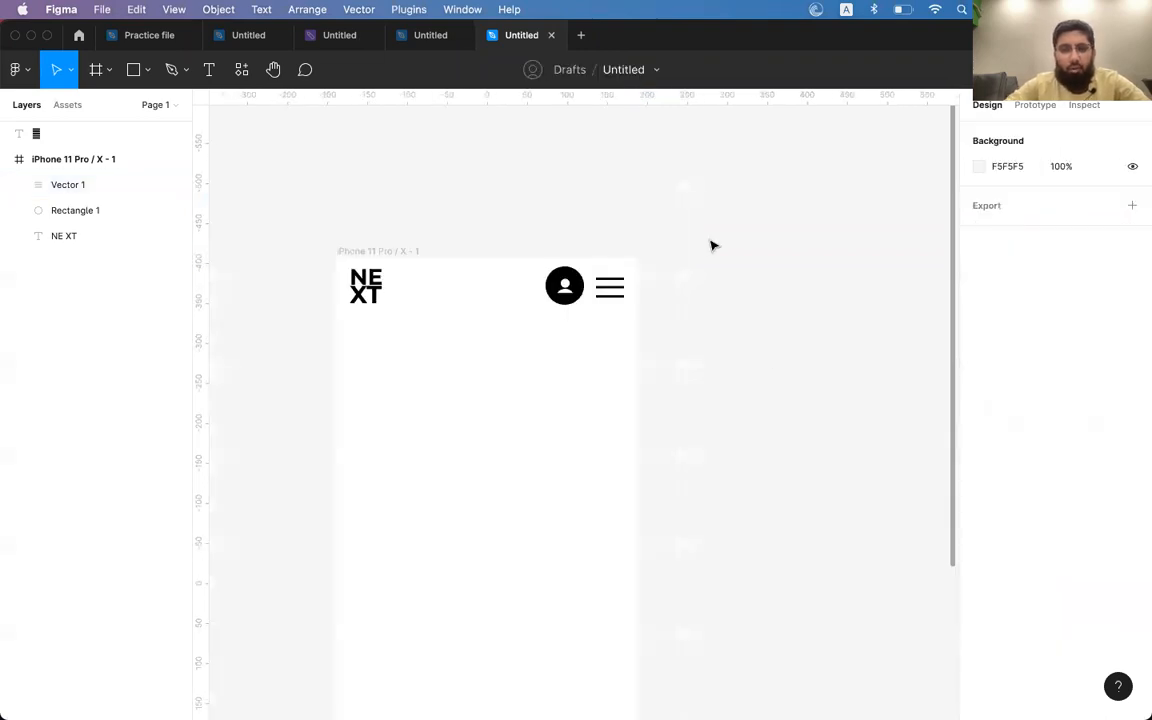
left_click(616, 290)
scroll(616, 292, "up", 10)
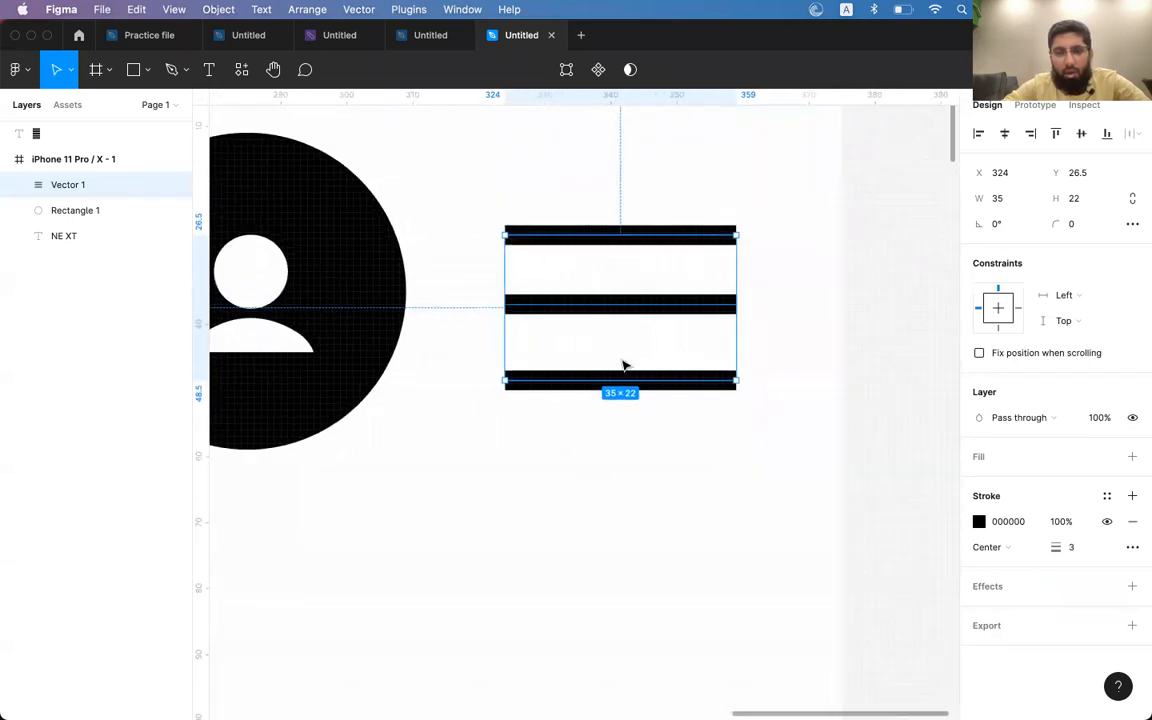
left_click_drag(621, 380, 622, 362)
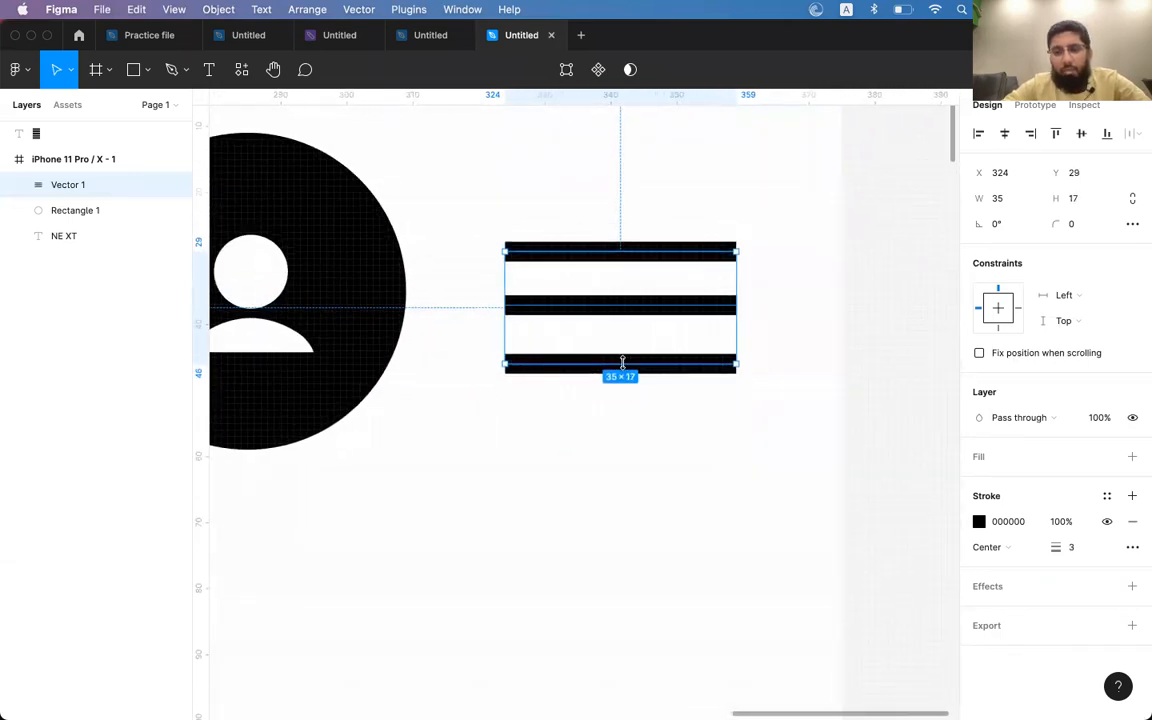
- Set the menu icon's stroke weight to 2 and its corner radius to 10
left_click(1074, 548)
type("2")
key("Return")
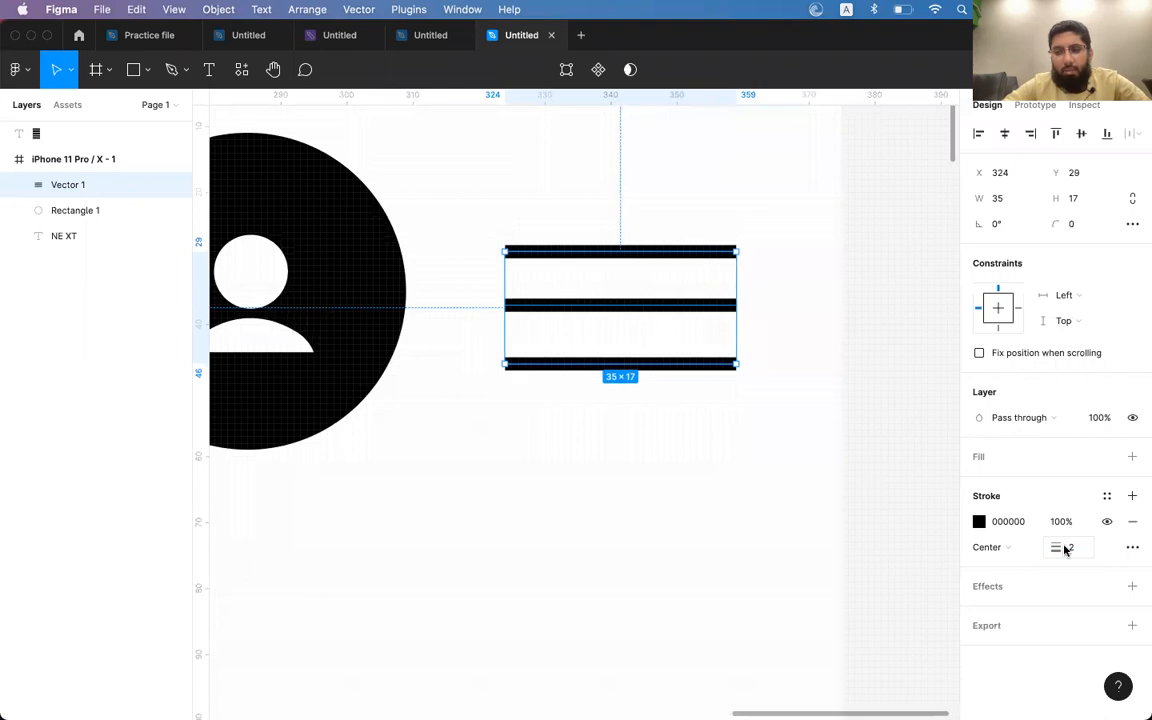
left_click(1080, 224)
key("Return")
- Set the menu icon's stroke join to round in the advanced stroke settings
left_click(1001, 548)
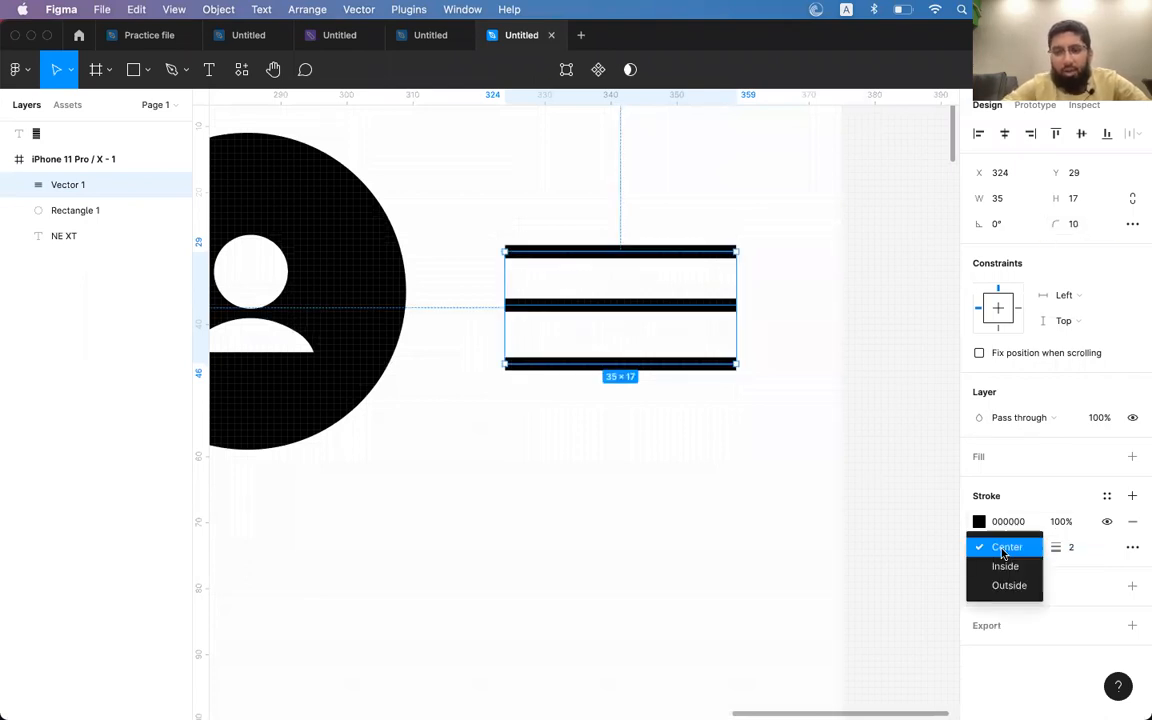
left_click(1106, 567)
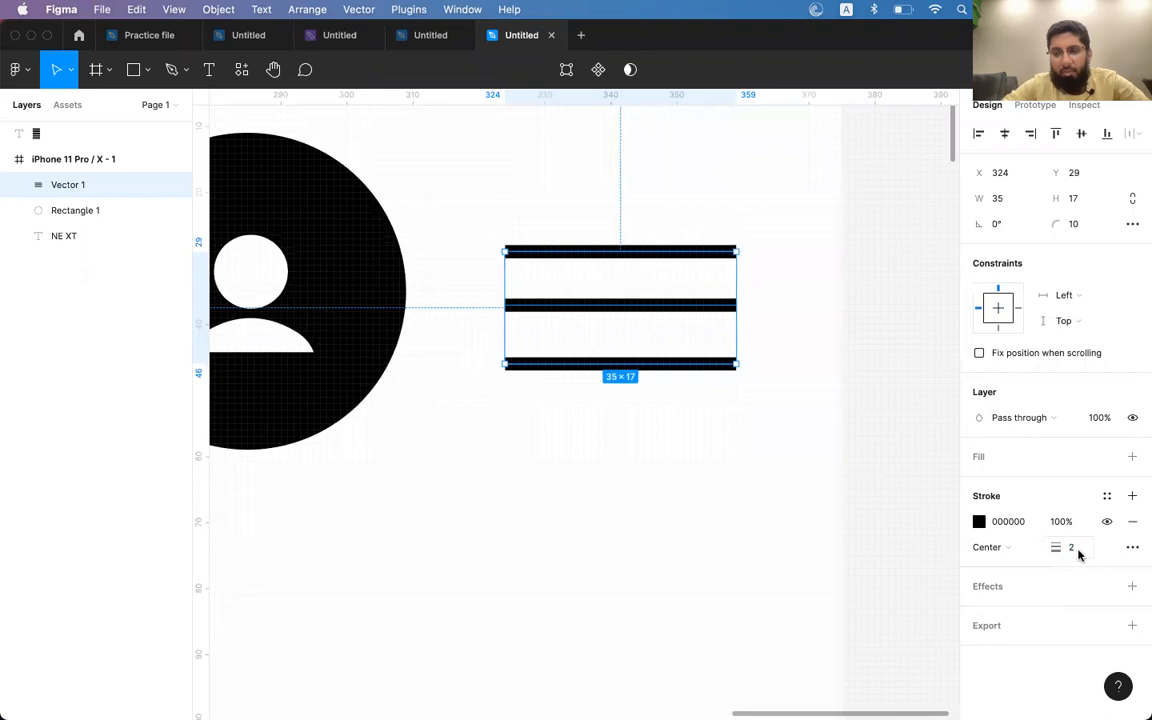
left_click(1132, 547)
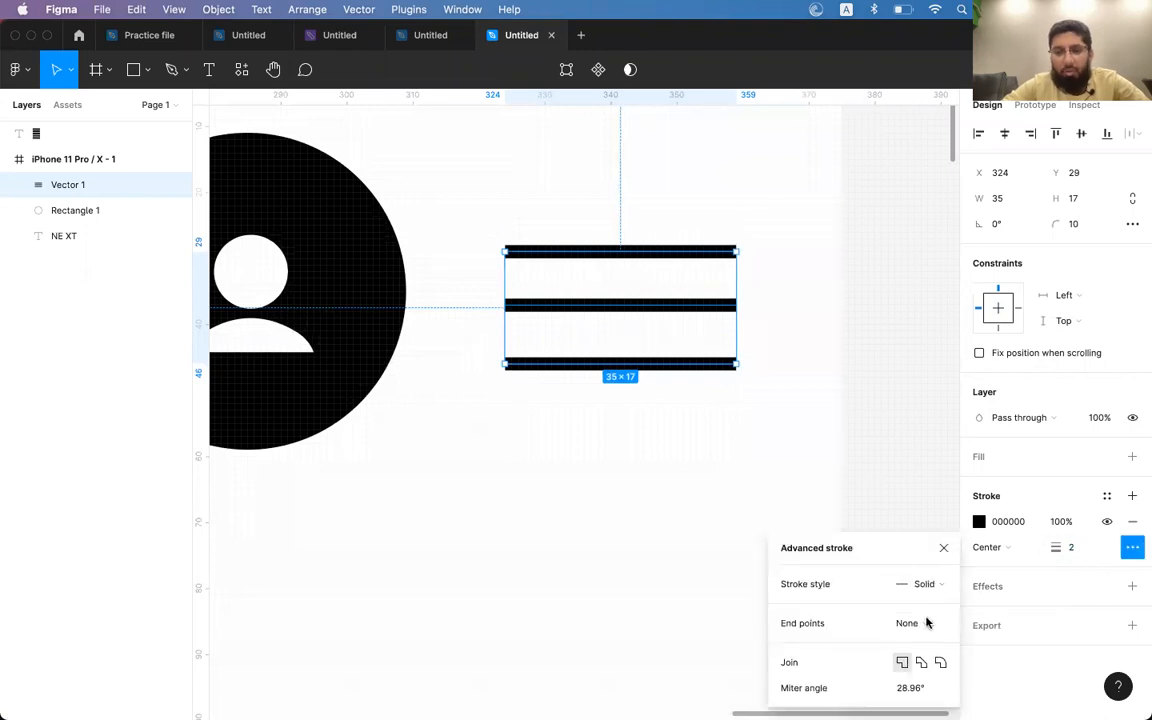
left_click(940, 663)
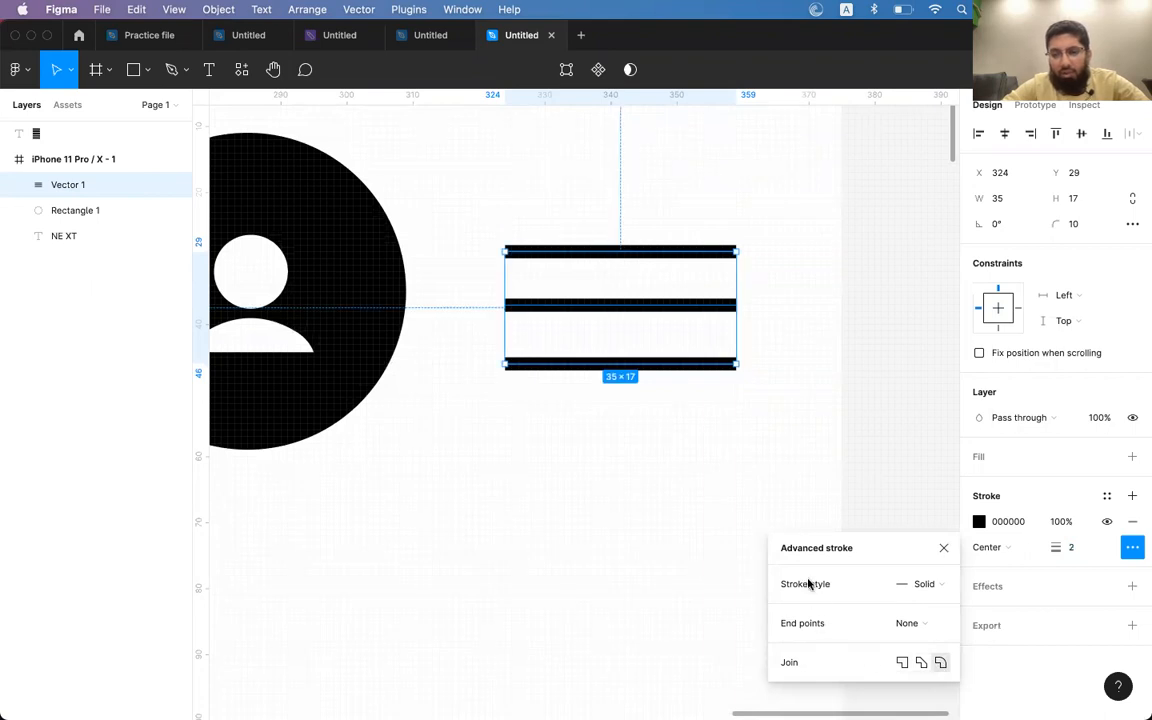
- Try the dashed stroke style and the miter and bevel joins on the menu icon, returning to solid and round
left_click(939, 587)
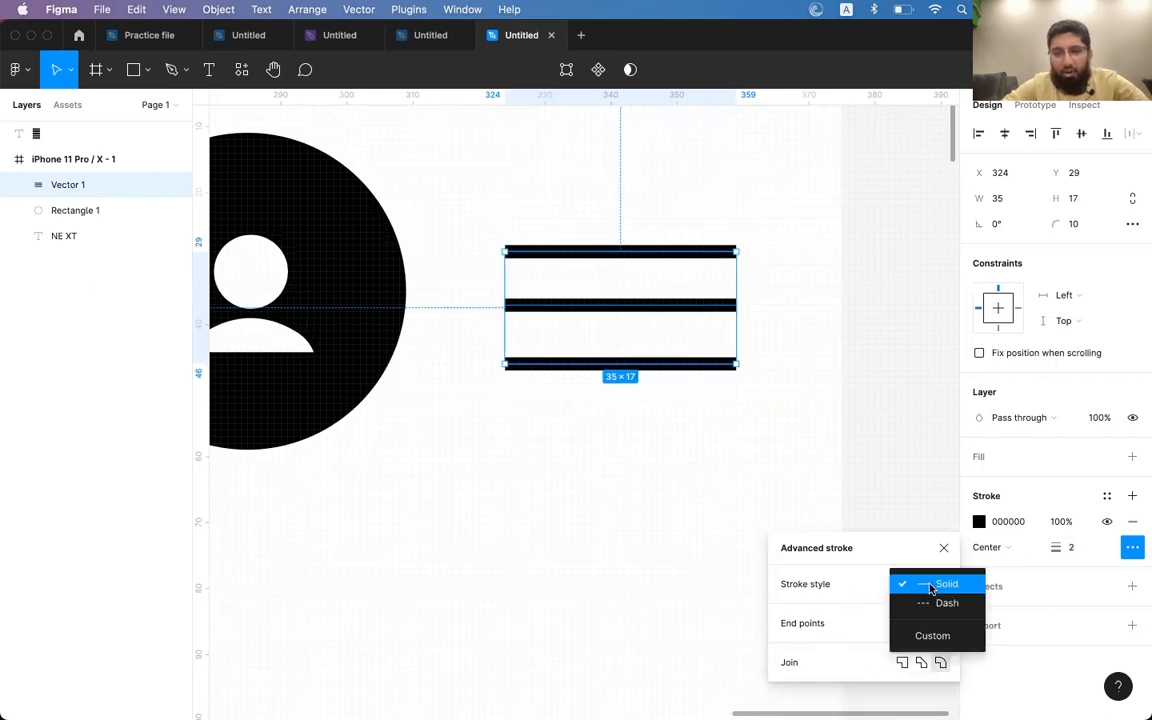
left_click(935, 602)
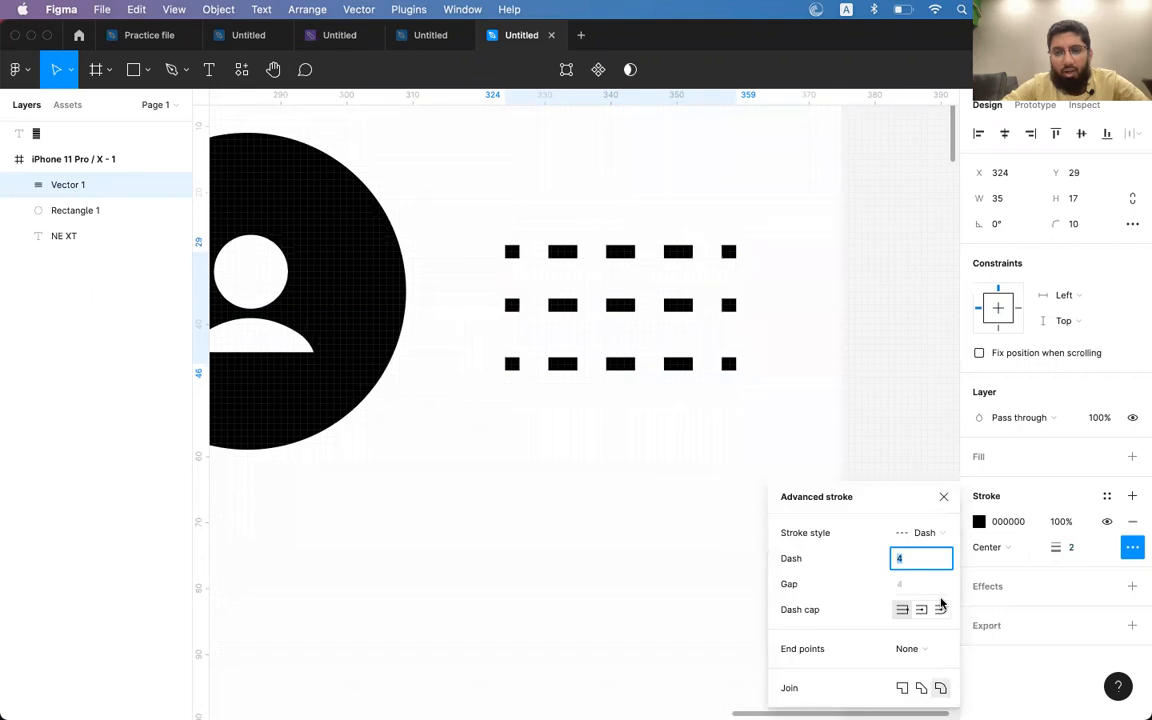
left_click(924, 532)
left_click(930, 512)
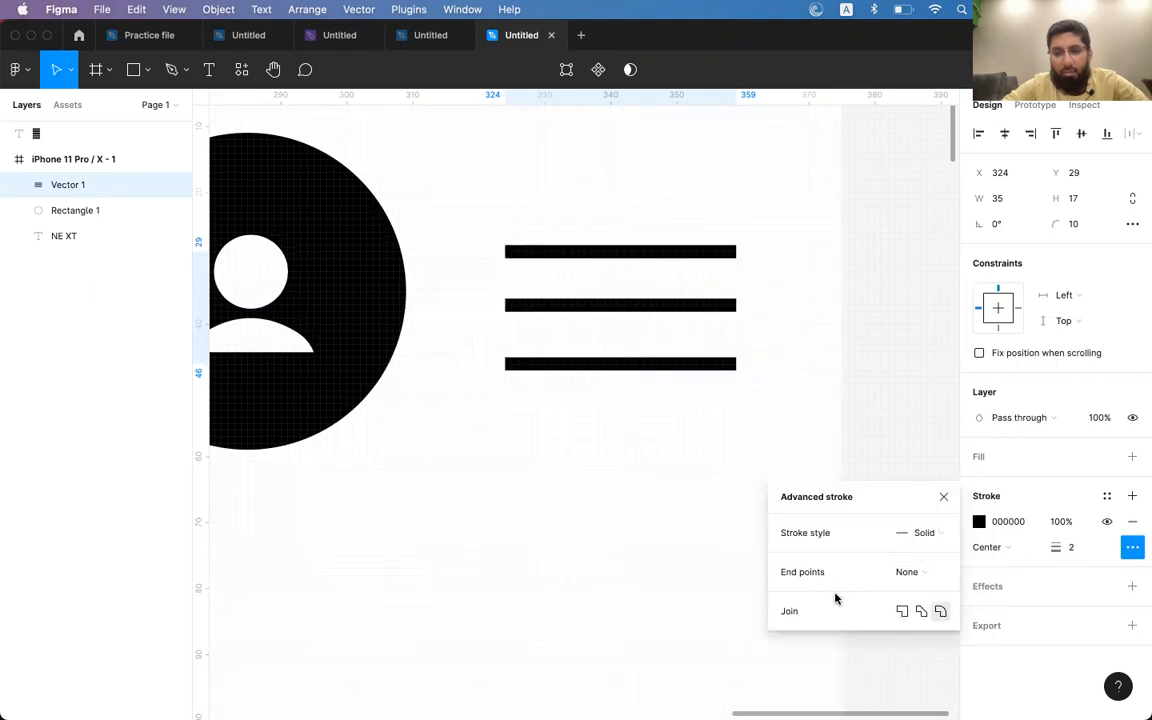
left_click(903, 611)
left_click(922, 611)
left_click(943, 612)
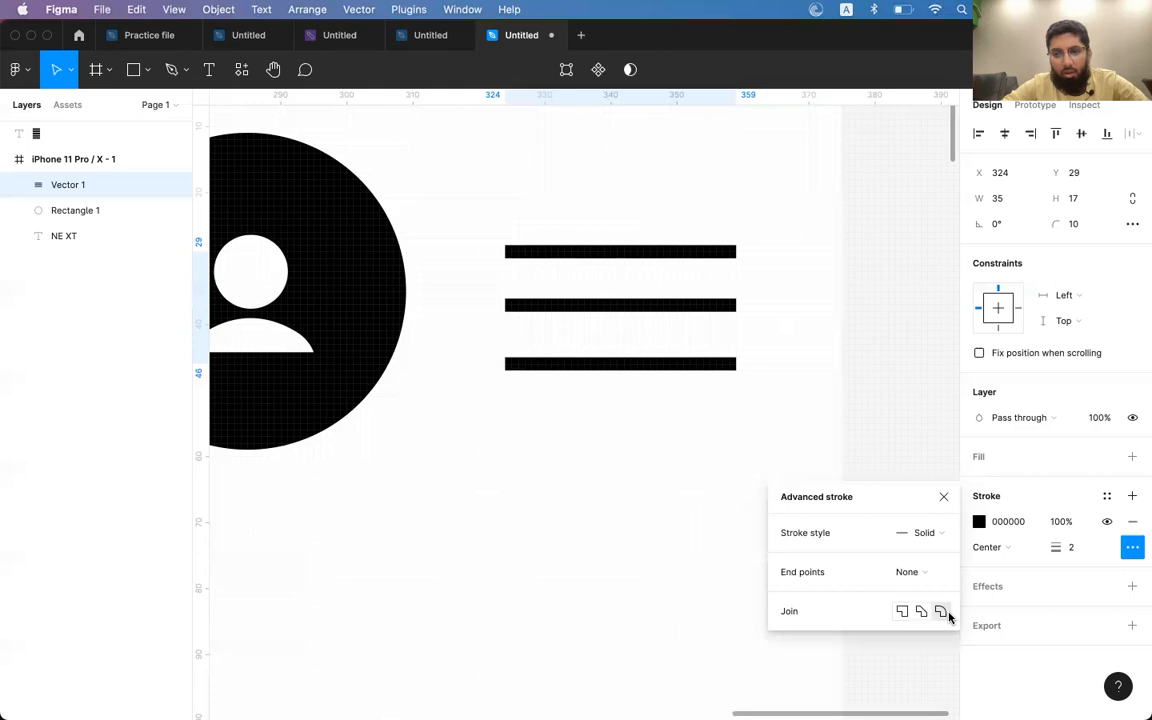
- Try inside stroke alignment on the menu icon, return it to center and close the advanced stroke settings
left_click(994, 548)
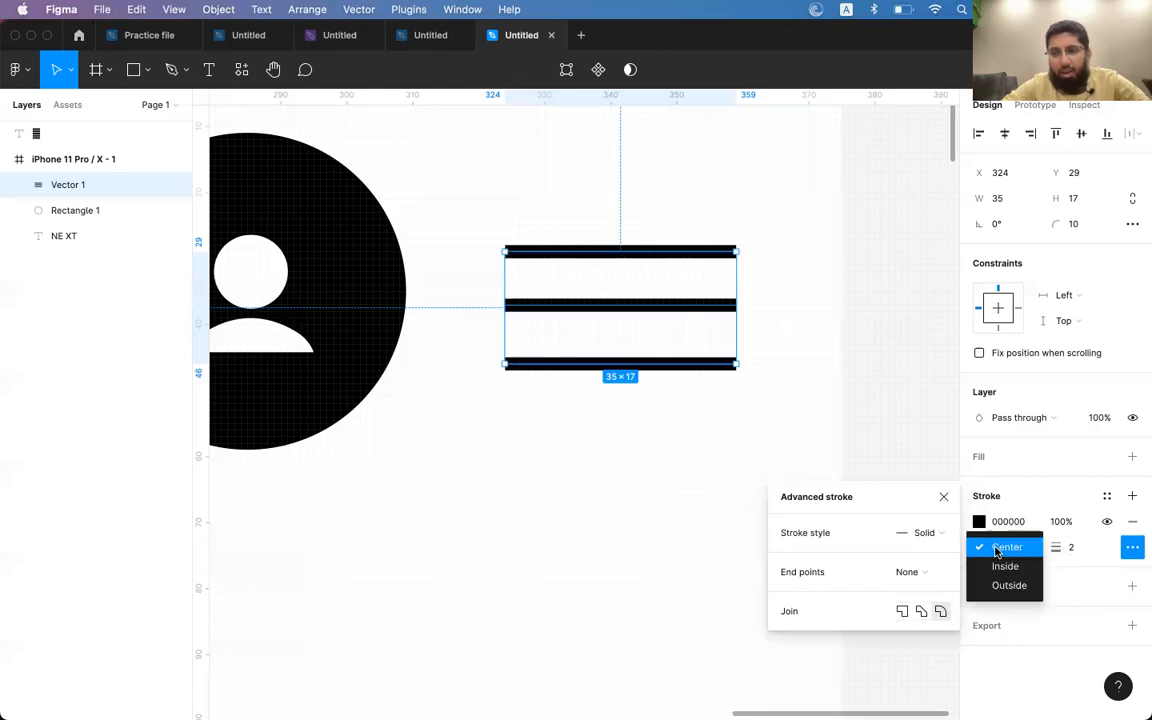
left_click(1000, 567)
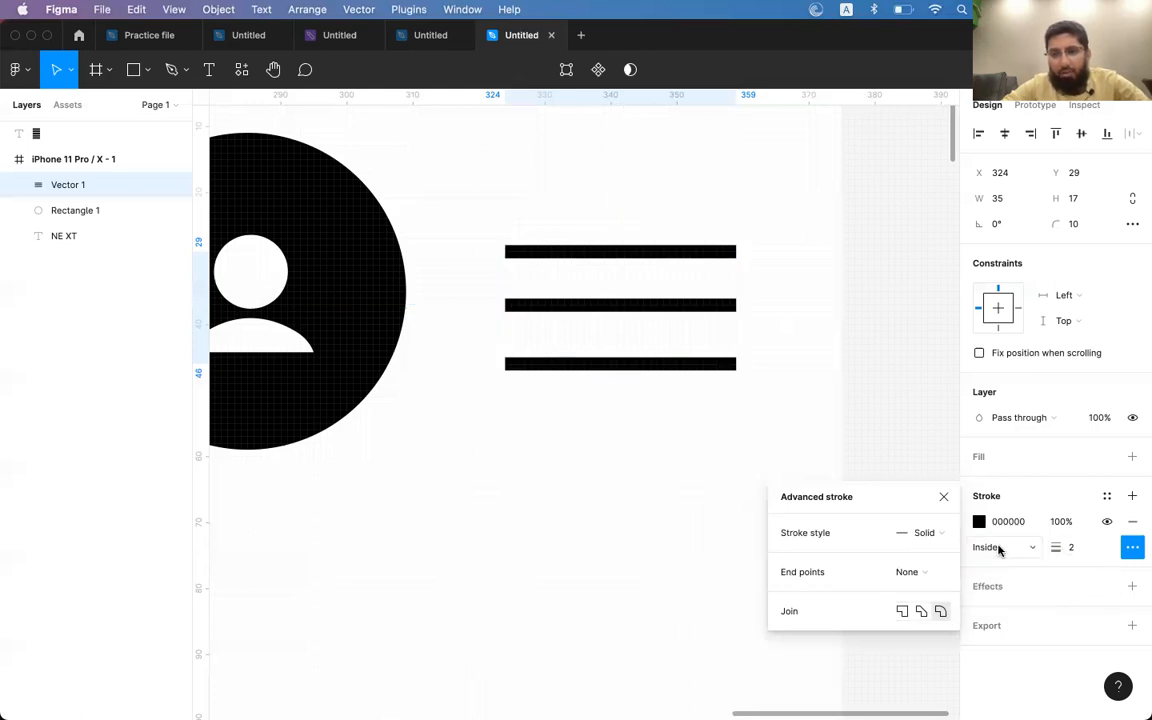
left_click(998, 549)
left_click(1002, 532)
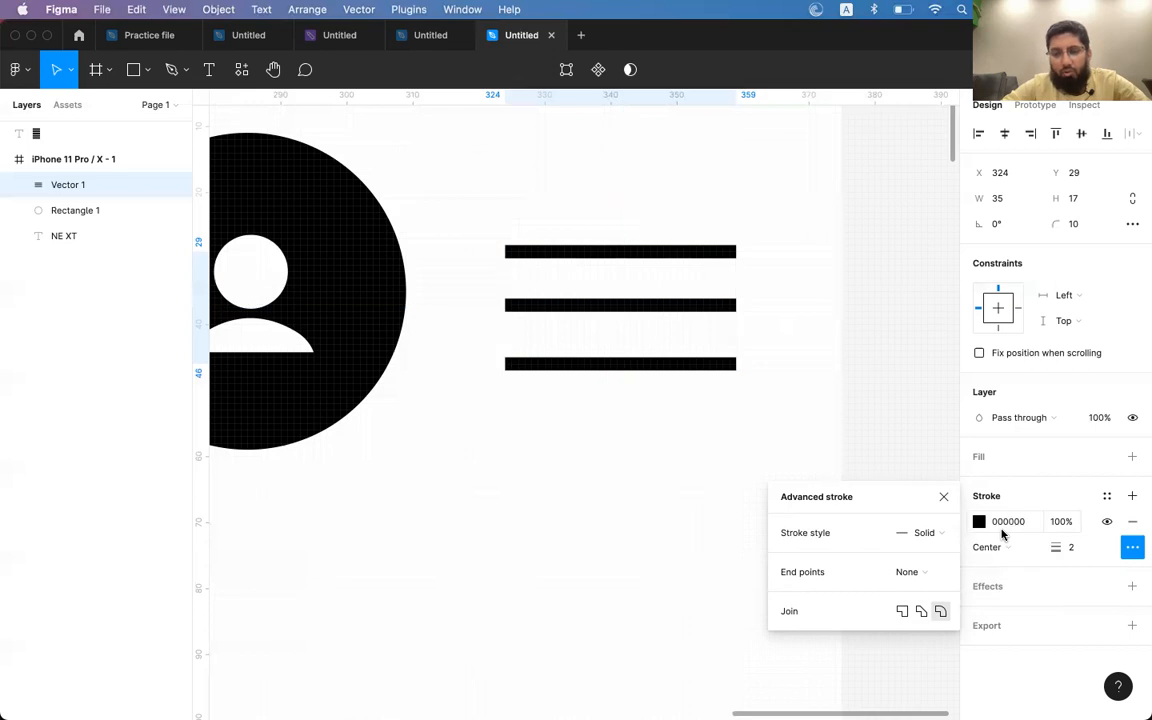
left_click(943, 496)
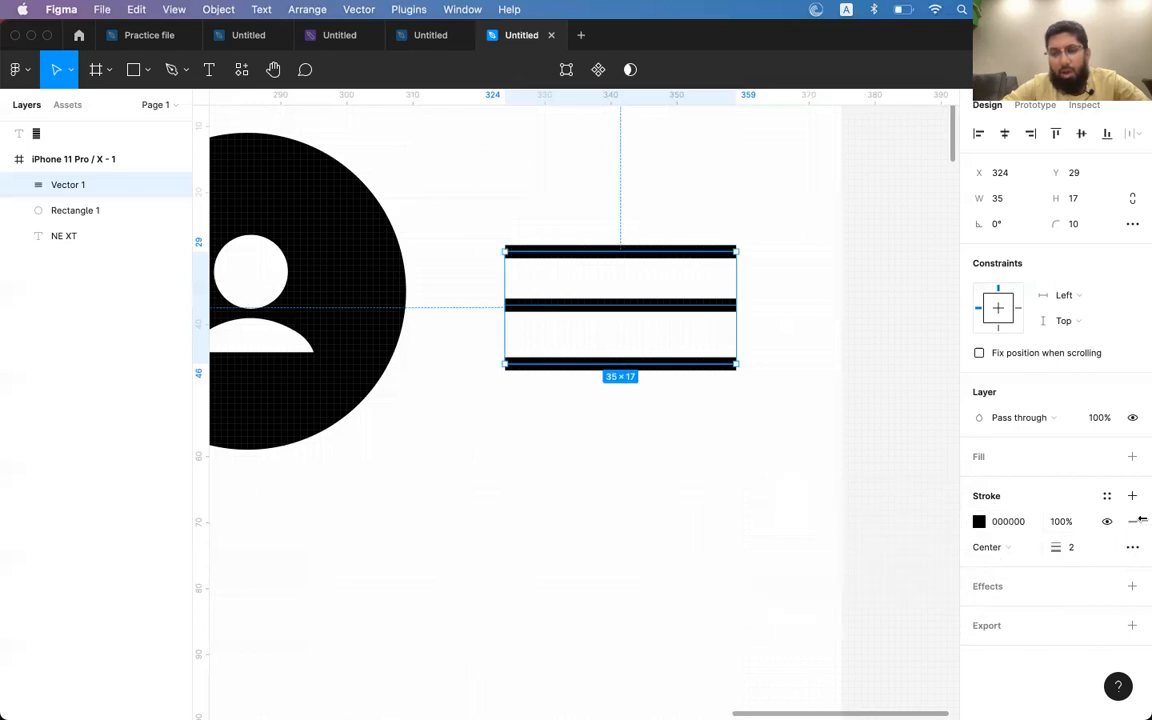
- Narrow the menu icon to about 25 px wide by moving its edge nearest the user icon
left_click(851, 324)
left_click(658, 308)
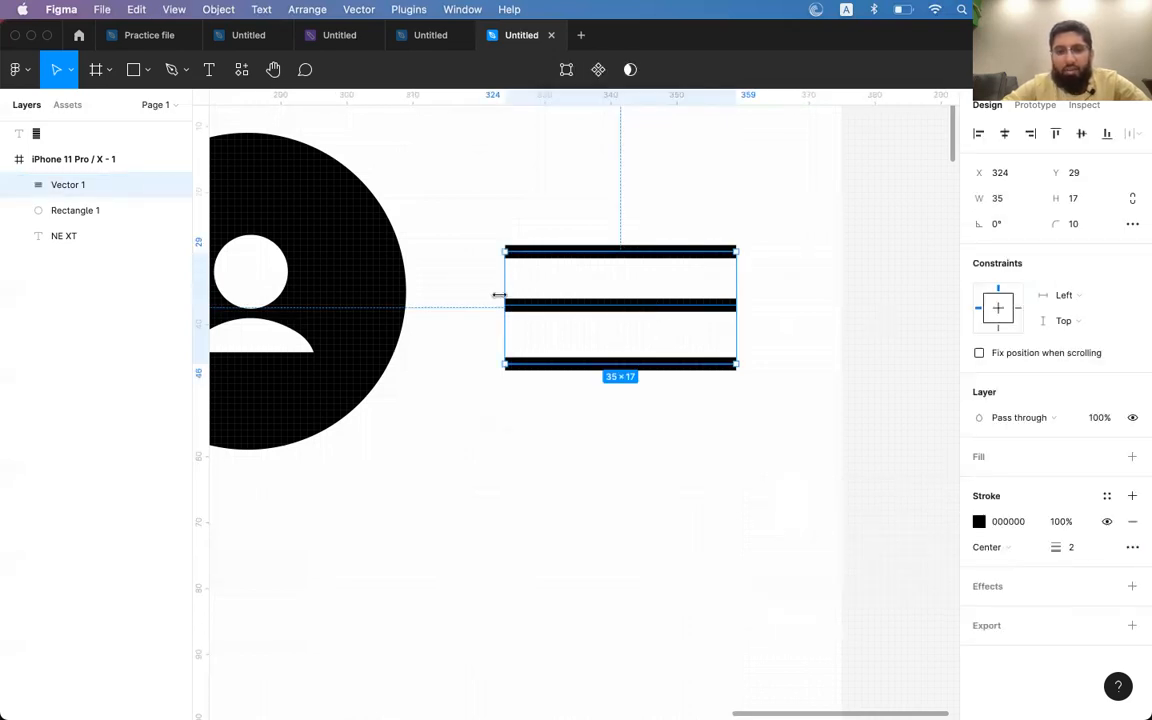
left_click_drag(505, 298, 566, 298)
- Group the black circle with the white user icon inside it
left_click(330, 293)
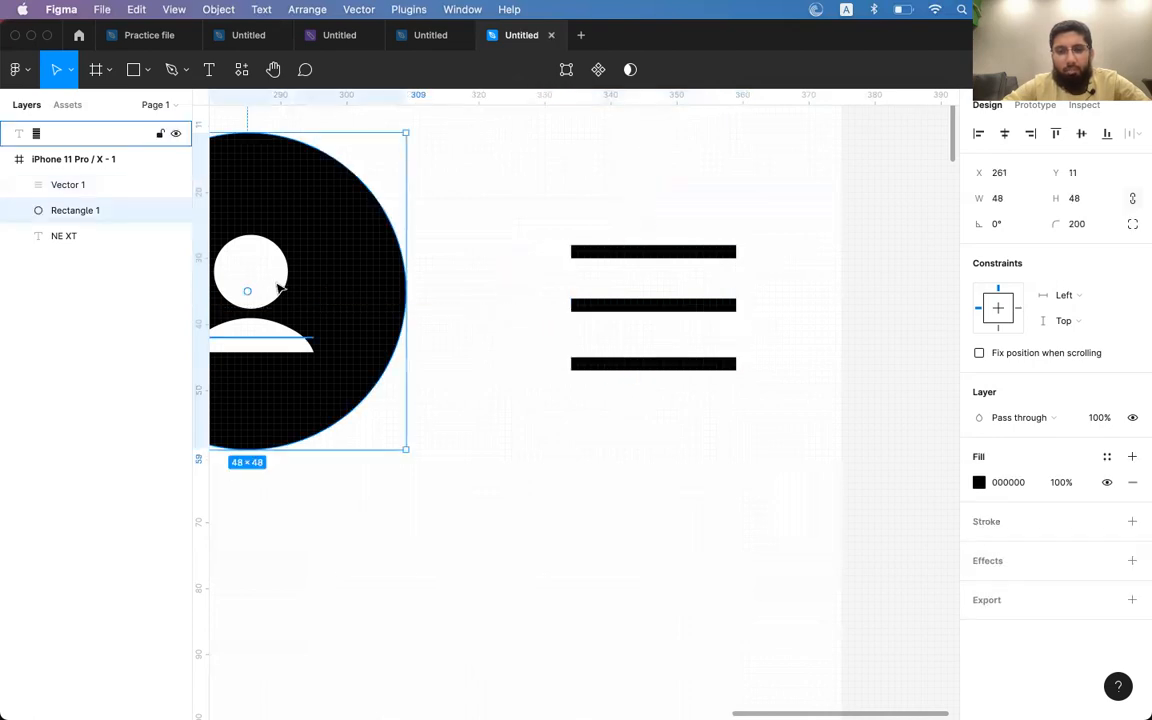
left_click(272, 288, "shift")
key("super+g")
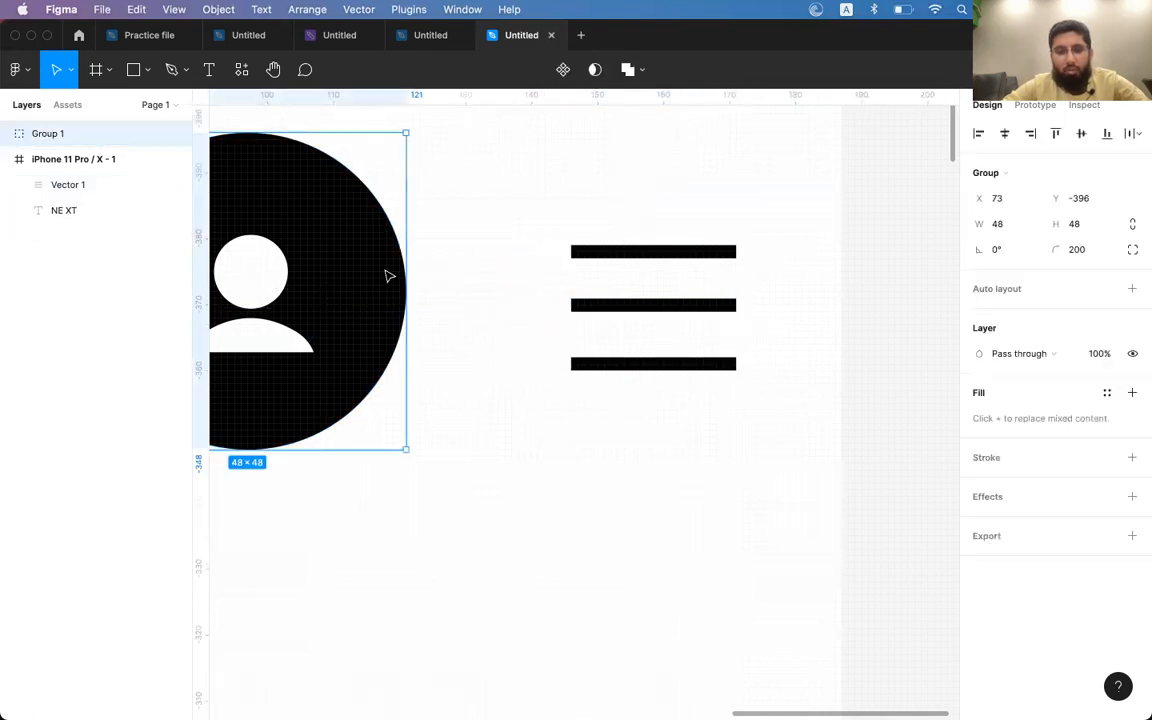
- Nudge the user icon group 12 px horizontally toward the menu icon
key("Right")
key("Right")
key("Right")
key("Right")
key("Right")
key("Right")
key("Right")
key("Right")
key("Right")
key("Right")
key("Right")
key("Right")
key("shift+0")
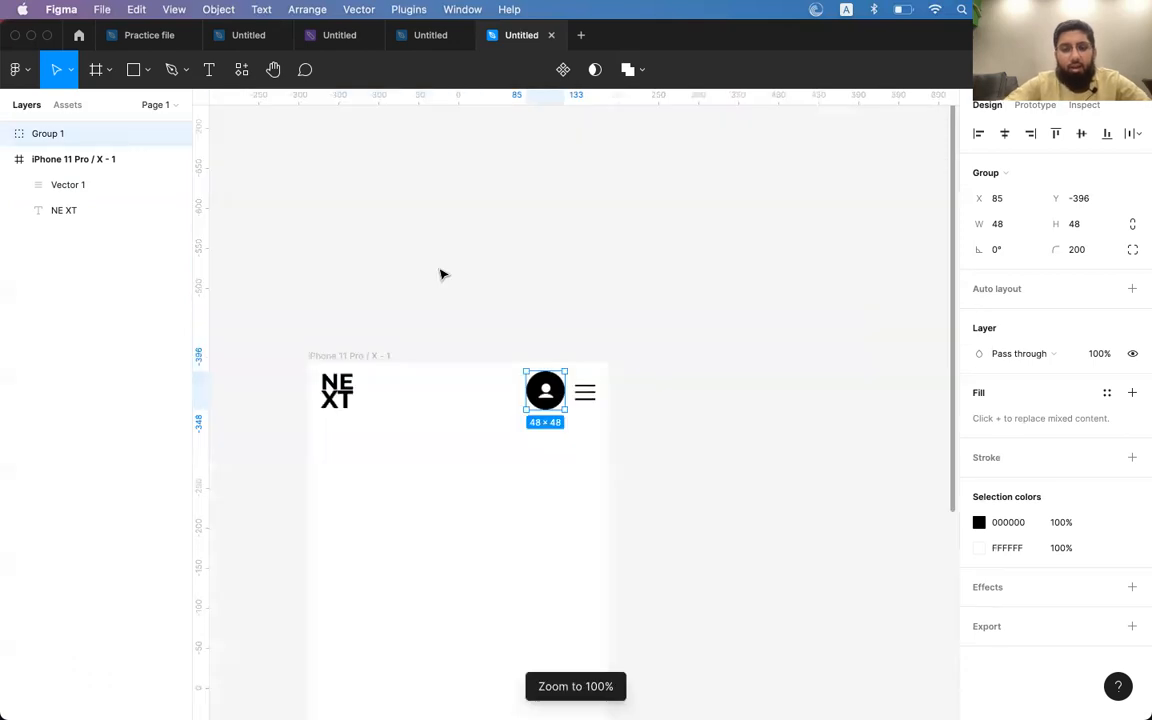
- Shift the white user icon slightly upward within its circle and enlarge it to font size 22
scroll(521, 435, "up", 5)
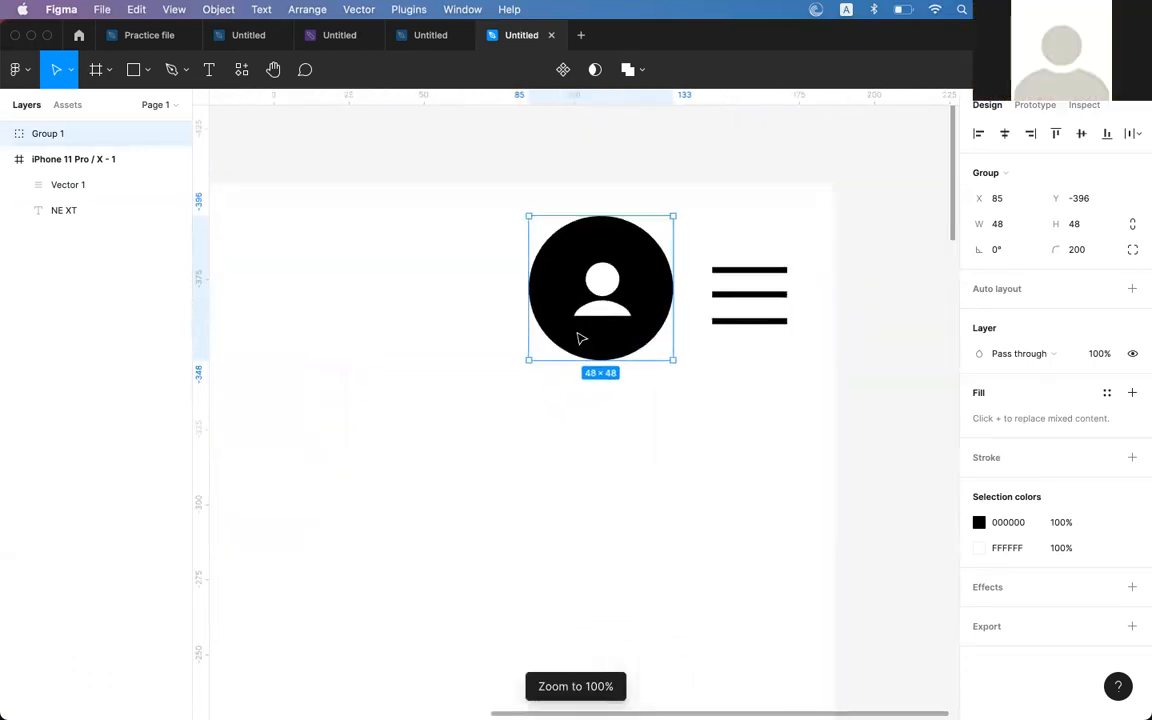
double_click(605, 343)
left_click(546, 279, "shift")
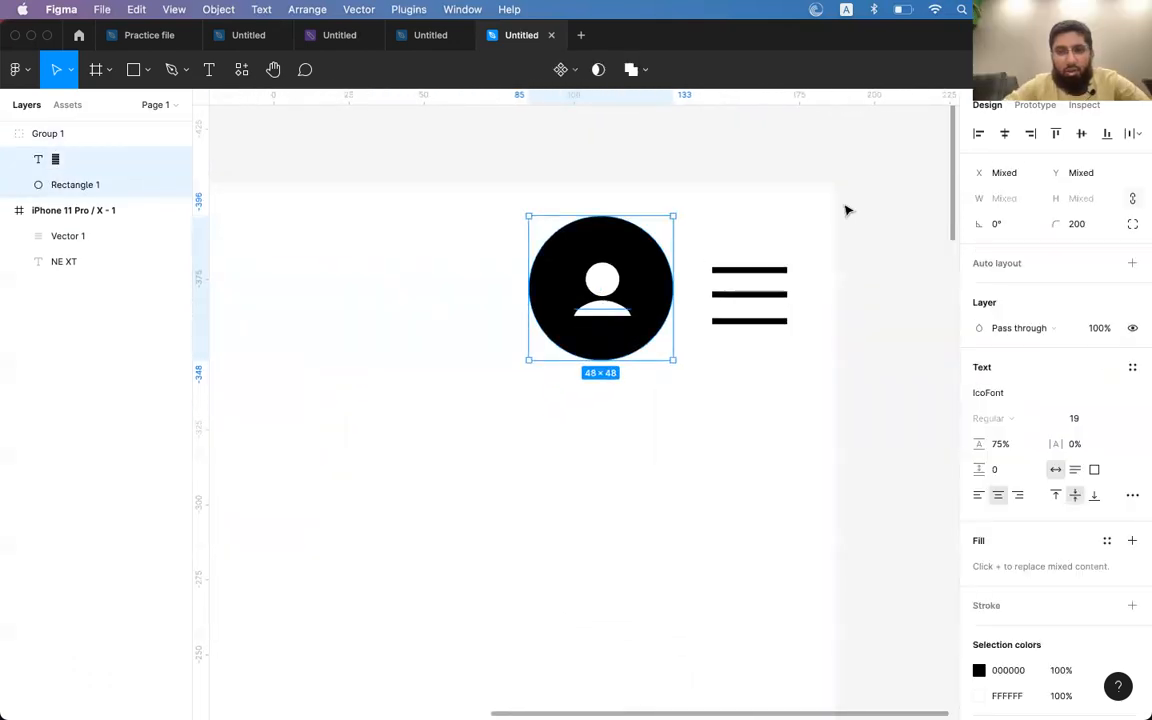
left_click(704, 147)
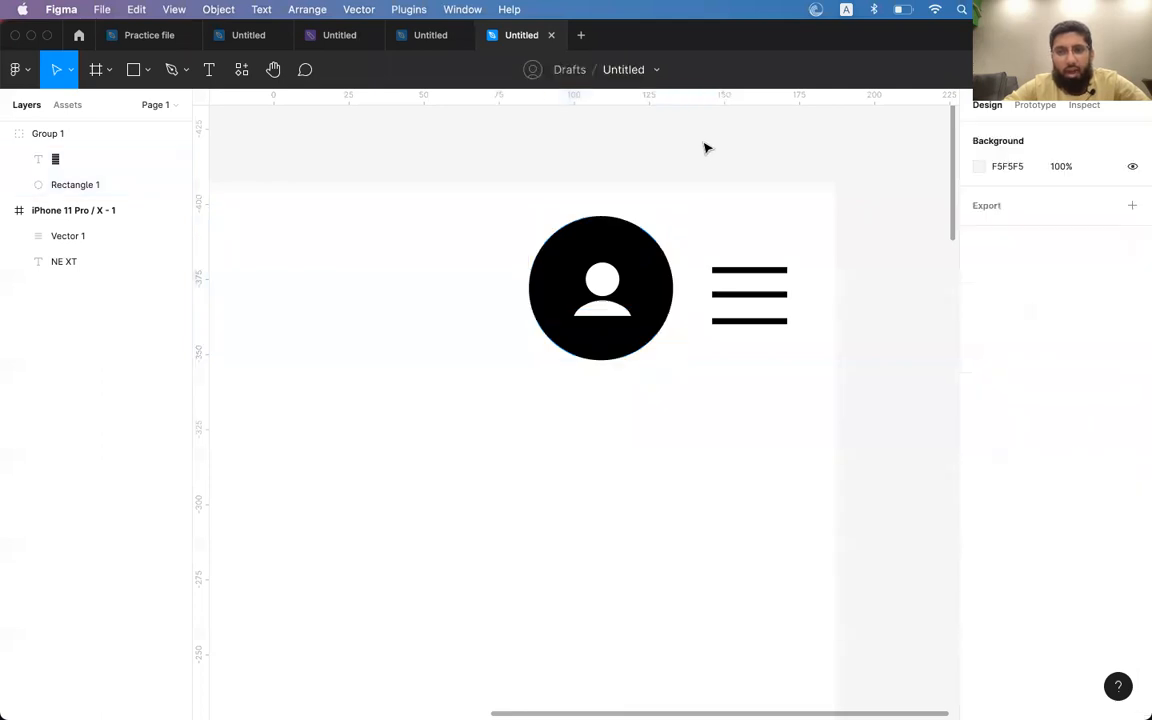
left_click(601, 307)
double_click(602, 303)
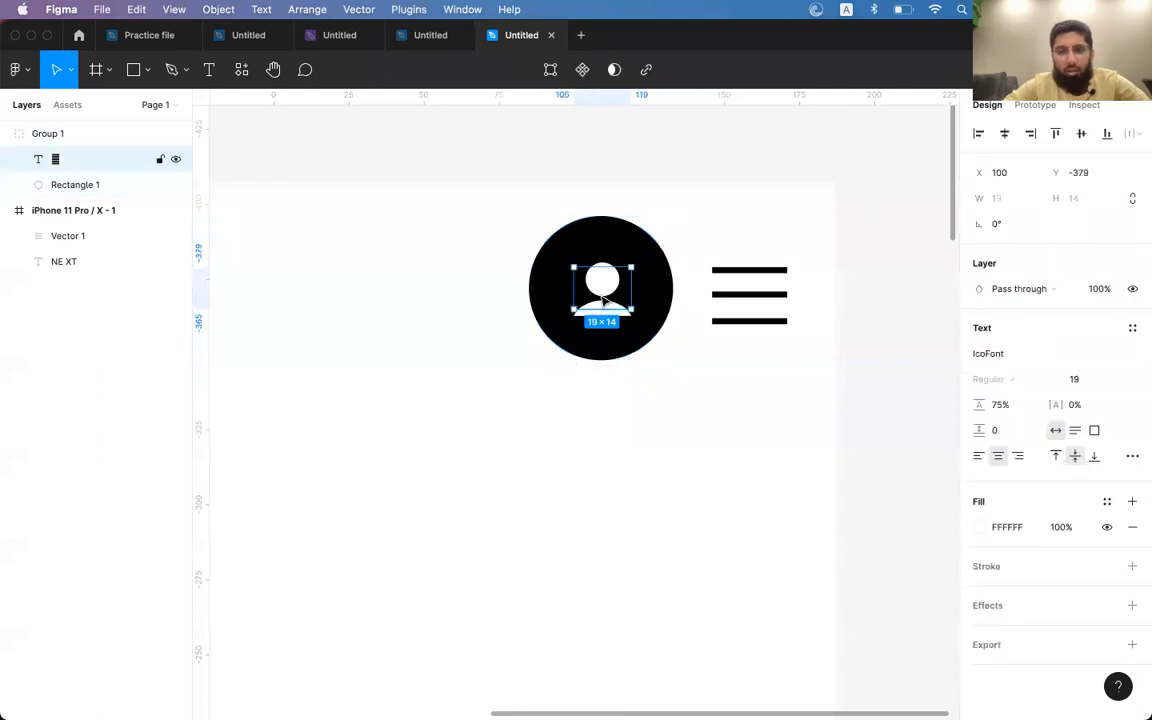
left_click_drag(604, 302, 599, 292)
key("super+shift+period")
key("super+shift+period")
key("super+shift+period")
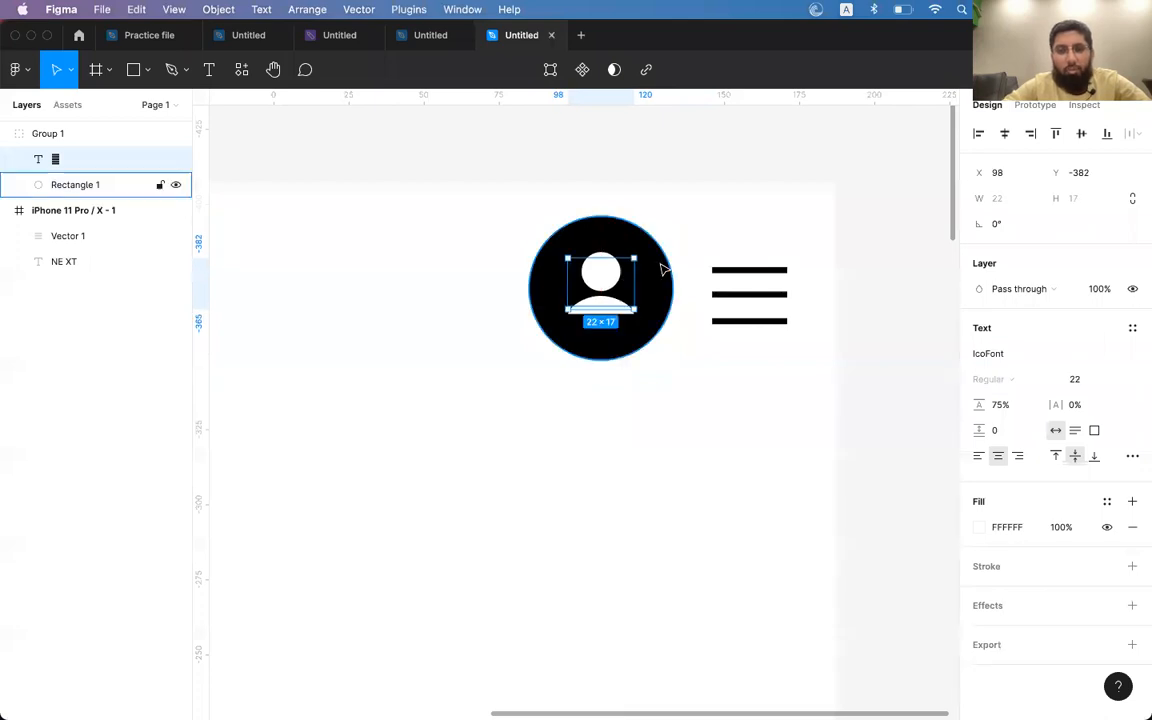
- Shrink the black circle around the user icon to 42 × 42 px about its centre
left_click(663, 258)
left_click_drag(675, 217, 662, 226)
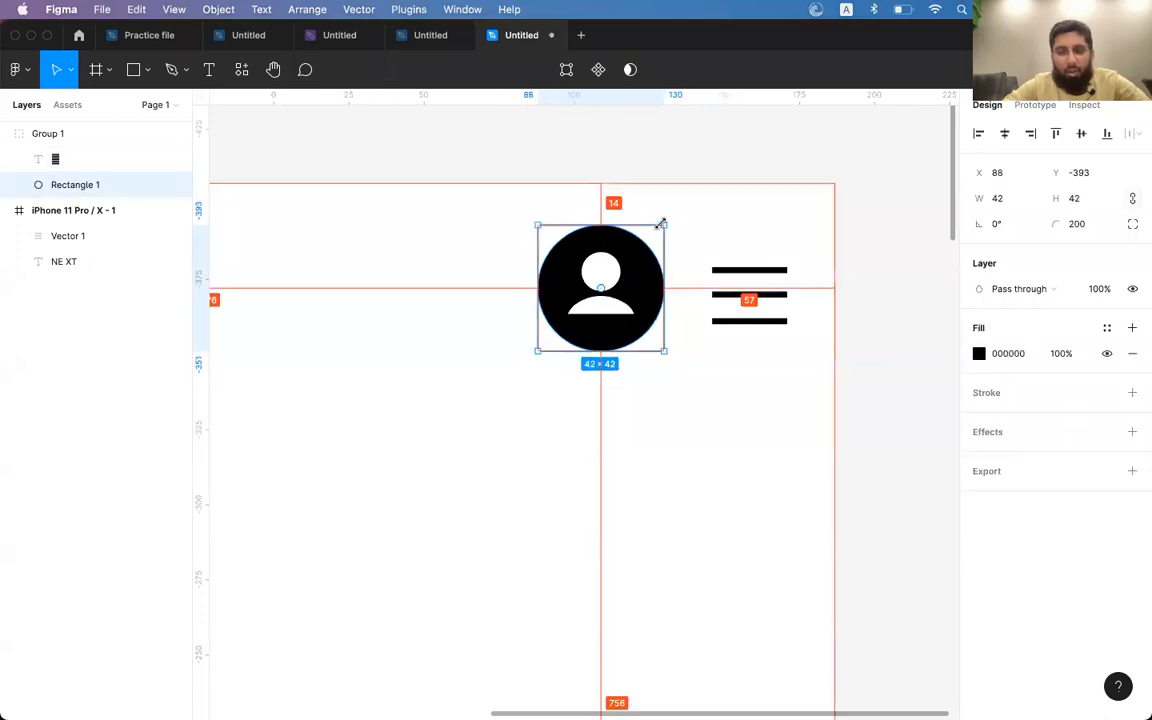
left_click(753, 136)
- Align the user icon group and the menu icon by their vertical centers
left_click(660, 278)
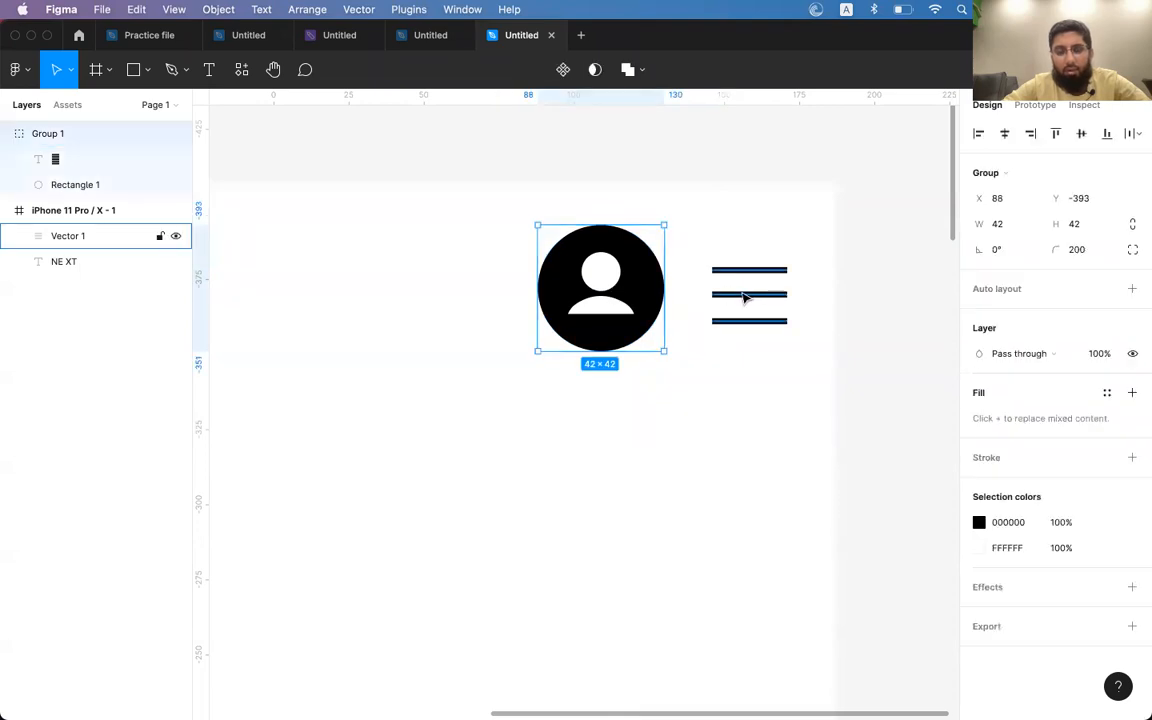
left_click(743, 297, "shift")
left_click(1082, 136)
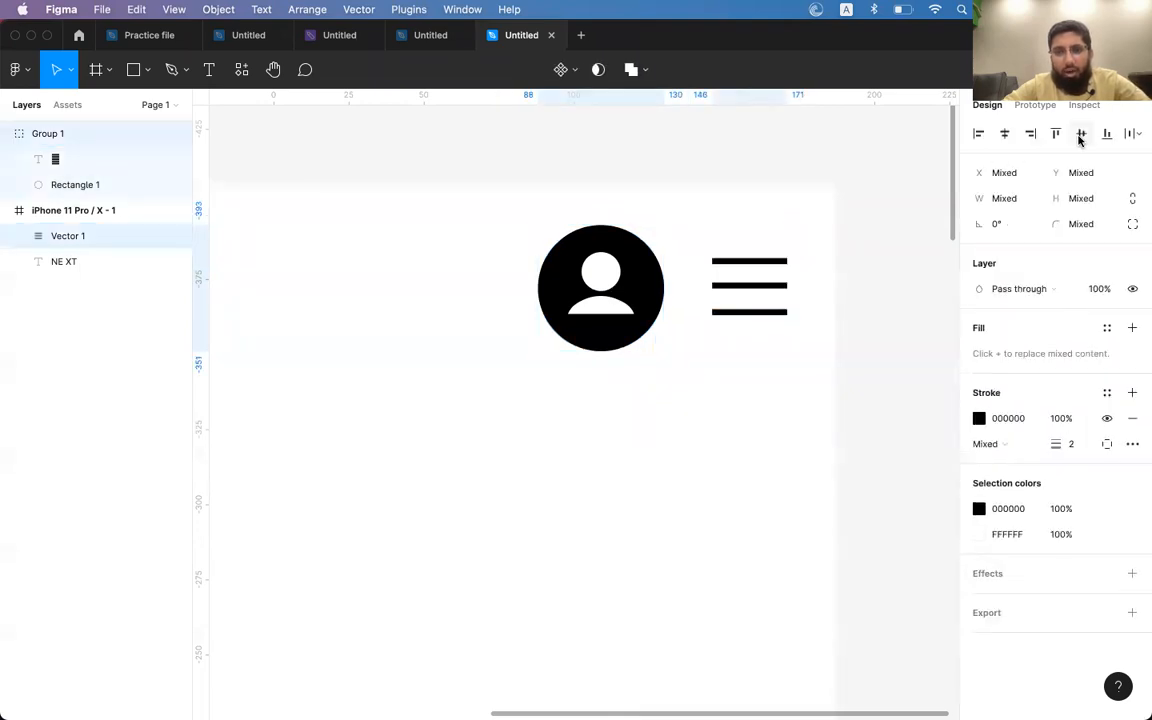
- Group the NE XT logo text, the user icon group and the menu icon together
scroll(818, 270, "down", 3)
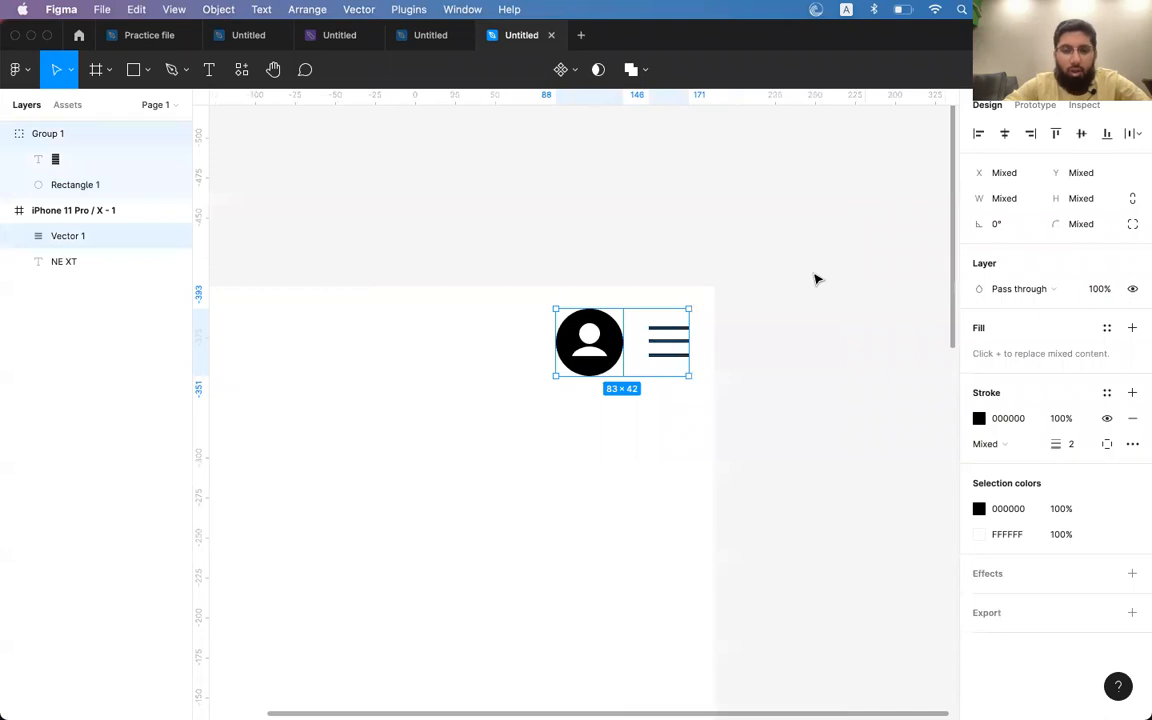
scroll(815, 278, "left", 3)
left_click(70, 261, "shift")
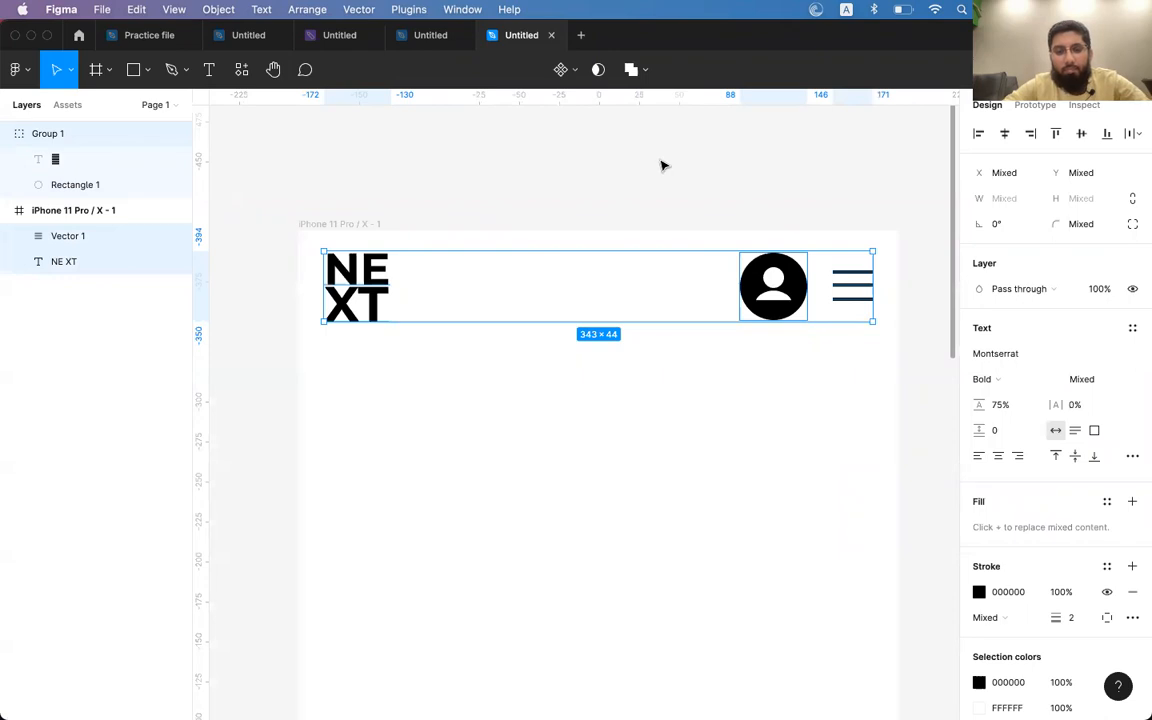
key("super+g")
left_click(828, 185)
- Try aligning the header group by horizontal centers, and undo both the alignment and the grouping
left_click(700, 267)
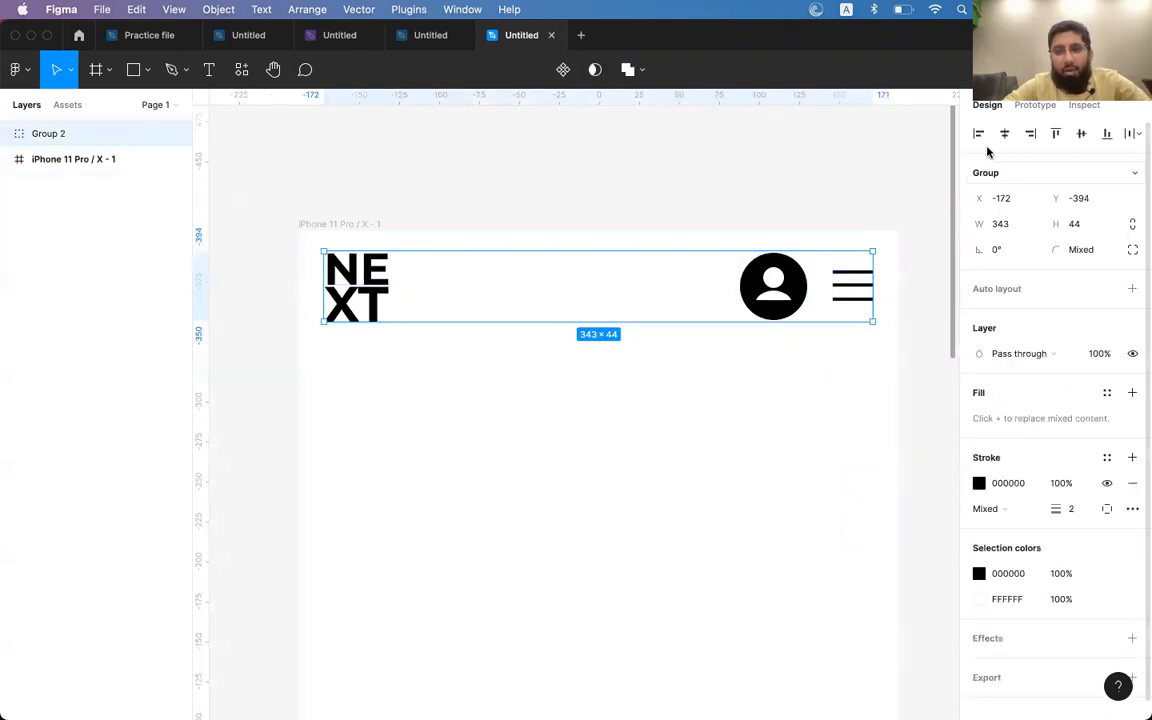
left_click(998, 137)
left_click(802, 195)
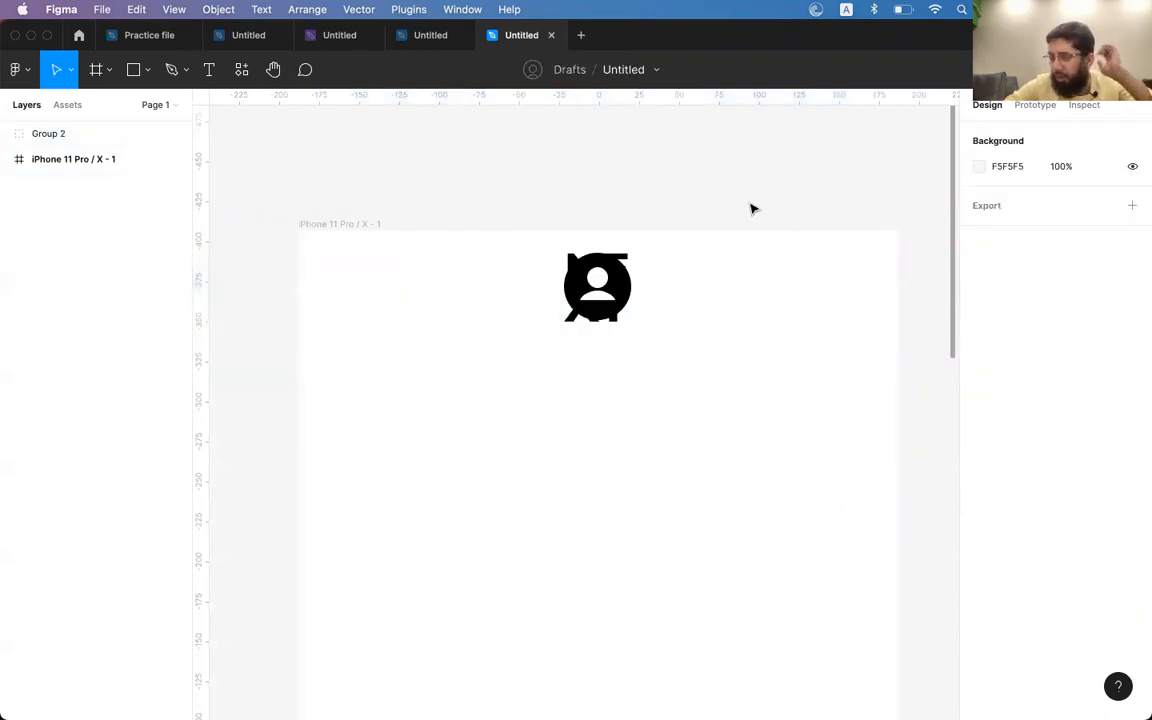
key("super+z")
key("super+z")
- Group the logo, user icon and menu icon again and convert the group into a component
key("super+g")
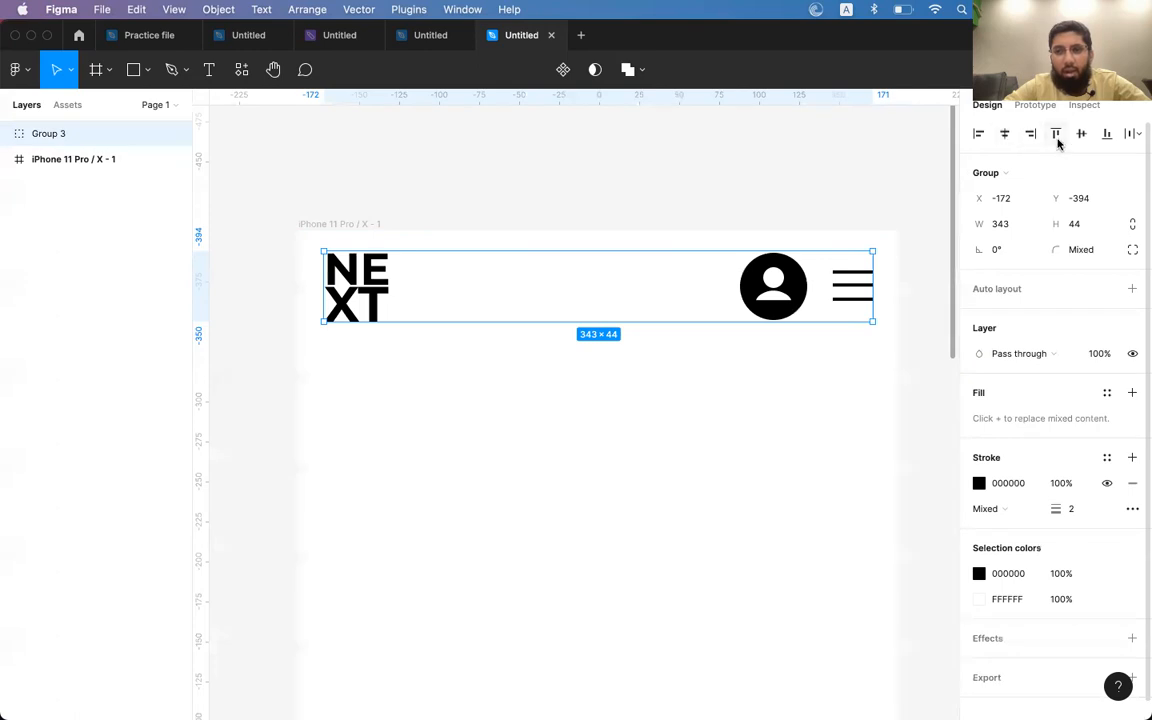
left_click(758, 205)
left_click(781, 298)
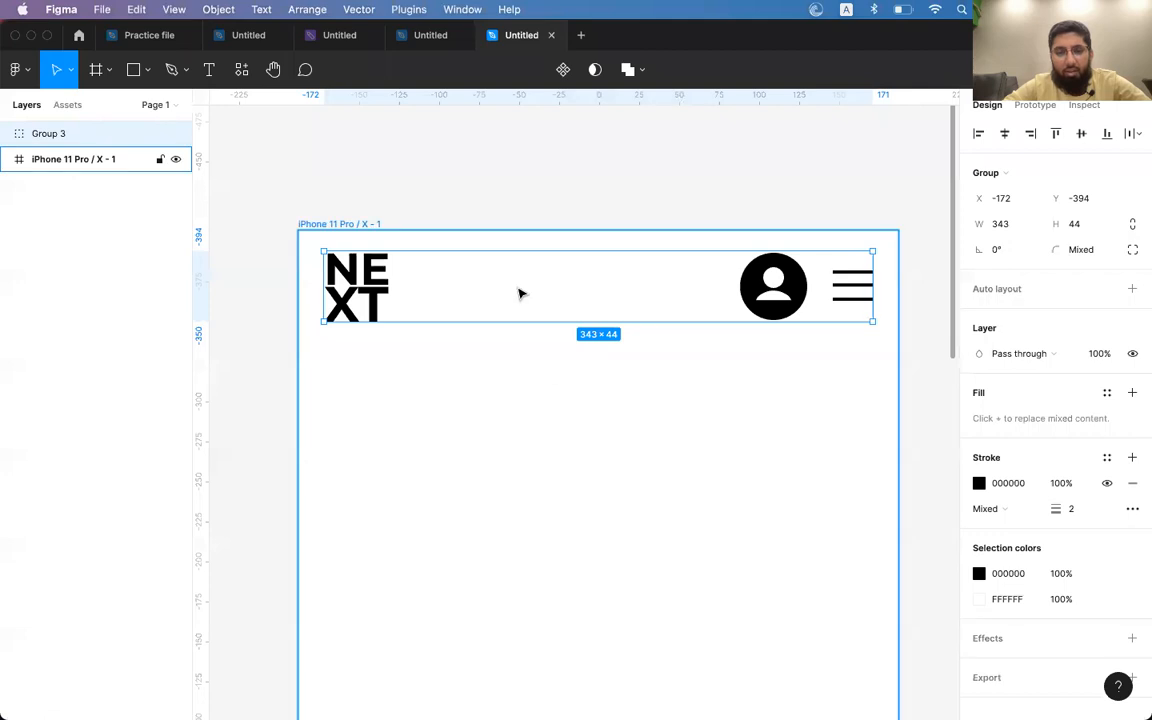
left_click(563, 70)
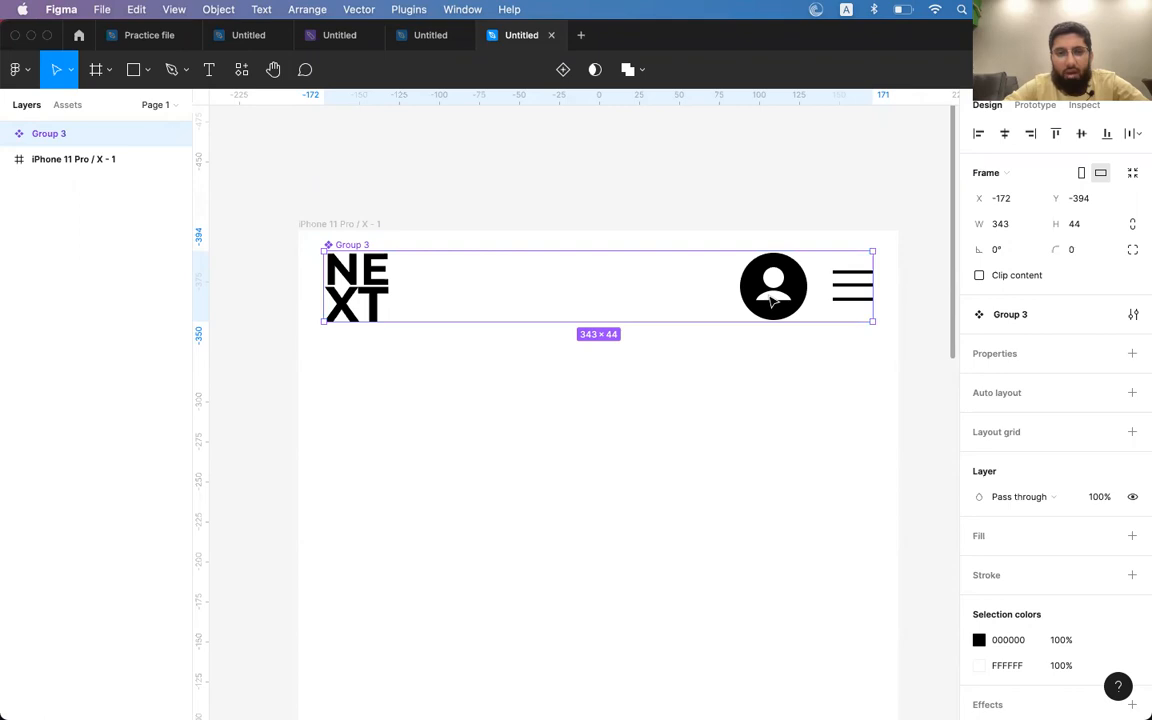
- Nudge the header component 4 px down inside the phone frame to Y -390
key("Down")
key("Down")
key("Down")
key("Down")
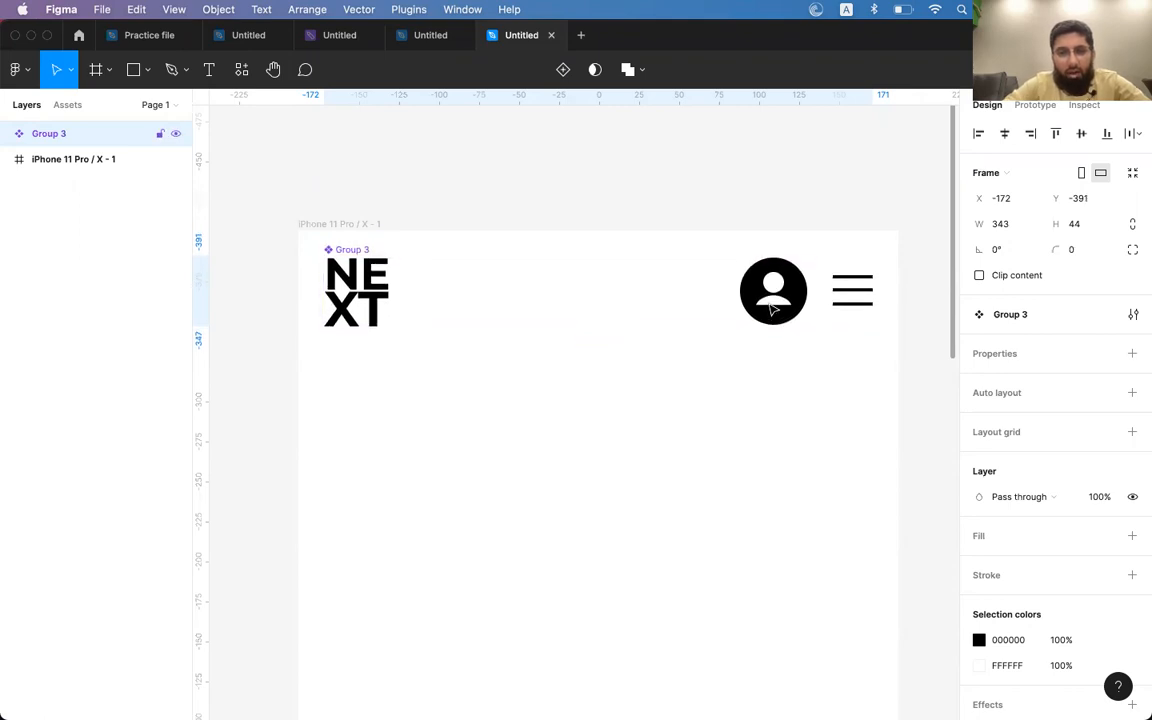
- Set the corner radius of the iPhone 11 Pro / X - 1 frame to 20
left_click(366, 227)
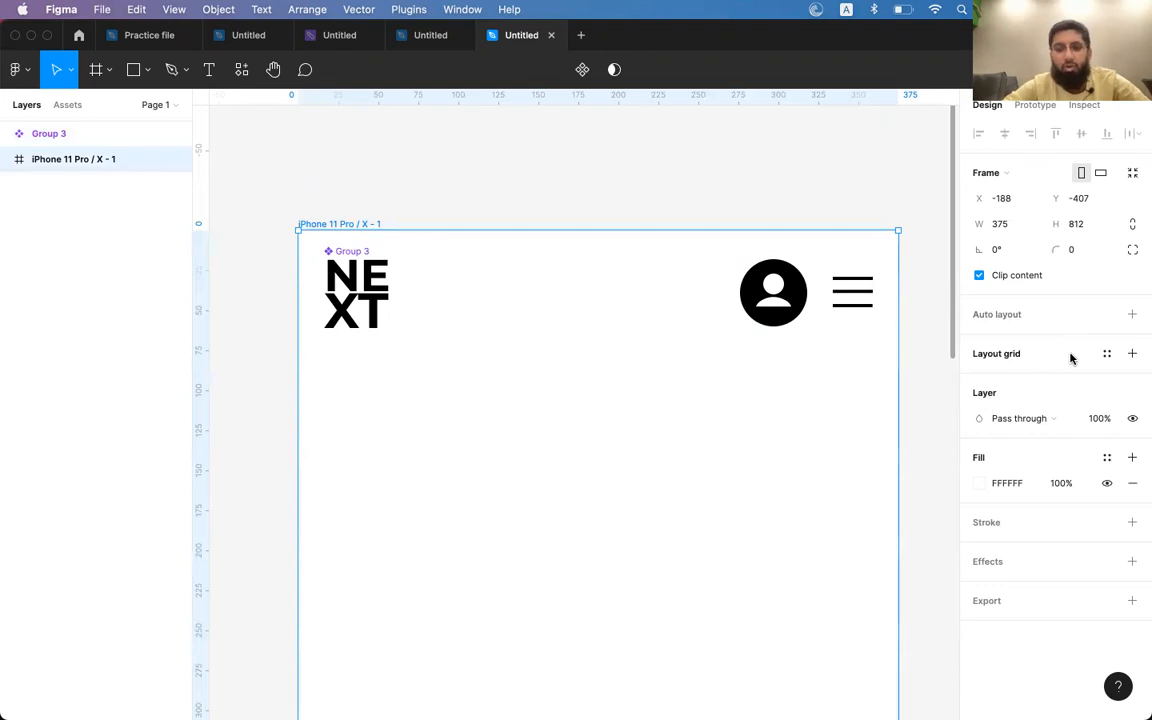
left_click(1078, 252)
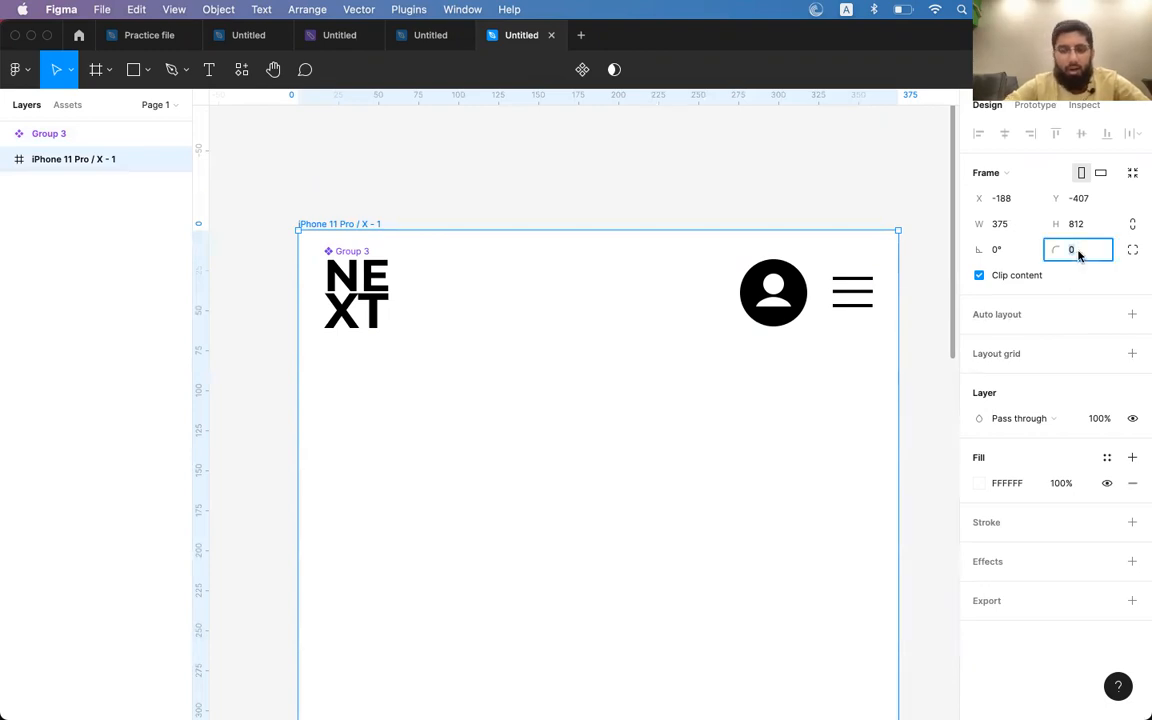
key("Return")
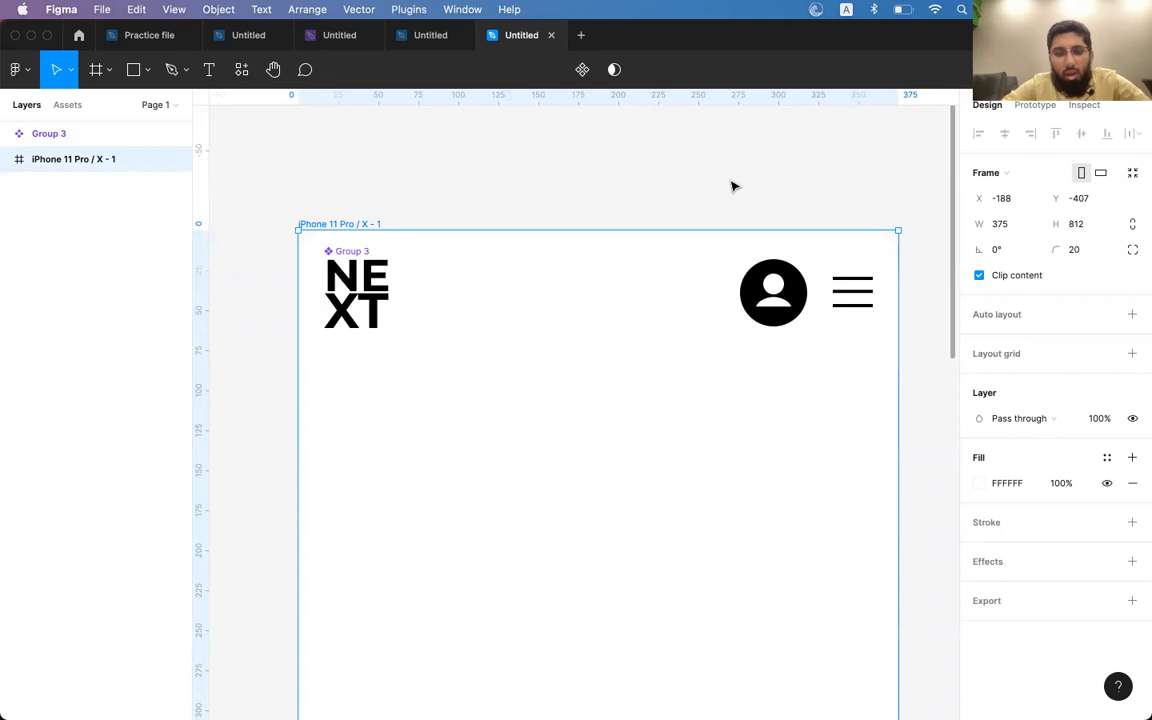
- Change the phone frame's fill to the light bluish gray D7D8DA and deselect the frame
key("super+minus")
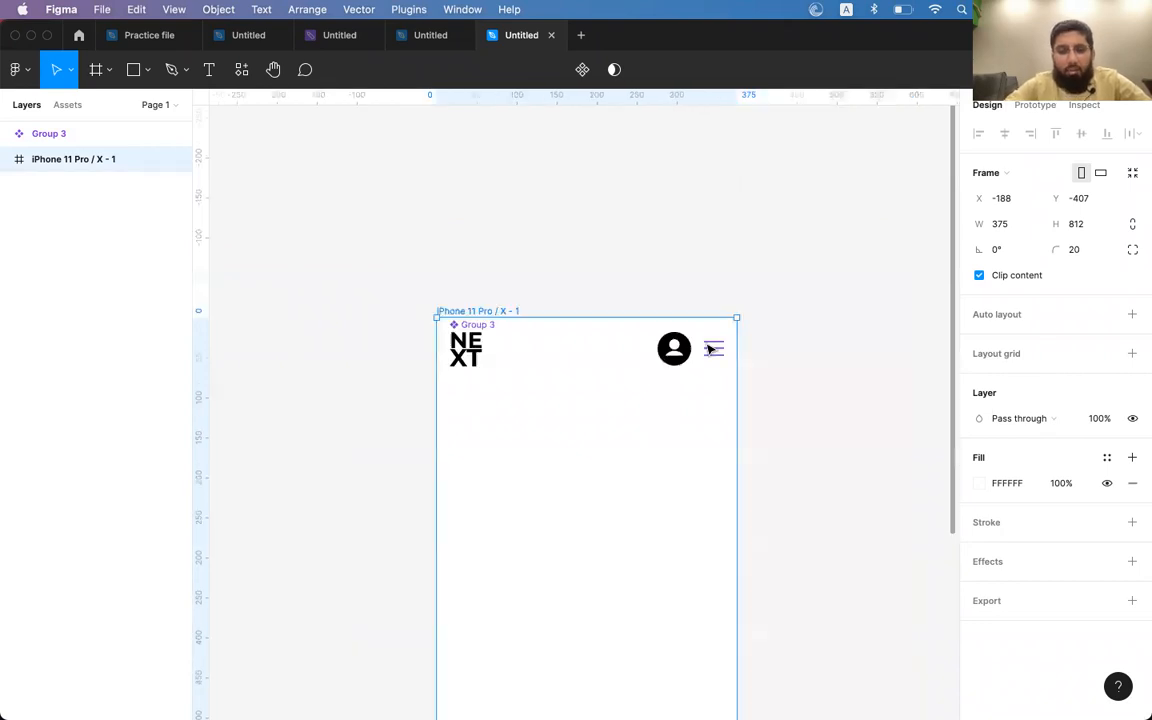
scroll(686, 345, "down", 3)
scroll(686, 345, "right", 2)
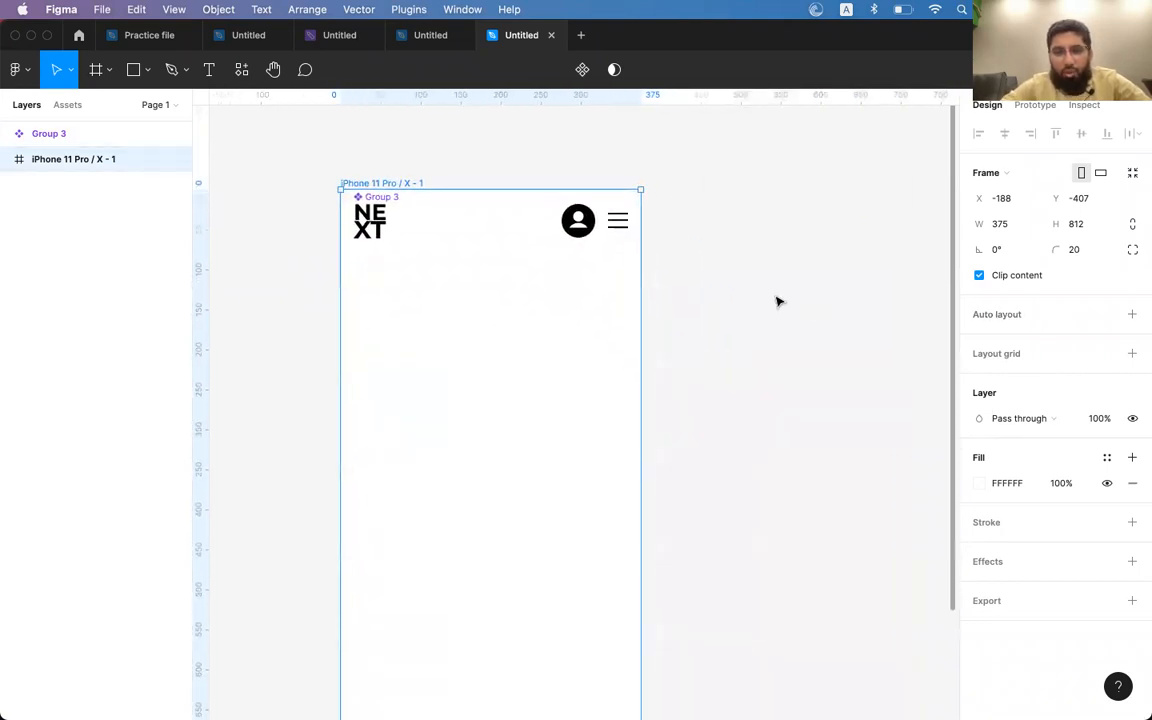
scroll(776, 301, "left", 2)
scroll(776, 301, "down", 1)
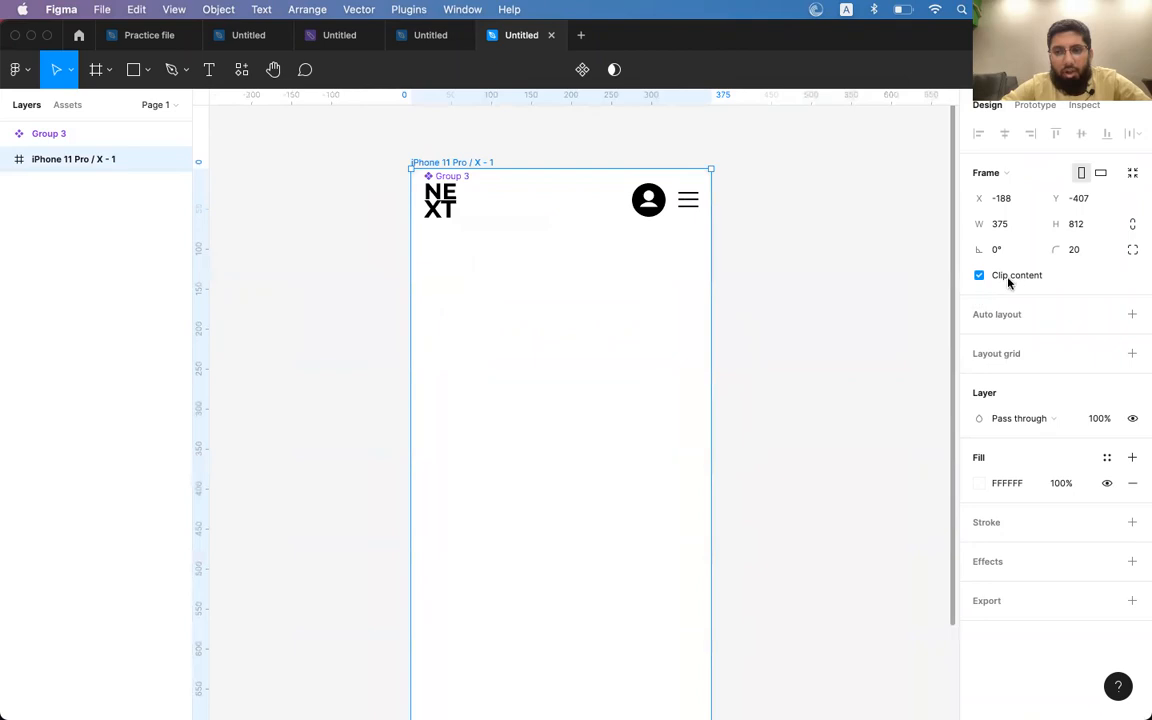
left_click(979, 483)
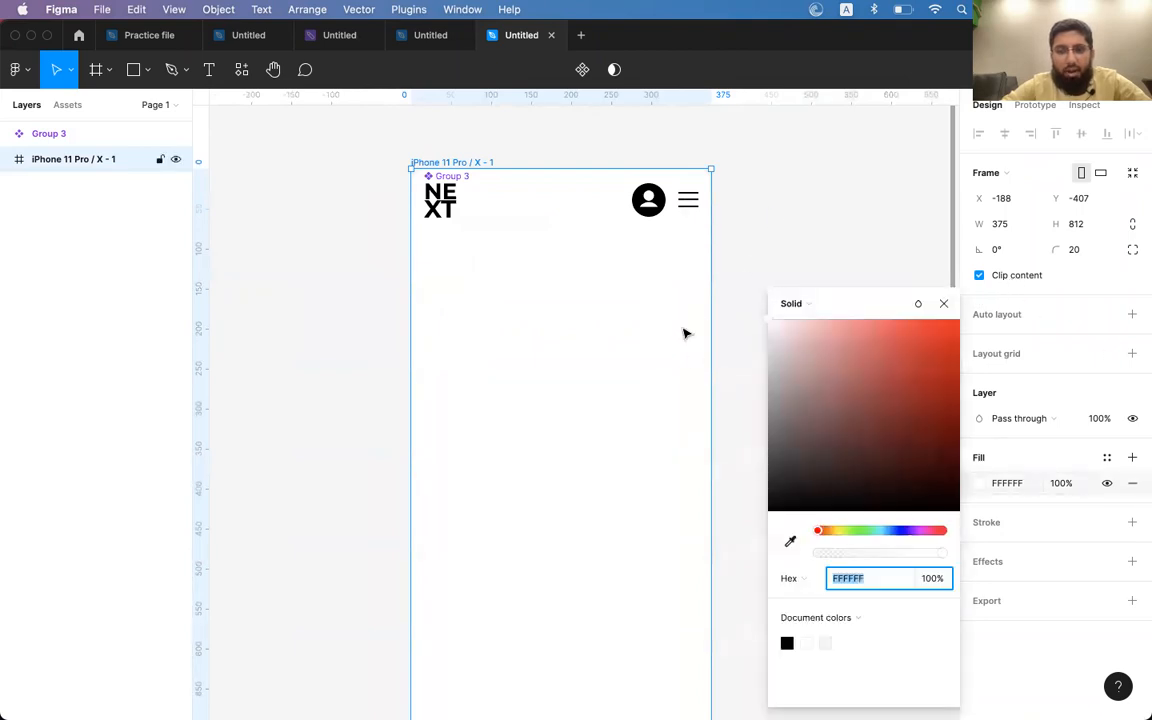
left_click_drag(771, 334, 780, 373)
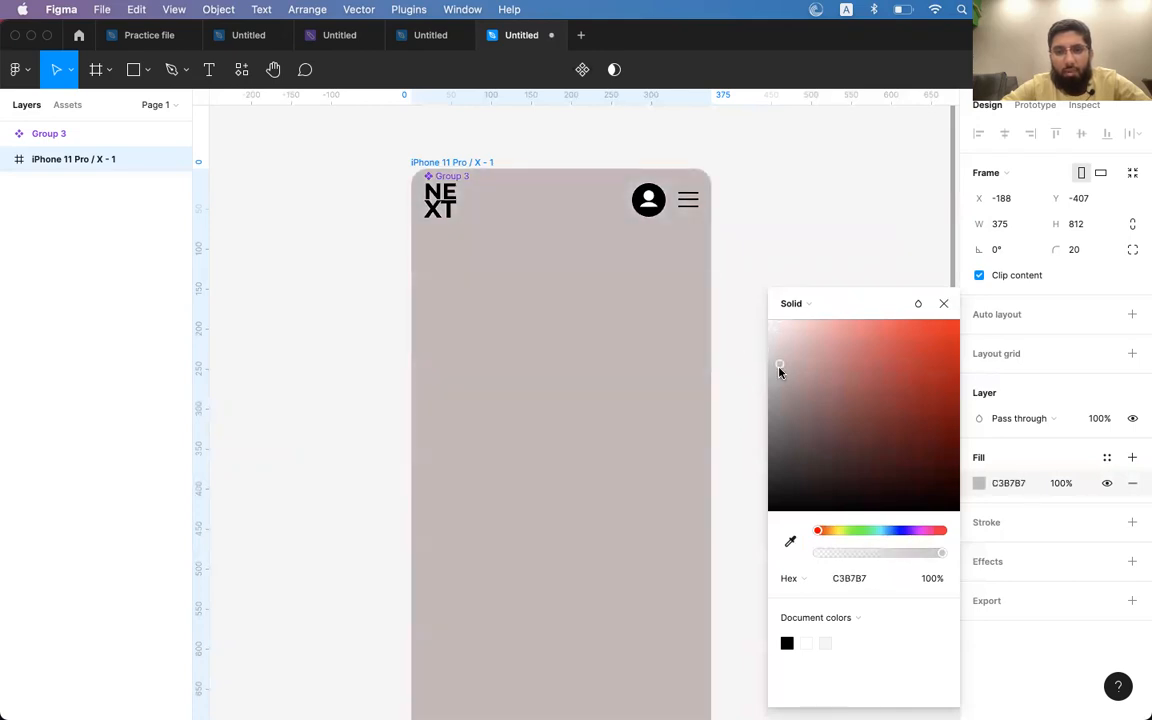
left_click_drag(885, 530, 894, 535)
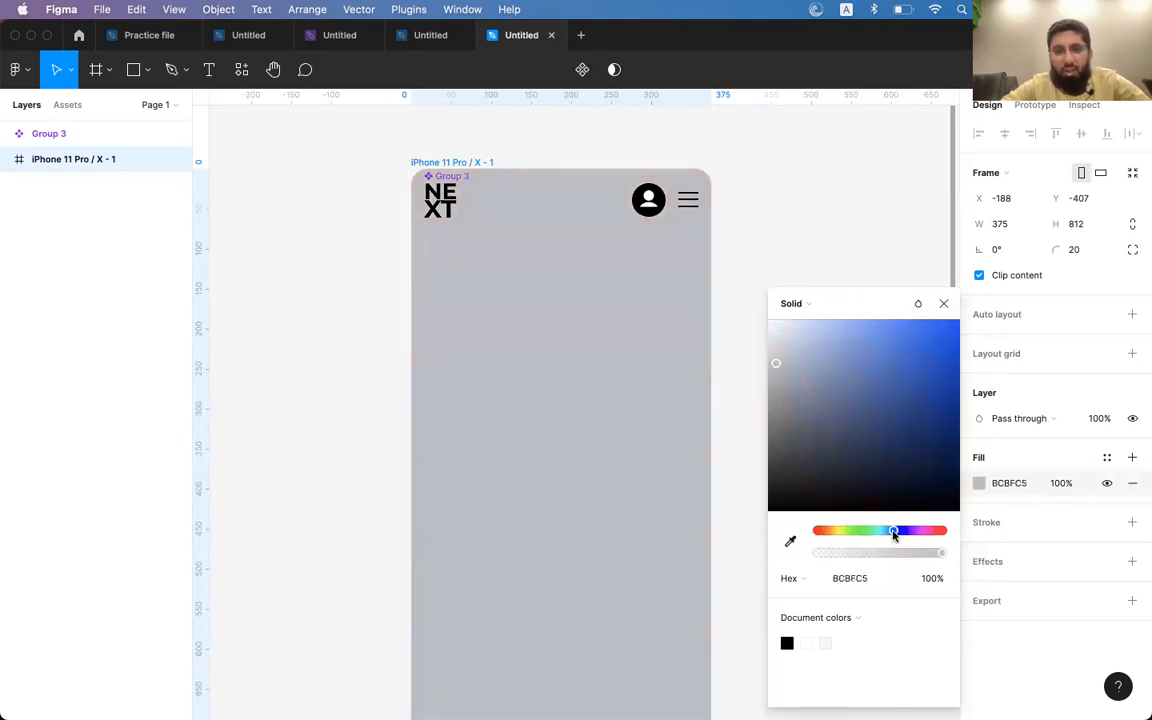
left_click_drag(790, 366, 769, 355)
left_click(785, 217)
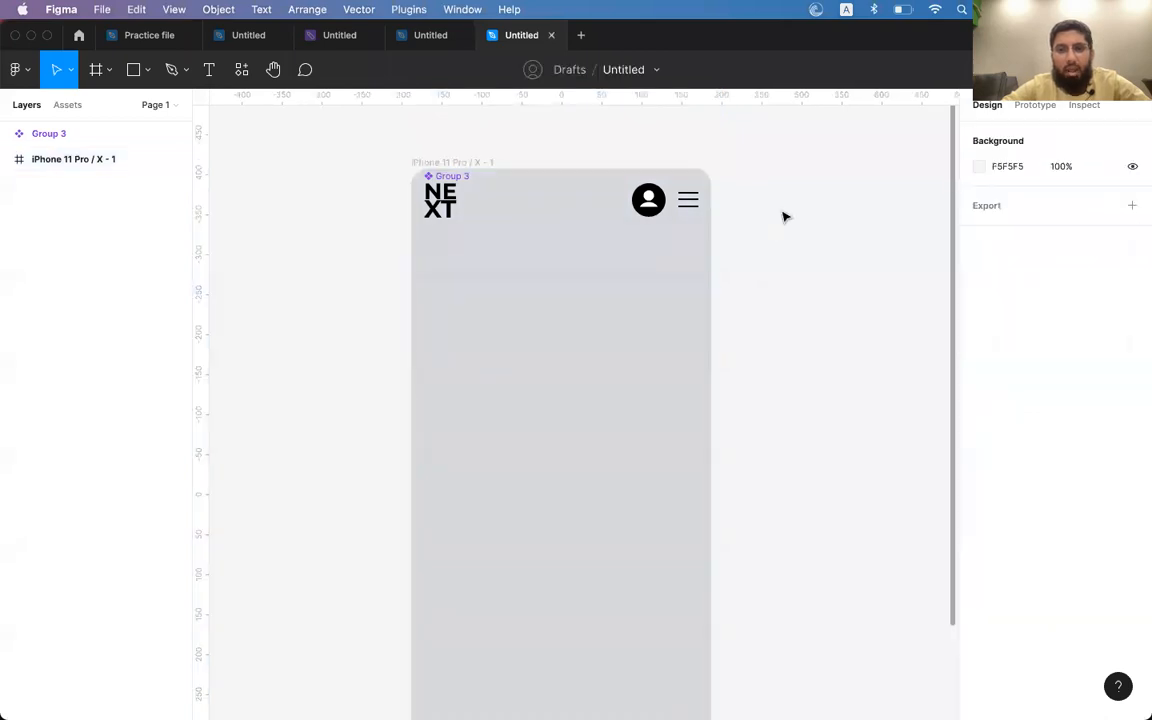
left_click(648, 201)
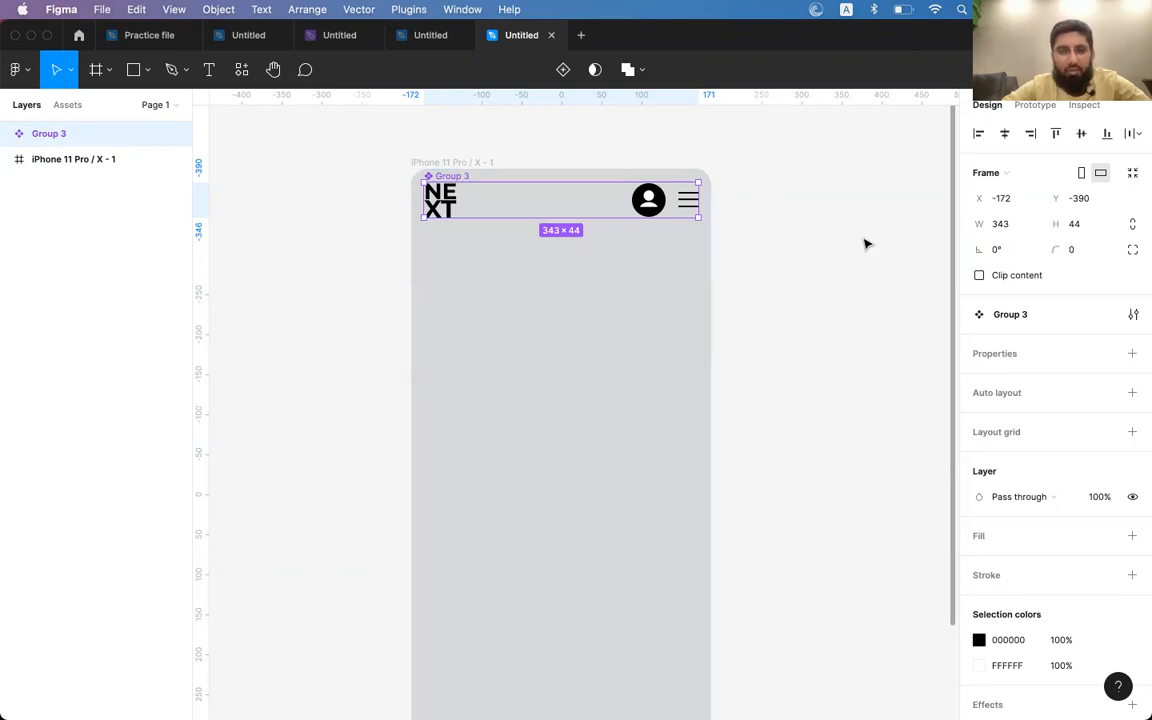
left_click(808, 227)
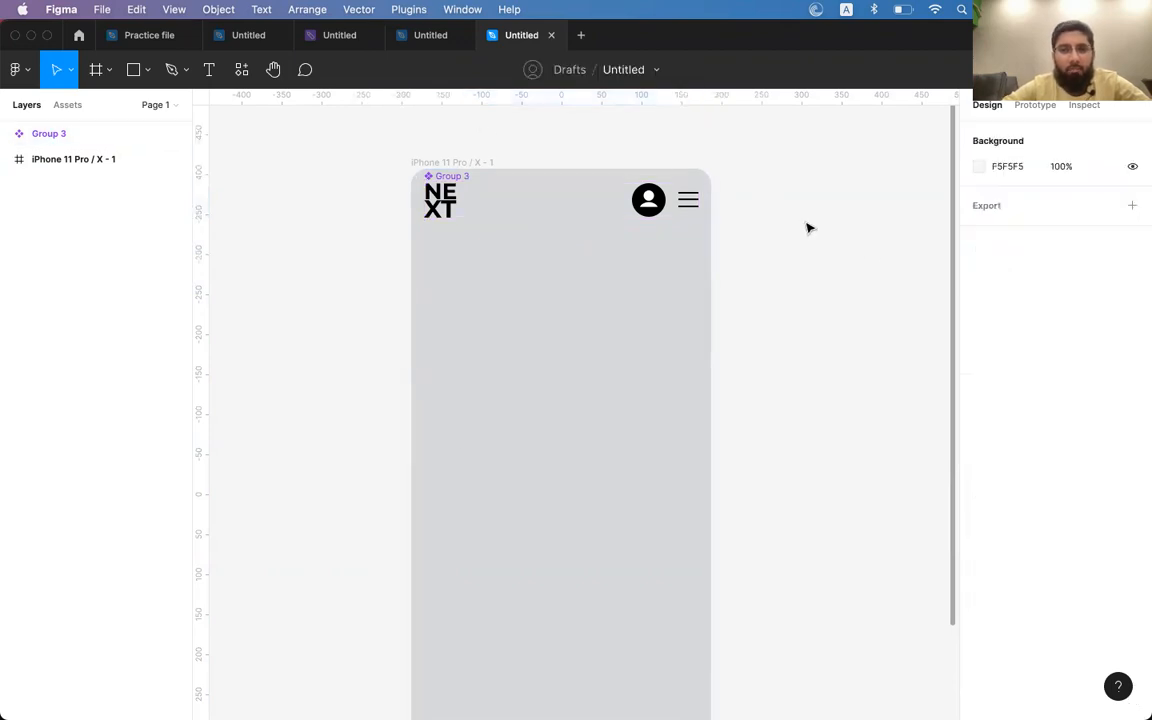
left_click(441, 204)
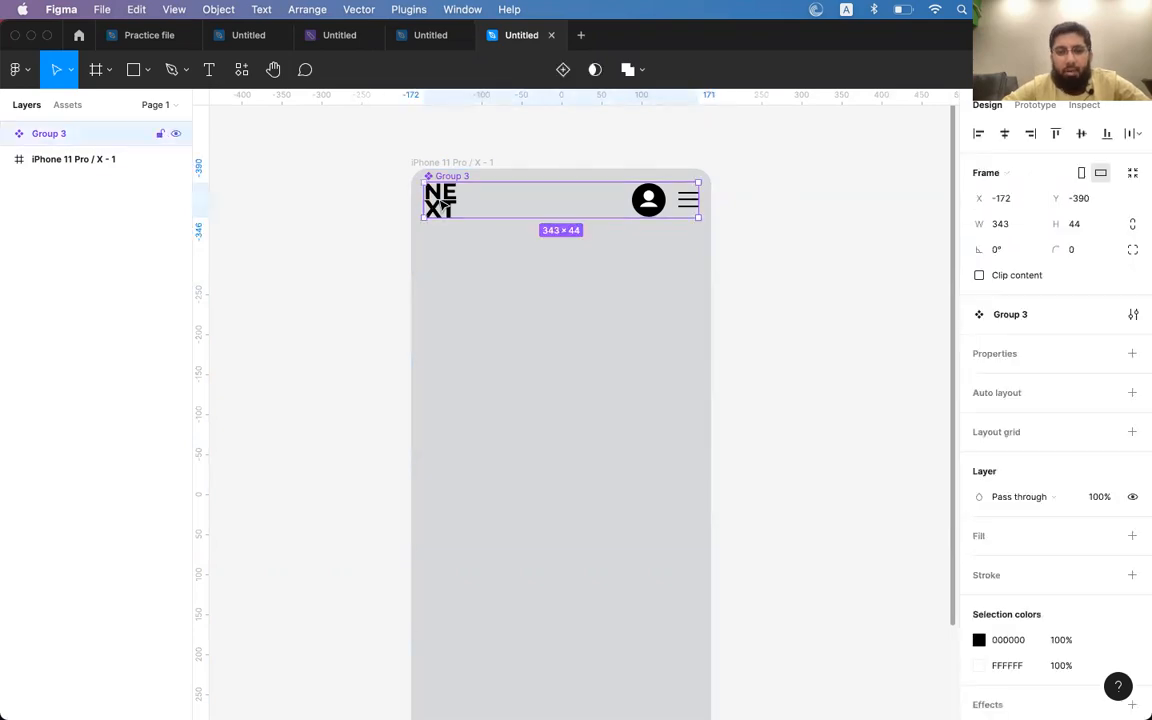
left_click(576, 347)
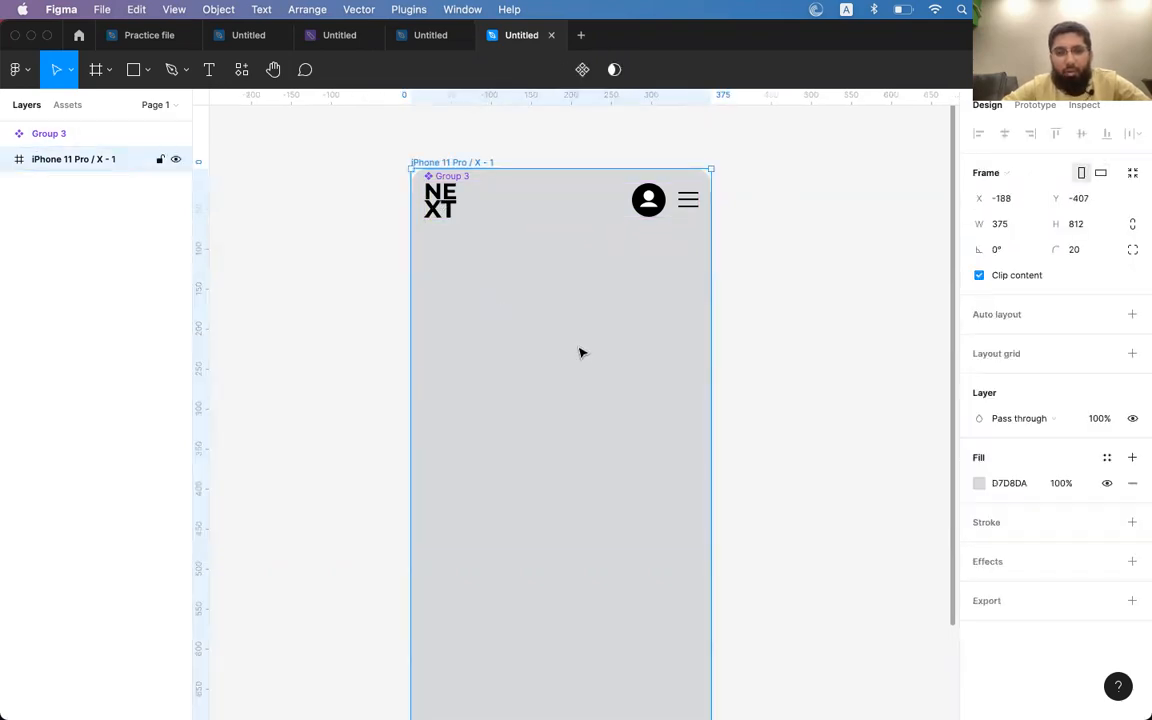
scroll(488, 327, "up", 2)
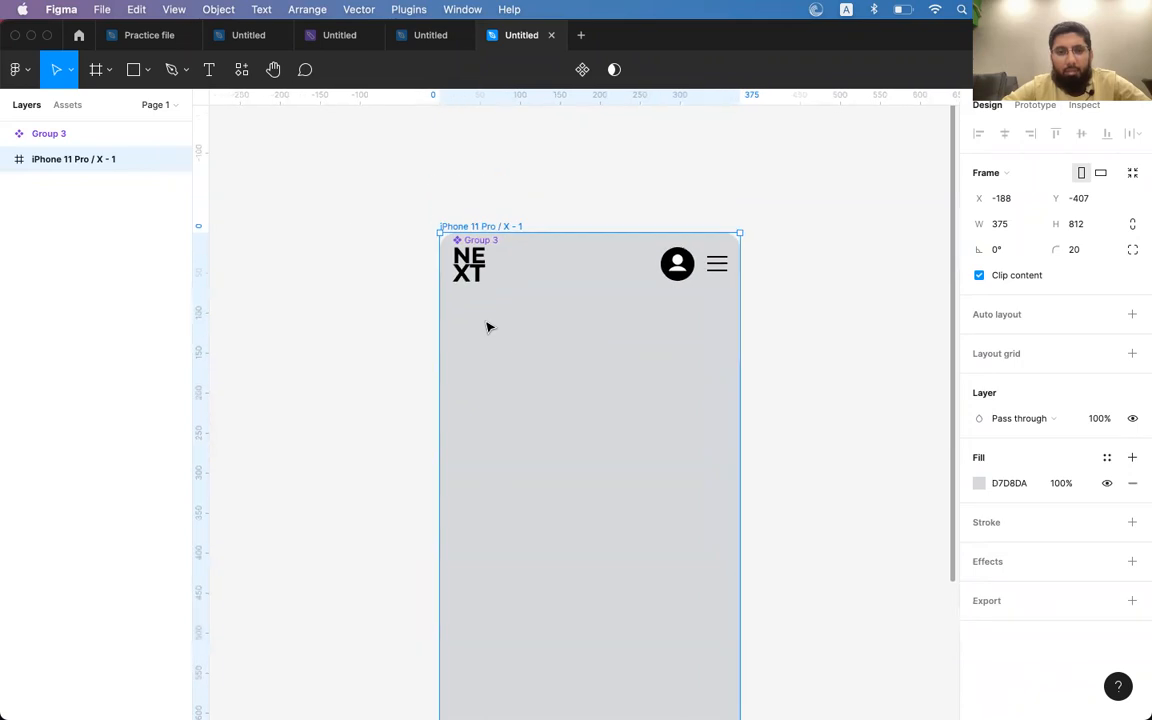
- Add a text layer reading NEXT FASHION STORE on the canvas above the phone frame
left_click(209, 69)
left_click(453, 167)
type("FAH")
key("BackSpace")
key("super+a")
type("NEXT FASHION STORE")
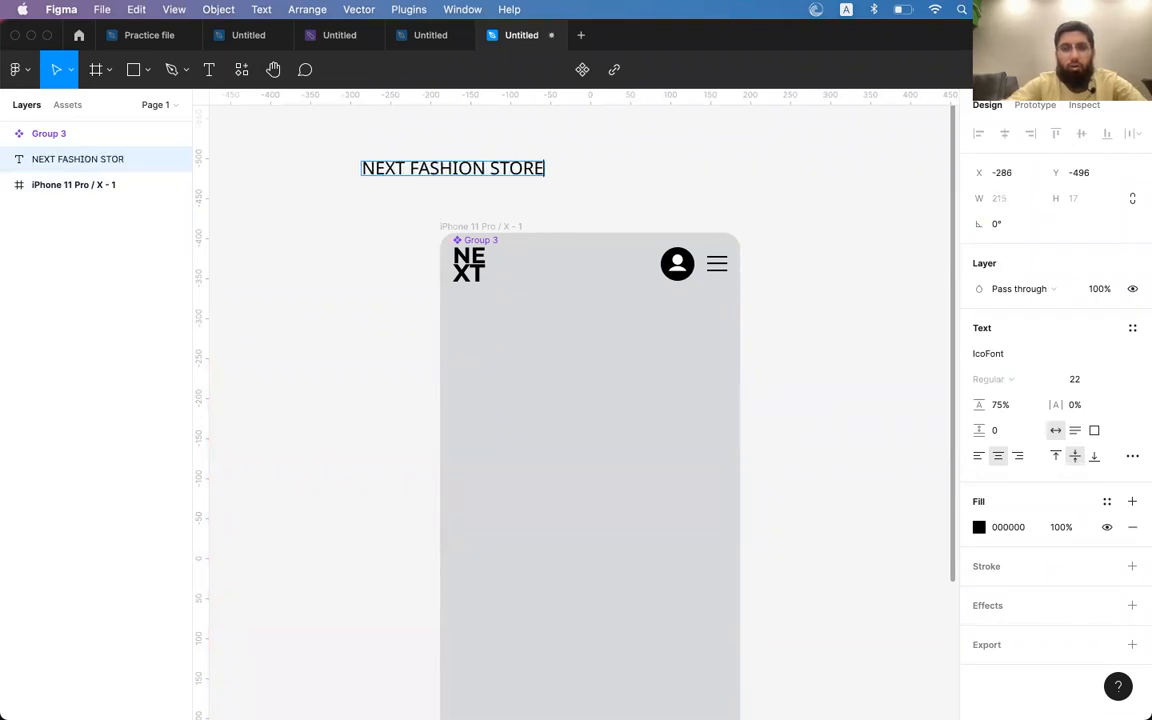
- Enlarge the NEXT FASHION STORE text to font size 50
key("Escape")
key("super+shift+period")
key("super+shift+period")
key("super+shift+period")
key("super+shift+period")
key("super+shift+period")
key("super+shift+period")
key("super+shift+period")
key("super+shift+period")
key("super+shift+period")
key("super+shift+period")
key("super+shift+period")
key("super+shift+period")
key("super+shift+period")
key("super+shift+period")
key("super+shift+period")
key("super+shift+period")
key("super+shift+period")
key("super+shift+period")
key("super+shift+period")
key("super+shift+period")
key("super+shift+period")
- Break the heading into two lines, with NEXT above FASHION STORE
key("Return")
left_click(356, 167)
key("BackSpace")
key("Return")
key("Escape")
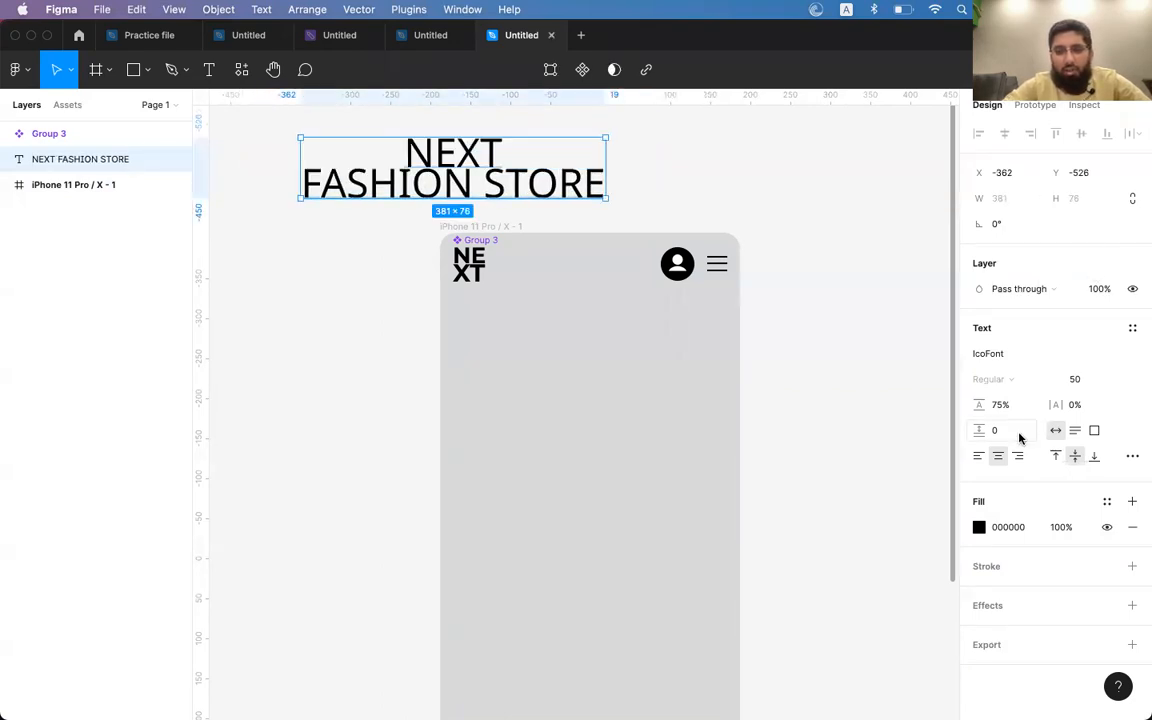
- Left-align the heading text and move it above the phone frame, flush with the frame's left edge at X -188
left_click(979, 455)
left_click_drag(418, 187, 557, 170)
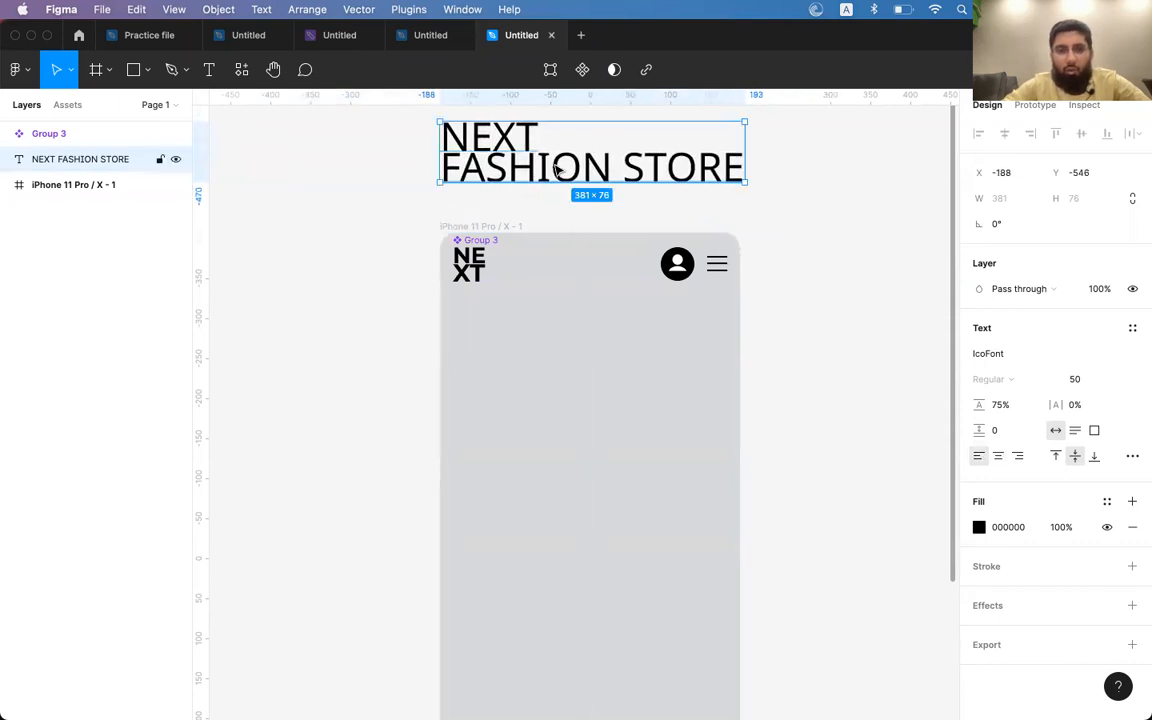
scroll(557, 170, "up", 3)
scroll(557, 170, "right", 2)
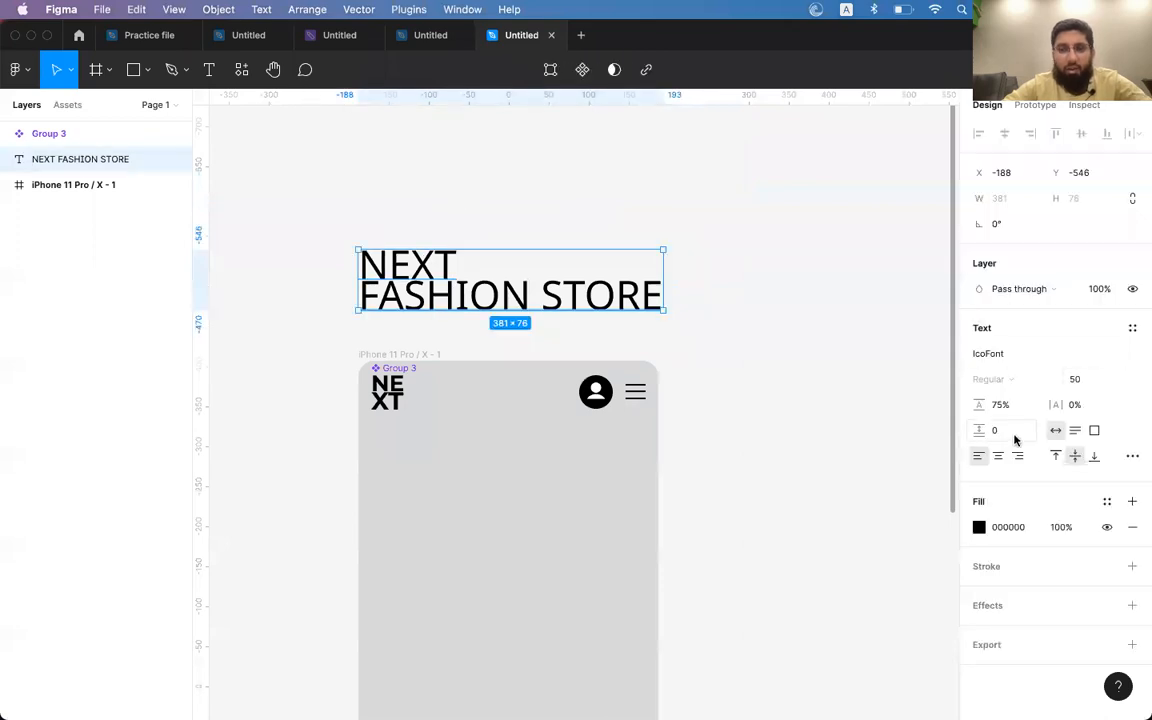
- Change the heading's font to Montserrat and make it bold
left_click(985, 353)
type("Monst")
key("Escape")
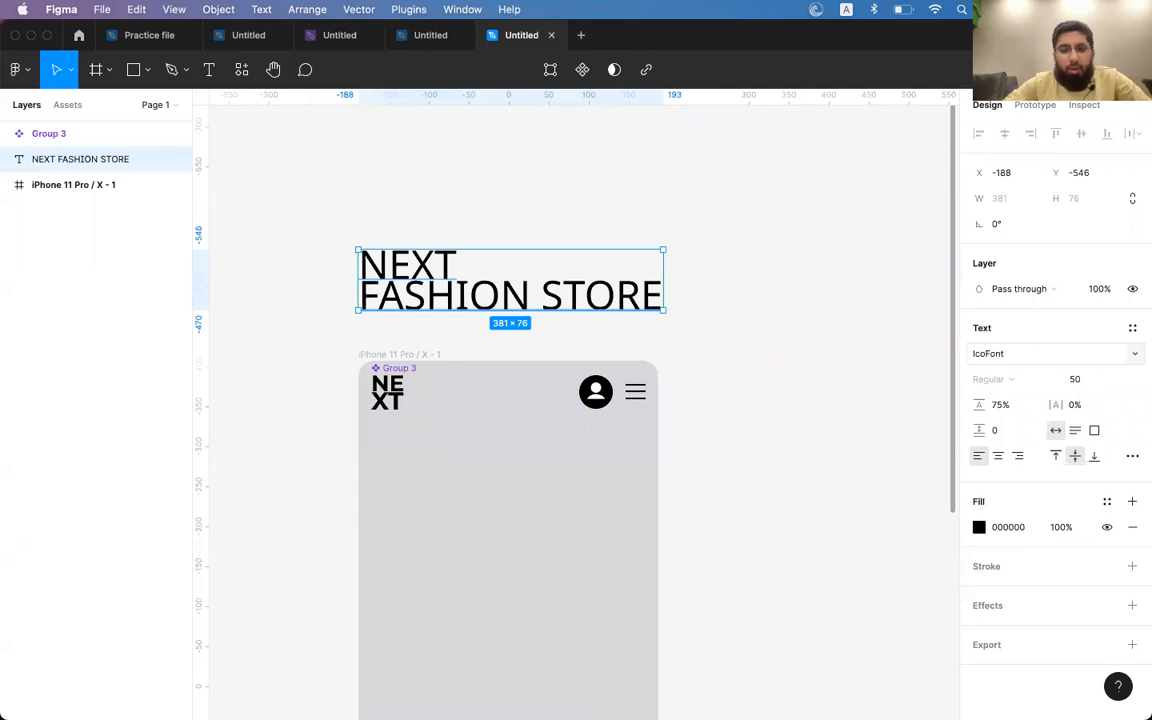
left_click(993, 355)
double_click(993, 355)
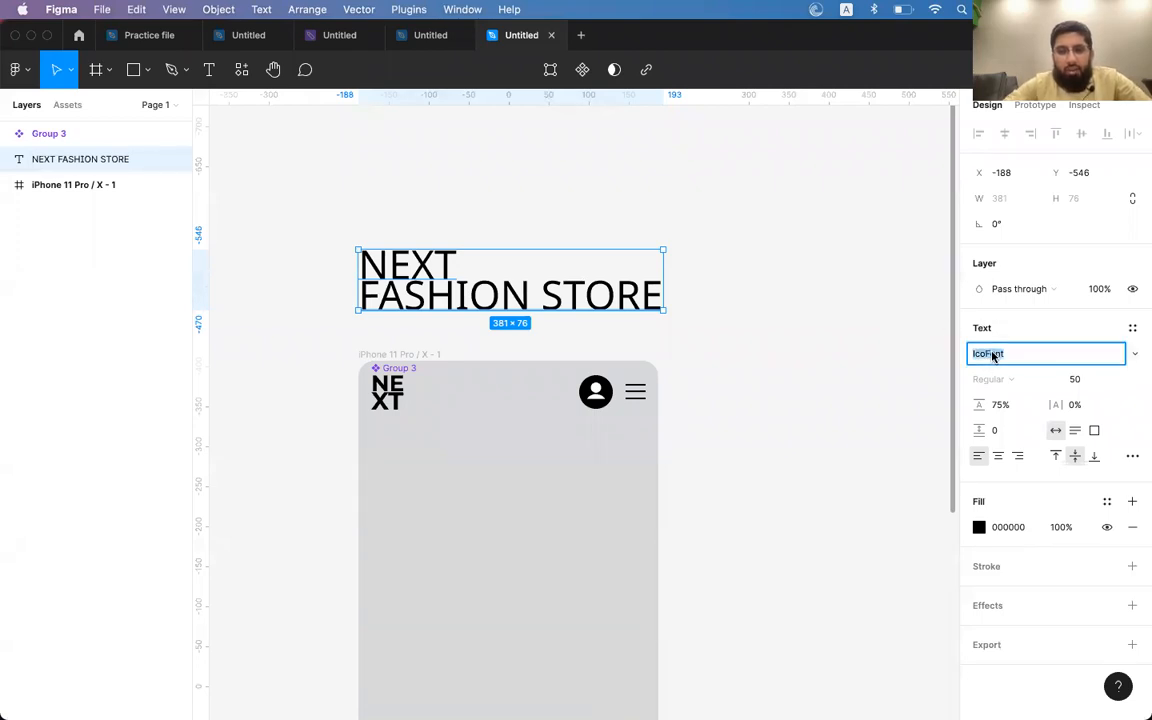
type("Mon")
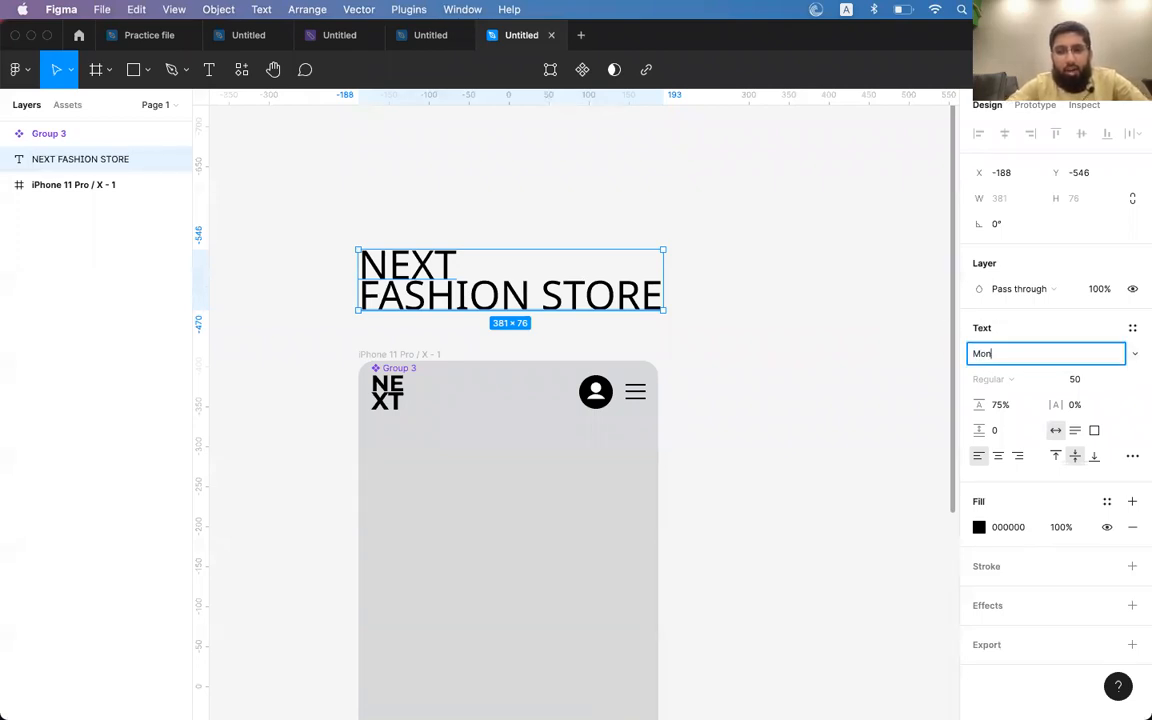
type("stserrat")
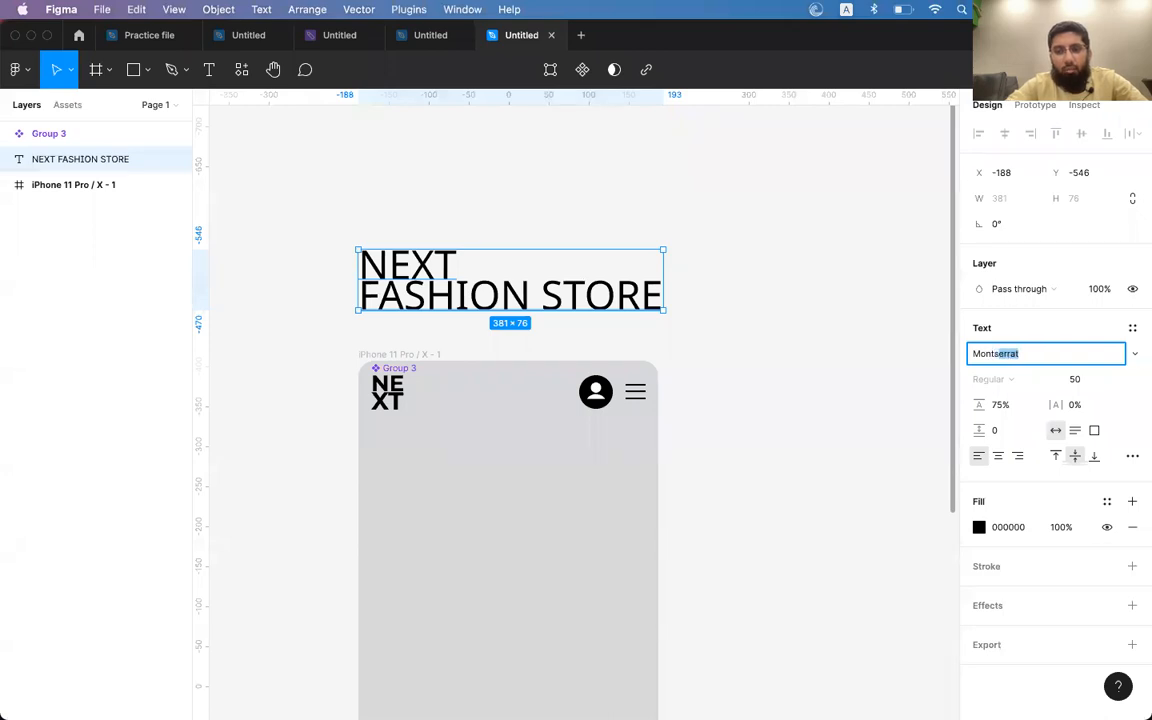
key("Return")
key("super+b")
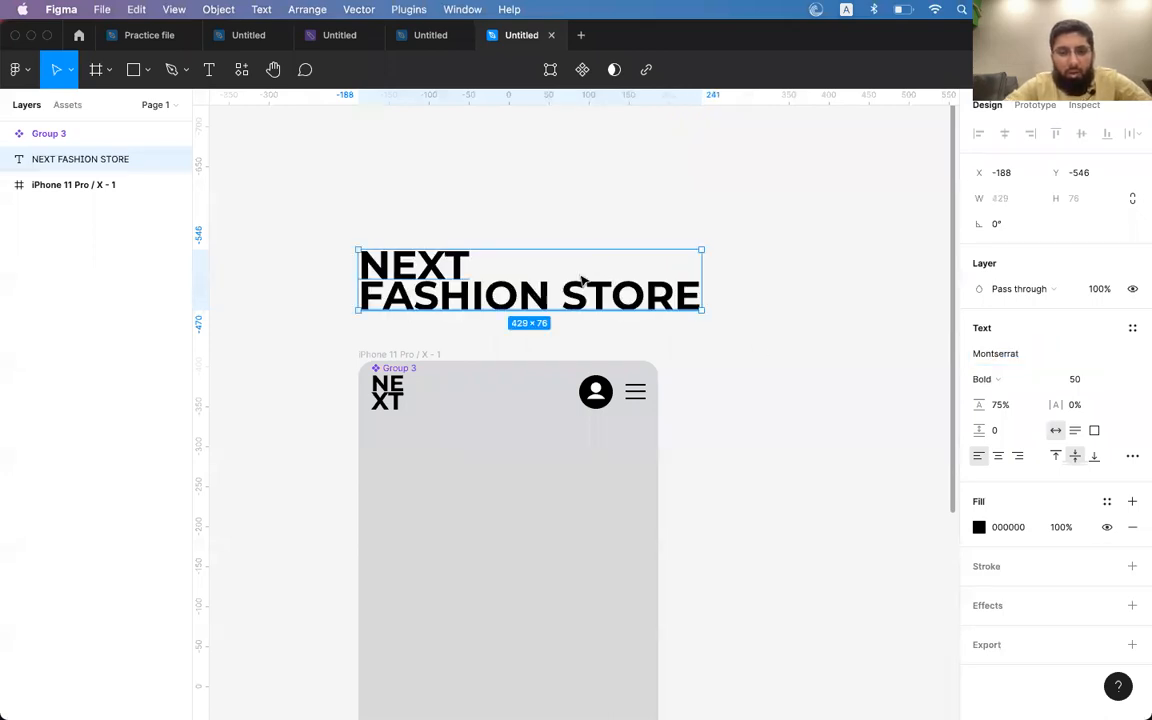
- Move the heading slightly higher above the phone frame and deselect it
left_click_drag(481, 296, 483, 257)
left_click(513, 322)
scroll(514, 323, "down", 3)
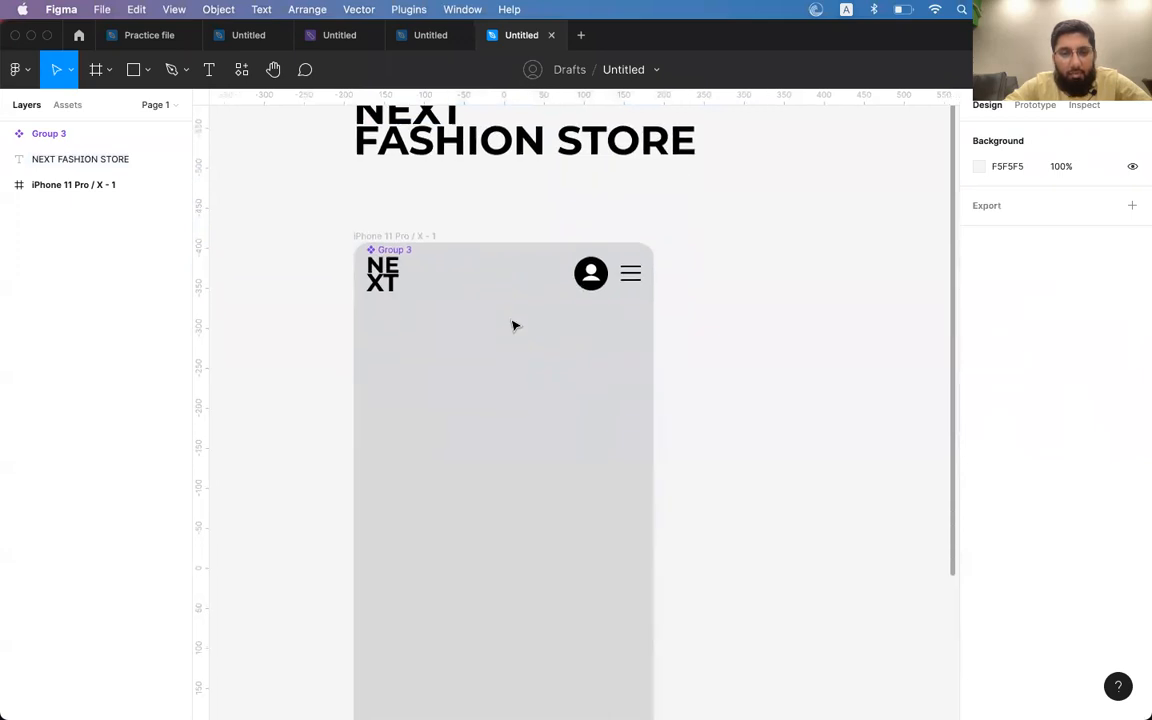
- Draw a rectangle about 279 × 392 inside the phone frame, below the header icons
left_click(494, 330)
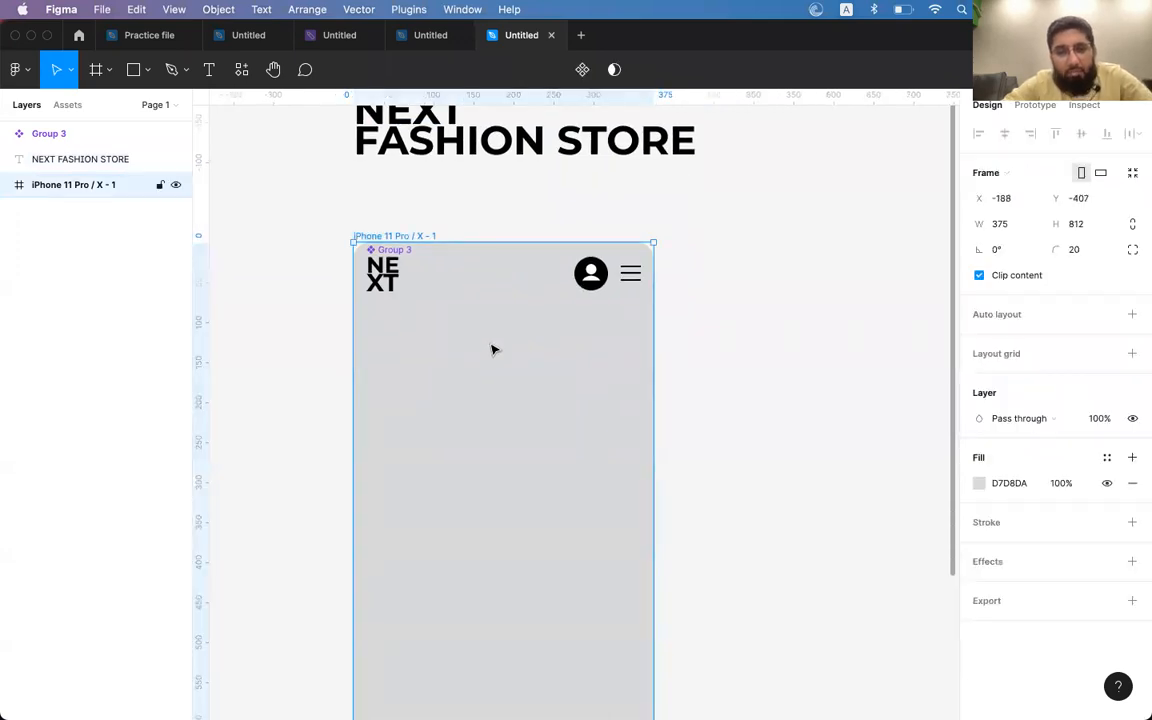
scroll(491, 352, "down", 1)
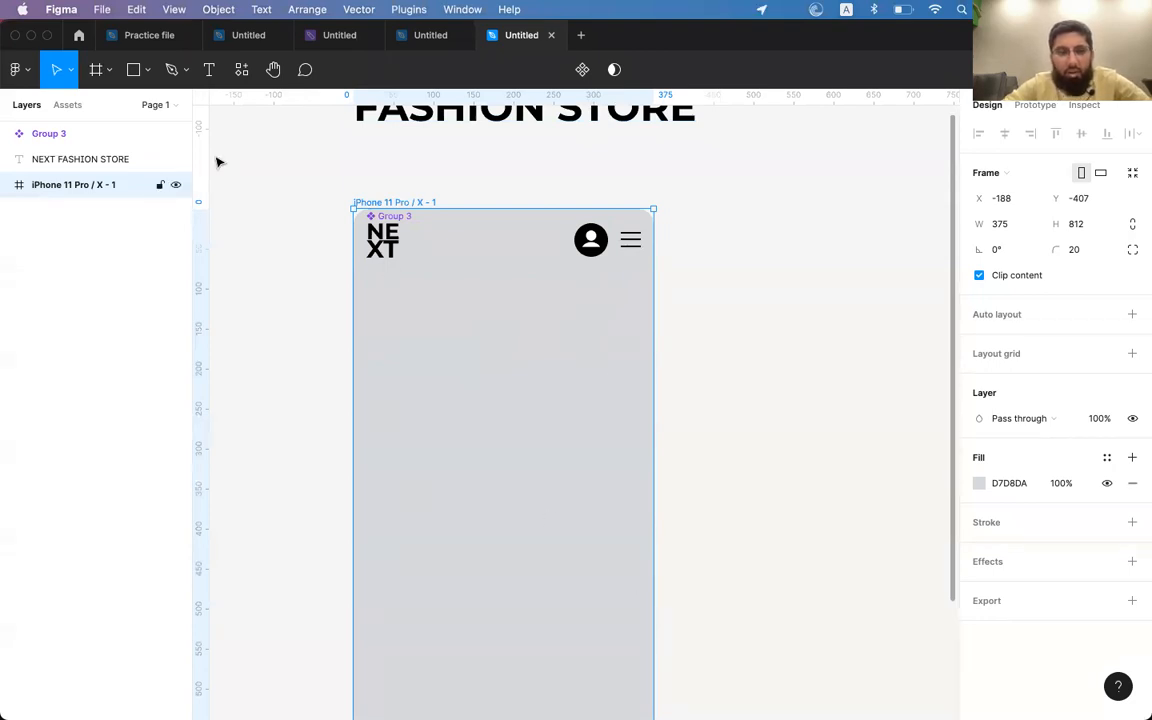
key("r")
left_click_drag(418, 271, 642, 585)
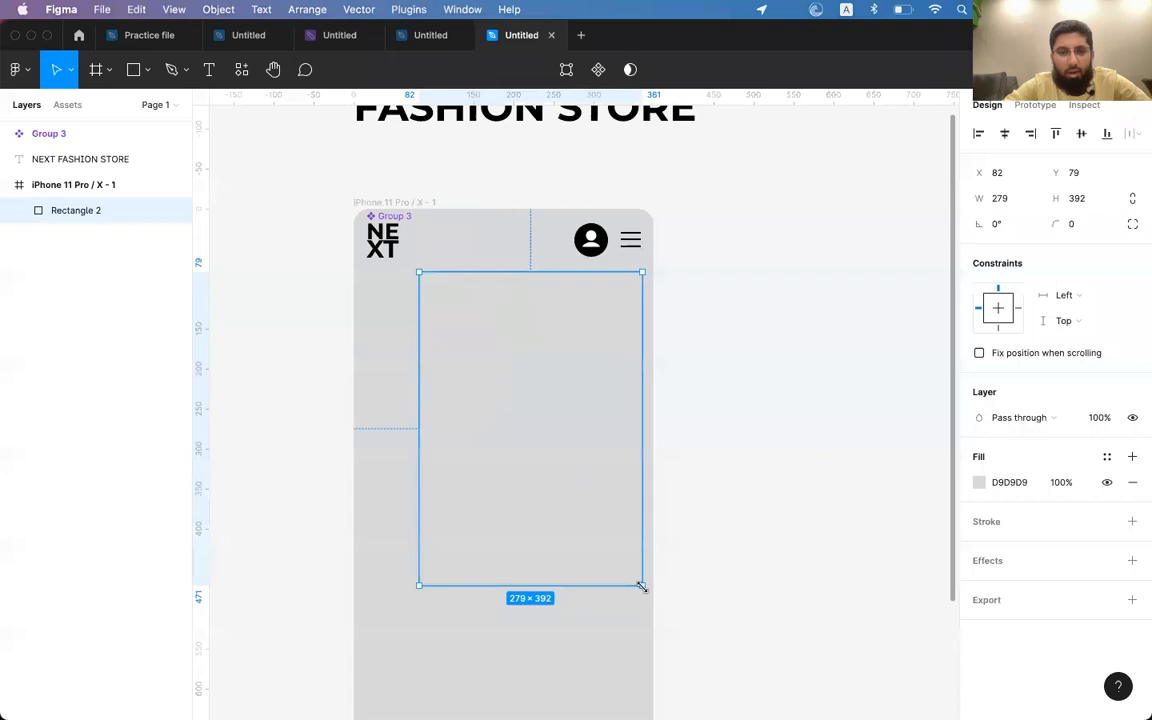
- Align the rectangle to the phone frame's top-left corner and stretch it to the full frame width, about 375 × 417
left_click(978, 135)
left_click(1055, 133)
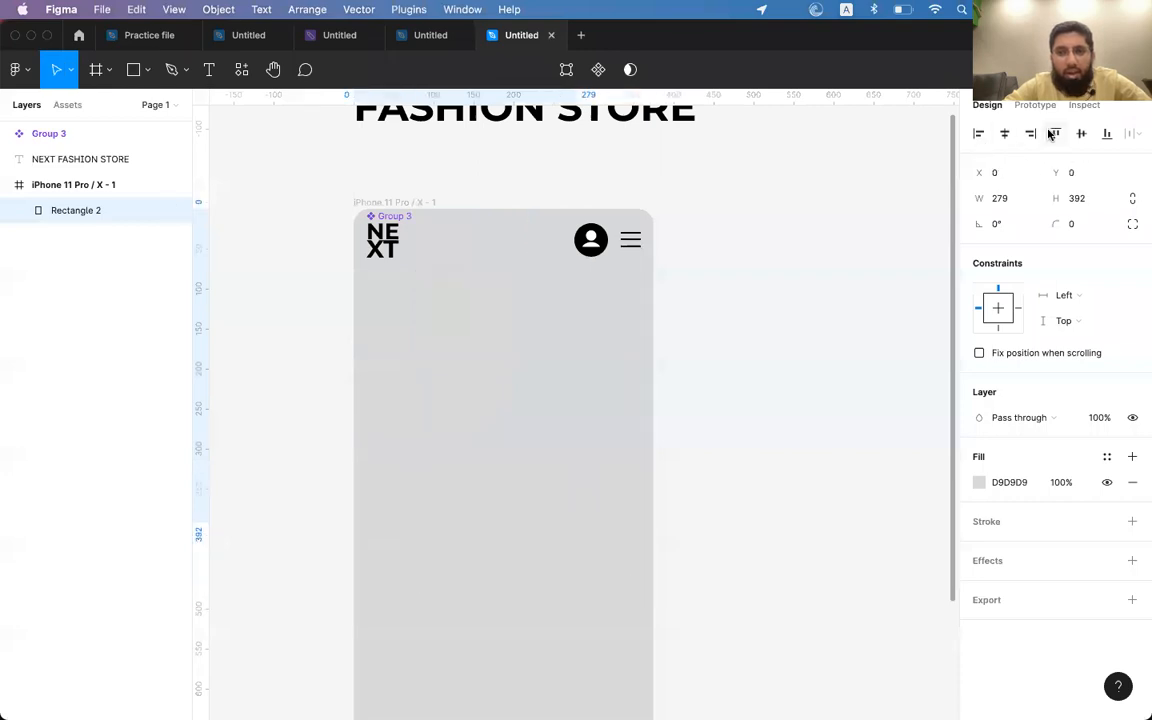
left_click_drag(579, 522, 652, 541)
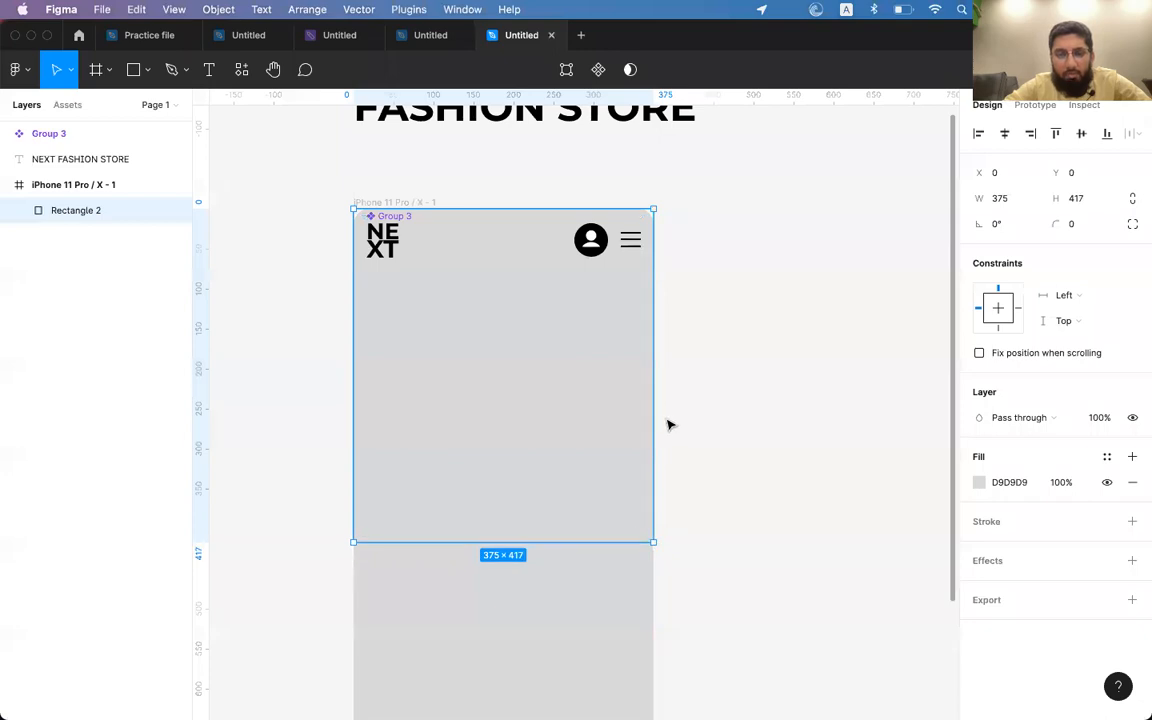
- Try insetting the rectangle to about 323 × 342 below the header, and restore its full-width size of 375 × 417
left_click_drag(653, 412, 632, 410)
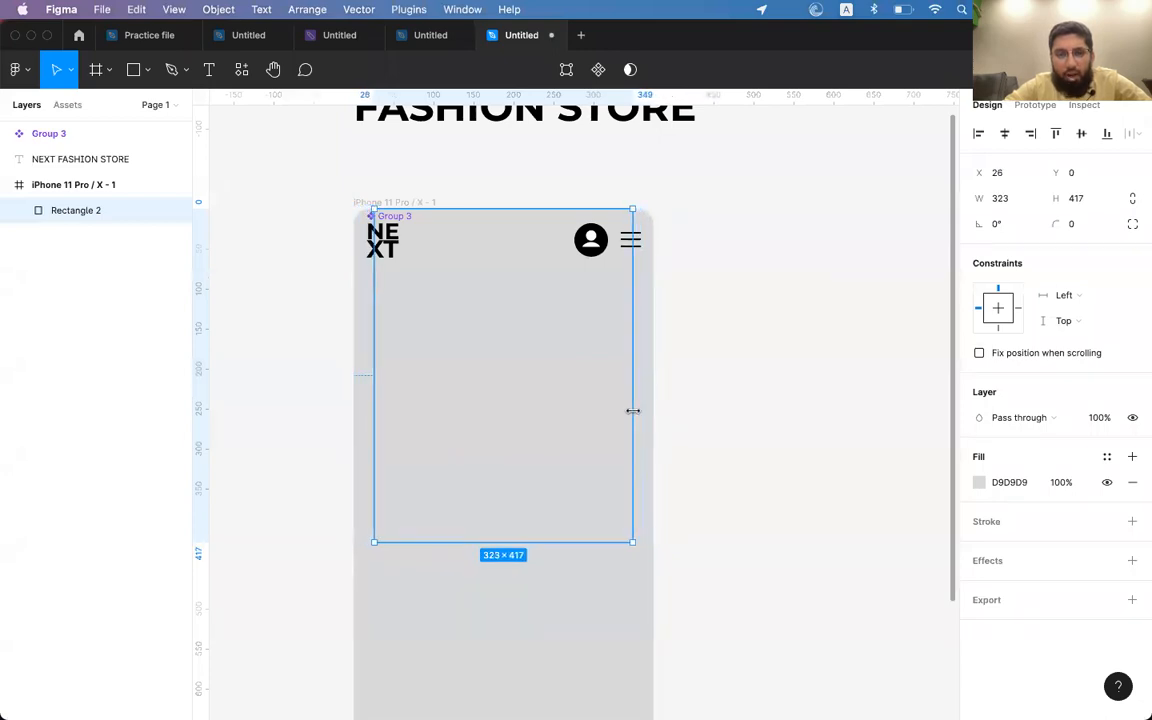
left_click_drag(506, 211, 506, 270)
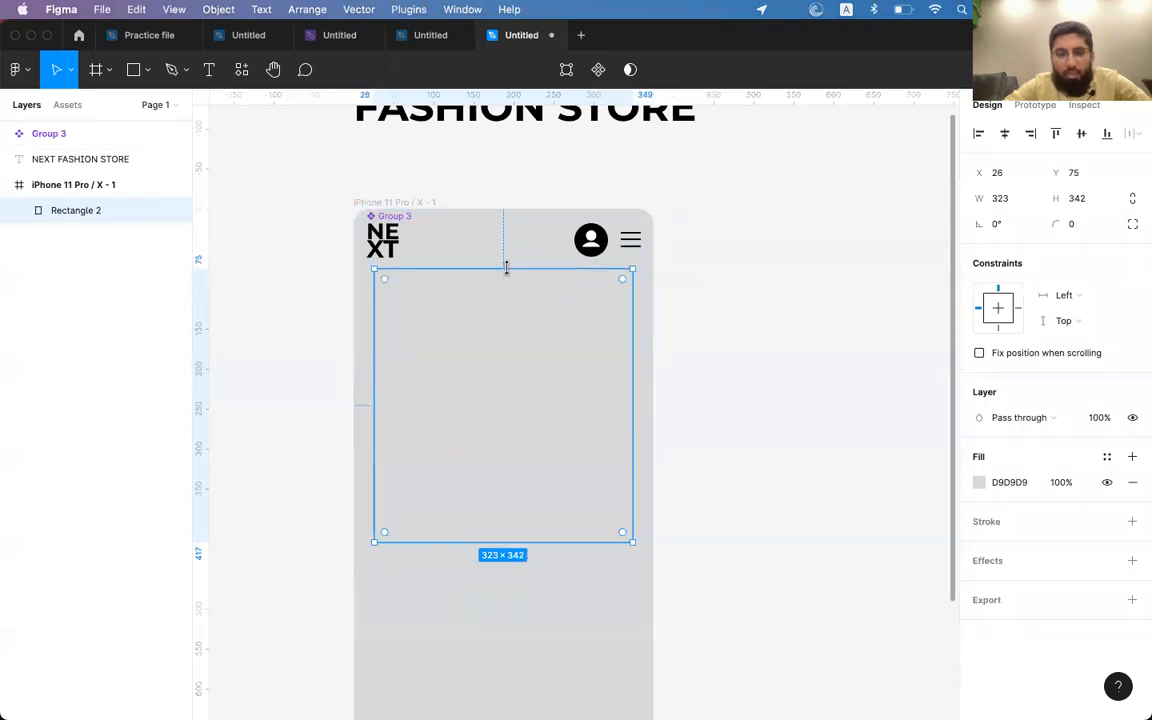
key("super+z")
left_click_drag(633, 299, 655, 299)
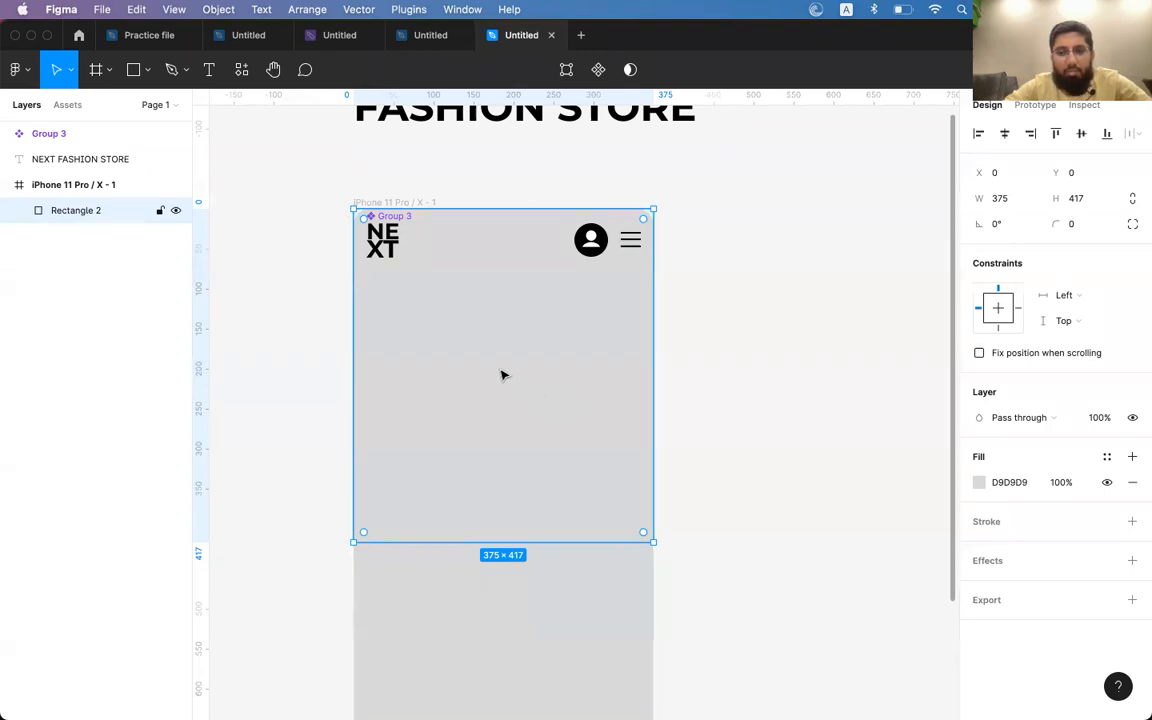
- Set the rectangle's fill colour to white, FFFFFF
left_click(979, 482)
left_click_drag(828, 365, 751, 327)
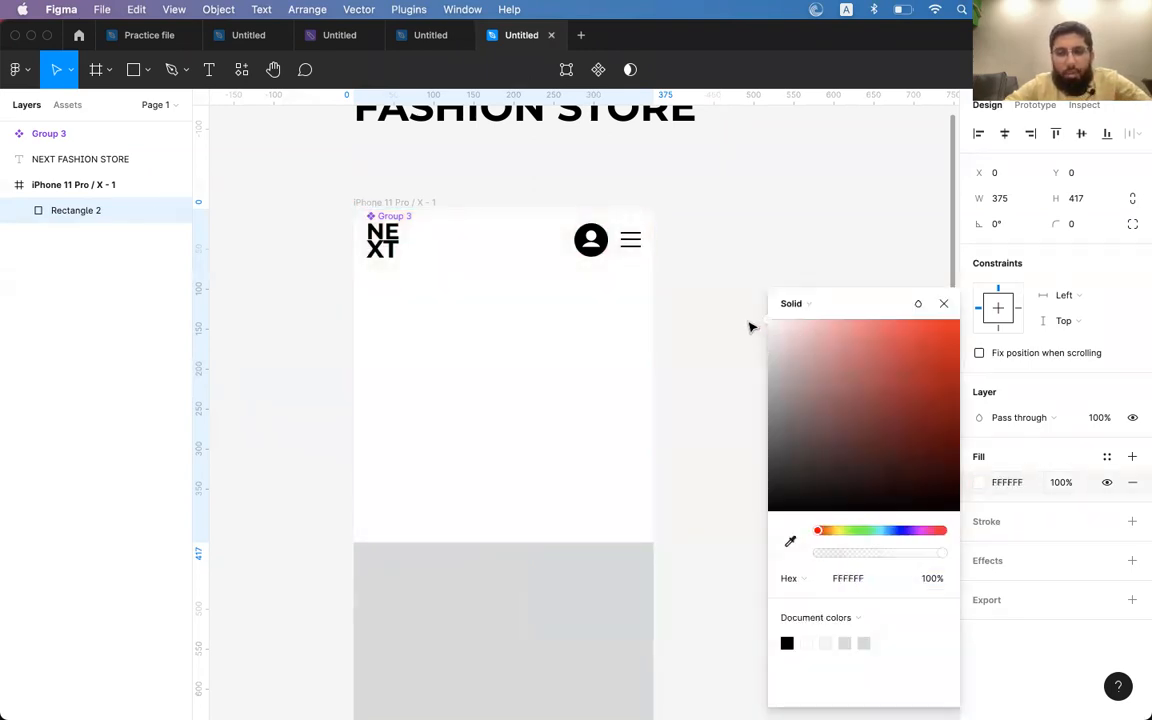
- Add the text "Featurd Imaged" in the middle of the white rectangle
left_click(209, 69)
left_click(492, 344)
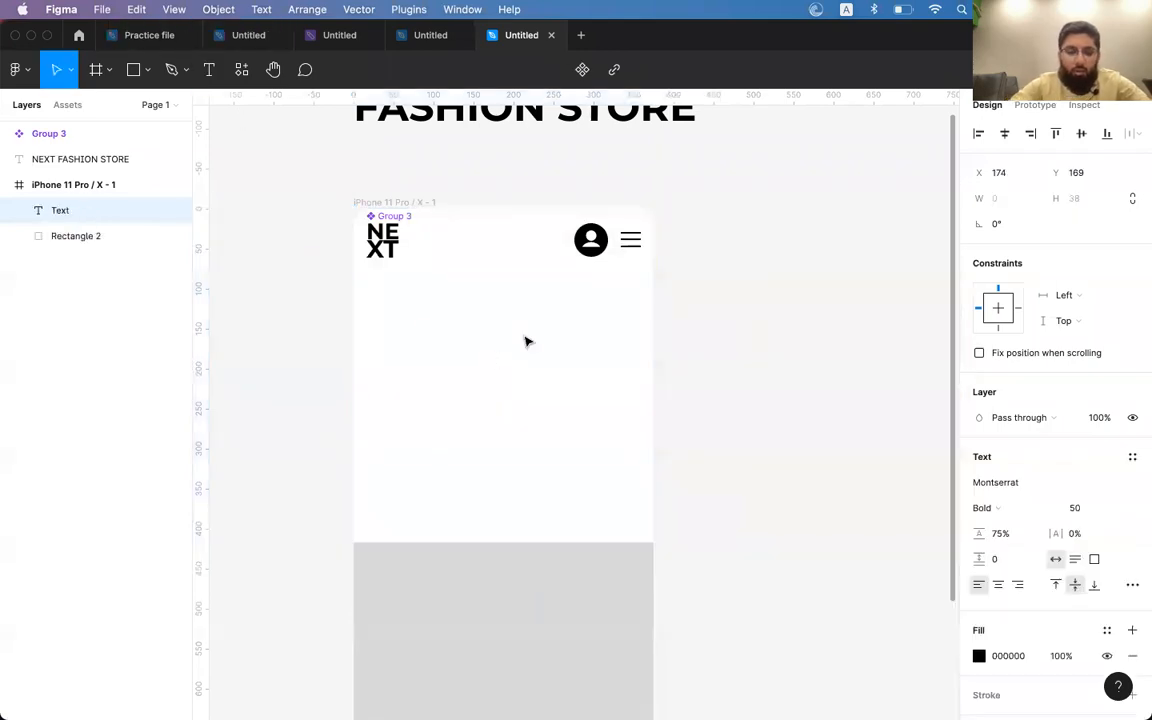
type("Features")
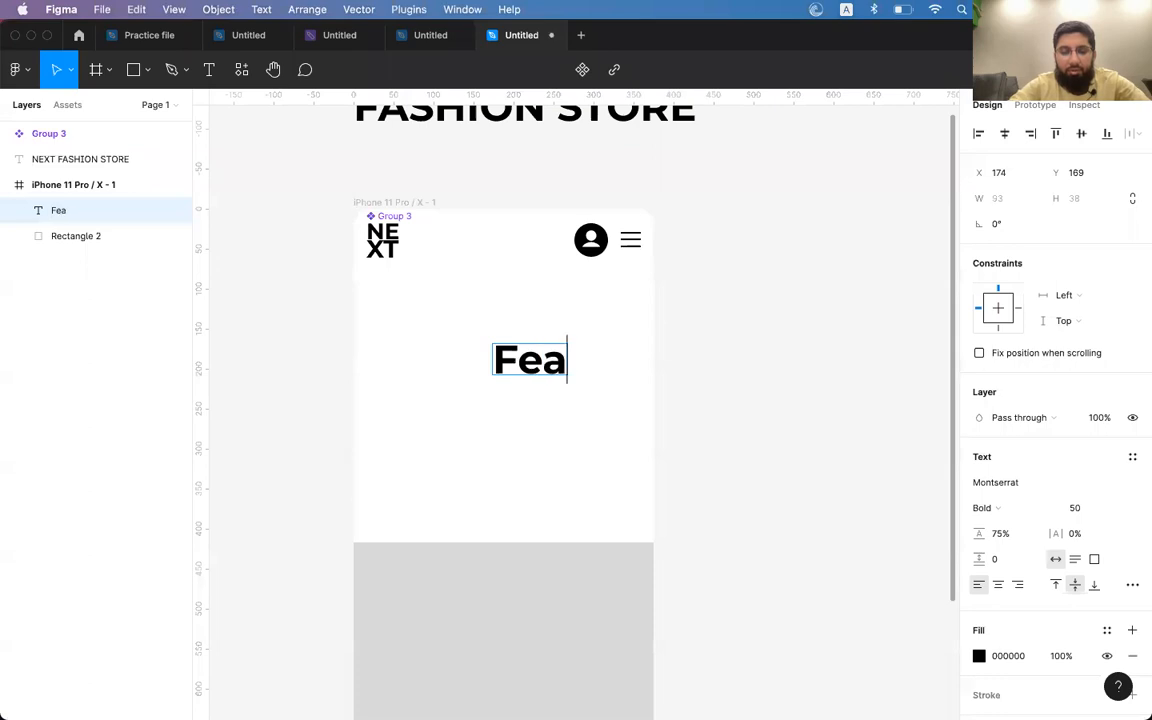
key("BackSpace")
key("BackSpace")
type("d ")
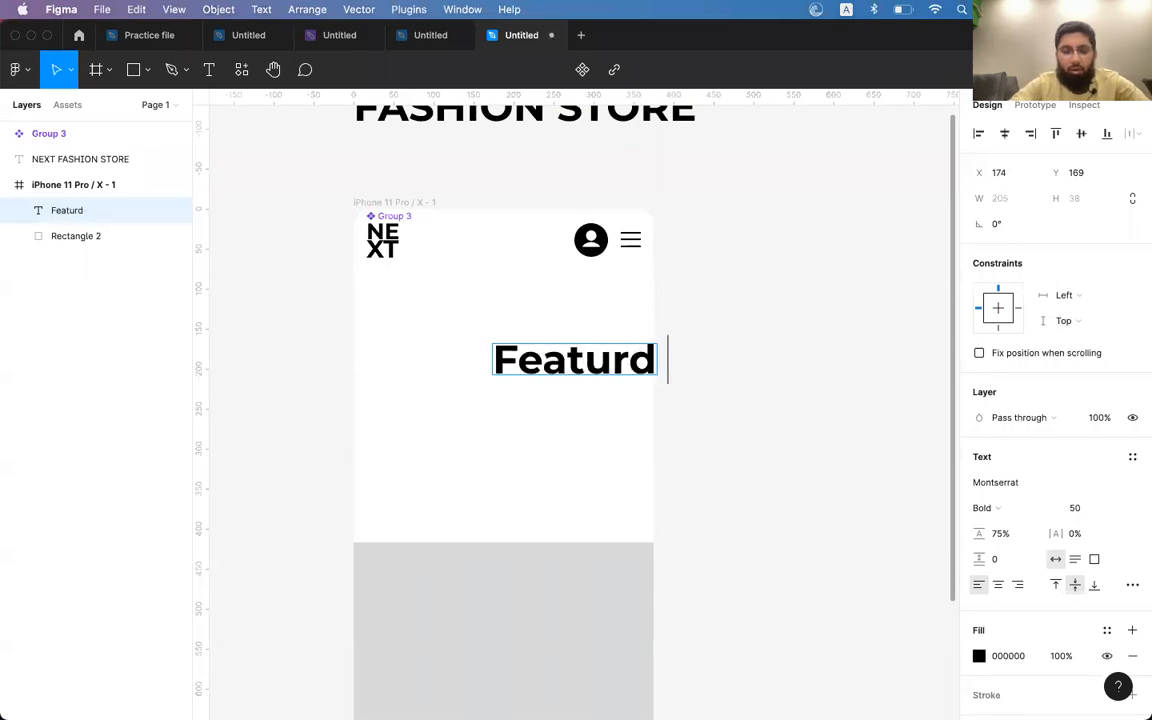
type("Imaged")
key("Escape")
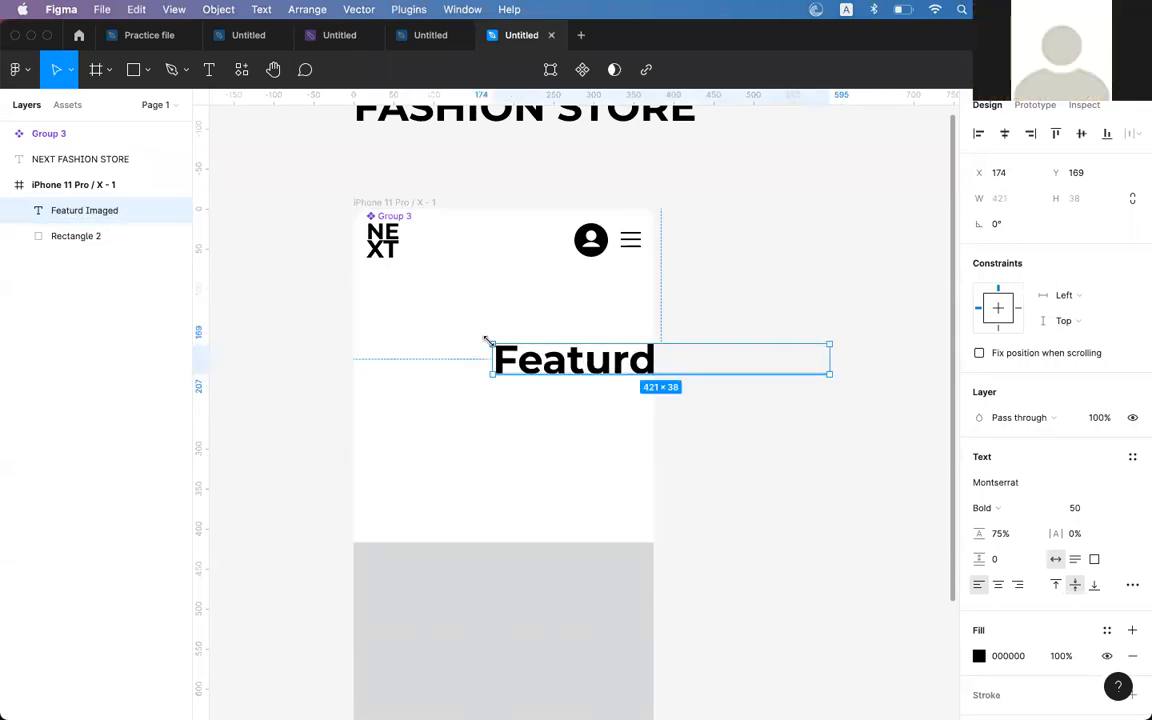
- Centre the text horizontally in the phone frame and break it into two lines, Featurd and Imaged
left_click(1004, 133)
double_click(490, 332)
left_click(498, 358)
key("Delete")
key("Return")
key("Escape")
- Reduce the font size of the two-line Featurd Imaged text to 16
key("super+shift+period")
key("super+shift+period")
key("super+shift+period")
key("super+shift+period")
key("super+shift+period")
key("super+shift+period")
key("super+shift+period")
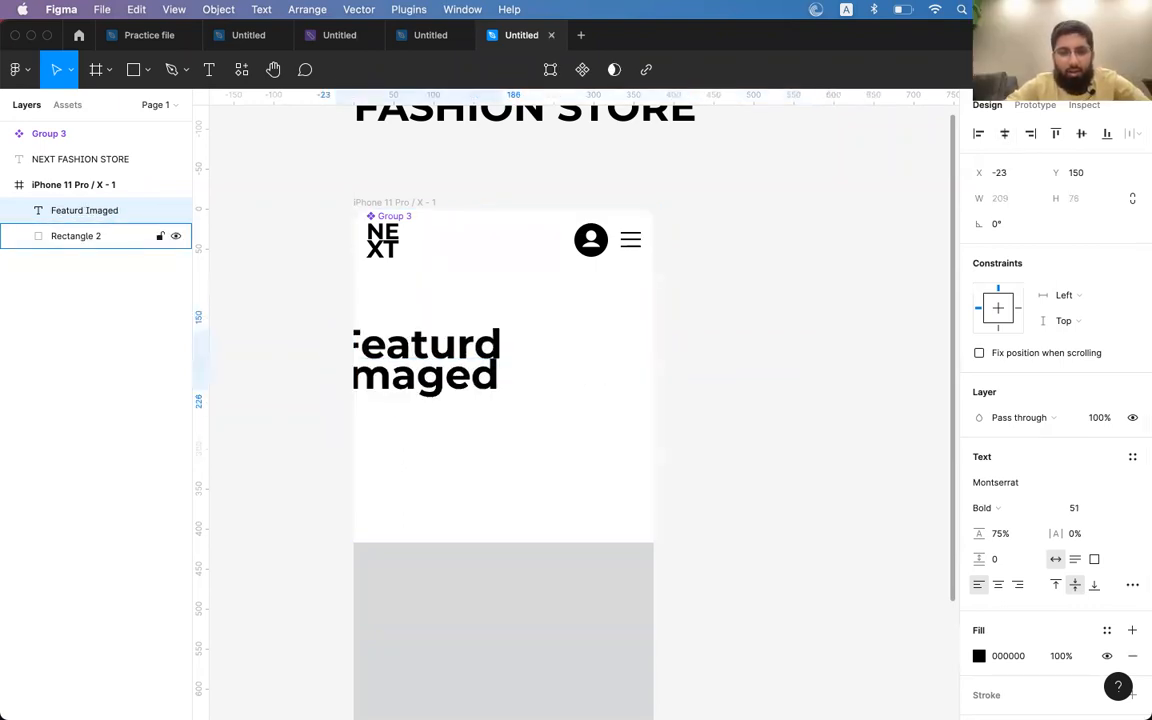
key("super+shift+comma")
key("super+shift+comma")
key("super+shift+comma")
key("super+shift+comma")
key("super+shift+comma")
key("super+shift+comma")
key("super+shift+comma")
key("super+shift+comma")
key("super+shift+comma")
key("super+shift+comma")
key("super+shift+comma")
key("super+shift+comma")
key("super+shift+comma")
key("super+shift+comma")
key("super+shift+comma")
key("super+shift+comma")
key("super+shift+comma")
key("super+shift+comma")
key("super+shift+comma")
key("super+shift+comma")
key("super+shift+comma")
key("super+shift+comma")
key("super+shift+comma")
key("super+shift+comma")
key("super+shift+comma")
key("super+shift+comma")
key("super+shift+comma")
key("super+shift+comma")
key("super+shift+comma")
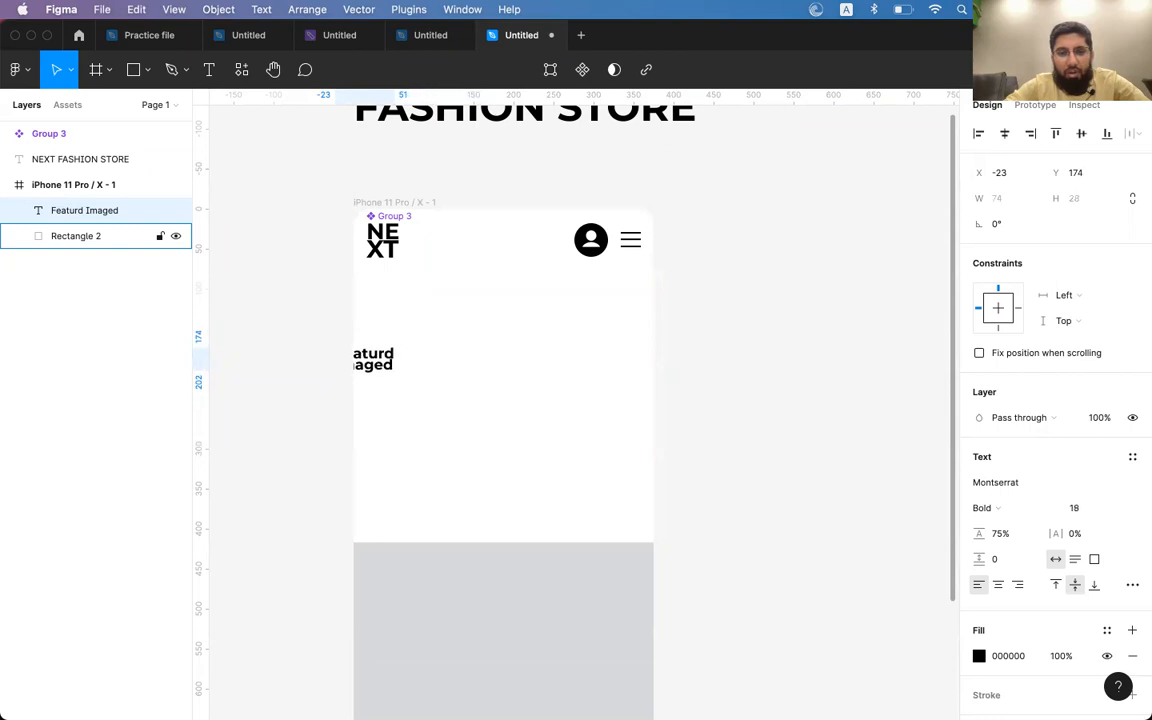
key("super+comma")
key("Escape")
- Move the Featurd Imaged text fully inside the phone frame and centre it horizontally with the white rectangle
left_click_drag(380, 362, 535, 365)
left_click(584, 334, "shift")
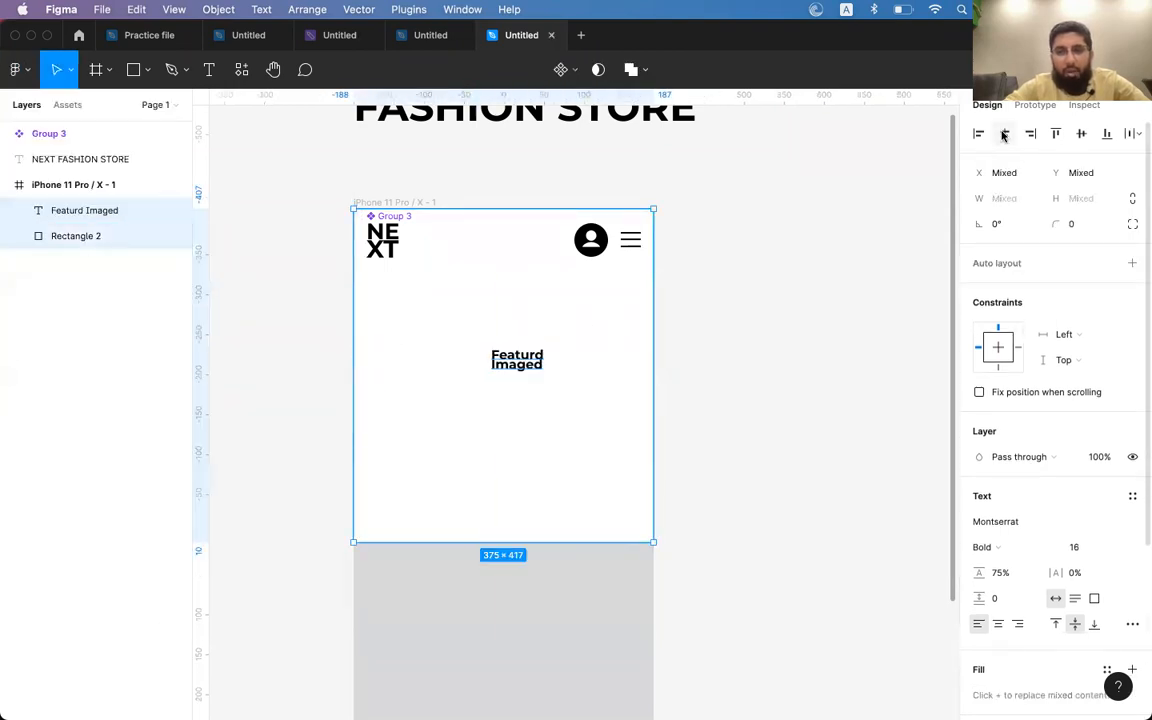
left_click(1005, 134)
left_click(754, 359)
- Increase the Featurd Imaged text's font size to 28 and centre it horizontally in the phone frame
left_click(514, 361)
key("super+shift+period")
key("super+shift+period")
key("super+shift+period")
key("super+shift+period")
key("super+shift+period")
key("super+shift+period")
key("super+shift+period")
key("super+shift+period")
key("super+shift+period")
key("super+shift+period")
key("super+shift+period")
key("super+shift+period")
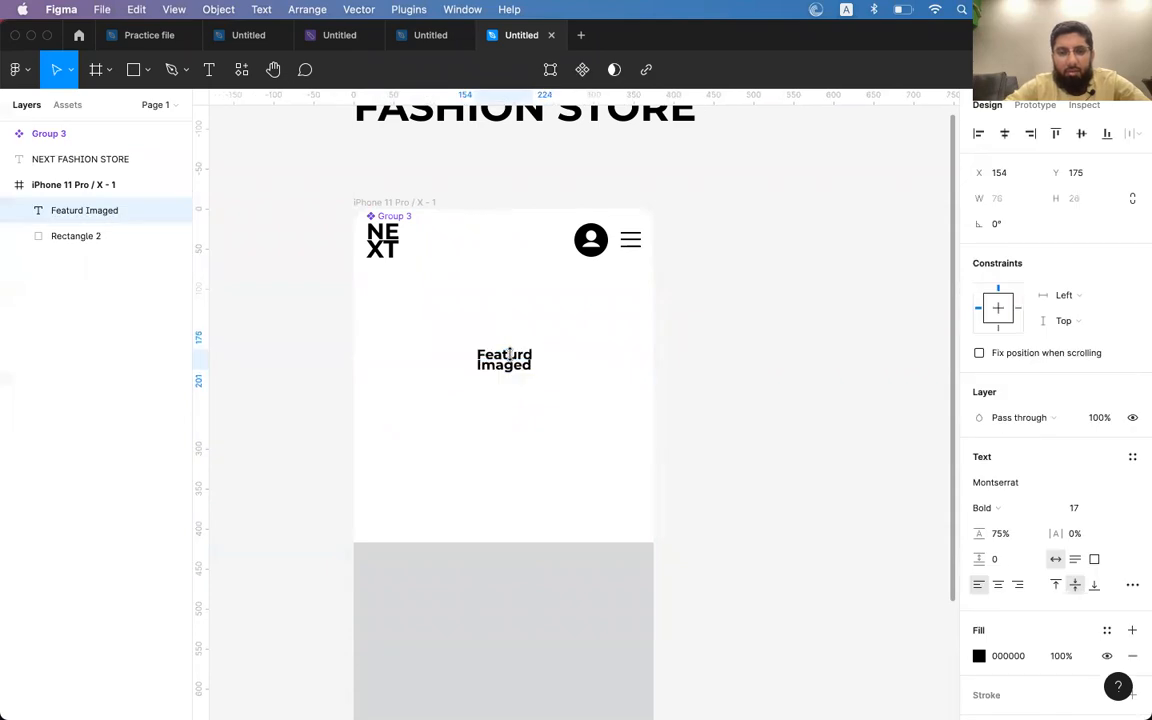
left_click(1005, 134)
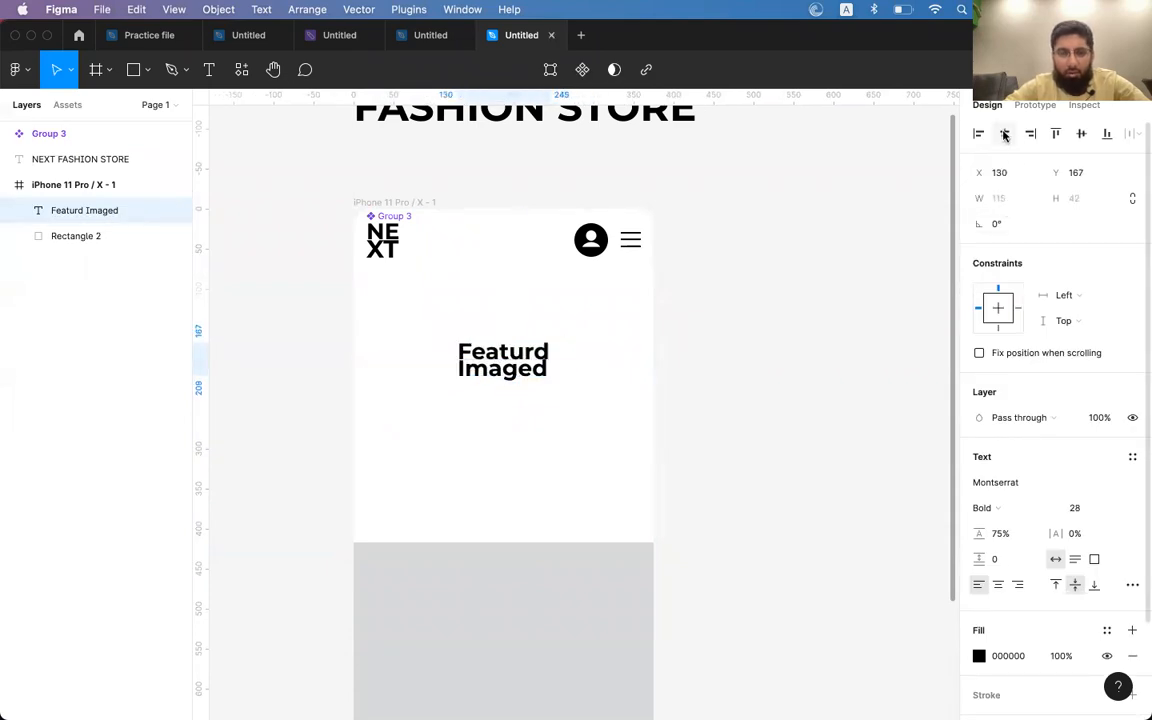
- Centre-align the two text lines, set their line height to 106%, and move the text down to Y 172
left_click(997, 585)
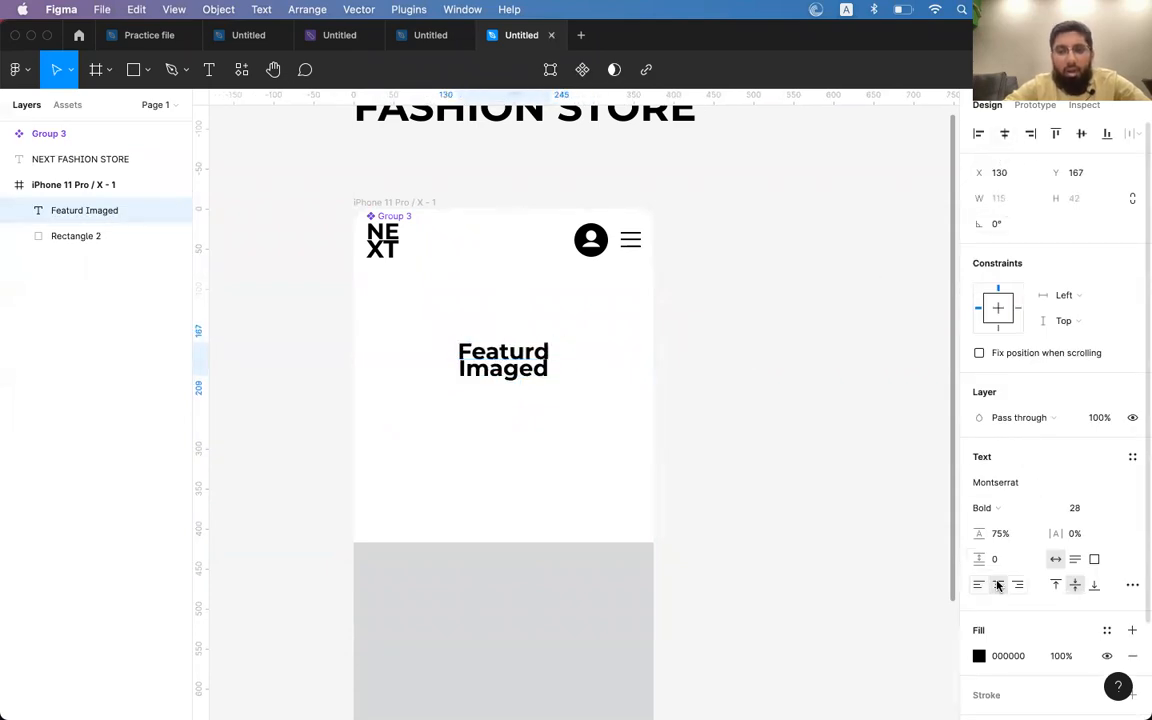
left_click(1076, 584)
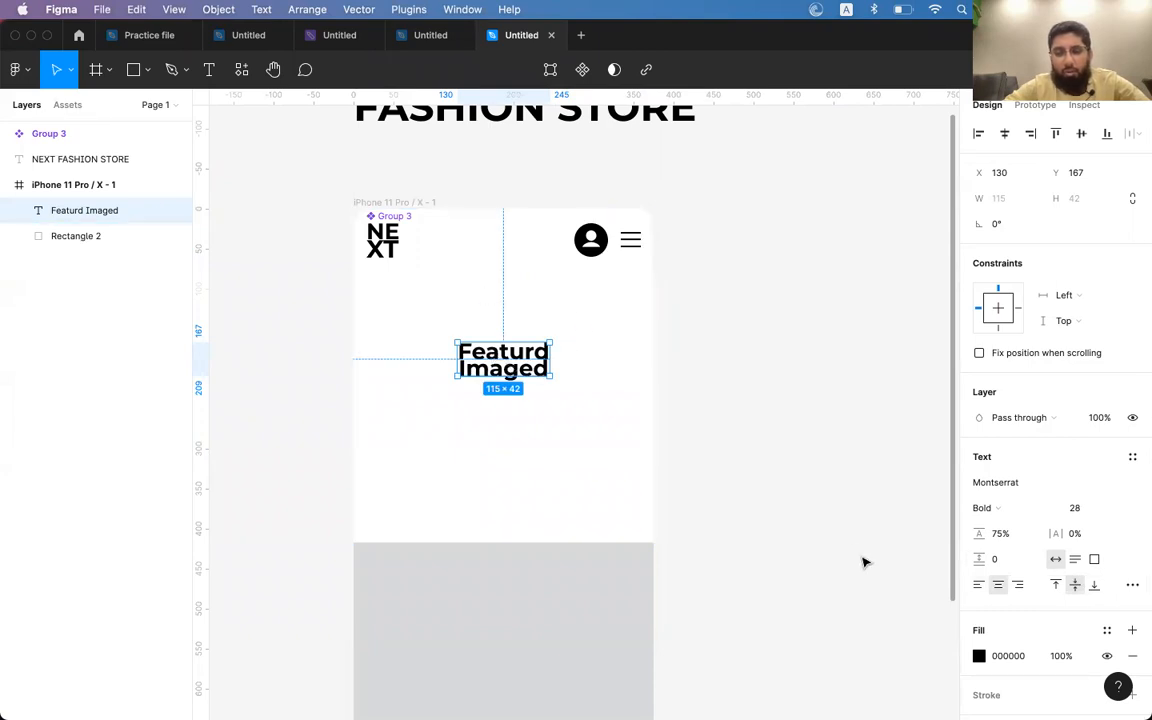
left_click_drag(980, 533, 1023, 535)
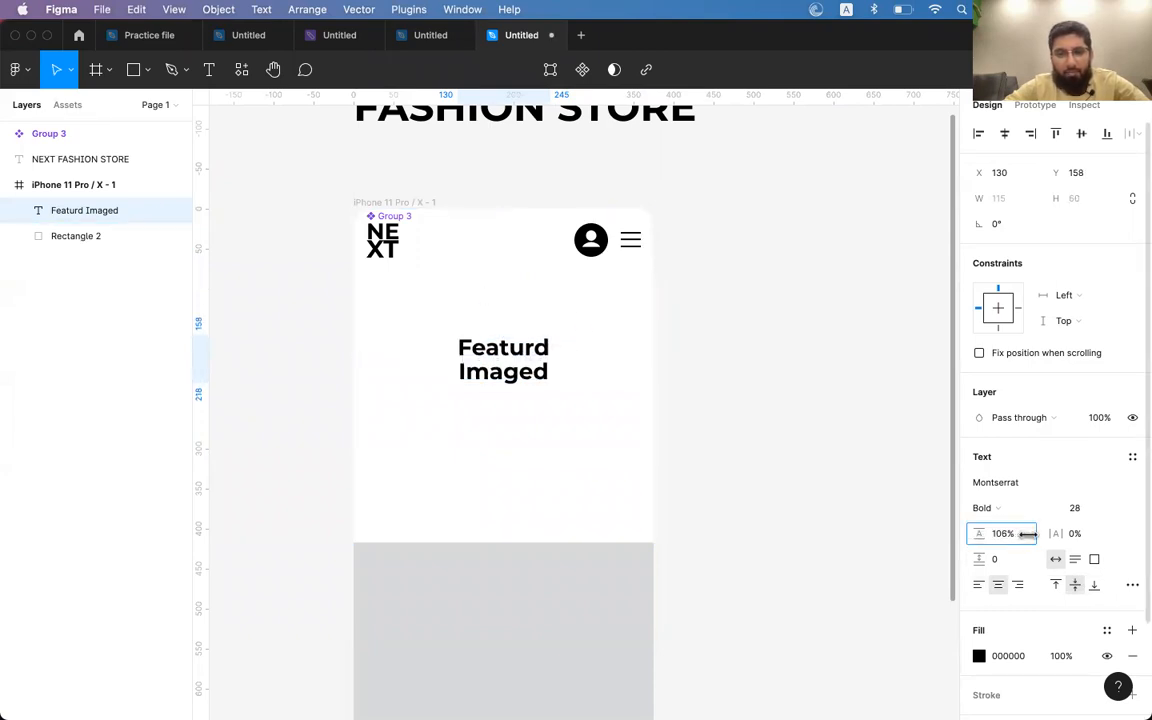
left_click_drag(511, 362, 511, 371)
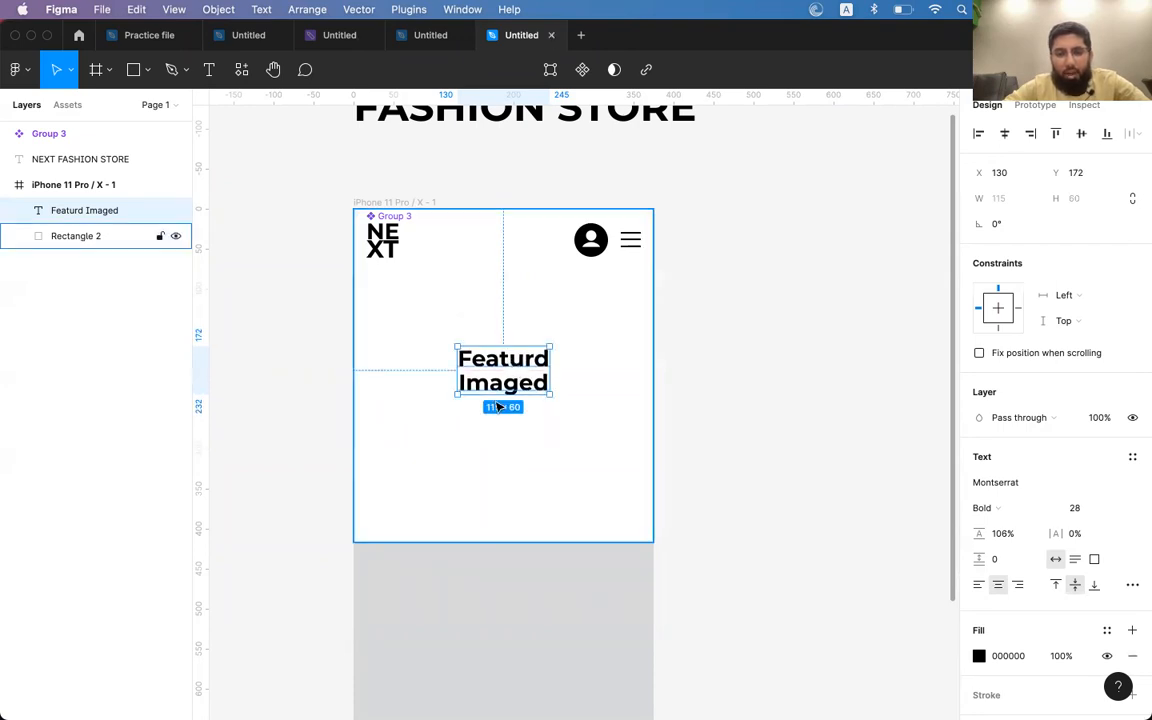
- Shorten the white rectangle to a height of 380 and nudge the Featurd Imaged text up by 10
left_click(489, 494)
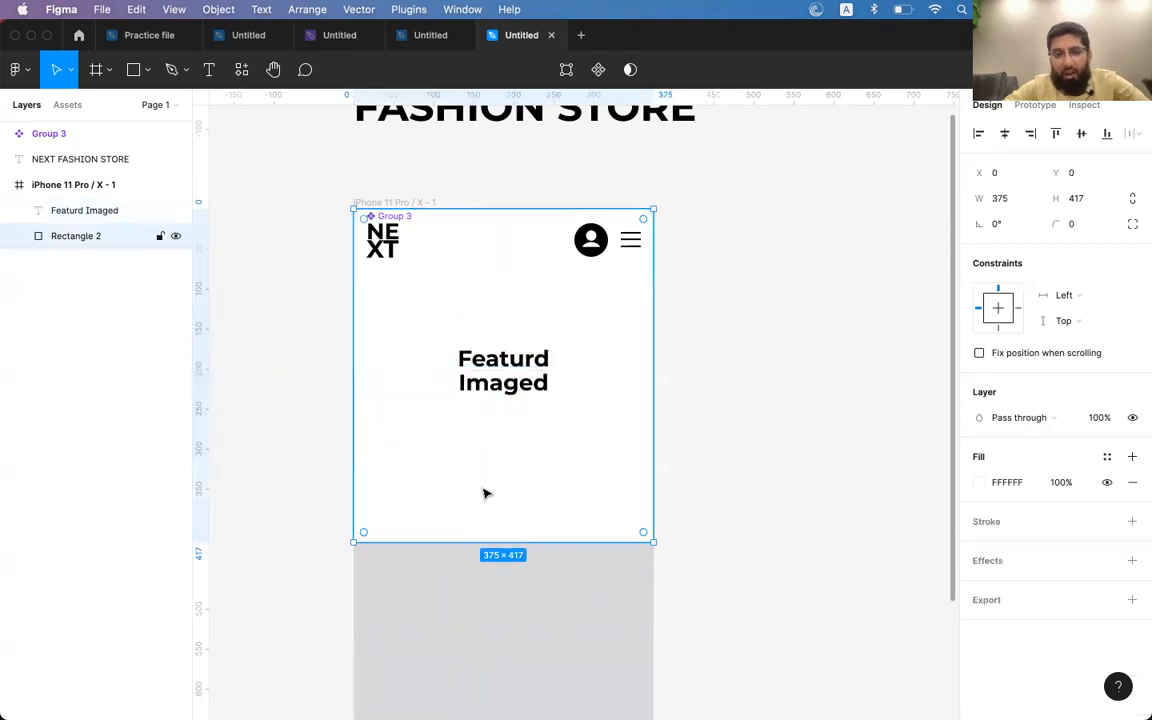
left_click_drag(483, 540, 487, 512)
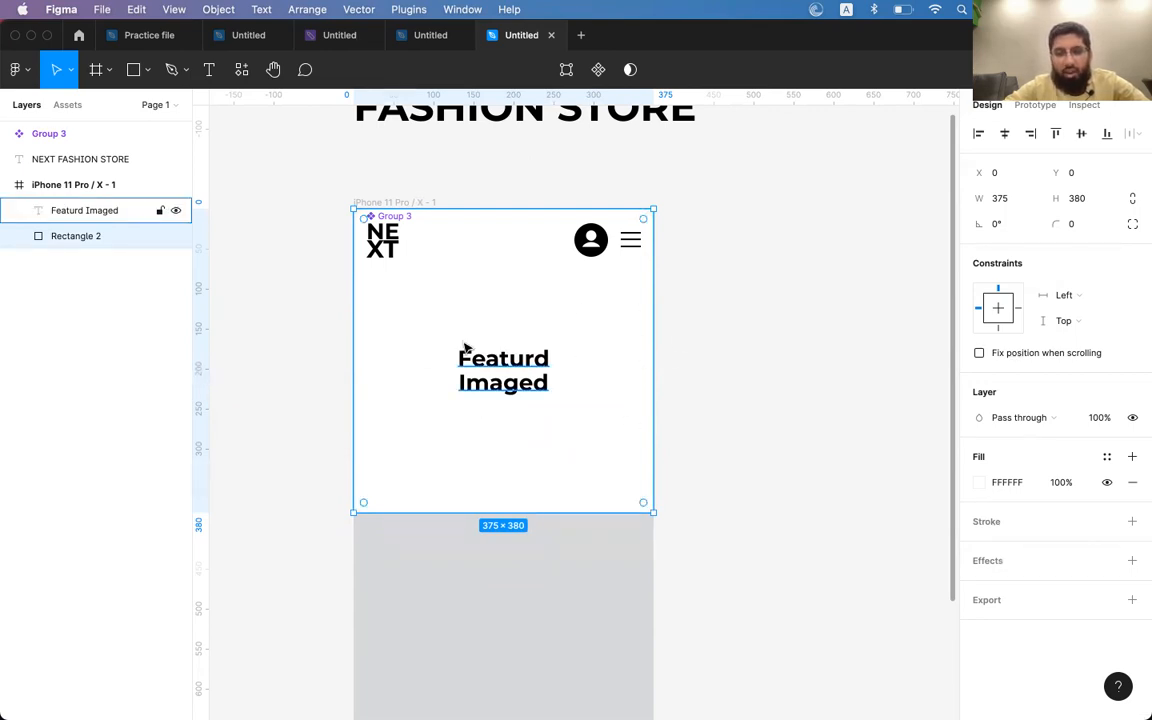
left_click(516, 368)
key("shift+Up")
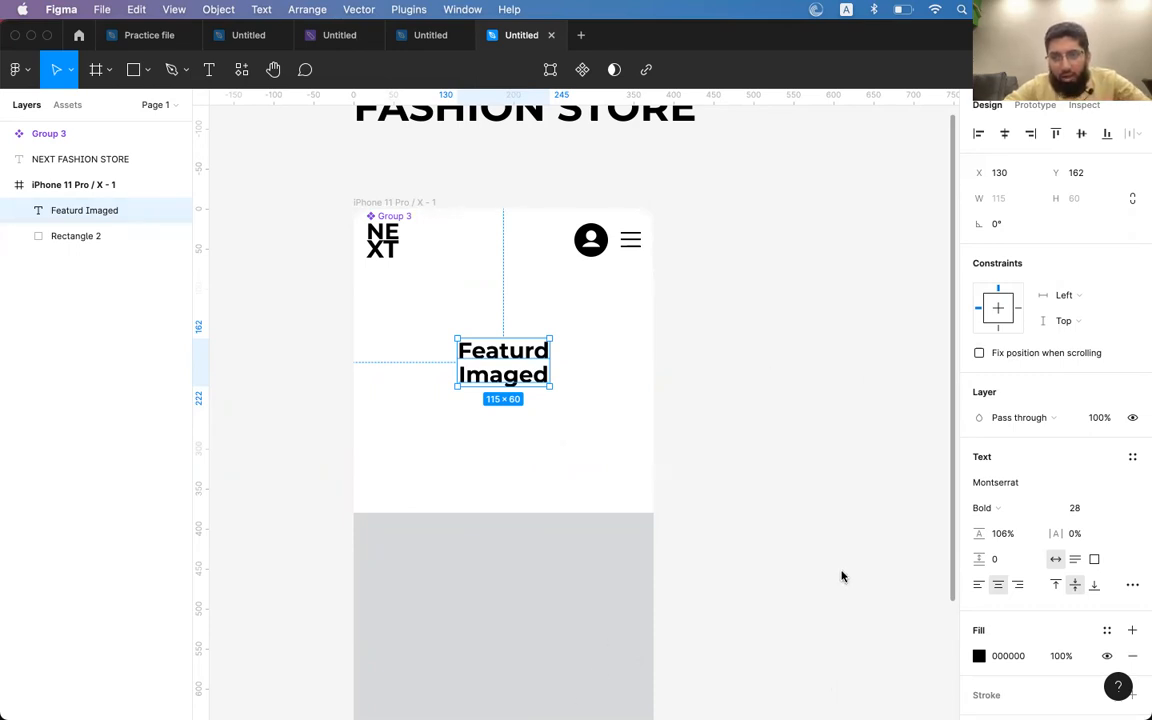
- Search the Icofont icon library in Chrome for "batt", and return to Figma
key("super+Tab")
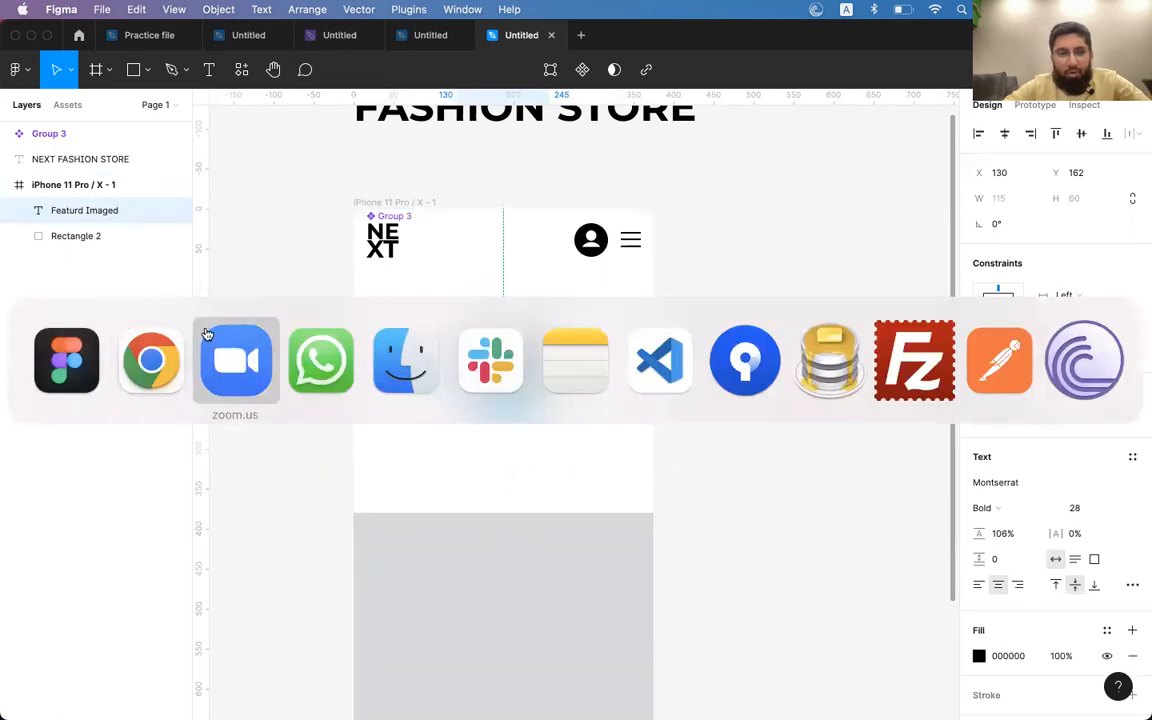
left_click(381, 305)
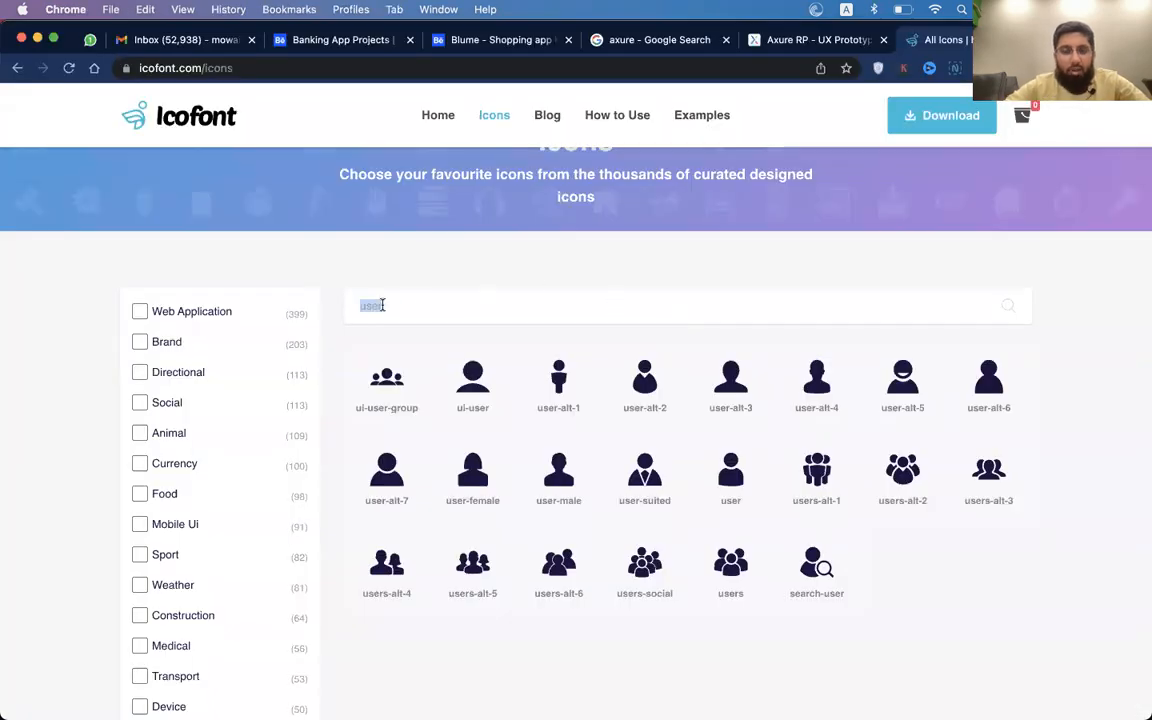
type("batt")
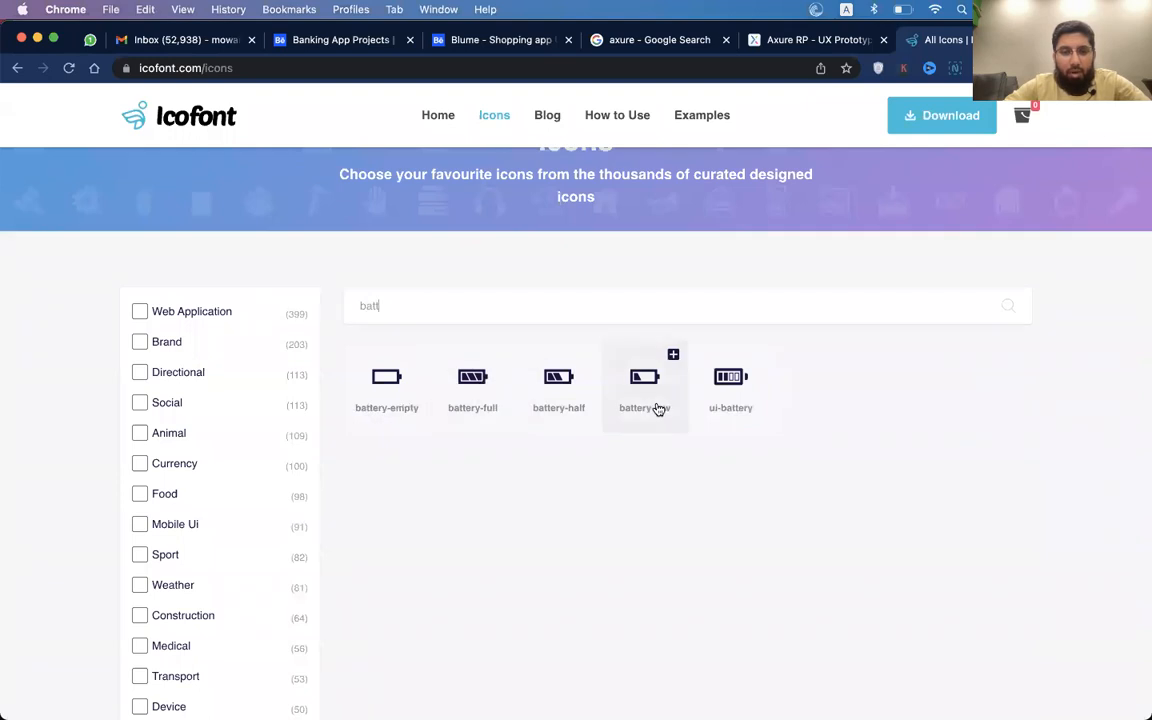
scroll(658, 409, "down", 3)
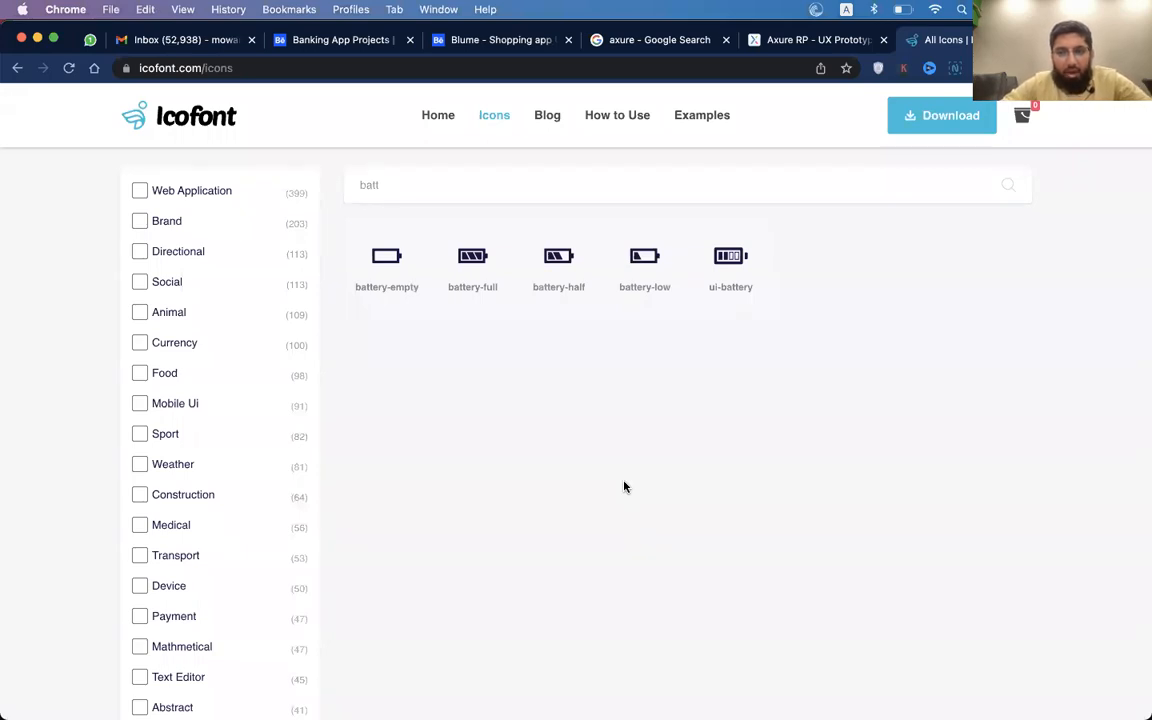
key("super+Tab")
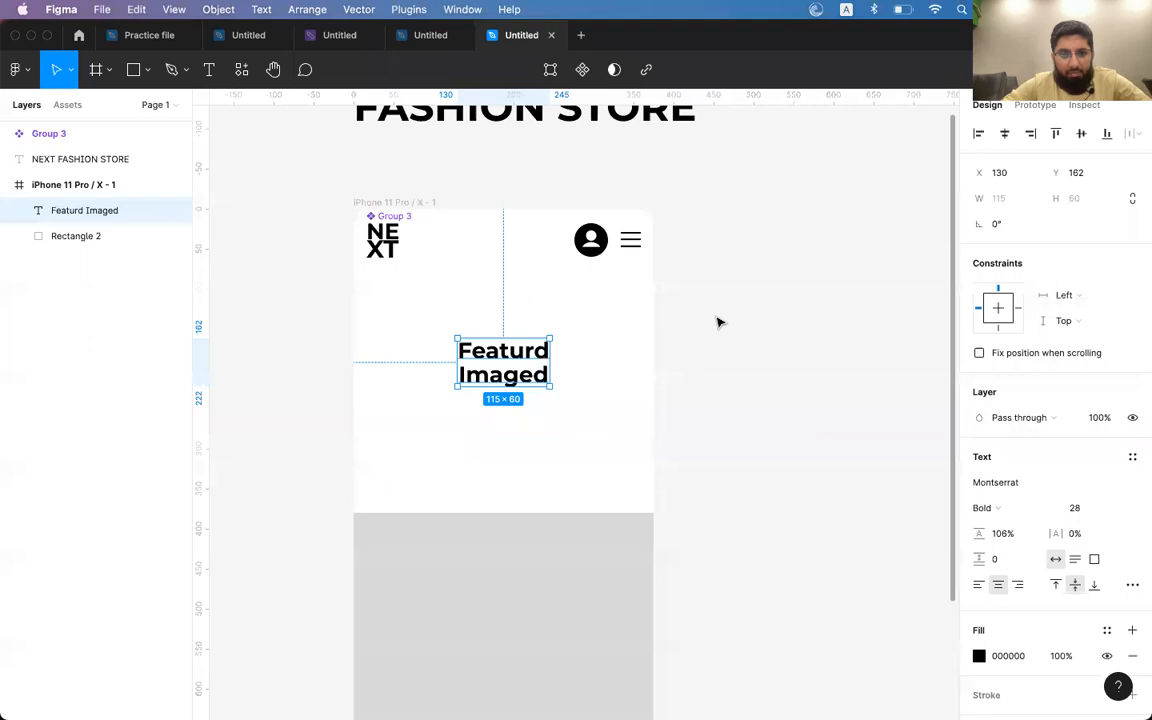
- Try 40% opacity on the Featurd Imaged text, and restore it to 100%
left_click(718, 322)
left_click(472, 372)
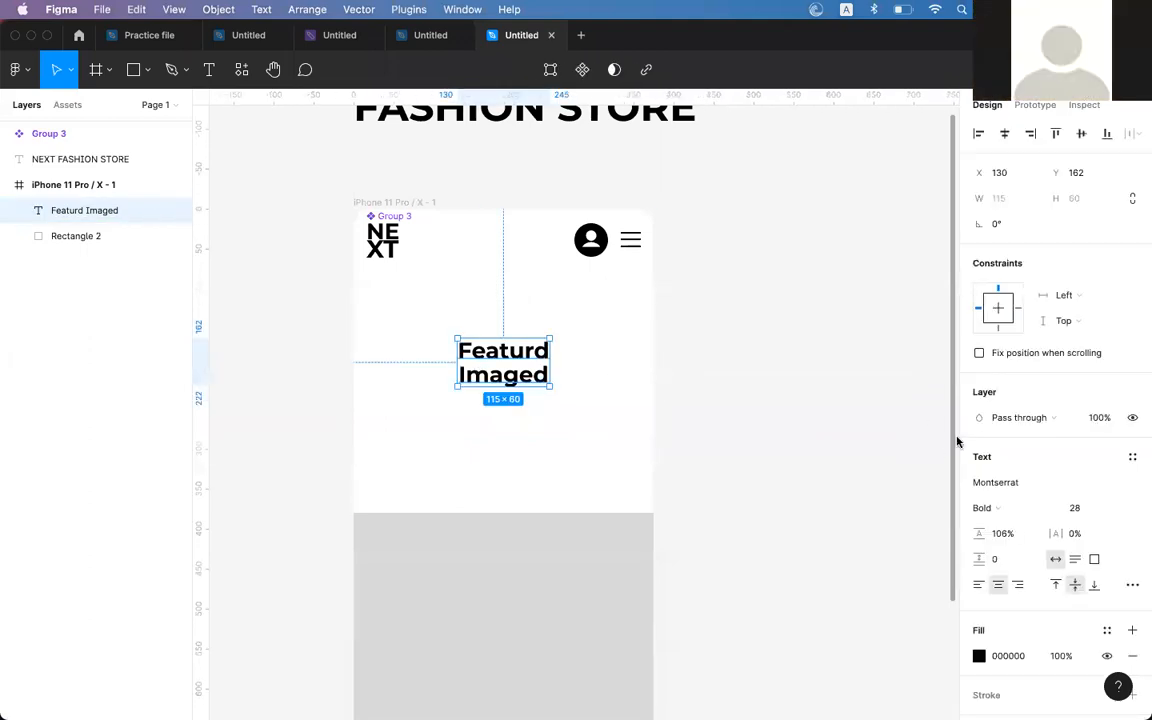
left_click(744, 387)
left_click(480, 378)
key("4")
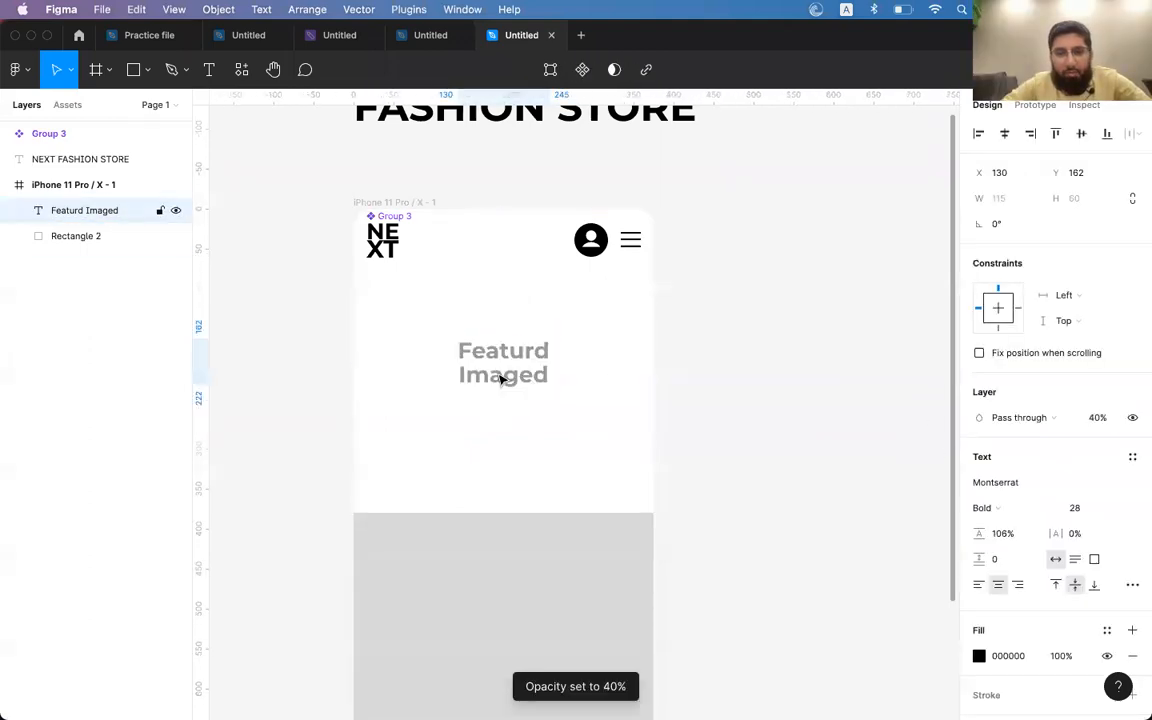
key("0")
- Set the Featurd Imaged text's fill colour to light grey, D0D0D0
scroll(1016, 501, "down", 2)
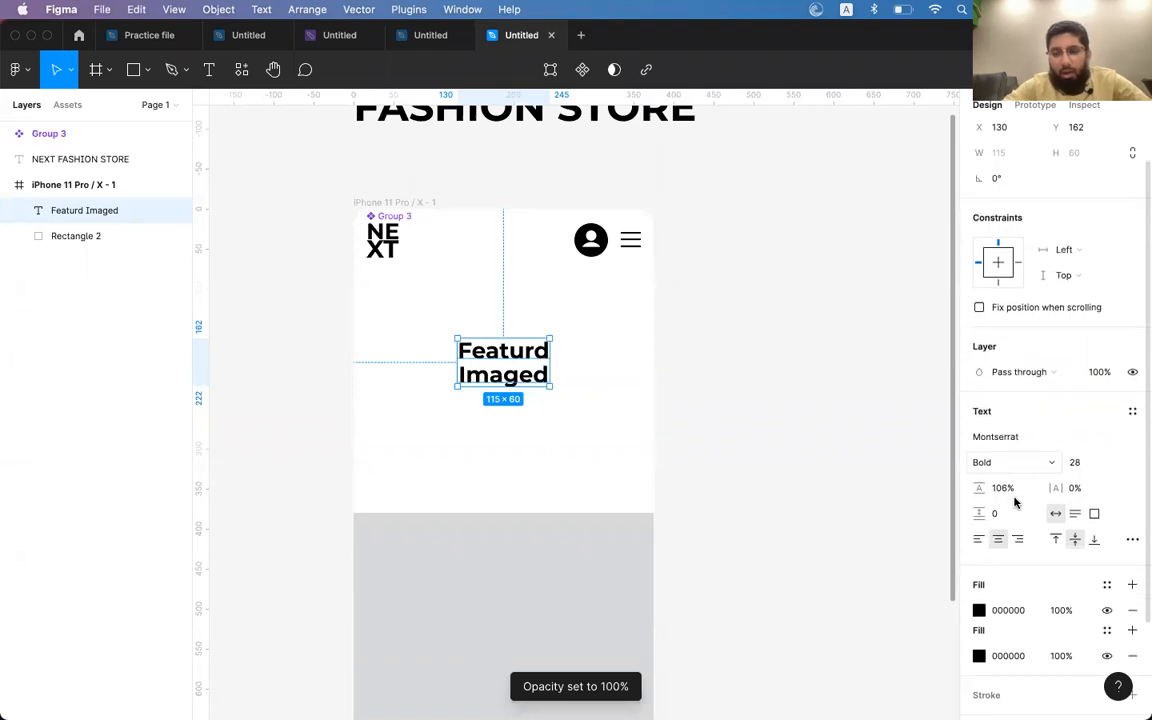
left_click(979, 562)
left_click_drag(830, 400, 766, 367)
left_click(702, 373)
left_click(494, 369)
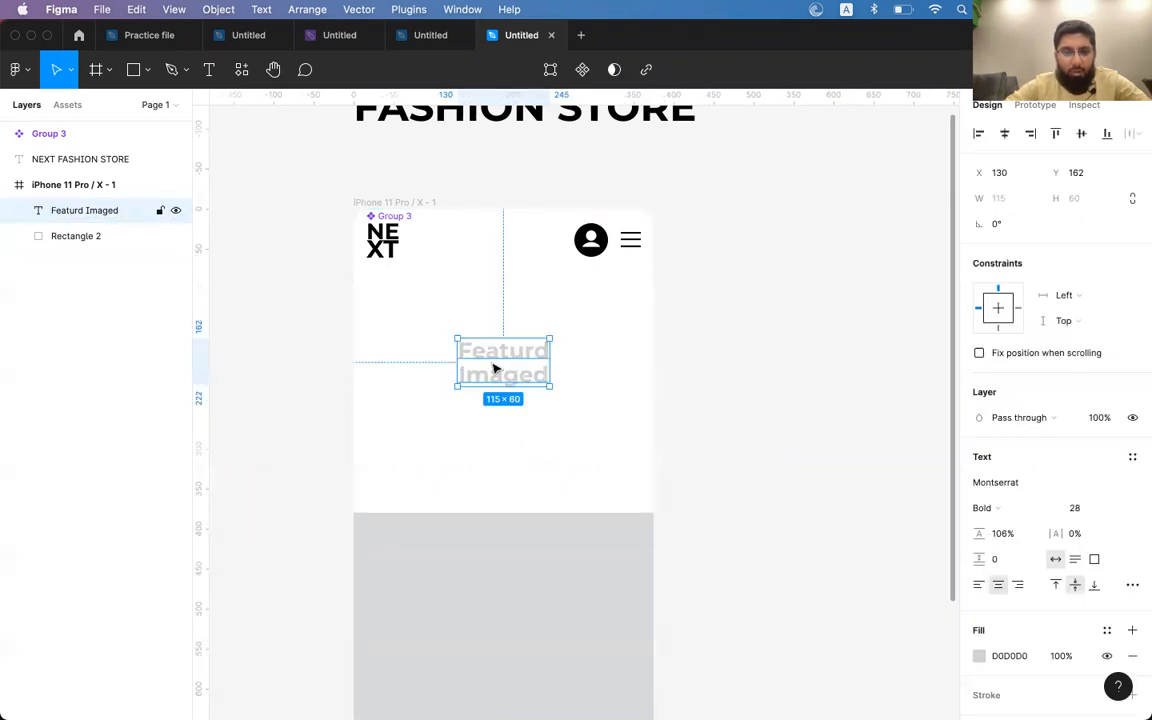
- Change the Featurd Imaged text's font weight to Regular and reduce its size to 23
scroll(1060, 445, "down", 3)
left_click(985, 431)
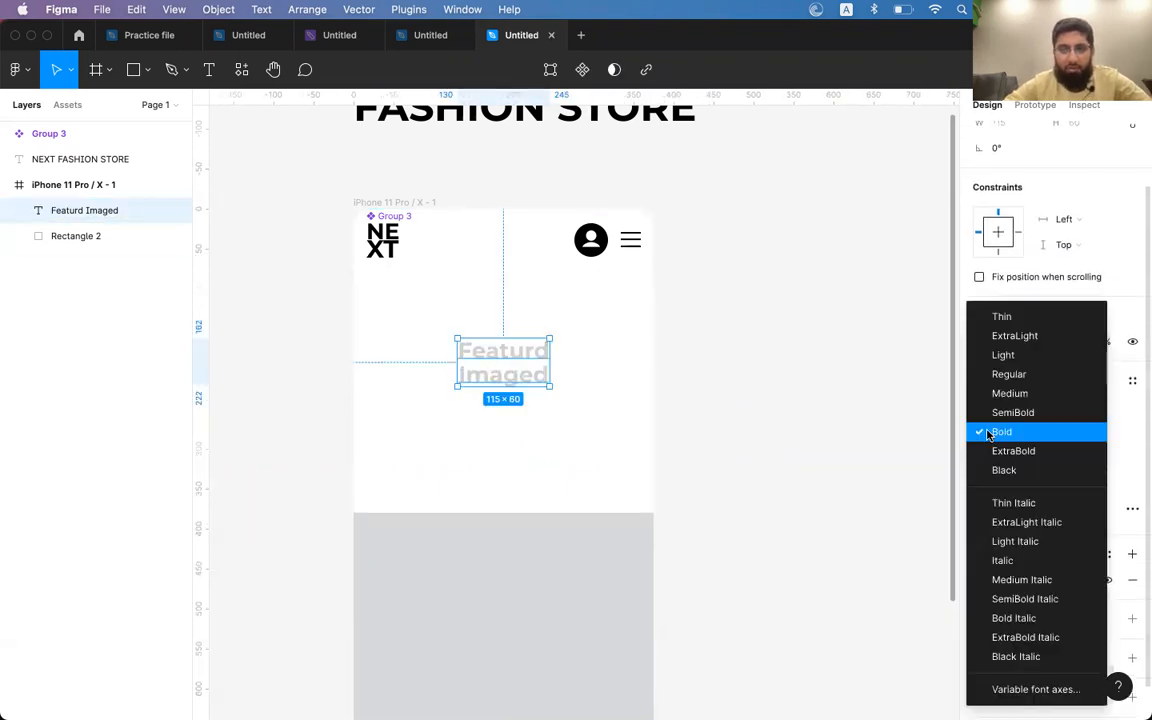
left_click(1014, 375)
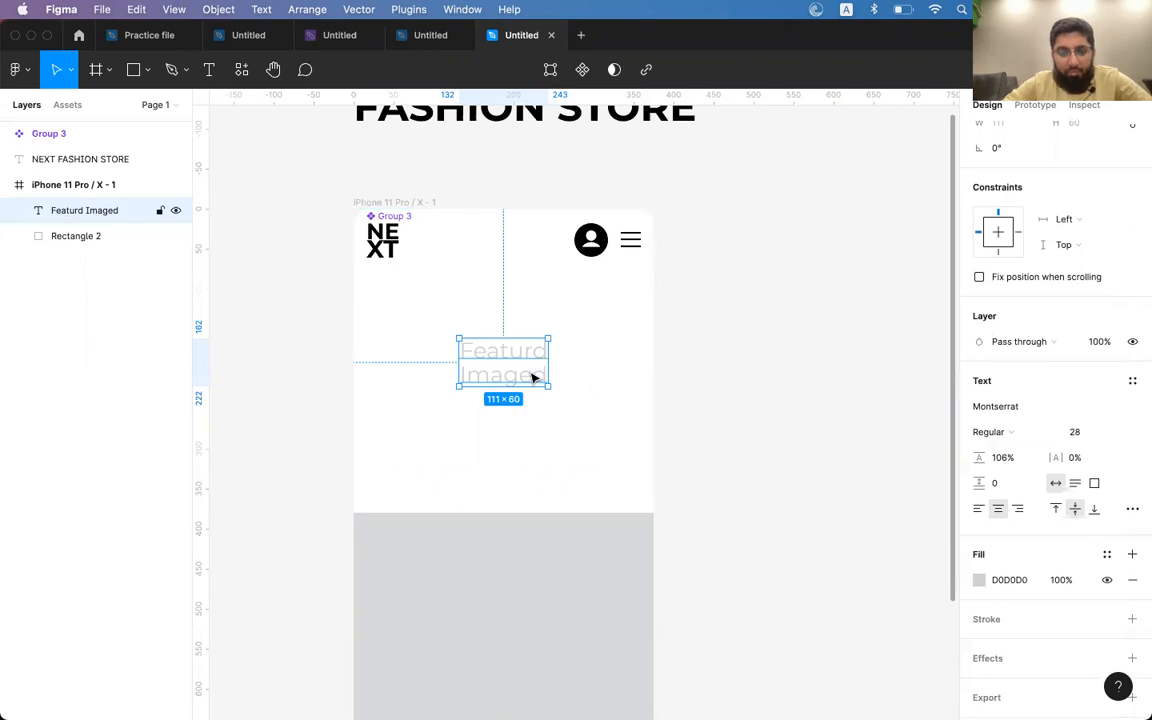
key("super+shift+comma")
key("super+shift+comma")
key("super+shift+comma")
key("super+shift+comma")
key("super+shift+comma")
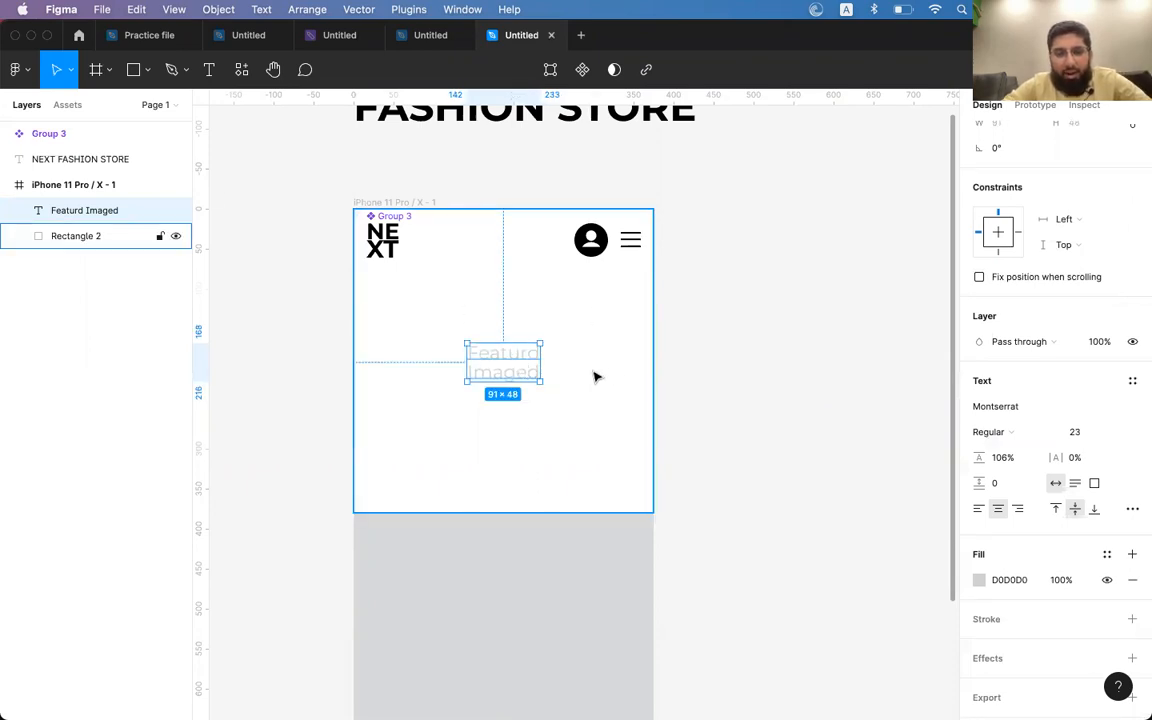
left_click(533, 435)
left_click(763, 315)
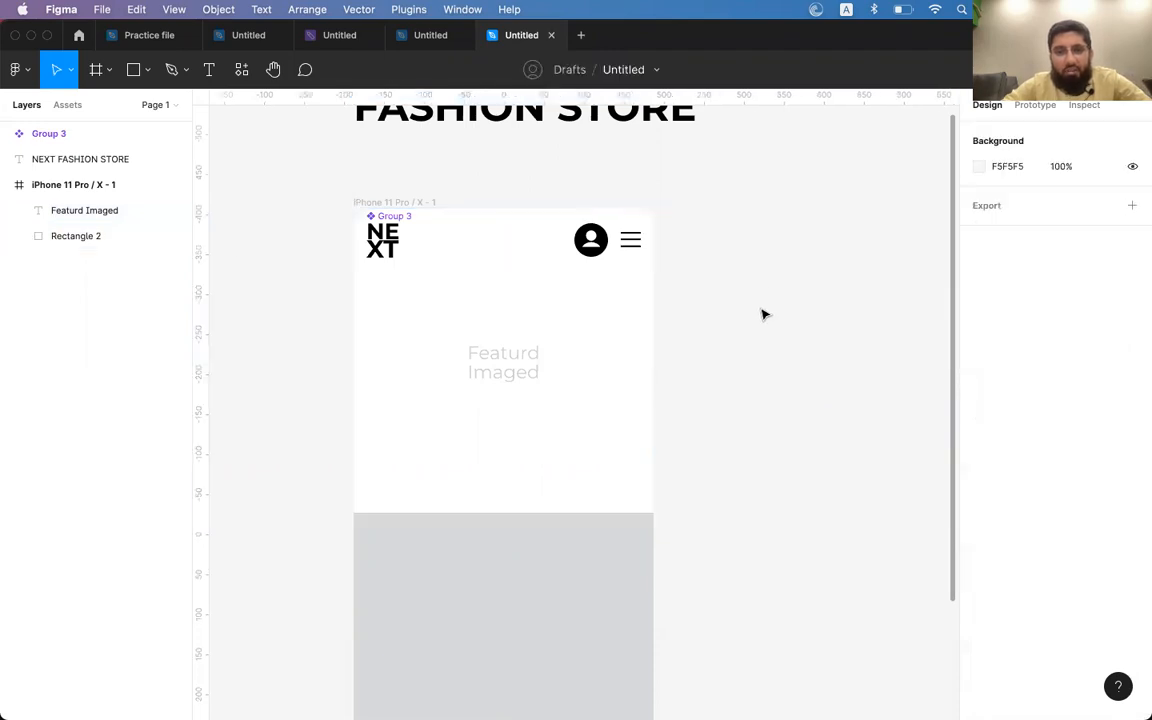
left_click(625, 347)
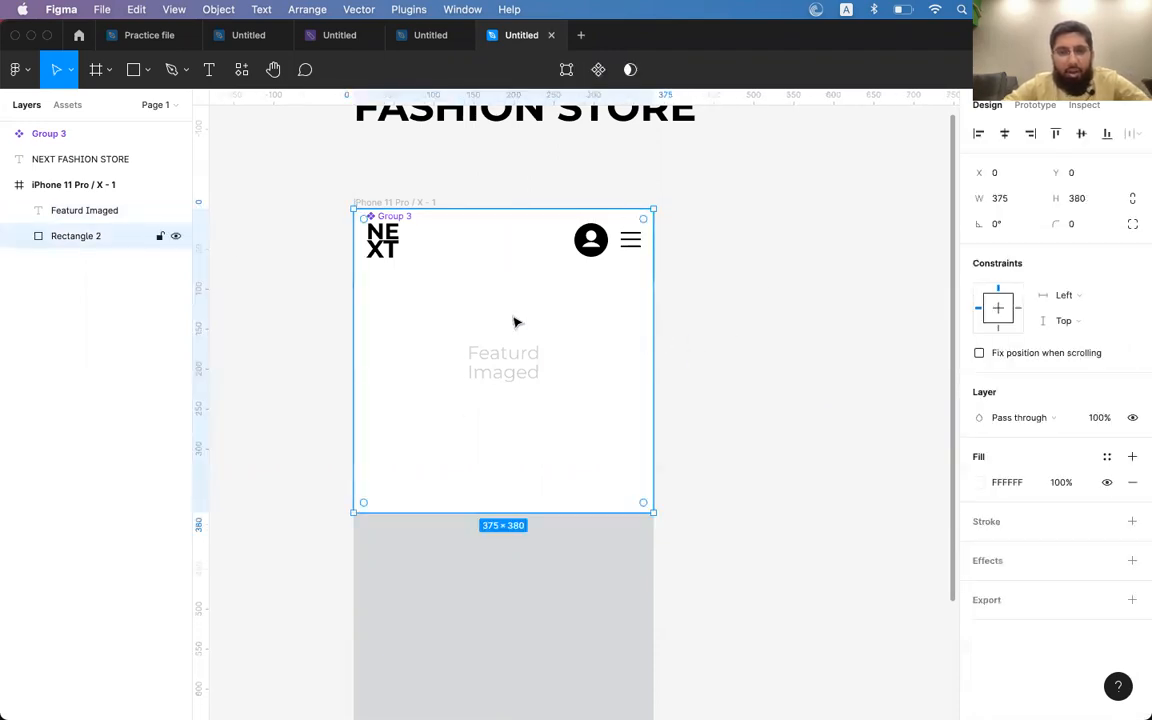
left_click(496, 378)
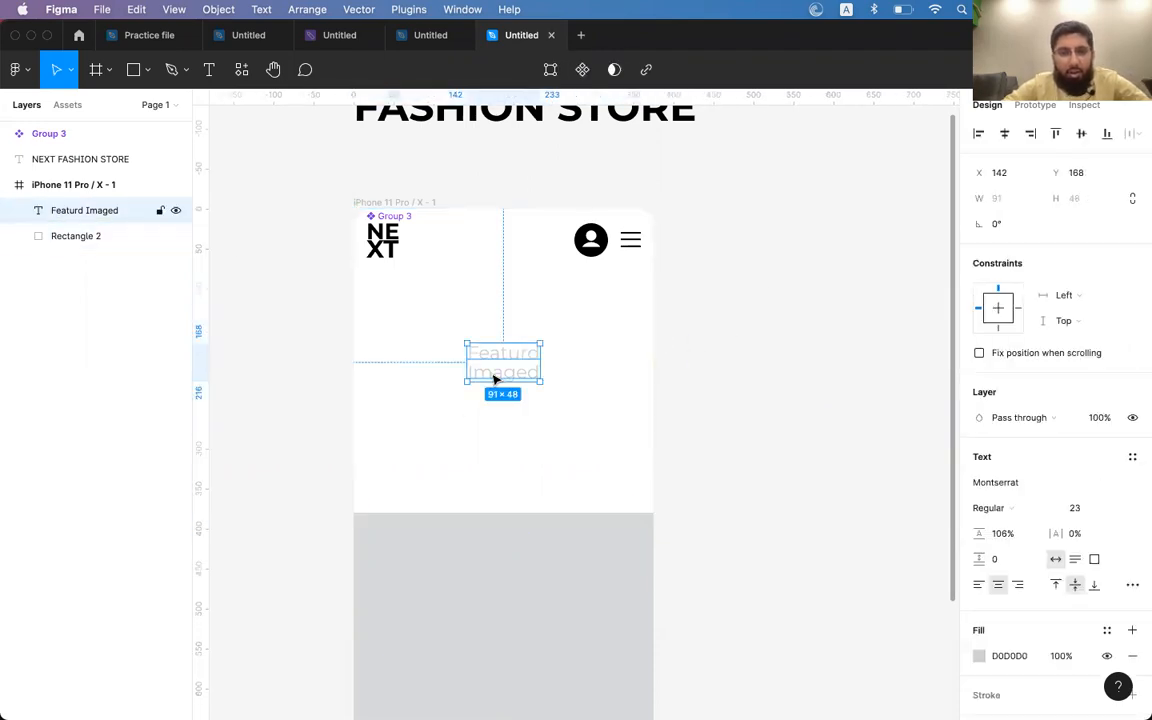
- Draw a square about 13 × 13 below the Featurd Imaged text and set both its constraints to Center
left_click(134, 72)
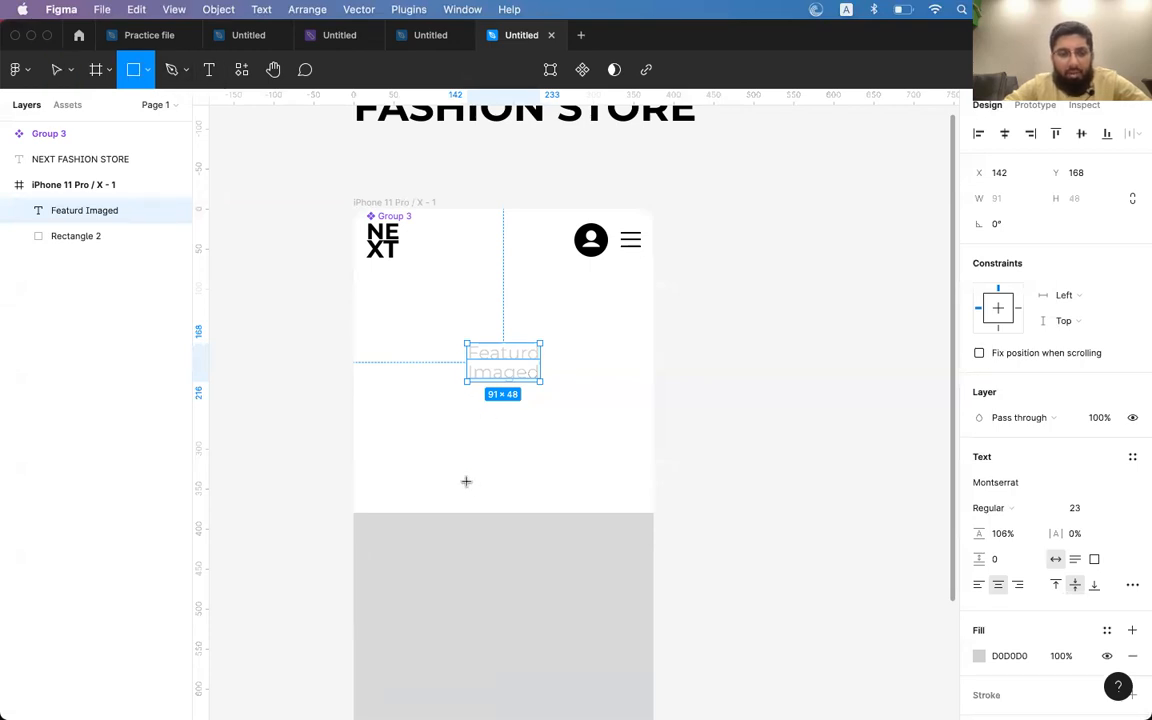
left_click_drag(461, 476, 468, 486)
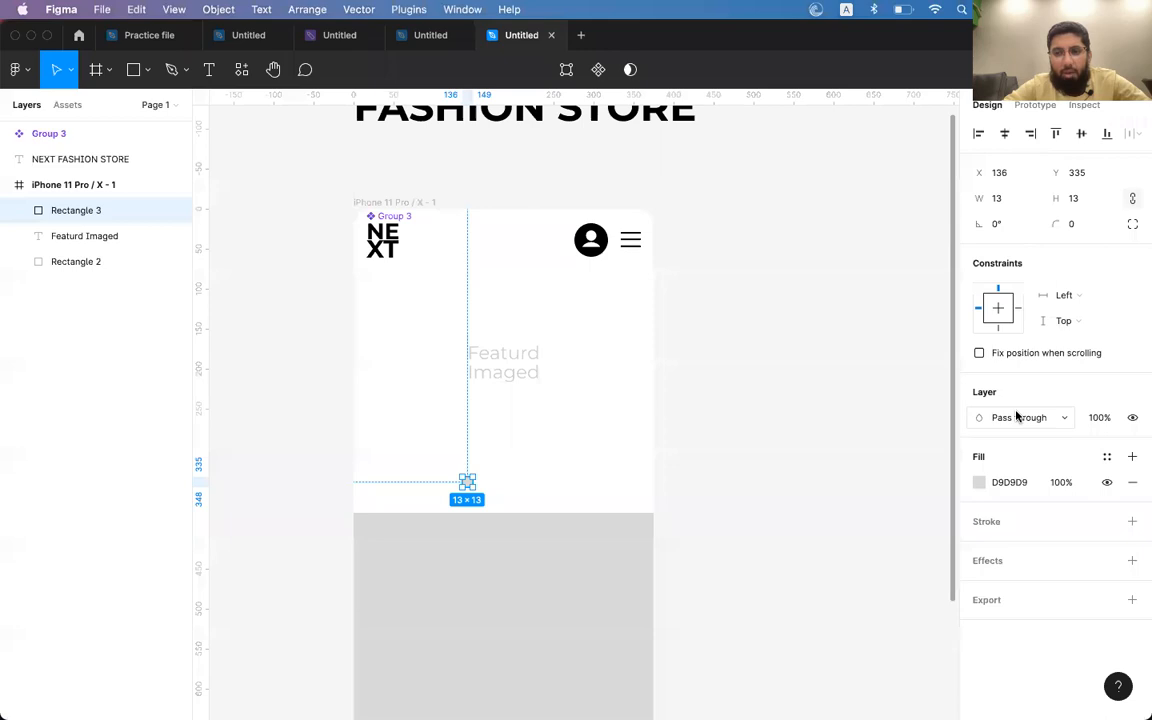
left_click(1001, 309)
left_click(997, 309)
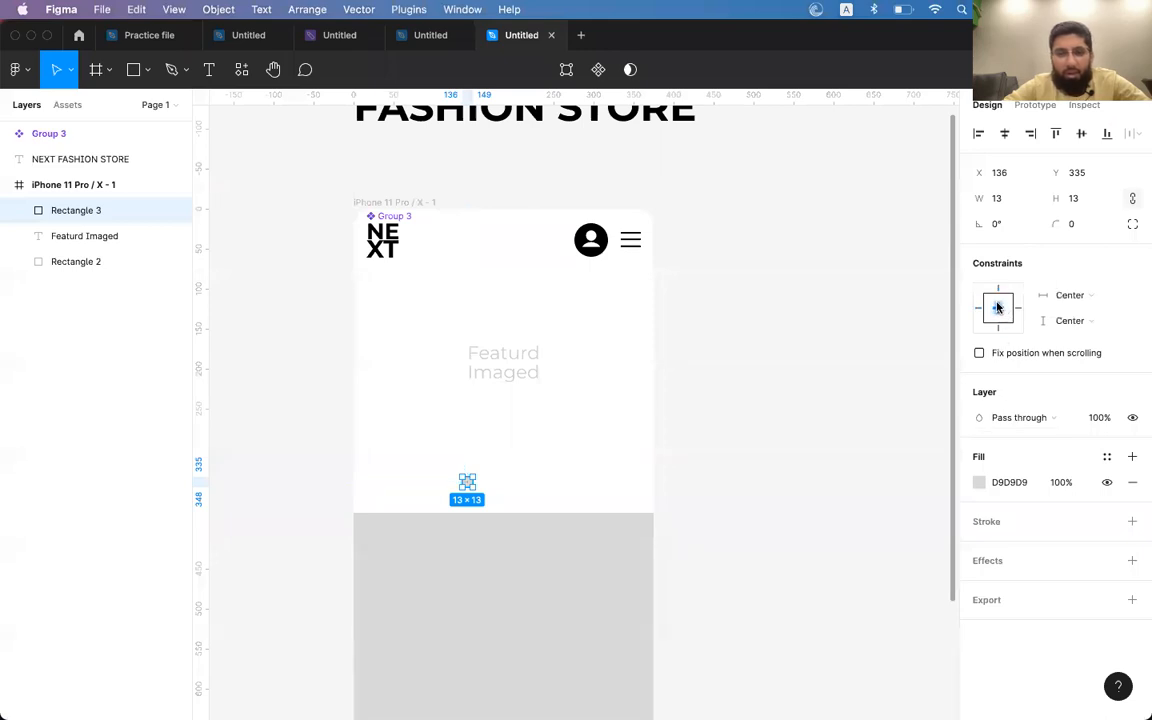
- Delete the small square below the Featurd Imaged text and draw a circle about 11 × 11 there instead
left_click(1081, 226)
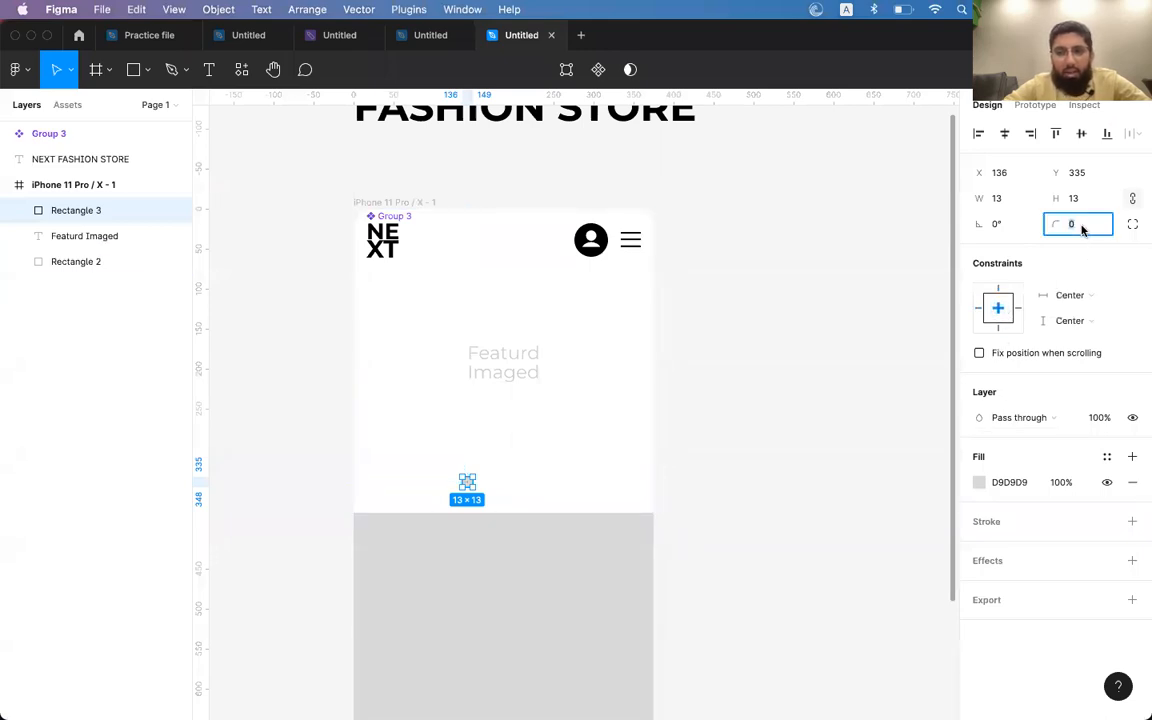
key("Return")
key("Delete")
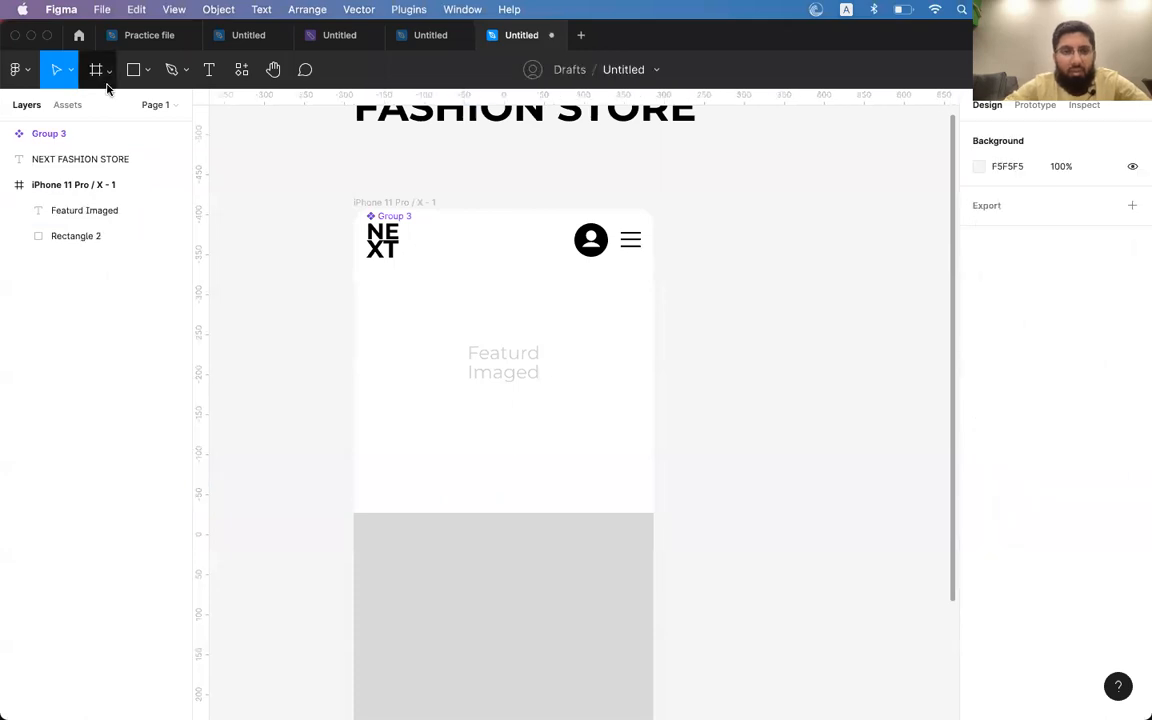
left_click(145, 70)
left_click(125, 162)
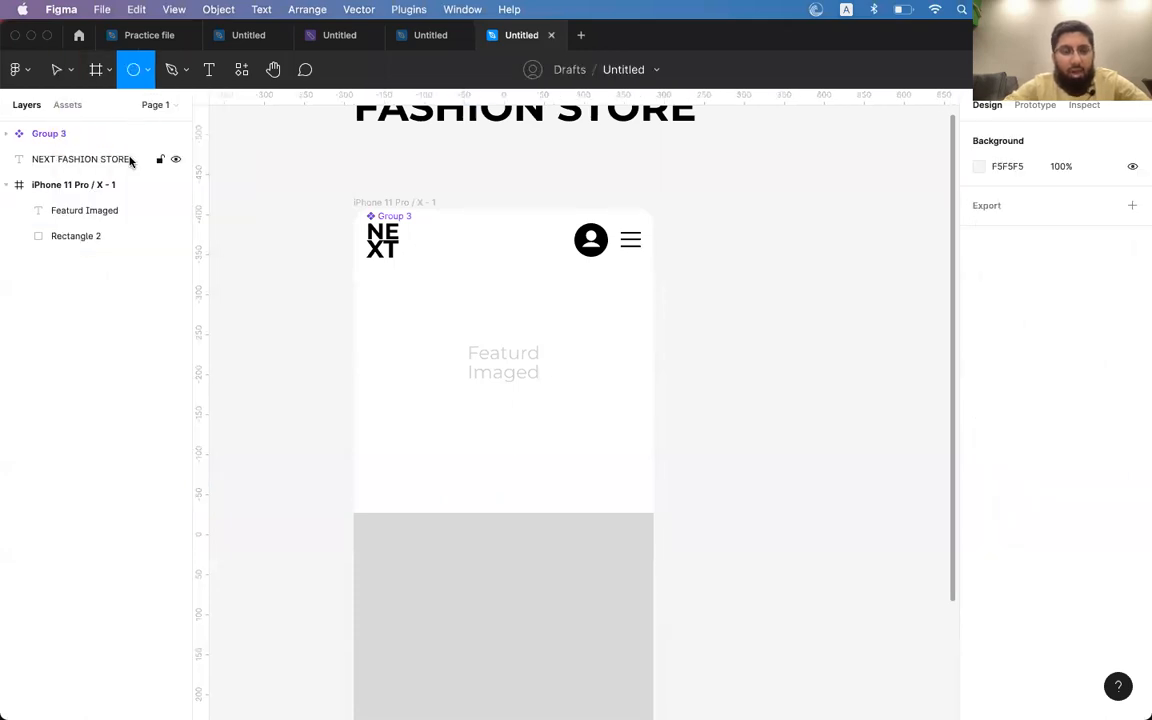
left_click_drag(477, 480, 485, 482)
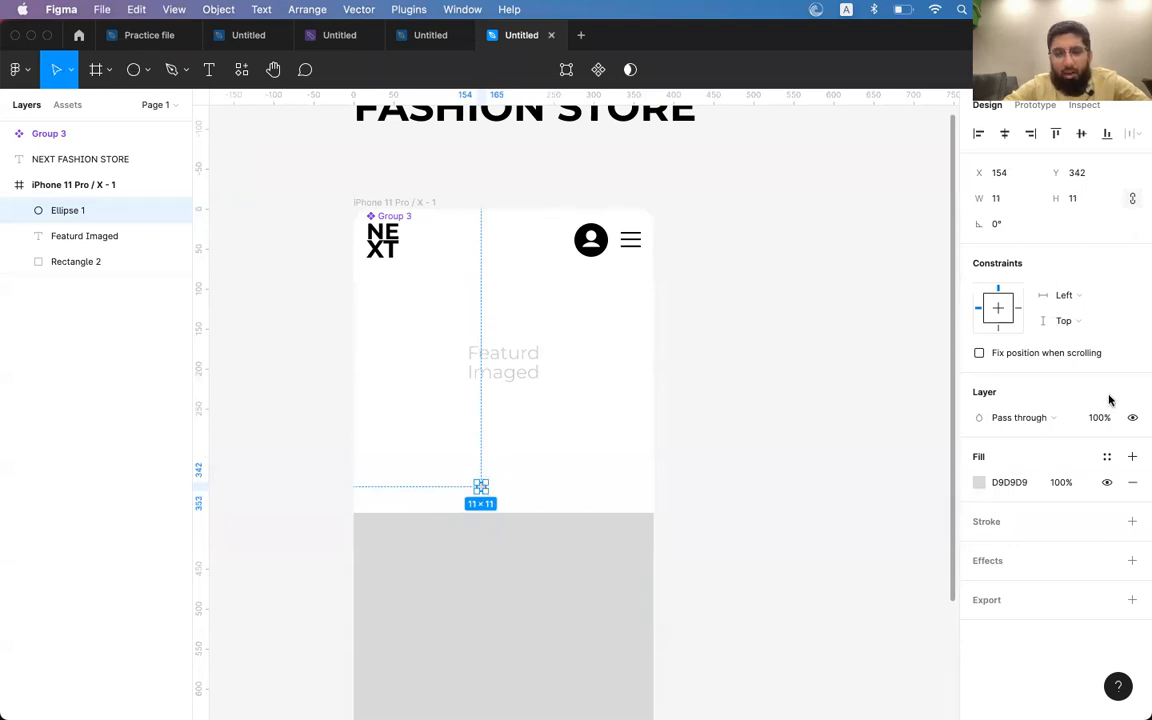
- Fill the small circle with the black, 000000, sampled from the profile icon
key("i")
left_click(599, 236)
left_click(833, 407)
left_click(482, 487)
- Duplicate the black circle three times to its right, making an evenly spaced row of four with gaps of 6
scroll(484, 490, "up", 5)
scroll(485, 492, "down", 1)
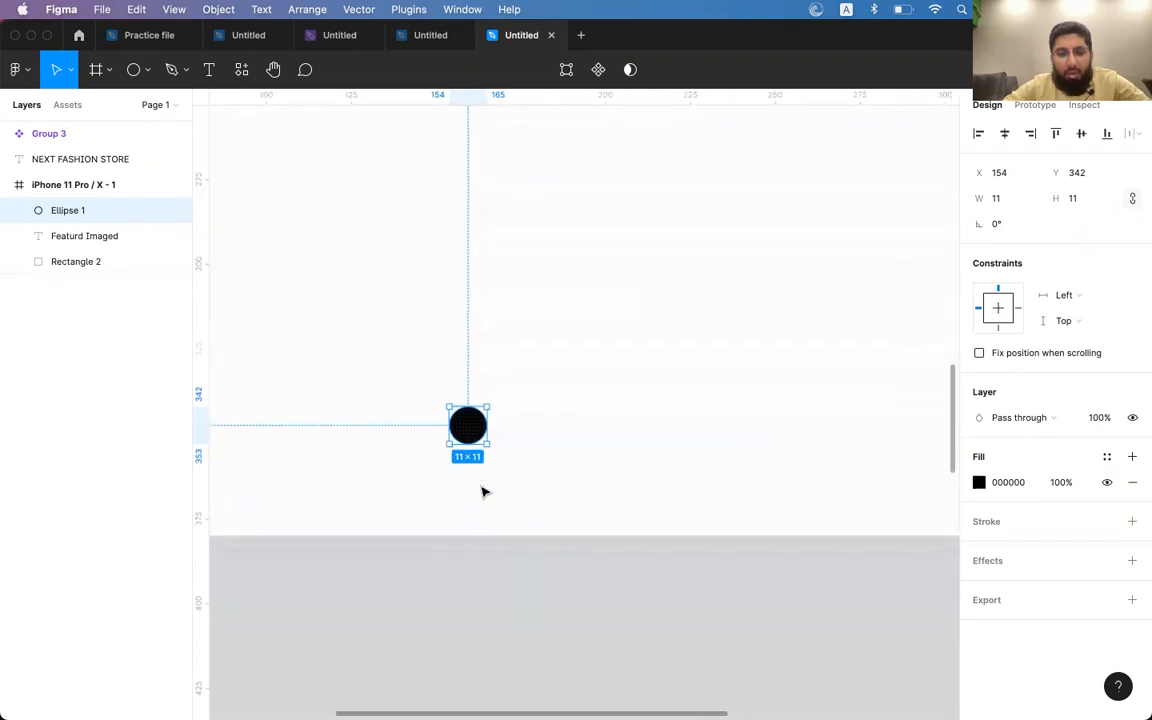
left_click_drag(470, 426, 525, 426, "alt")
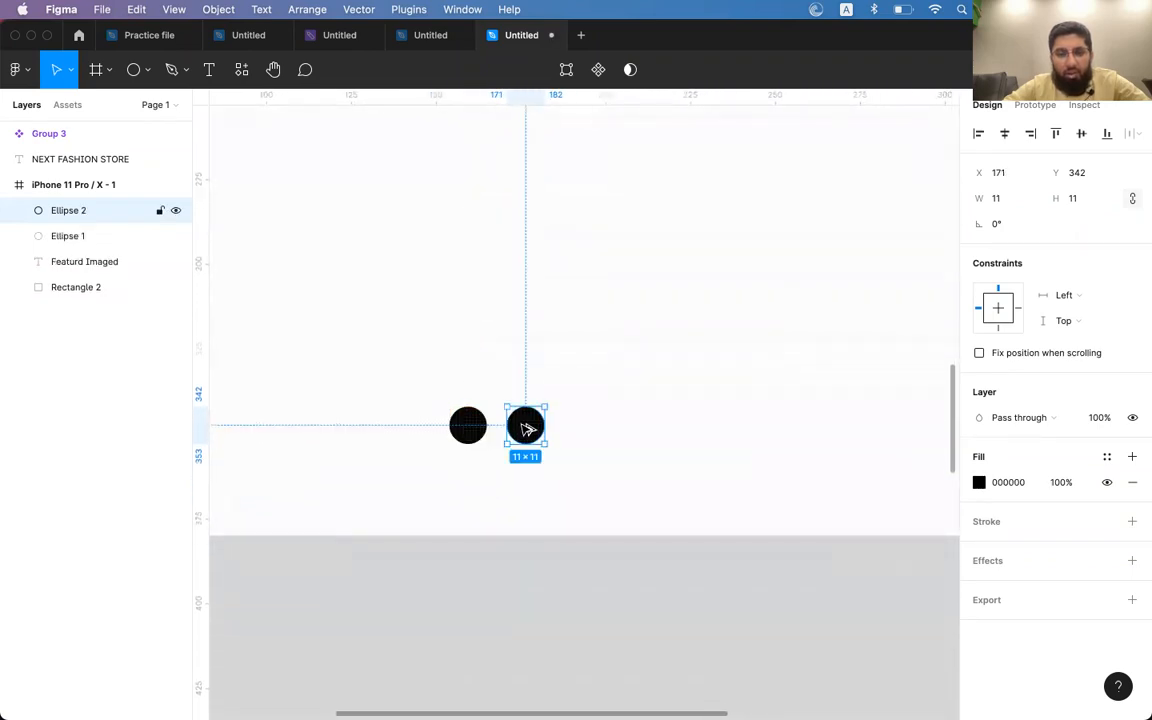
key("super+d")
key("super+d")
- Give the last three circles in the row a black inside stroke of 1 and remove their fill
left_click(568, 427, "shift")
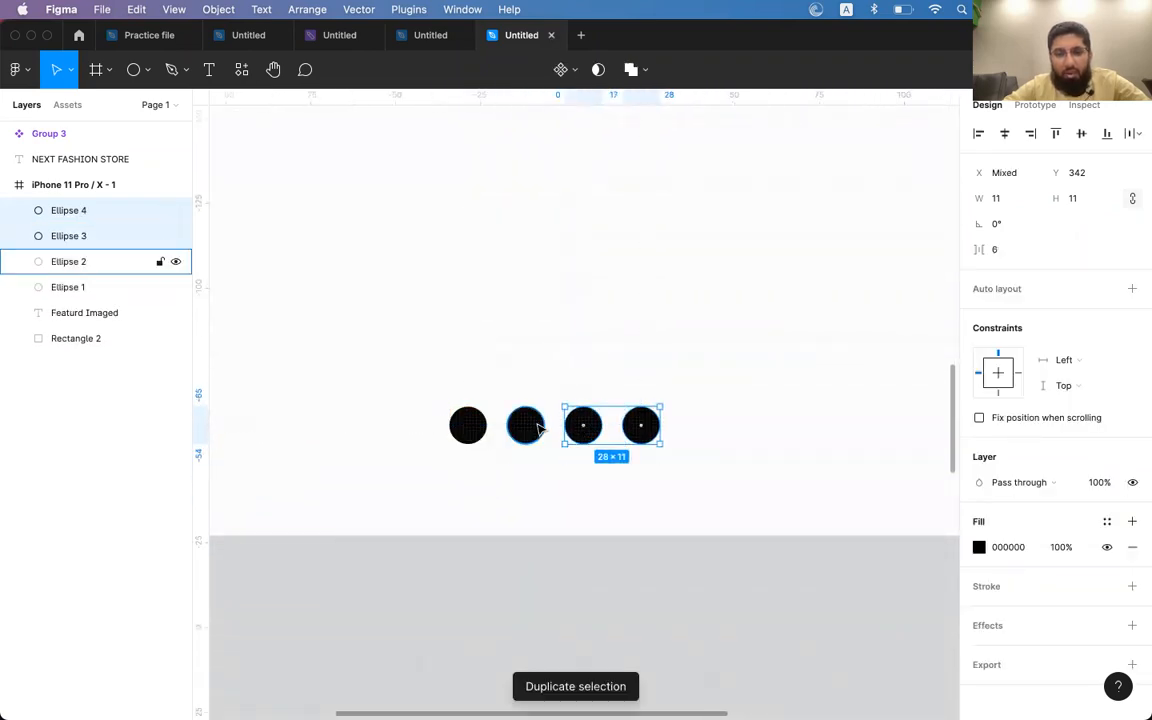
left_click(538, 428, "shift")
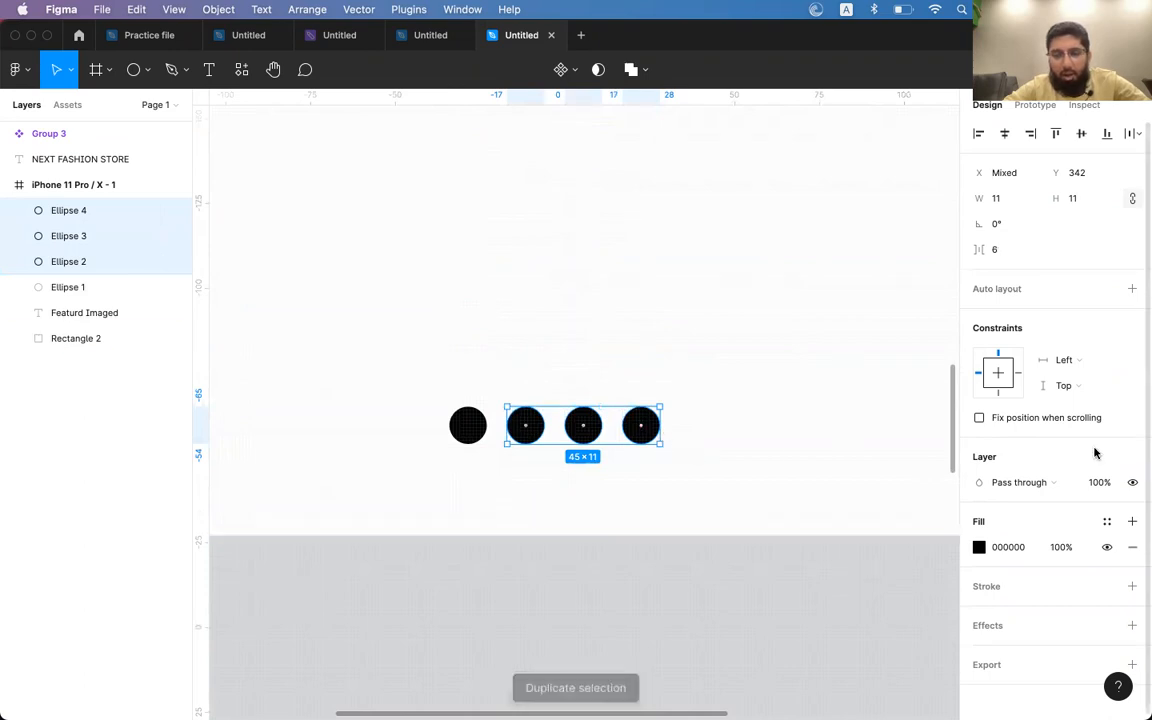
scroll(1093, 452, "down", 1)
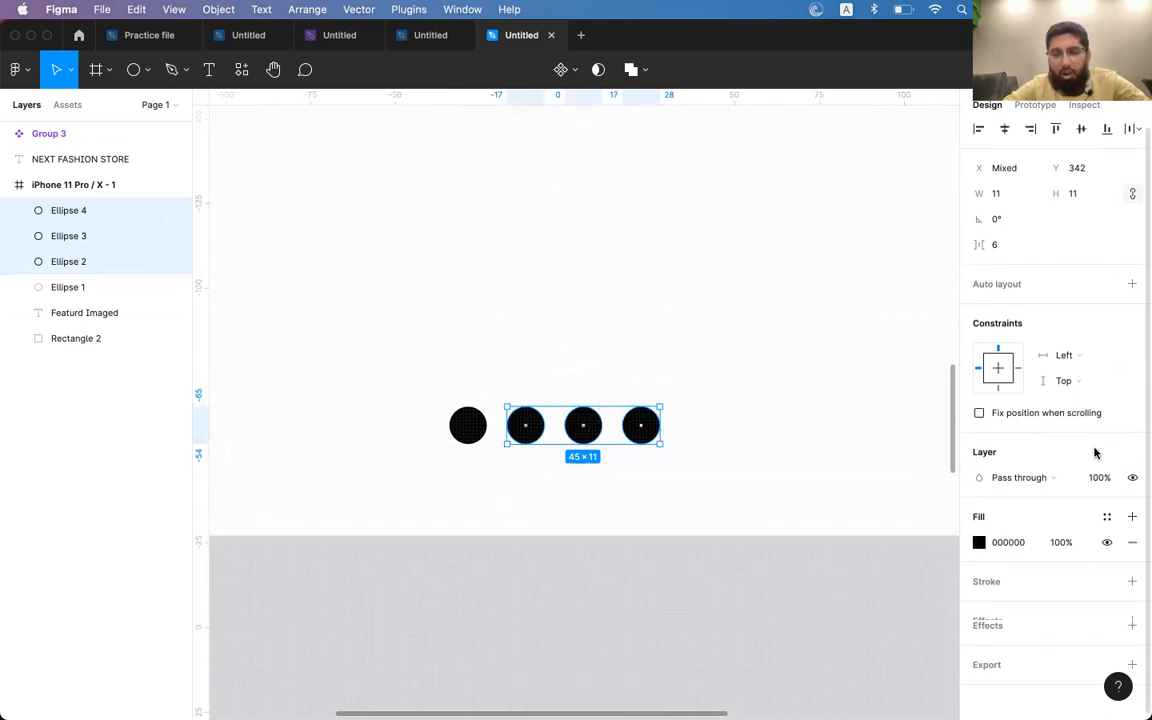
left_click(1132, 582)
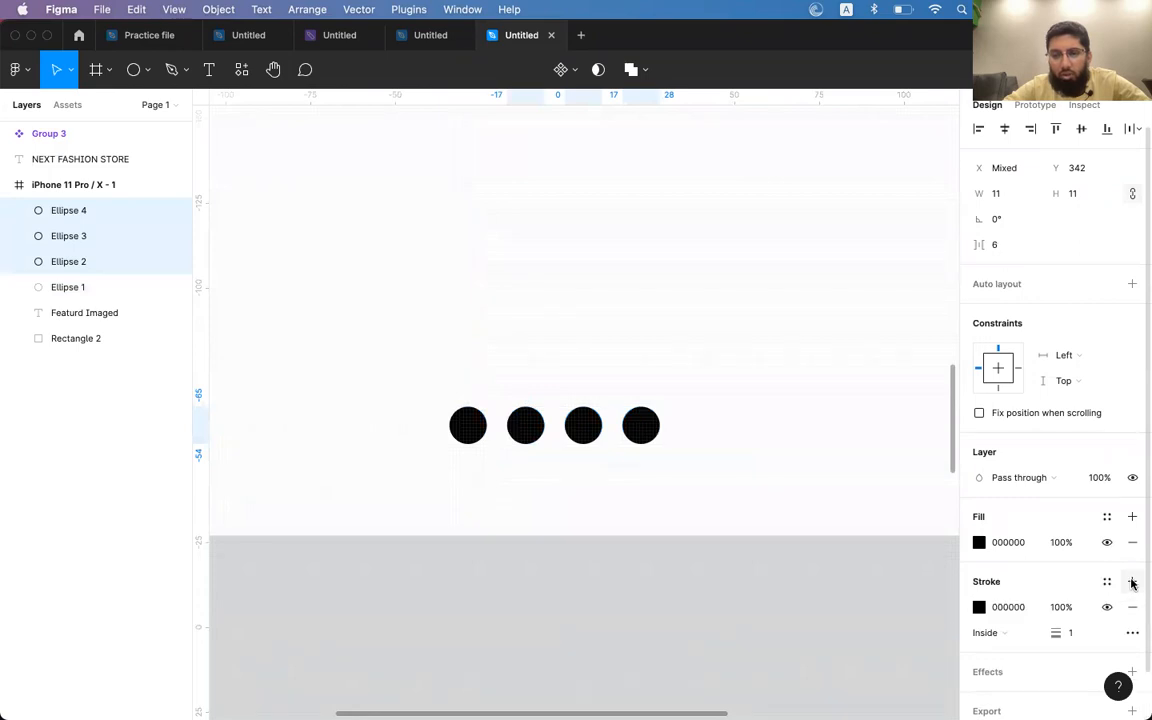
left_click(1133, 545)
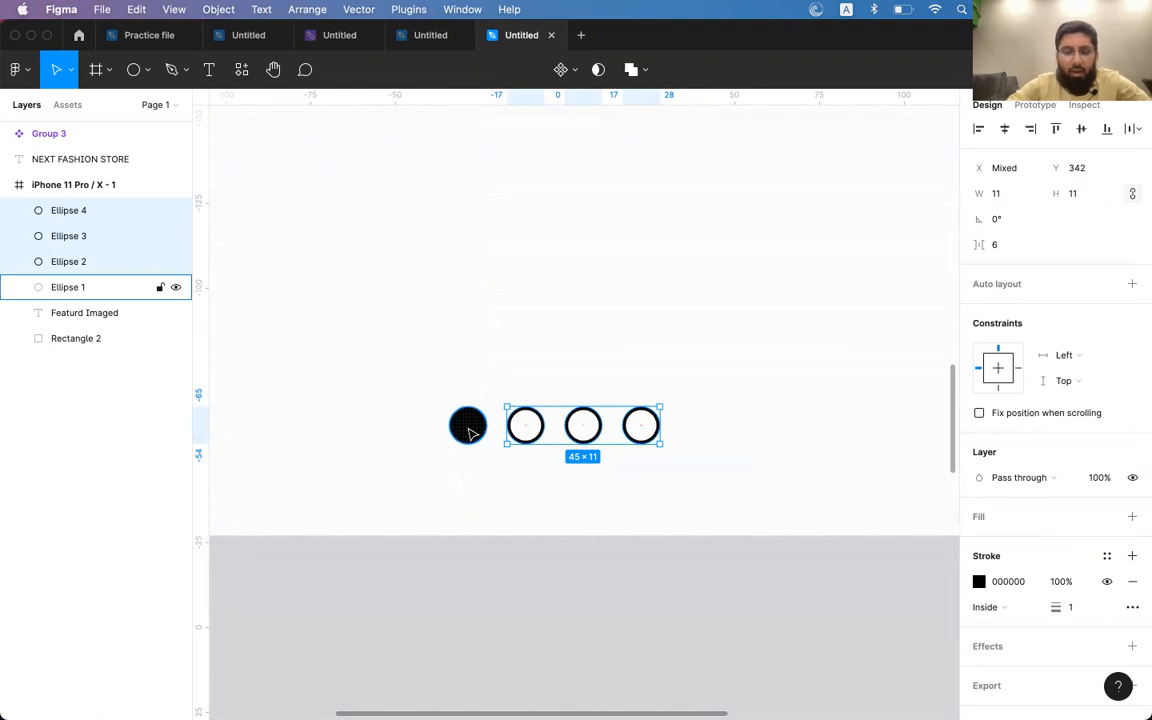
- Group the four indicator circles and centre the group near the white area's lower edge, at X 156, Y 352
key("super+0")
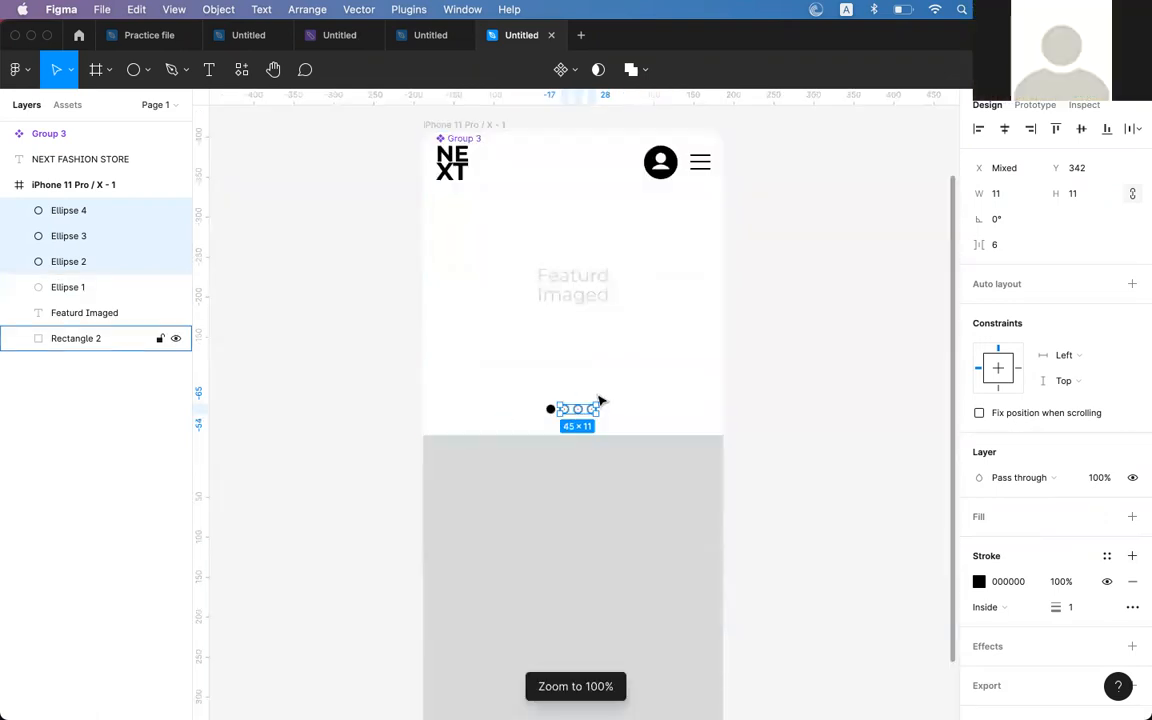
left_click(549, 412, "shift")
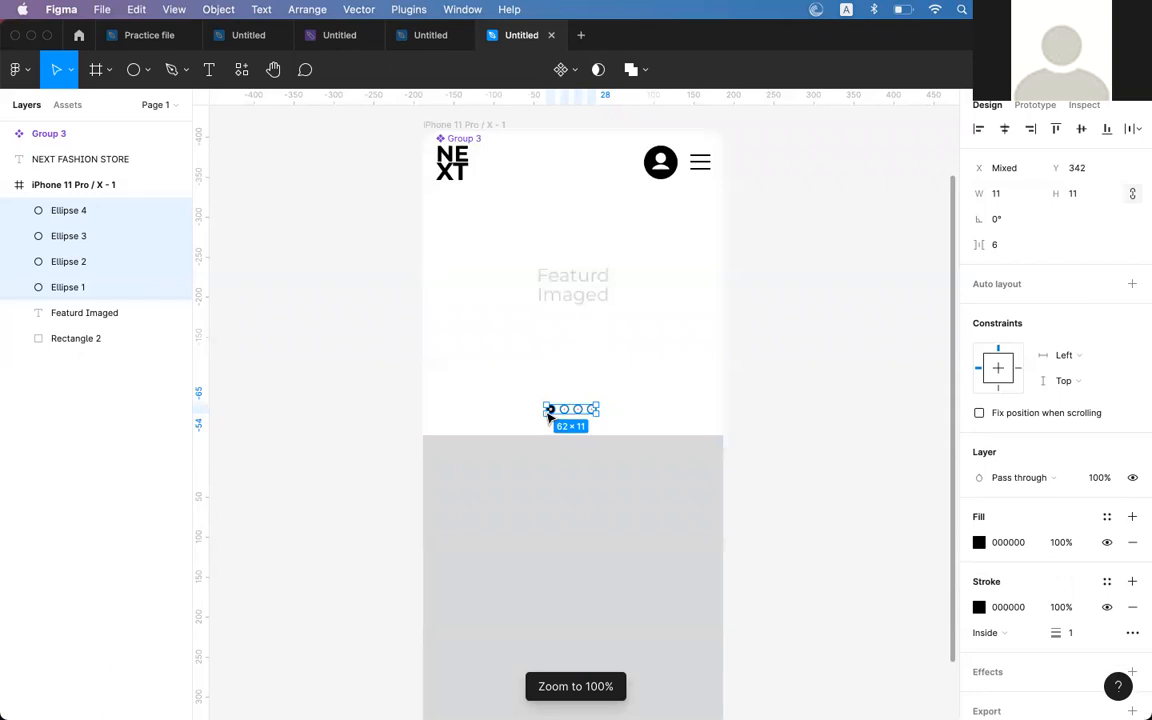
key("super+g")
left_click(838, 417)
left_click(596, 411)
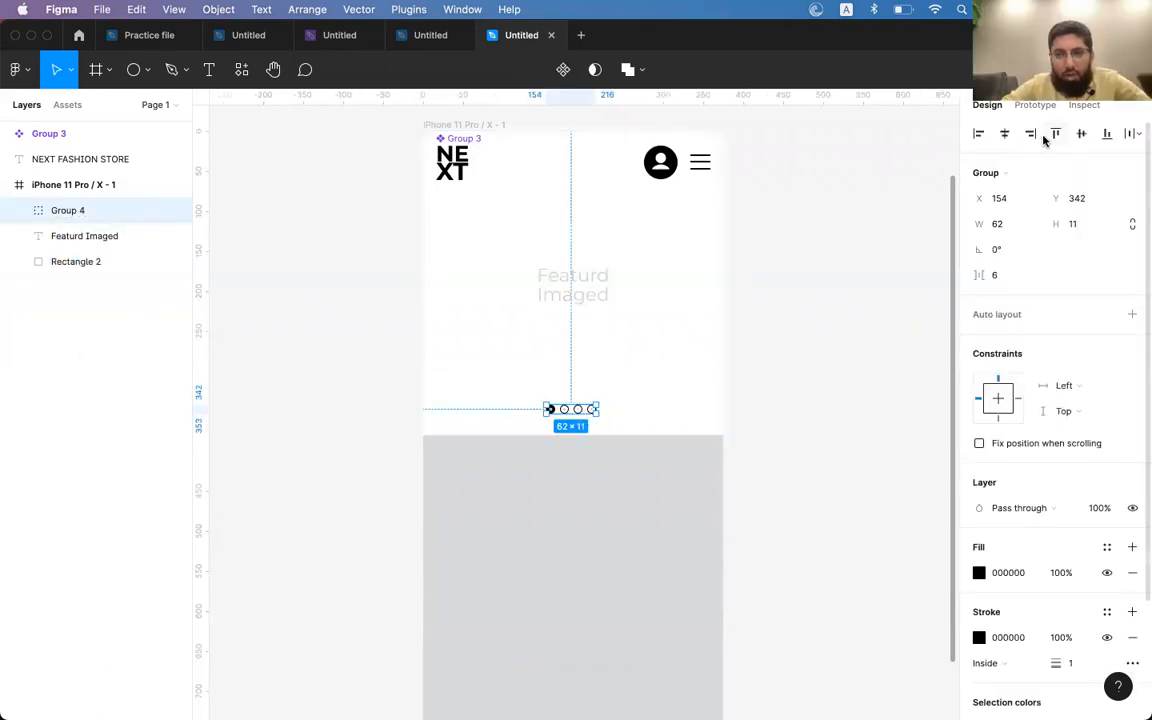
left_click(800, 370)
left_click_drag(580, 418, 580, 426)
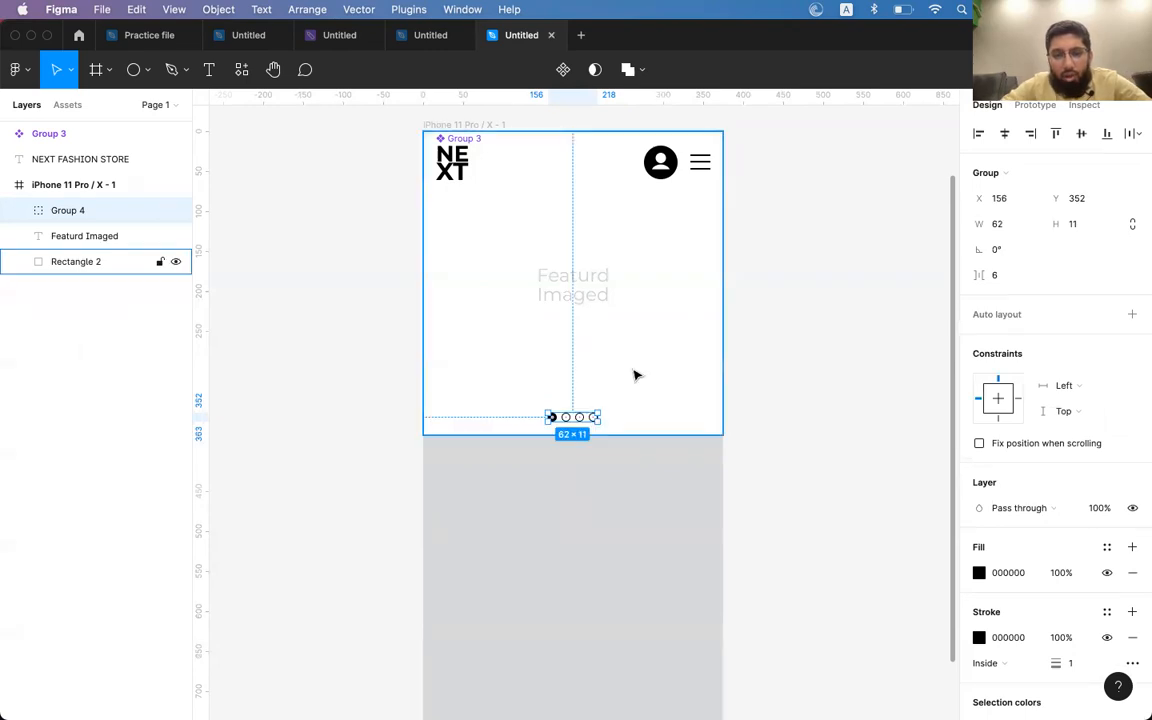
- Select the Featurd Imaged text, switch to the Icofont site in Chrome, search for "righ" and open the thin-right icon
left_click(635, 375)
left_click(581, 293)
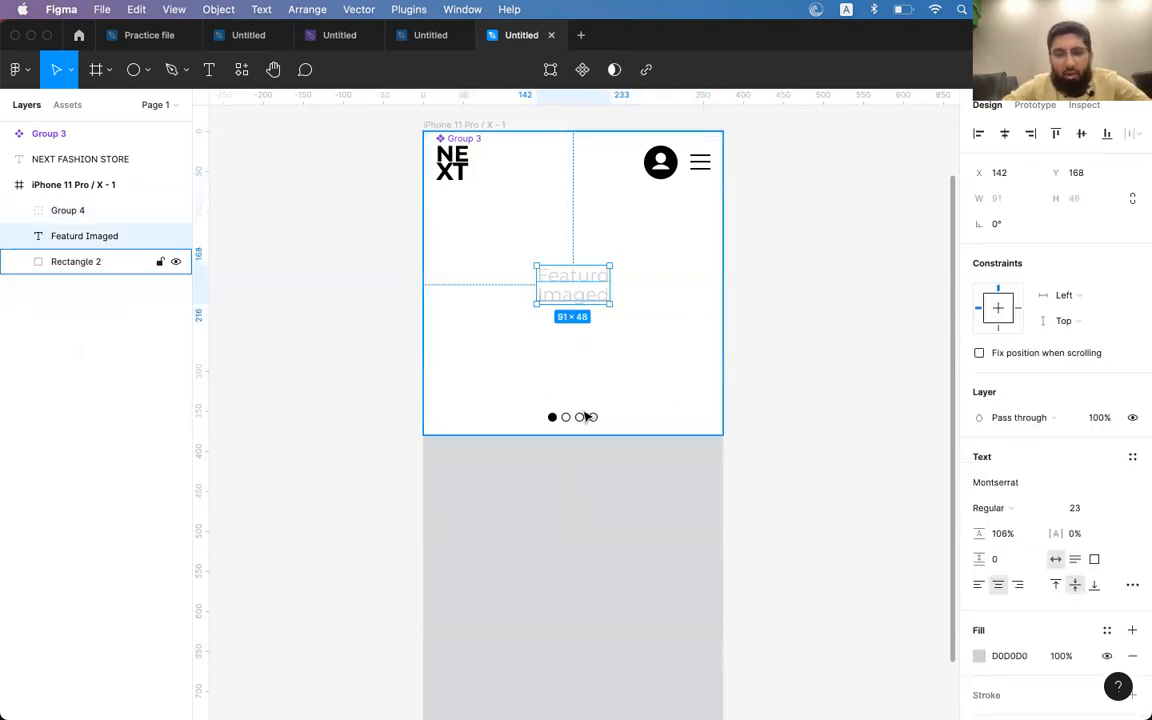
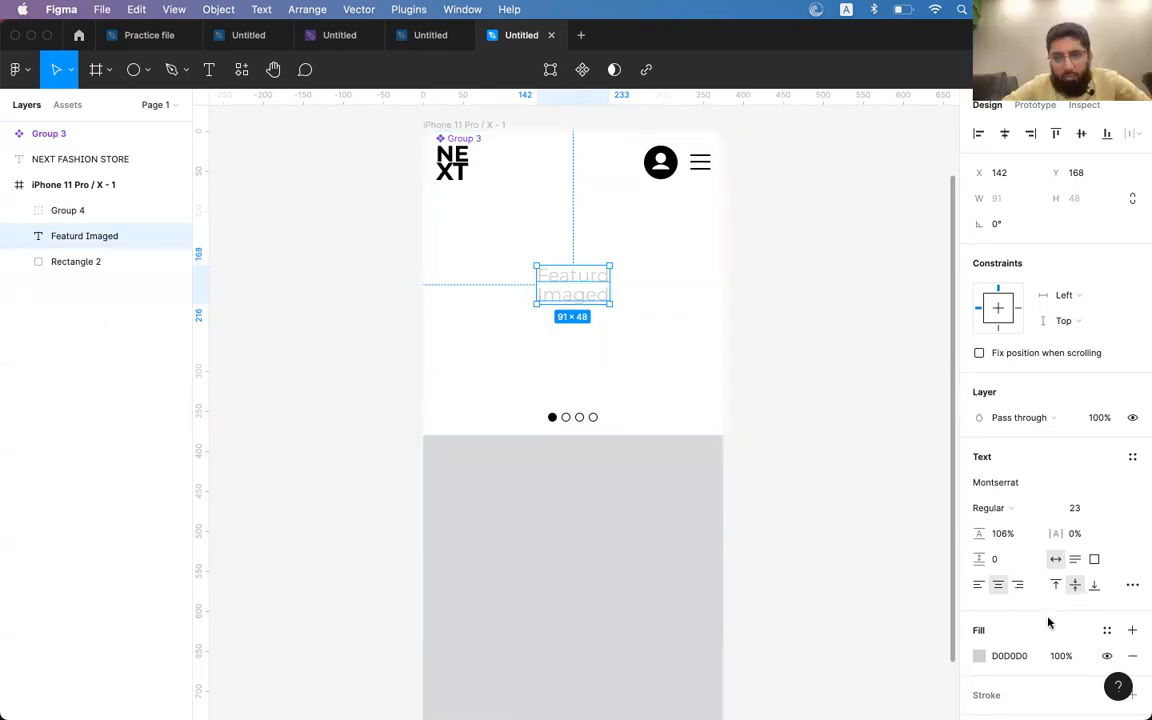
left_click(794, 532)
left_click(578, 288)
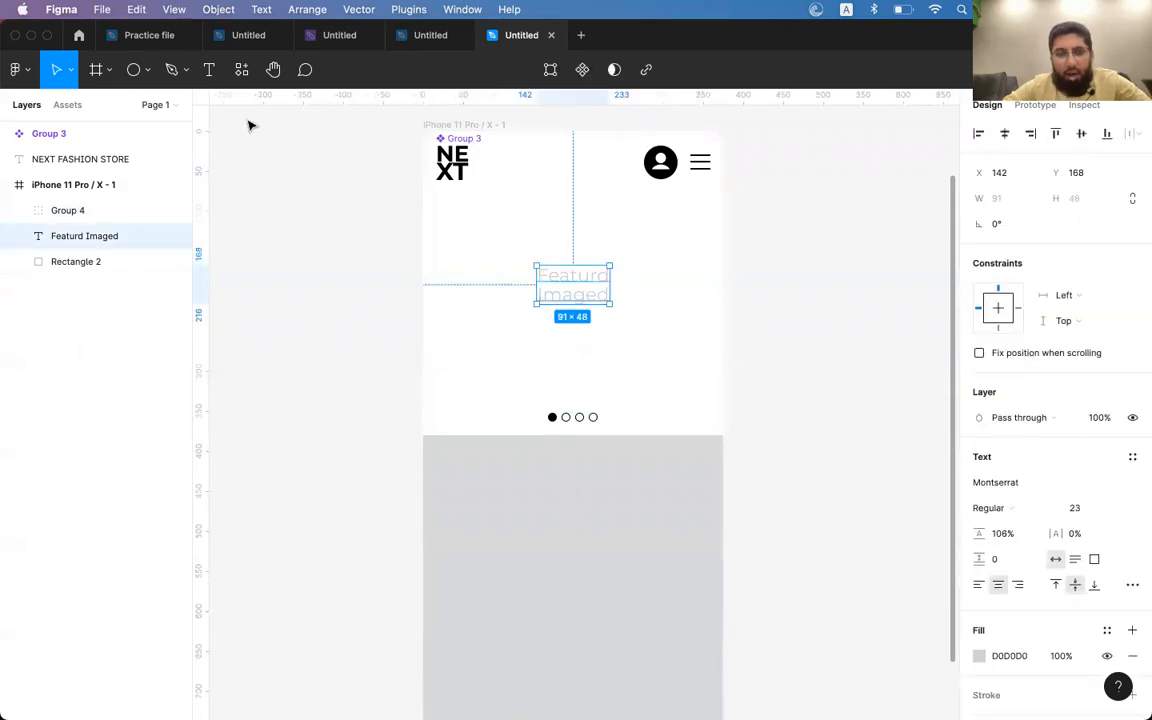
key("super+Tab")
key("super+Tab")
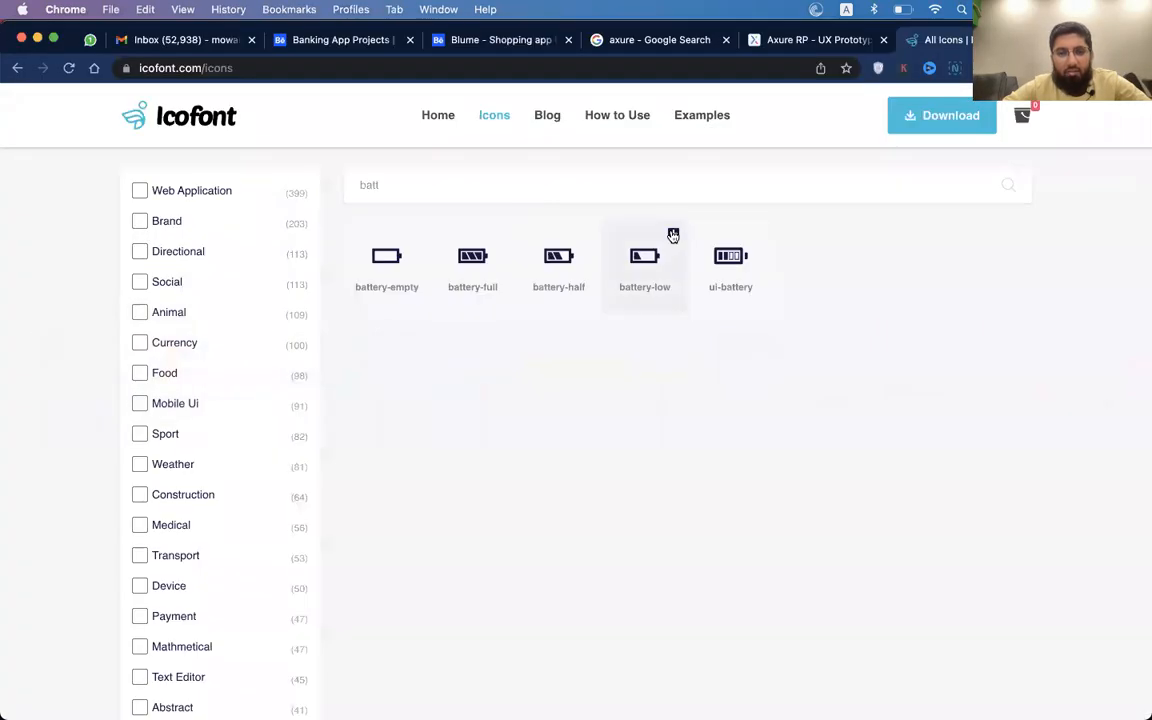
type("righ")
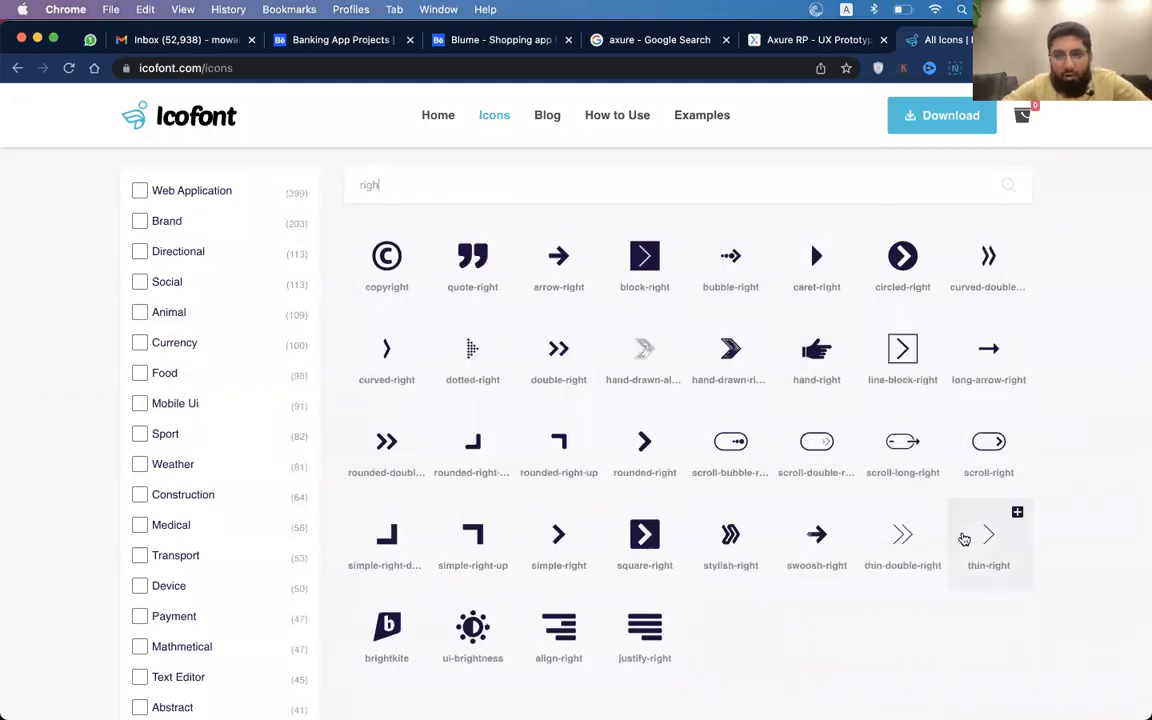
left_click(985, 547)
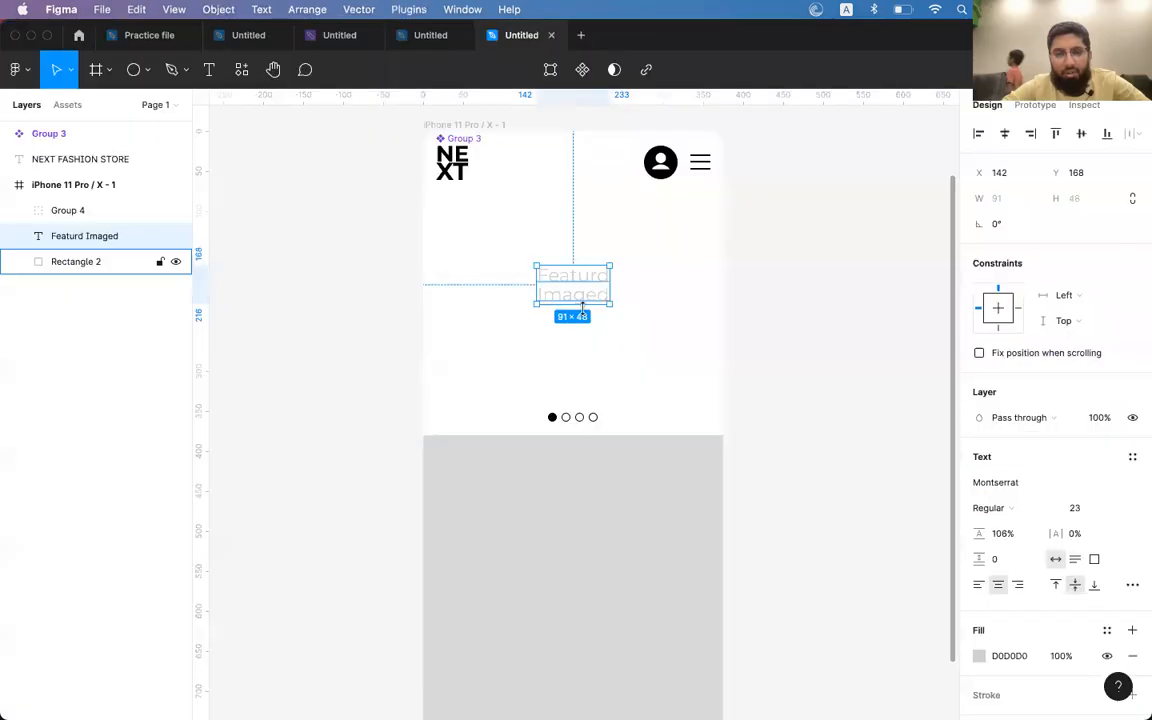
- Back in Figma, duplicate the Featurd Imaged text to its right, replace its content with the thin-right icon and set the font to IcoFont
left_click_drag(573, 296, 693, 295)
double_click(690, 291)
key("BackSpace")
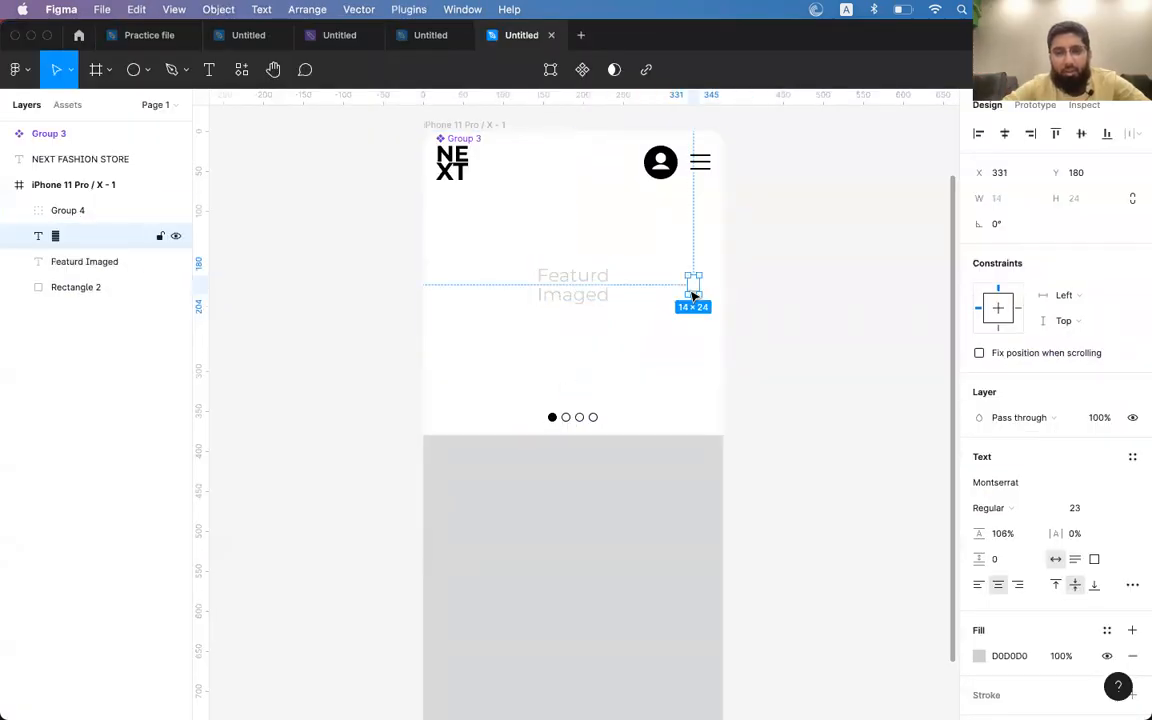
left_click(1015, 484)
type("ico")
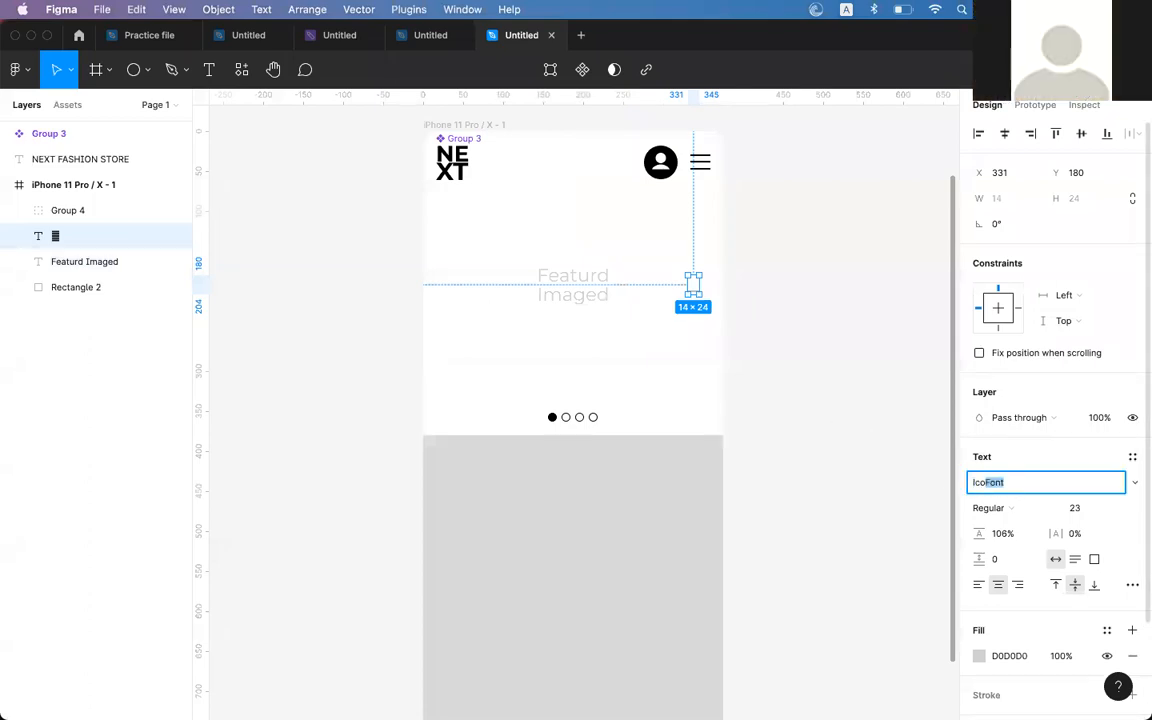
key("Return")
- Enlarge the right arrow icon to font size 53 and fill it with the profile icon's black, 000000
key("shift+super+period")
key("shift+super+period")
key("shift+super+period")
key("shift+super+period")
key("shift+super+period")
key("shift+super+period")
key("shift+super+period")
key("shift+super+period")
key("shift+super+period")
key("shift+super+period")
key("shift+super+period")
key("shift+super+period")
key("shift+super+period")
key("shift+super+period")
key("shift+super+period")
key("shift+super+period")
key("shift+super+period")
key("shift+super+period")
key("shift+super+period")
key("shift+super+period")
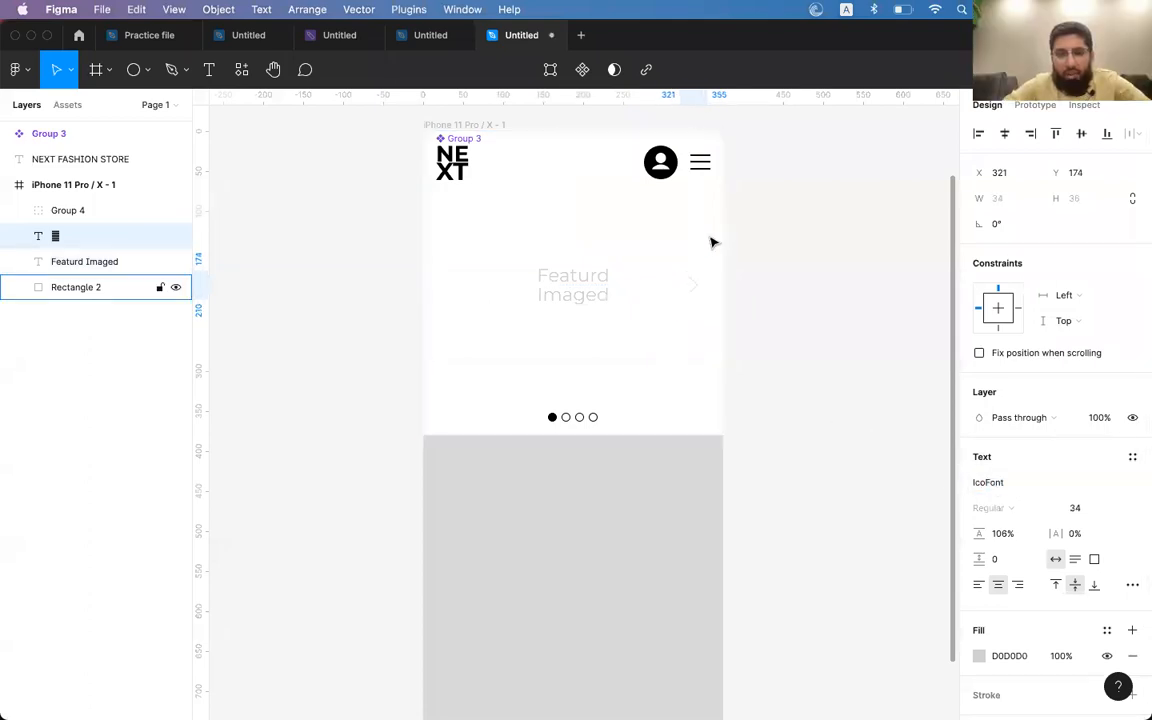
key("i")
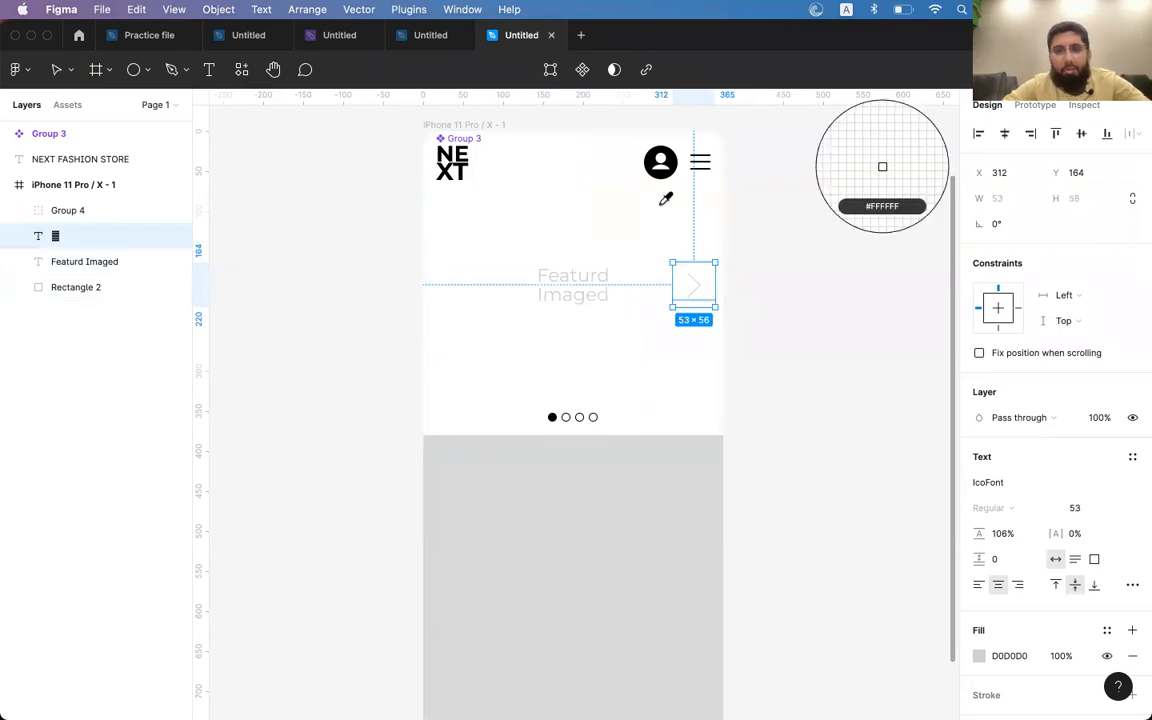
left_click(660, 162)
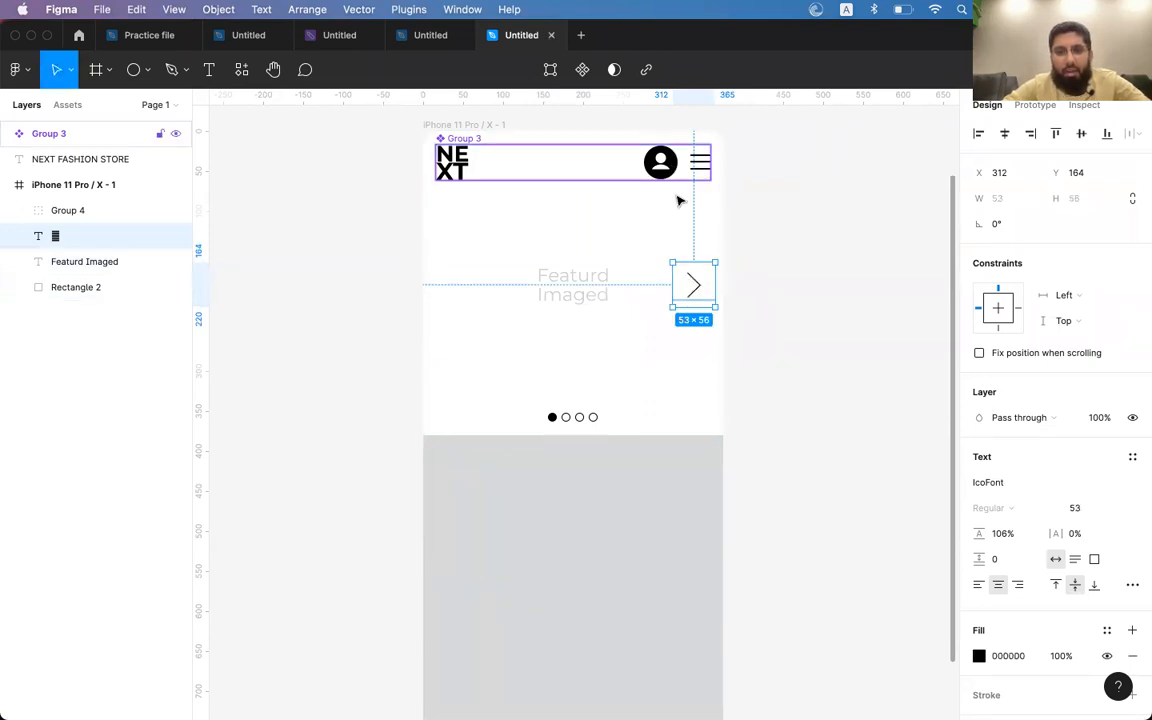
- Copy the right arrow to the opposite side of the Featurd Imaged text, at X 10, Y 164
left_click(604, 296, "shift")
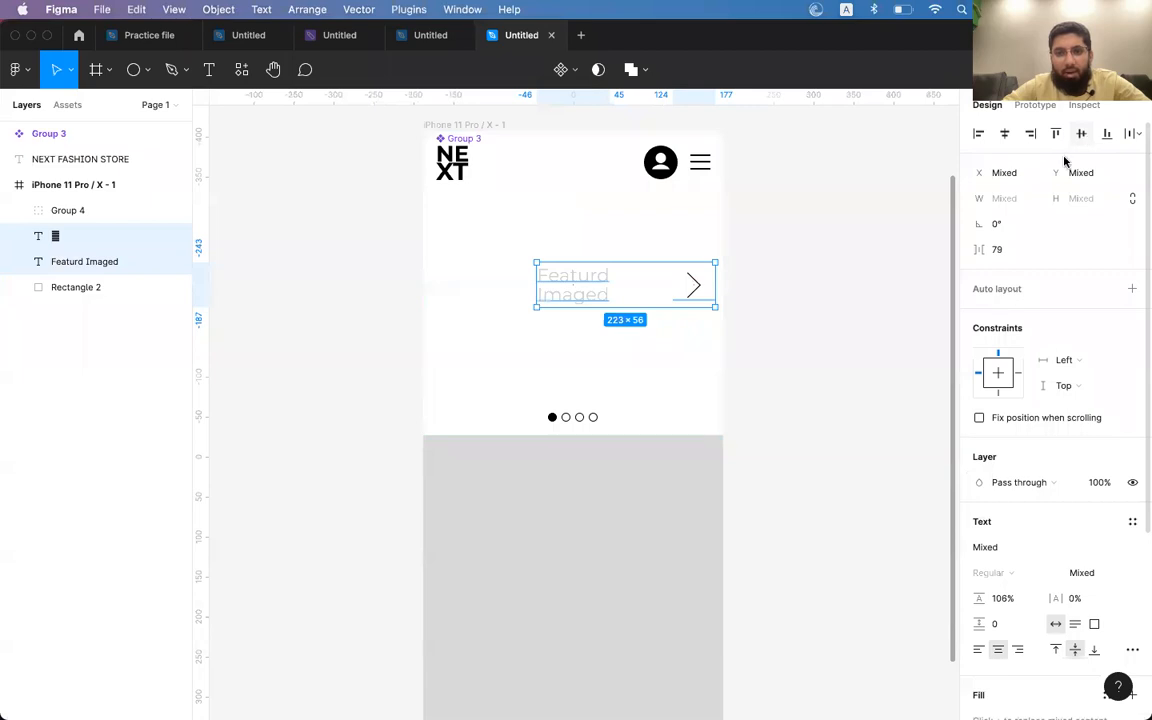
left_click(777, 303)
left_click_drag(694, 288, 451, 290, "alt")
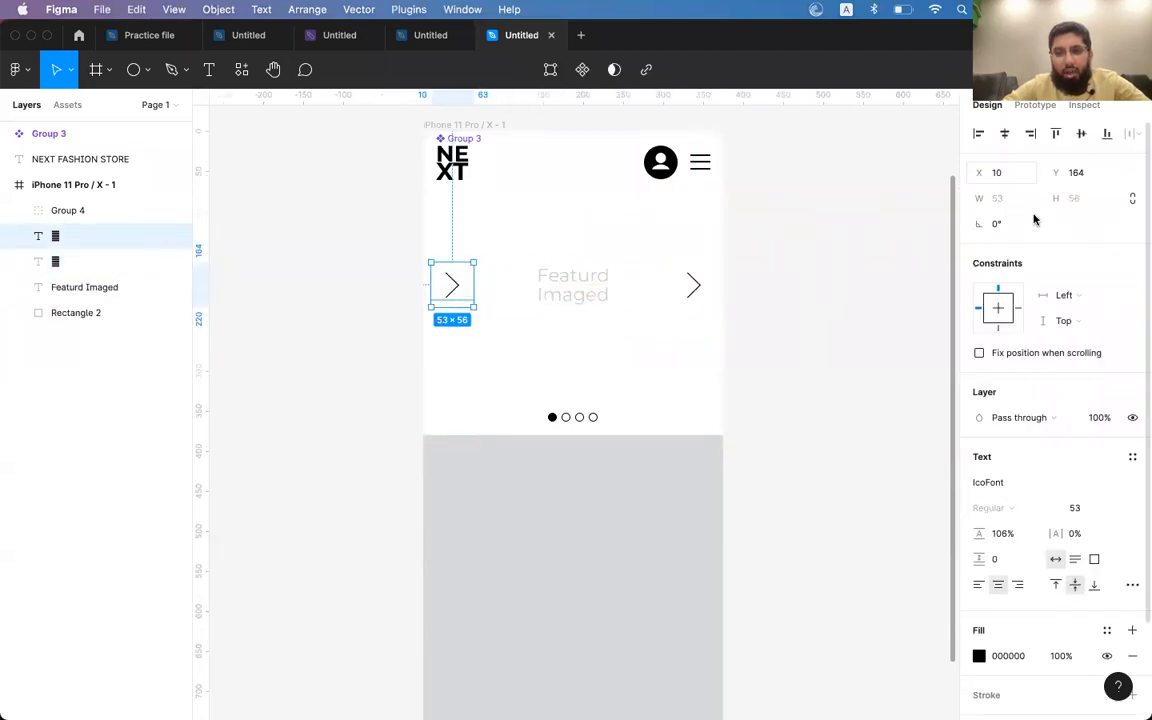
- Switch to the Icofont site in Chrome, search for "left" and copy the thin-left icon
key("super+Tab")
double_click(419, 184)
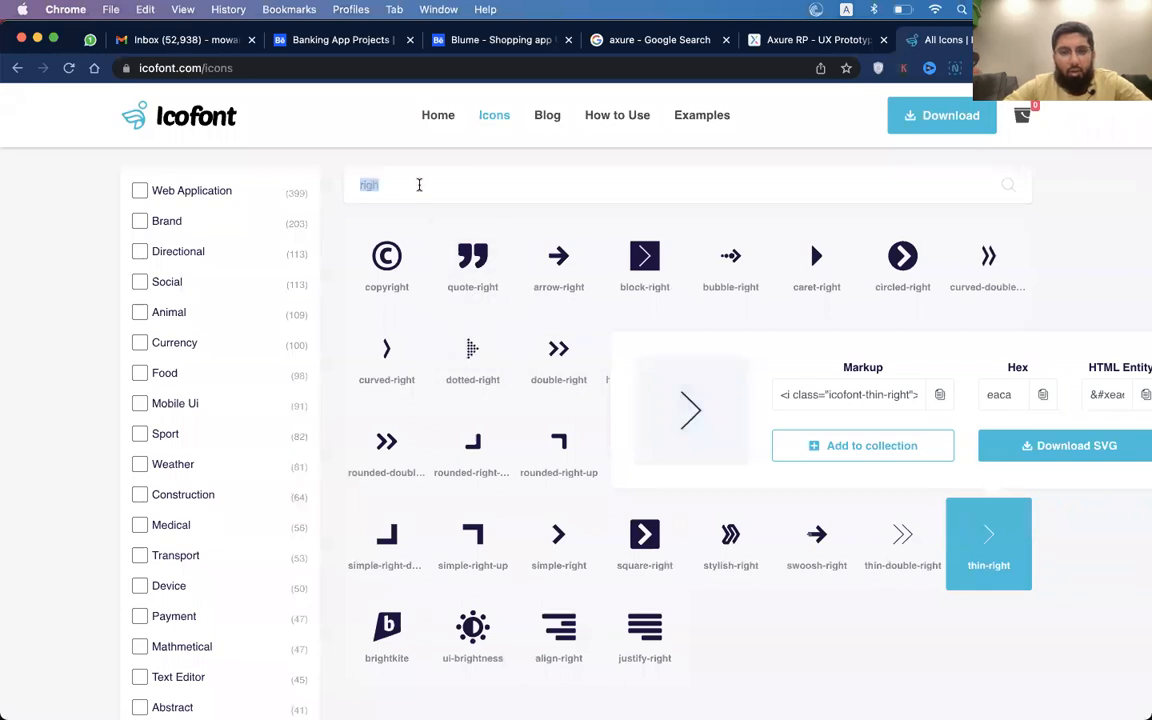
type("left")
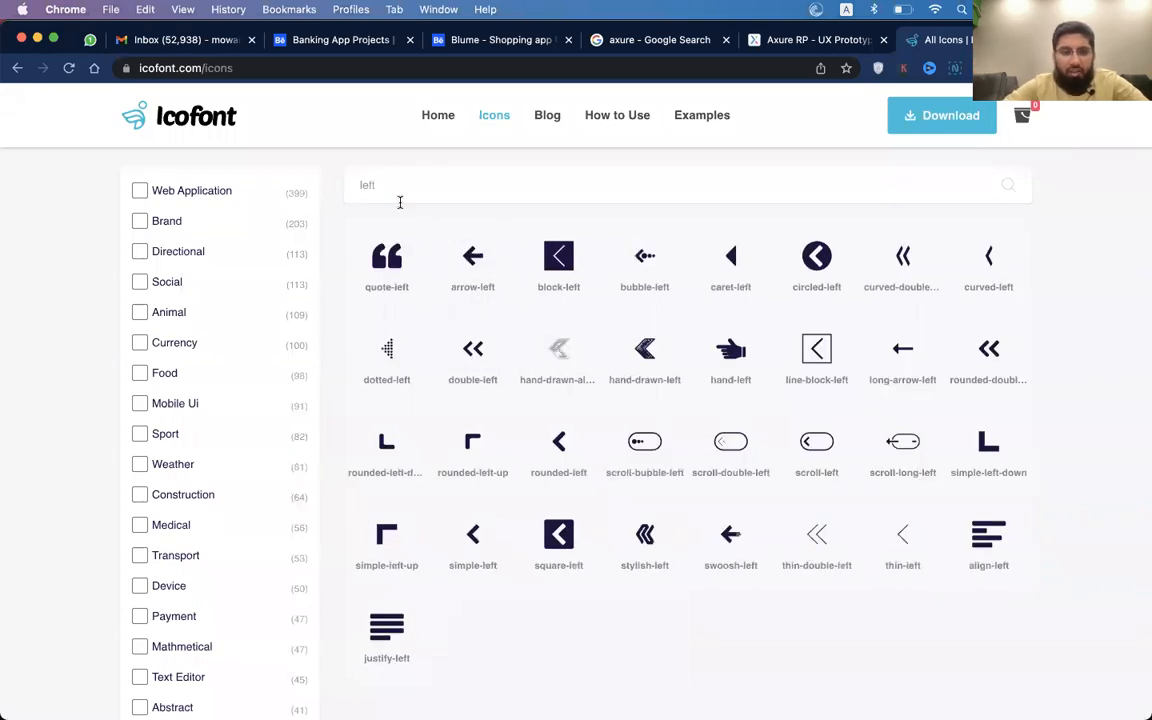
left_click(885, 533)
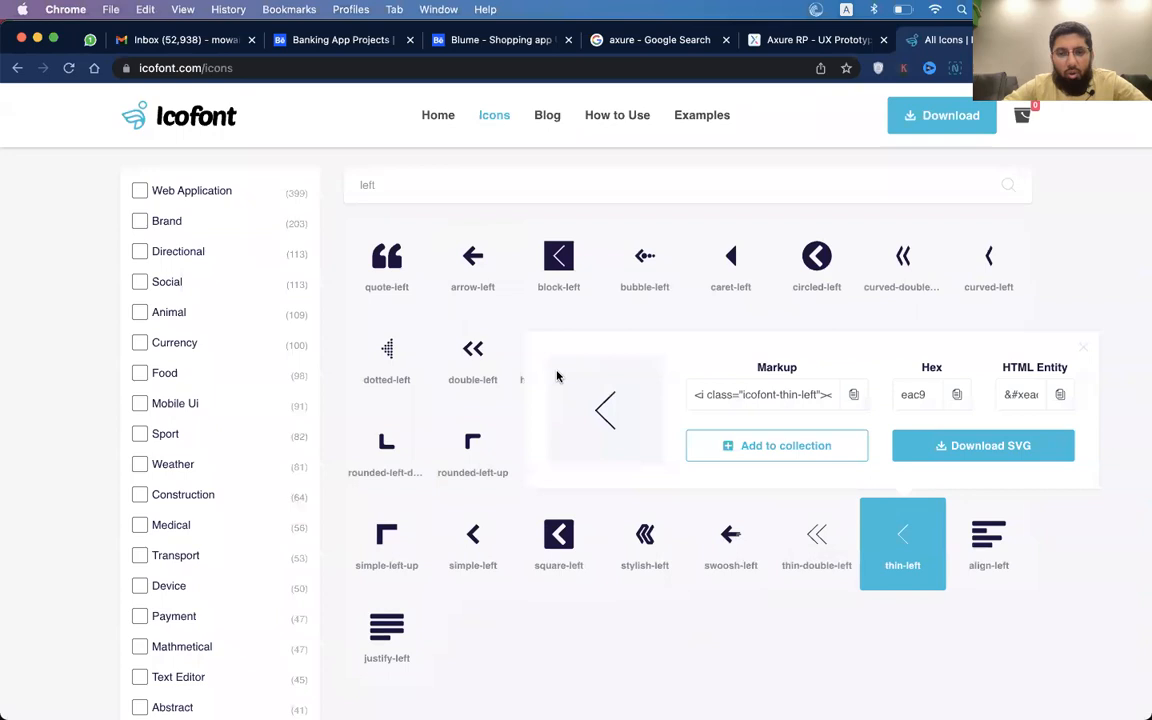
double_click(613, 396)
key("super+c")
- Back in Figma, replace the copied arrow left of the Featurd Imaged text with the thin-left icon
key("super+Tab")
double_click(450, 286)
key("super+v")
key("Escape")
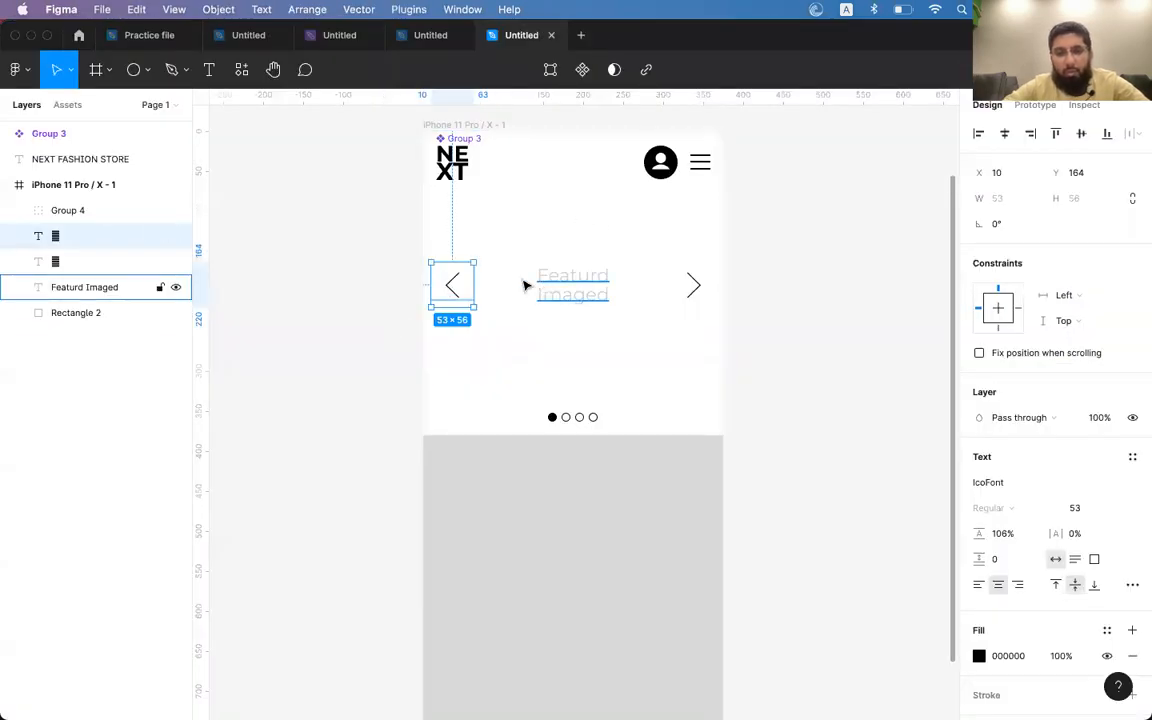
left_click(790, 288)
- Select both arrow icons beside the Featurd Imaged text and reduce their font size to about 38
left_click(470, 287)
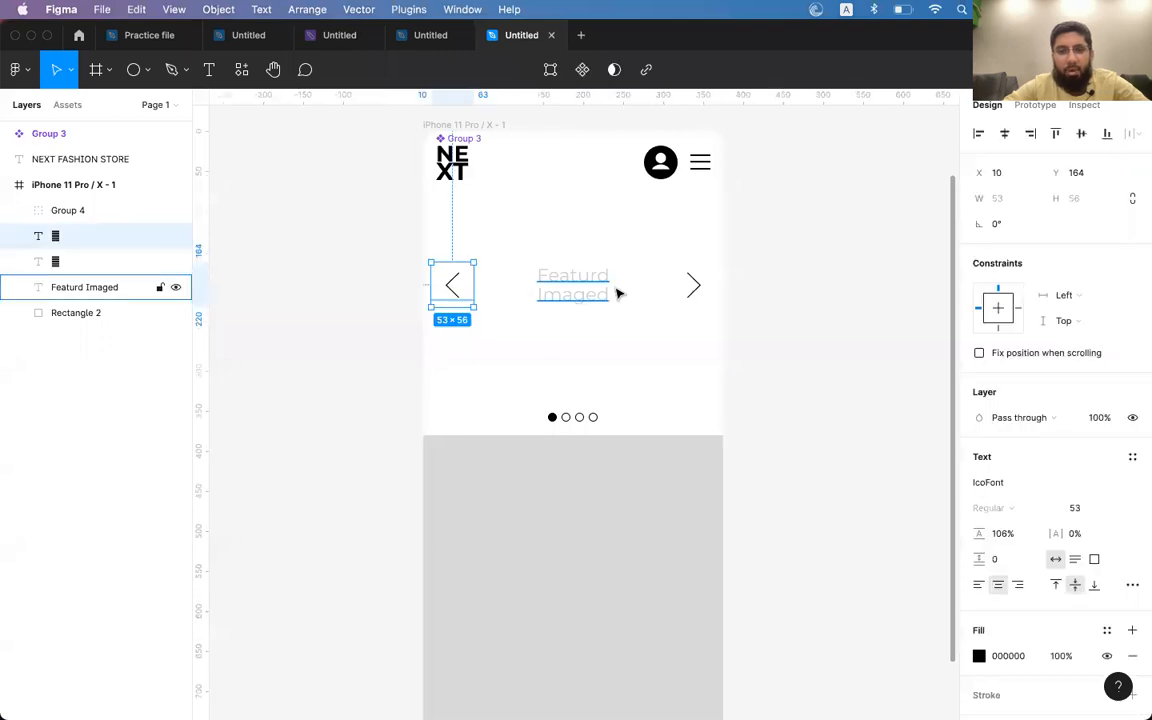
left_click(704, 292, "shift")
key("super+shift+comma")
key("super+shift+comma")
key("super+shift+comma")
key("super+shift+comma")
key("super+shift+comma")
key("super+shift+comma")
key("super+shift+comma")
key("super+shift+comma")
key("super+shift+comma")
key("super+shift+comma")
key("super+shift+comma")
key("super+shift+comma")
key("super+shift+comma")
key("super+shift+comma")
key("super+shift+comma")
key("super+shift+comma")
key("super+shift+comma")
key("super+shift+comma")
key("super+shift+comma")
key("super+shift+comma")
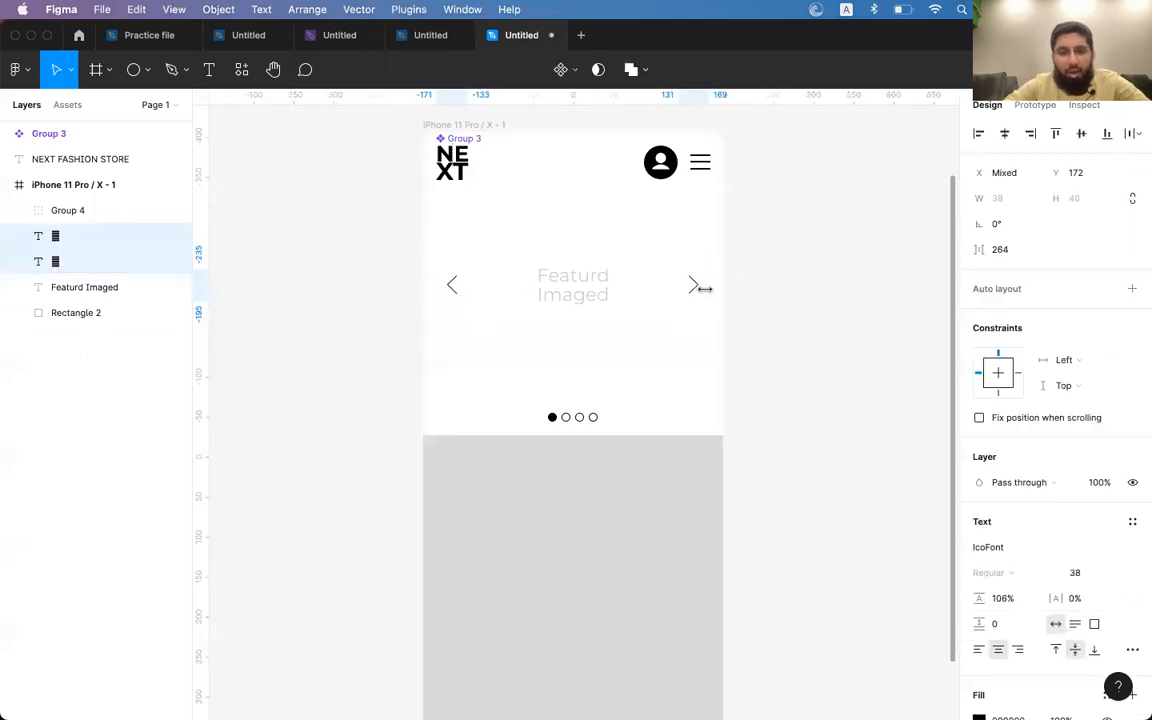
left_click(764, 309)
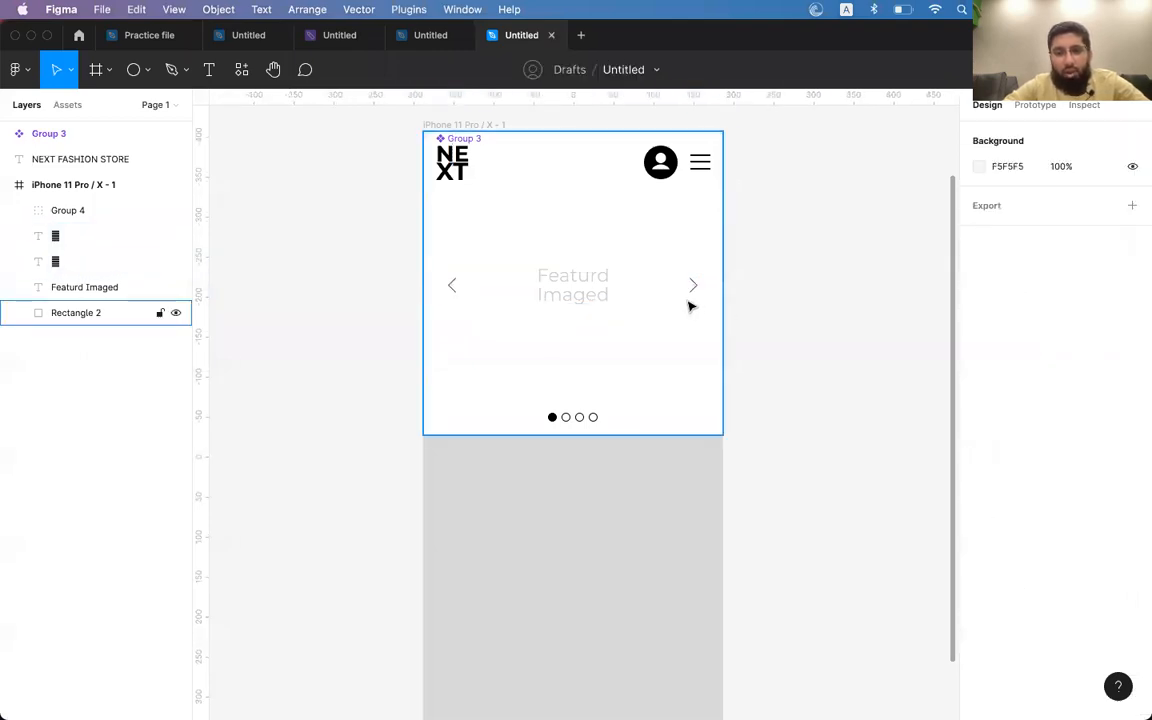
- Move the two slider arrows outward, placing the right arrow at X 343 and the left arrow at X 16
left_click(695, 289)
key("shift+Right")
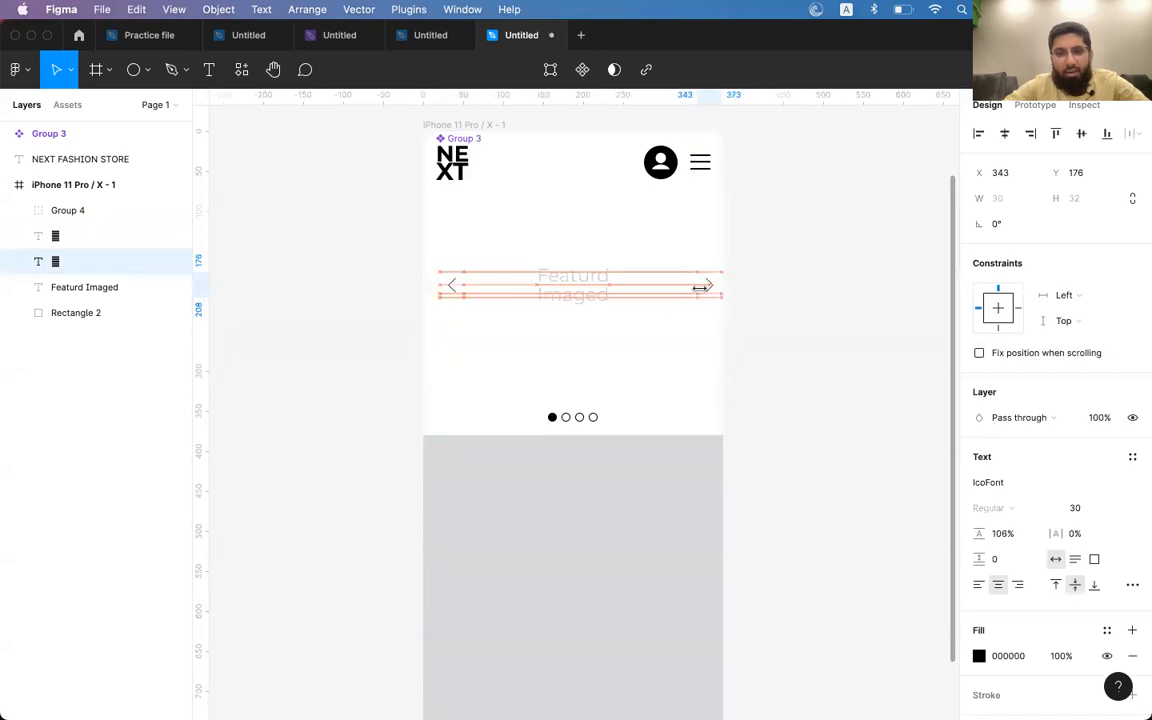
left_click(452, 289)
key("Escape")
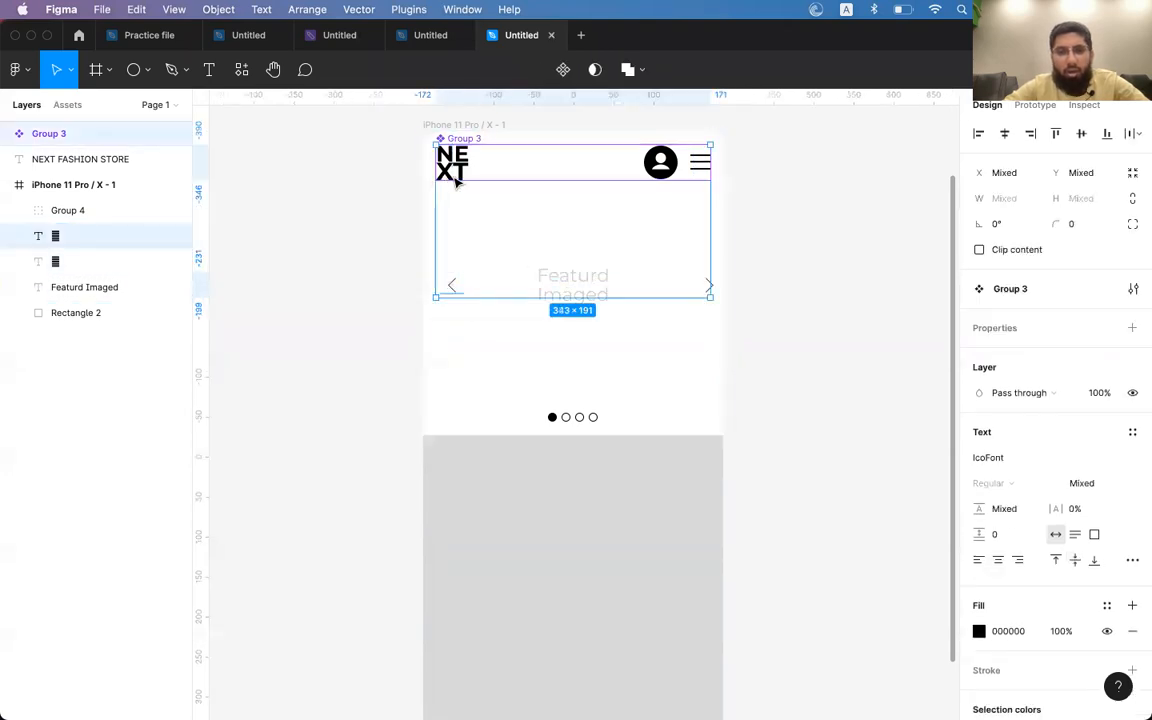
left_click(890, 303)
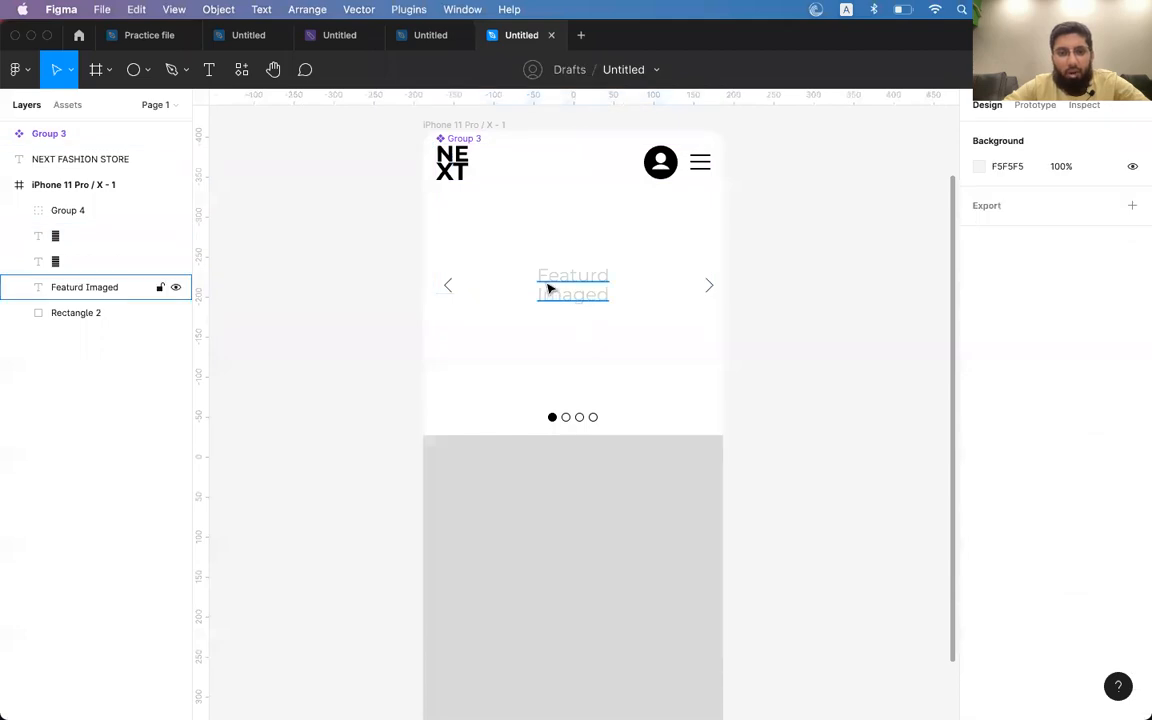
- Group the left arrow, the Featurd Imaged text and the right arrow
left_click(449, 287)
left_click(573, 293)
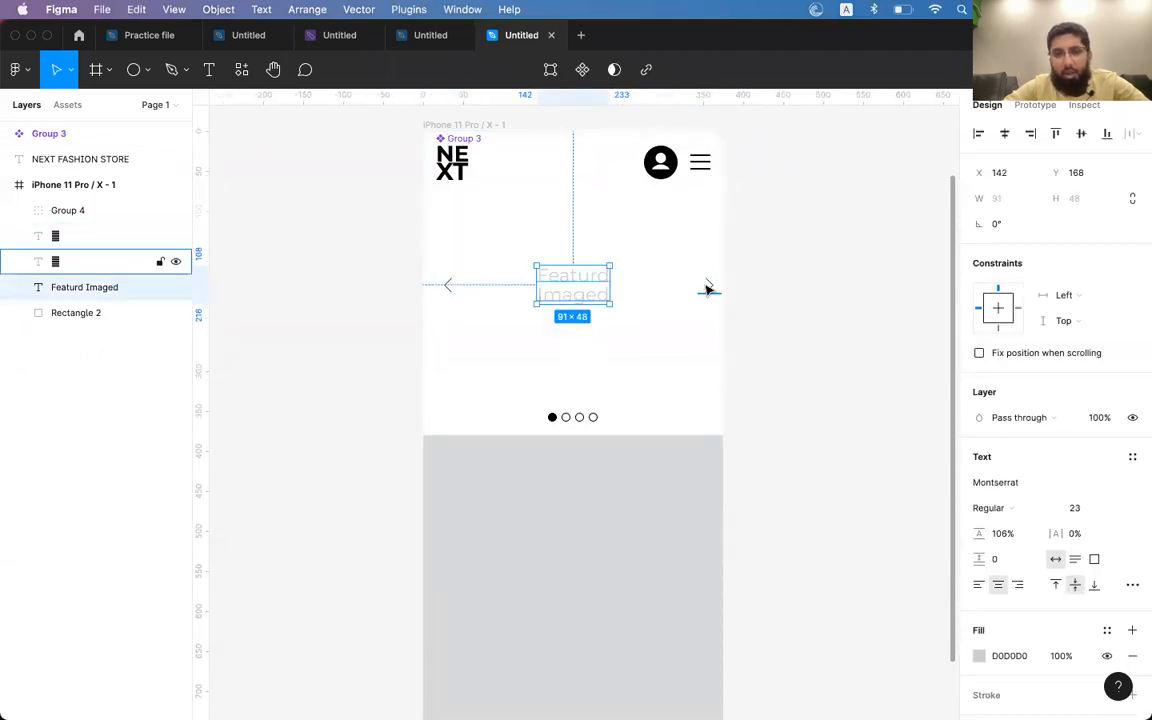
left_click(709, 287)
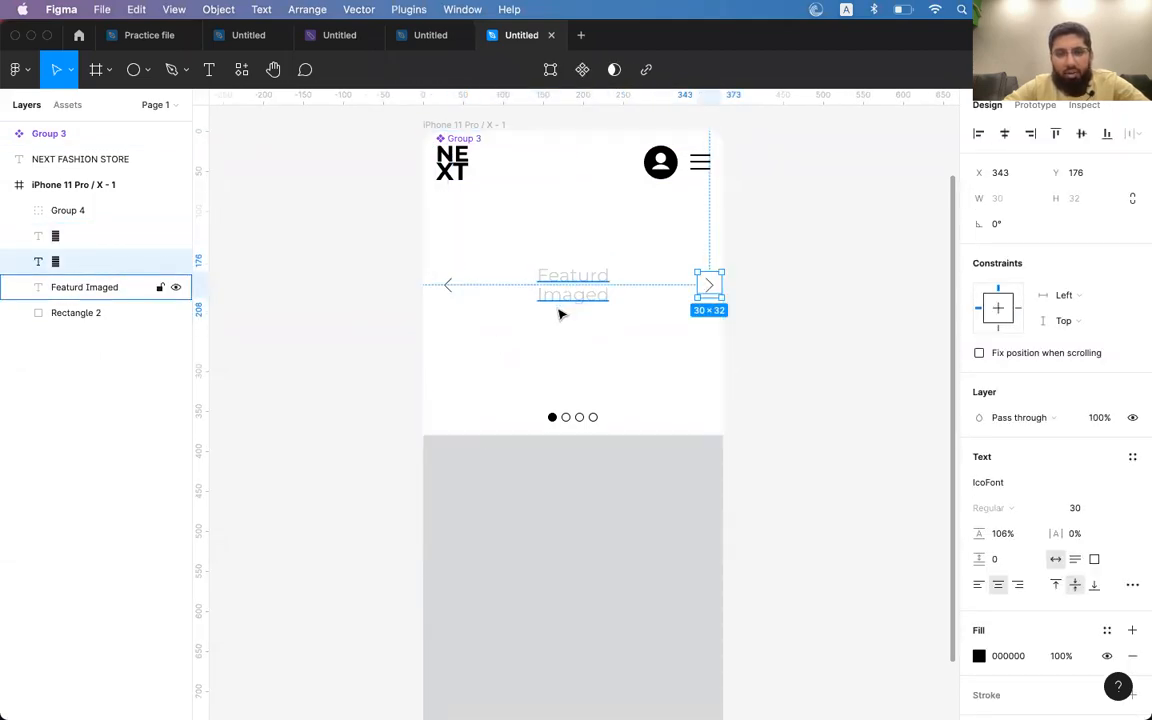
left_click(557, 299)
left_click(452, 285)
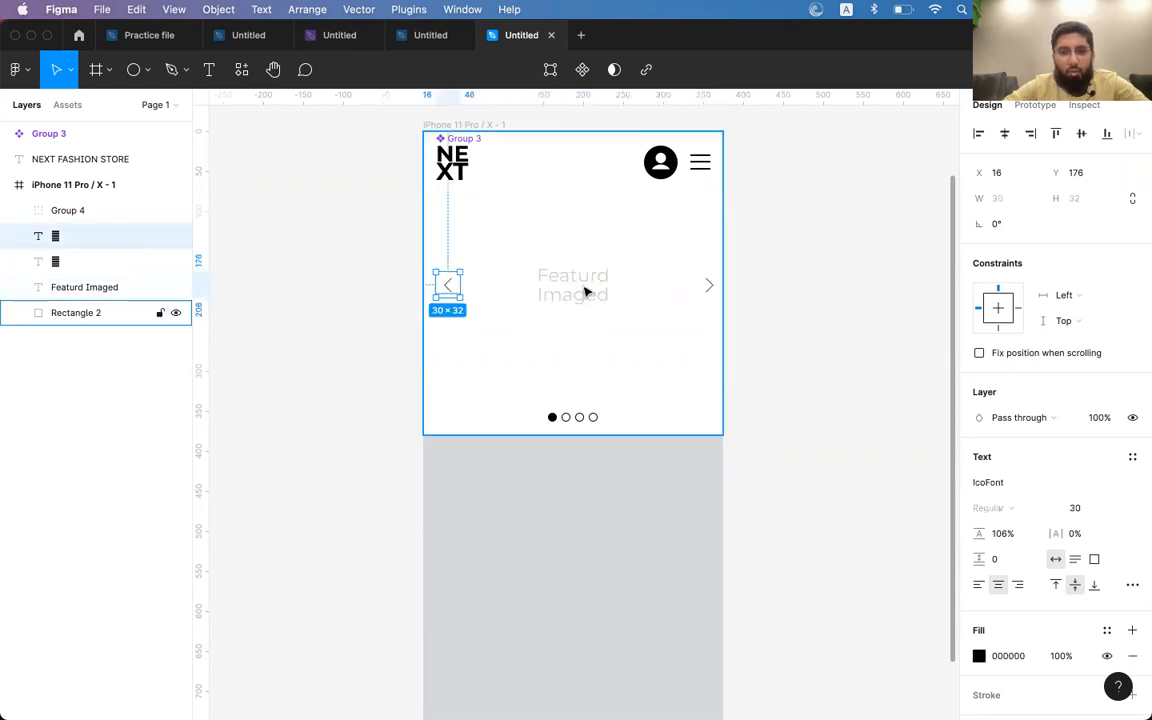
left_click(586, 291, "shift")
left_click(712, 291, "shift")
key("super+g")
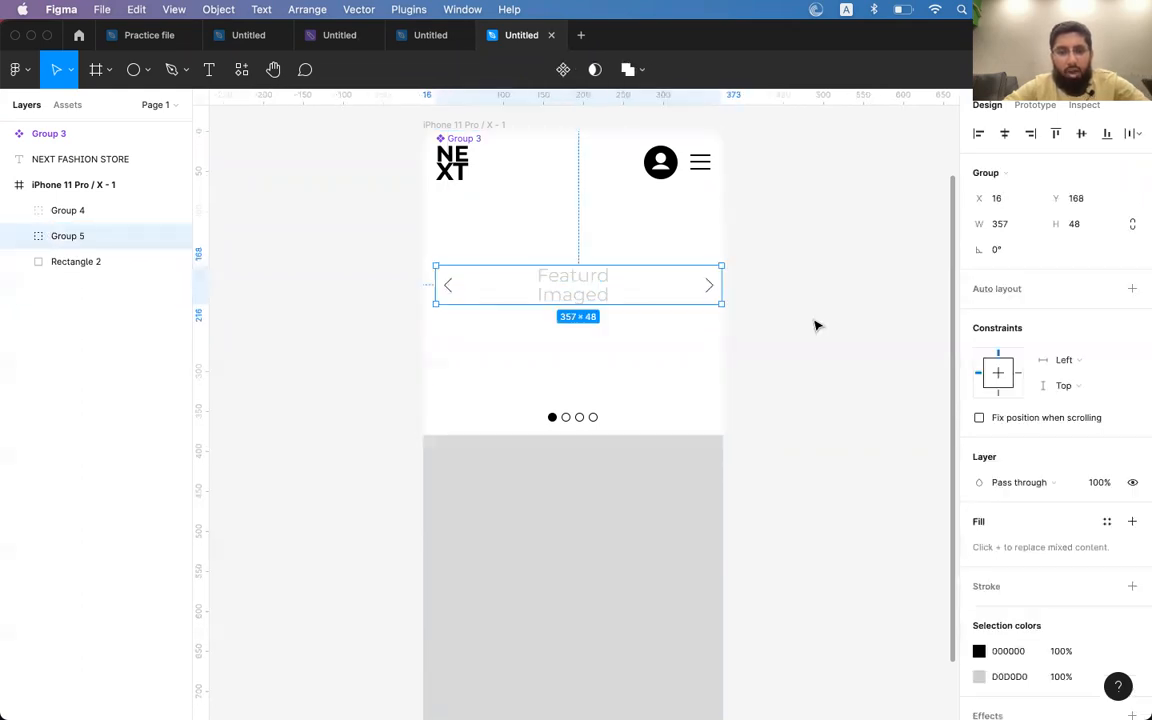
- Give the white featured-image rectangle independent corner radii, with 20 on both lower corners
left_click(815, 324)
left_click(577, 421)
scroll(573, 419, "down", 3)
scroll(576, 419, "up", 2)
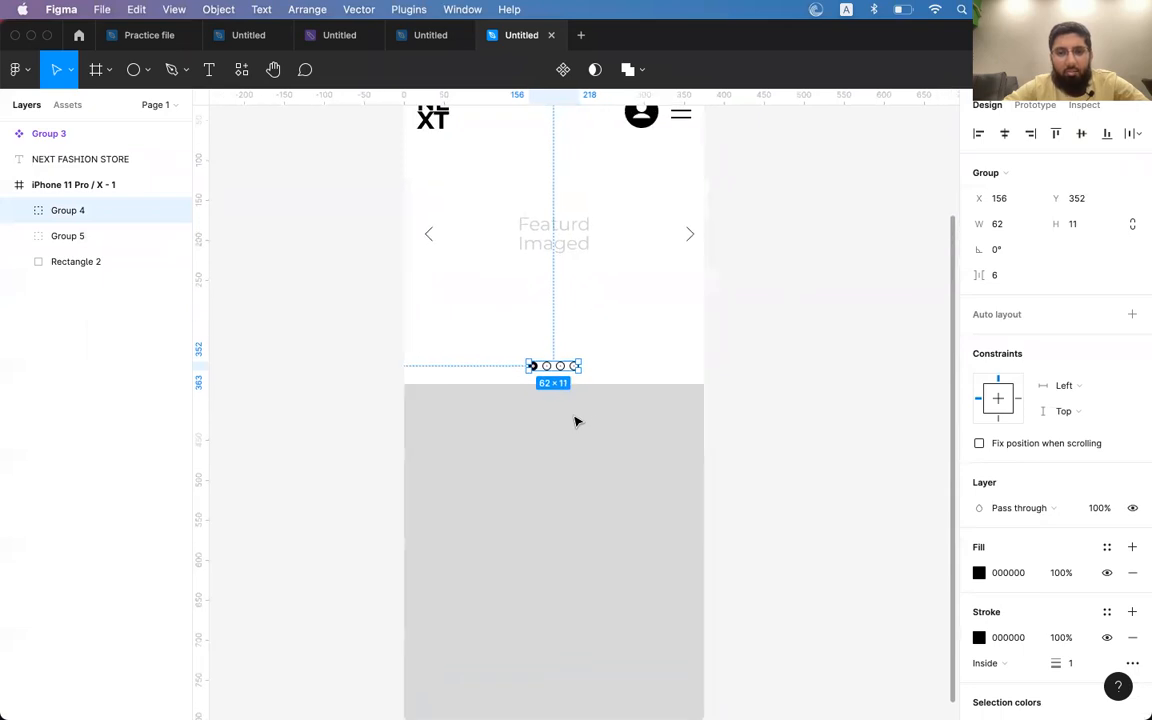
left_click(627, 360)
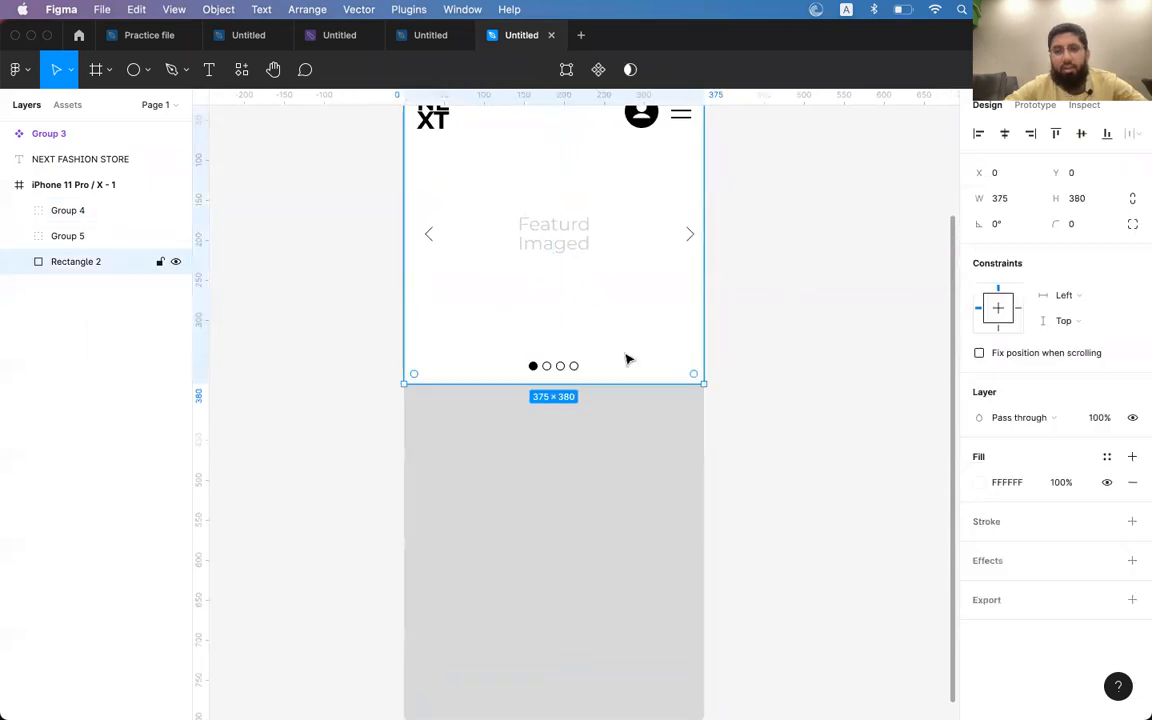
left_click(1133, 225)
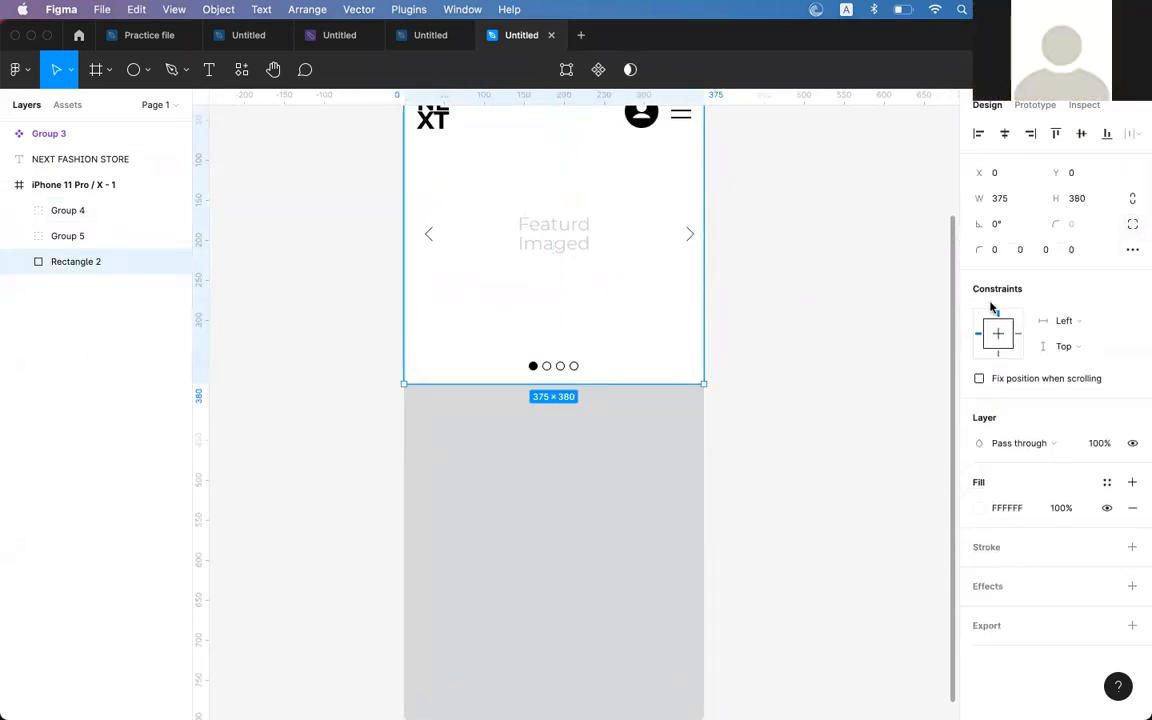
type("20")
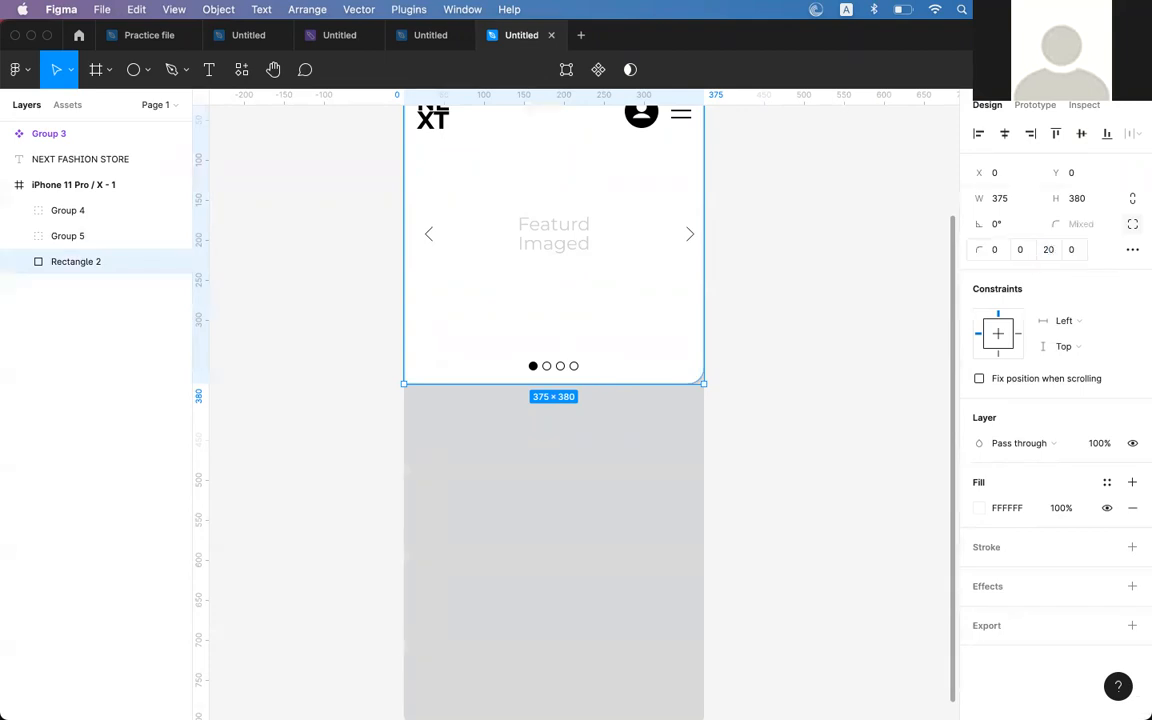
left_click(1073, 250)
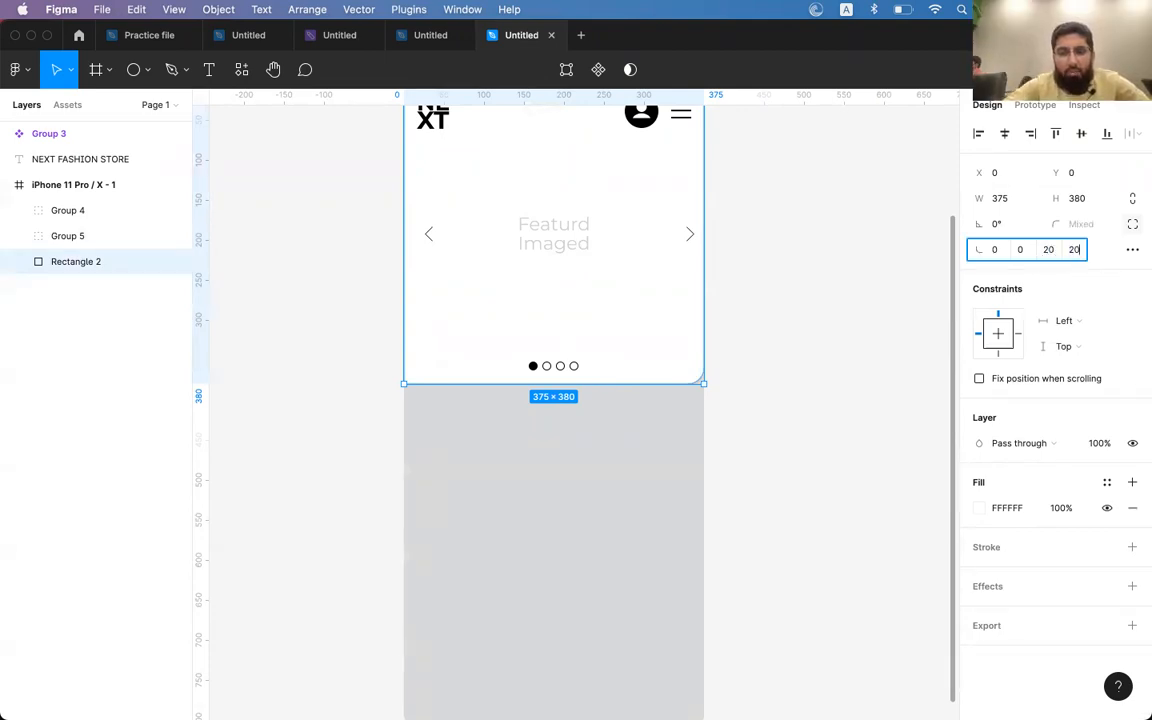
key("Return")
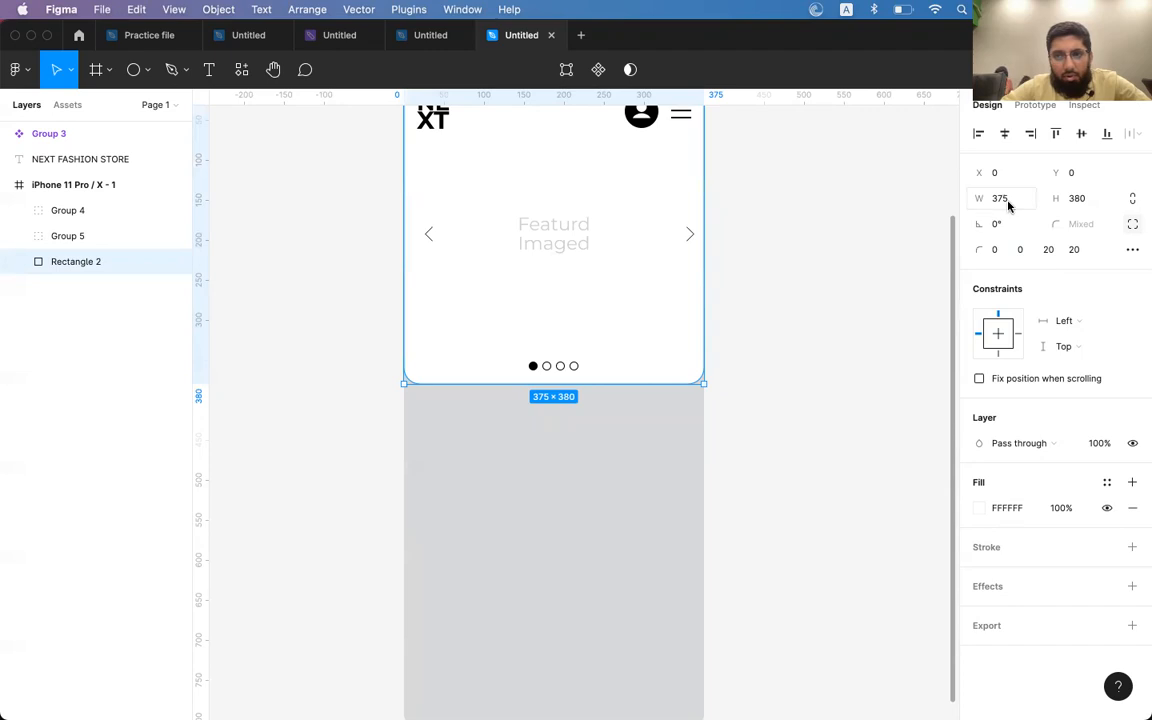
- Increase the radius of both lower corners of the white rectangle to 30
type("30")
key("Return")
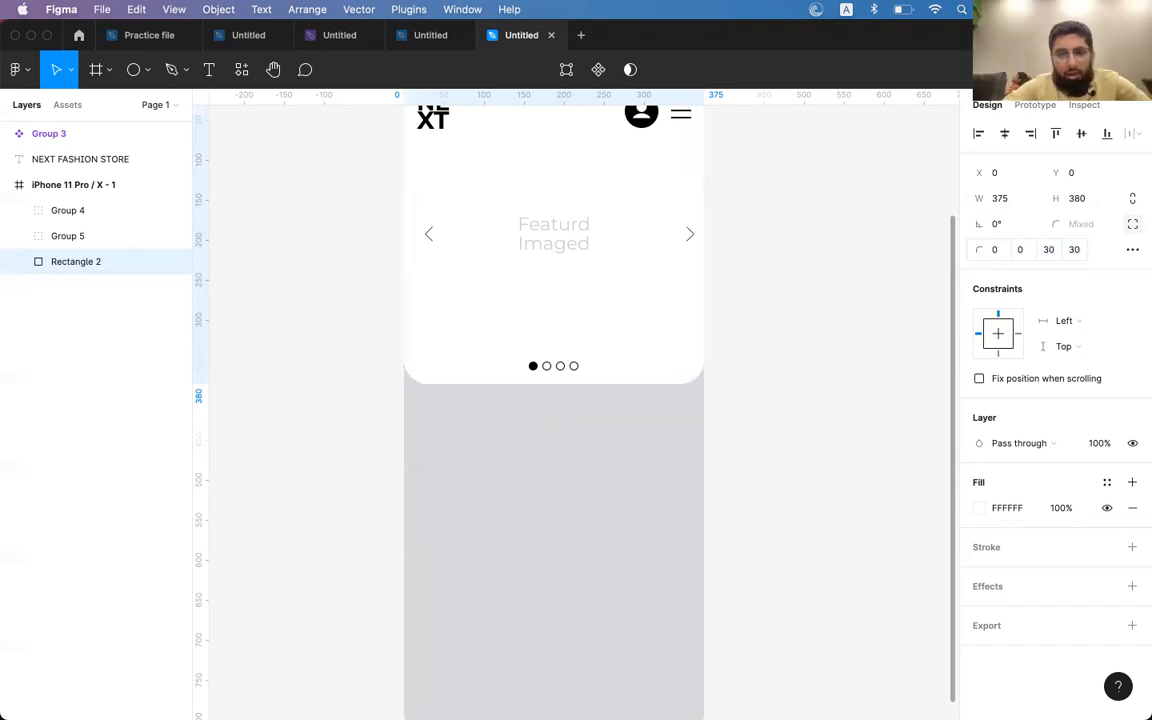
left_click(823, 315)
scroll(823, 315, "up", 3)
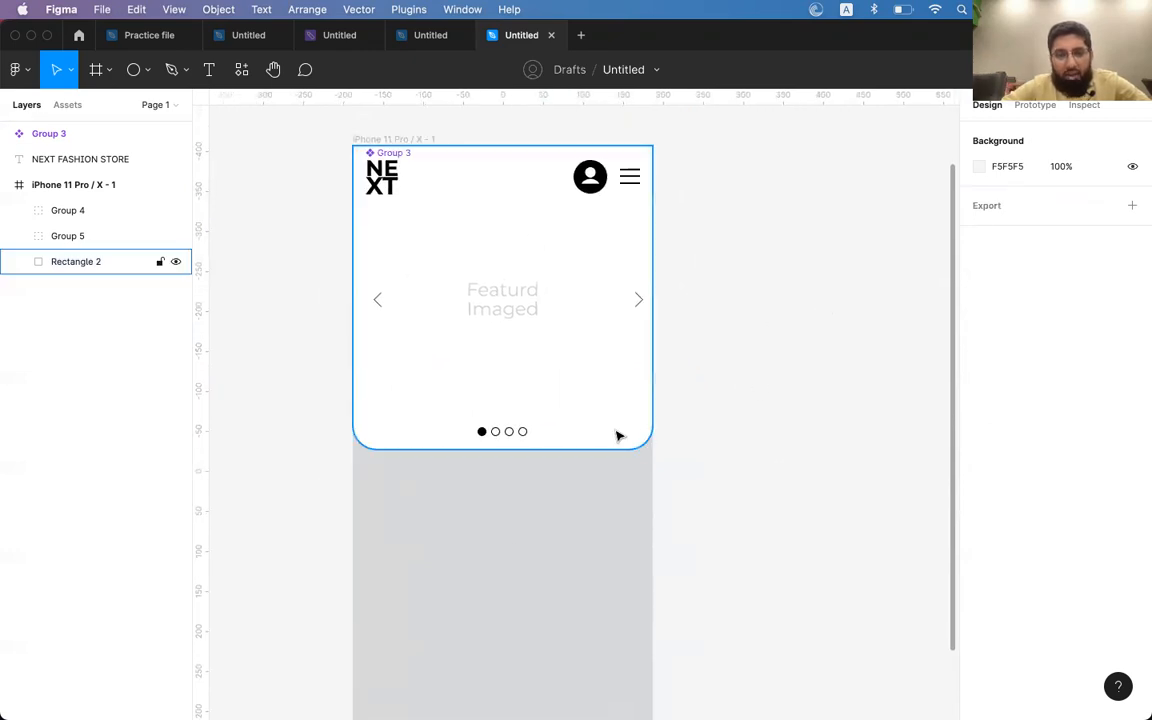
left_click(505, 432)
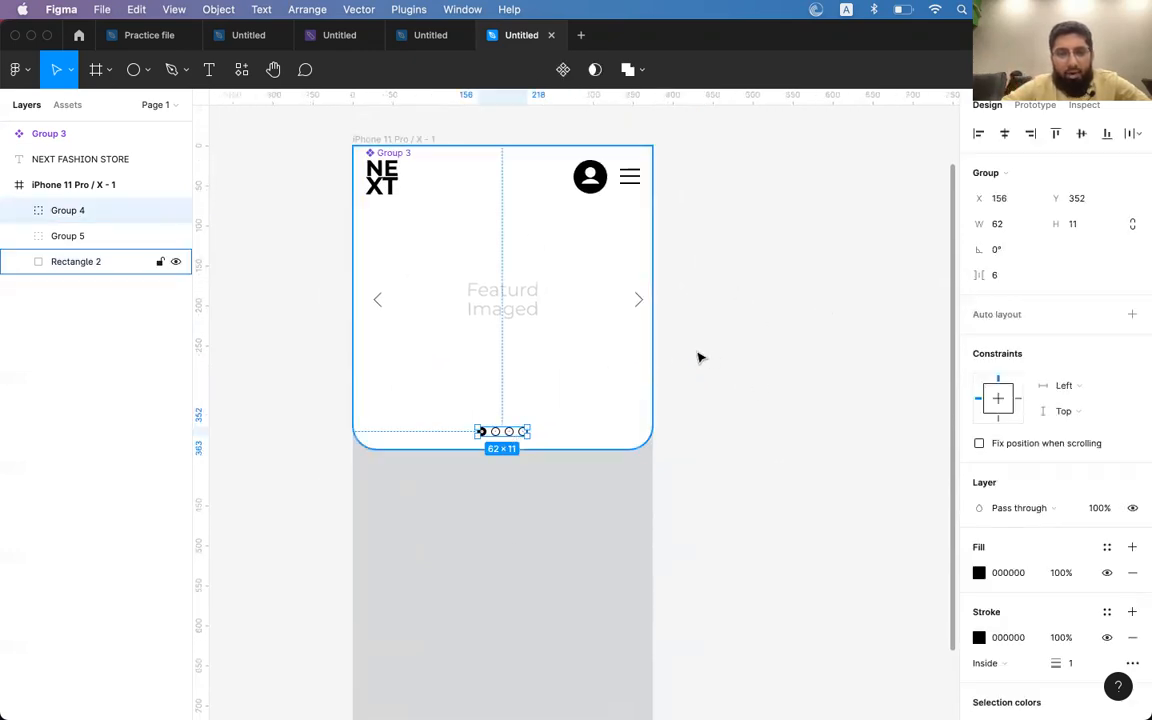
left_click(764, 351)
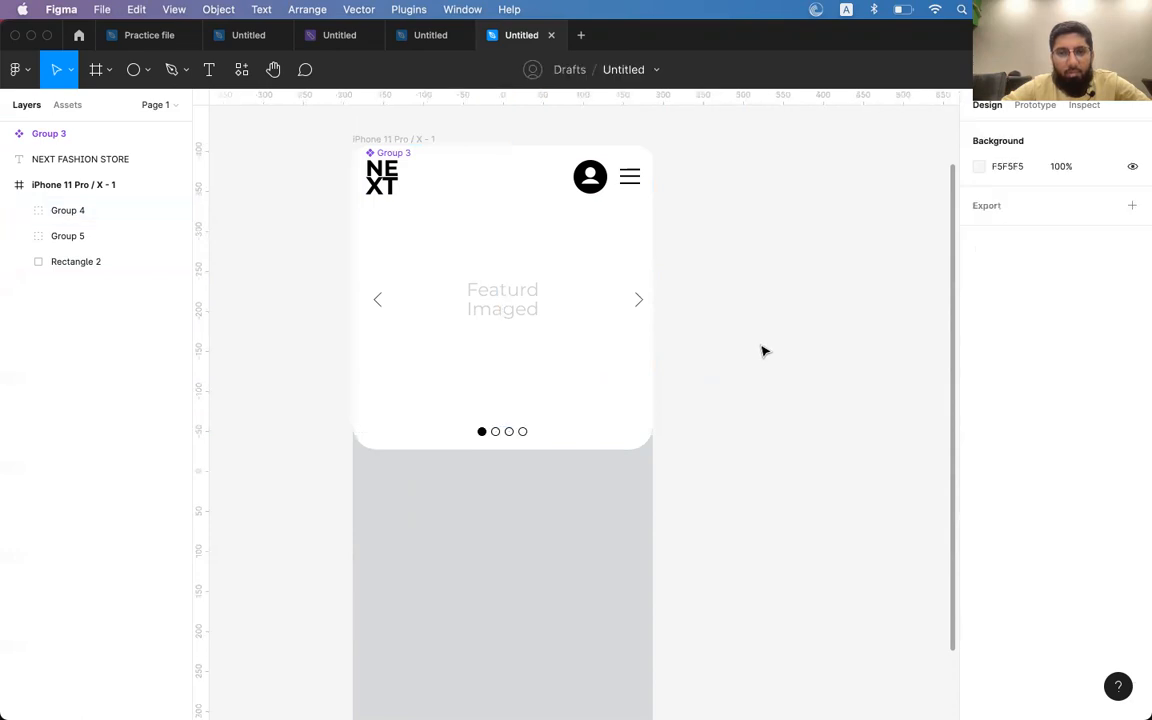
- Center the arrows-and-text group horizontally in the frame and widen it to 375, starting at X 0
left_click(518, 309)
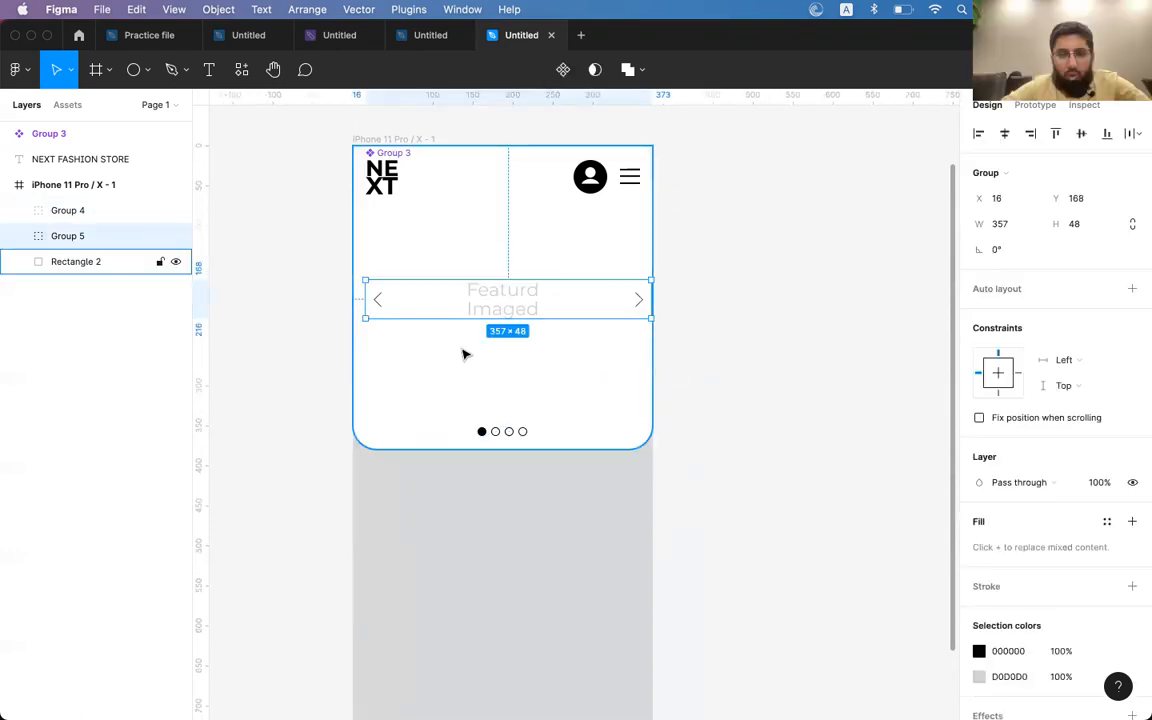
left_click(1003, 134)
left_click(697, 316)
left_click(527, 304)
left_click_drag(643, 296, 650, 294)
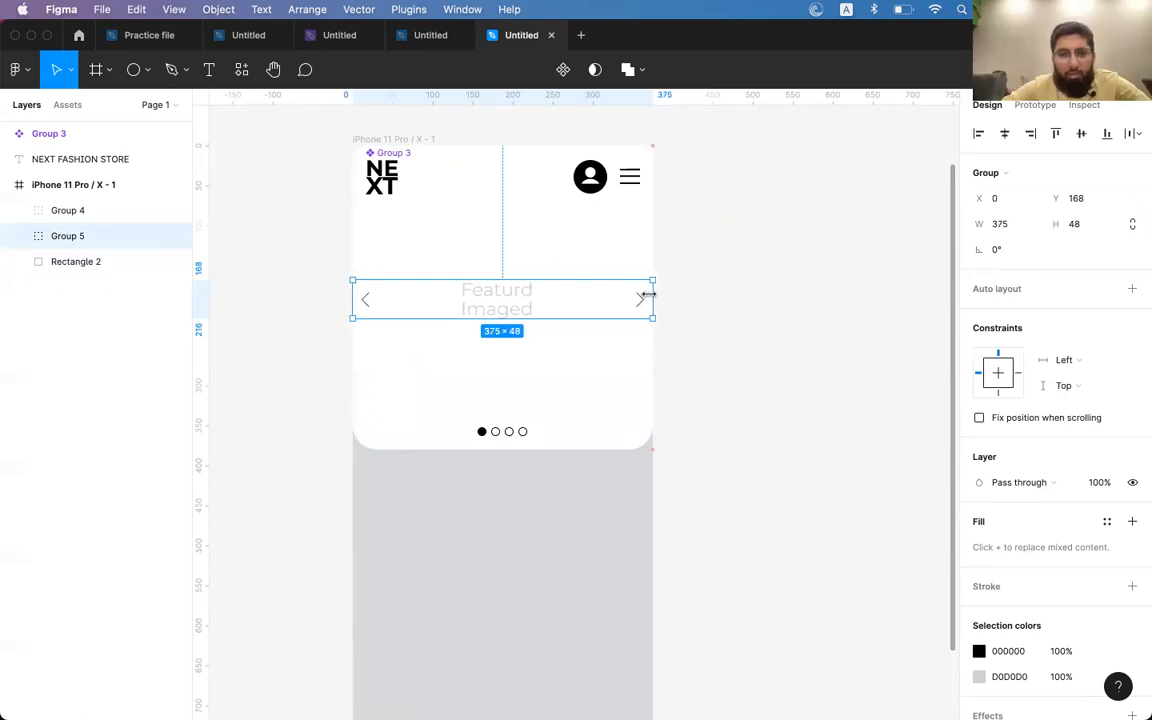
left_click(704, 301)
left_click(495, 316)
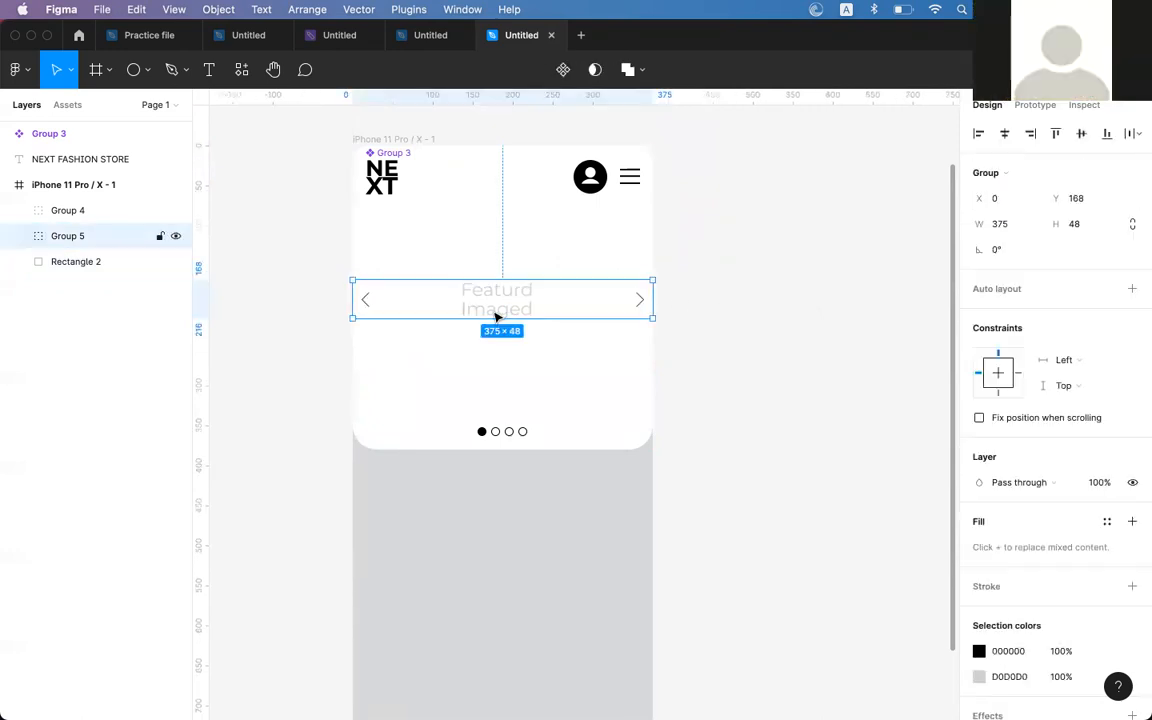
- Review the home screen layout: header, featured image area, page dots, empty grey section and the NEXT FASHION STORE title
left_click(627, 226)
left_click(592, 184)
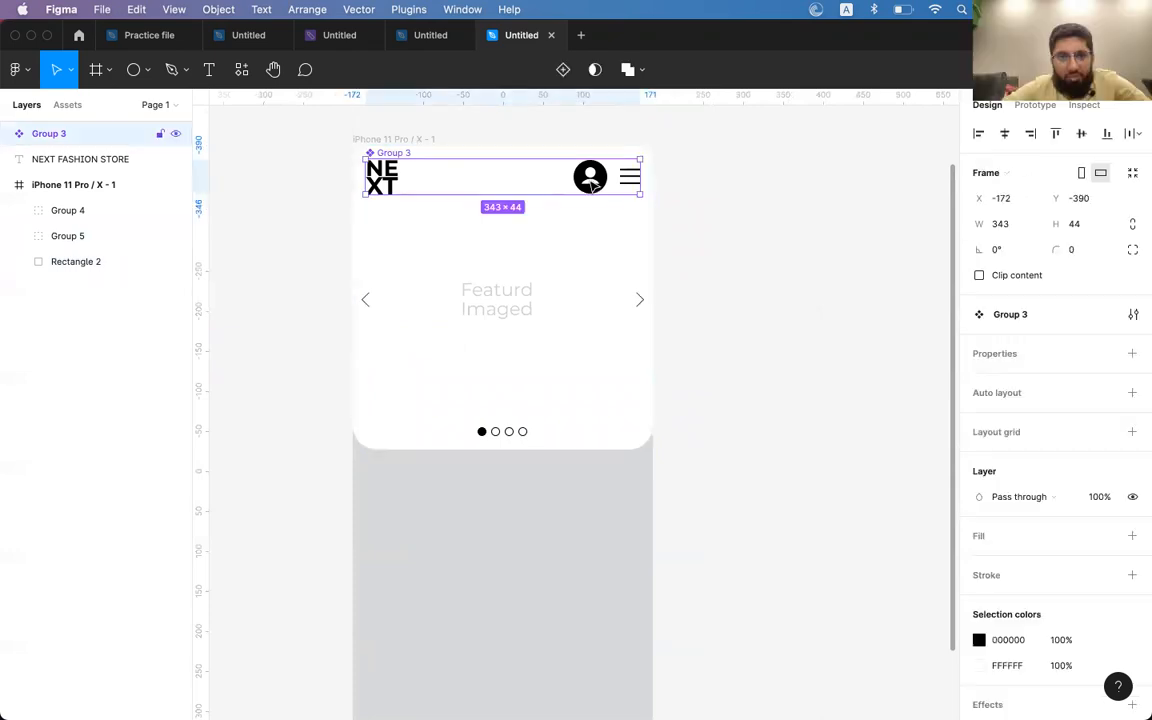
left_click(505, 431)
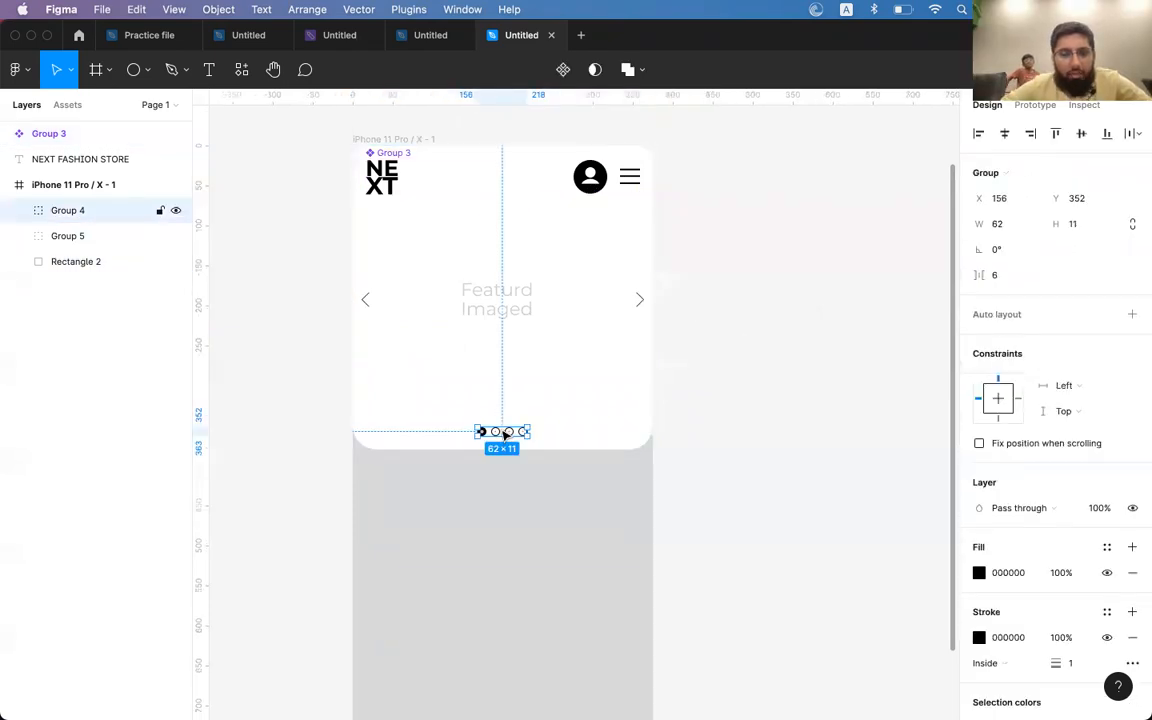
scroll(505, 436, "down", 3)
scroll(505, 436, "up", 2)
left_click(489, 272)
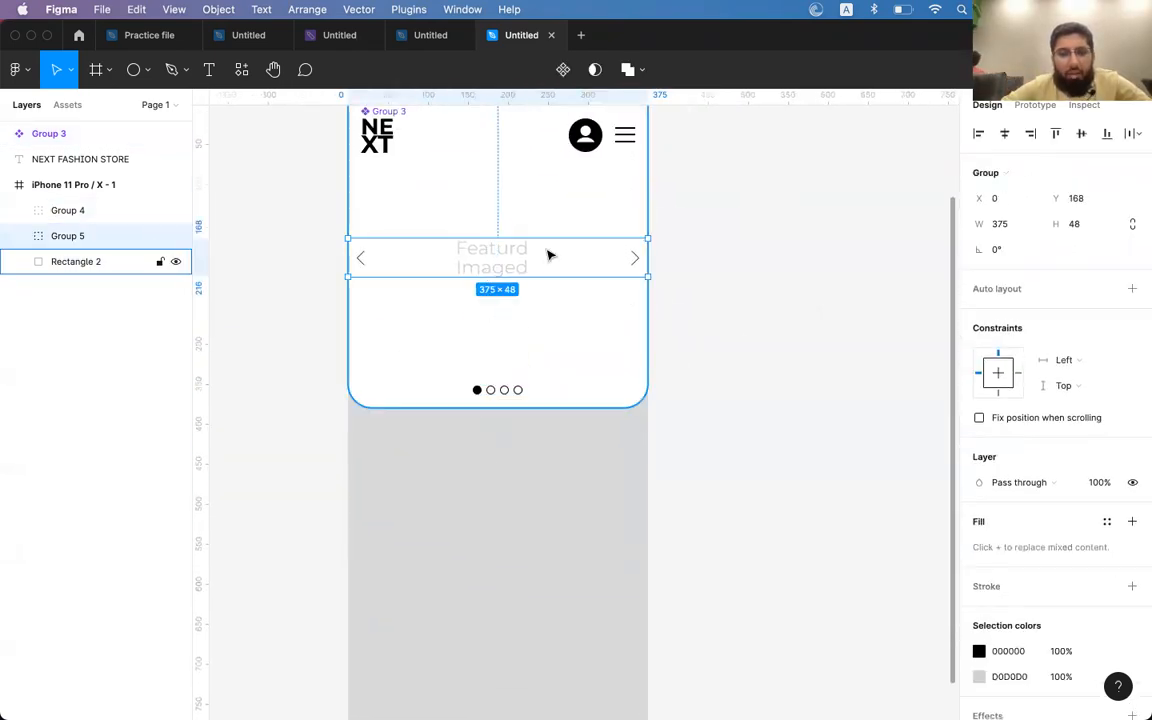
scroll(522, 330, "down", 2)
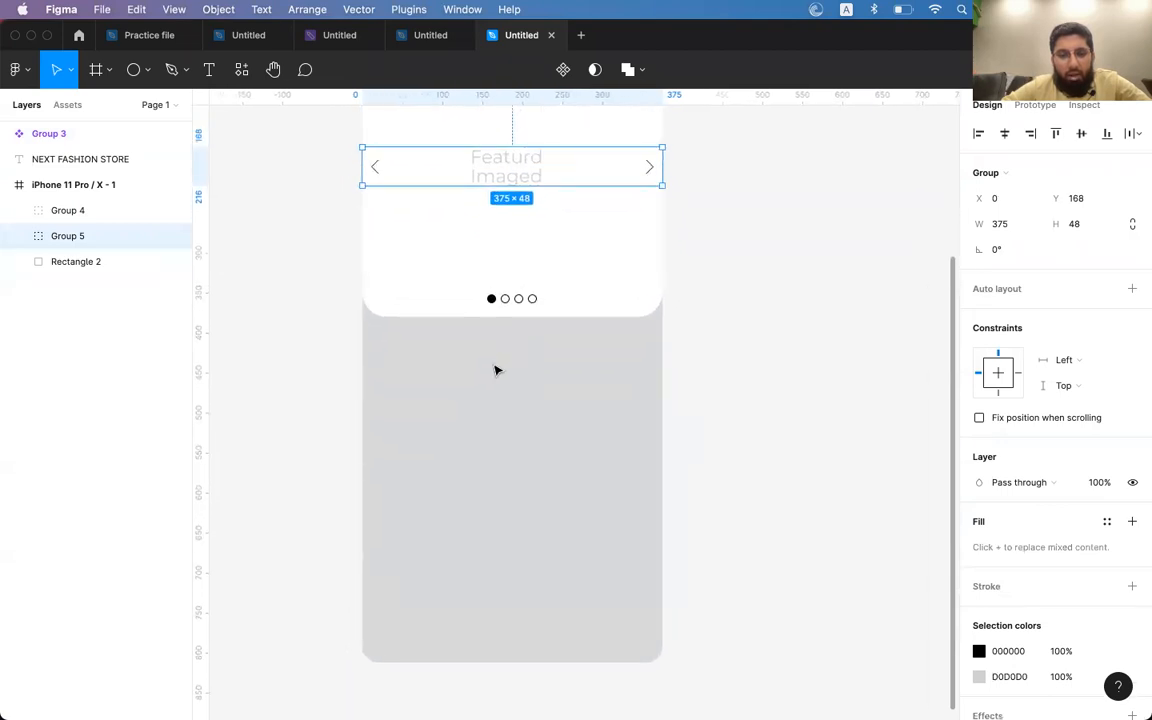
left_click(494, 373)
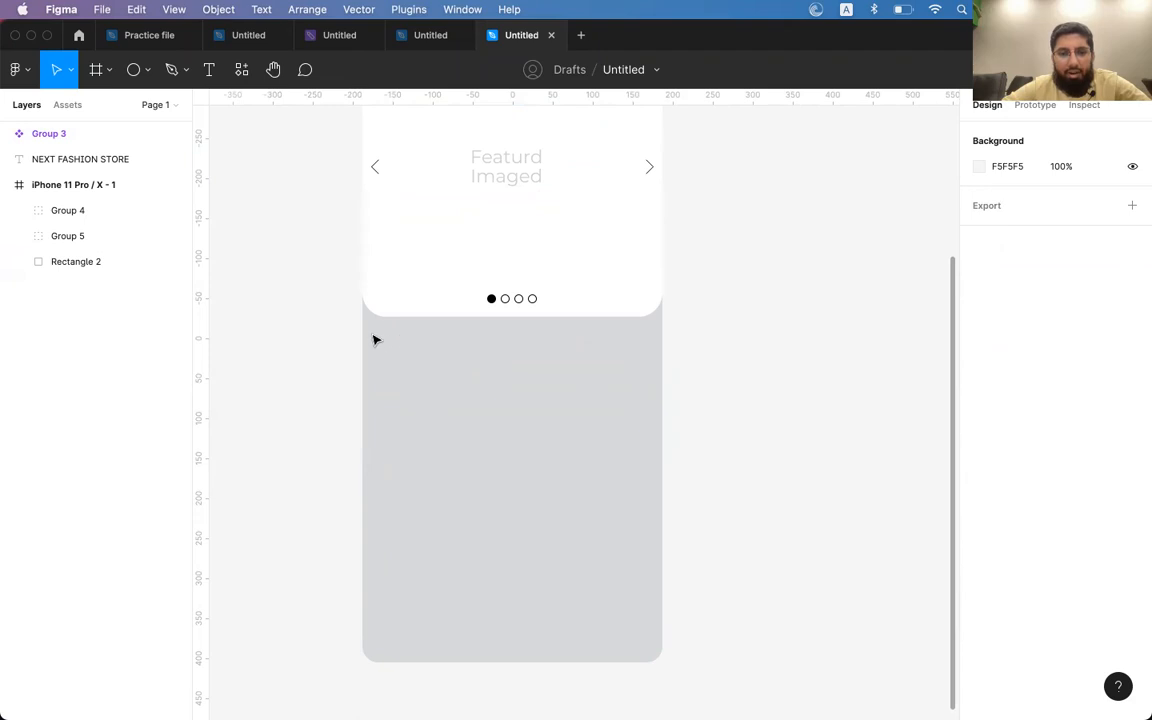
scroll(470, 340, "up", 5)
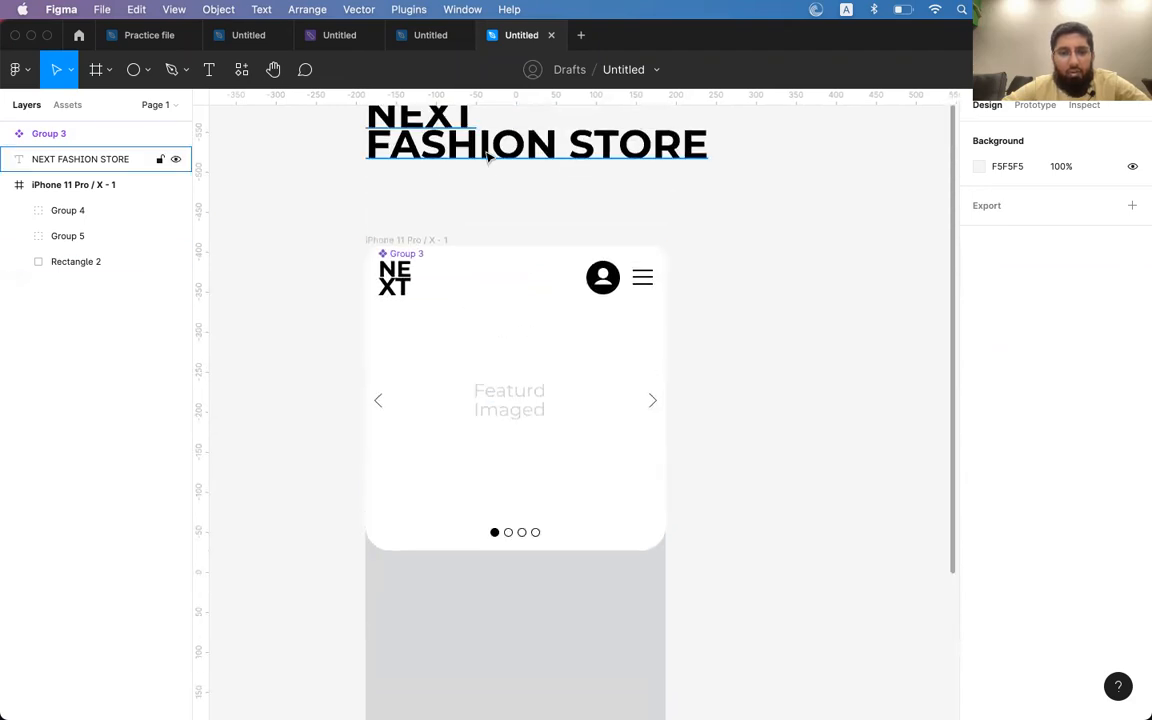
left_click(475, 148)
scroll(476, 160, "up", 1)
scroll(476, 185, "down", 4)
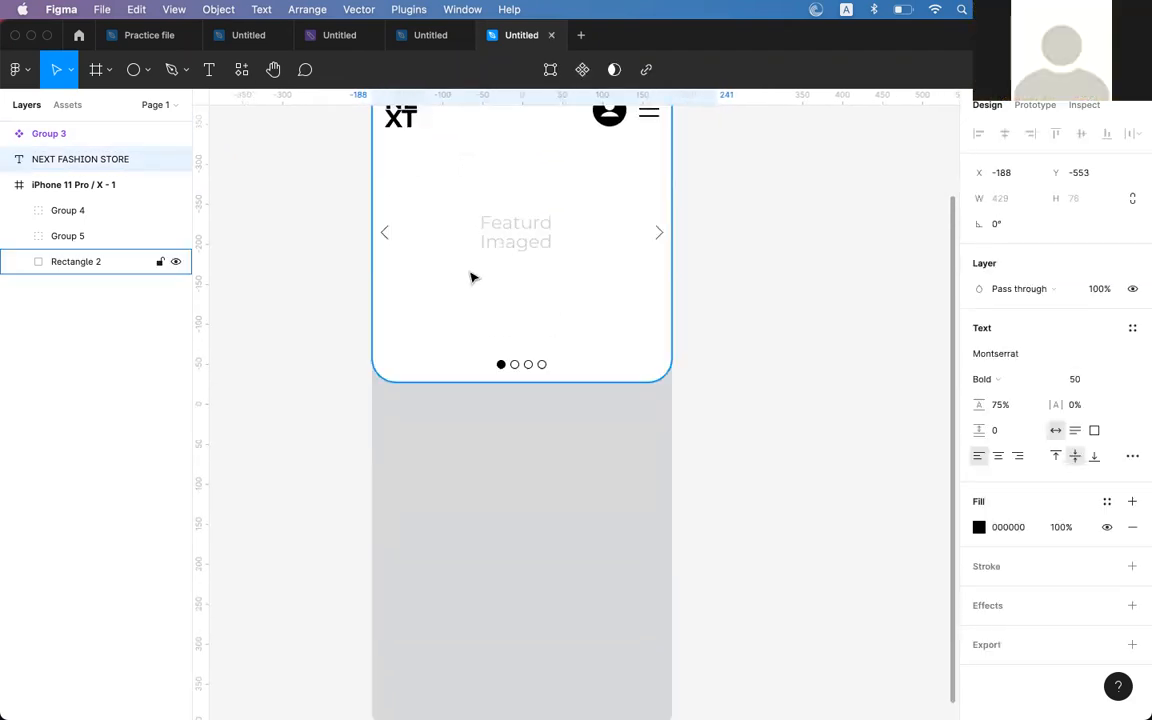
key("Escape")
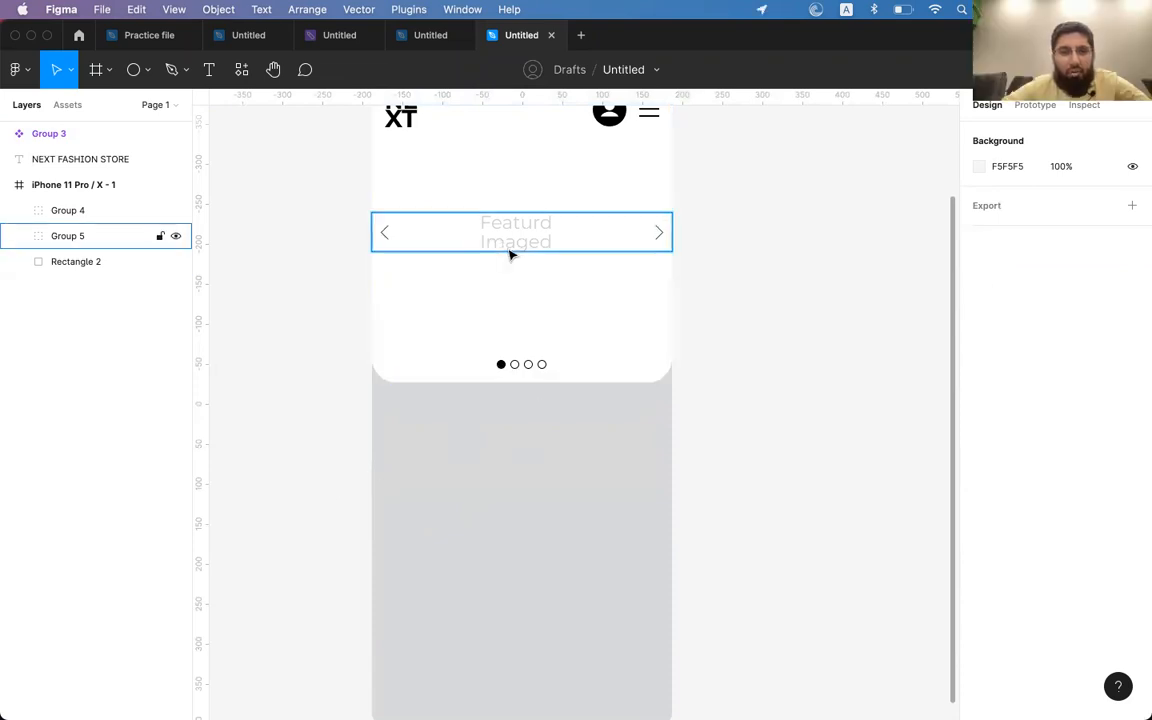
- Add a text block reading Men, Women and Kids on three lines in the grey area below the white section
left_click(209, 69)
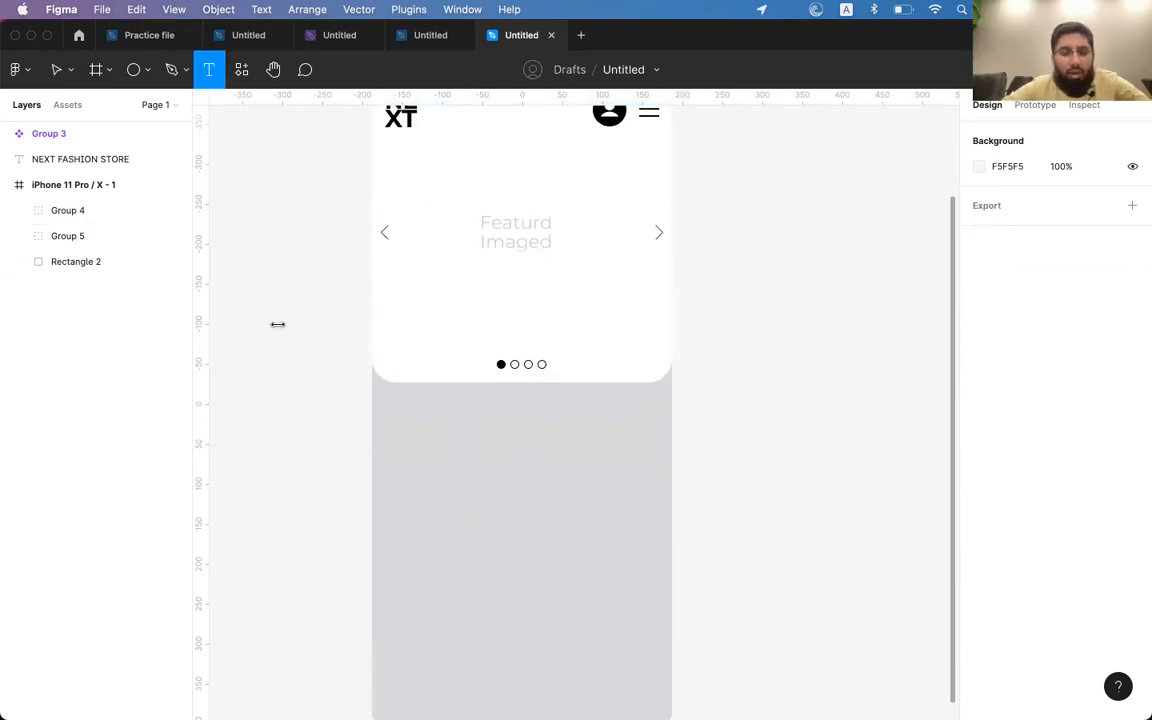
left_click(410, 424)
type("Men")
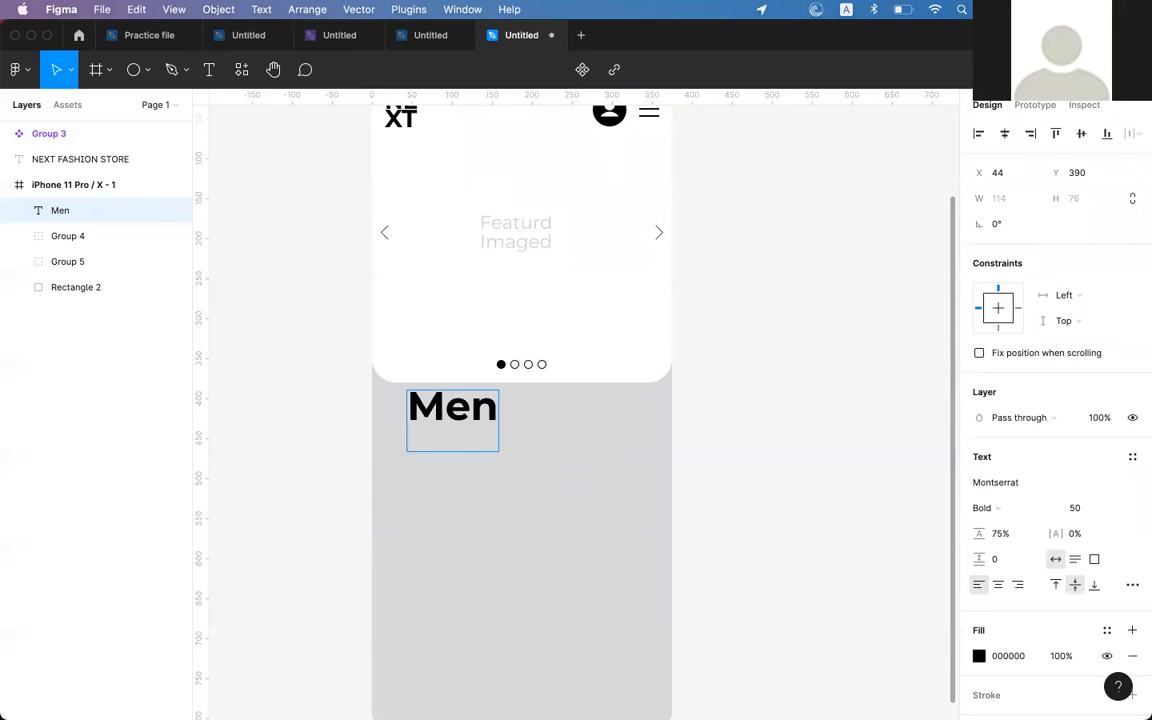
key("Return")
type("Women")
key("Return")
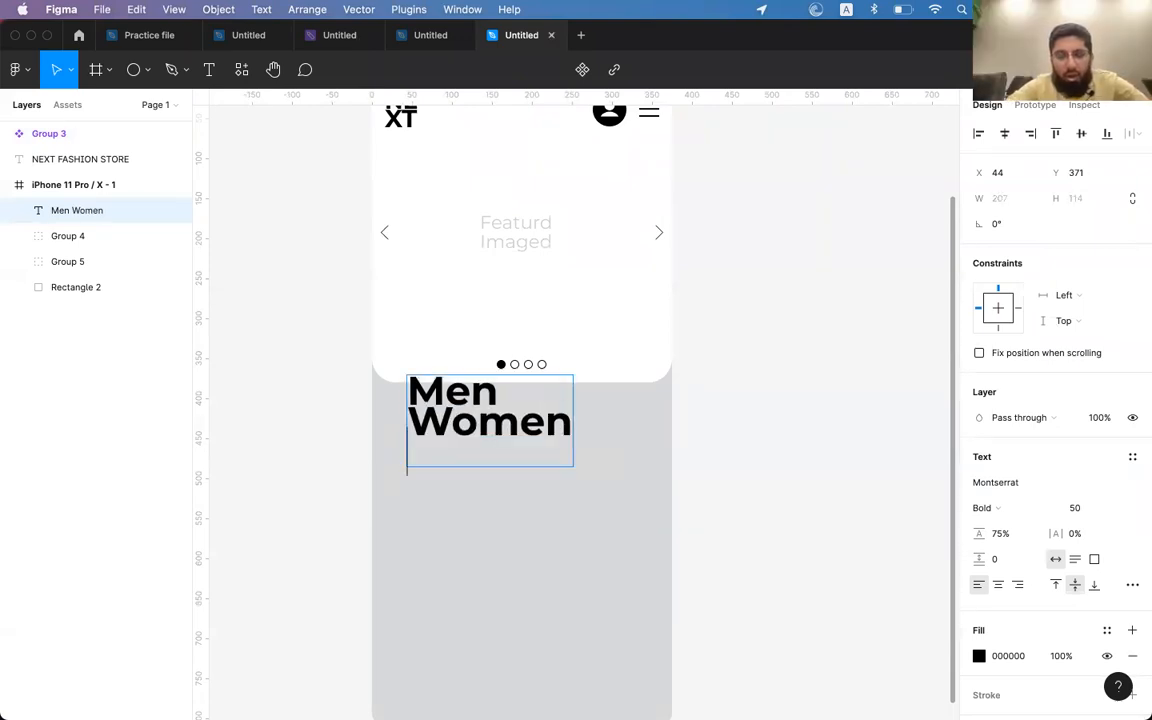
type("Kids")
key("Escape")
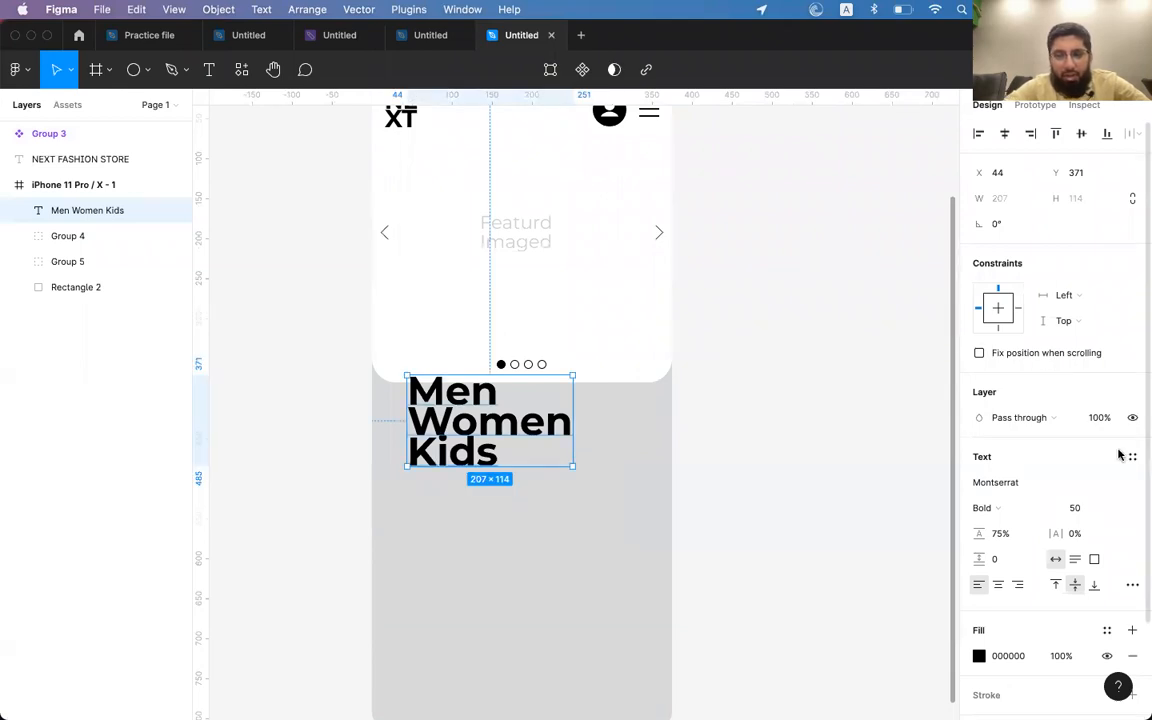
- Increase the Men Women Kids text's line height to 344% and move the block down and toward the frame's left edge
scroll(1100, 453, "down", 3)
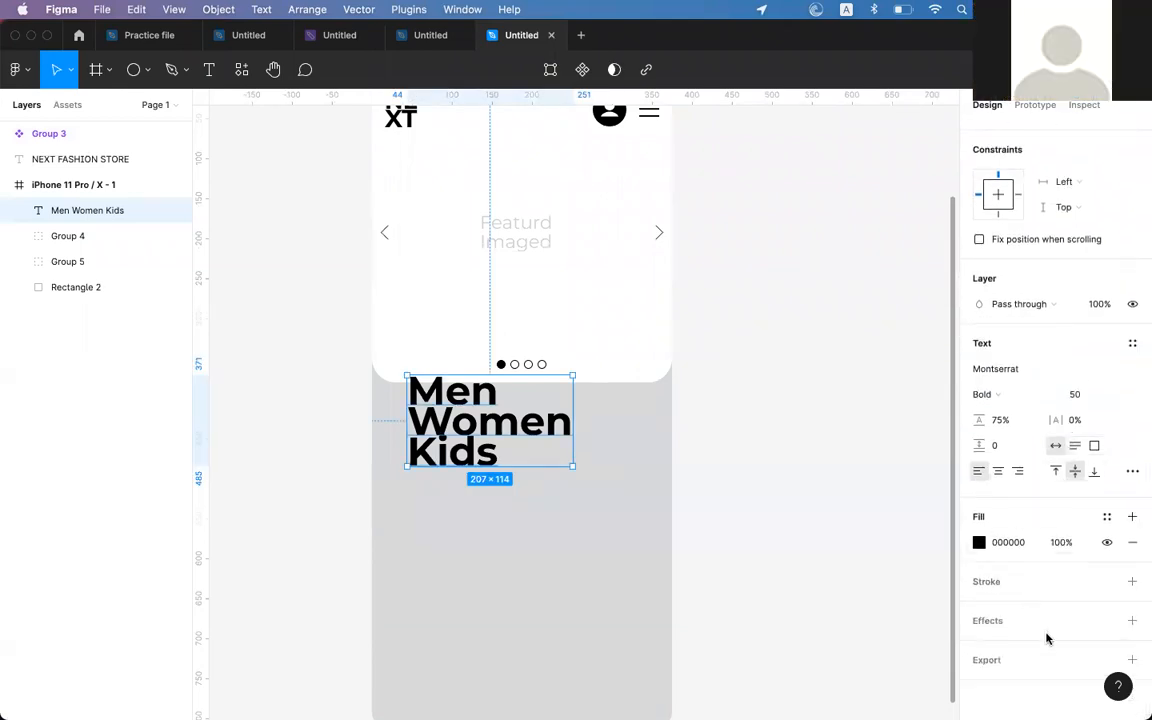
left_click(771, 632)
left_click(90, 210)
scroll(1067, 519, "down", 3)
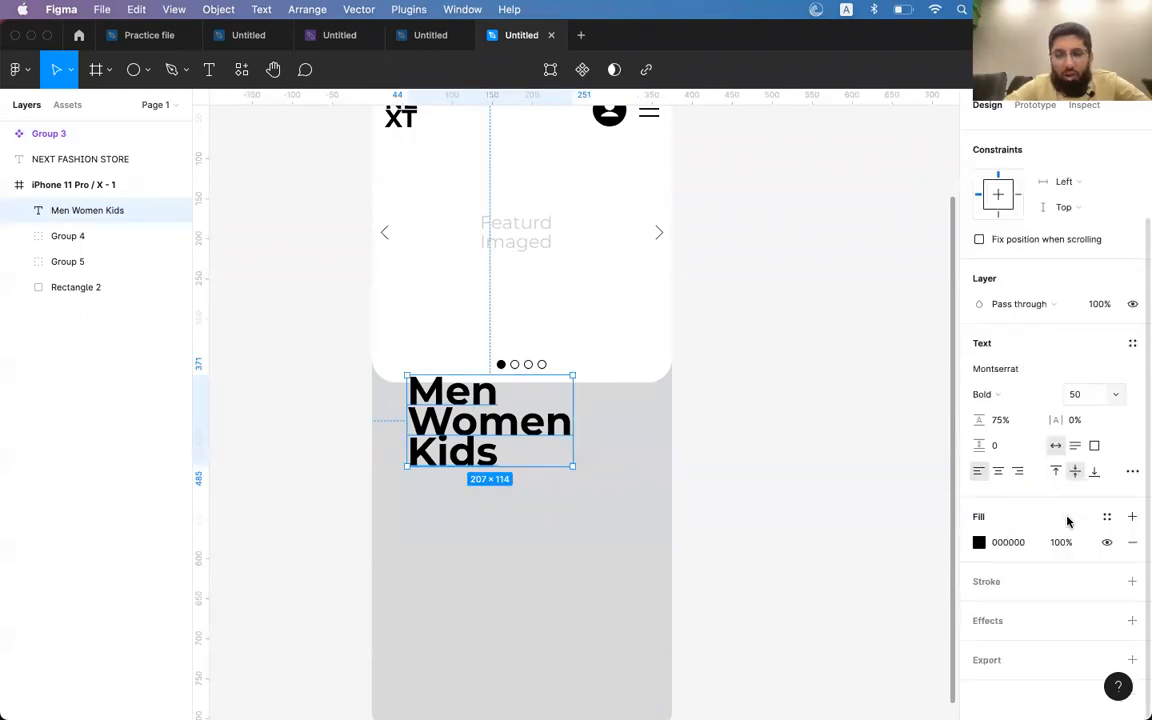
left_click_drag(979, 419, 1030, 419)
left_click_drag(452, 503, 465, 556)
- Reduce the Men Women Kids text to font size 20 and move it up directly below the white section
key("super+shift+comma")
key("super+shift+comma")
key("super+shift+comma")
key("super+shift+comma")
key("super+shift+comma")
key("super+shift+comma")
key("super+shift+comma")
key("super+shift+comma")
key("super+shift+comma")
key("super+shift+comma")
key("super+shift+comma")
key("super+shift+comma")
key("super+shift+comma")
key("super+shift+comma")
key("super+shift+comma")
key("super+shift+comma")
key("super+shift+comma")
key("super+shift+comma")
key("super+shift+comma")
key("super+shift+comma")
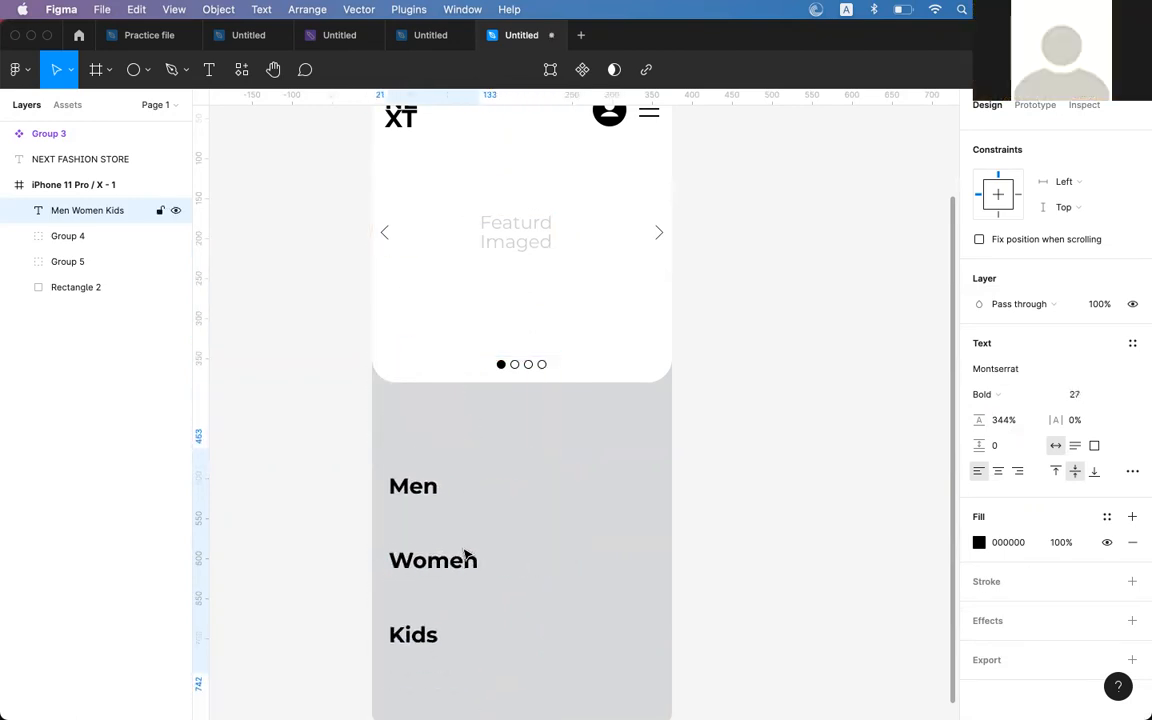
key("super+comma")
left_click(428, 561)
left_click_drag(428, 561, 420, 476)
- Replace the three-line text with the single word Men
double_click(420, 411)
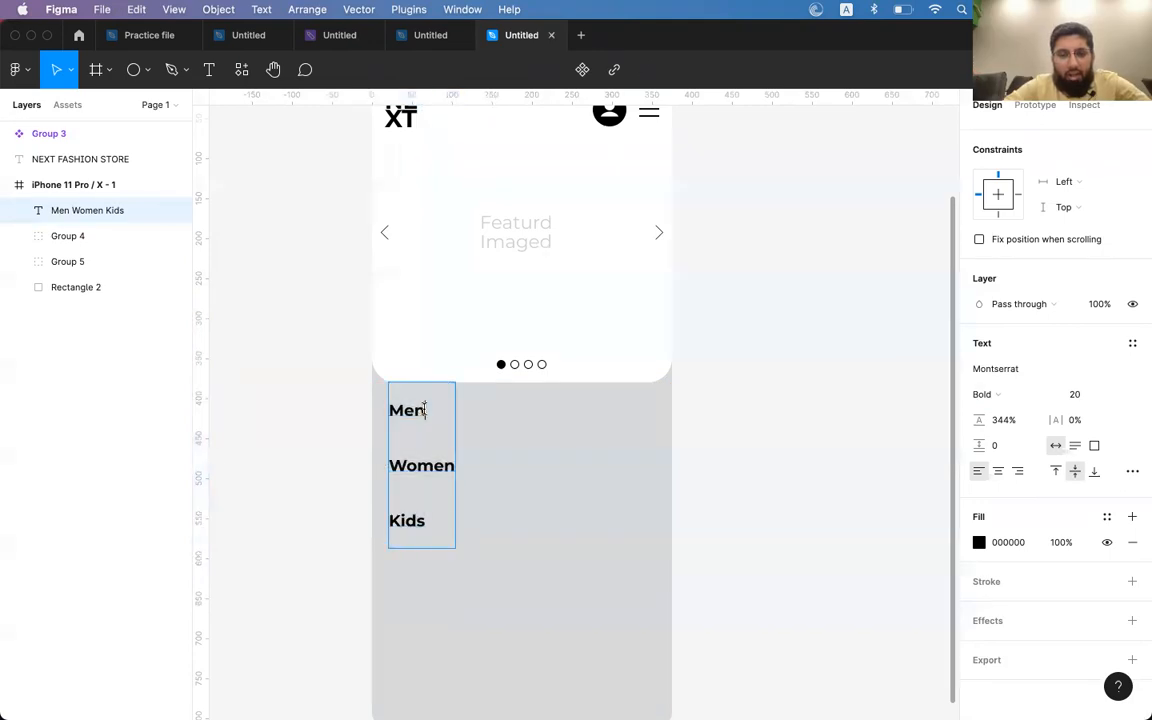
key("super+a")
type("Men")
key("Escape")
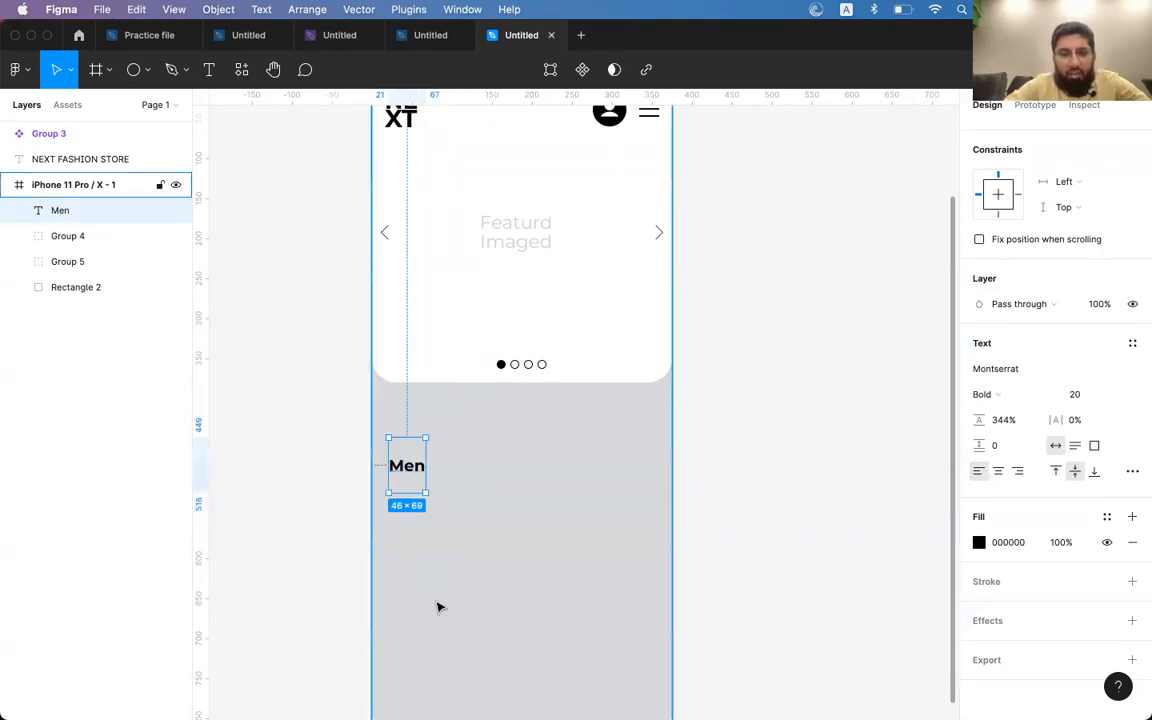
- Move the Men heading up near the top of the grey area and set its line height to 100%
left_click_drag(414, 460, 424, 411)
left_click_drag(979, 419, 883, 457)
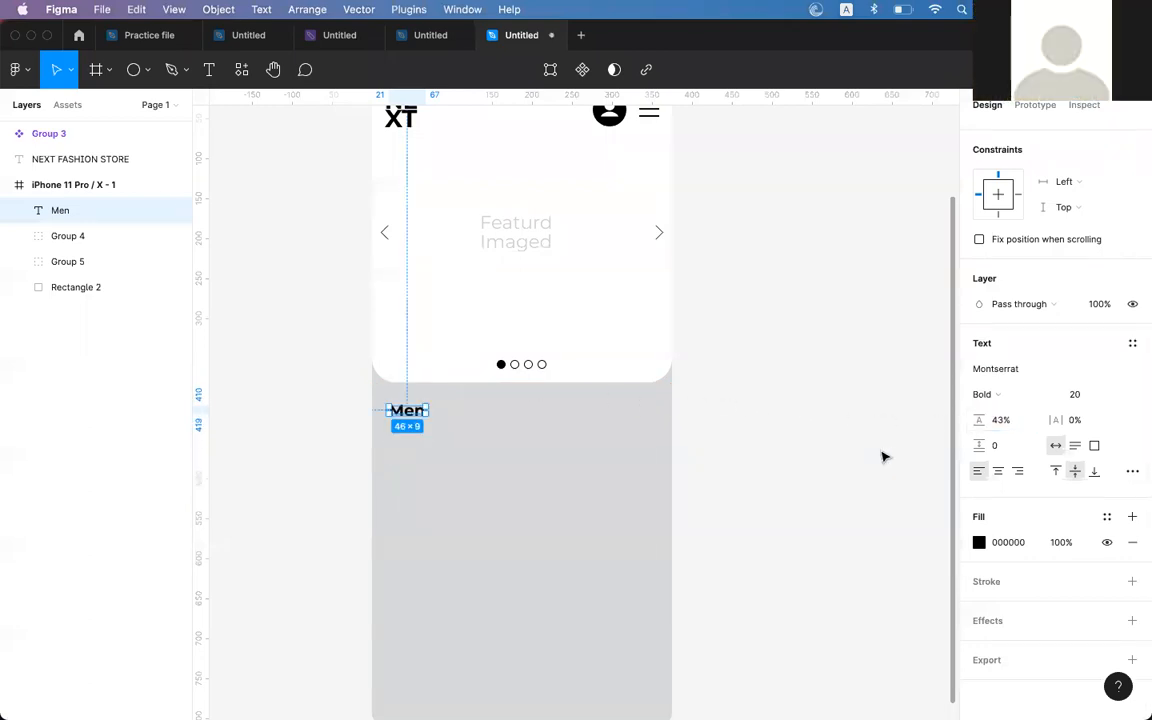
left_click_drag(981, 420, 1005, 420)
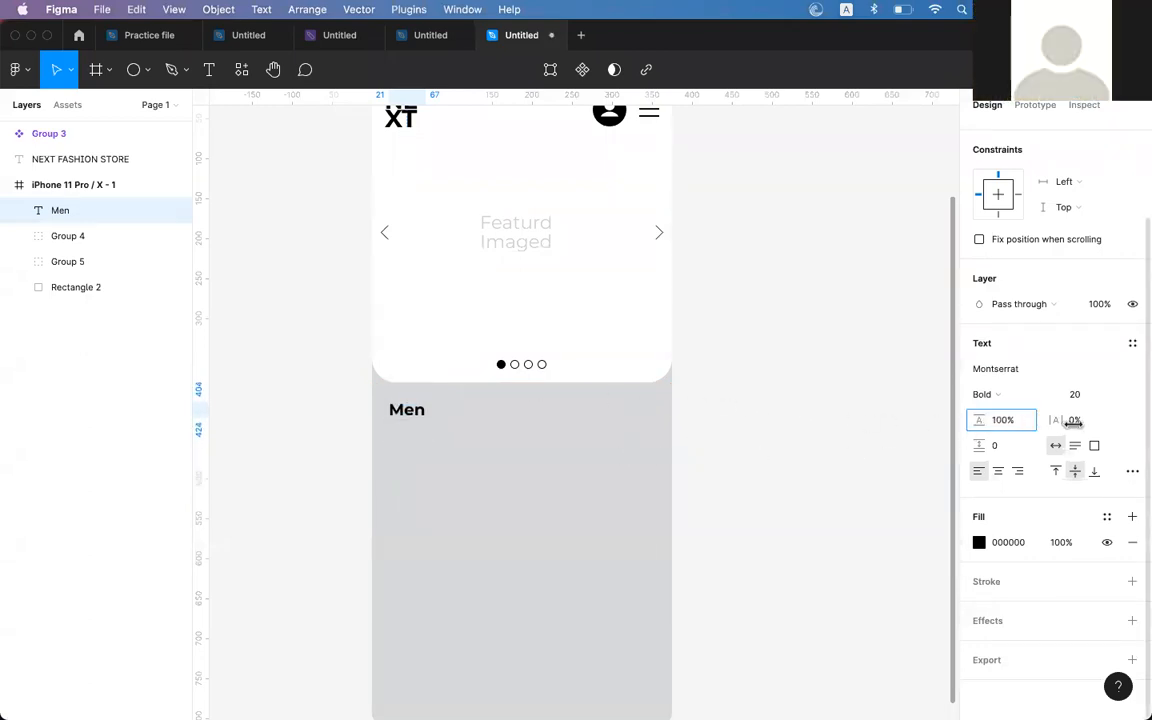
- Duplicate the Men heading straight below it and change the copy's text to Women
left_click_drag(410, 410, 418, 507)
double_click(412, 504)
type("Women")
key("Escape")
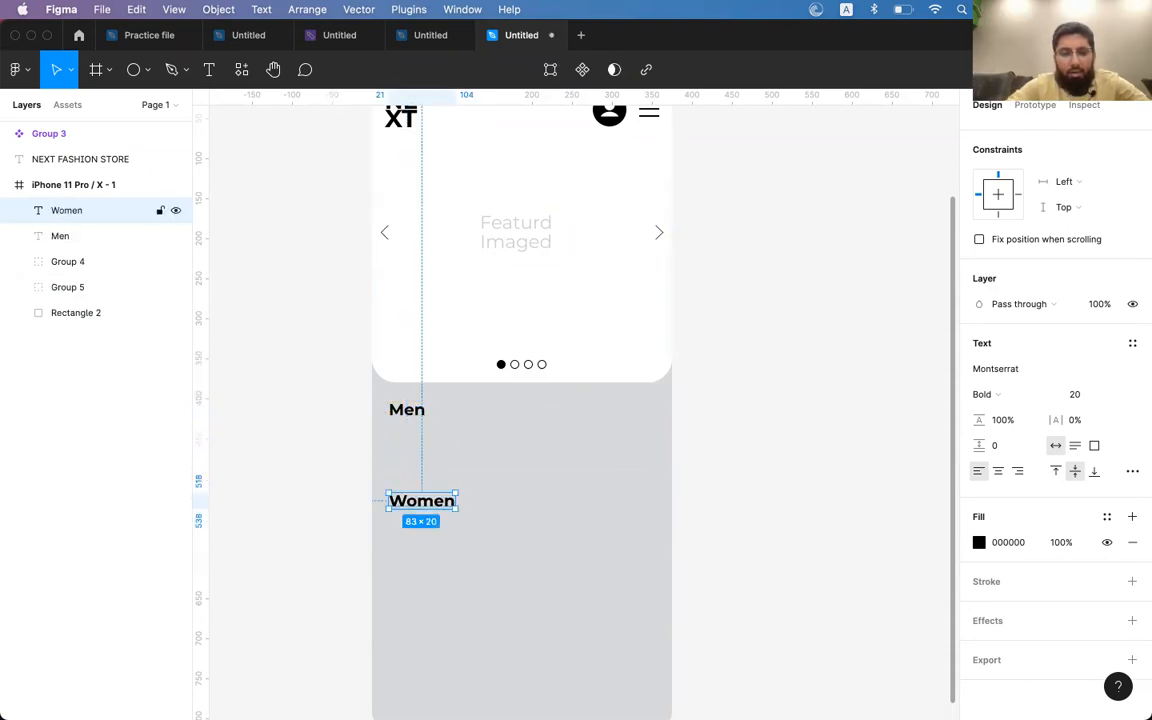
- Duplicate the Women heading straight below it and change the copy's text to Kids
left_click_drag(430, 505, 427, 596)
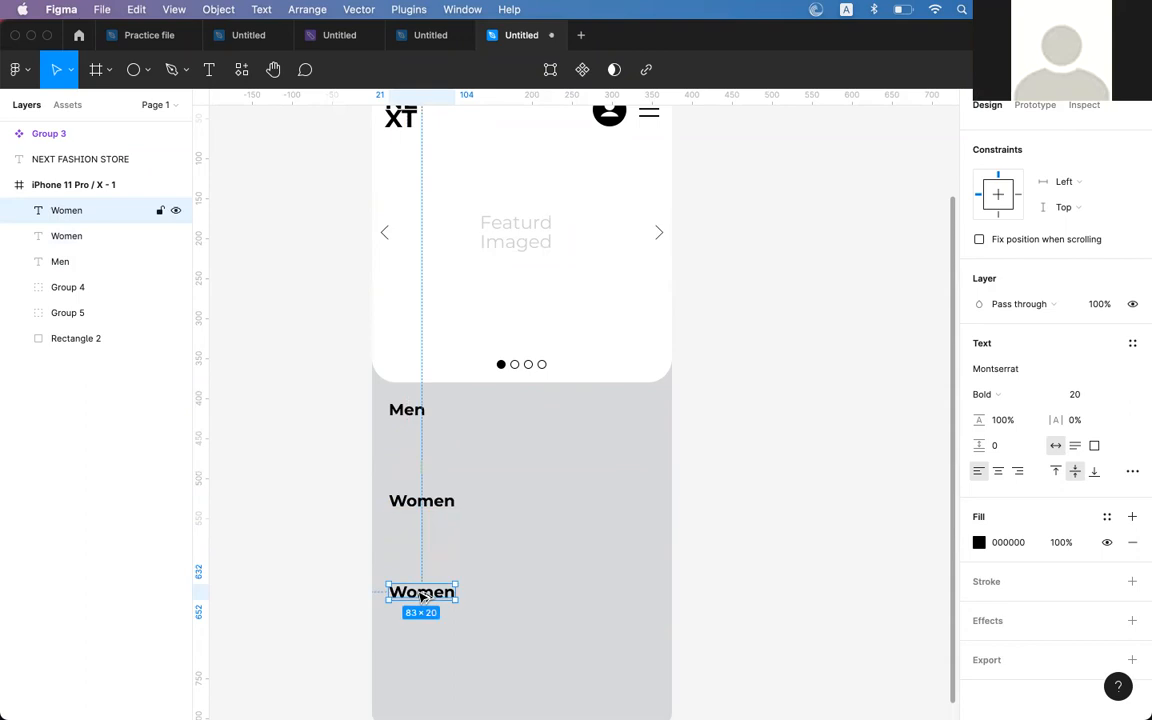
double_click(420, 592)
type("Kids")
key("Escape")
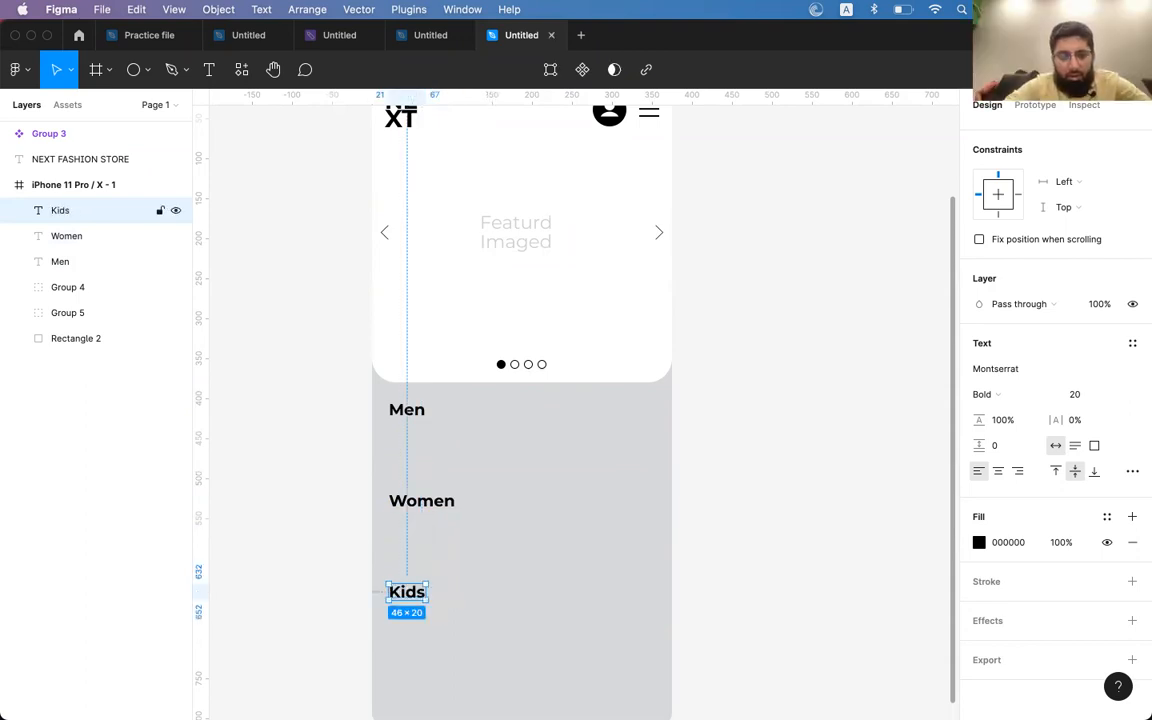
- Move the Women and Kids headings down together, and lower Kids a little further to widen the gaps
left_click(424, 509, "shift")
left_click_drag(424, 509, 424, 558)
left_click(422, 553, "shift")
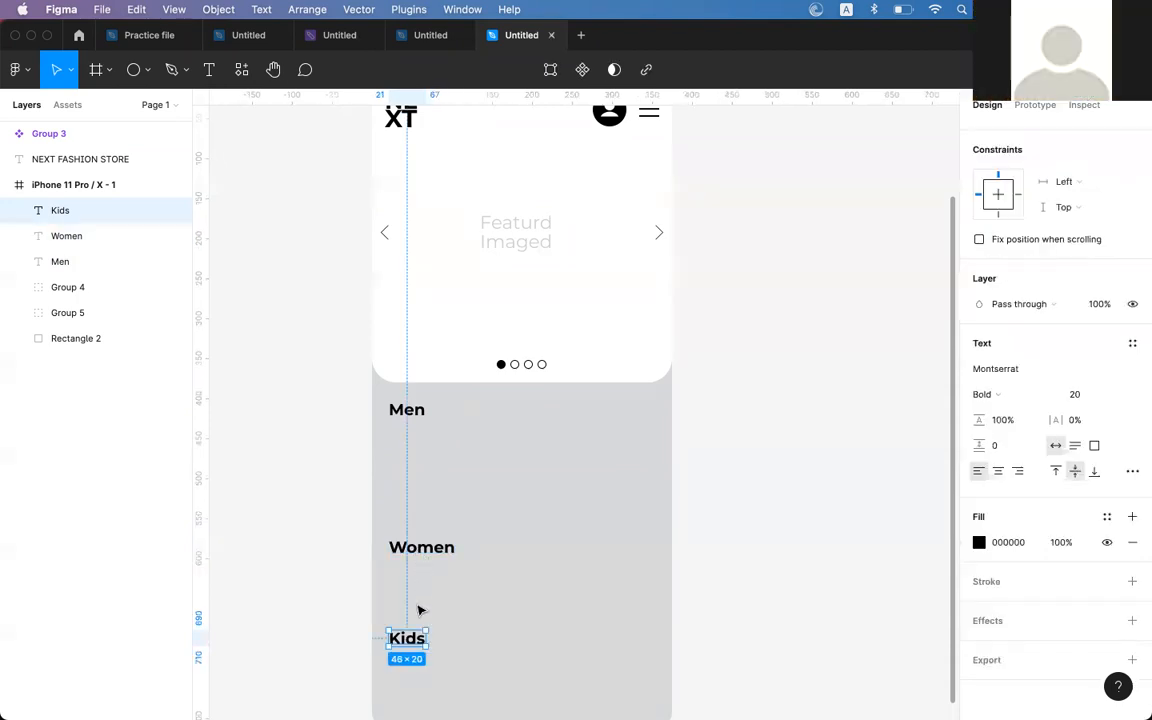
left_click_drag(408, 639, 410, 670)
- Shift the Women and Kids headings down together by 30 px
left_click(412, 410)
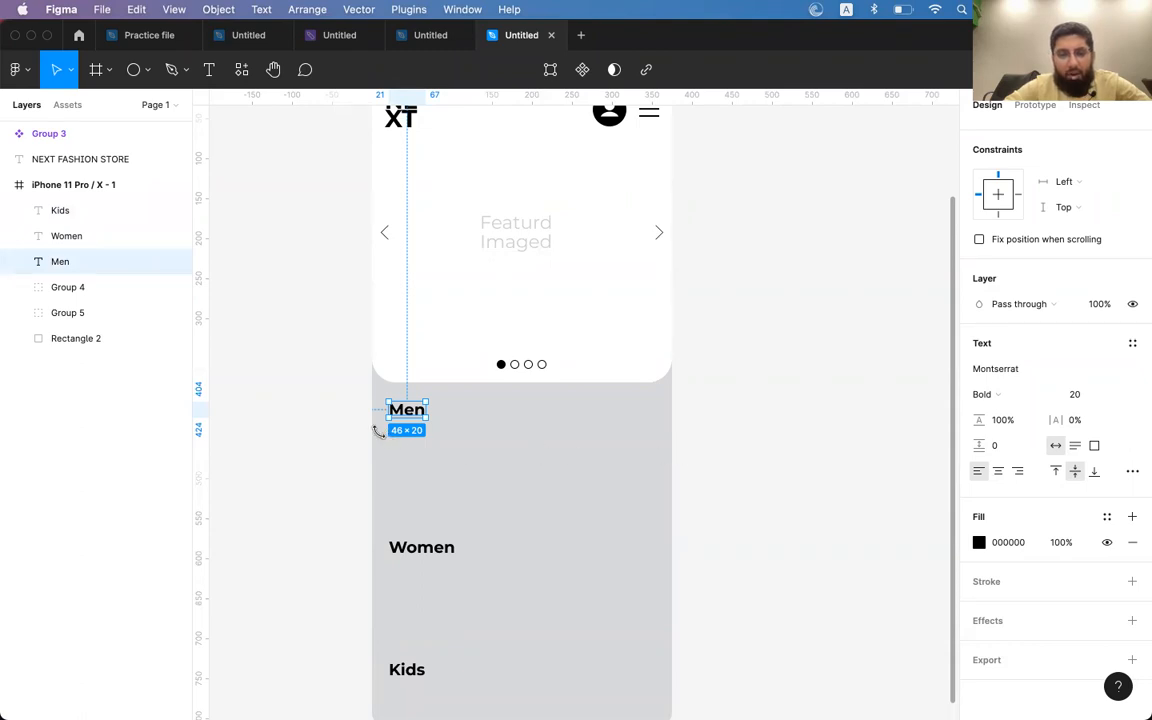
left_click(413, 548)
left_click(405, 672, "shift")
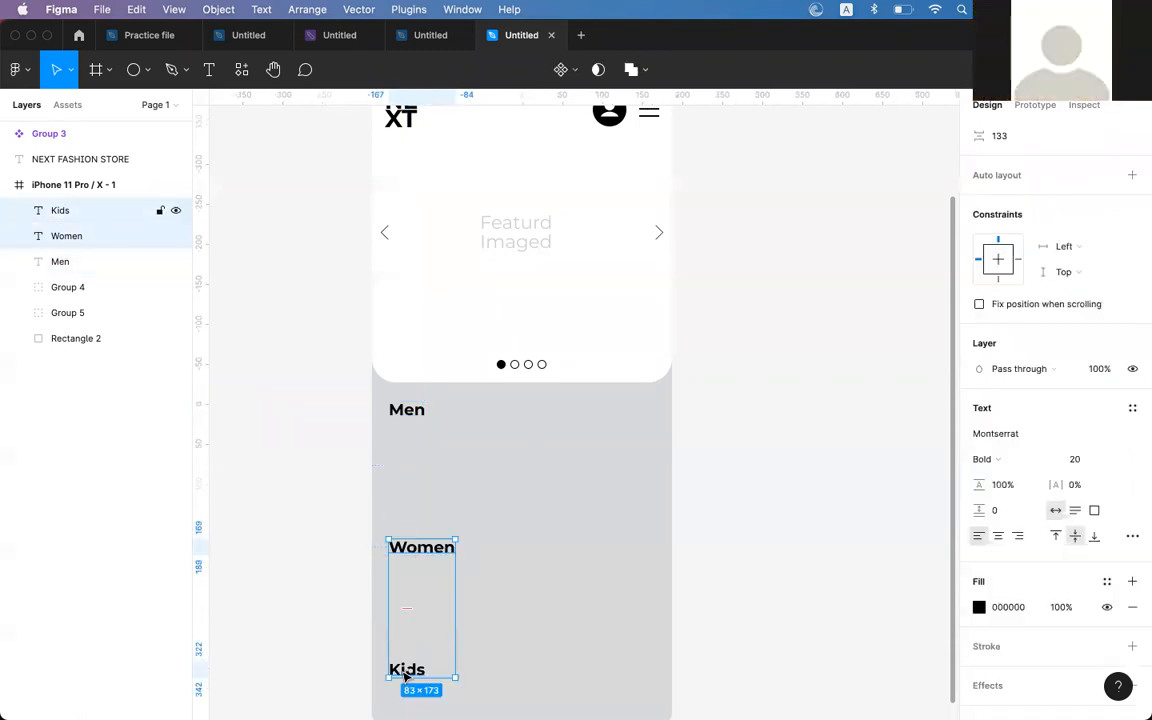
key("shift+Down")
key("shift+Down")
key("shift+Down")
key("Escape")
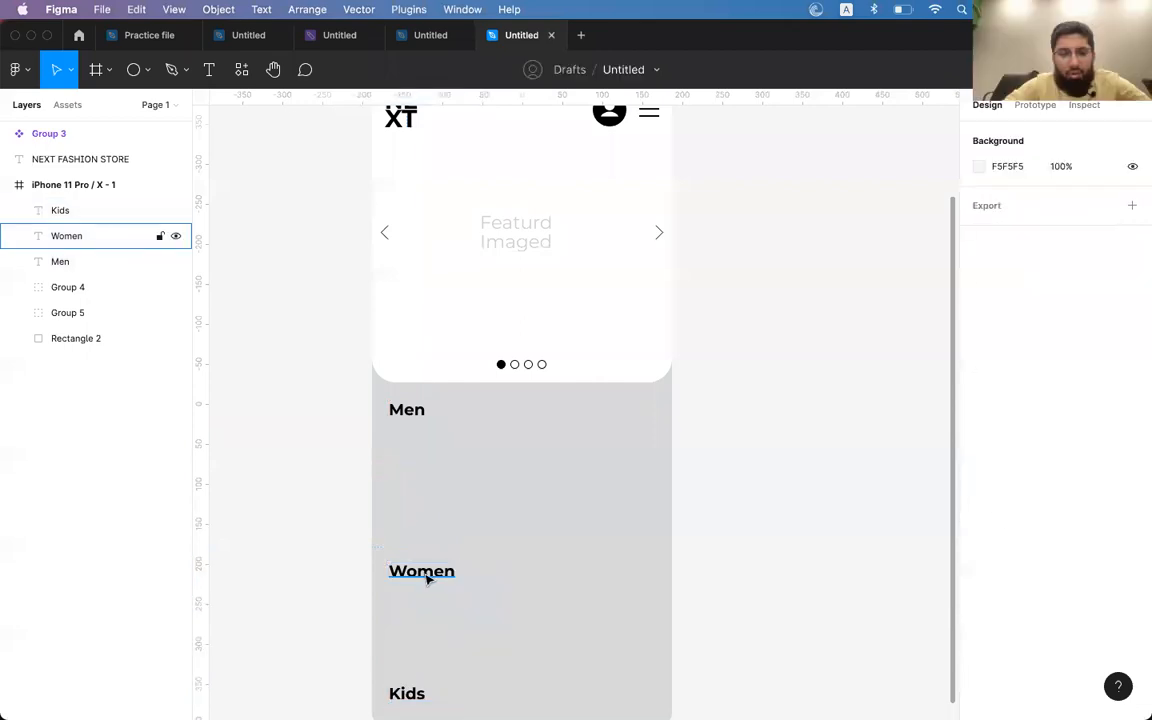
- Lower the Kids heading by another 20 px to Y 779
left_click(430, 582)
left_click(410, 693)
key("shift+Down")
key("shift+Down")
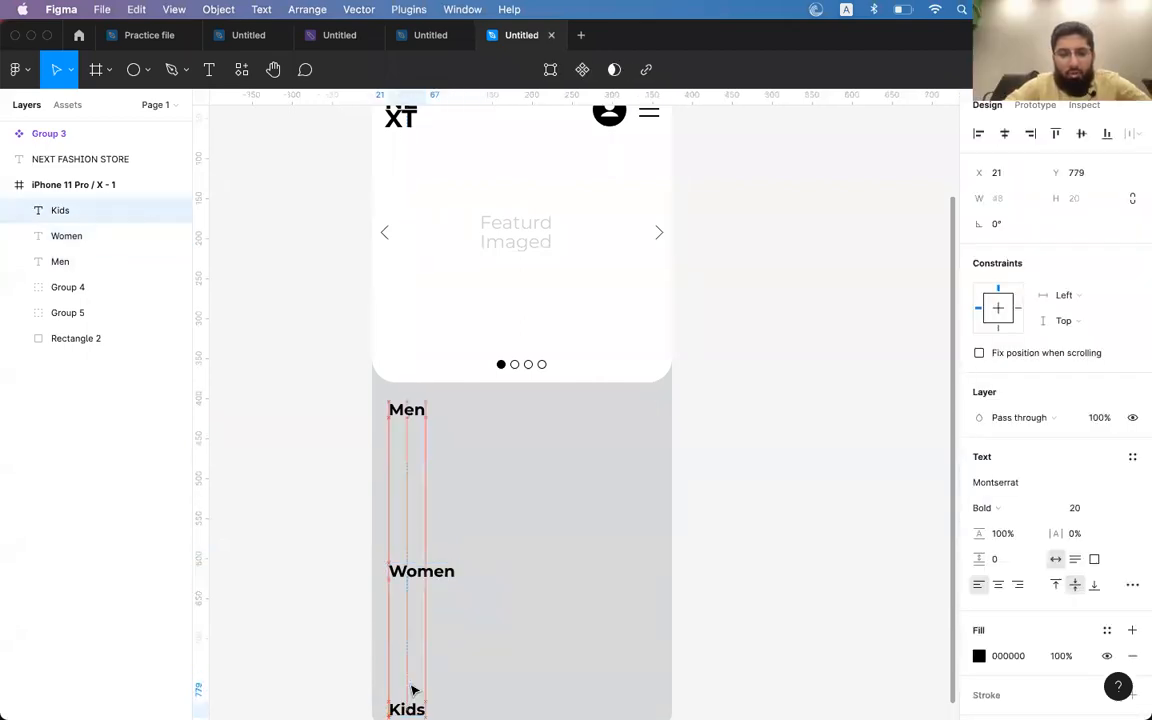
key("Escape")
- Draw a rectangle about 172 × 198 below the Men heading and fill it with the white section's colour, FFFFFF
left_click(411, 411)
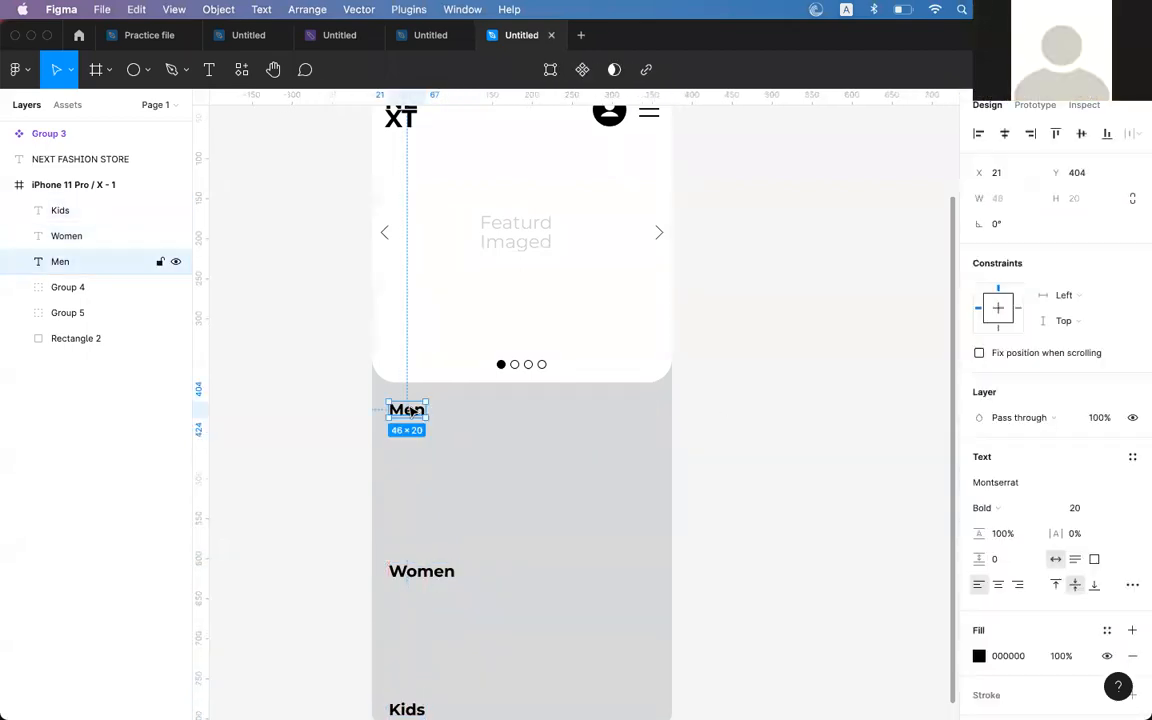
left_click(147, 70)
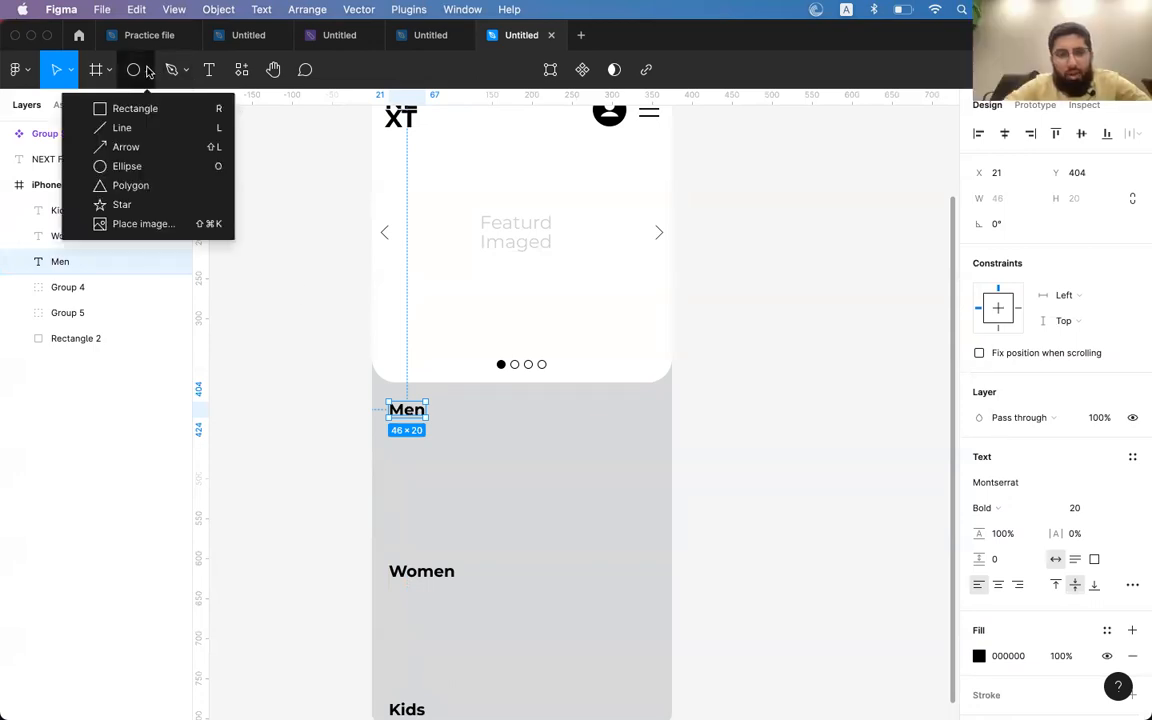
left_click(139, 108)
mouse_move(400, 438)
left_mouse_down()
mouse_move(460, 499)
mouse_move(516, 587)
mouse_move(504, 579)
mouse_move(528, 589)
left_mouse_up()
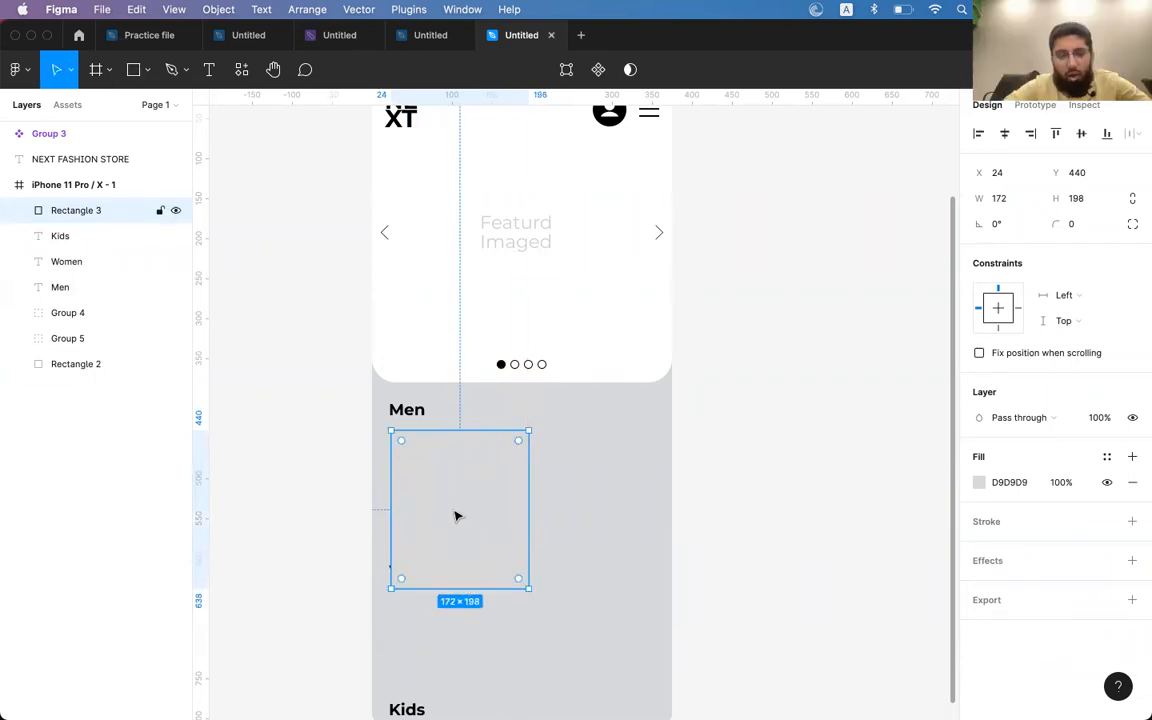
key("i")
left_click(551, 330)
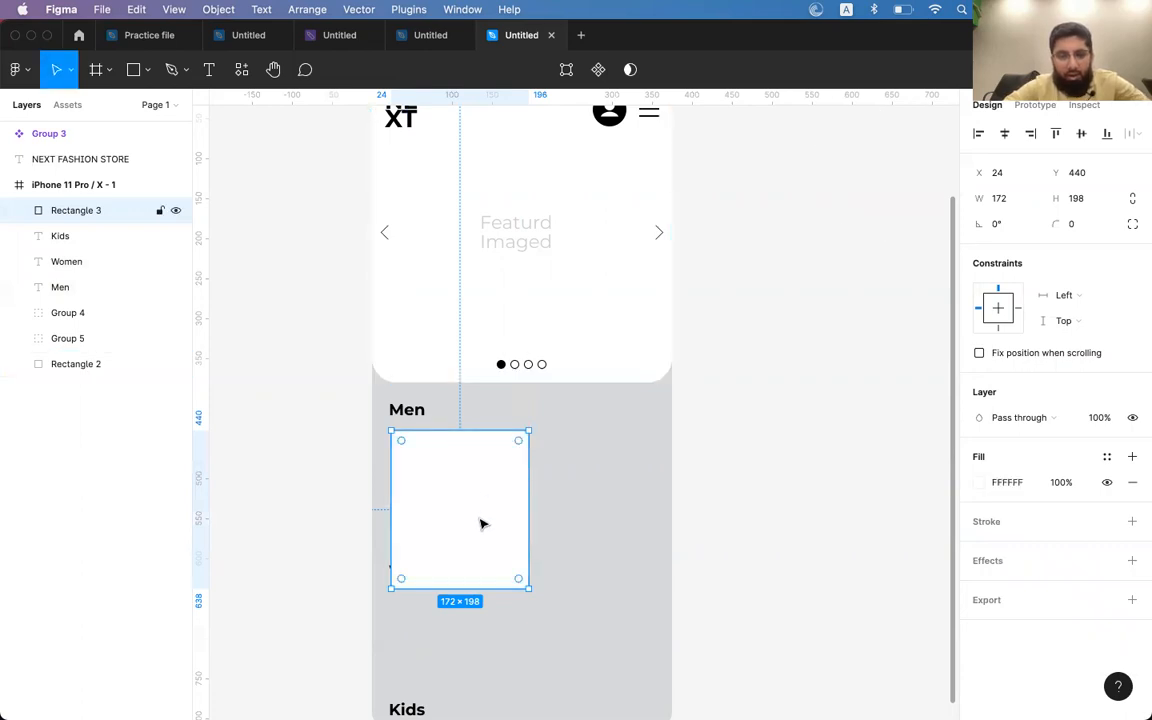
- Round the white rectangle's corners with a radius of 12
left_click(1083, 224)
type("20")
key("Return")
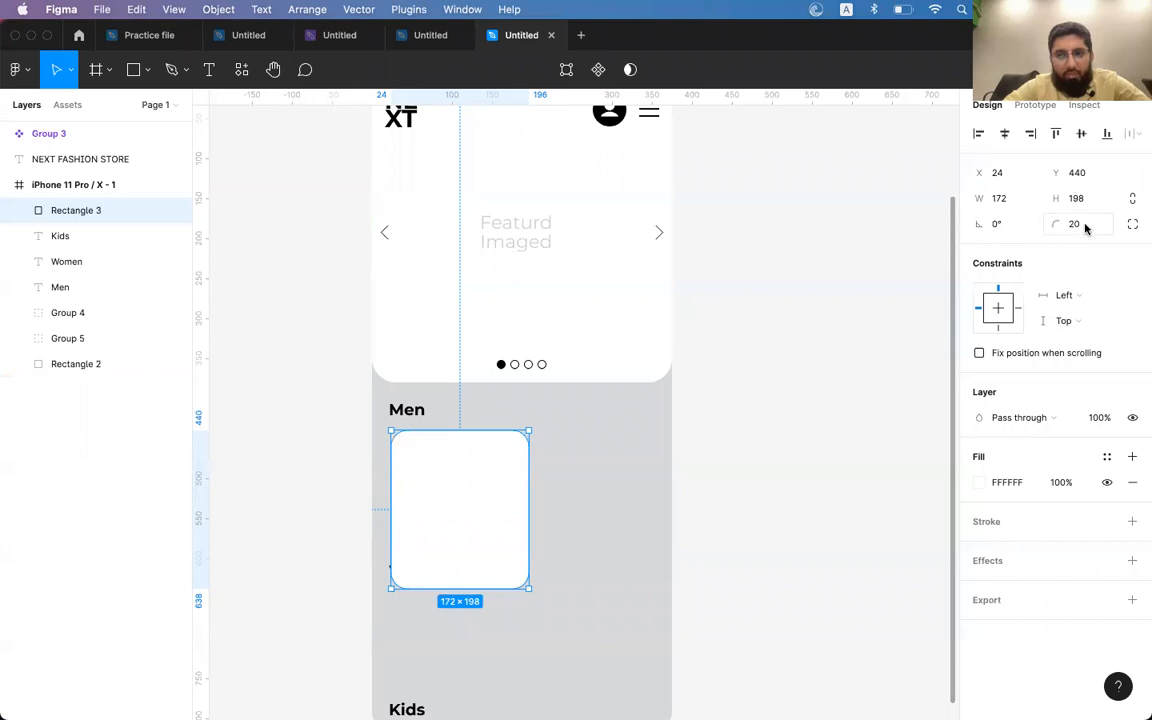
type("12")
key("Return")
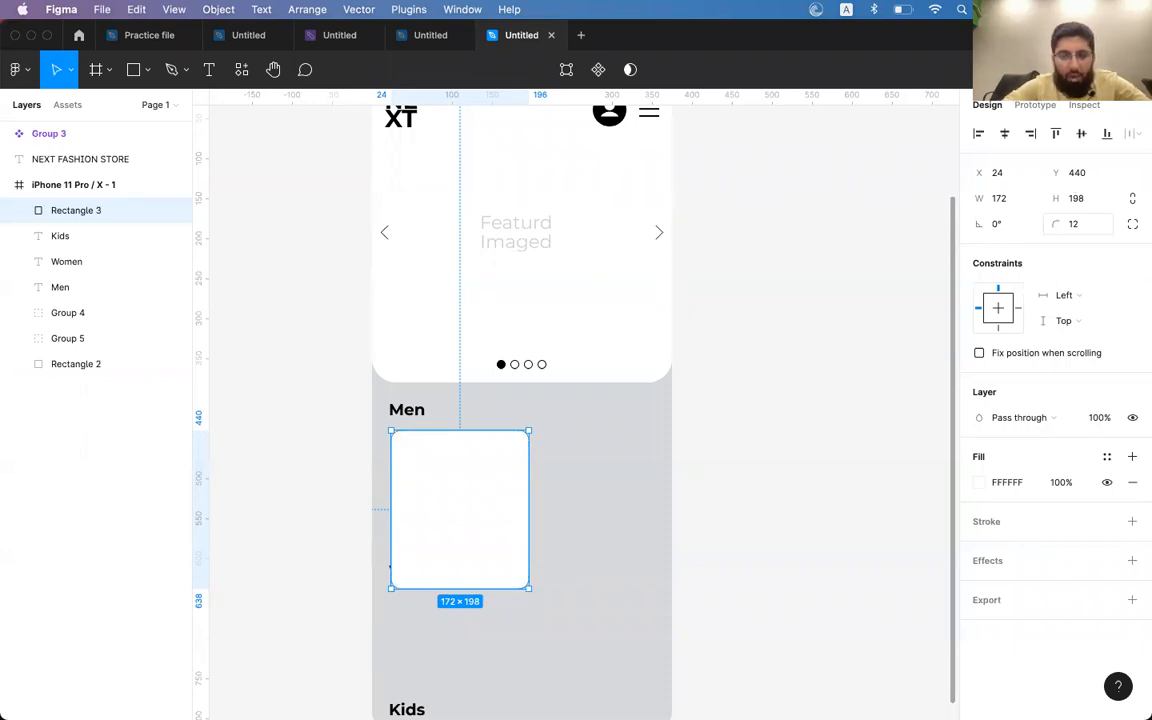
- Move the Women and Kids headings down to make room, and place the white card under Men at X 21, Y 437
left_click_drag(432, 552, 432, 506)
left_click(432, 574)
left_click(407, 709, "shift")
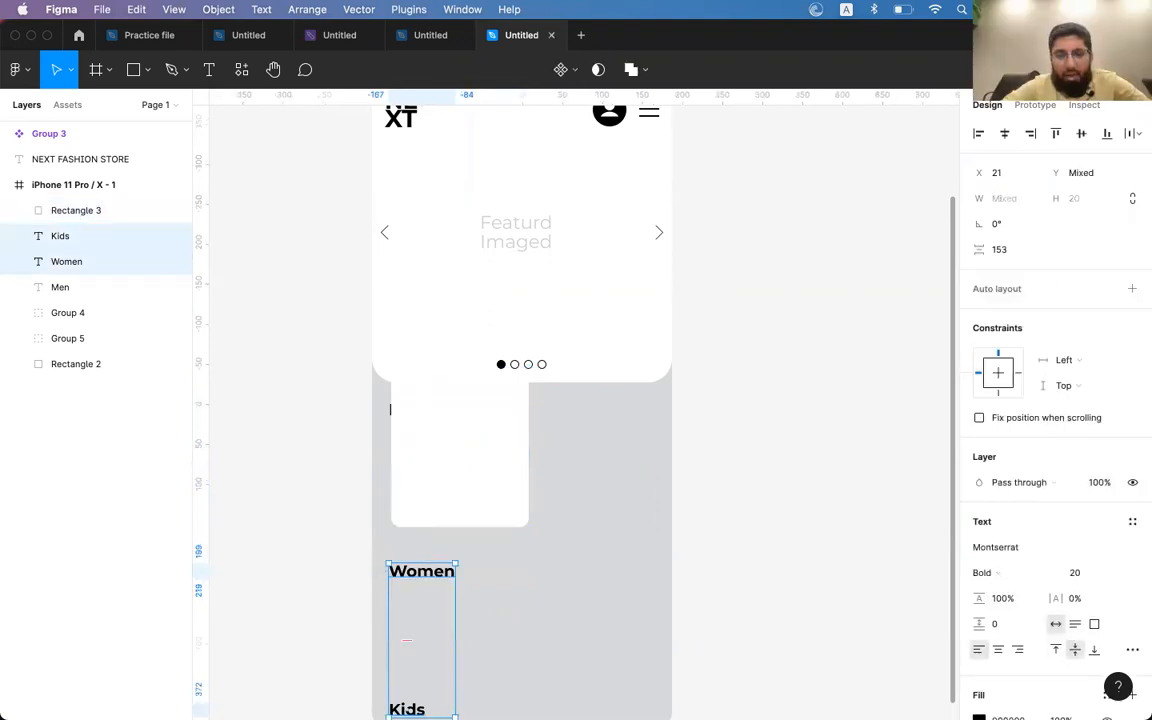
left_click_drag(436, 577, 442, 663)
left_click_drag(460, 476, 457, 537)
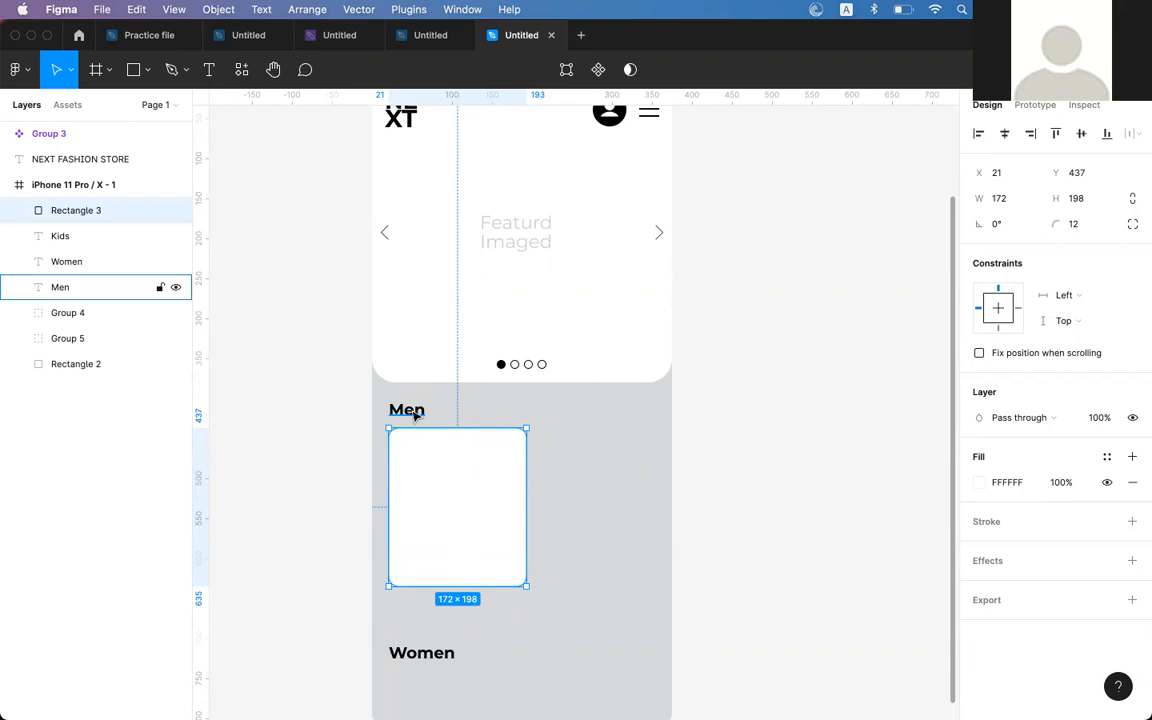
- Stretch the white card under the Men heading to a height of 234
left_click(408, 410, "shift")
left_click(861, 360)
left_click(435, 487)
key("shift+Up")
key("shift+Down")
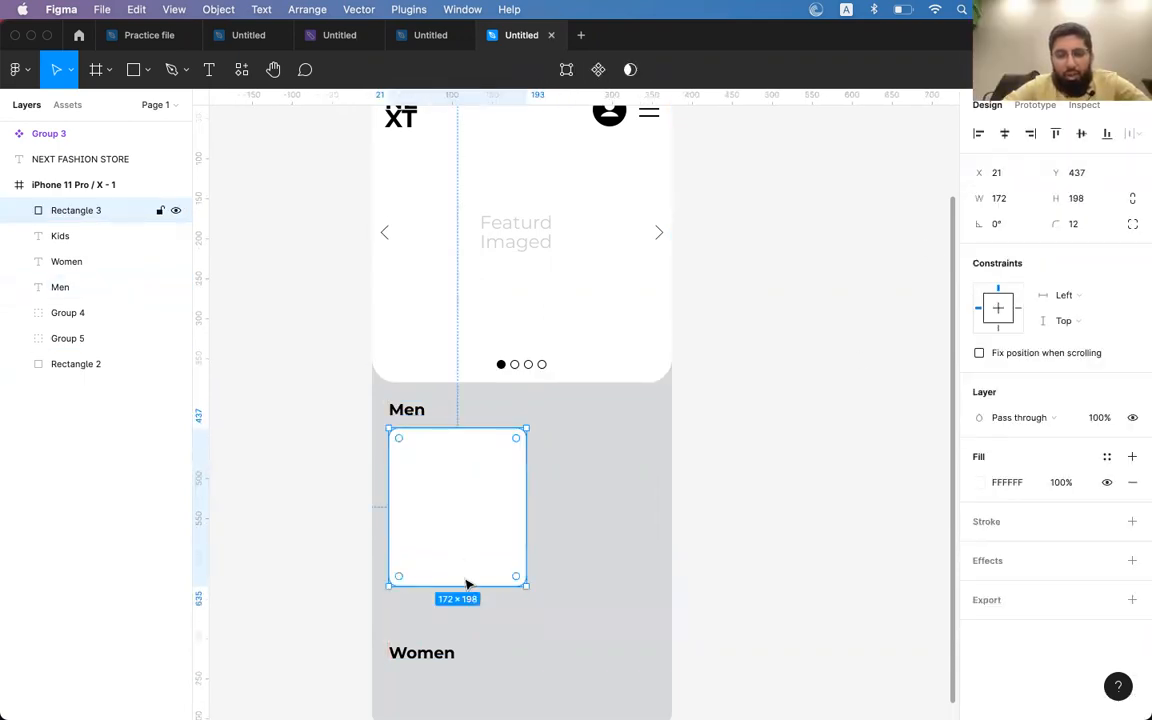
left_click_drag(461, 584, 460, 613)
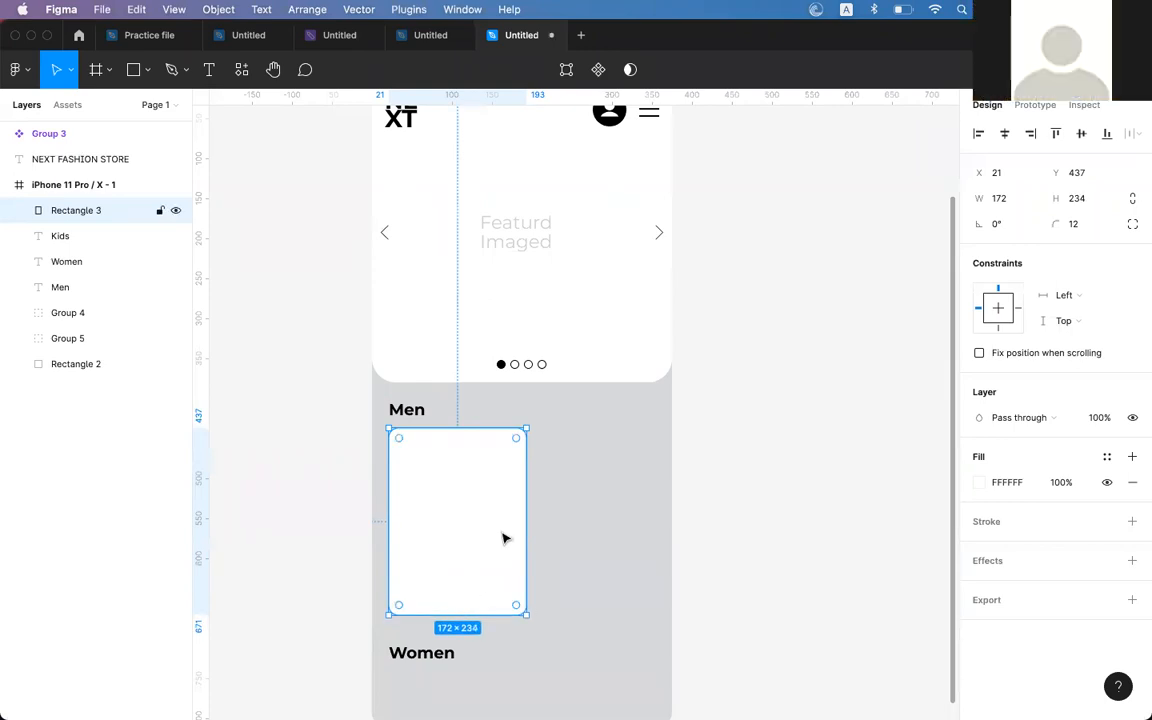
scroll(521, 490, "down", 5)
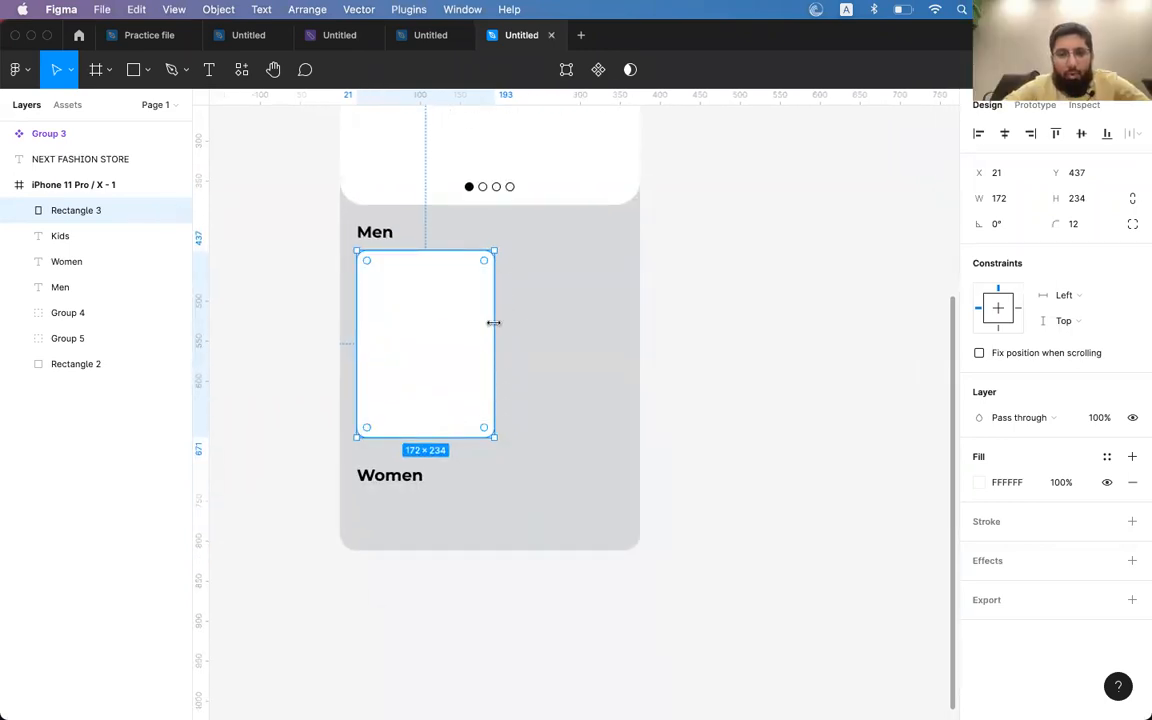
- Try widening the card to 230 and placing a copy of it to its right
left_click_drag(449, 329, 586, 327)
key("super+z")
left_click_drag(495, 336, 541, 331)
left_click_drag(373, 334, 560, 332)
key("super+z")
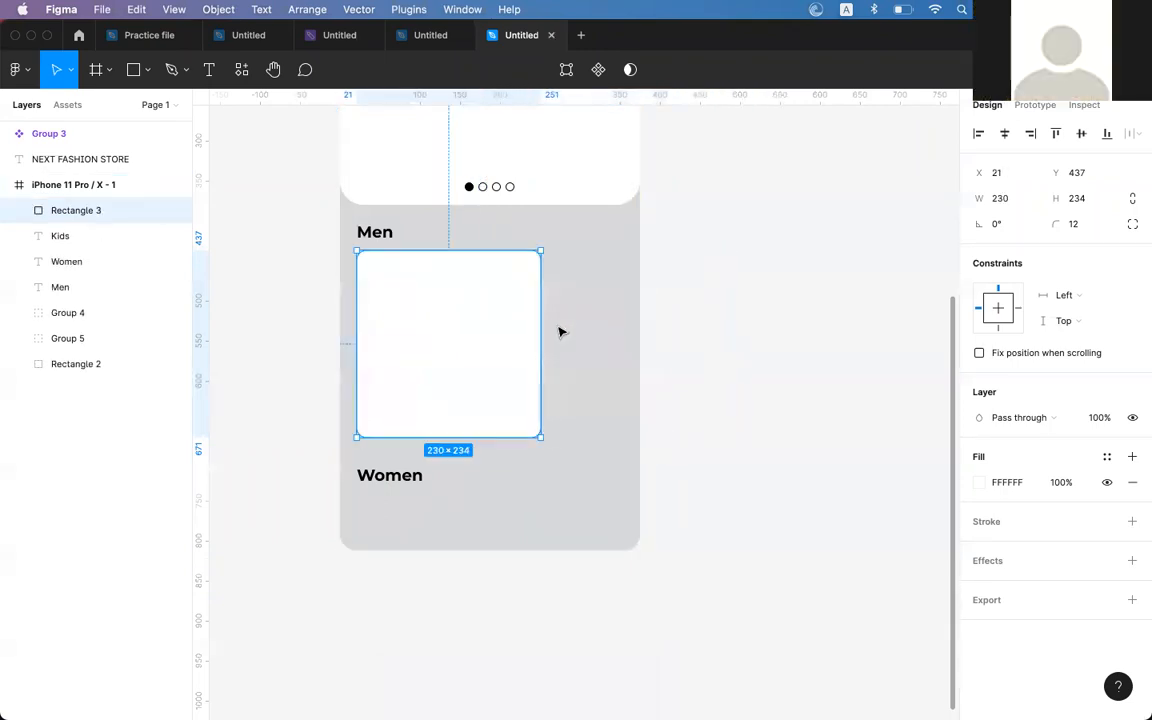
- Narrow the card, place a copy to its right at X 196, and resize both cards to 161 wide
mouse_move(541, 330)
left_mouse_down()
mouse_move(476, 327)
mouse_move(571, 332)
mouse_move(558, 327)
left_mouse_up()
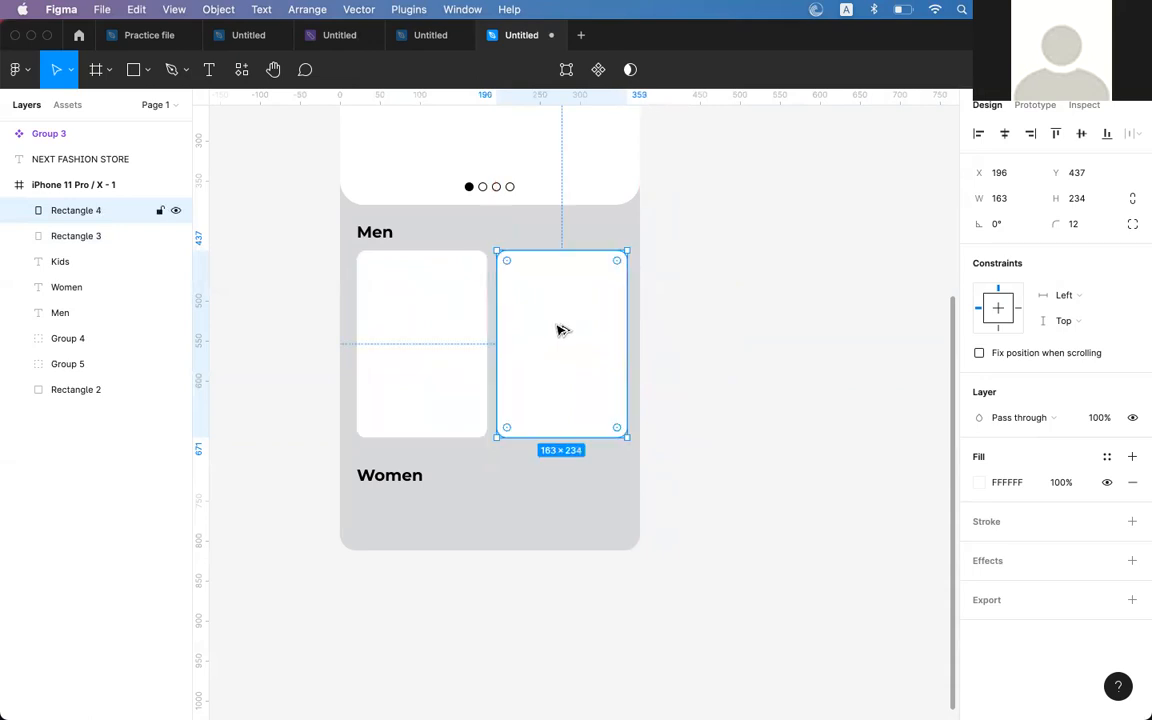
left_click(464, 343, "shift")
mouse_move(635, 345)
left_mouse_down()
mouse_move(666, 345)
mouse_move(625, 339)
left_mouse_up()
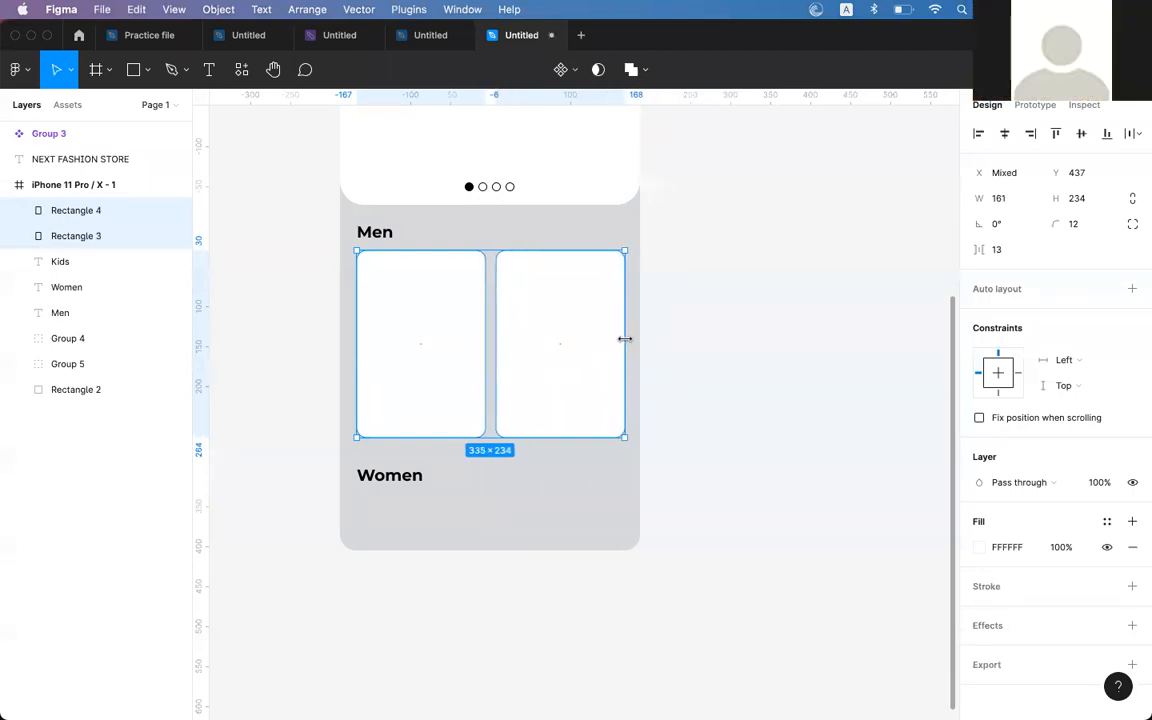
- Replace the second card with a fresh copy 14 px beside the first, and repeat the copy for a third card
left_click(555, 332)
key("Delete")
left_click_drag(455, 334, 569, 335)
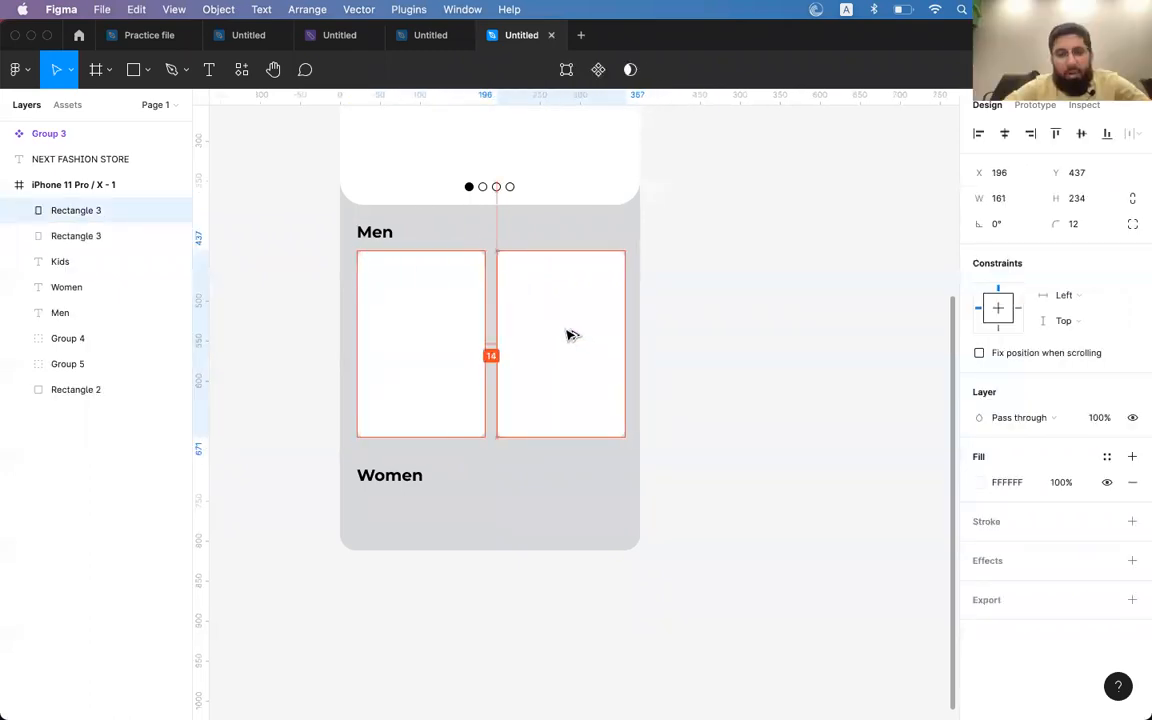
key("super+d")
- Scale the three Men cards down together to 154 × 224 each
left_click(560, 335, "shift")
left_click(441, 335, "shift")
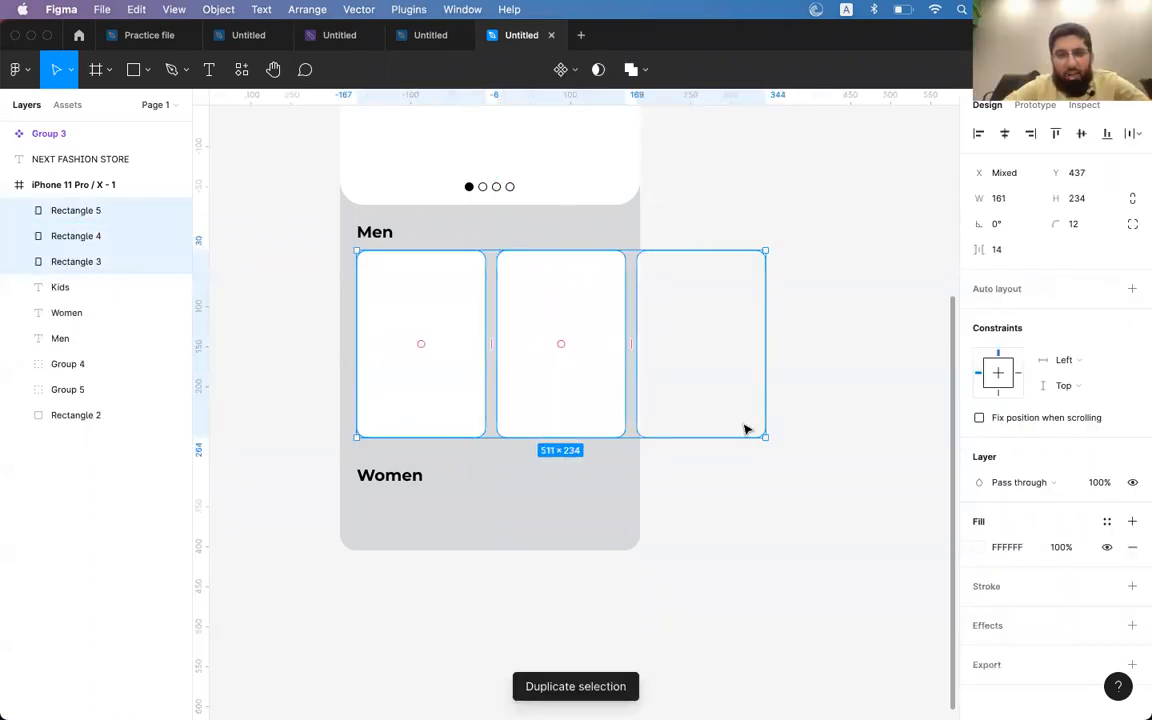
left_click_drag(766, 438, 744, 430)
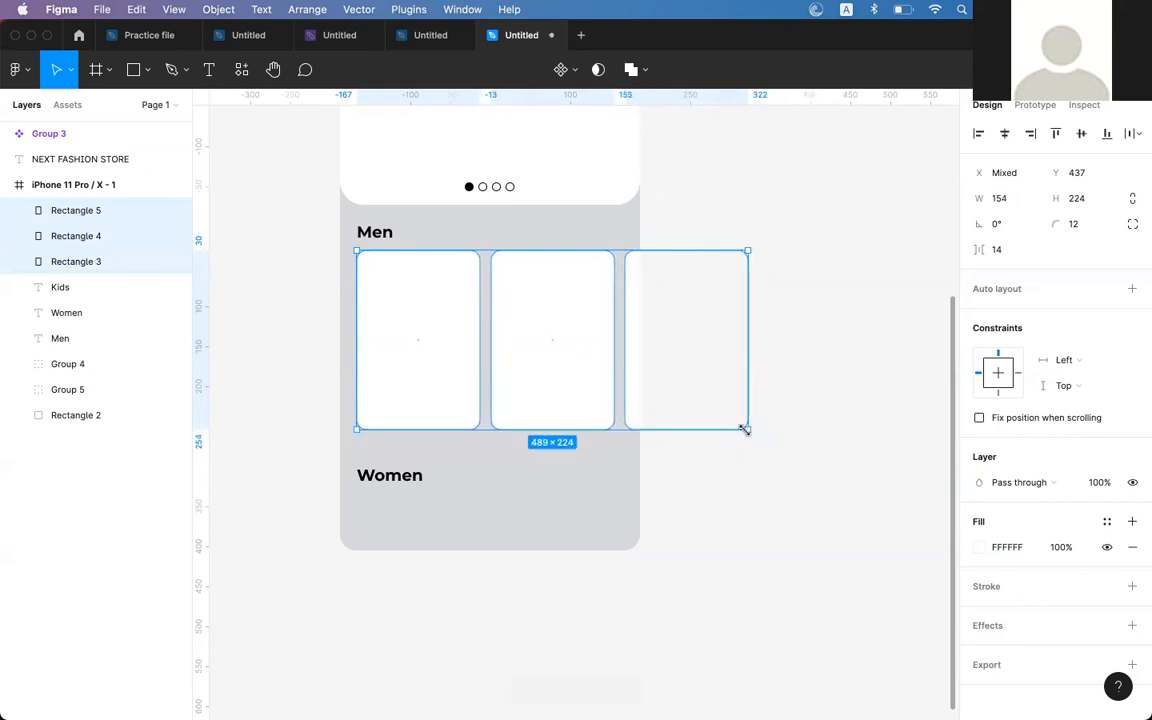
left_click(806, 376)
left_click(524, 373)
left_click(440, 368)
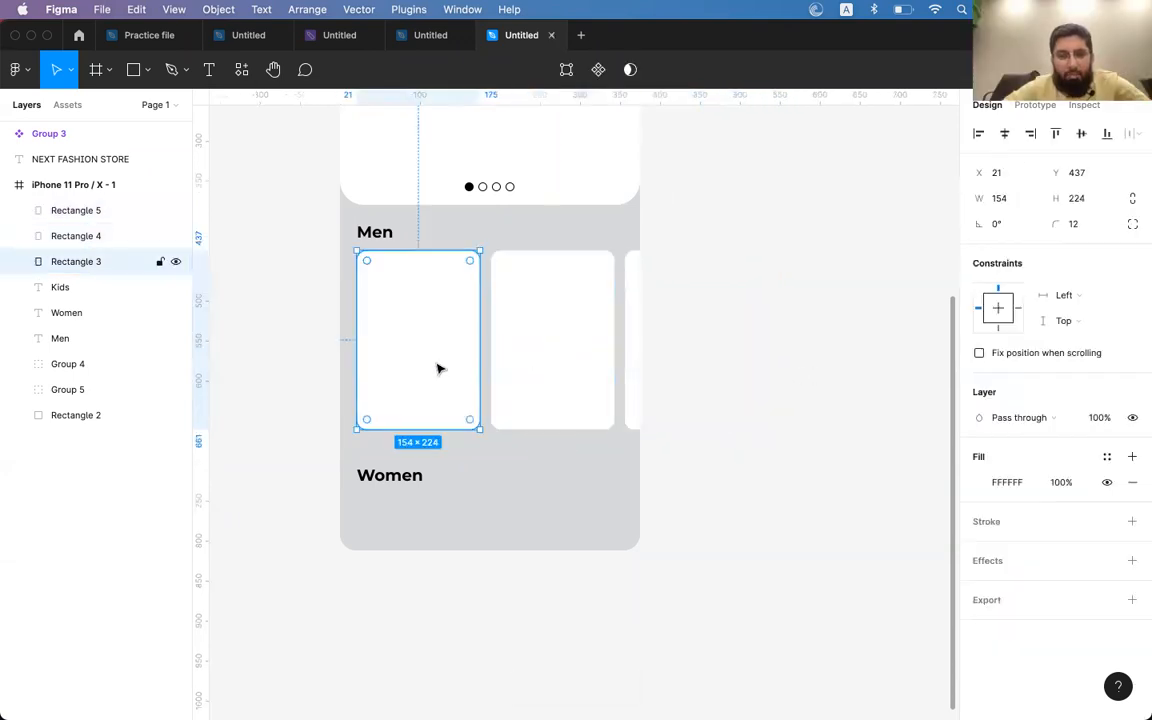
left_click(580, 348)
left_click(432, 345)
left_click(550, 345)
left_click(444, 346)
left_click(556, 345)
left_click(450, 345)
left_click(565, 339)
scroll(565, 340, "left", 3)
scroll(565, 340, "up", 1)
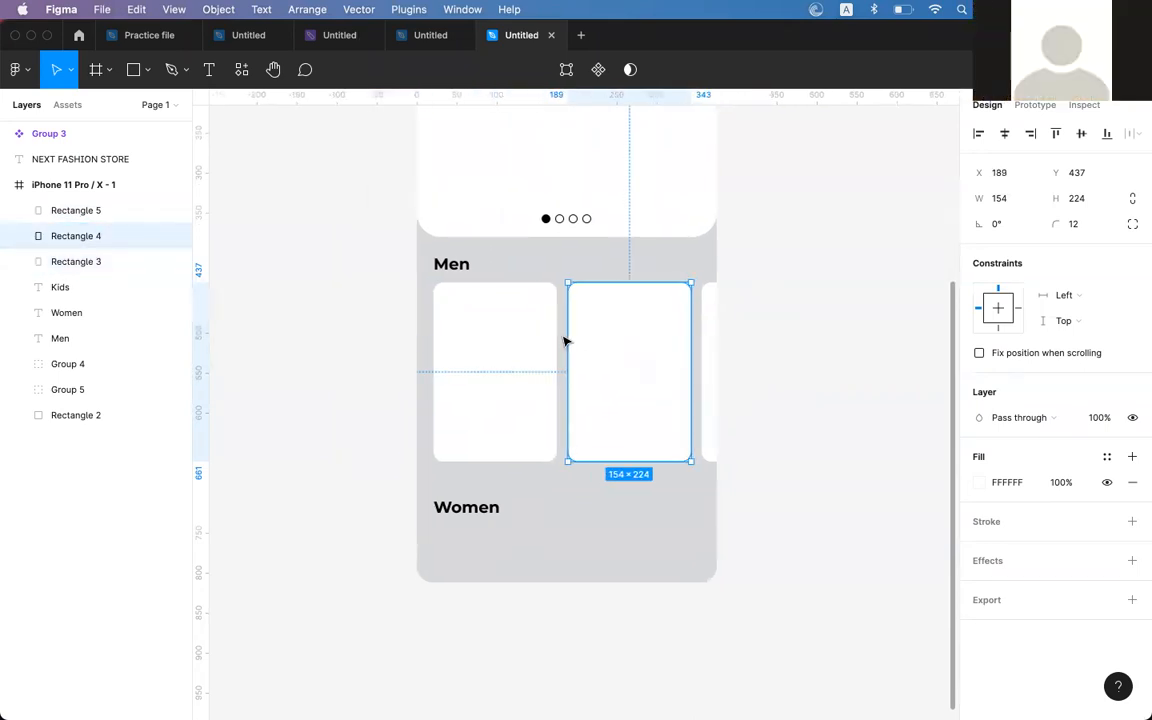
left_click(504, 339)
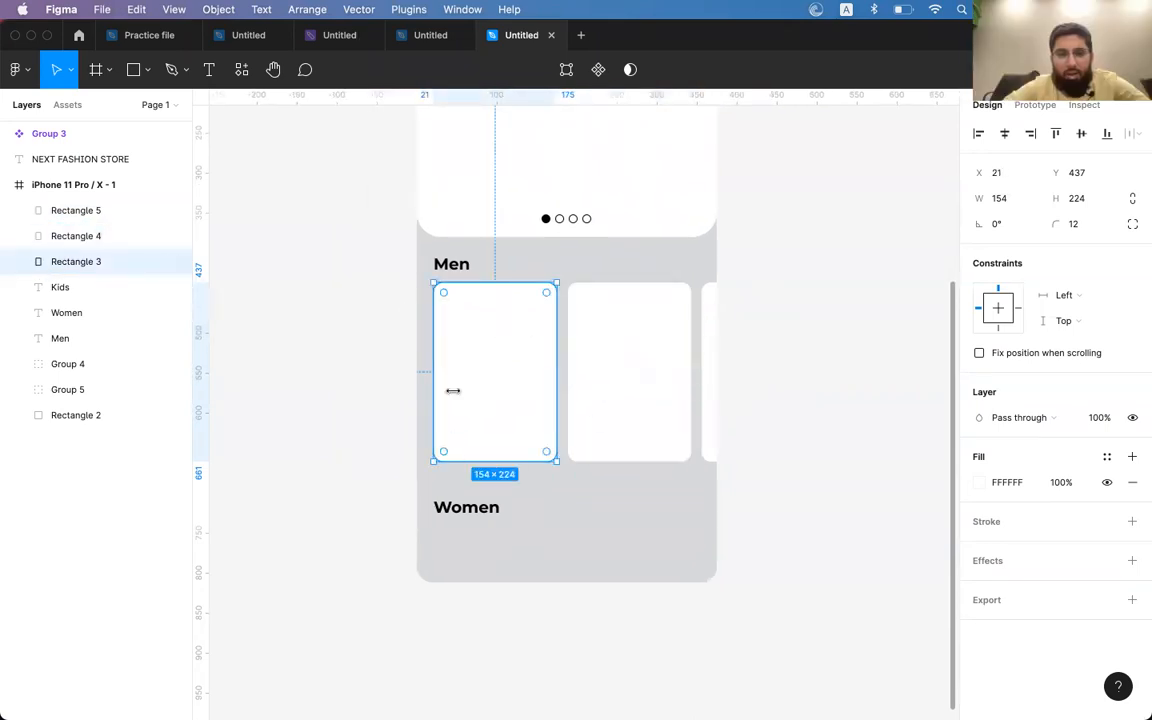
- Delete the second and third cards, leaving only the first card under Men
left_click(591, 399)
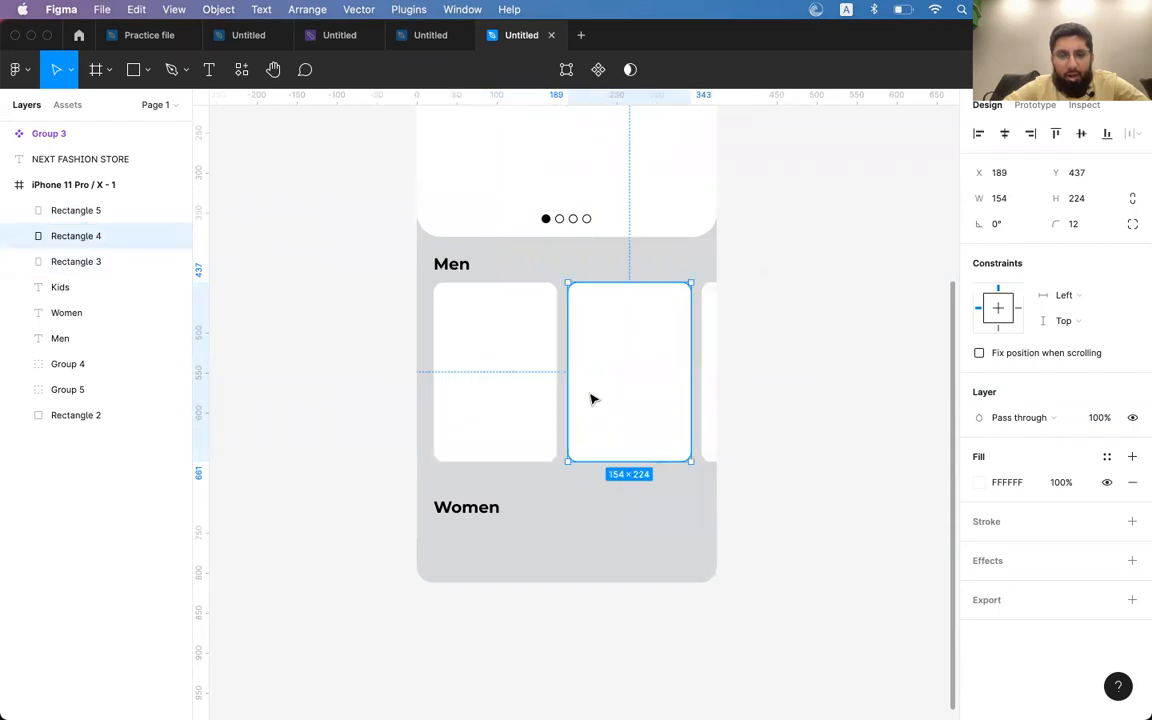
left_click(708, 390, "shift")
key("Delete")
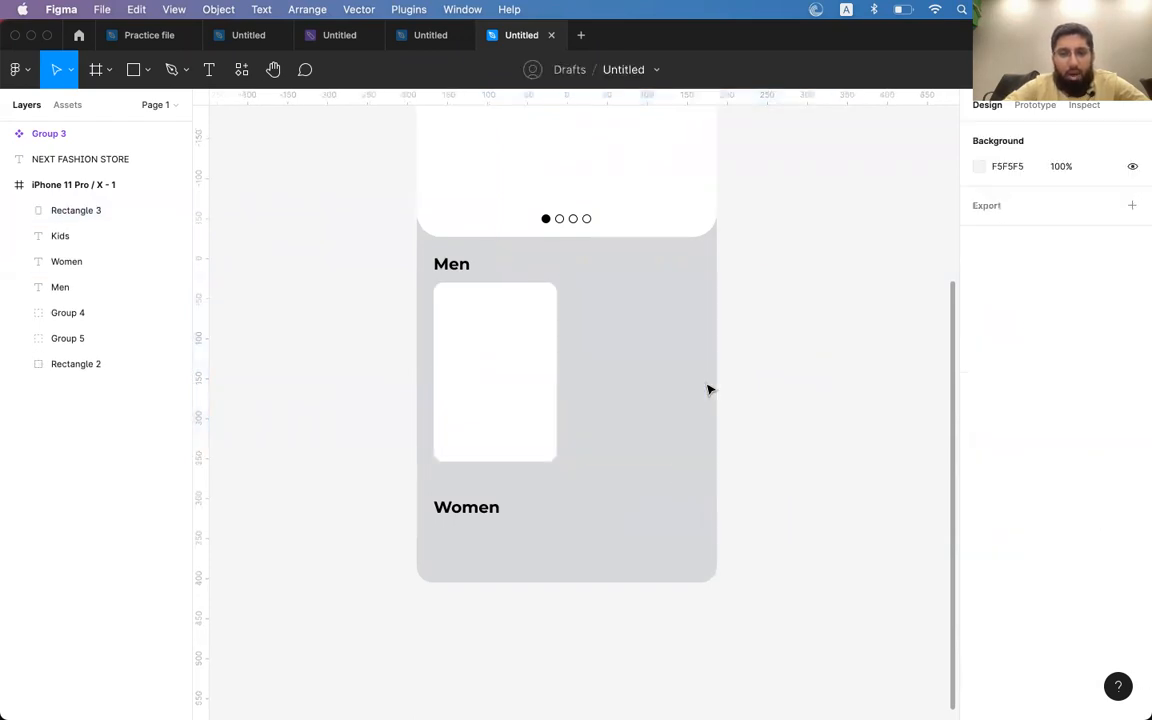
- Place a copy of the card 12 px to its right and resize both cards to 165 wide
left_click(556, 389)
left_click_drag(557, 383, 645, 393)
left_click(518, 390, "shift")
mouse_move(729, 406)
left_mouse_down()
mouse_move(697, 404)
mouse_move(707, 406)
left_mouse_up()
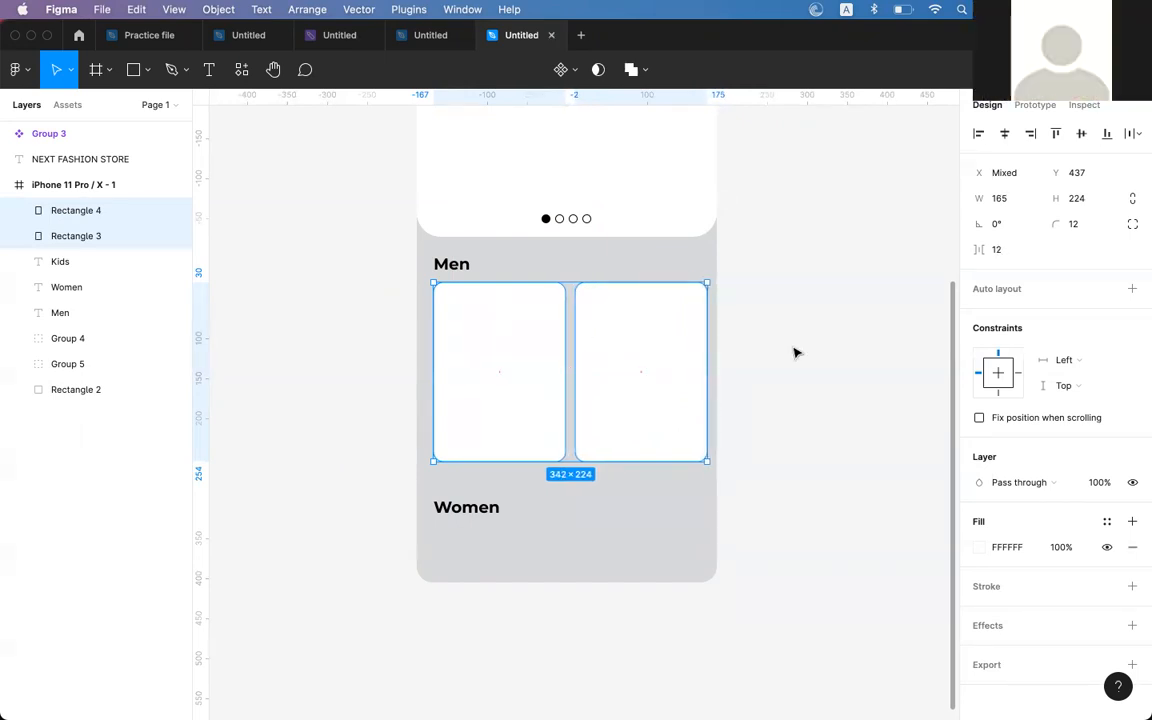
left_click(645, 514)
- Nudge both Men cards up by 4 px toward the heading
scroll(643, 518, "up", 3)
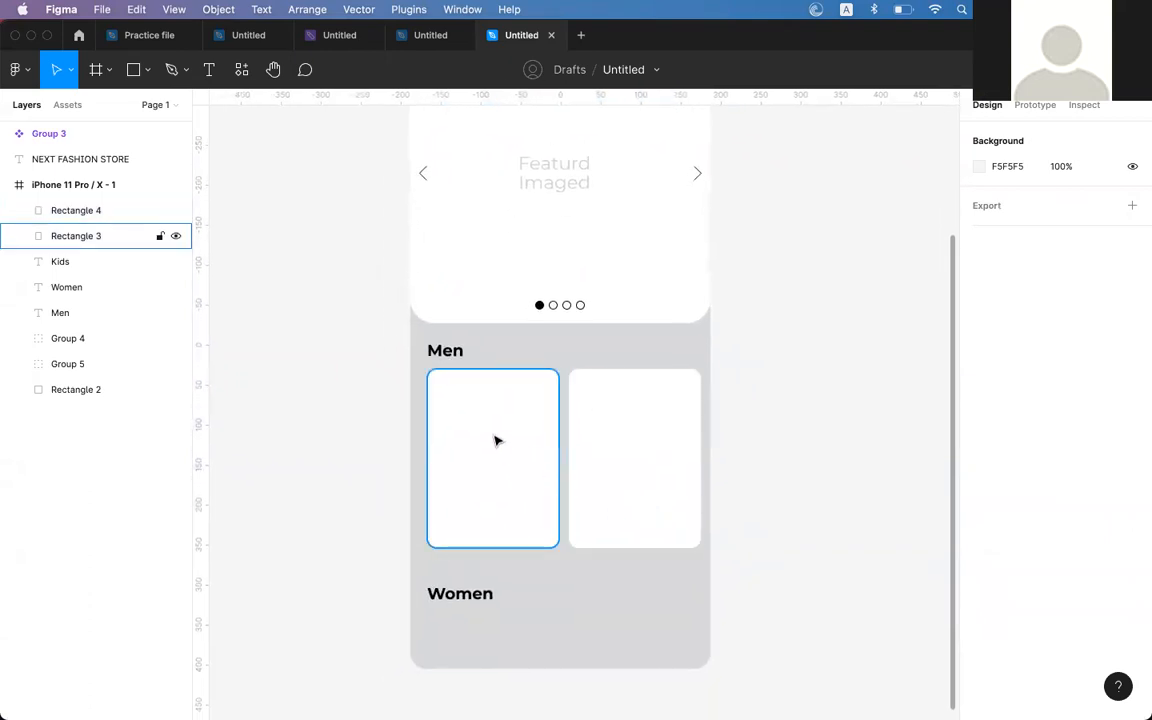
left_click(496, 440)
left_click(643, 440, "shift")
key("Up")
key("Up")
key("Up")
key("Up")
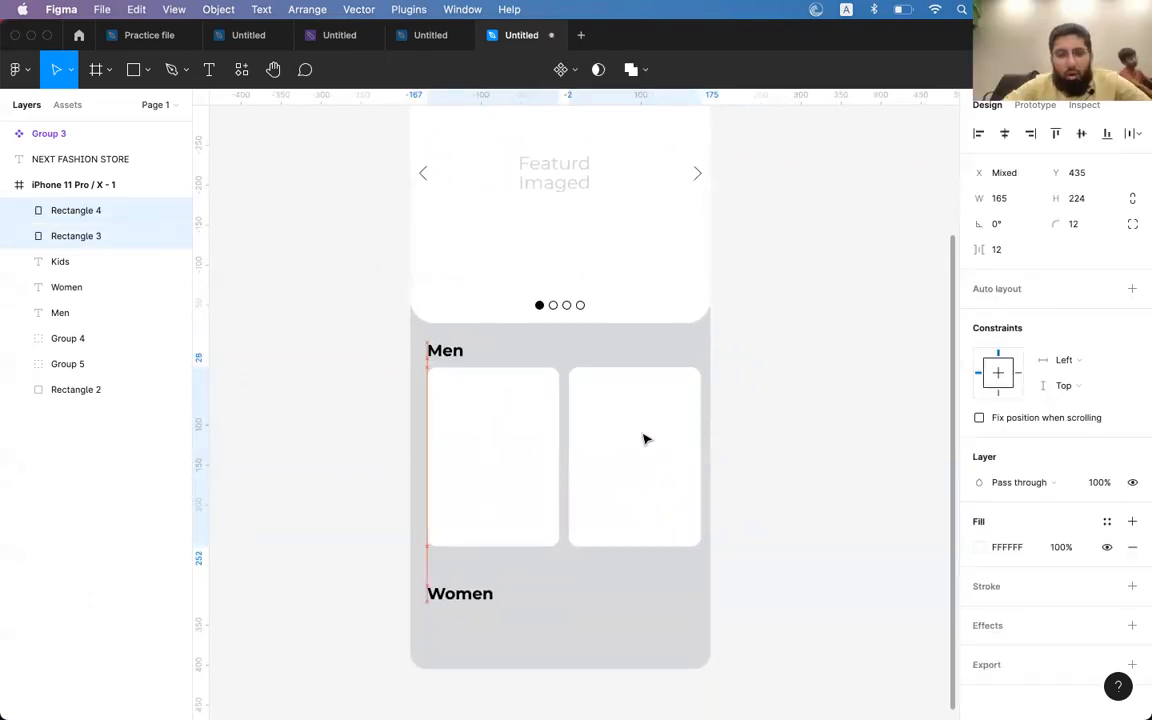
left_click(508, 362)
- Duplicate the Men heading to the right end of its row and change the copy's text to "View All"
left_click(447, 352)
left_click_drag(447, 352, 676, 360)
double_click(670, 351)
type("View All")
key("Escape")
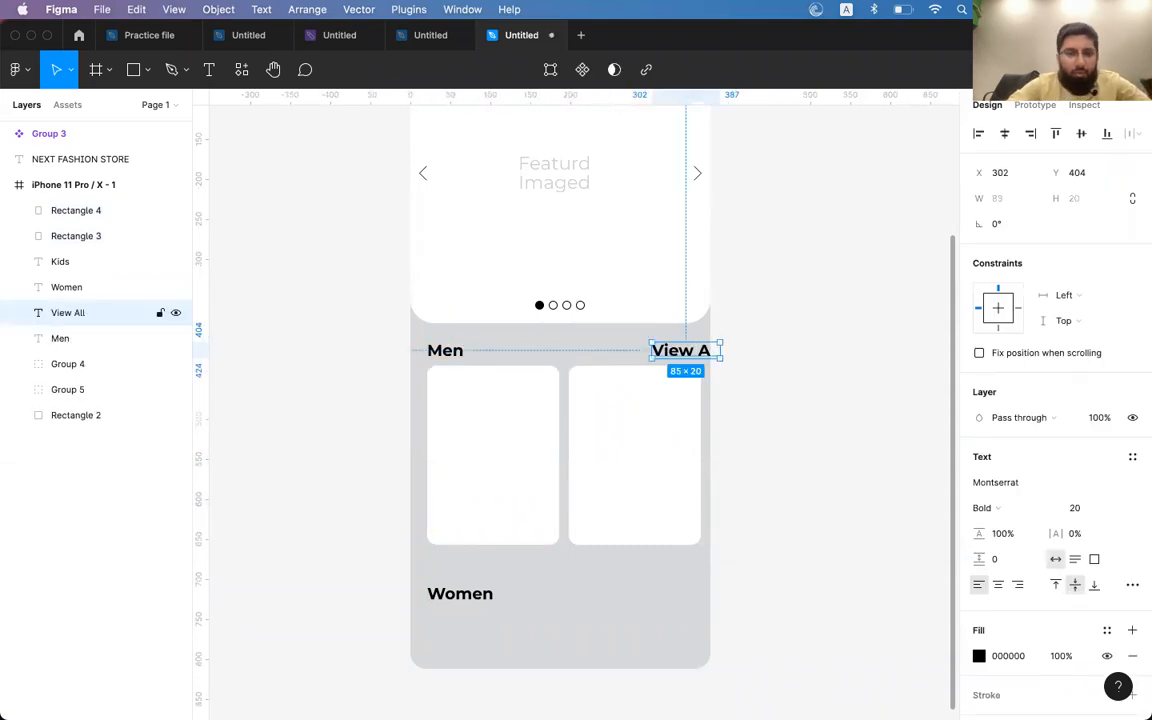
- Move the View All label inward from the frame's right edge and reduce its font size to 14
left_click(1030, 134)
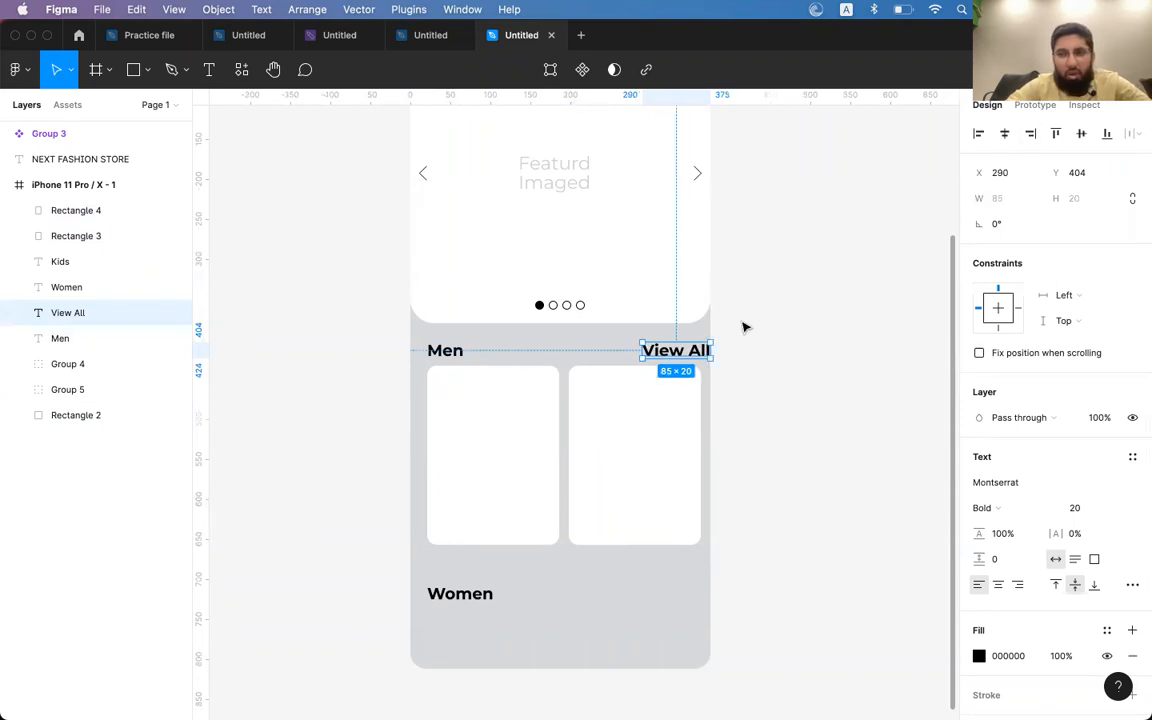
mouse_move(693, 352)
left_mouse_down()
mouse_move(669, 352)
mouse_move(680, 352)
left_mouse_up()
key("super+shift+comma")
key("super+shift+comma")
key("super+shift+comma")
key("super+shift+comma")
key("super+shift+comma")
key("super+shift+comma")
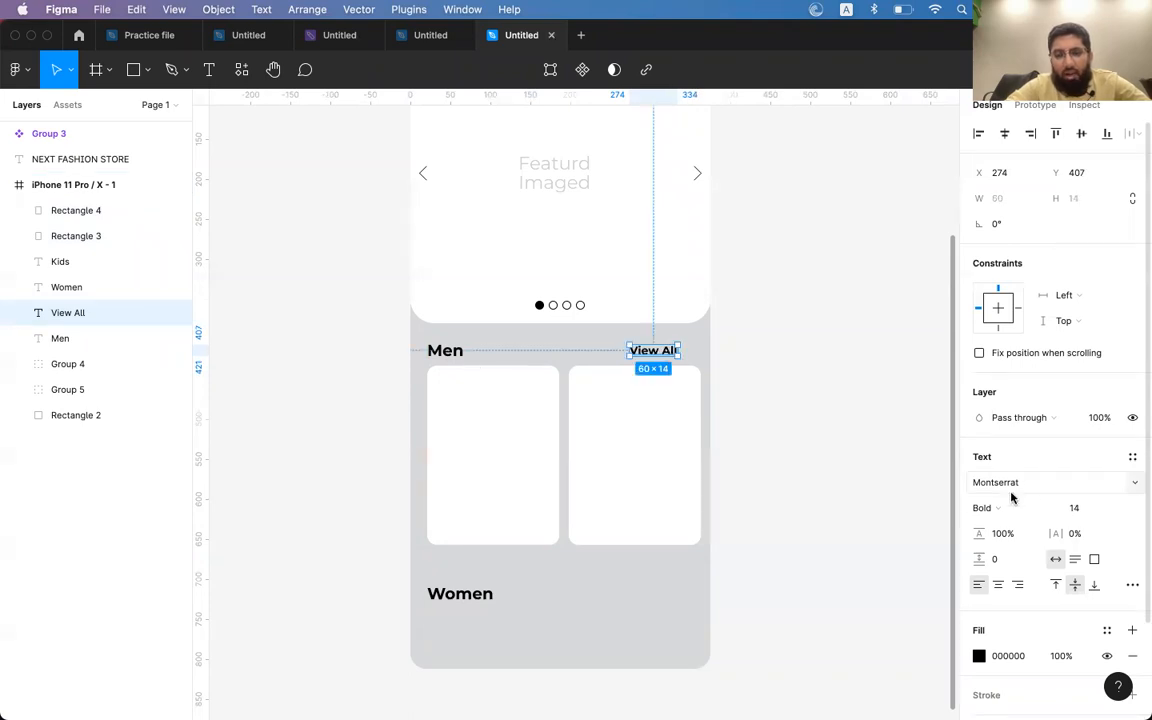
- Right-align the View All text and line it up with the second card's right edge at X 303
left_click(648, 440, "shift")
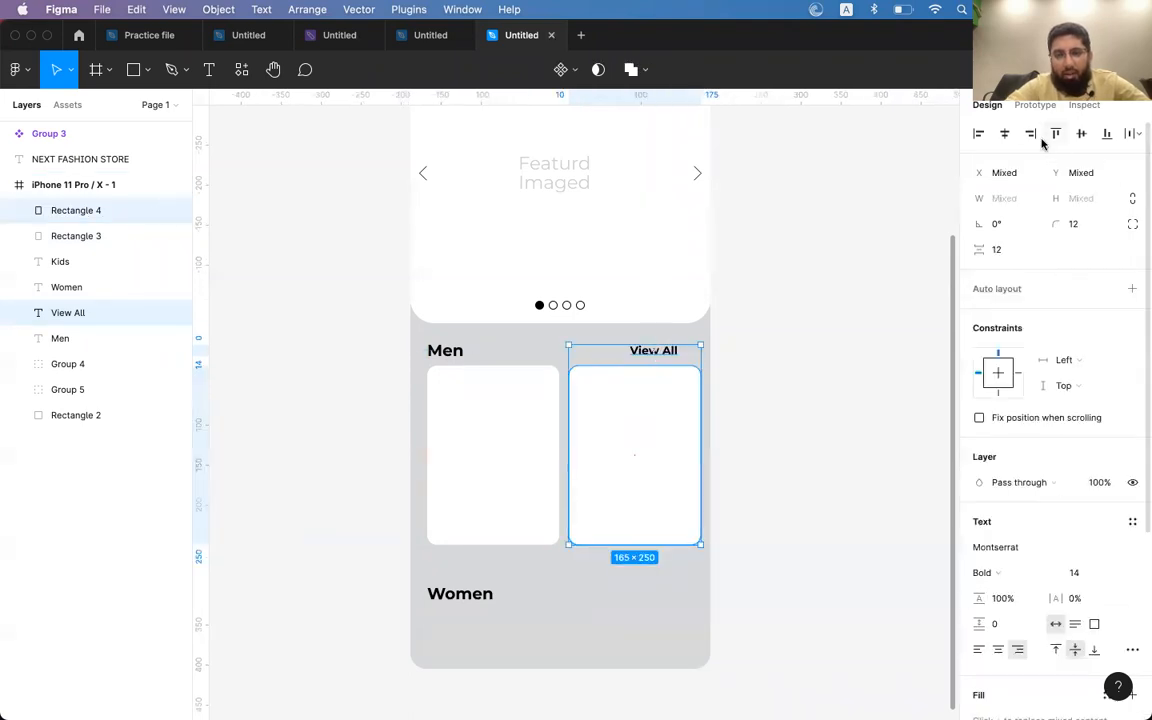
left_click(893, 307)
left_click(690, 352)
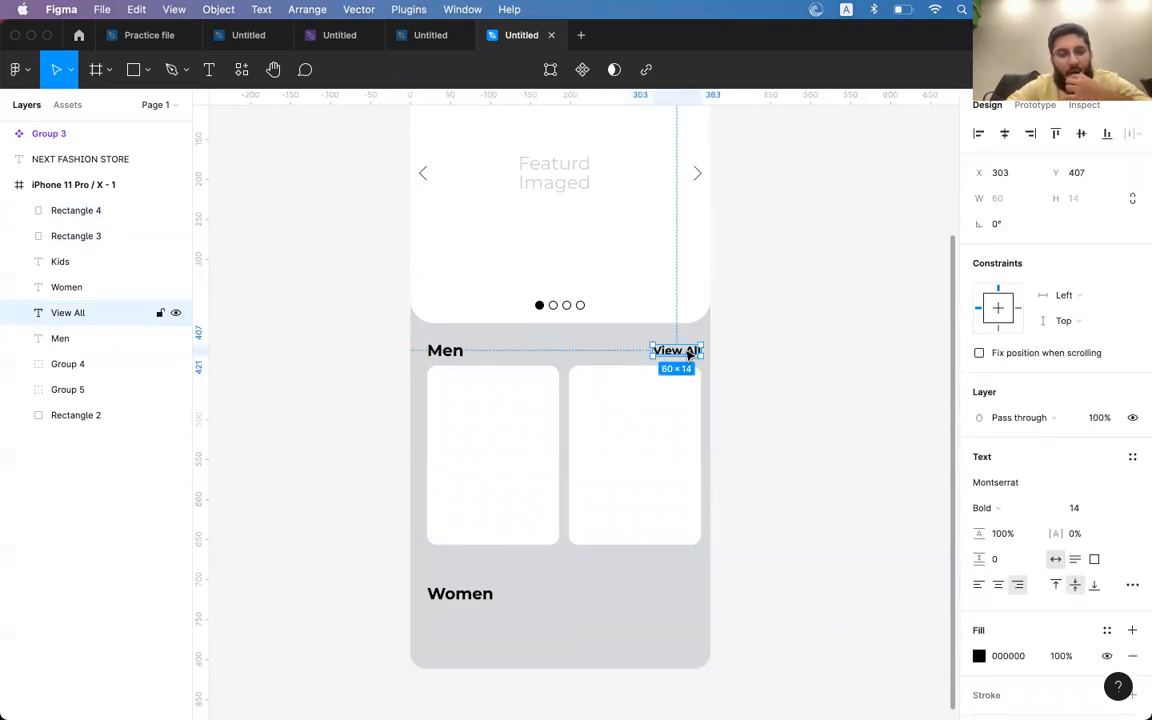
scroll(697, 334, "up", 2)
scroll(697, 334, "right", 2)
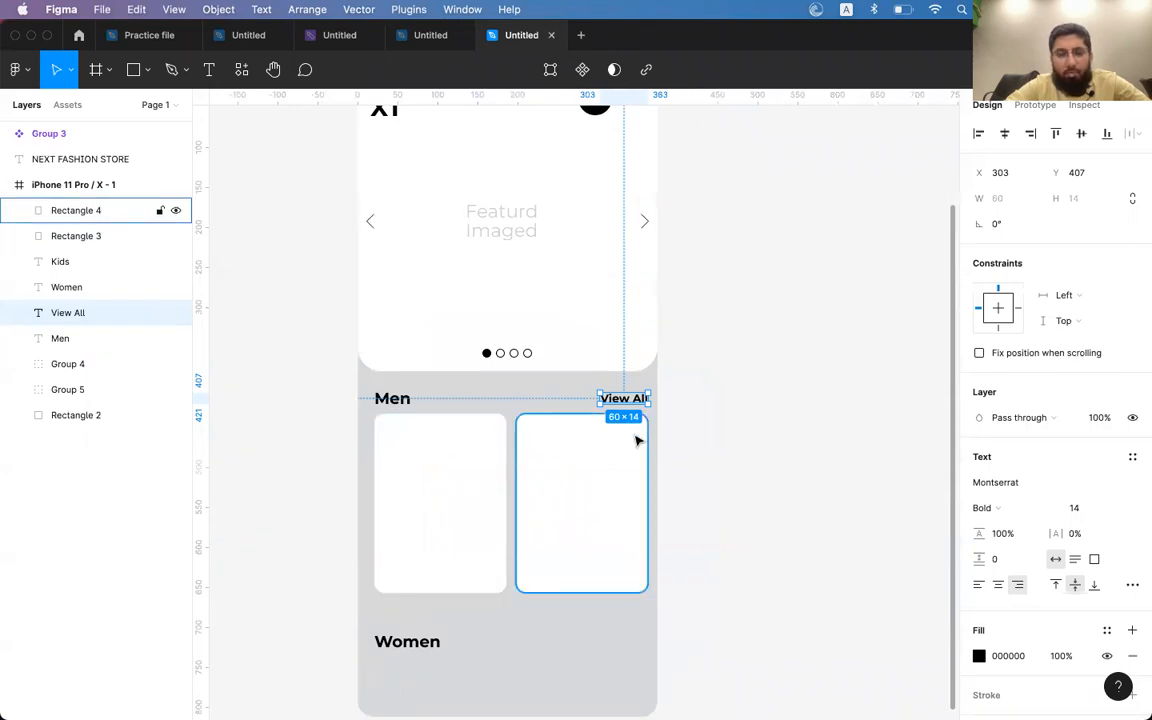
- Draw a rectangle about 72 × 27 over the View All label and send it behind the text
left_click(134, 70)
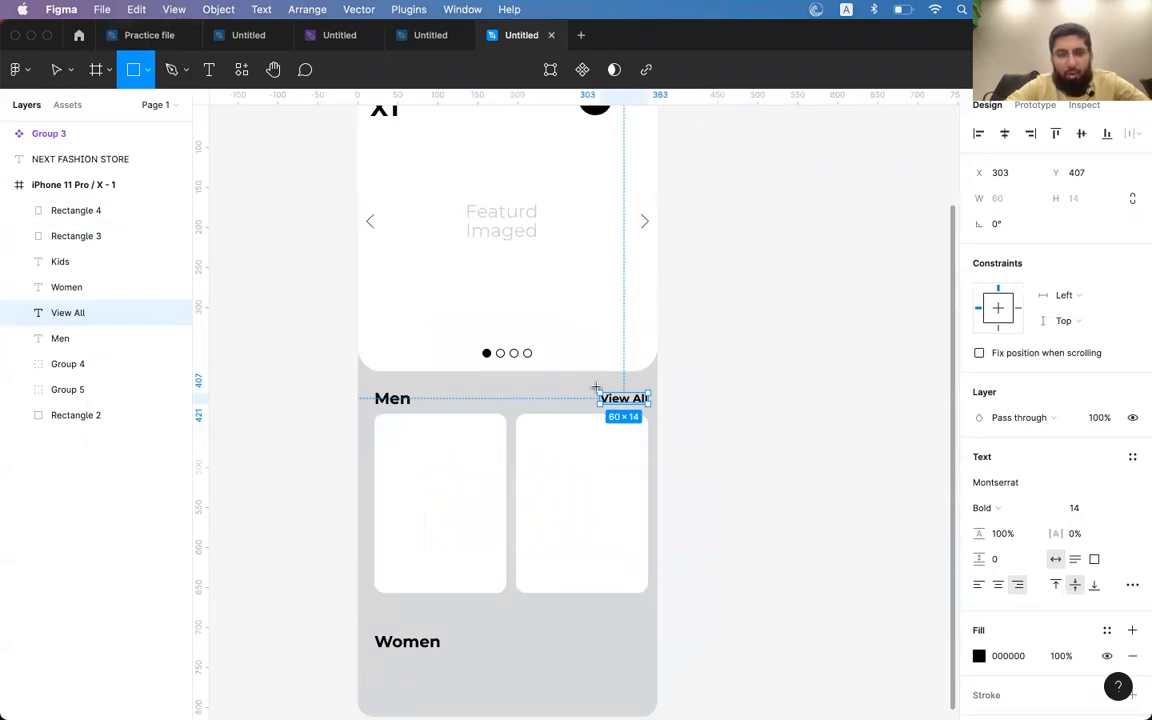
scroll(596, 387, "up", 5)
mouse_move(591, 397)
left_mouse_down()
mouse_move(825, 483)
mouse_move(806, 482)
left_mouse_up()
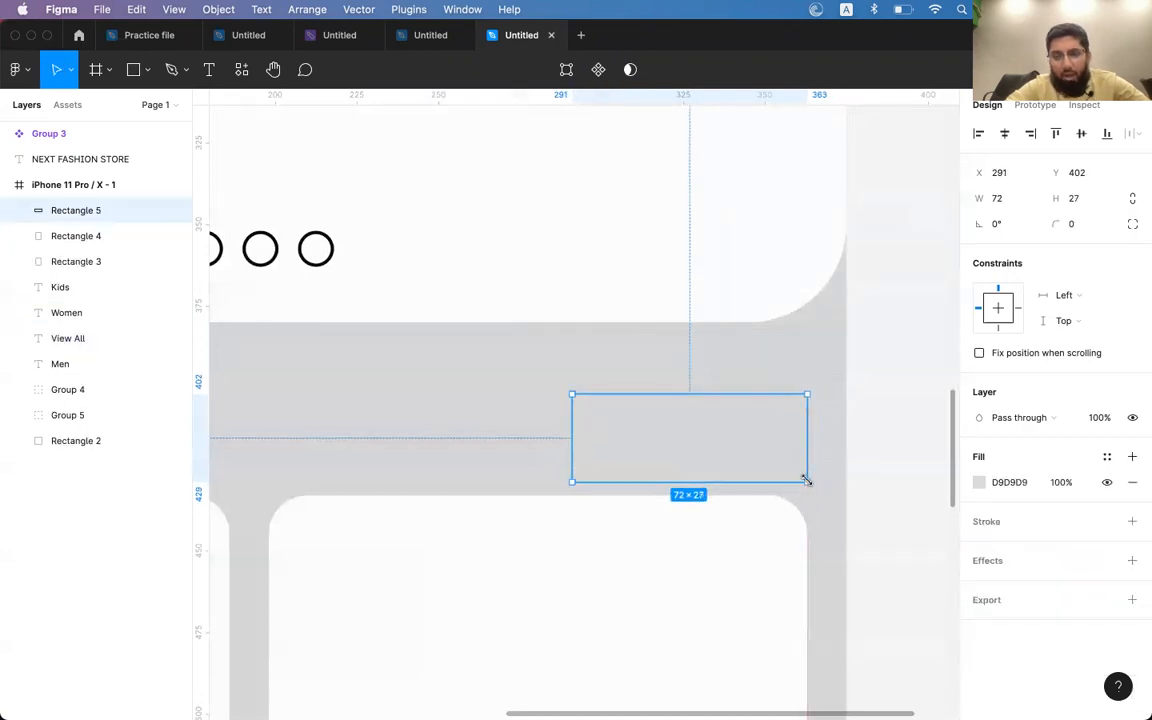
key("super+bracketleft")
key("super+bracketleft")
key("super+bracketleft")
key("super+bracketleft")
key("super+bracketleft")
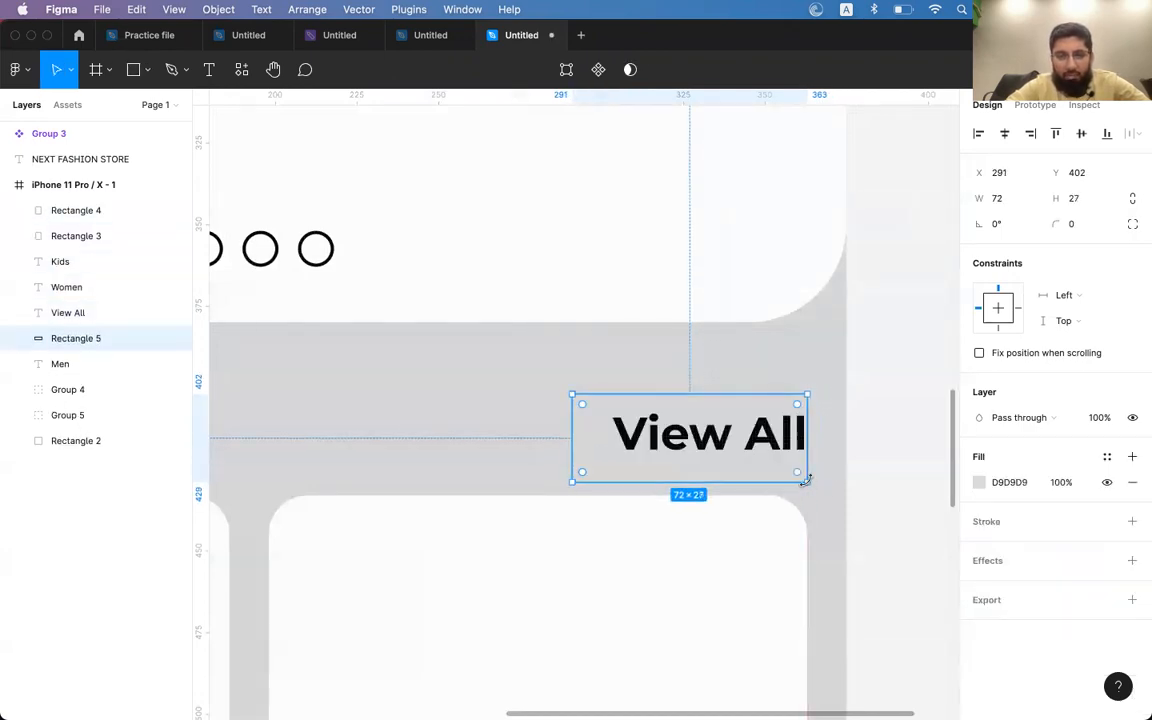
- Centre the View All label horizontally and vertically on the rectangle behind it
left_click(700, 432, "shift")
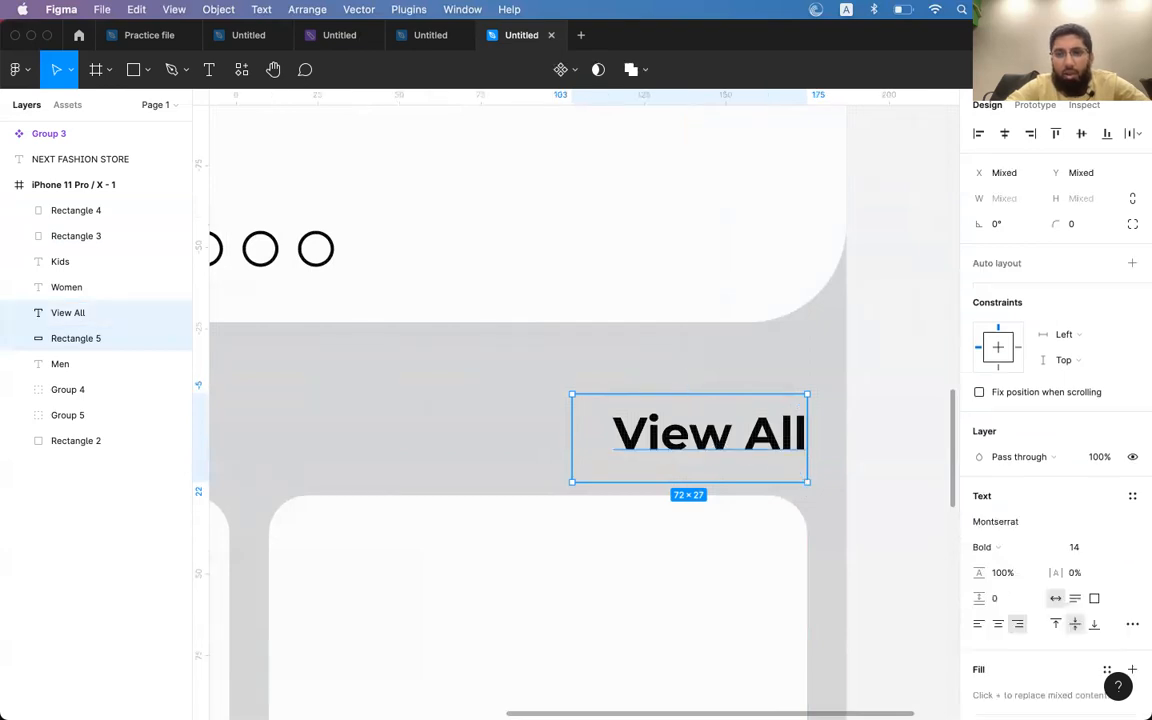
left_click(1005, 133)
left_click(1081, 138)
left_click(856, 380)
- Fill the rectangle behind View All with 000000 and set its corner radius to 200
left_click(782, 413)
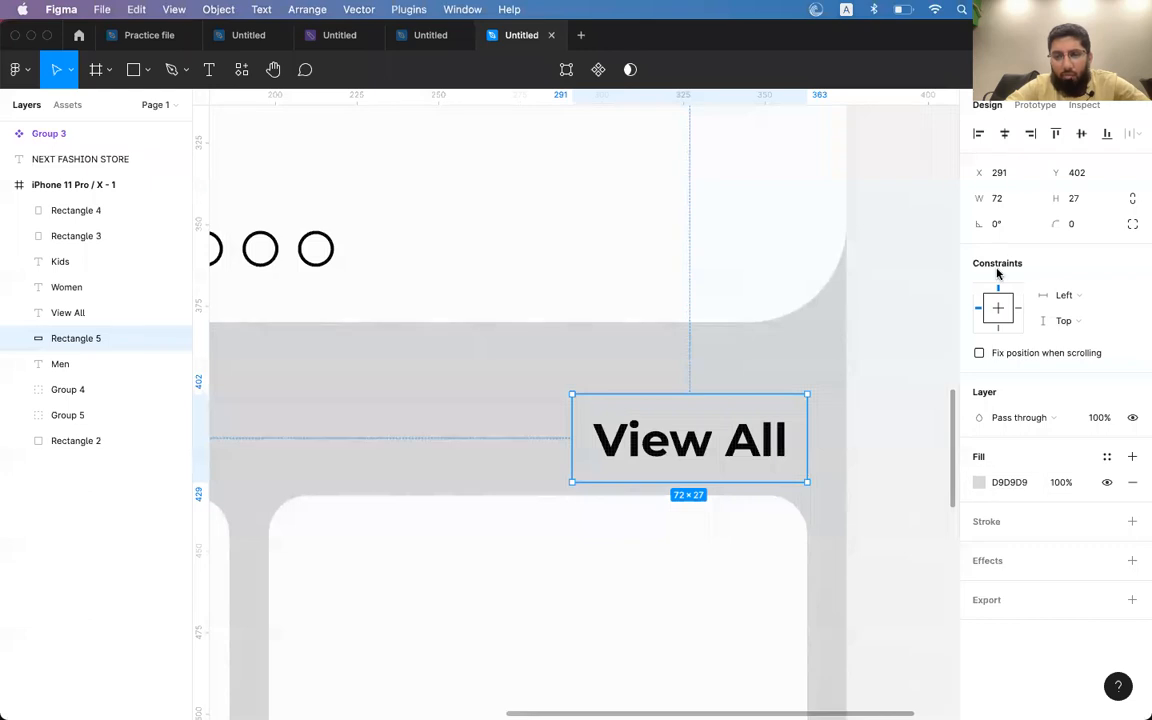
left_click(983, 482)
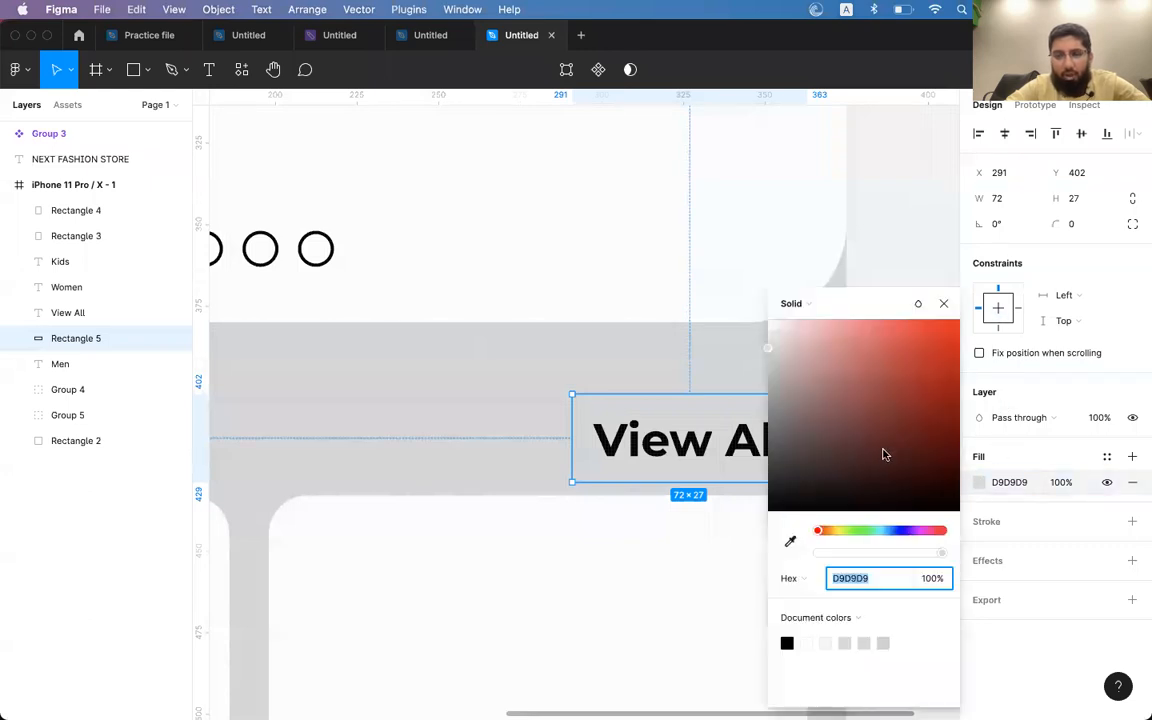
type("000000")
key("Return")
left_click(681, 442)
left_click(641, 407)
left_click(1093, 224)
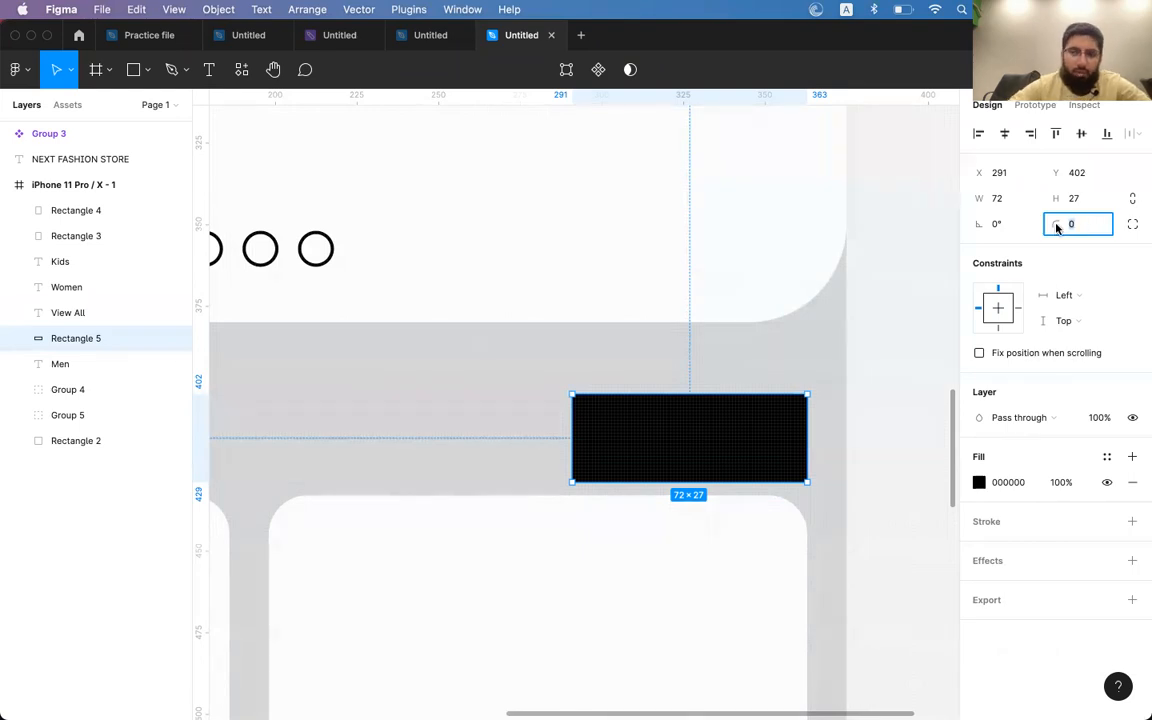
key("Return")
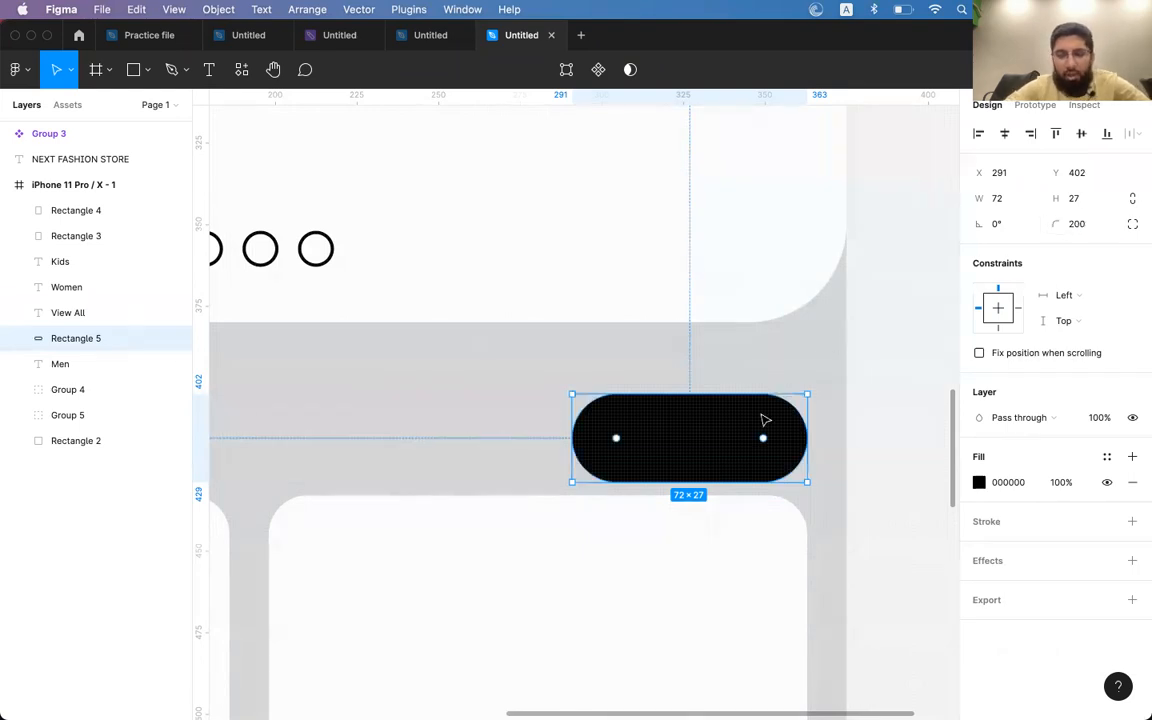
- Recolour the View All text with the white section's colour, FFFFFF, and reduce its font size to 12
left_click(712, 457)
key("i")
left_click(664, 266)
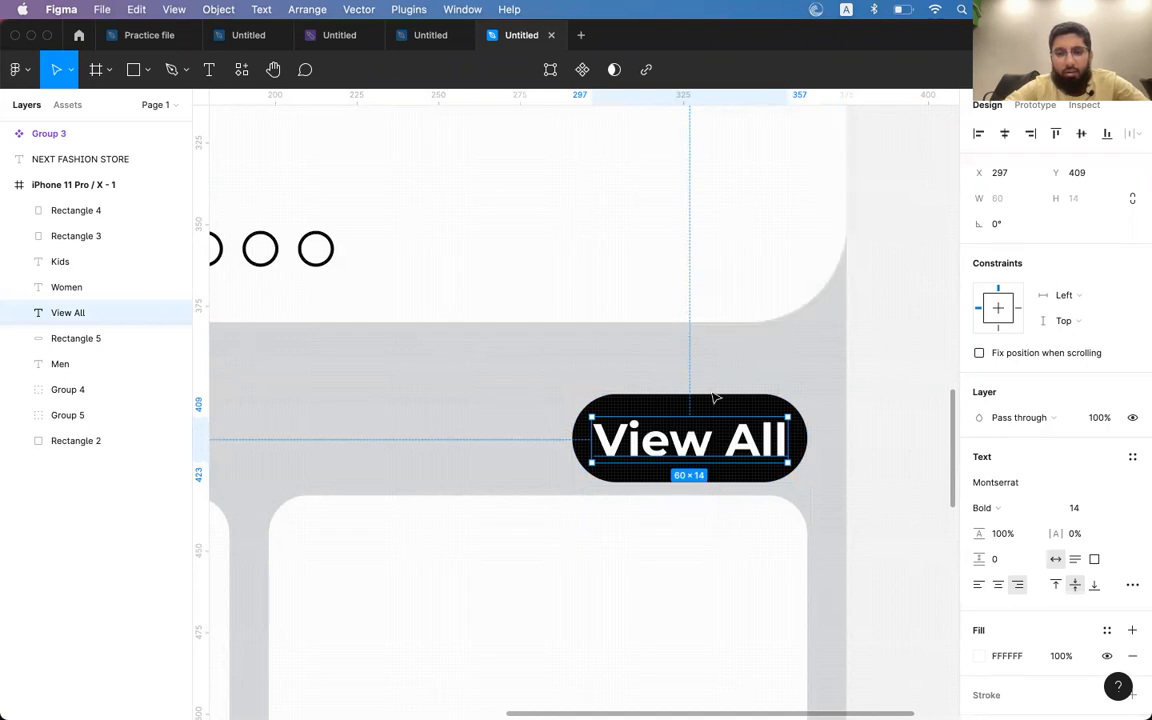
key("super+shift+comma")
key("super+shift+comma")
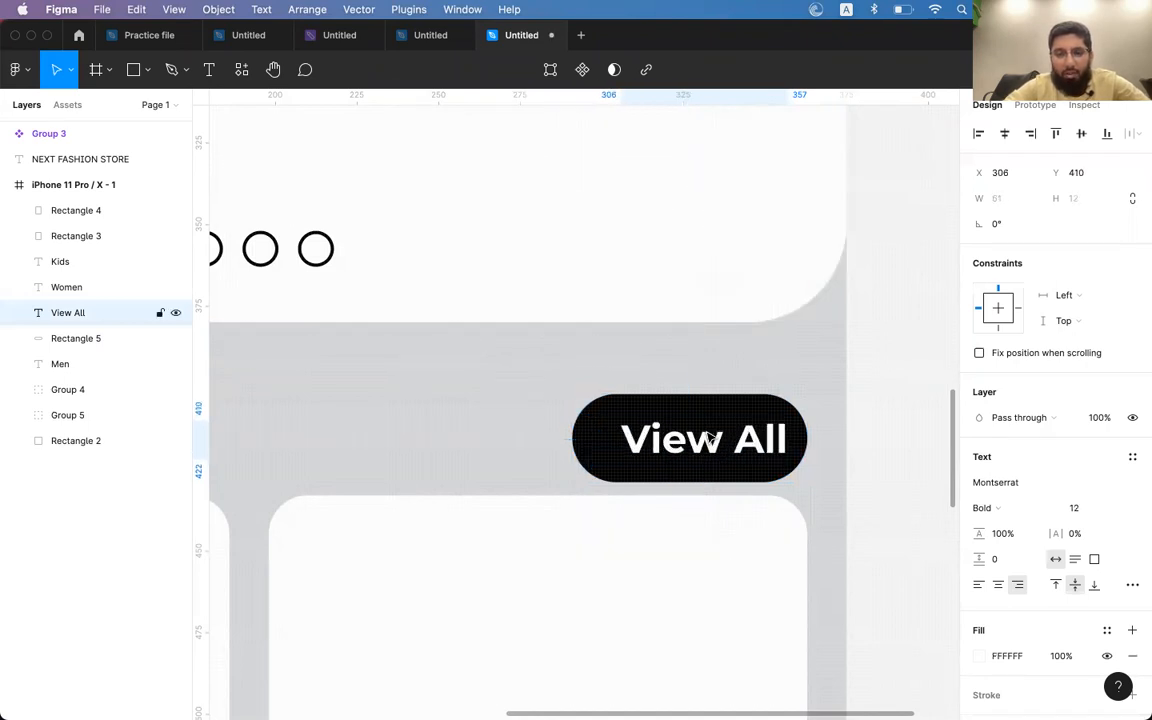
key("super+0")
scroll(710, 438, "left", 1)
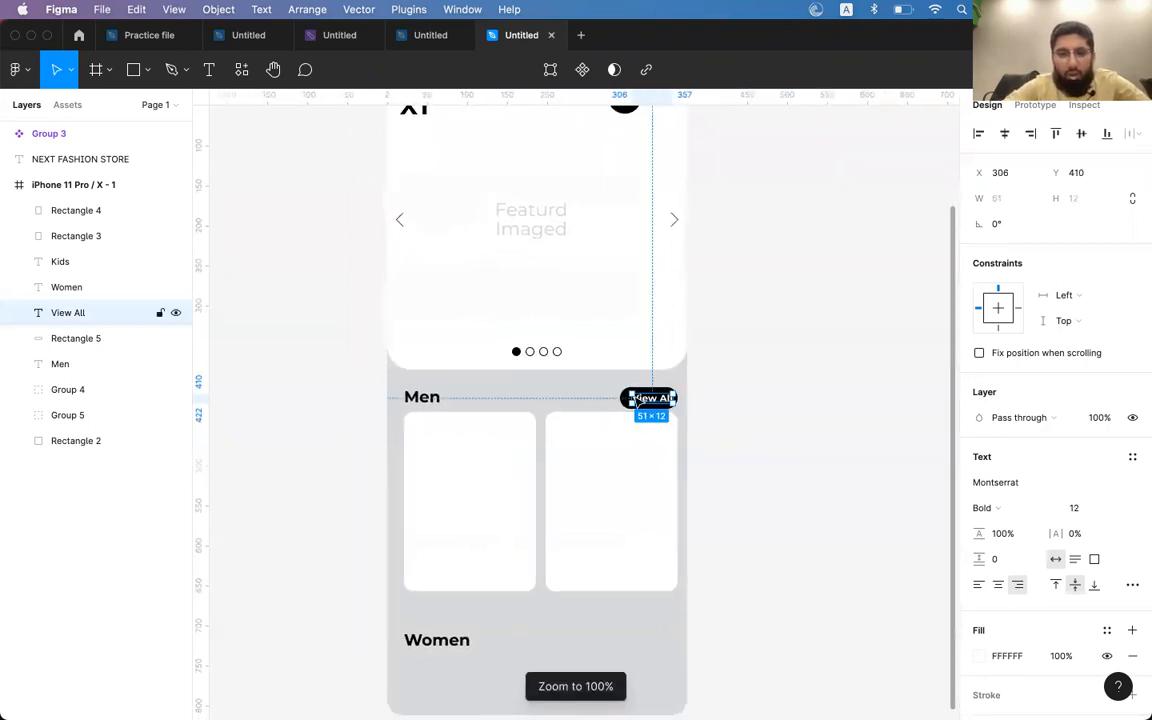
key("Escape")
scroll(627, 400, "up", 5)
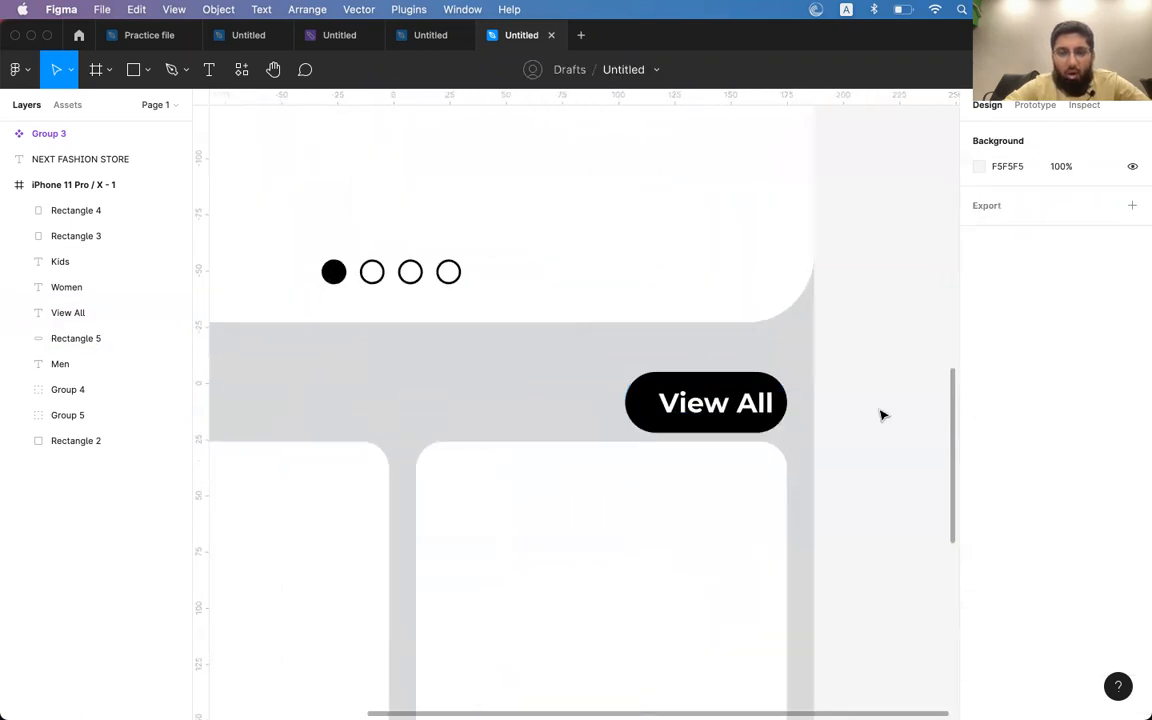
- Widen the black View All rectangle to 88 and centre the View All label horizontally on it
left_click(637, 410)
left_click_drag(617, 402, 586, 402)
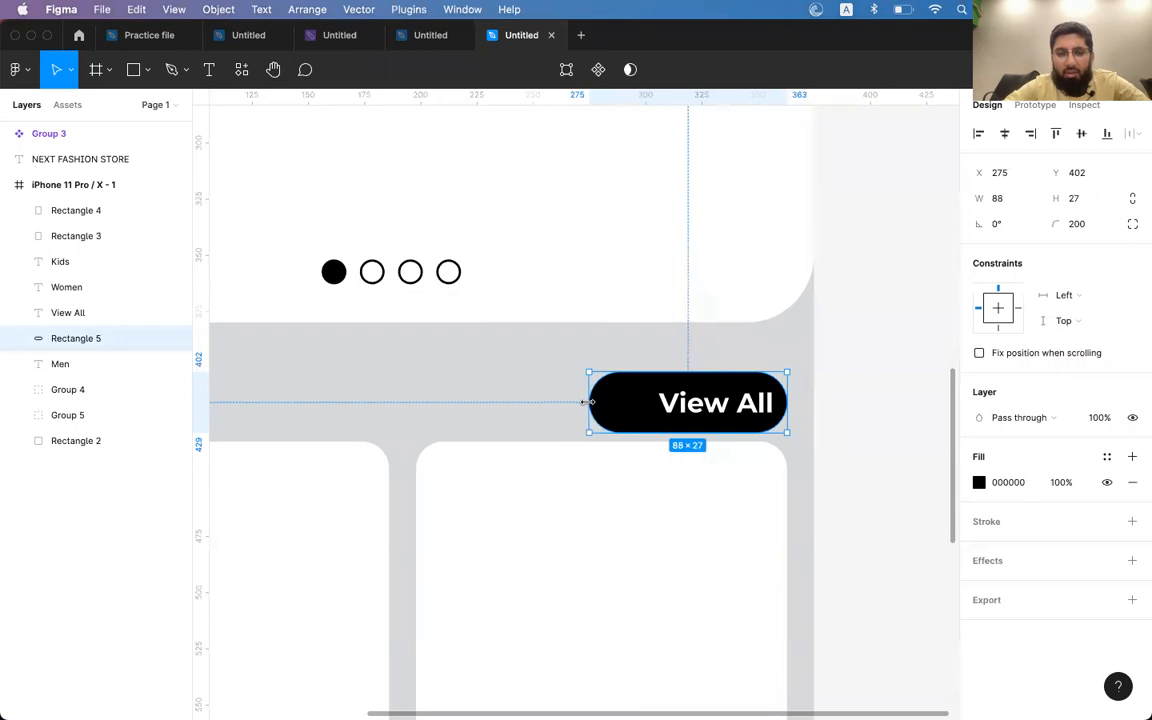
left_click(738, 420, "shift")
left_click(1005, 137)
left_click(915, 339)
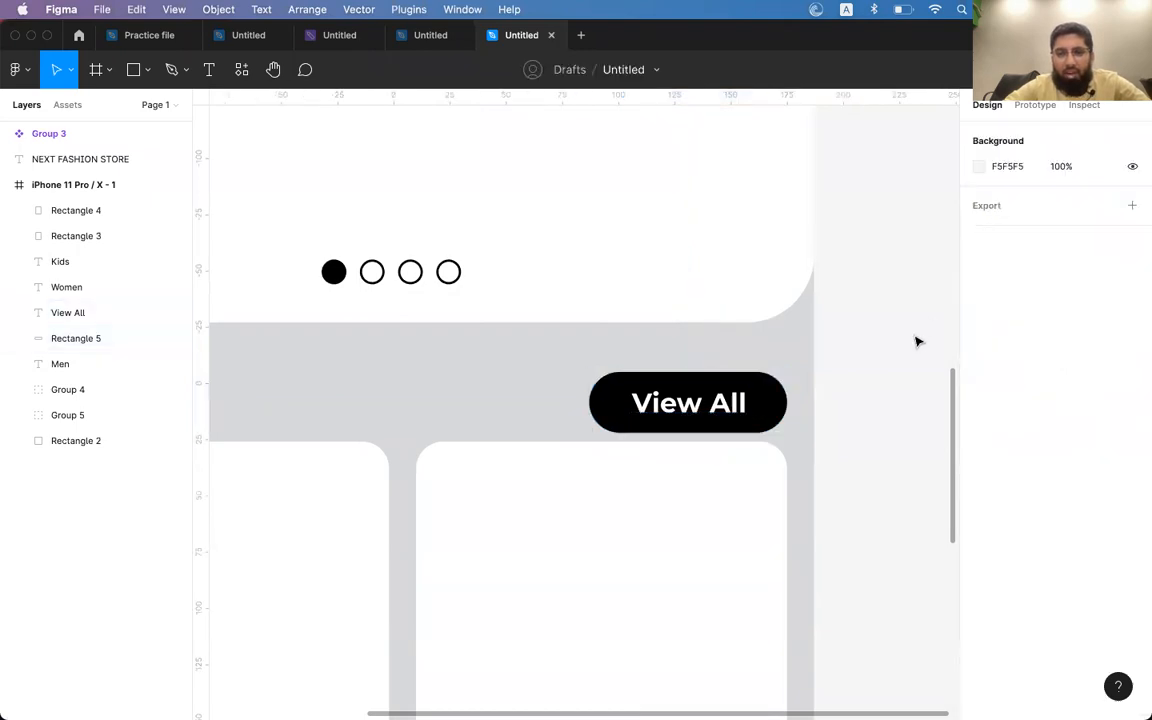
- Align the View All label and its black rectangle with the Men heading on their vertical centres
left_click(776, 406)
left_click(720, 408, "shift")
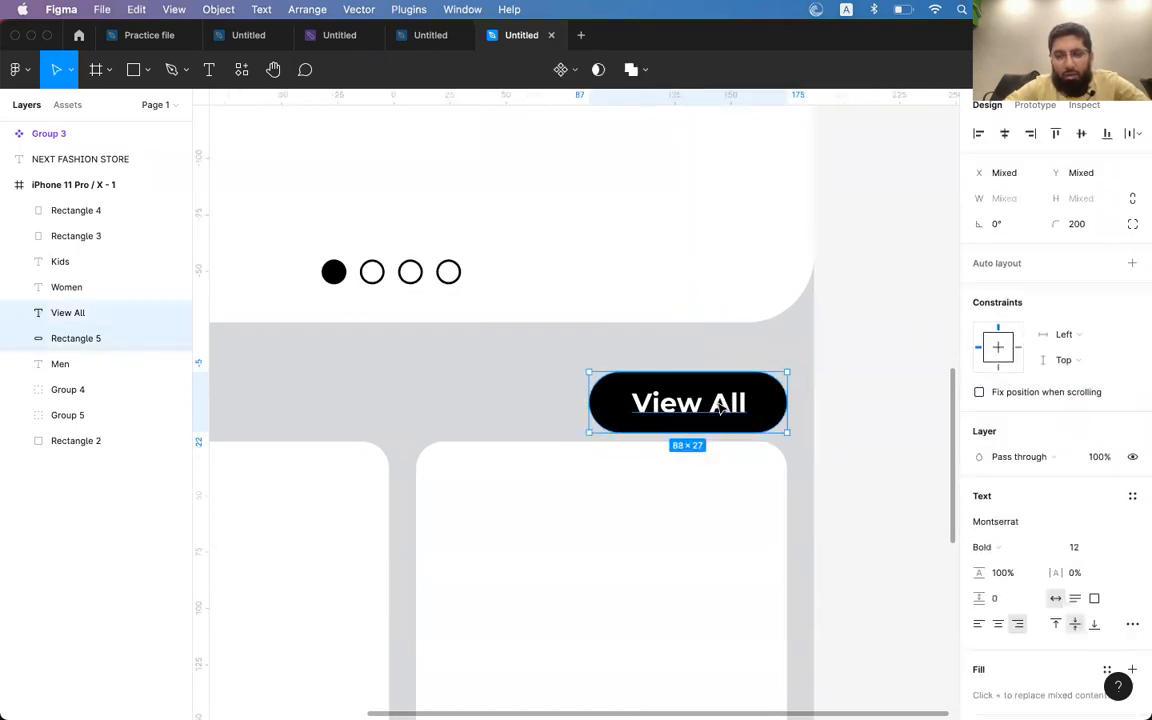
key("minus")
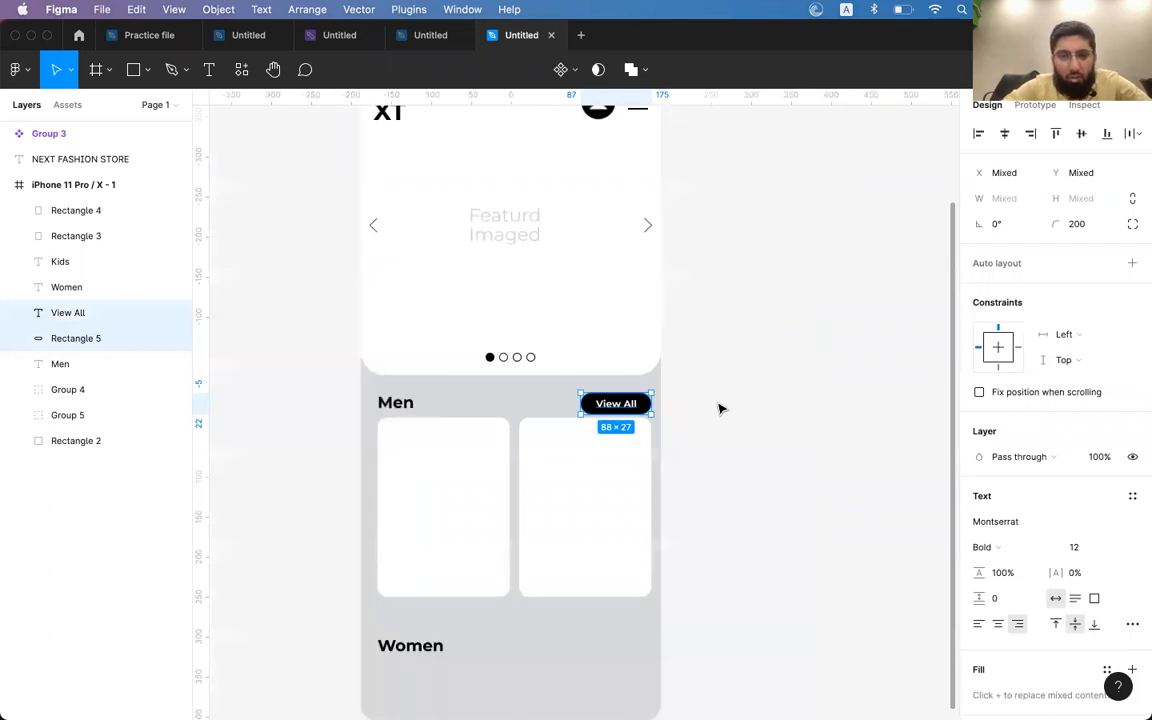
left_click(150, 364, "shift")
left_click(1080, 137)
left_click(707, 342)
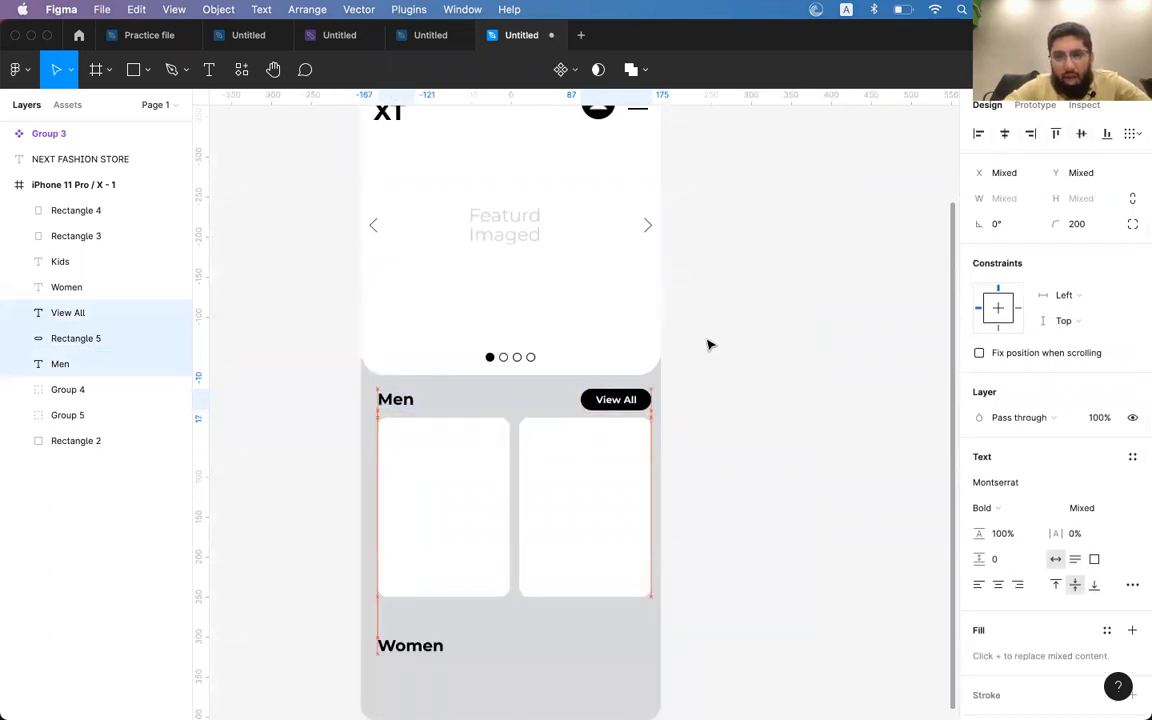
left_click(715, 378)
- Group the View All label with its black rectangle
left_click(617, 400)
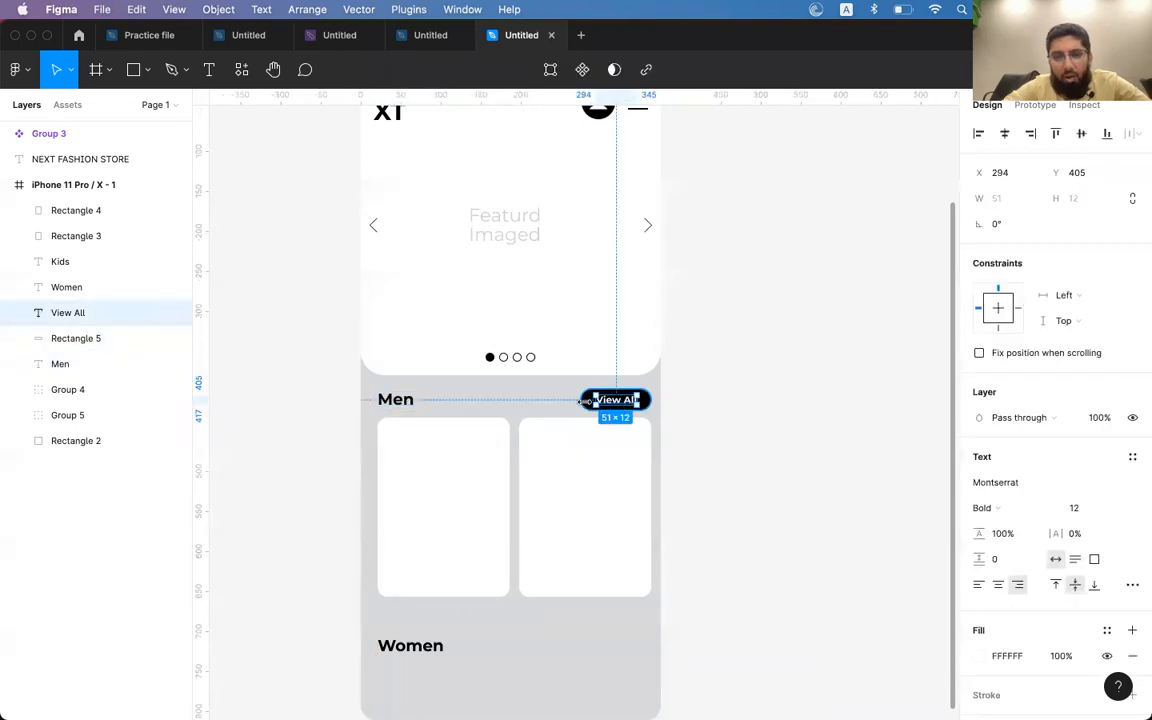
left_click(76, 338)
left_click(68, 312, "shift")
key("super+g")
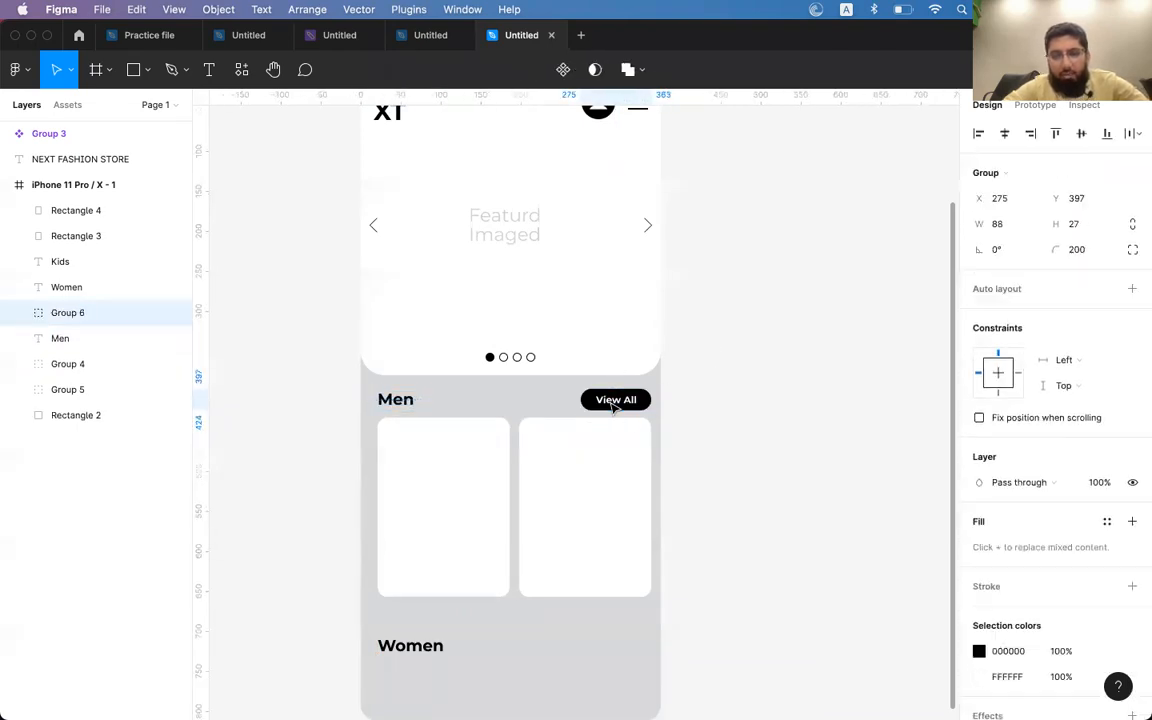
- Duplicate the first Men card as a 155 × 134 thumbnail area inset in its upper part, filled with the background grey D7D8DA
left_click(601, 464)
left_click(463, 500)
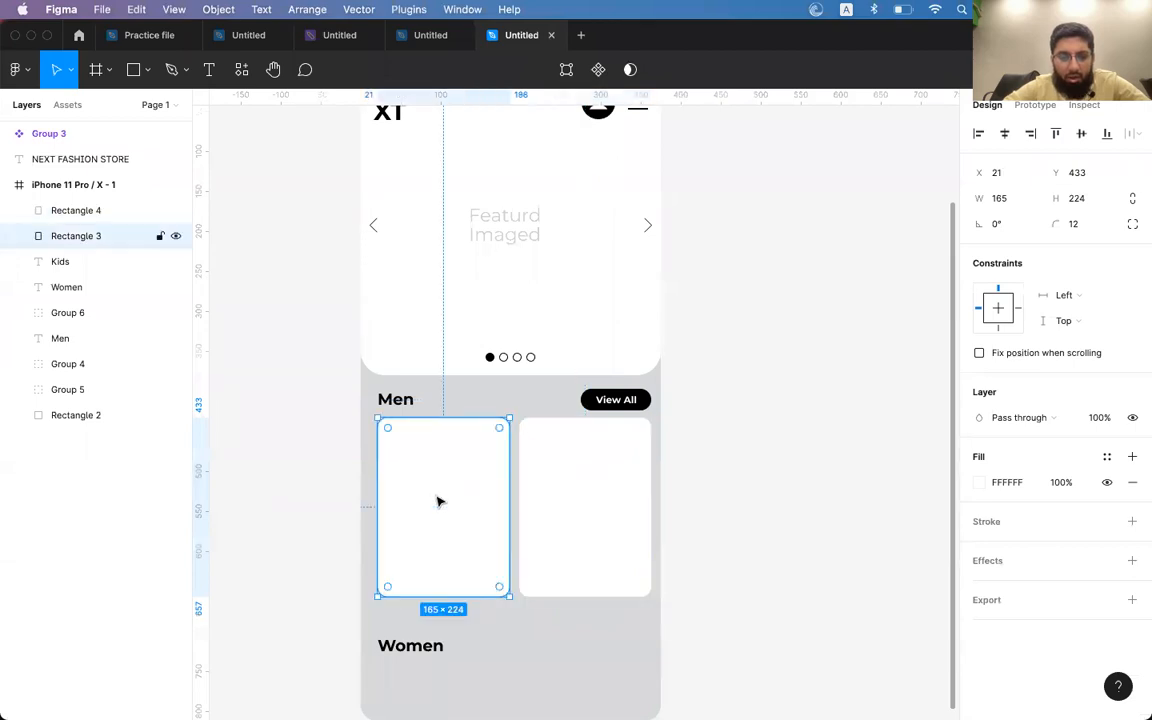
scroll(437, 501, "up", 5)
scroll(430, 440, "down", 2)
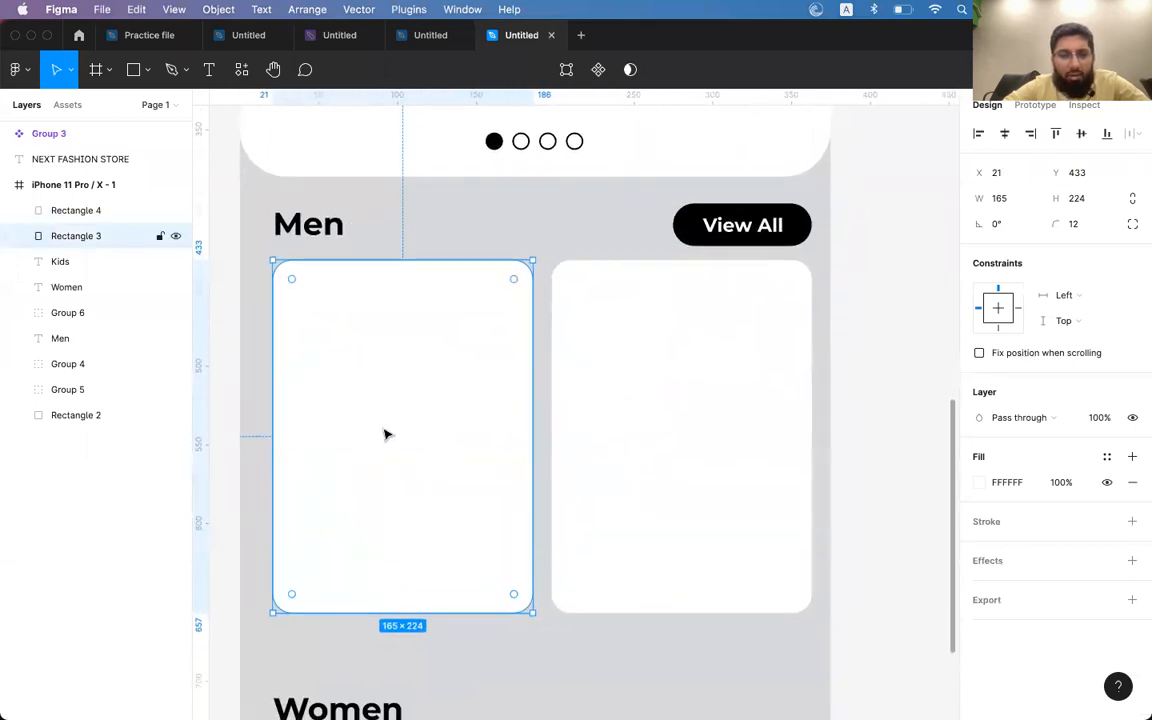
key("super+d")
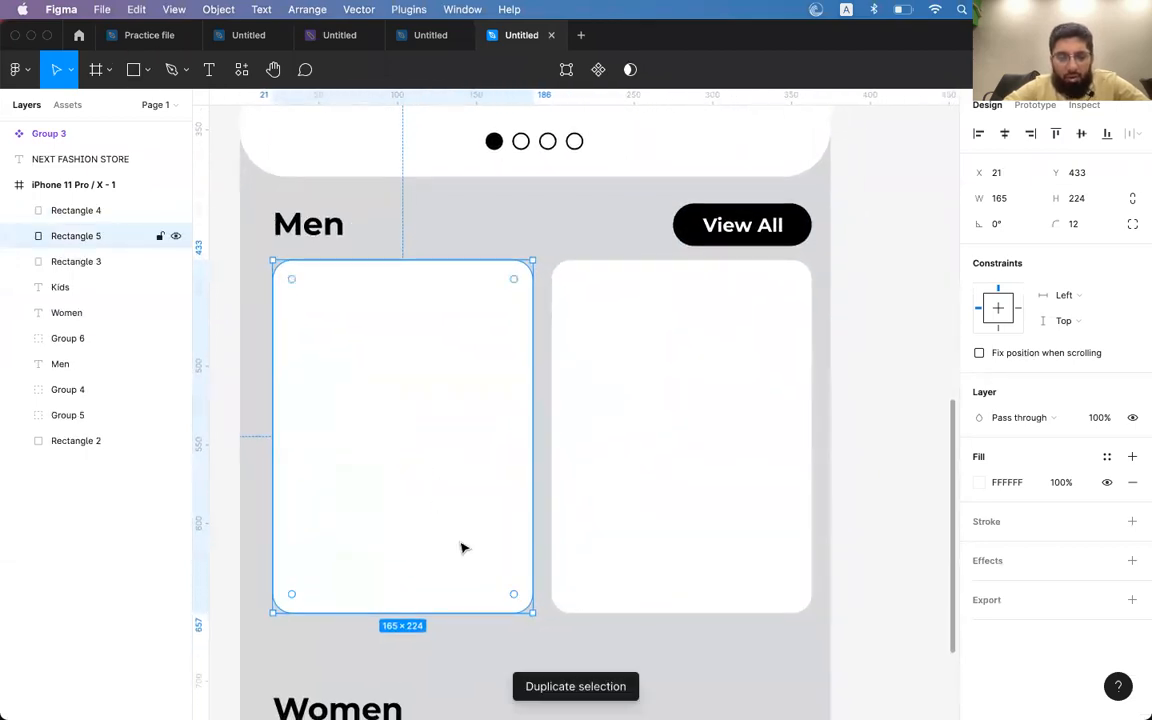
left_click_drag(429, 611, 429, 483)
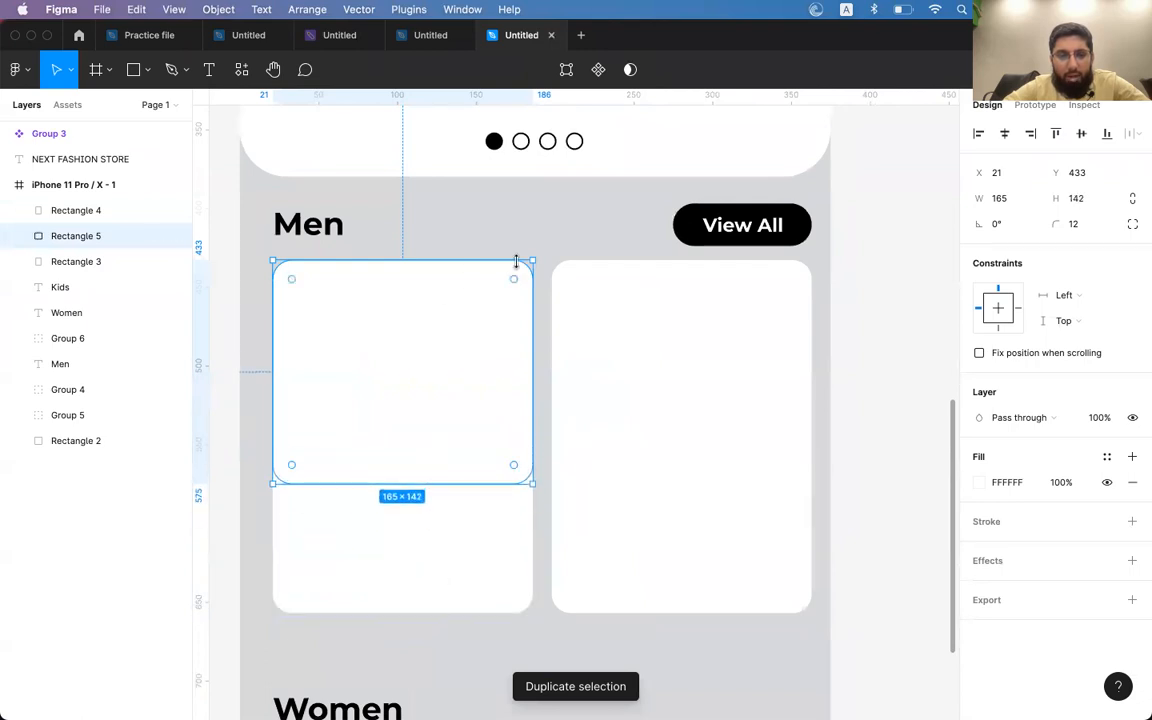
left_click_drag(533, 261, 525, 267)
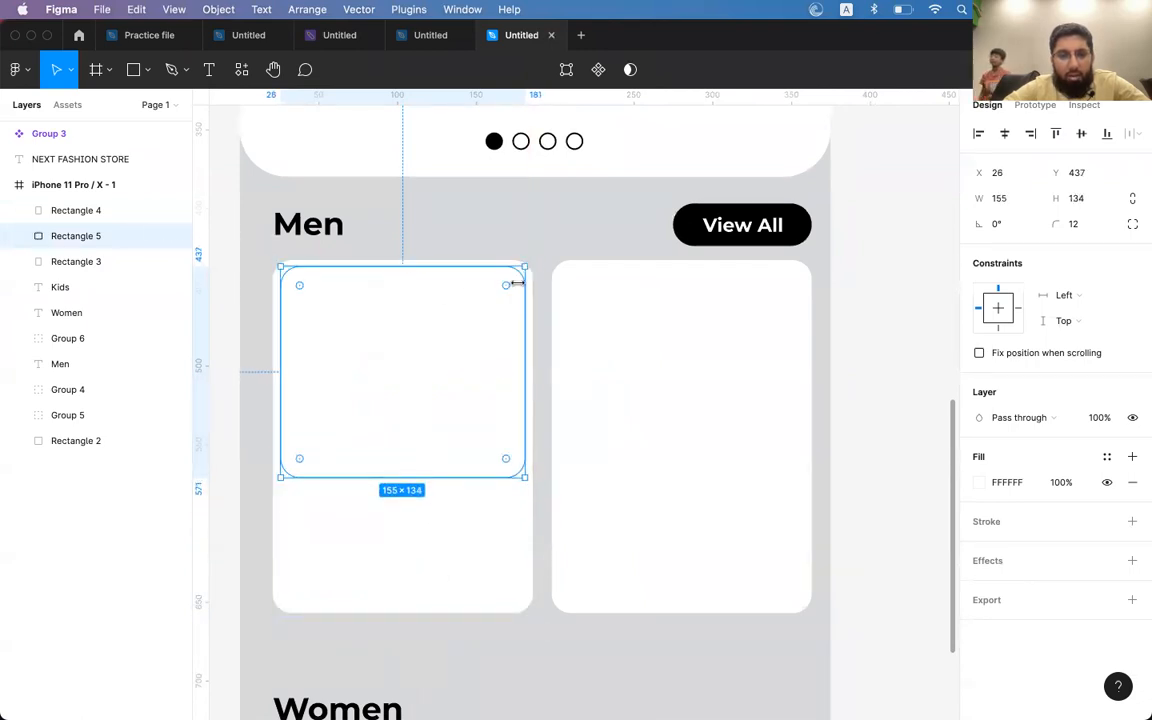
key("i")
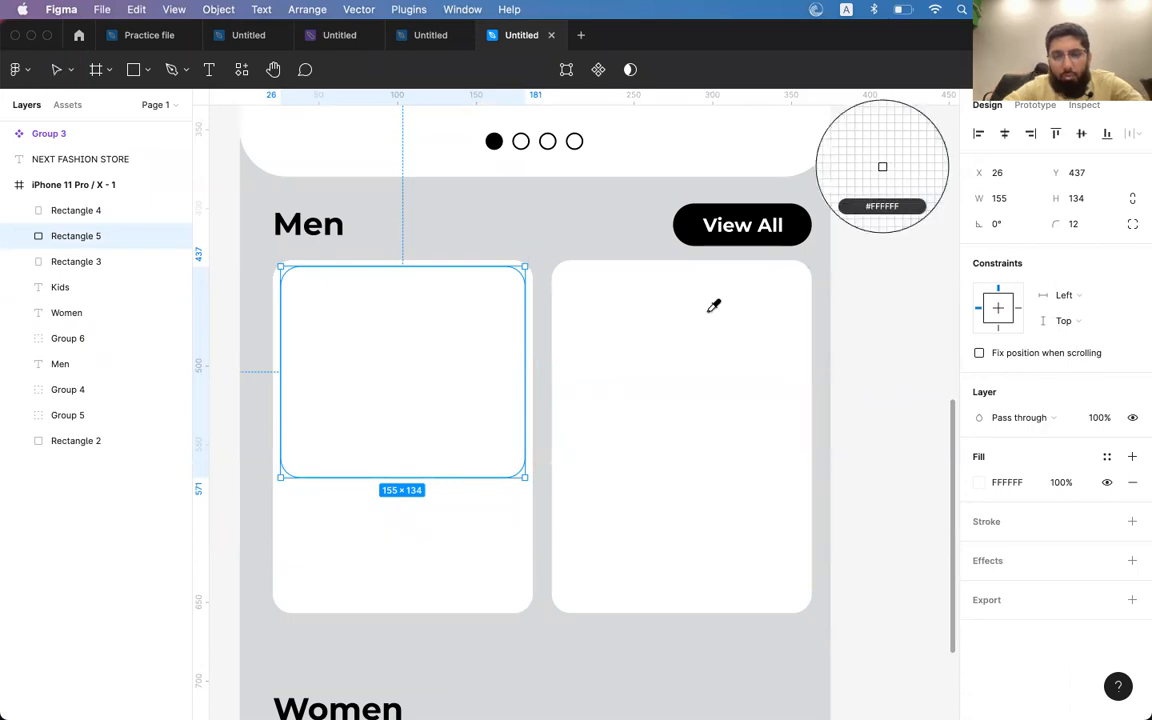
left_click(633, 225)
- Add a text label reading "Thumbnail" on the grey rectangle in the first Men card
key("t")
left_click(410, 378)
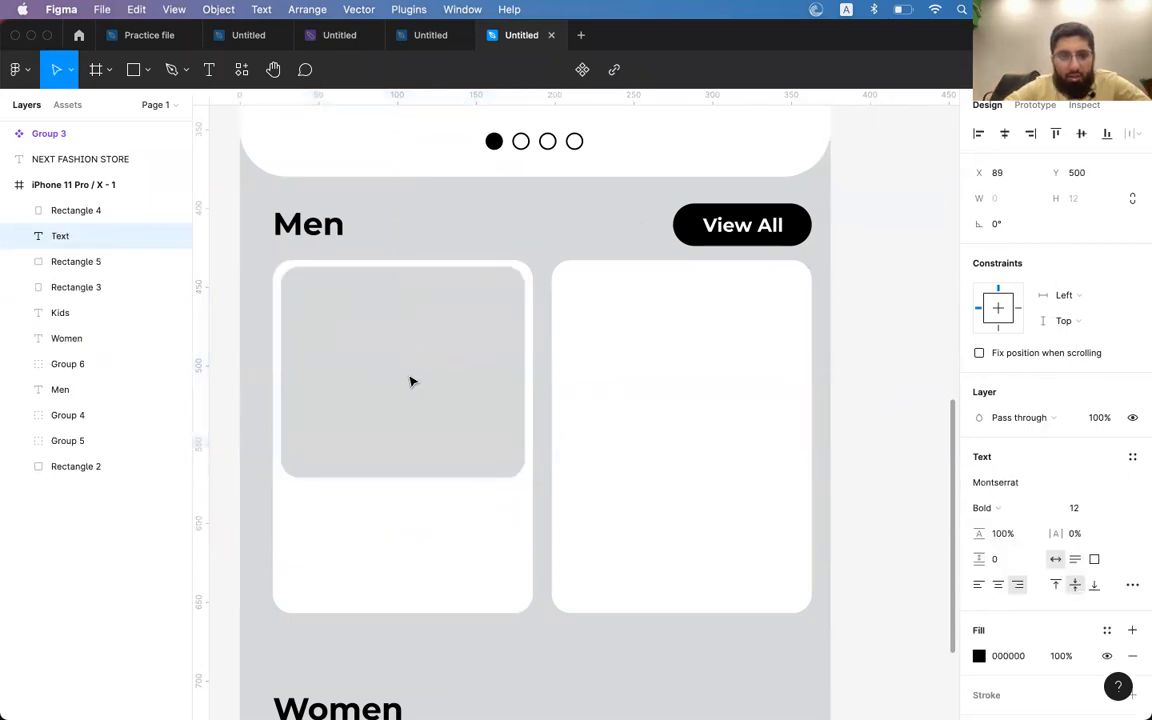
type("Product Image")
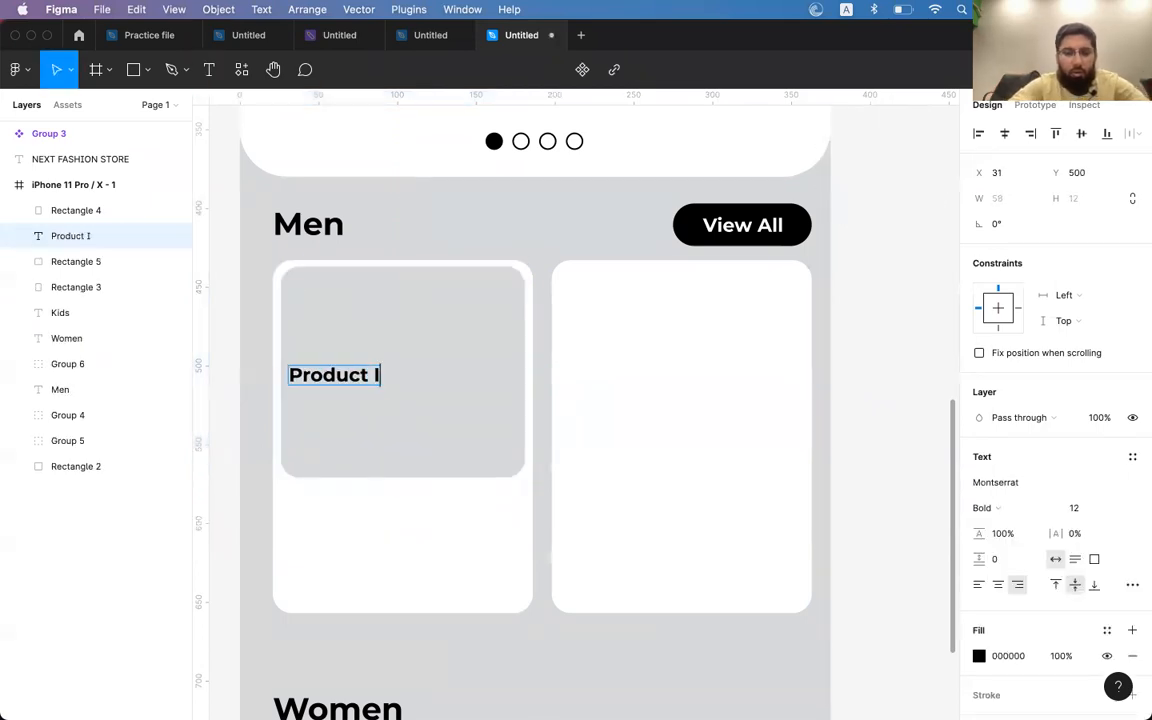
key("super+a")
type("Thumn")
key("BackSpace")
type("bnail")
key("Escape")
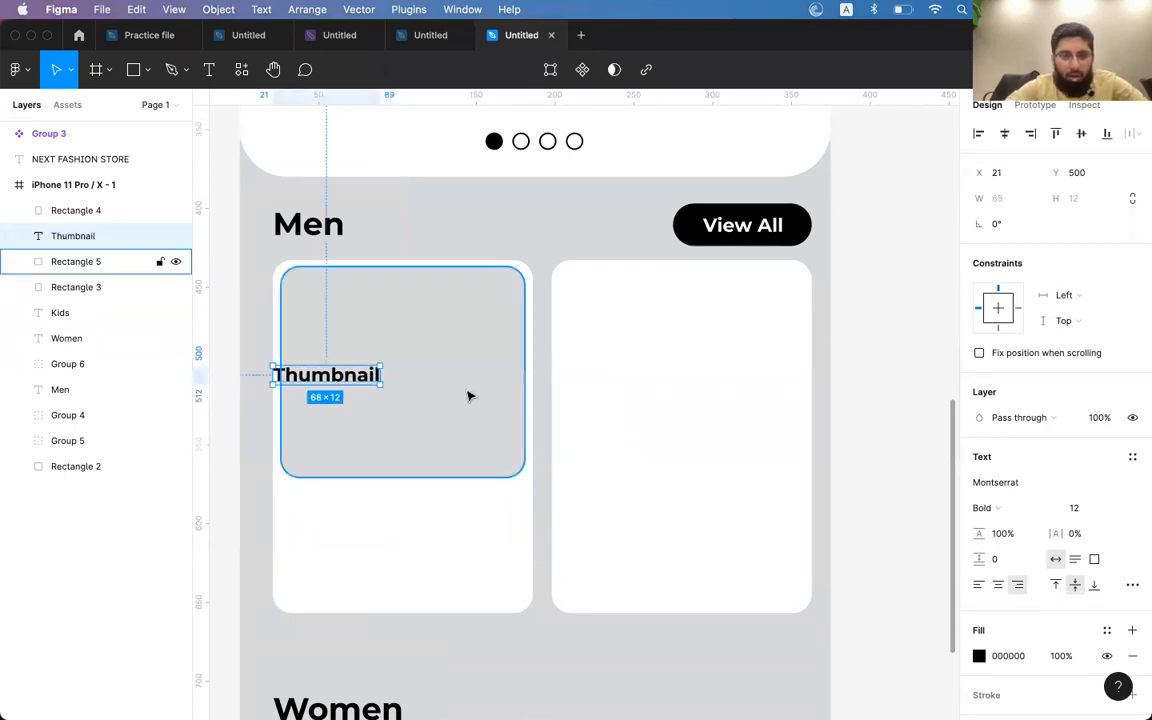
- Centre the Thumbnail label on the grey rectangle and centre both horizontally within the white card
left_click(468, 393, "shift")
left_click(1003, 136)
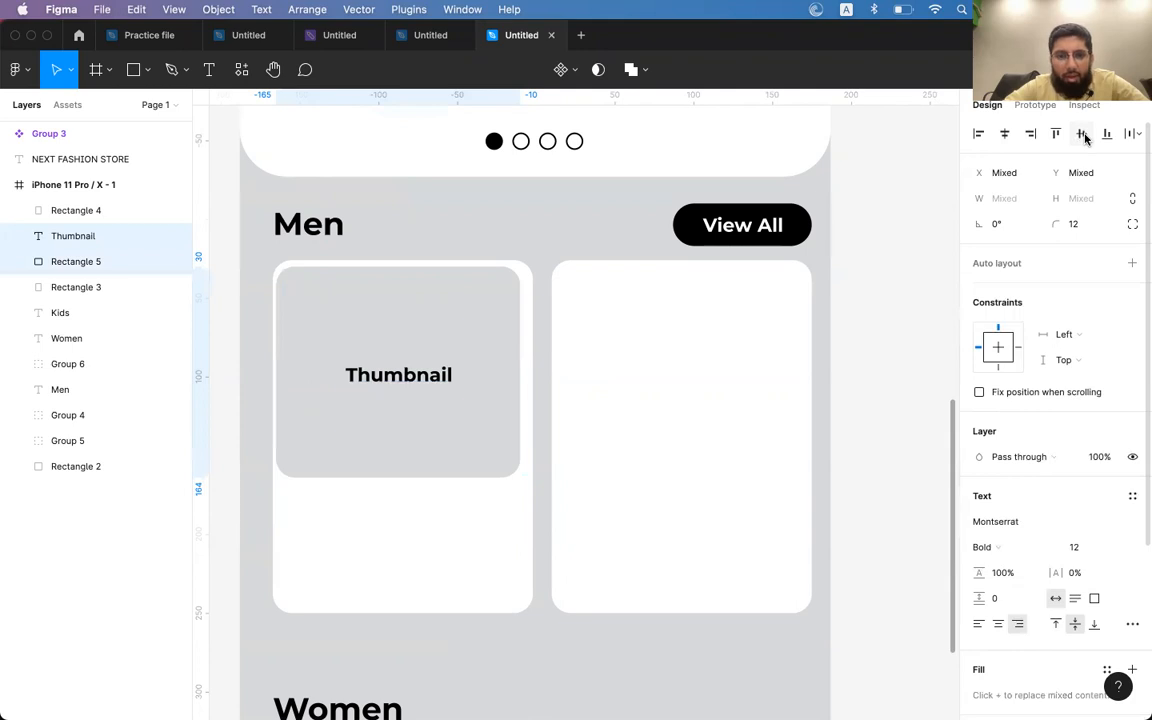
left_click(1085, 136)
left_click(530, 381, "shift")
left_click(1004, 133)
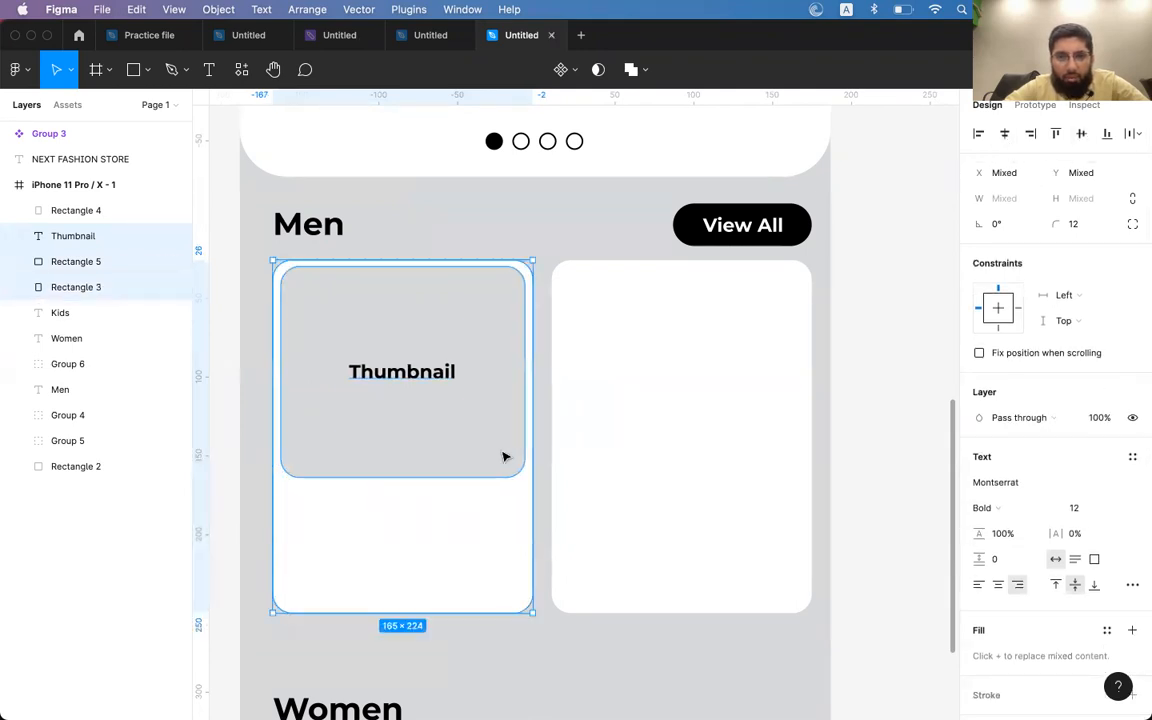
- Duplicate the Thumbnail label just below the grey rectangle, flush with its left edge, and open the copy's text for editing
left_click(415, 376)
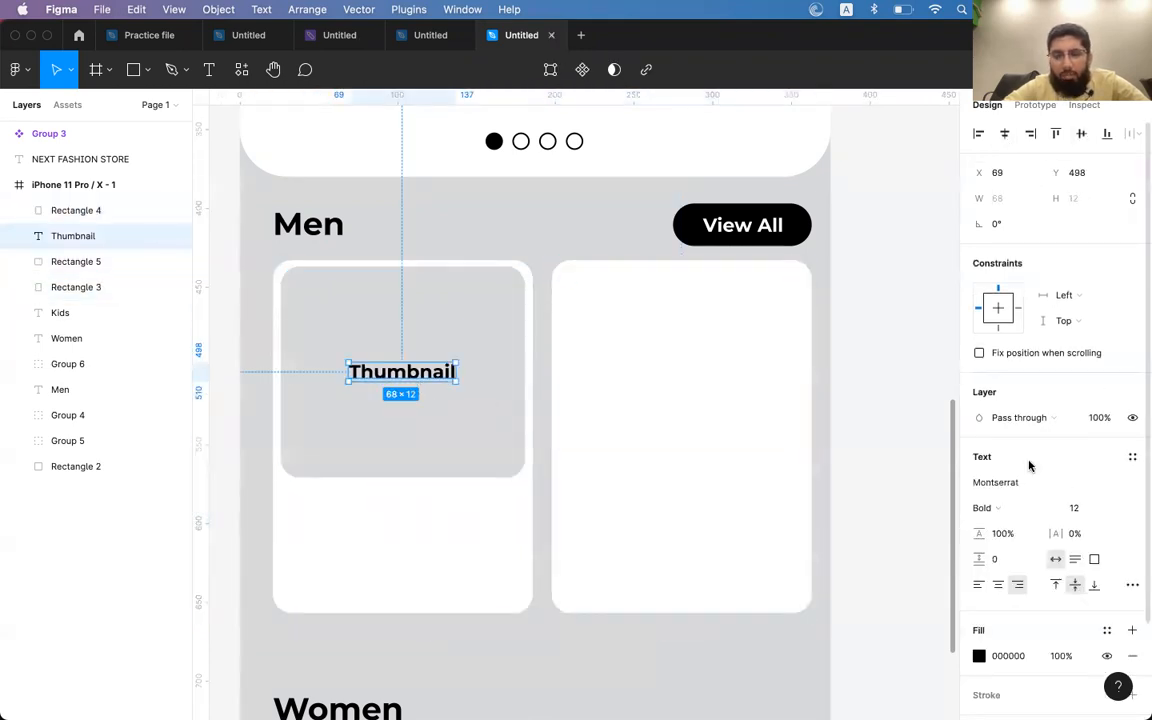
left_click(393, 470)
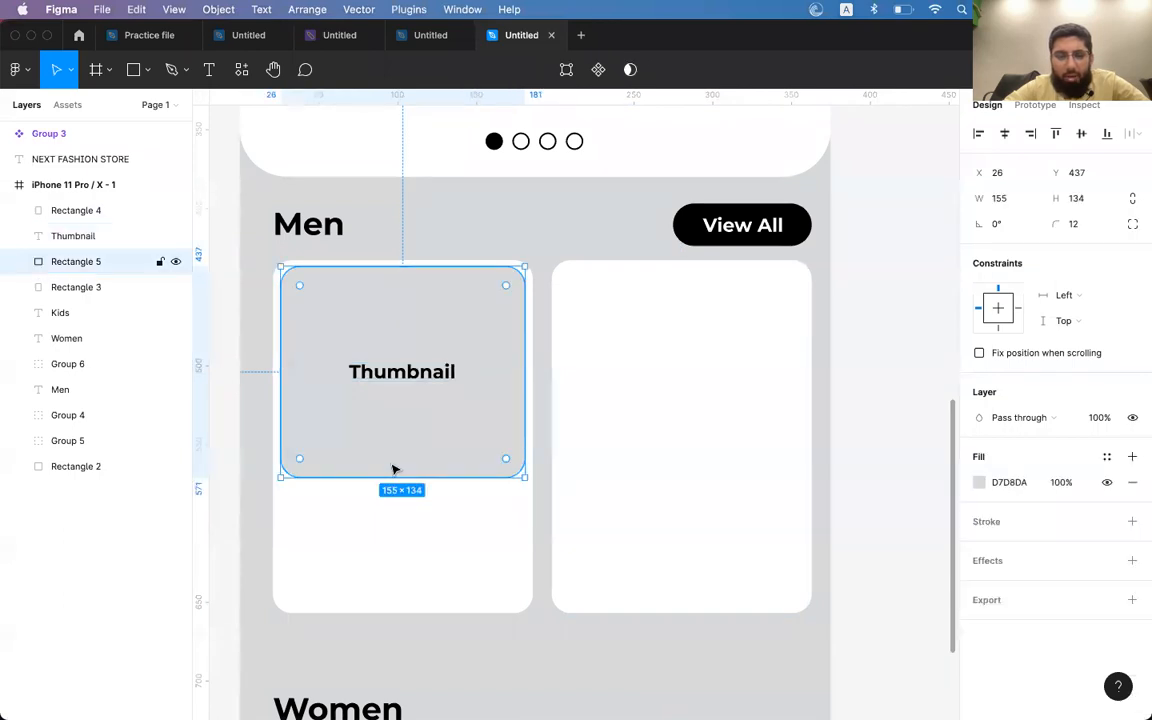
left_click(399, 375)
left_click_drag(399, 375, 378, 510)
double_click(347, 505)
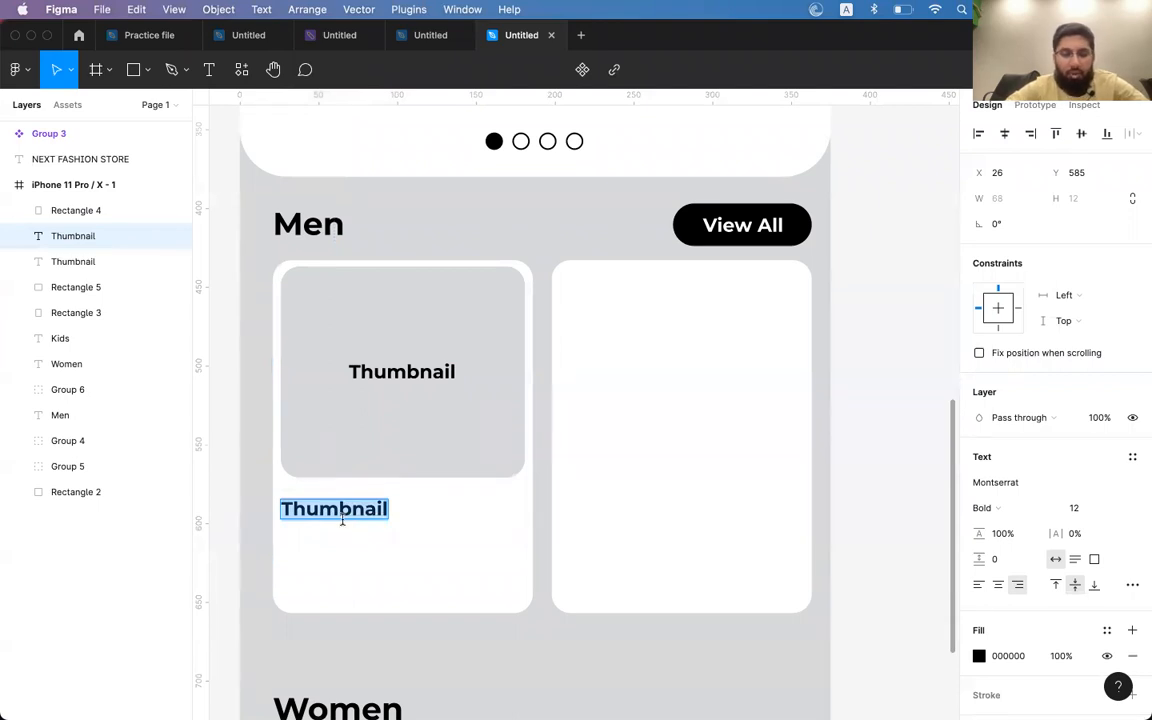
- Switch to Chrome and search Google for the Nordstrom store in a new tab
key("super+Tab")
key("super+t")
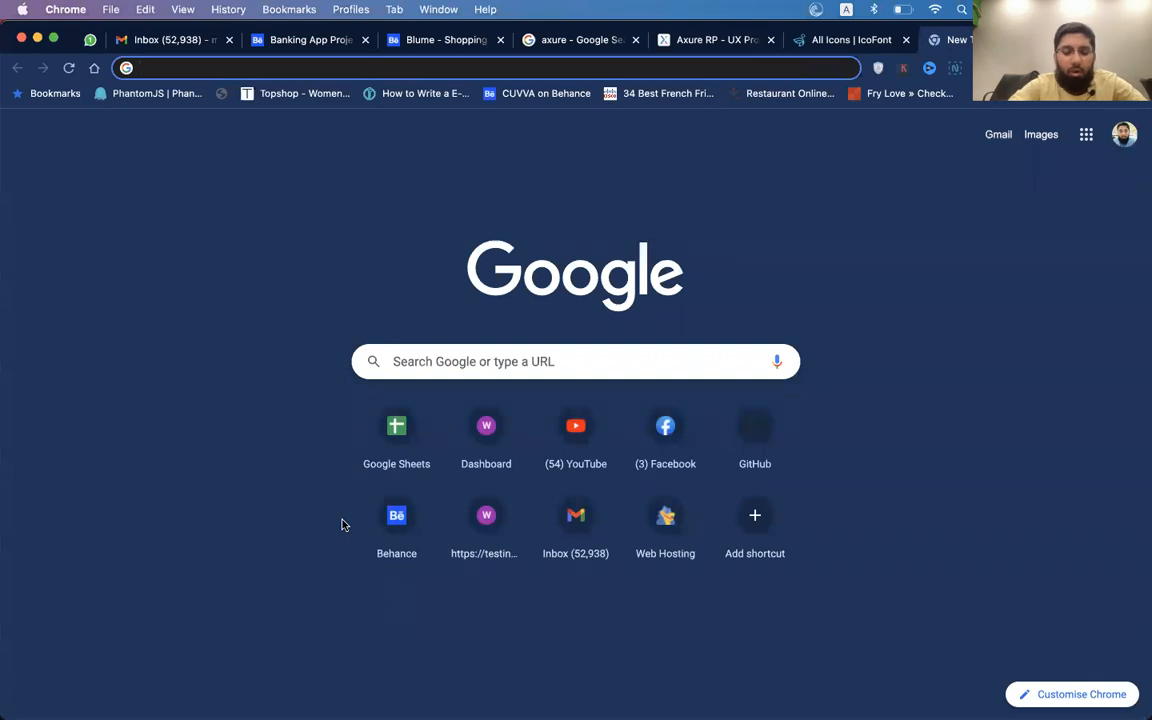
type("nord")
key("BackSpace")
type("rdst")
type("o")
type("rm")
key("Return")
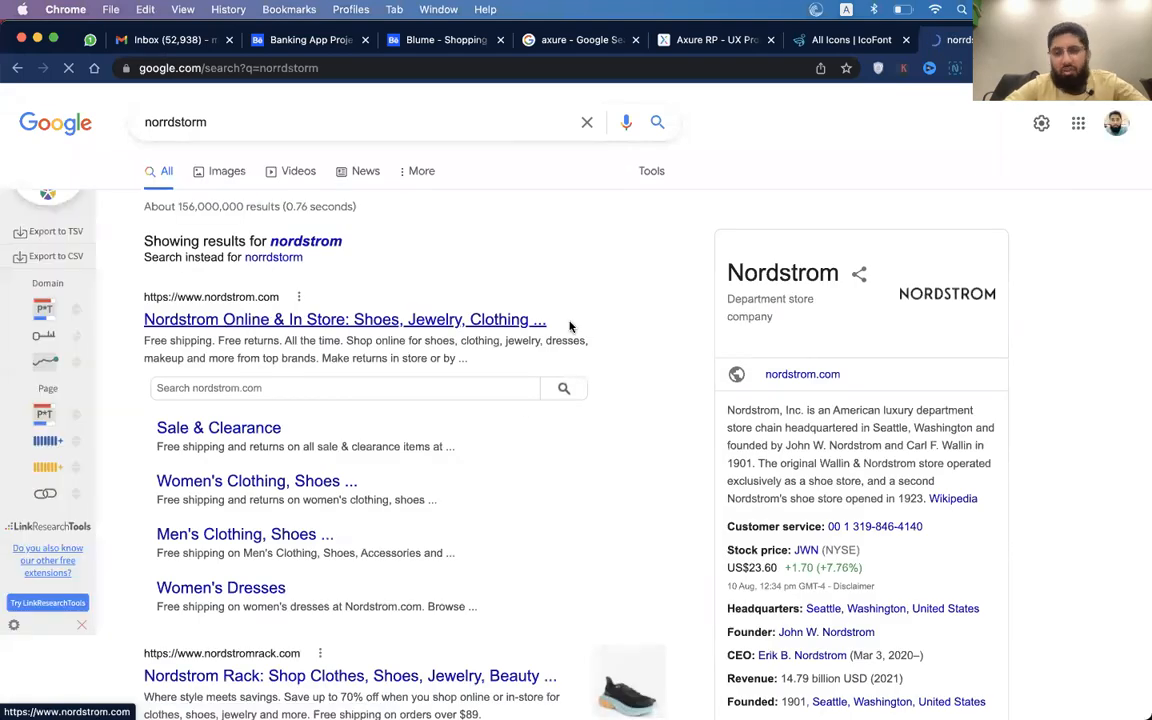
- Open the Nordstrom website, dismiss the shipping notice and go to the women's Activewear clothing page
left_click(571, 324)
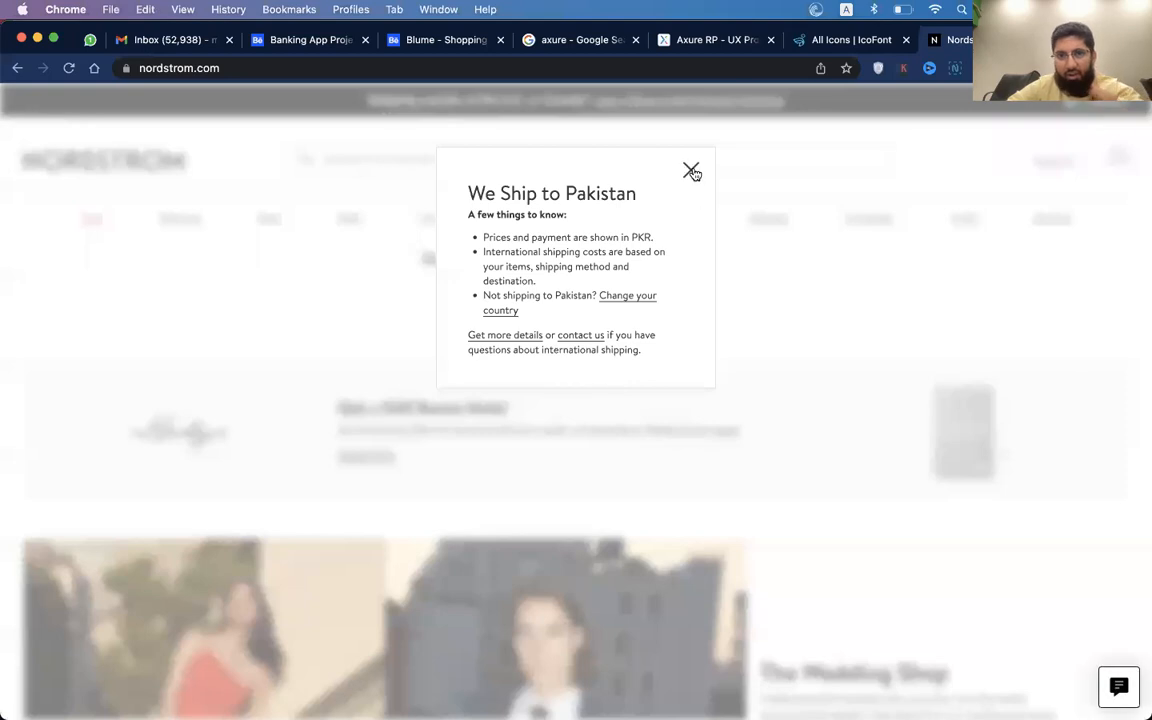
left_click(691, 171)
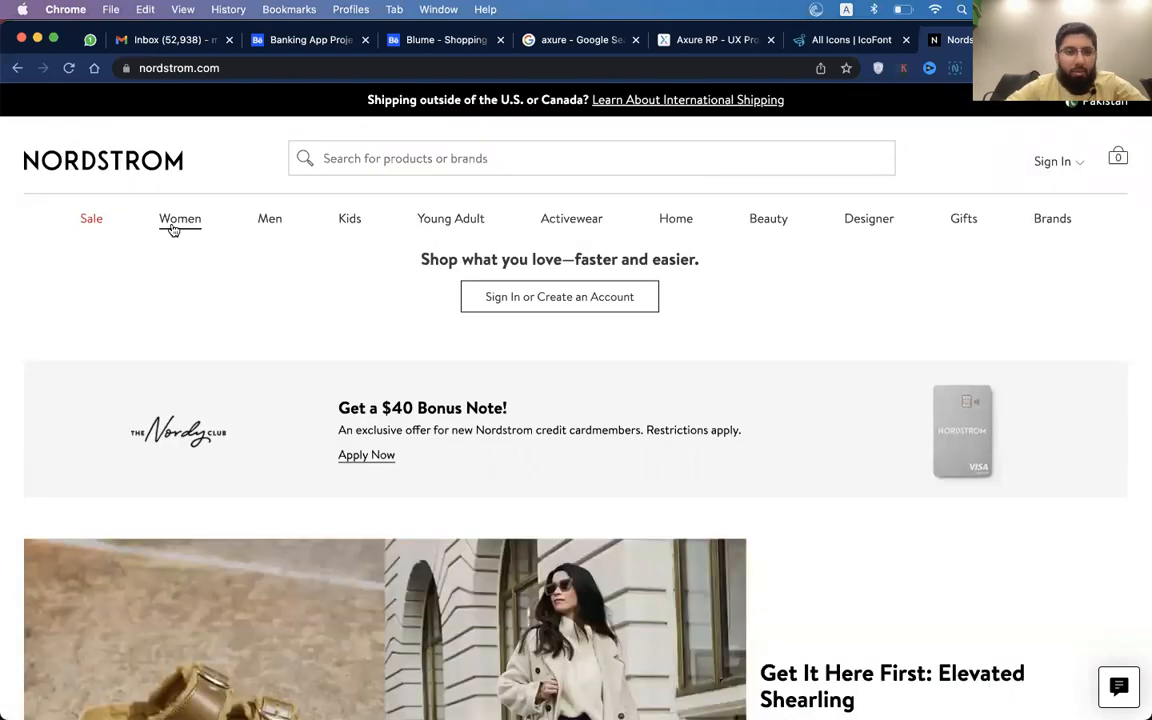
mouse_move(174, 226)
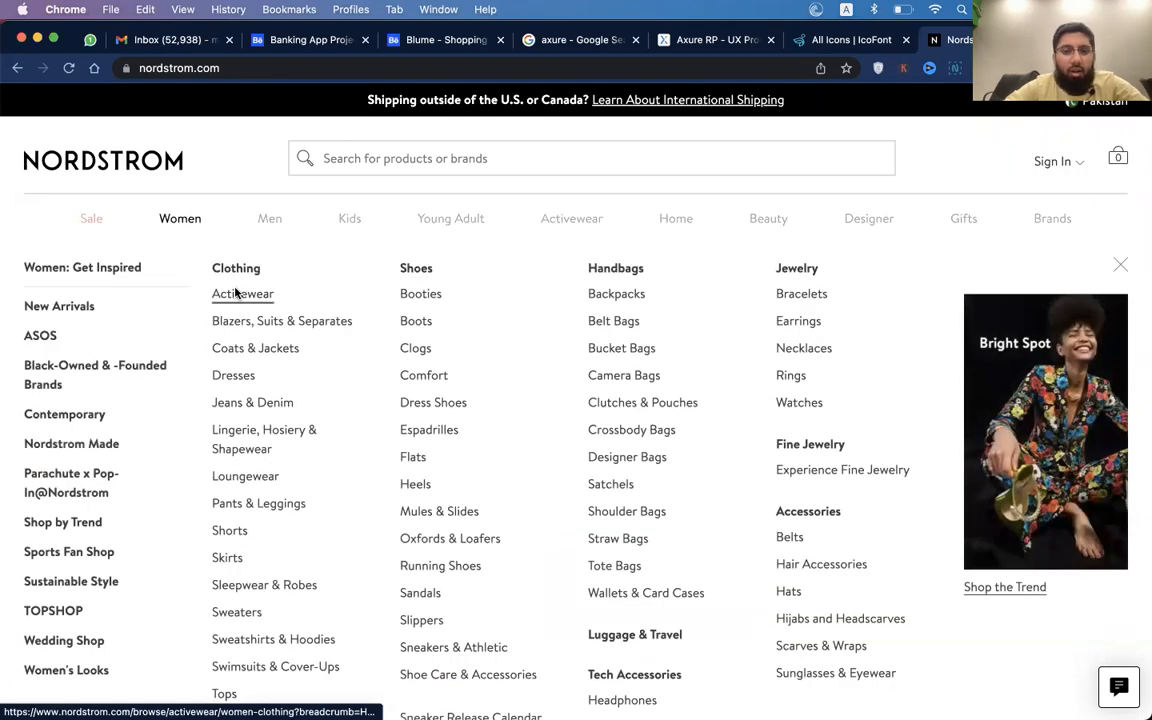
left_click(238, 296)
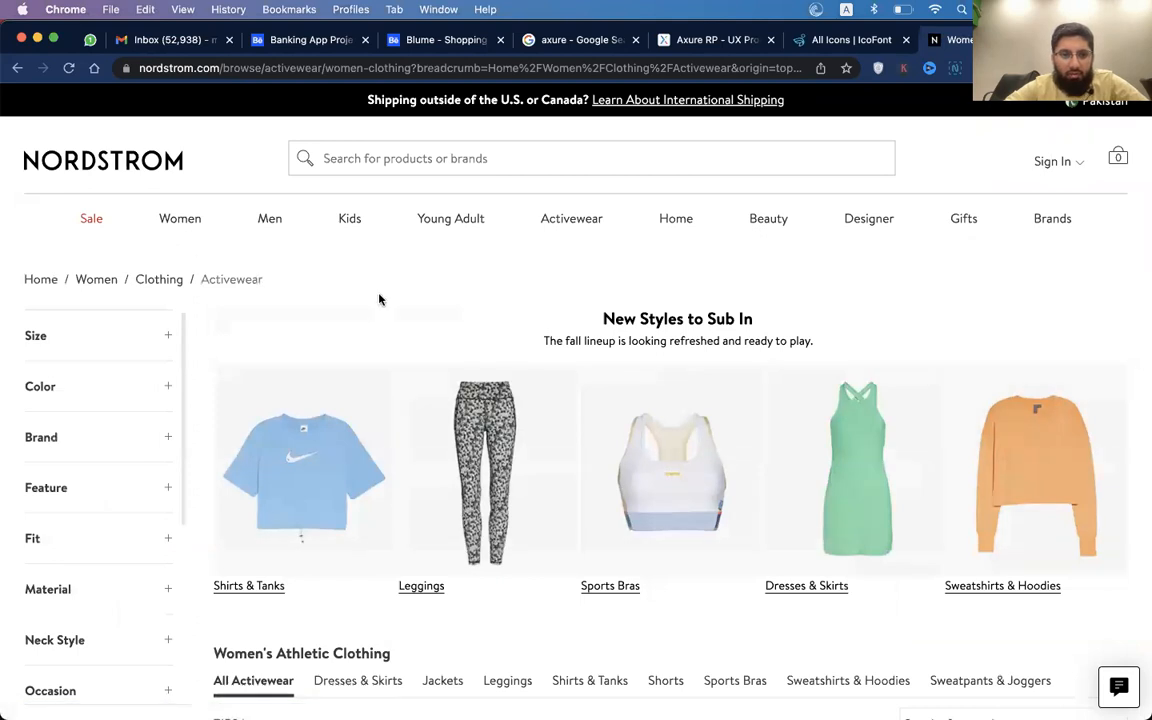
scroll(528, 317, "down", 5)
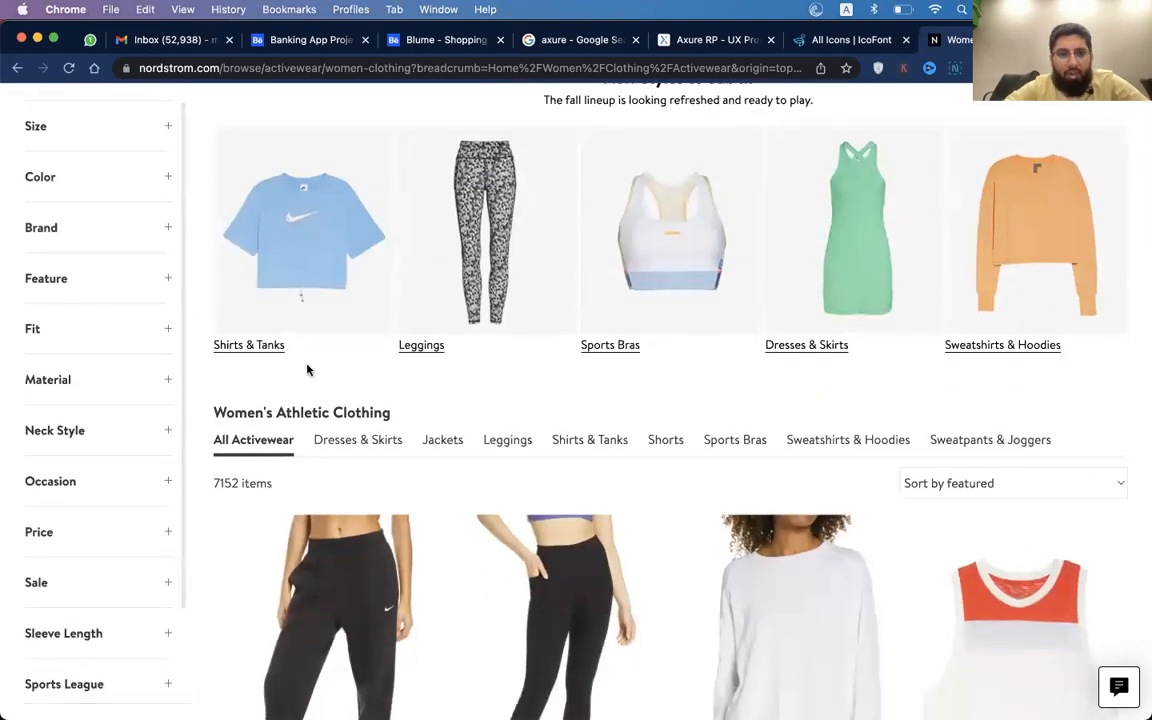
- Copy the category name "Shirts & Tanks" and switch back to Figma to replace the lower Thumbnail label's text with it
left_click_drag(296, 349, 213, 345)
key("super+c")
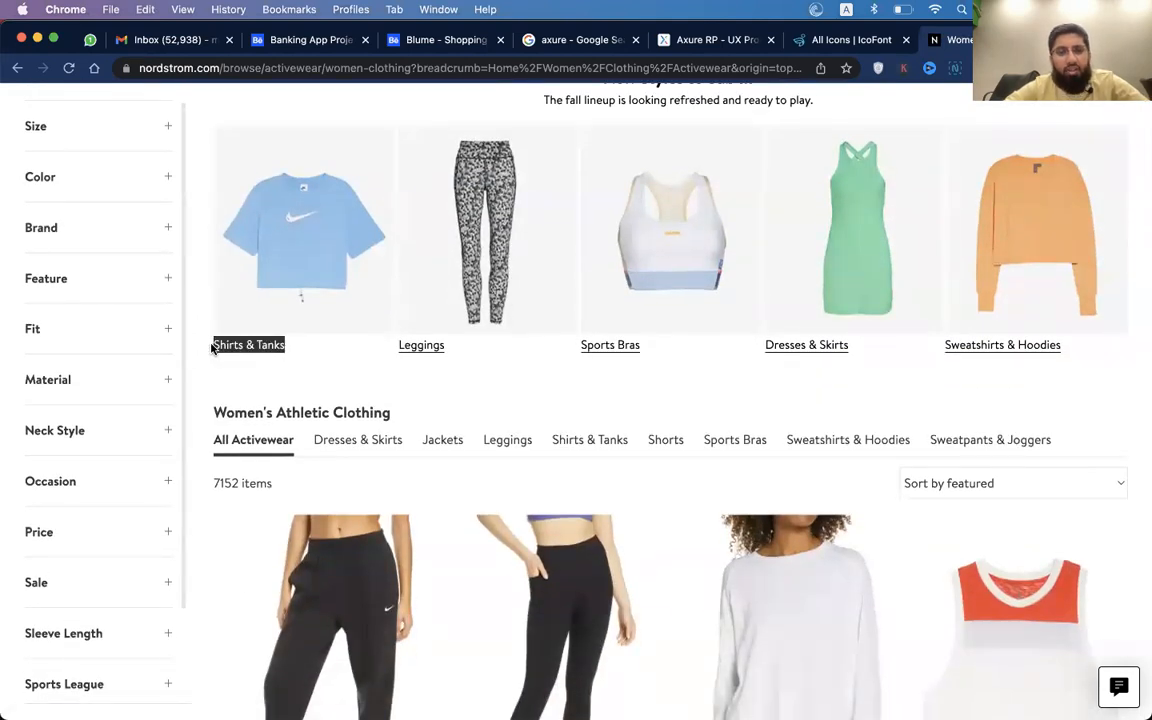
key("super+Tab")
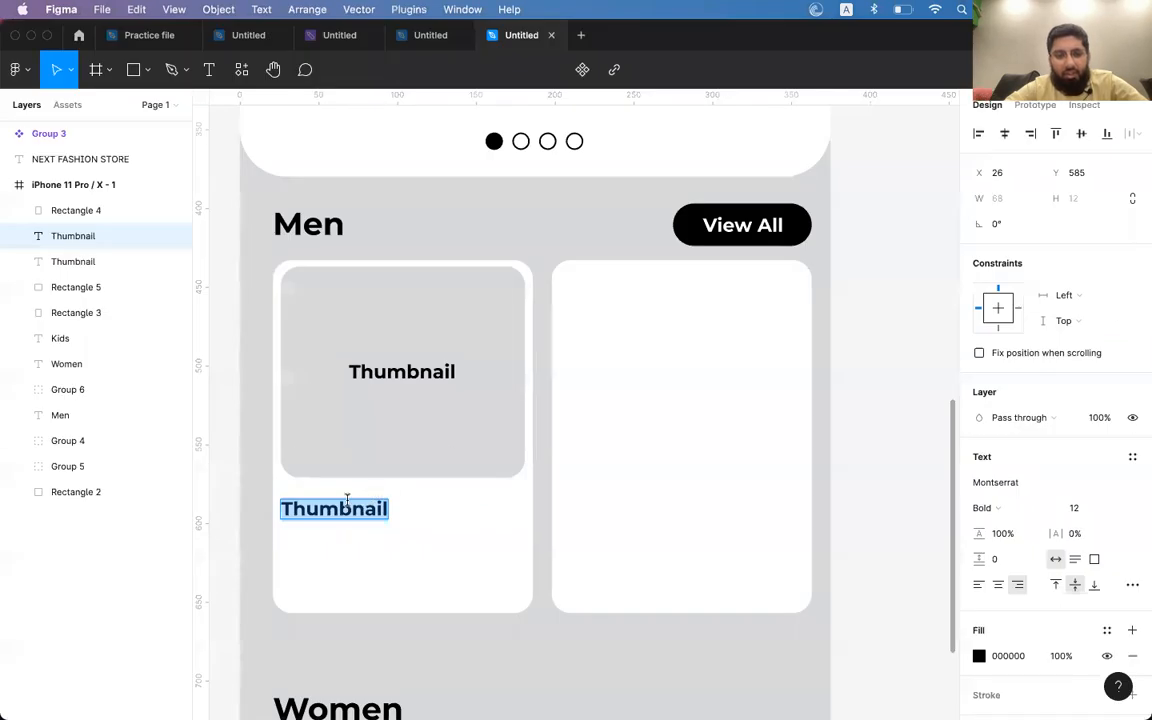
key("super+v")
key("Escape")
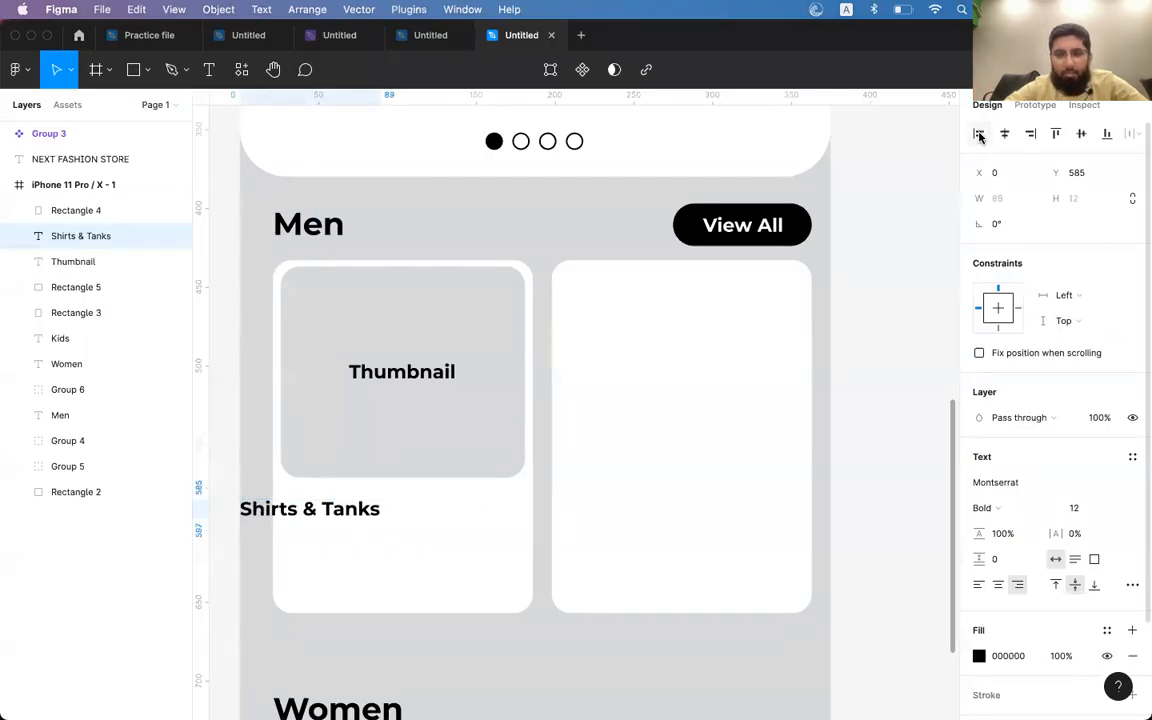
- Align the Shirts & Tanks label to the grey rectangle's left edge and set its text alignment to left
left_click_drag(370, 512, 443, 514)
left_click(470, 460, "shift")
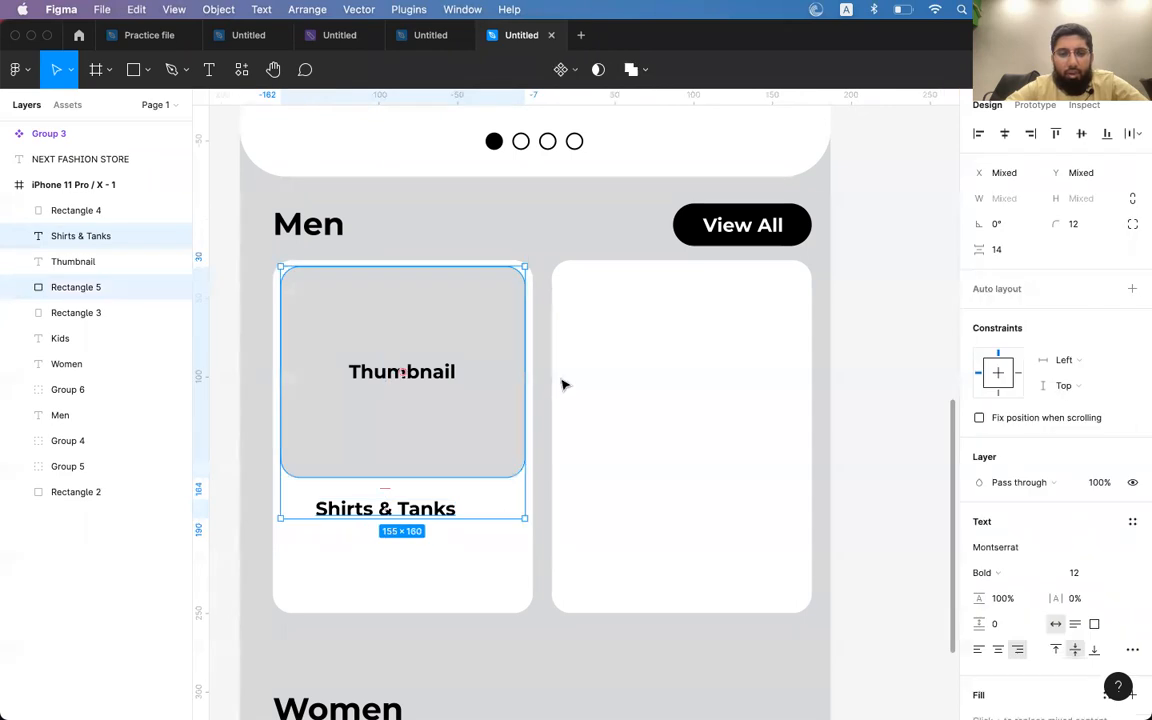
left_click(979, 134)
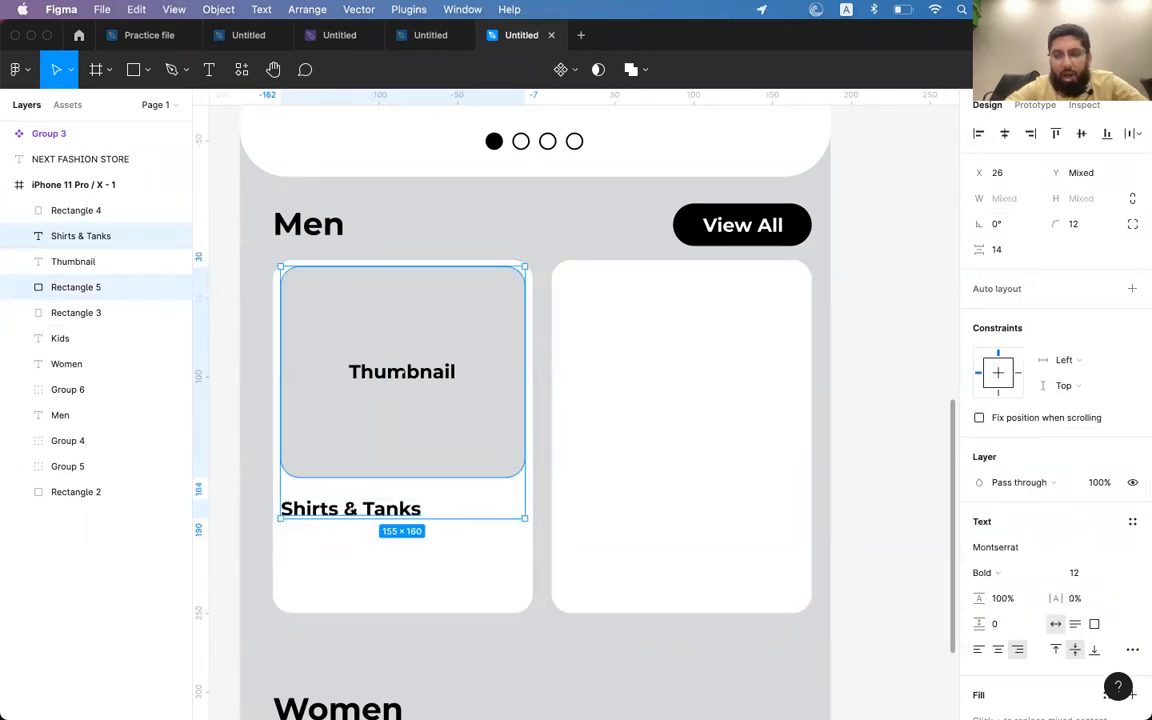
left_click(854, 483)
left_click(350, 508)
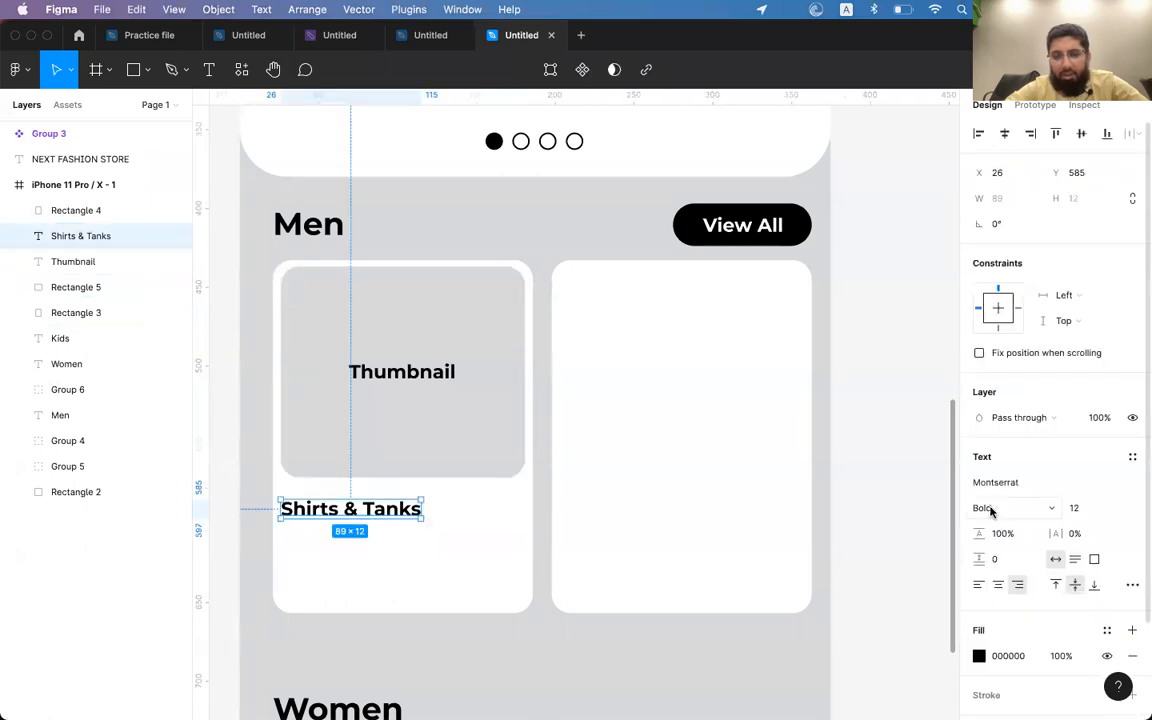
left_click(979, 584)
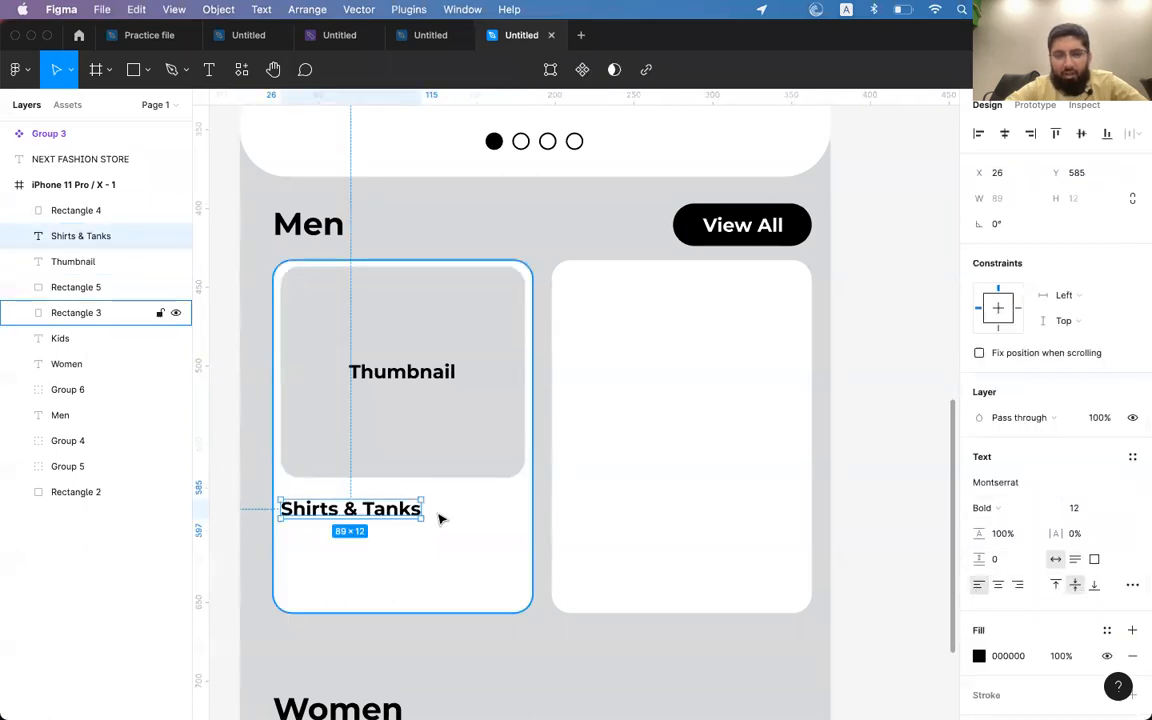
- Try inserting filler text inside the Shirts & Tanks label and undo it
double_click(355, 509)
left_click(382, 509)
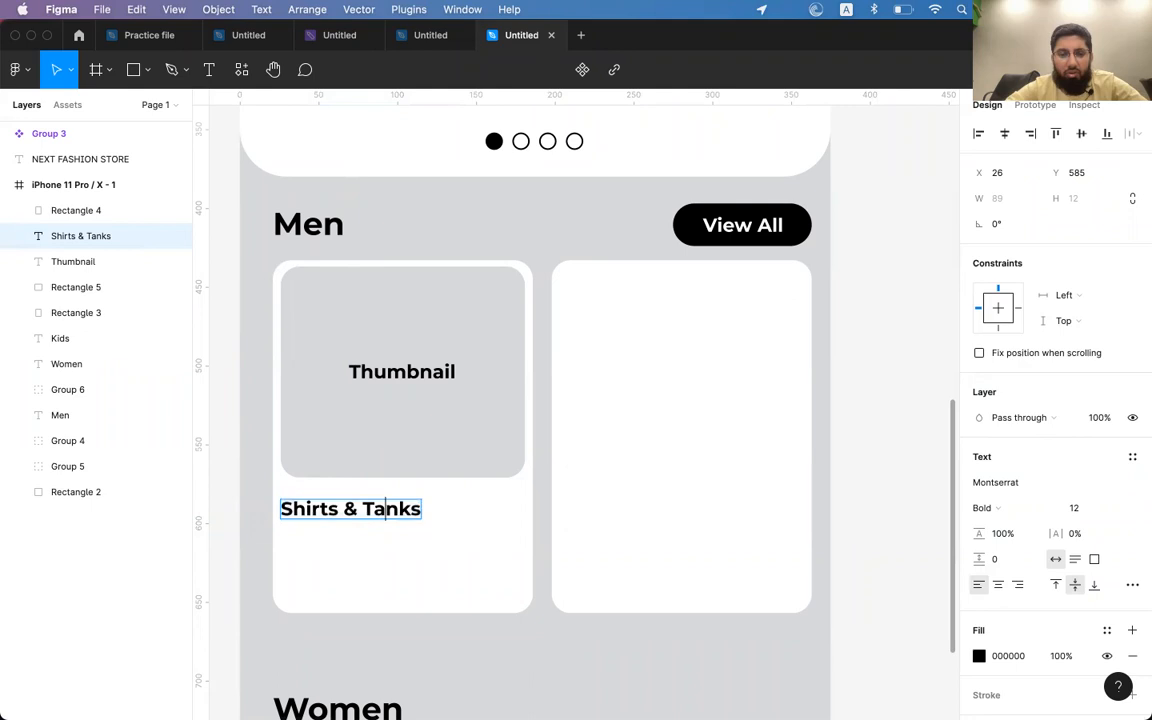
type("asdasdas")
key("super+z")
key("Escape")
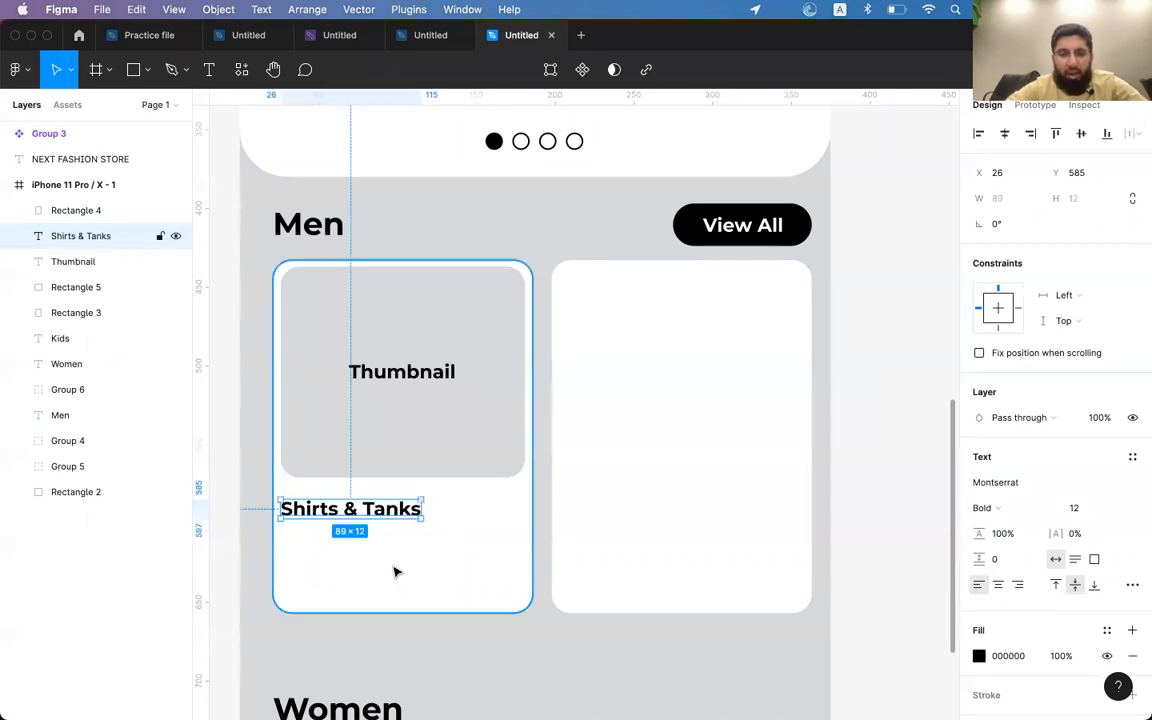
- Set the Shirts & Tanks label to centre text alignment and move it up to Y 582
left_click(420, 382)
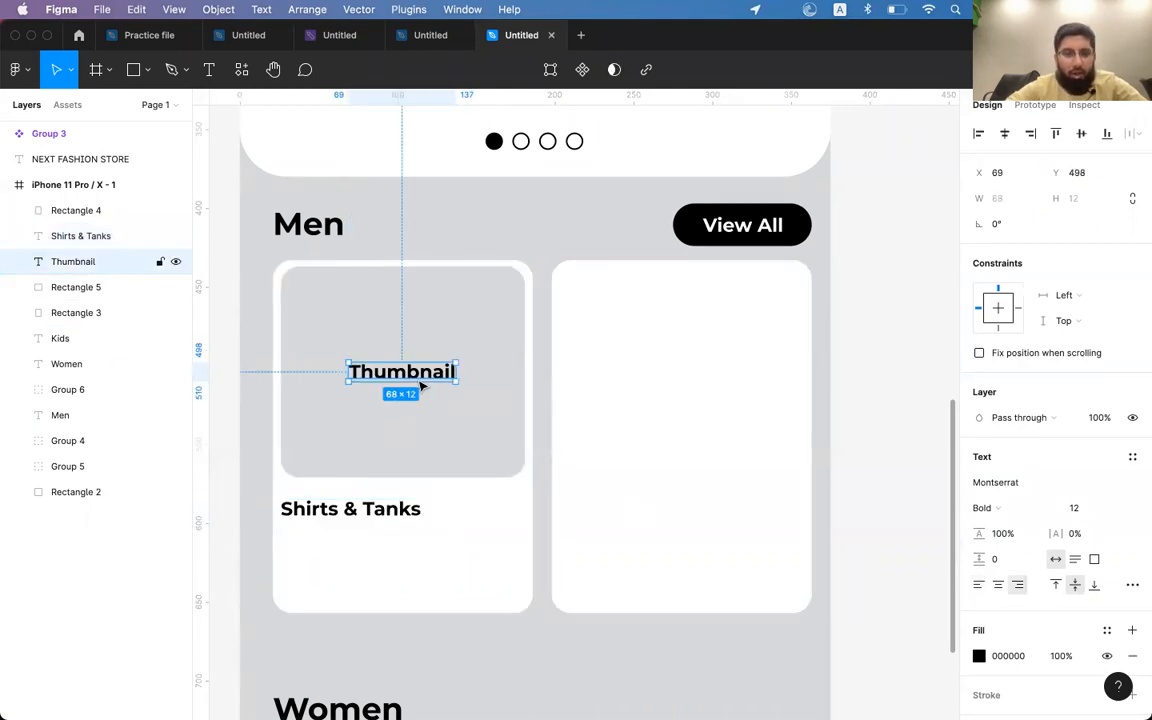
left_click(445, 324)
left_click(366, 511)
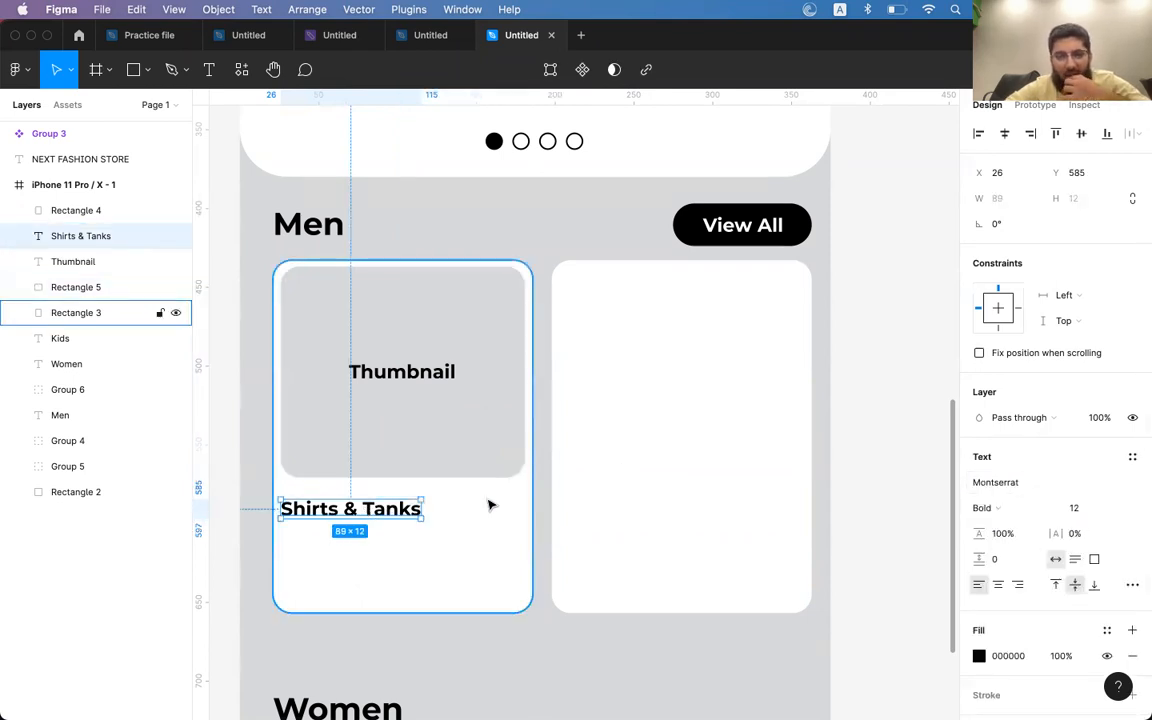
scroll(339, 488, "down", 2)
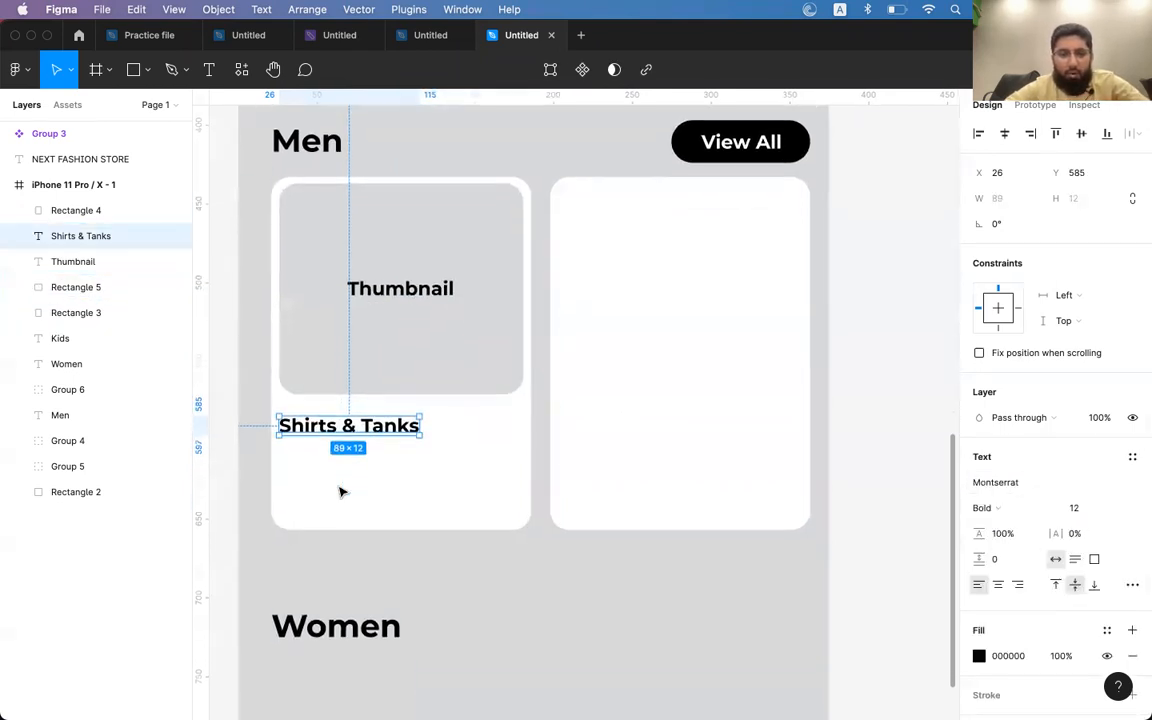
left_click(997, 584)
mouse_move(339, 432)
left_mouse_down()
mouse_move(468, 432)
mouse_move(330, 426)
left_mouse_up()
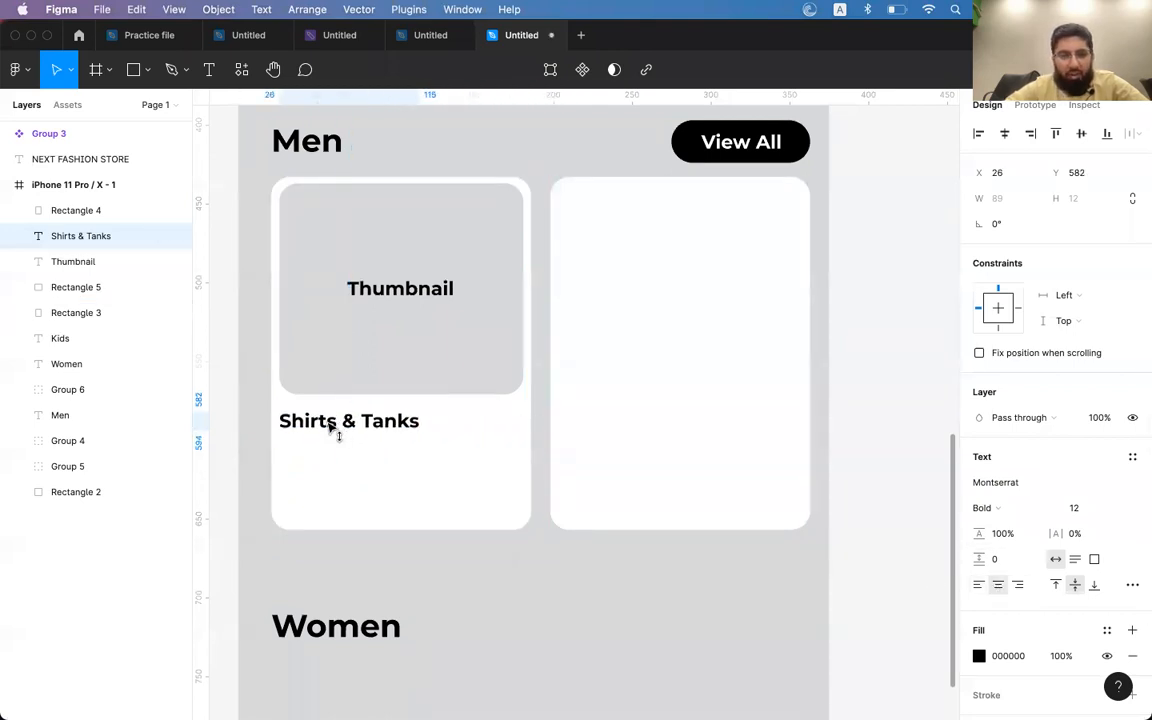
- Test the centred Shirts & Tanks label with filler text, remove the filler and return the label to left alignment
double_click(333, 424)
left_click(373, 421)
type("asdasdasd")
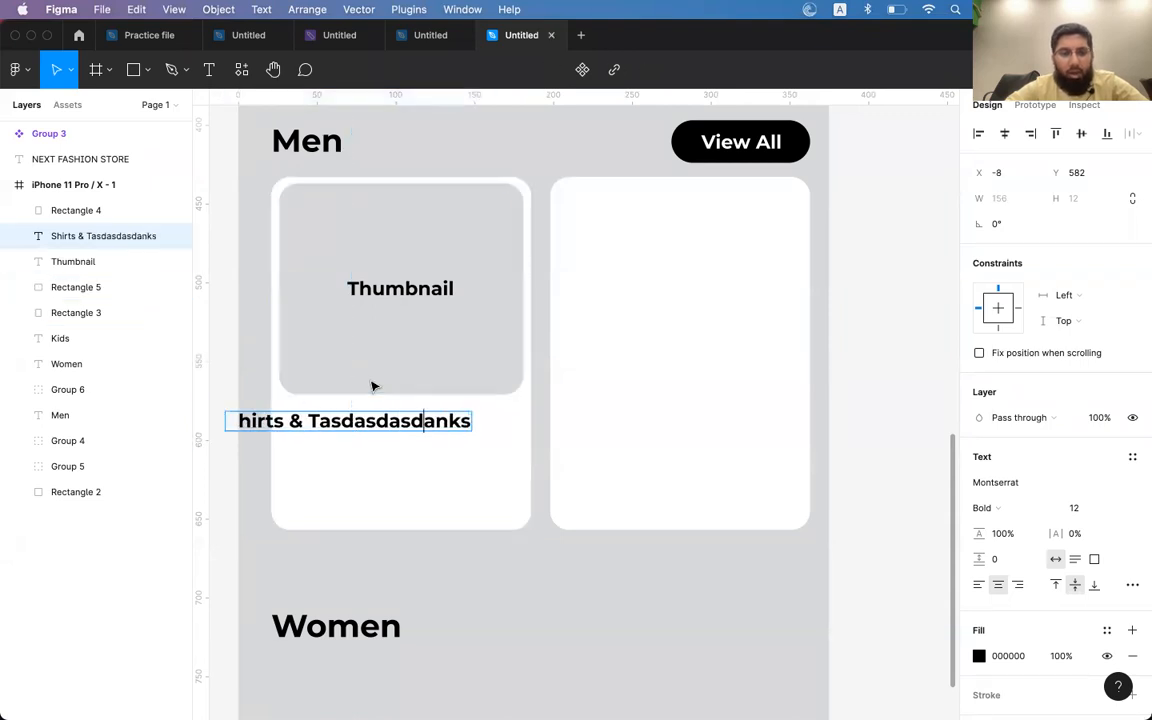
key("BackSpace")
key("BackSpace")
key("BackSpace")
key("BackSpace")
key("BackSpace")
key("BackSpace")
key("BackSpace")
key("BackSpace")
key("BackSpace")
key("Escape")
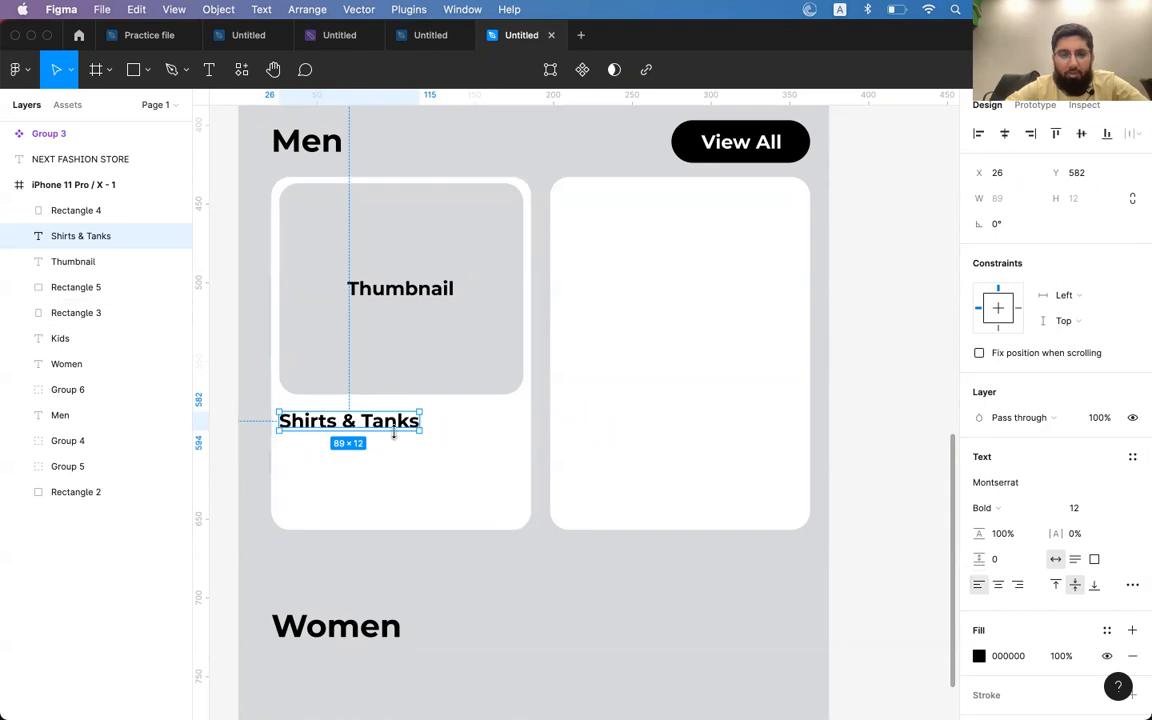
- Switch to Chrome to review the Nordstrom activewear category tiles and return to Figma
key("super+Tab")
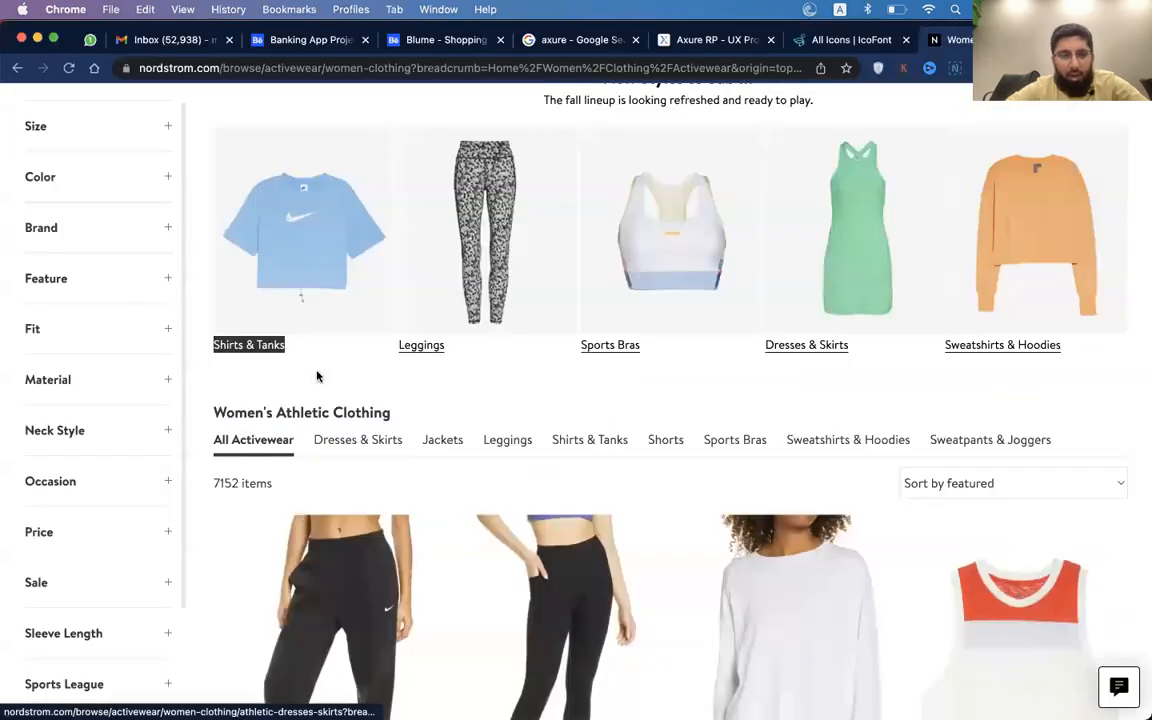
scroll(259, 351, "up", 2)
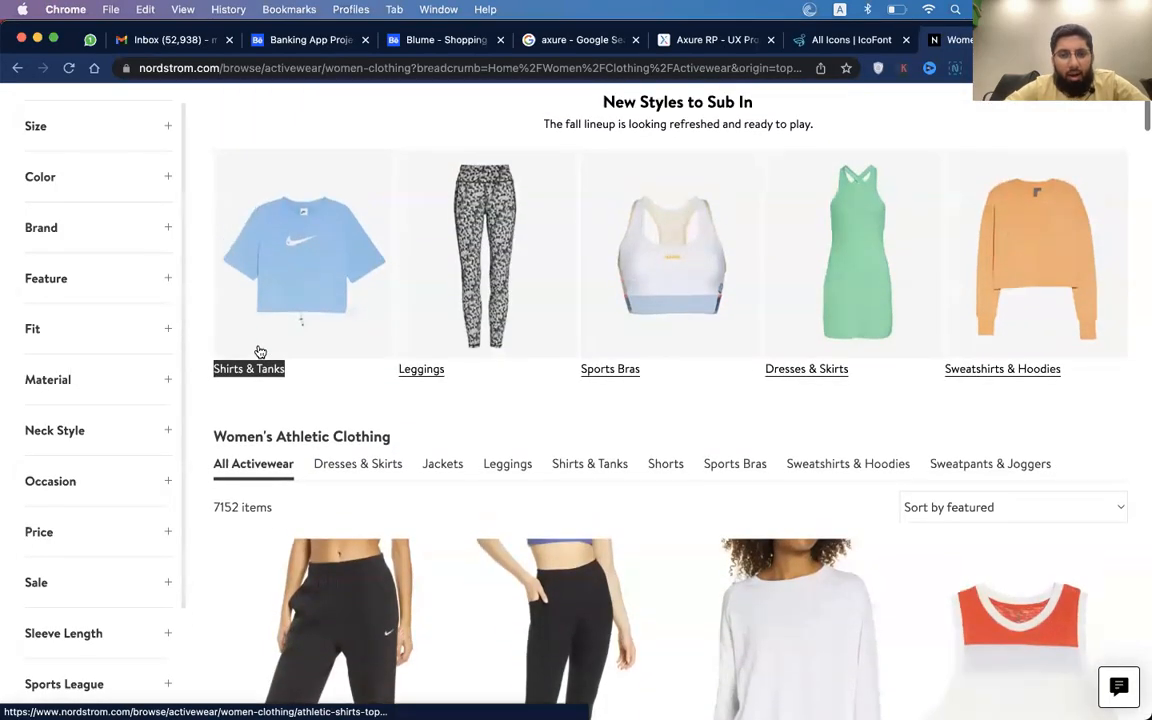
key("super+Tab")
- Duplicate the Shirts & Tanks label below itself, replace its text with "(250)" and place it at Y 597
left_click_drag(416, 422, 412, 466)
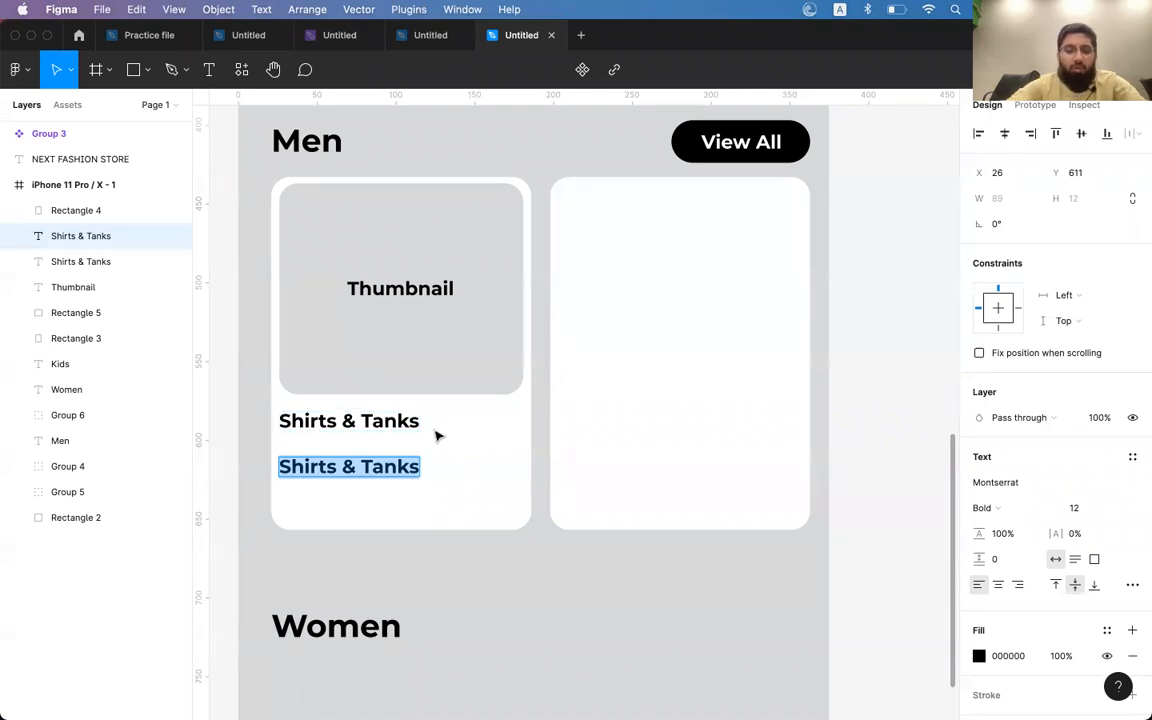
type("0")
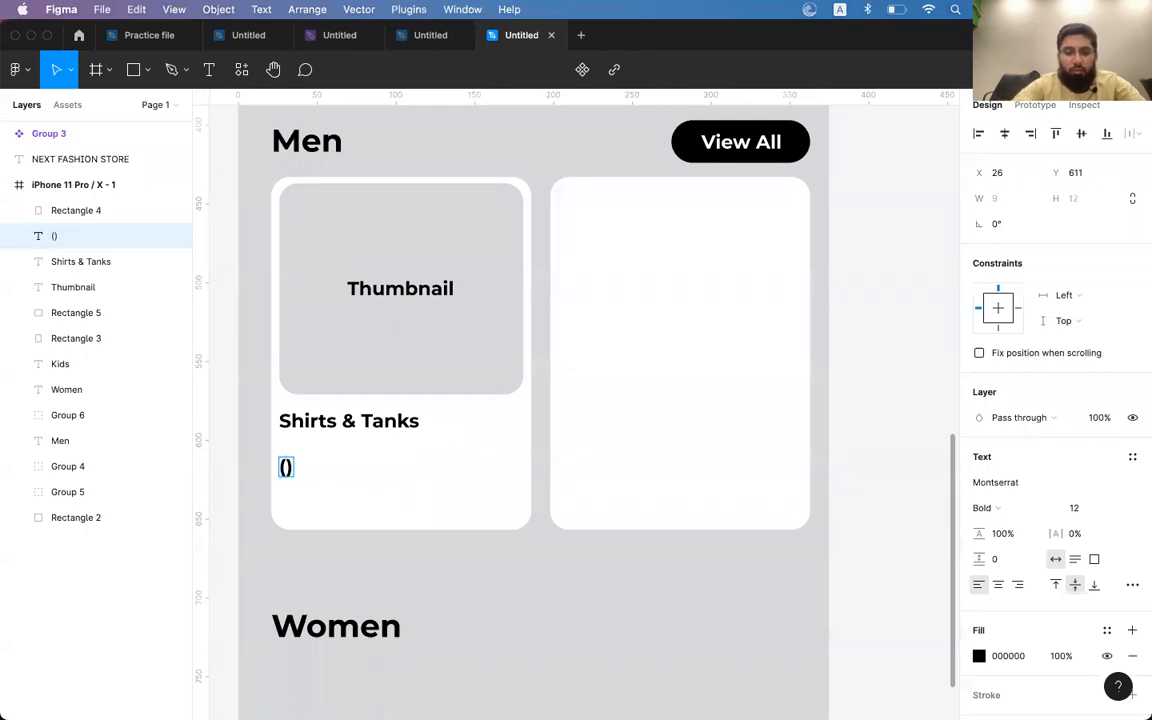
type("250")
mouse_move(303, 467)
left_mouse_down()
mouse_move(303, 437)
mouse_move(303, 451)
left_mouse_up()
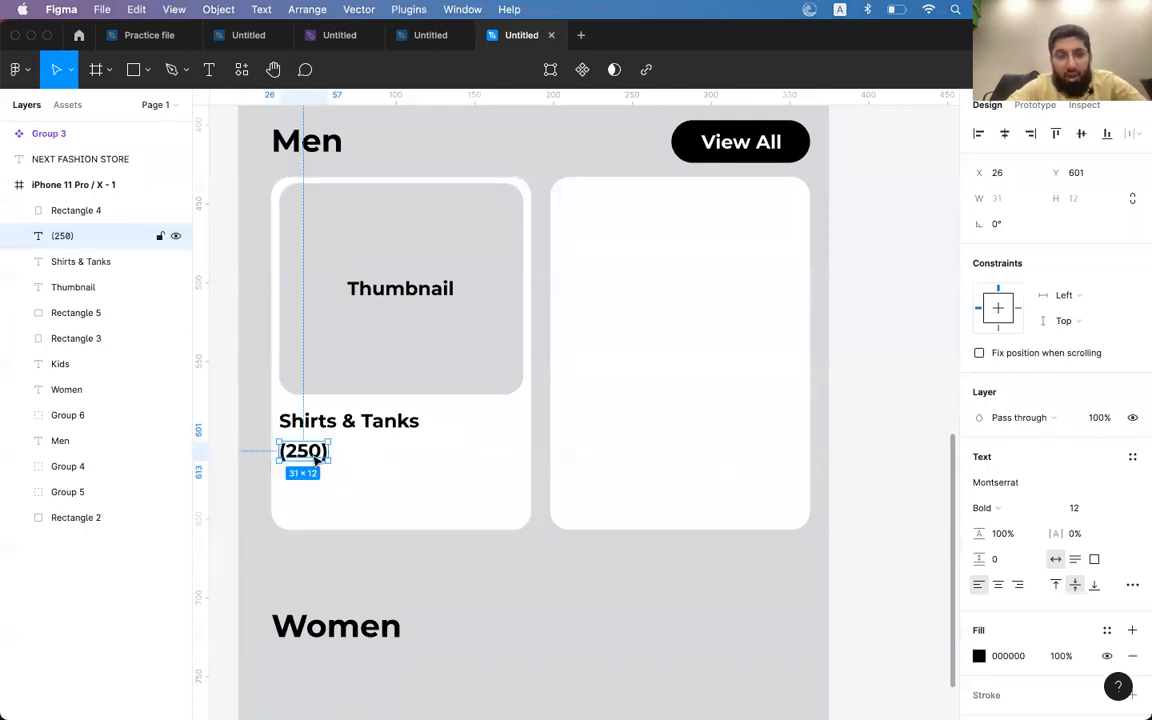
key("Up")
key("Up")
key("Up")
key("Up")
- Change both the Shirts & Tanks label and the (250) count to Regular weight
key("super+minus")
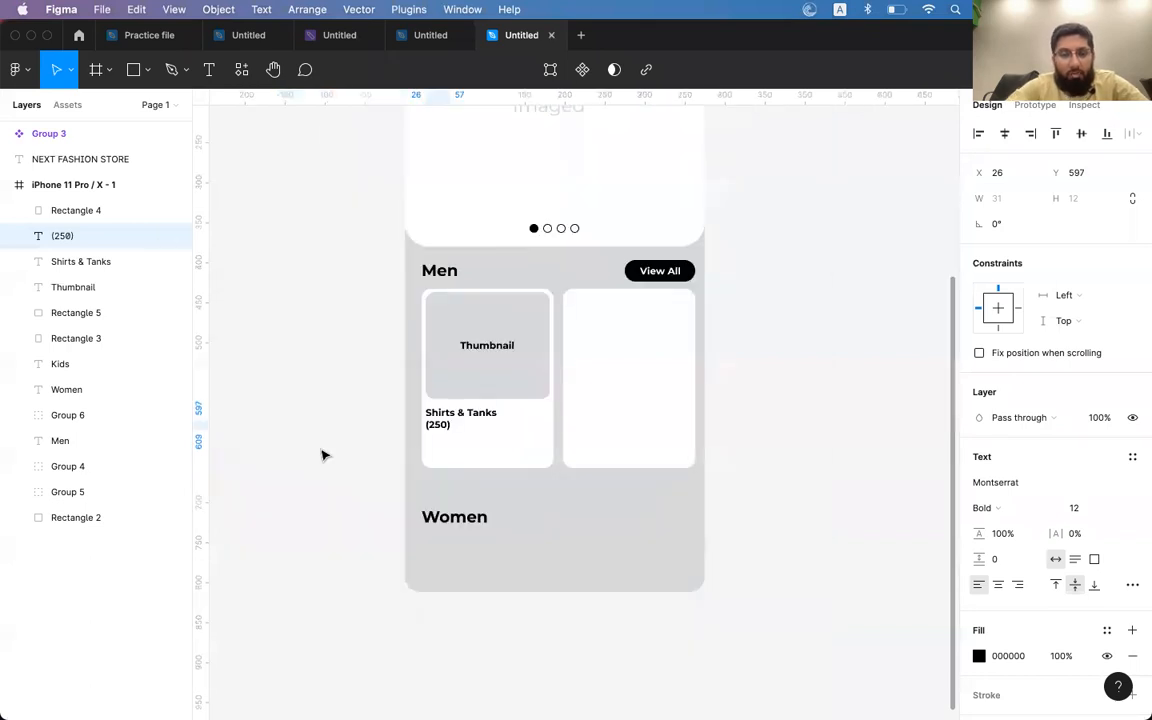
scroll(478, 432, "up", 3)
left_click(468, 402, "shift")
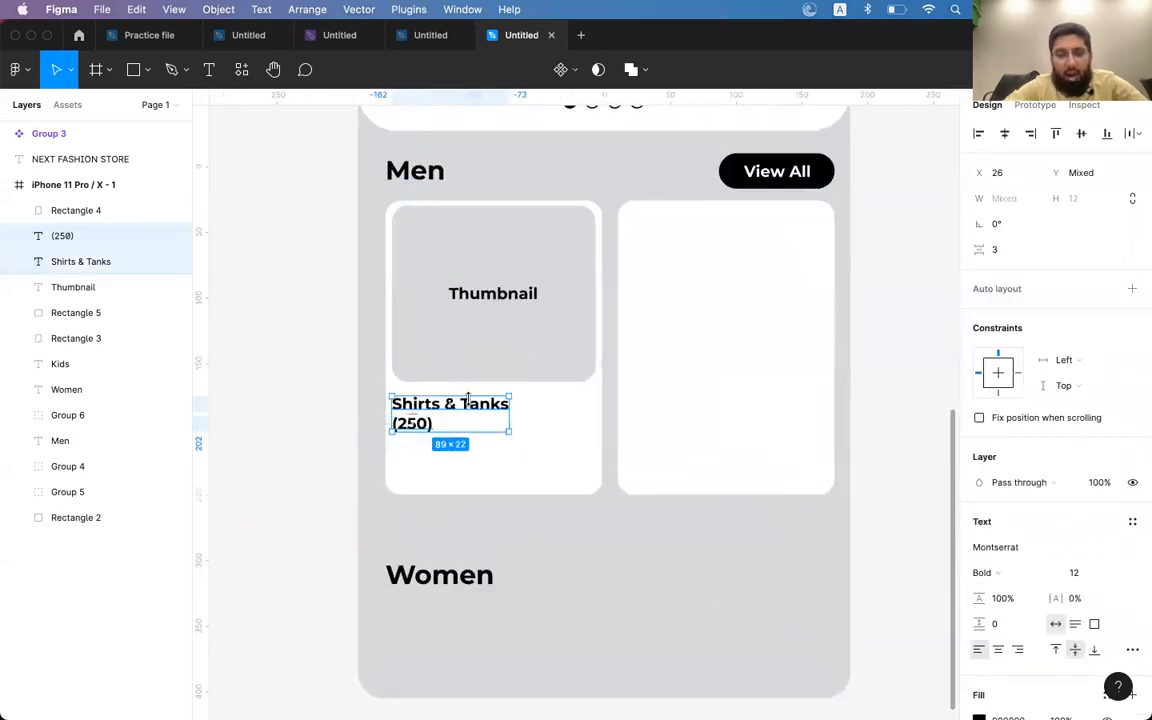
key("super+b")
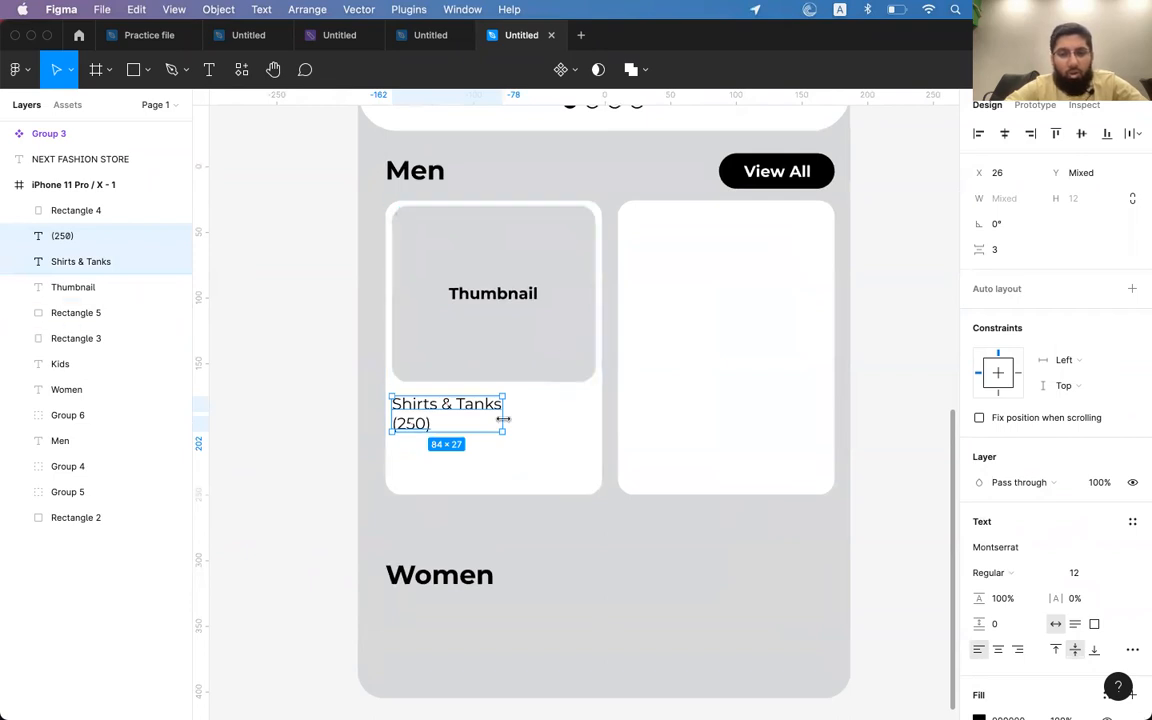
- Move the (250) count onto the same line as Shirts & Tanks, just after the label
left_click(470, 427)
left_click(427, 410)
left_click(407, 427)
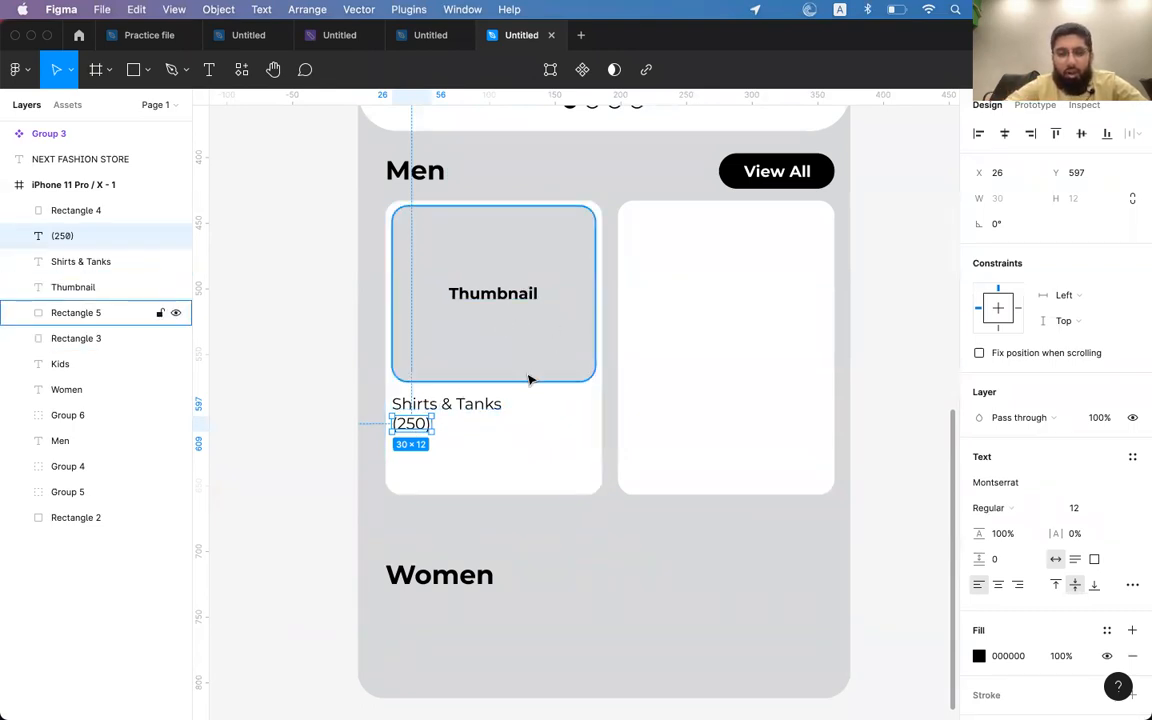
left_click(472, 406)
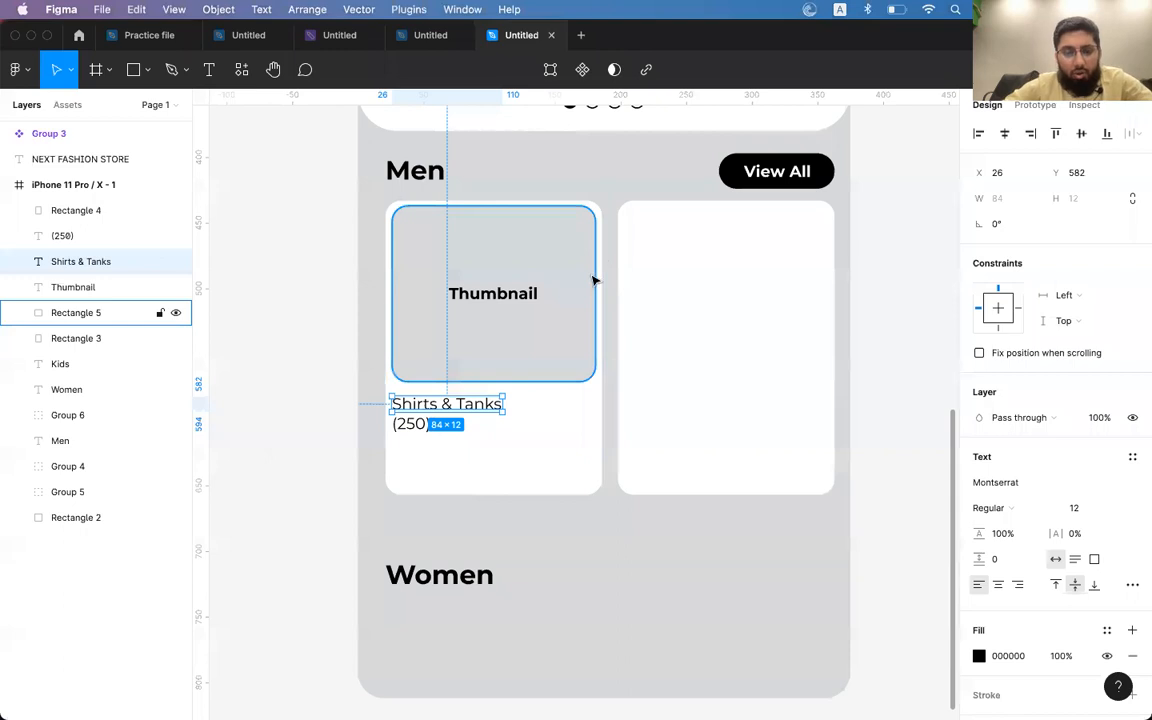
left_click(421, 425)
left_click_drag(421, 427, 535, 408)
key("shift+Right")
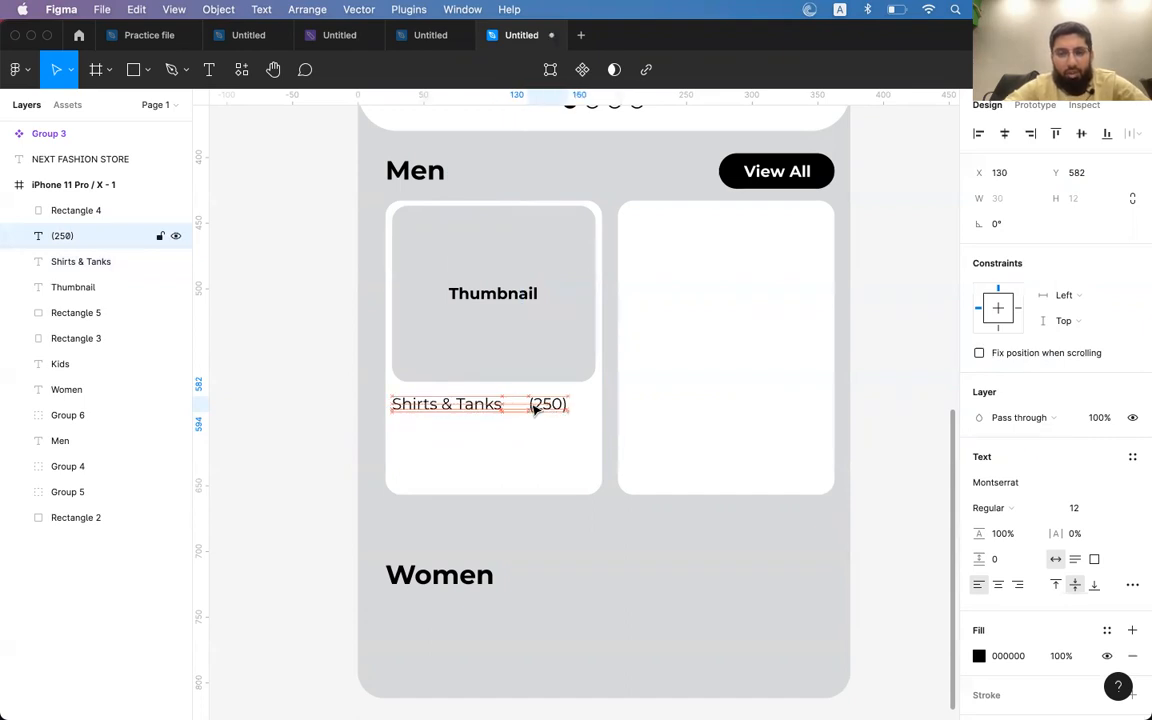
- Duplicate the Shirts & Tanks label below itself and replace its text with "Starting from" and "PKR Rs.250" on two lines
left_click(447, 409)
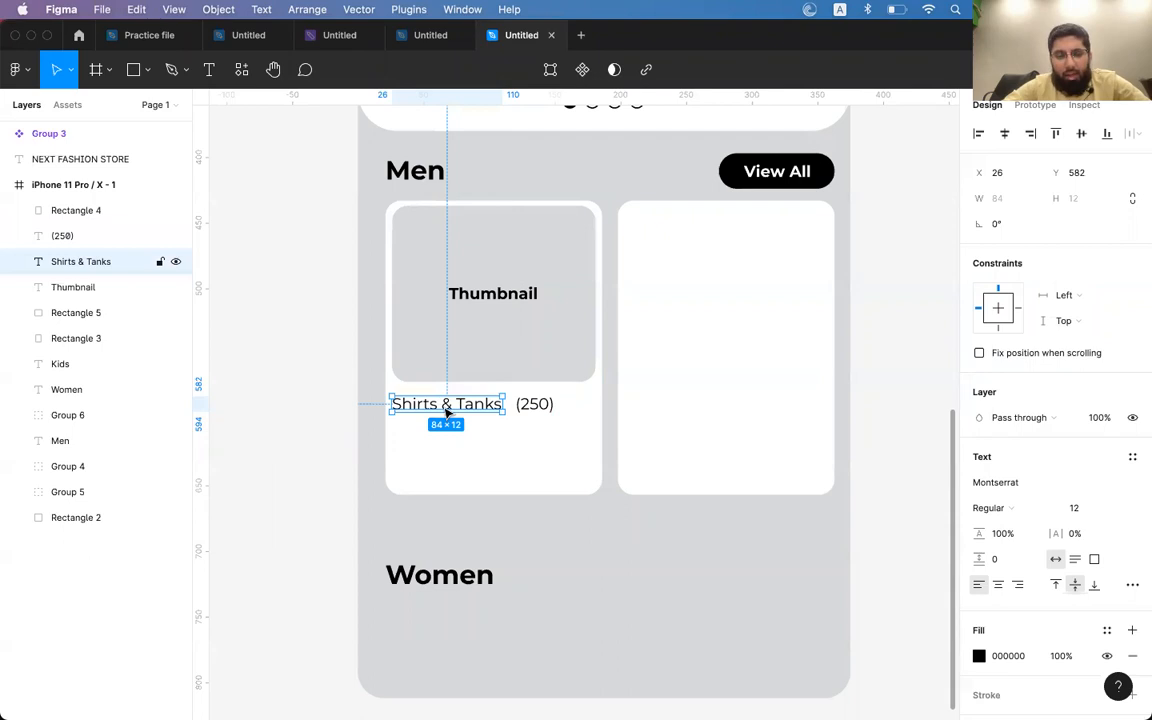
left_click_drag(457, 411, 458, 441)
key("Return")
type("Startin")
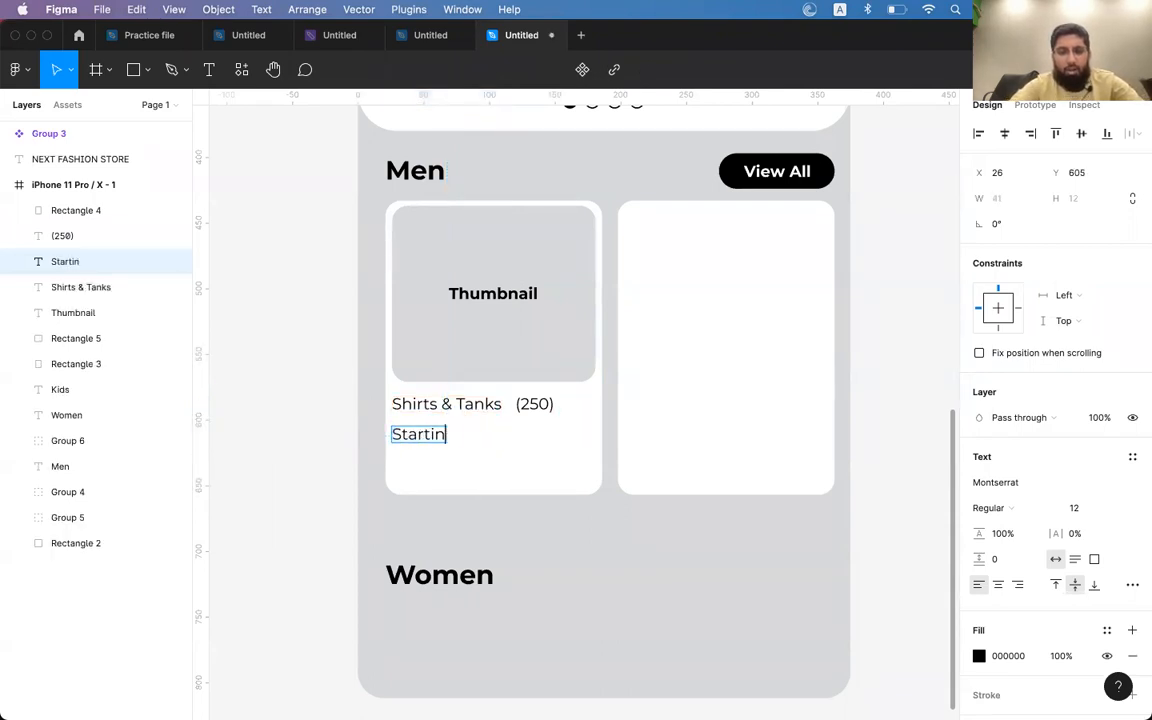
type("g f")
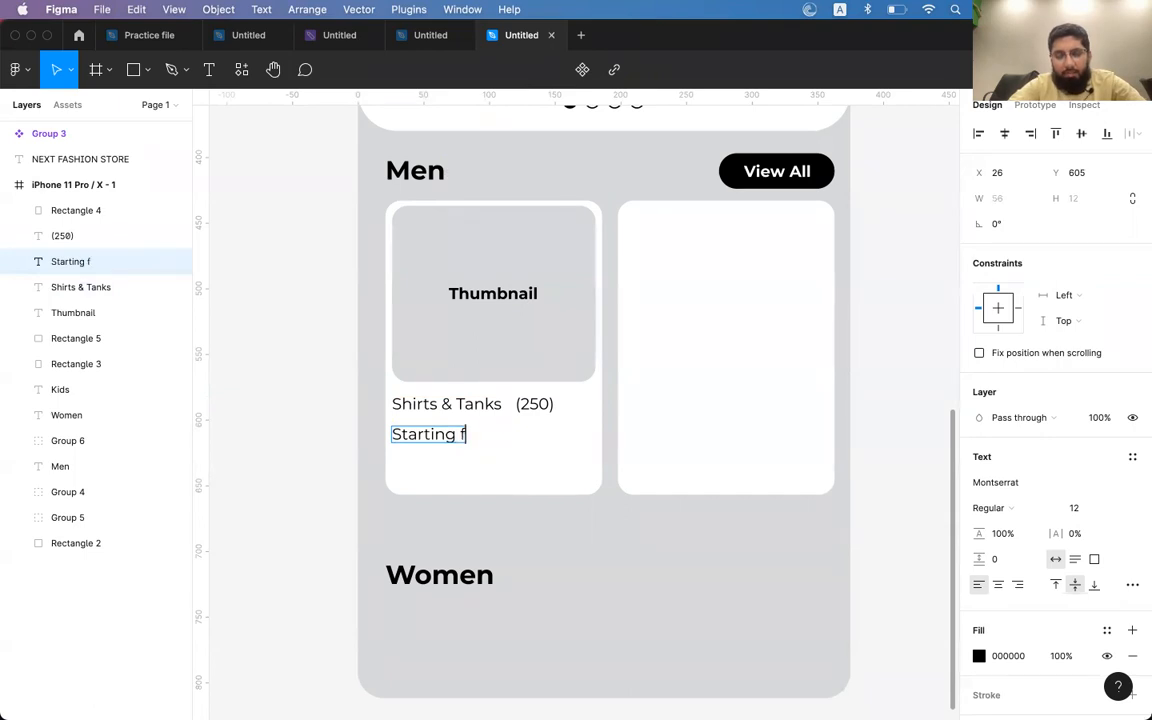
type("rom")
key("Return")
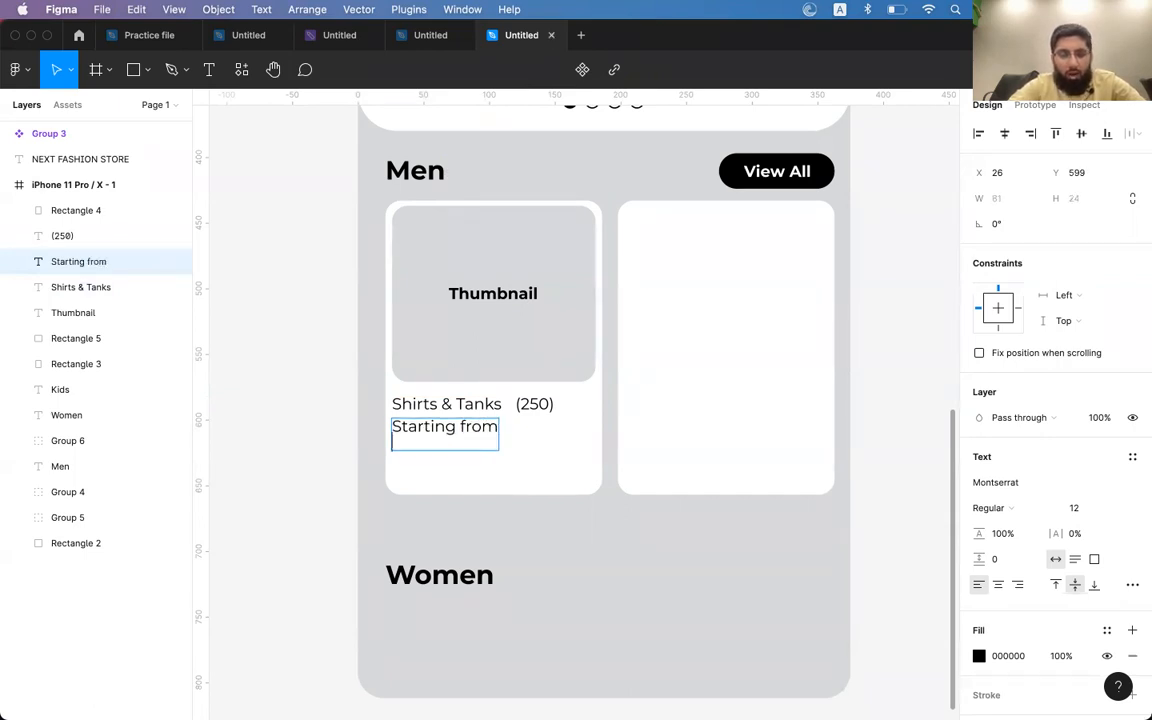
type("PKR 250")
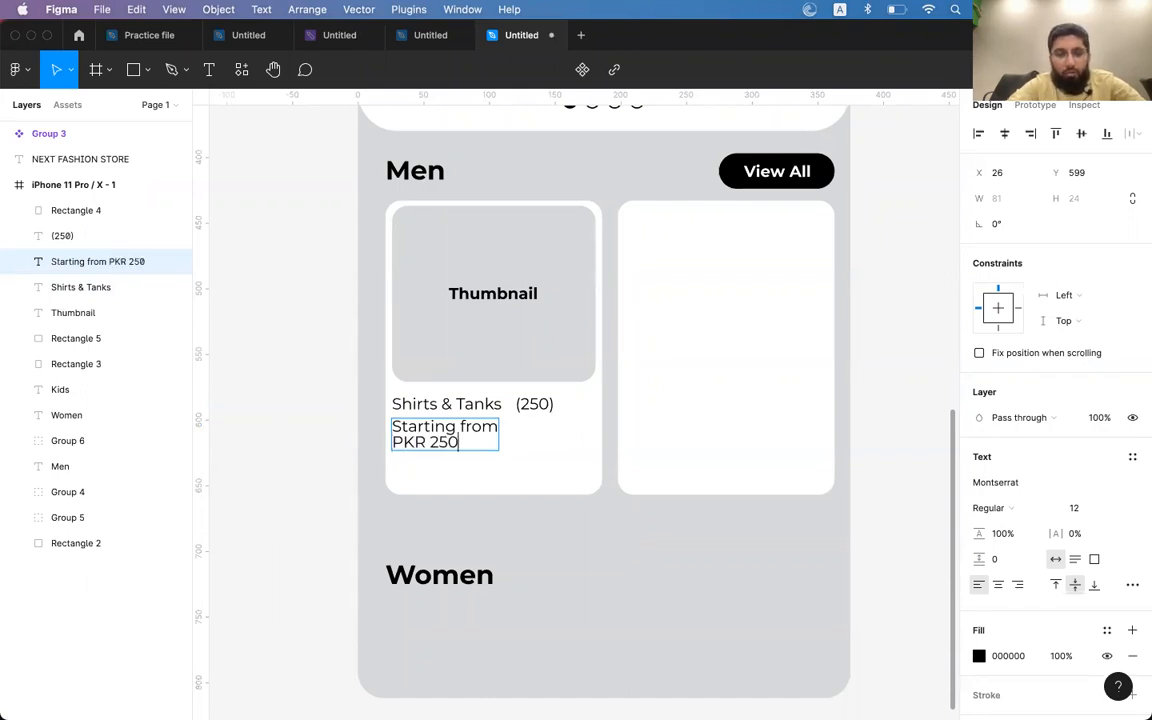
type("Rs.")
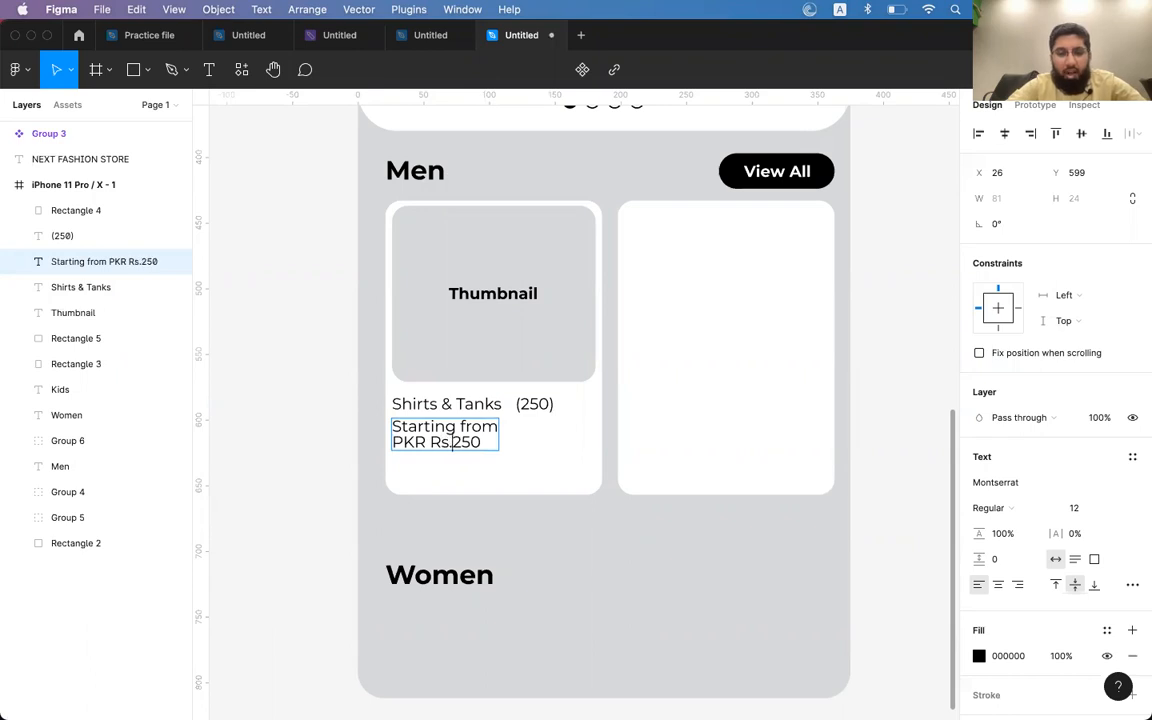
key("Escape")
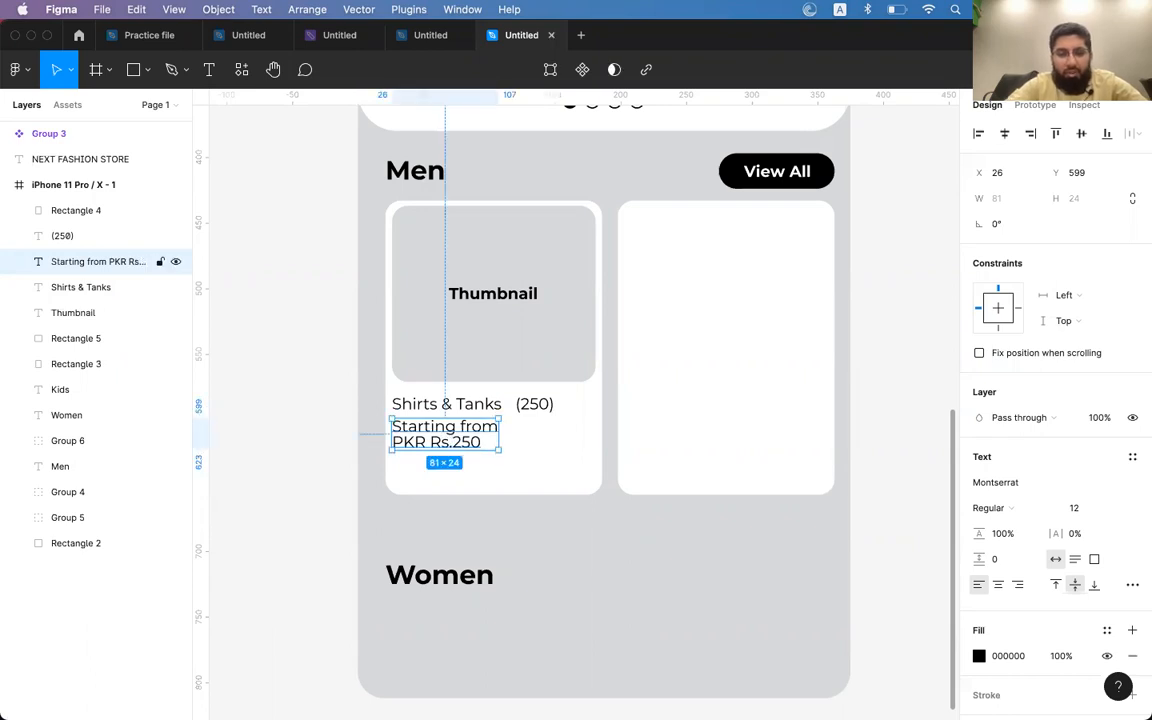
- Reduce the font size of the "Starting from" line to 8
double_click(448, 436)
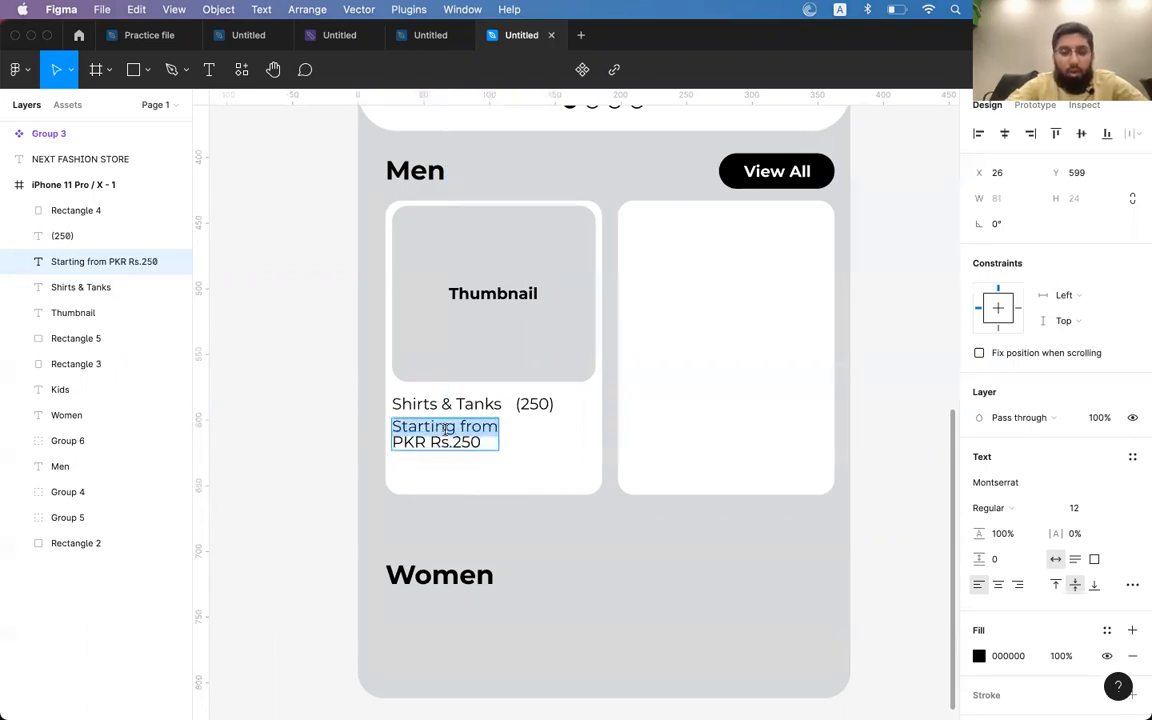
key("super+shift+comma")
key("super+shift+comma")
key("super+shift+comma")
key("super+shift+comma")
key("Escape")
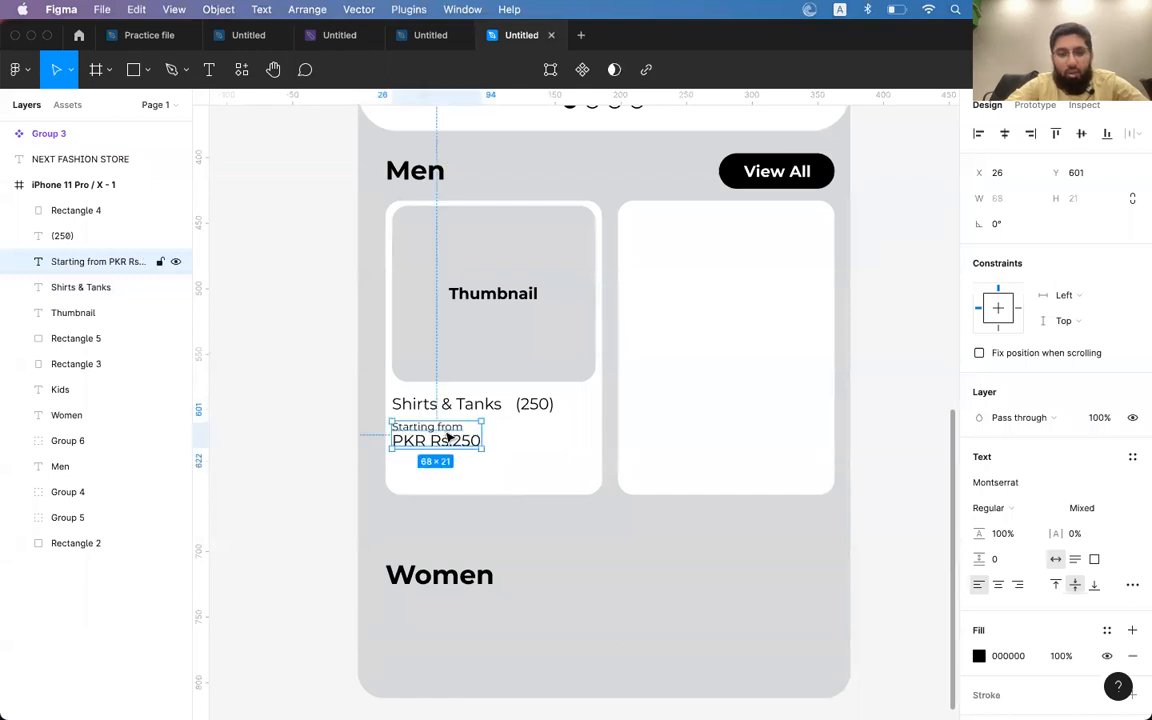
- Set the price text's line height to 120% and its horizontal and vertical constraints to Center
left_click_drag(981, 533, 1016, 534)
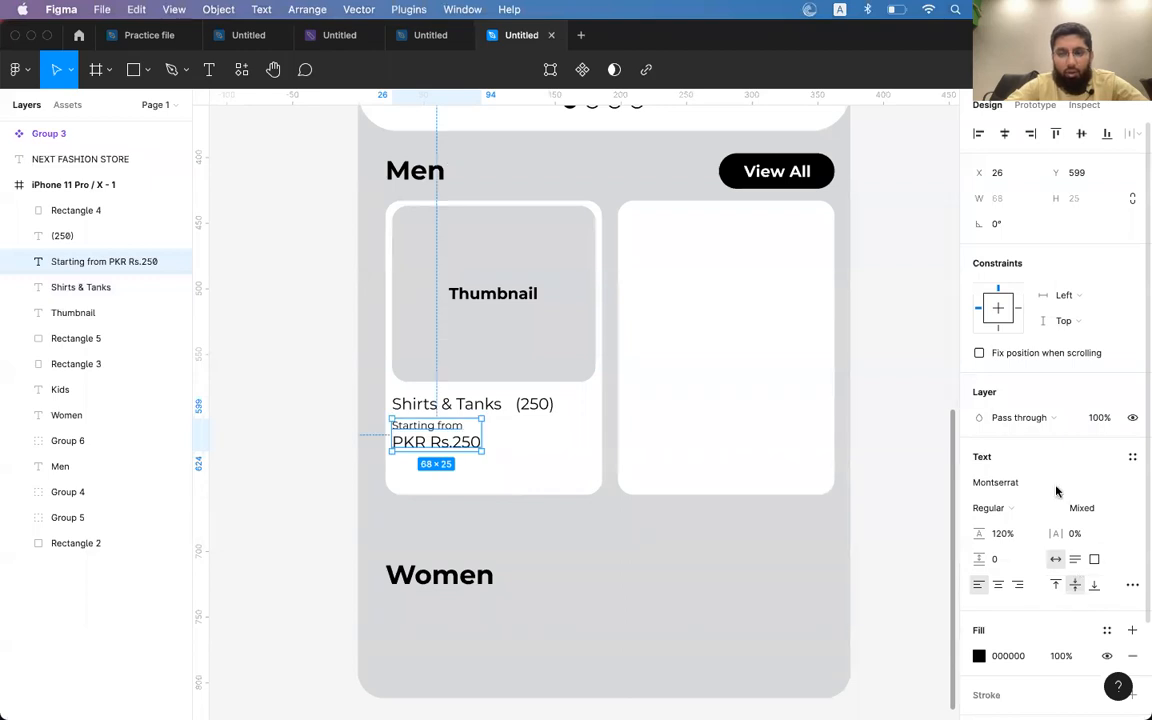
left_click(1000, 308)
left_click(1003, 310)
left_click(532, 440)
left_click(458, 449)
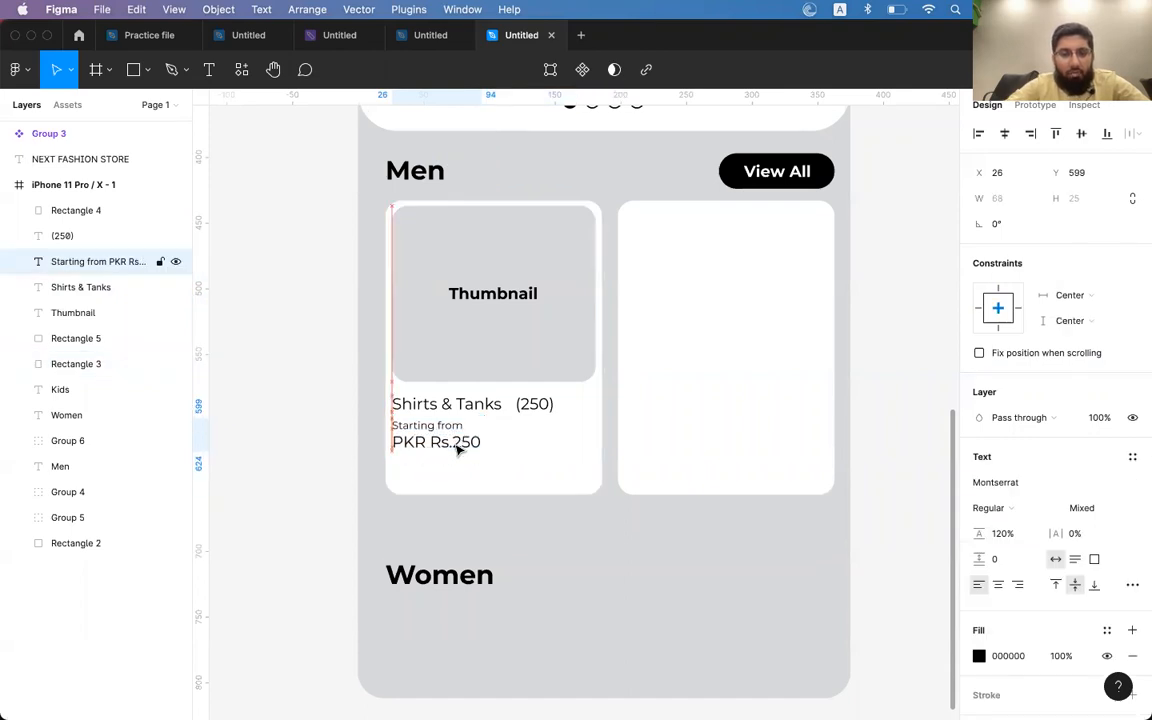
- Make the Shirts & Tanks title bold and move the starting-price text down to Y 609
left_click(435, 404)
key("super+b")
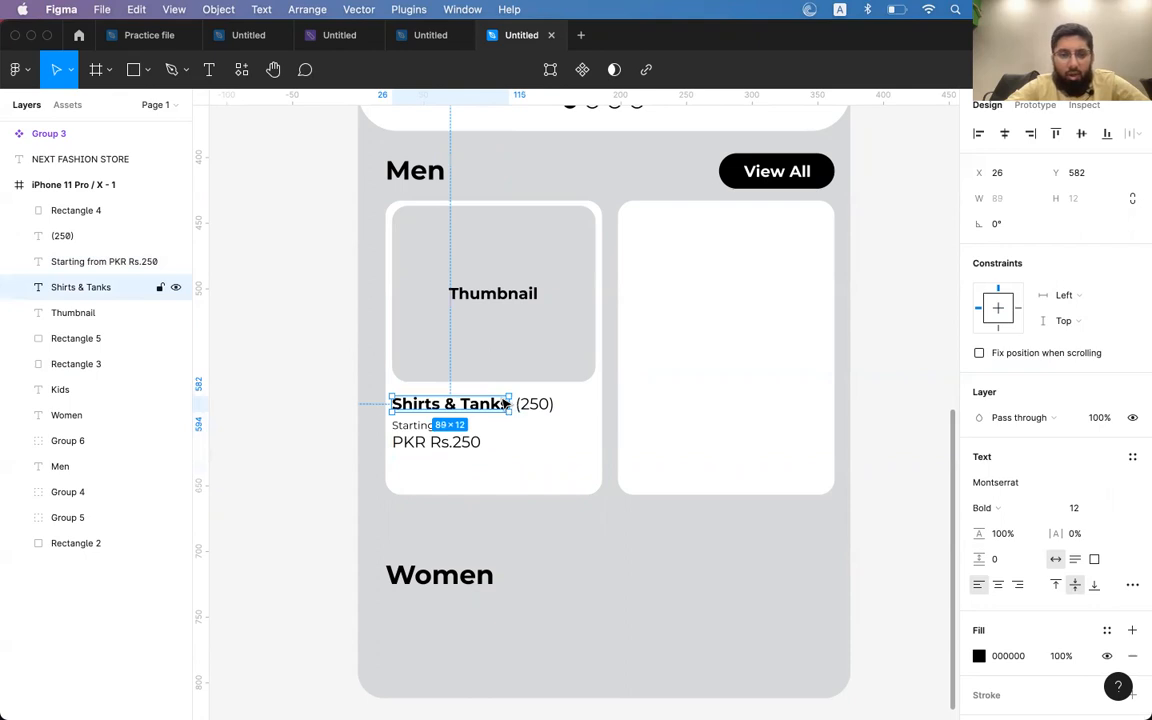
left_click(455, 442)
left_click_drag(455, 442, 460, 452)
- Enlarge the "Starting from" line slightly and make the "PKR Rs.250" line slightly smaller
triple_click(443, 440)
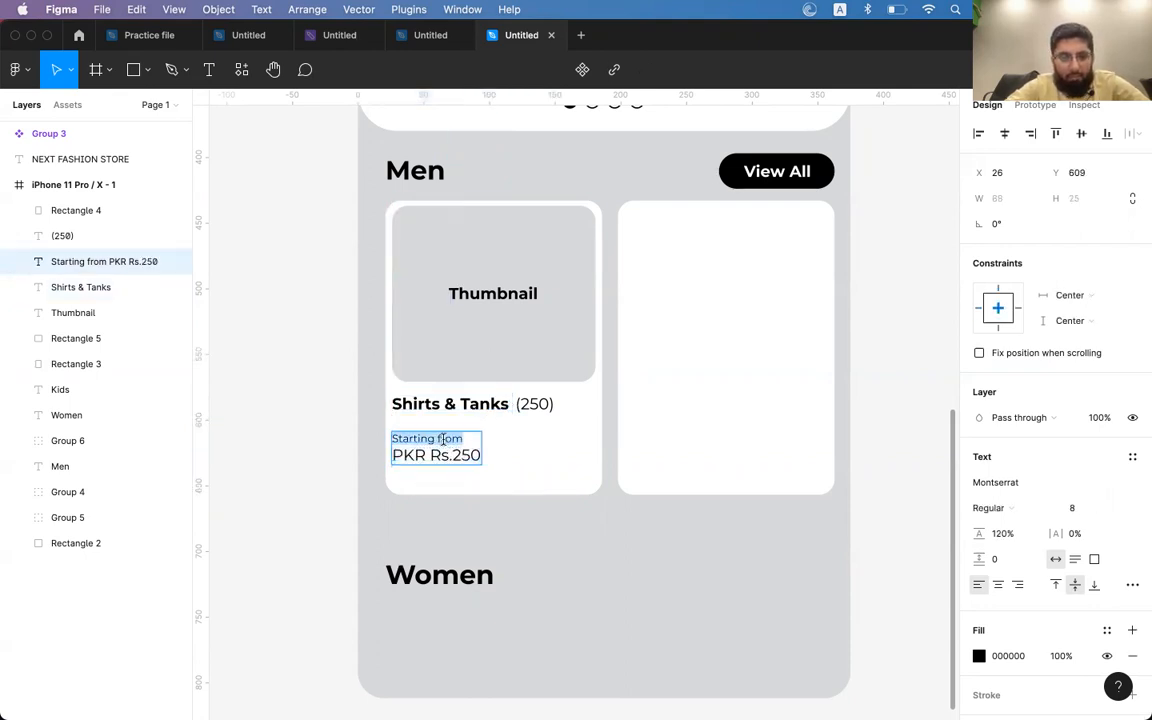
key("super+shift+period")
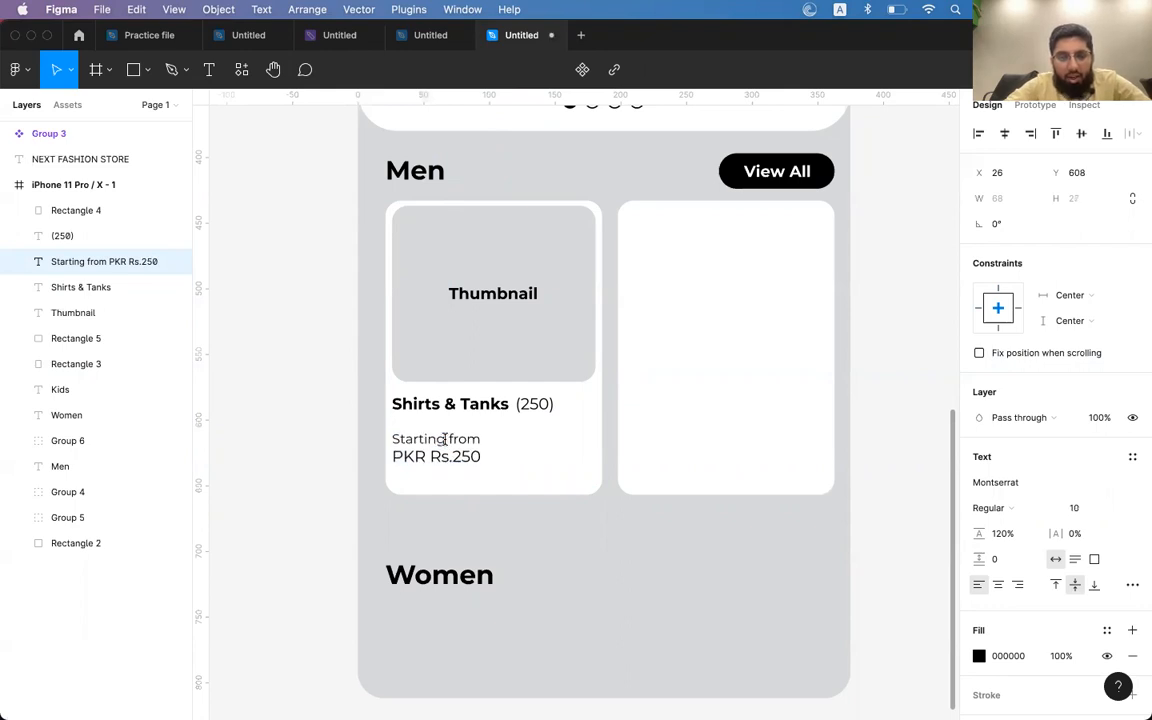
left_click(437, 456)
triple_click(437, 456)
key("super+shift+period")
key("super+shift+period")
key("super+shift+comma")
key("super+shift+comma")
key("super+shift+comma")
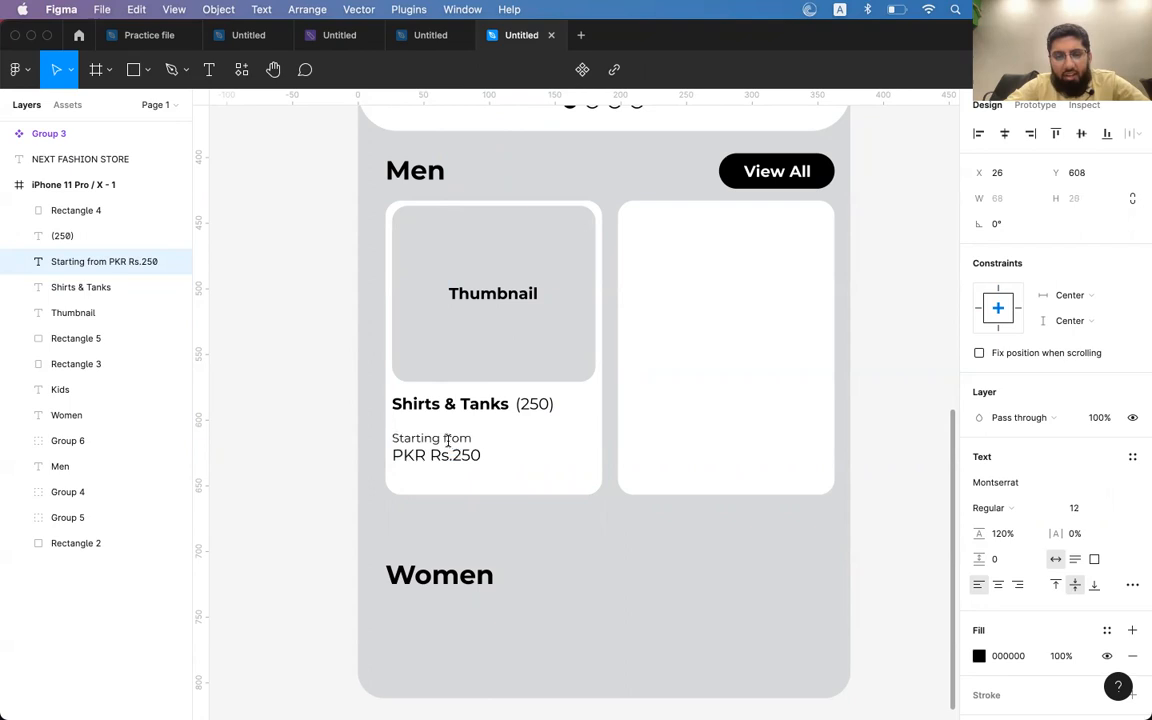
key("Escape")
scroll(450, 447, "right", 3)
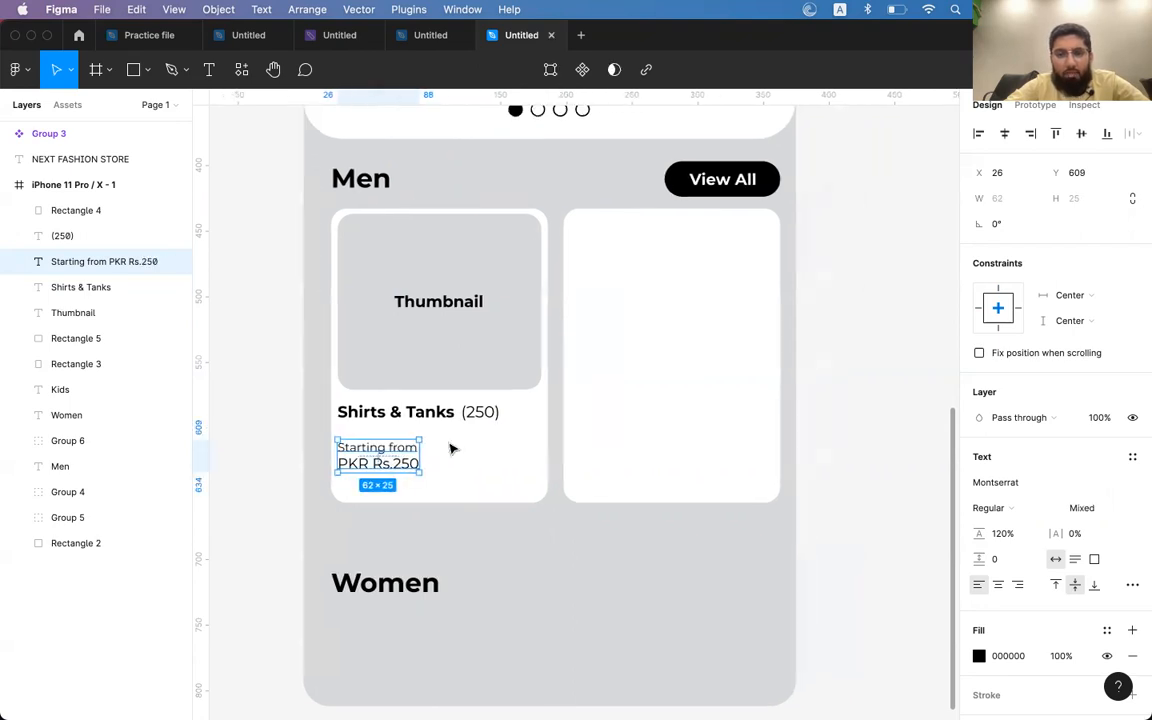
left_click(418, 408)
left_click(330, 448)
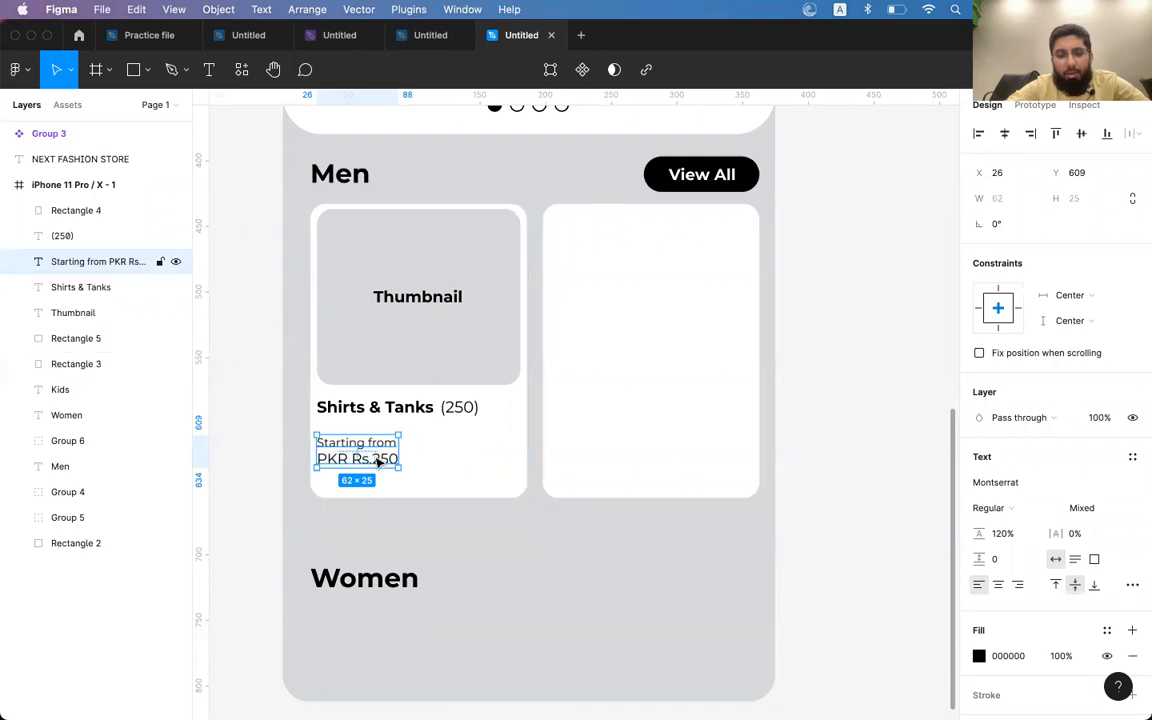
left_click_drag(373, 463, 463, 461)
key("super+z")
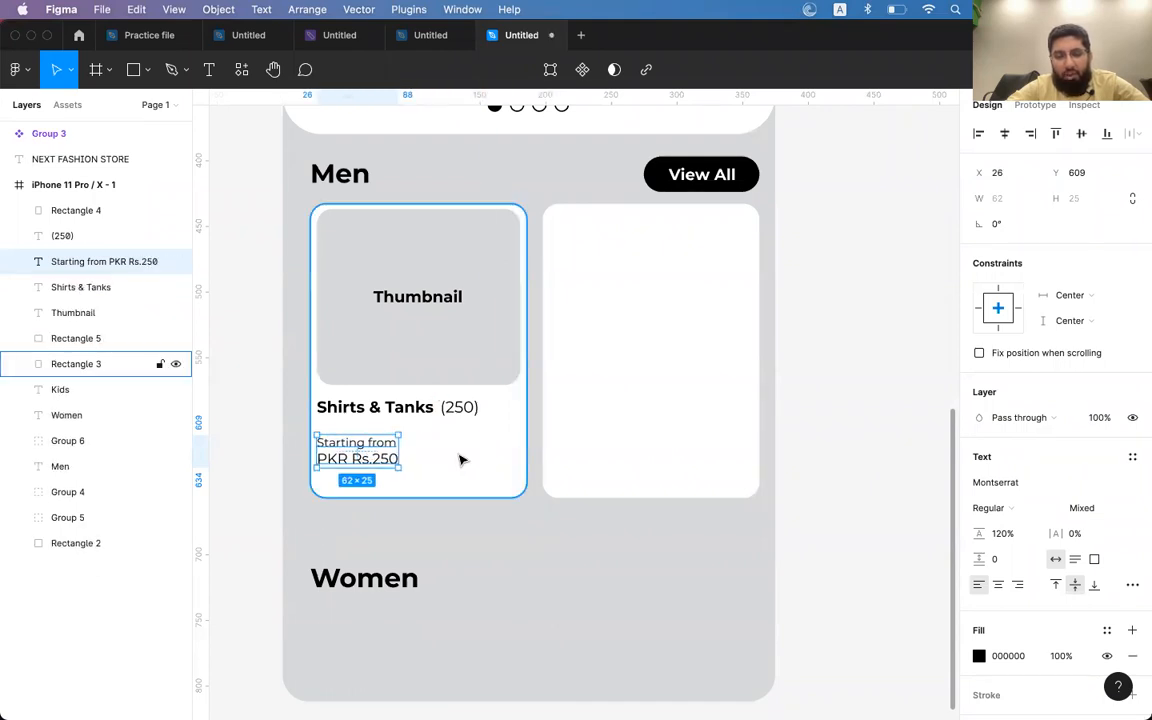
- Centre the Shirts & Tanks title, the (250) count and the starting-price text horizontally under the thumbnail rectangle
left_click(400, 411)
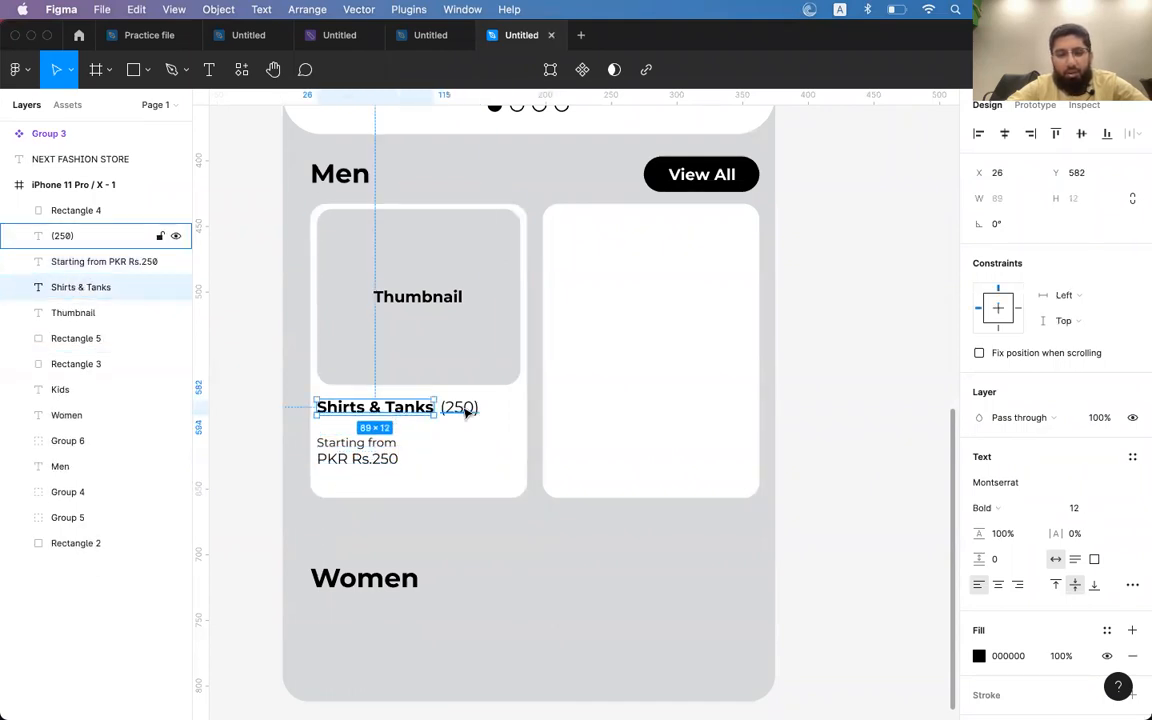
left_click(90, 236, "shift")
left_click(100, 261, "shift")
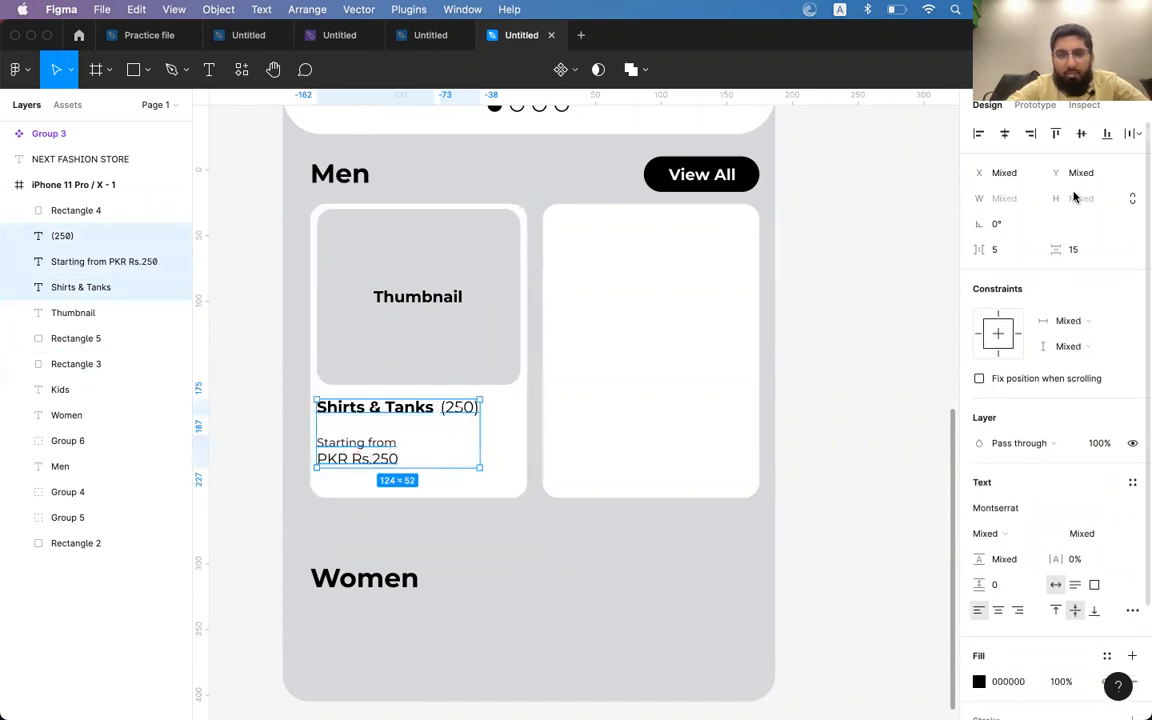
left_click(1003, 133)
left_click(445, 360, "shift")
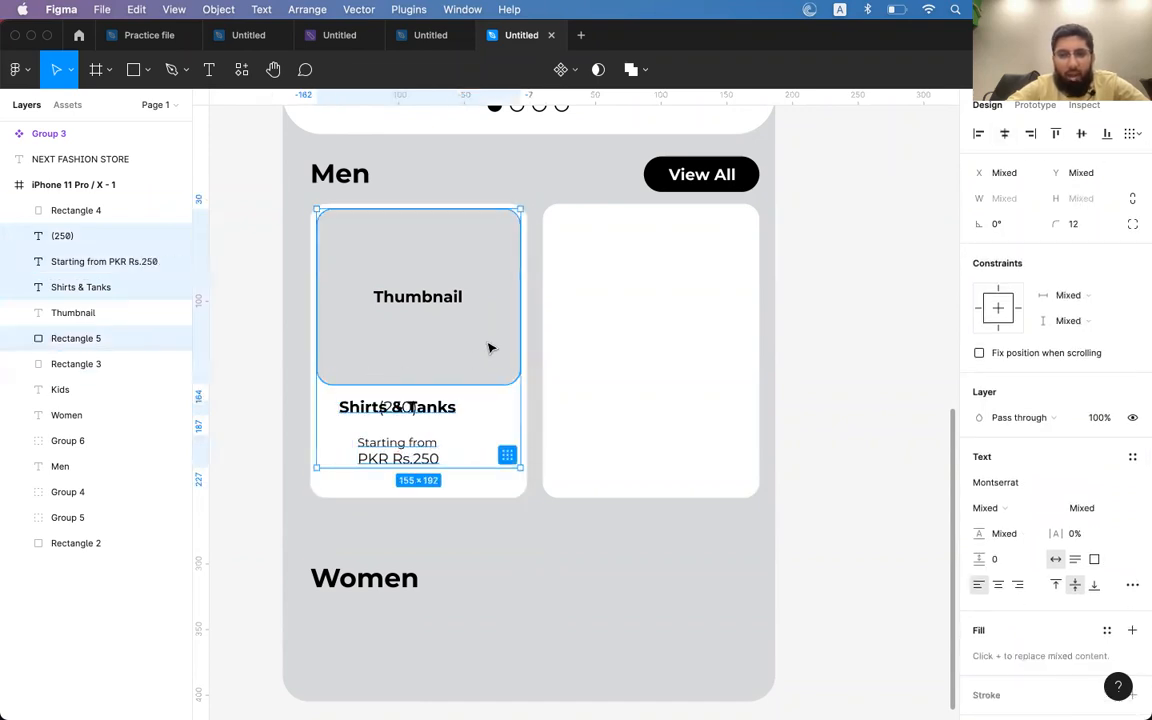
key("alt+h")
left_click(537, 408)
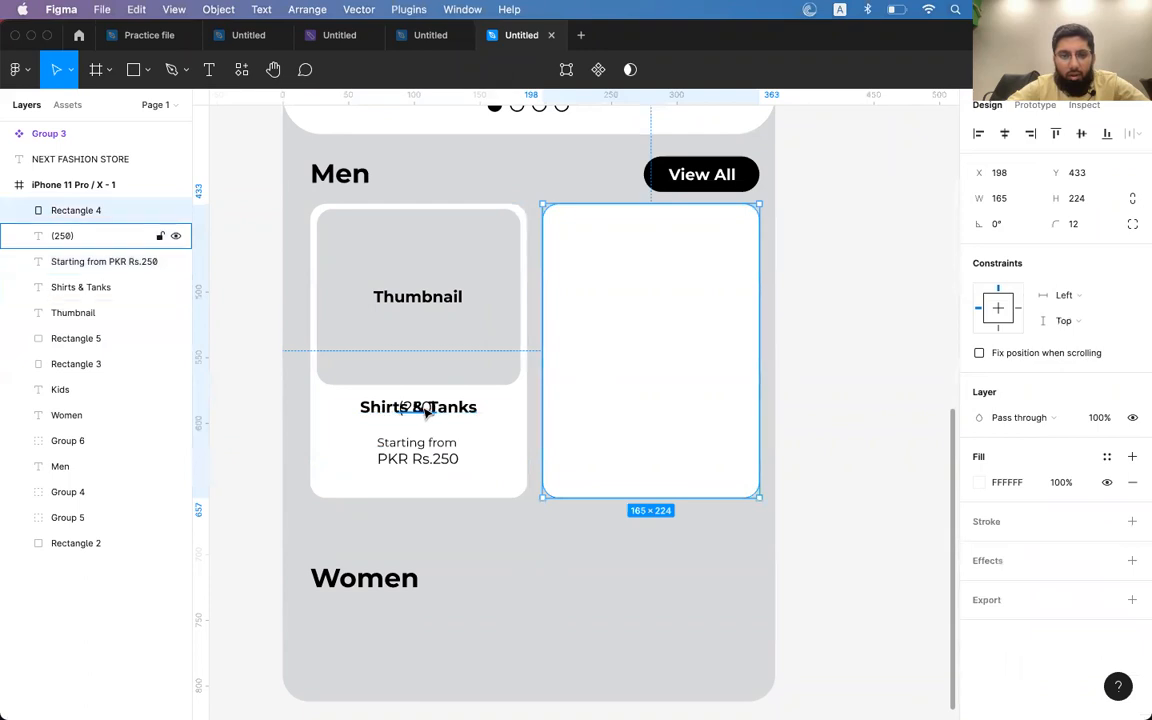
- Move the (250) count just below the Shirts & Tanks title and lower the starting-price text to Y 621
left_click(425, 411)
key("shift+Down")
key("shift+Down")
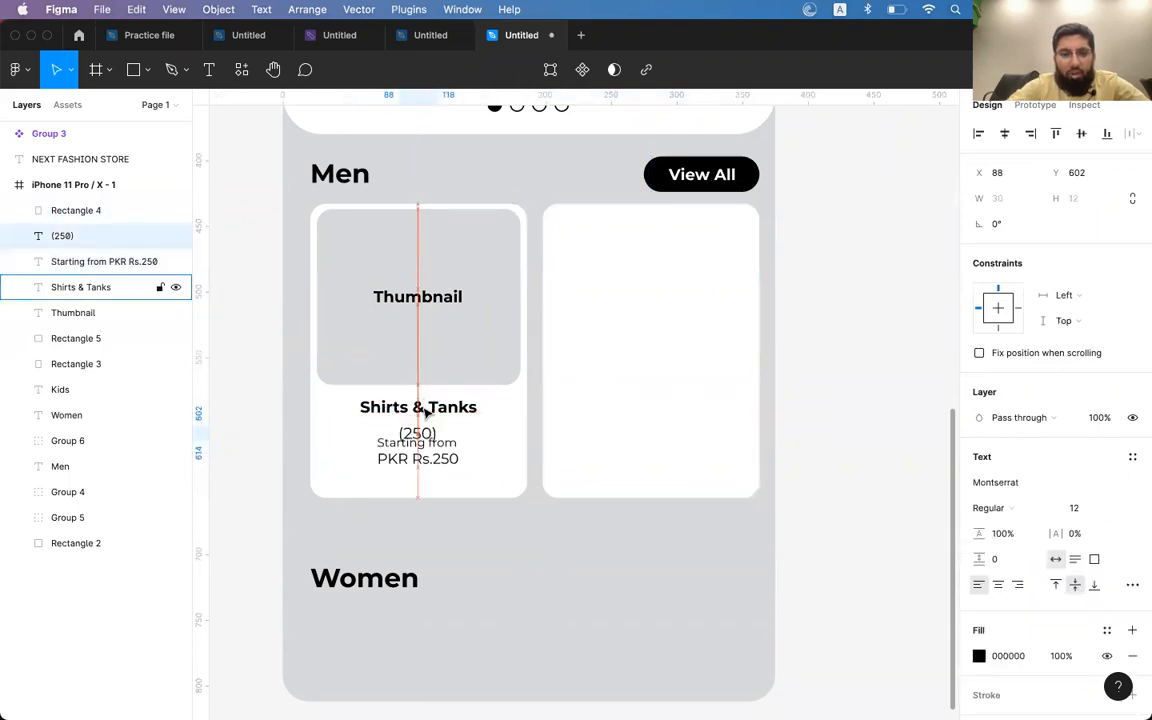
left_click(441, 456)
key("shift+Down")
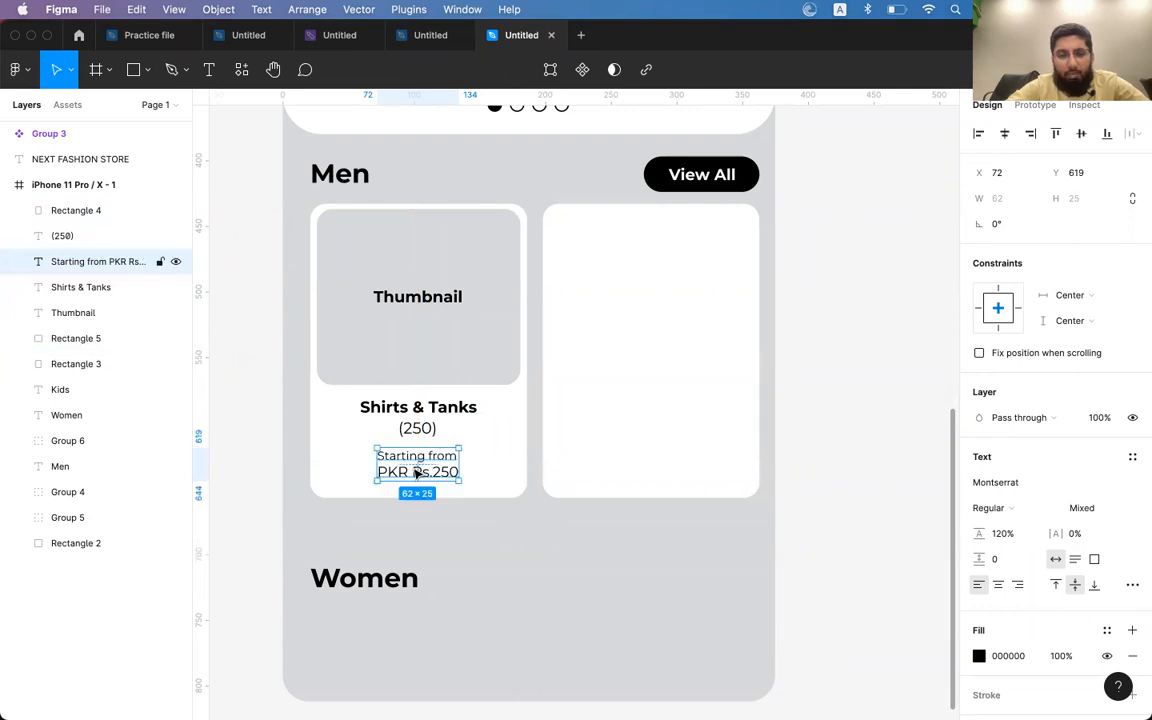
left_click_drag(416, 473, 417, 474)
double_click(417, 474)
left_click(388, 474)
key("BackSpace")
key("super+z")
key("Escape")
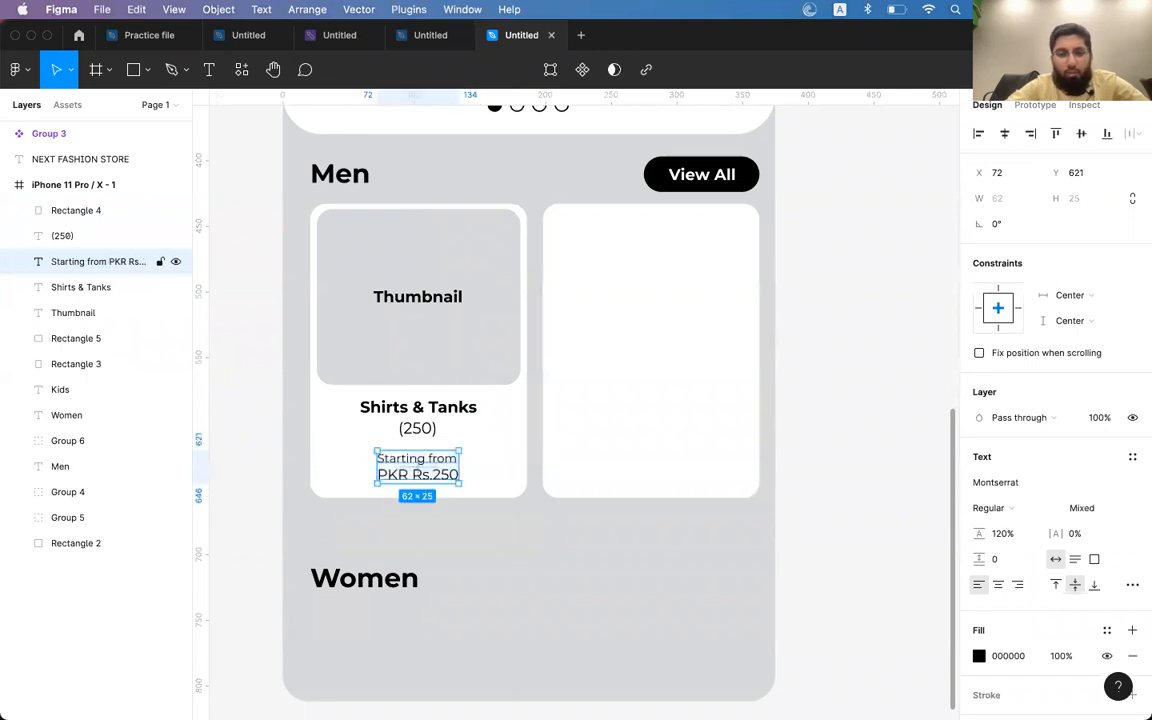
- Make the "PKR Rs.250" line bold and centre-align both lines of the starting-price text
double_click(437, 475)
key("super+b")
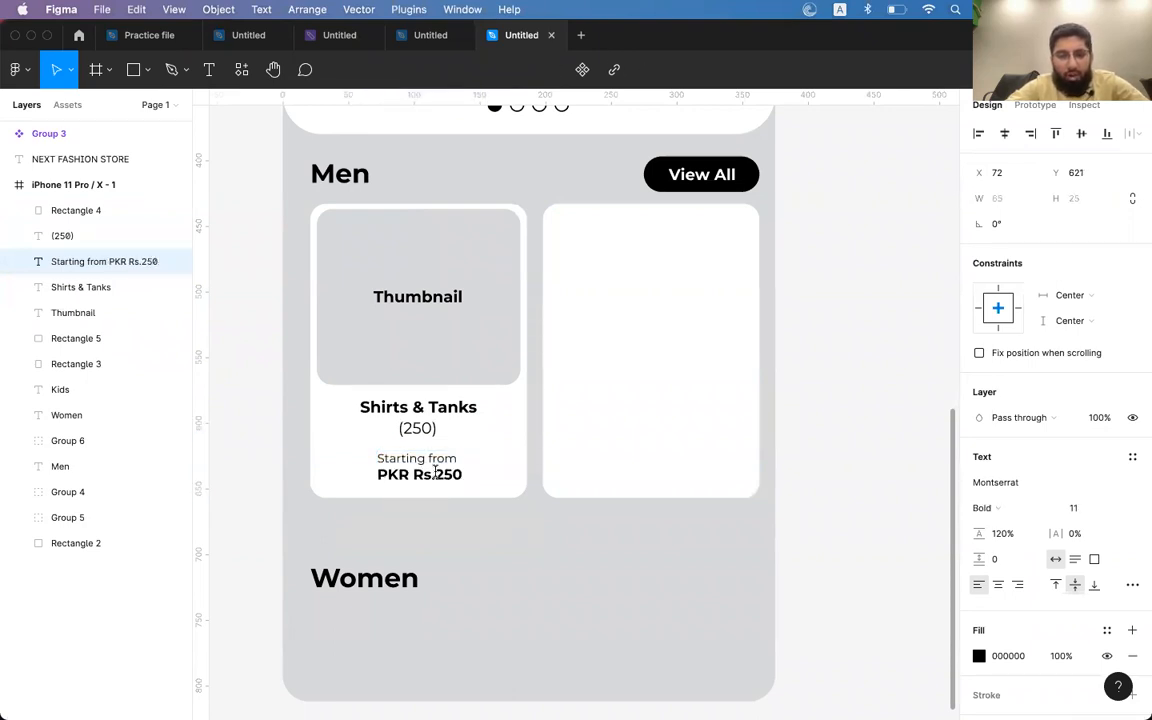
left_click(405, 459)
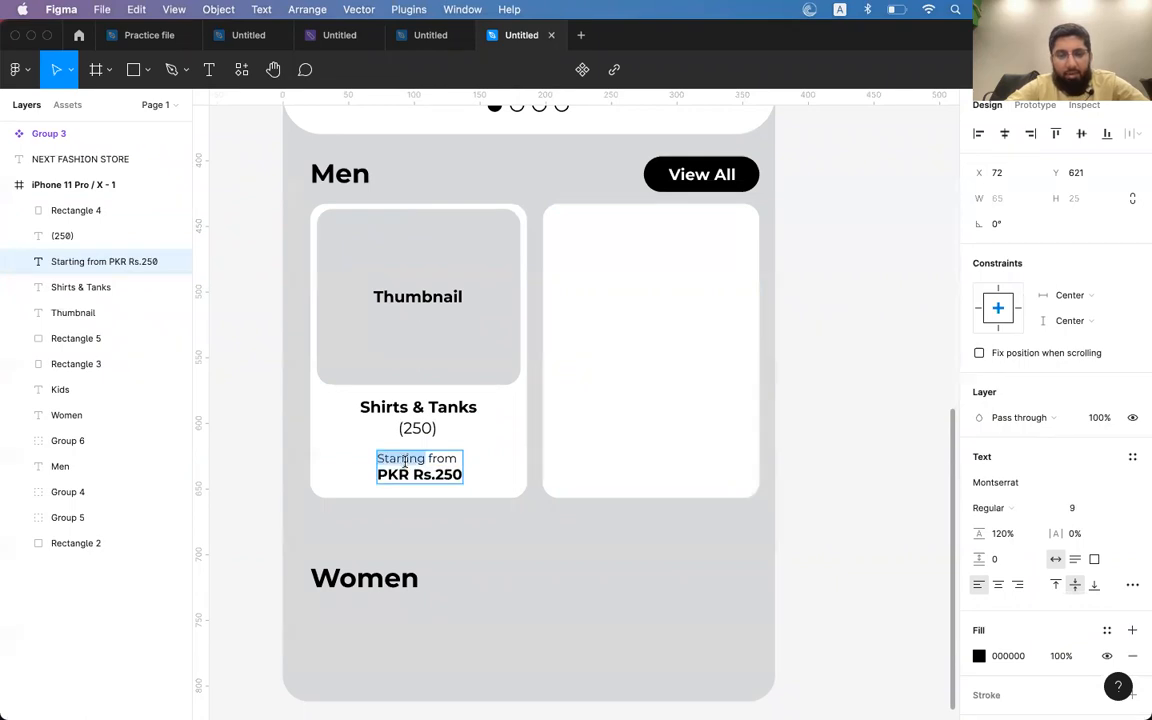
key("super+a")
left_click(998, 584)
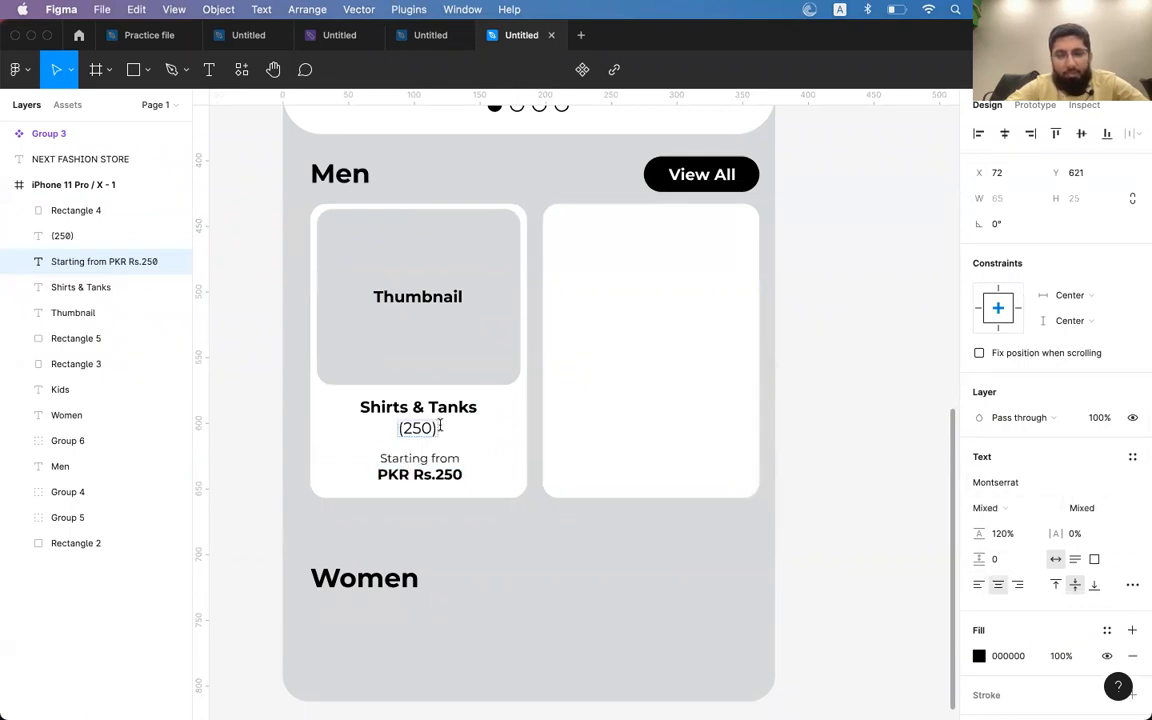
- Set the starting-price text's line height to 117%
double_click(425, 459)
key("Right")
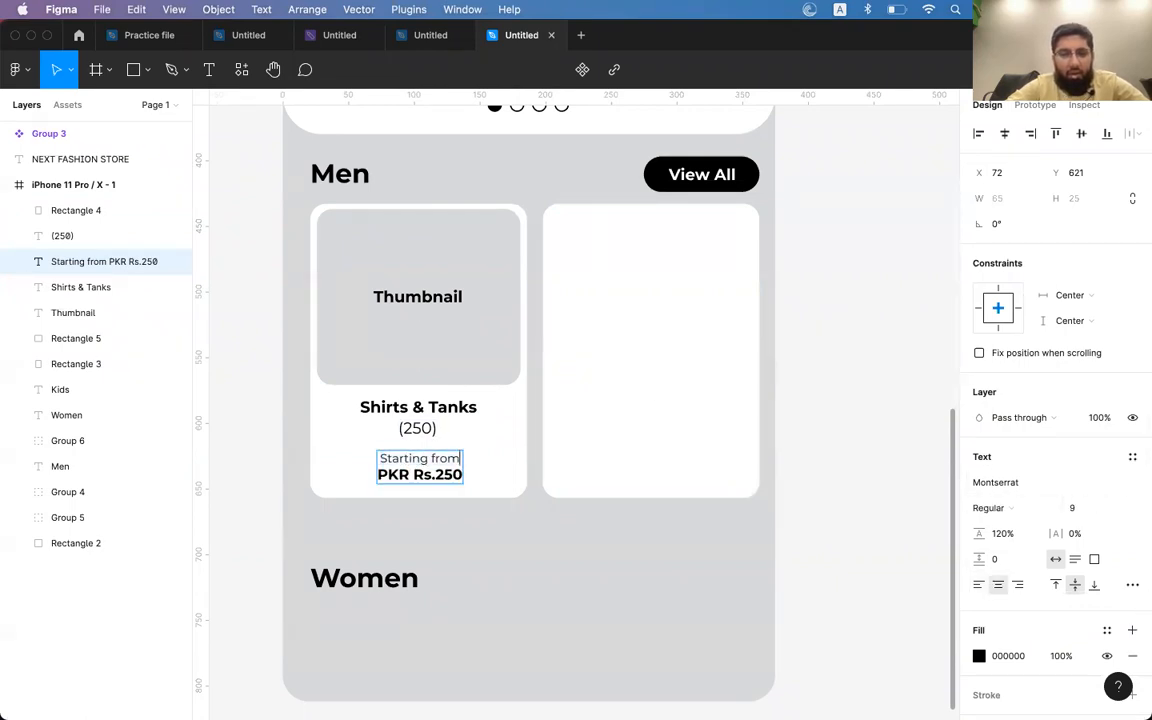
key("Escape")
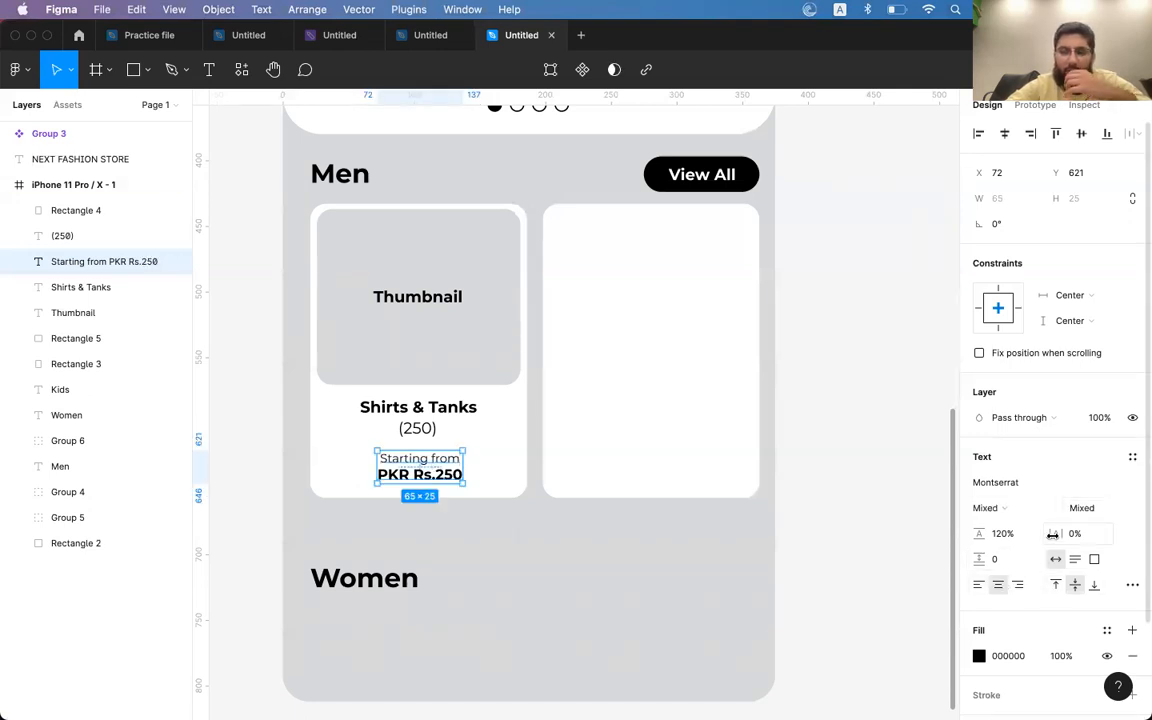
mouse_move(987, 534)
left_mouse_down()
mouse_move(1003, 535)
mouse_move(985, 535)
left_mouse_up()
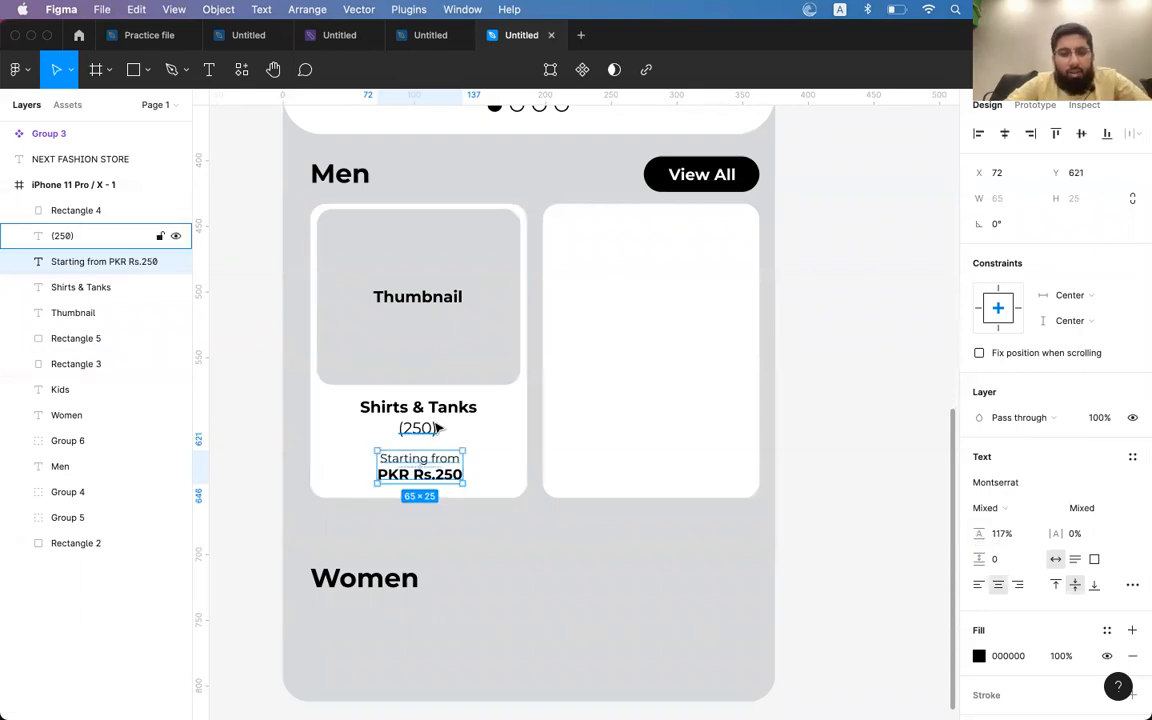
- Delete the blank second card and group the first card's background, thumbnail, label, title, count and price text
left_click(642, 386)
key("Delete")
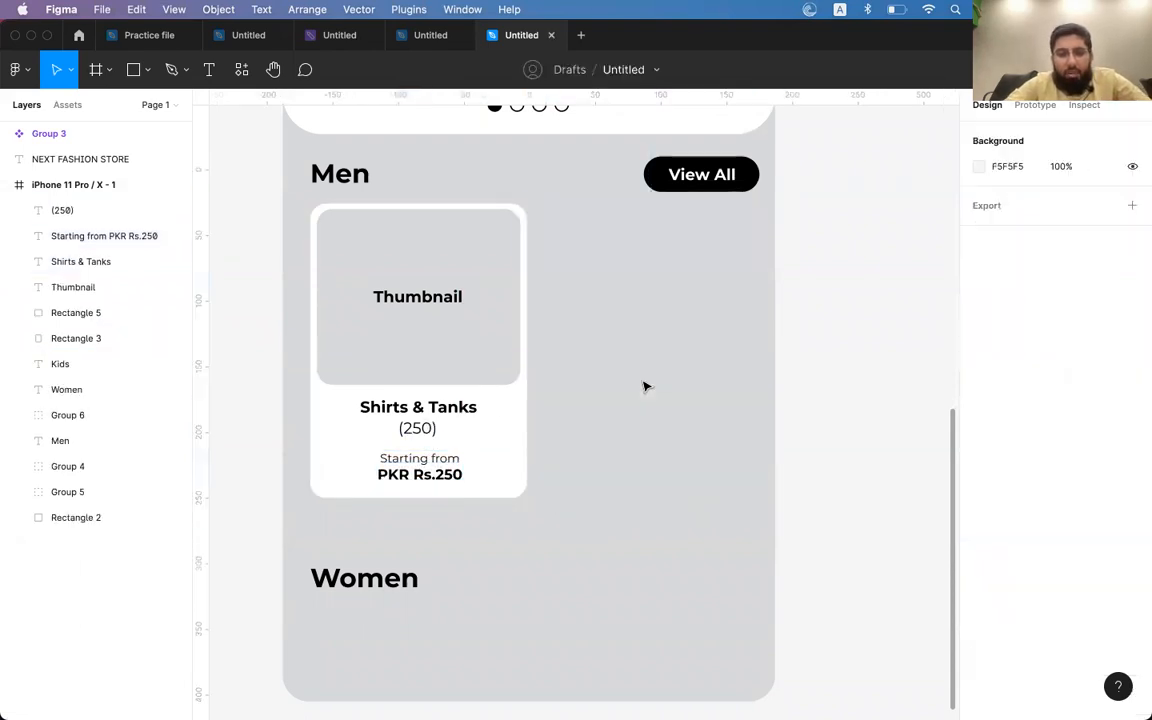
left_click(440, 298)
left_click(432, 348, "shift")
left_click(491, 428, "shift")
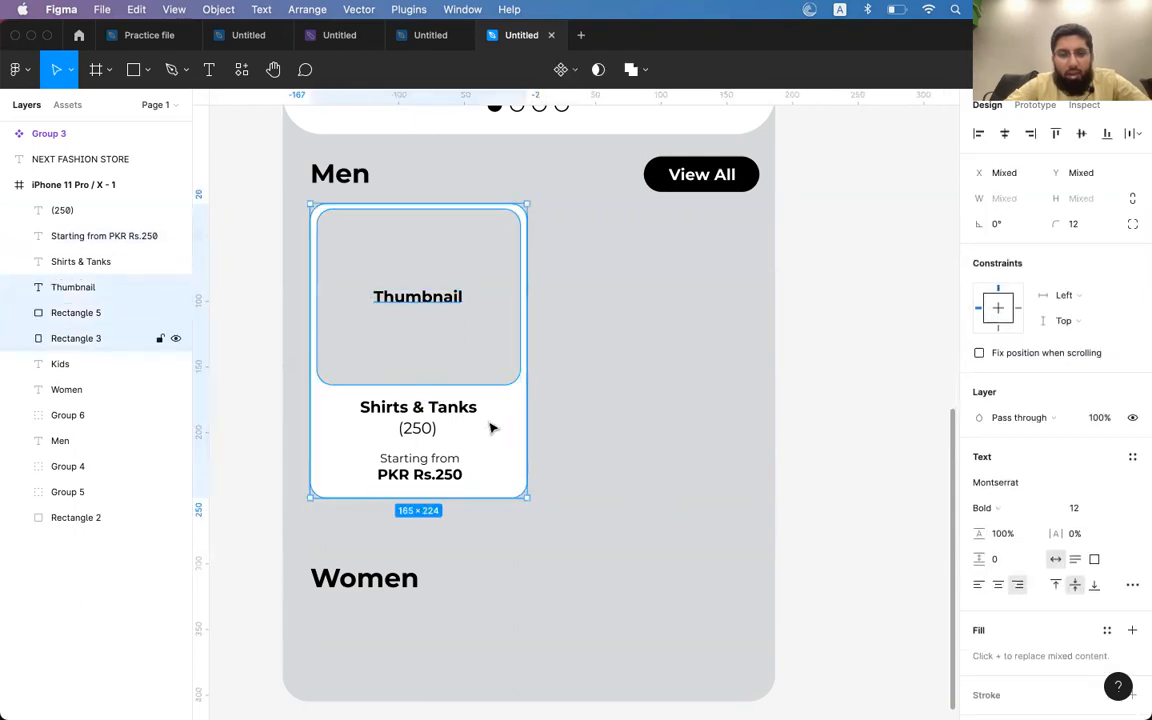
left_click(463, 406, "shift")
left_click(424, 437, "shift")
left_click(421, 473, "shift")
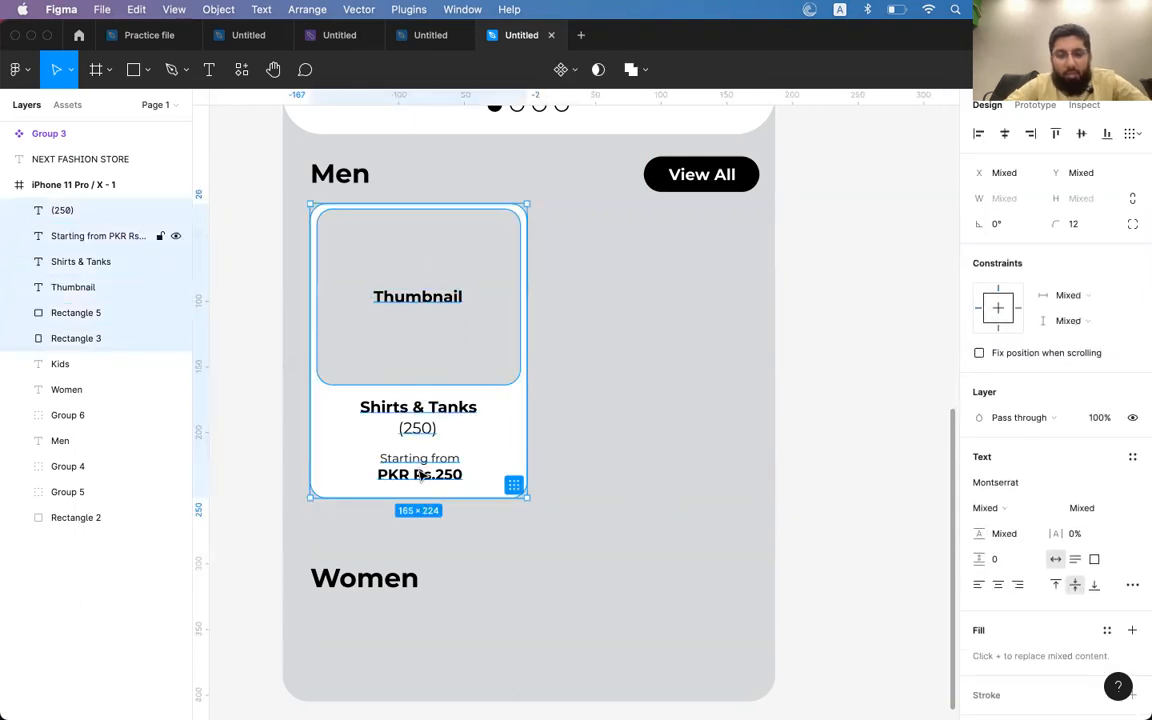
key("super+g")
- Turn the card group into a component and place an instance beside it at X 196, Y 433
left_click(627, 424)
left_click(447, 311)
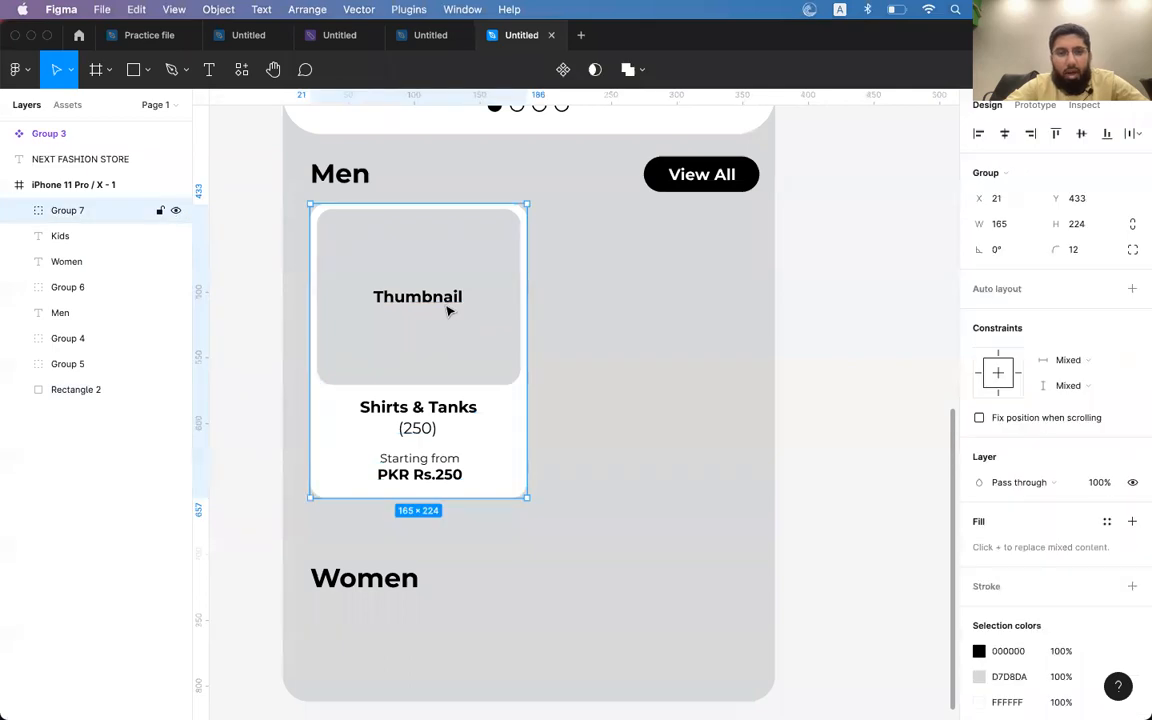
key("super+alt+k")
left_click(596, 316)
left_click(494, 321)
left_click_drag(381, 334, 609, 340)
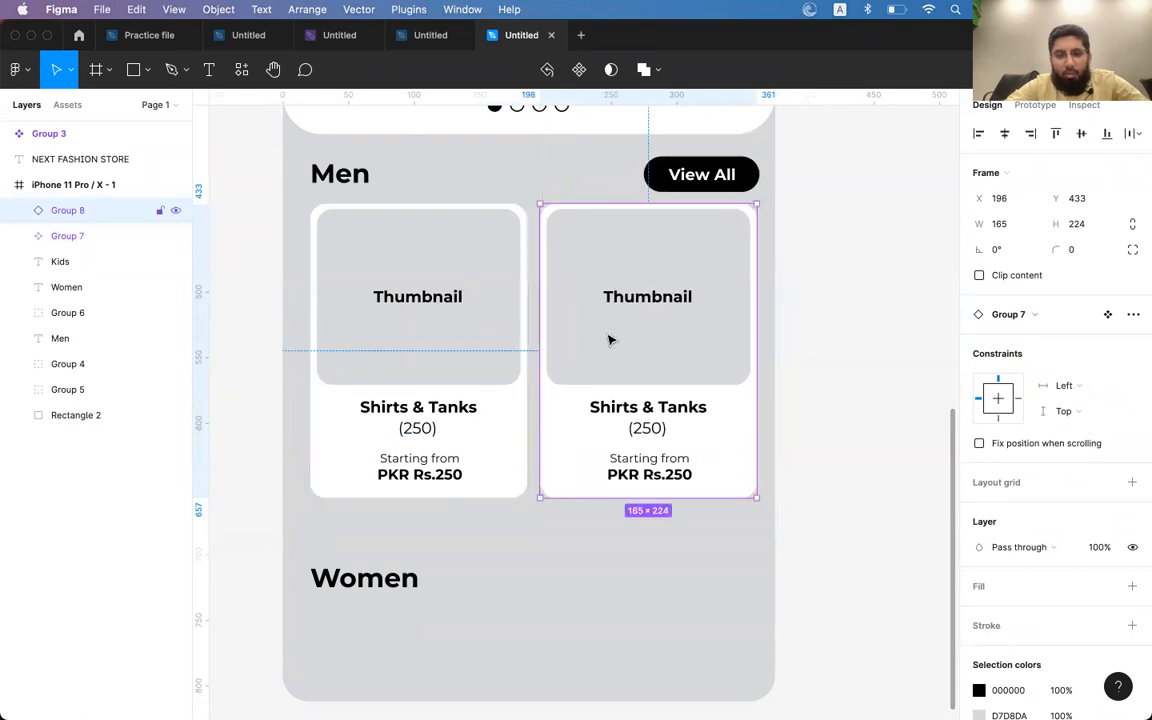
- Try adding a third card instance at X 371, past the edge of the phone frame
key("super+d")
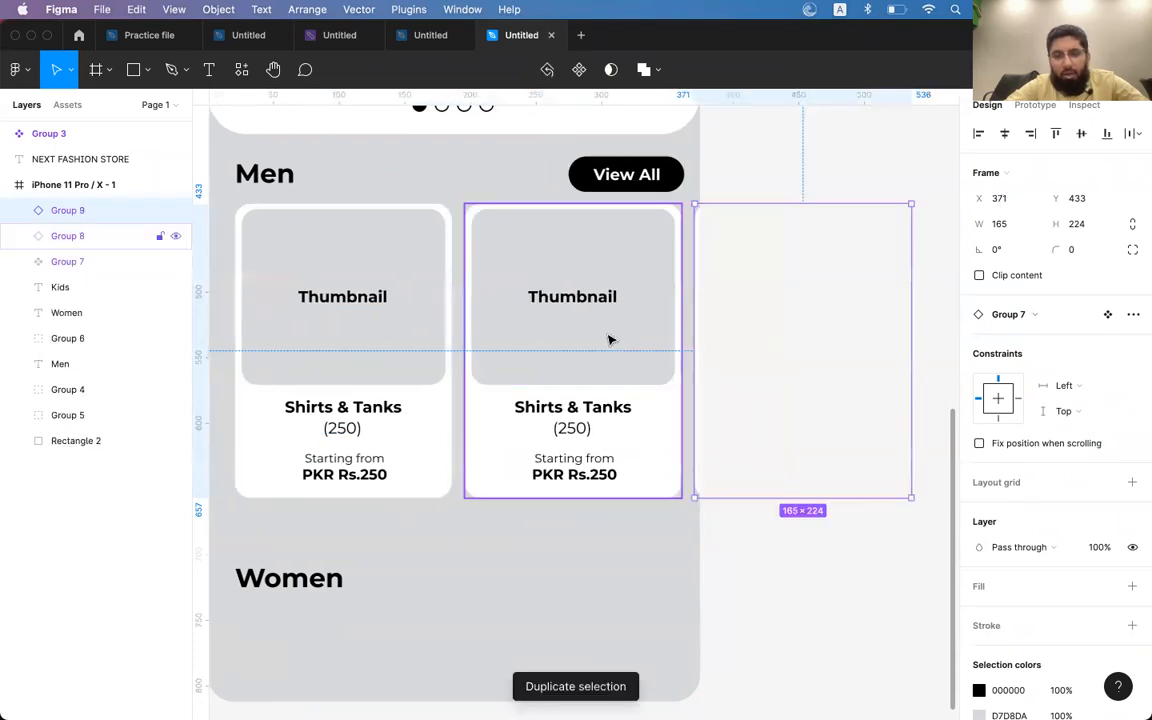
scroll(705, 349, "down", 5)
scroll(676, 380, "right", 2)
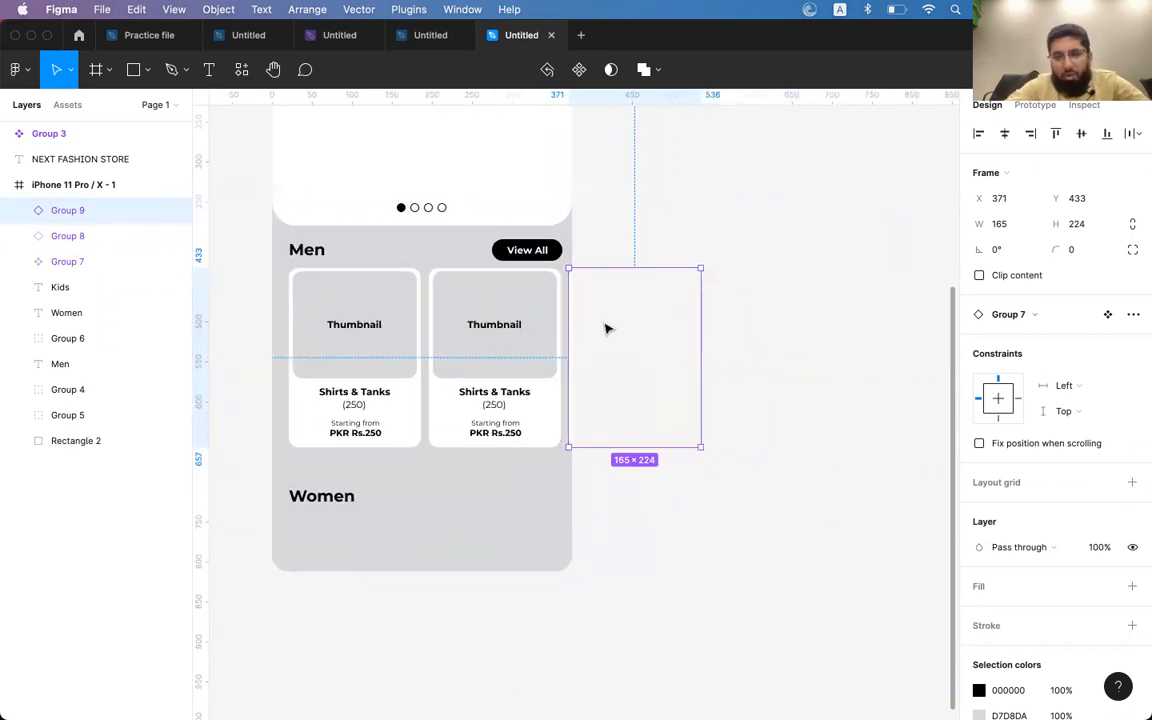
left_click(520, 355, "shift")
left_click(404, 355, "shift")
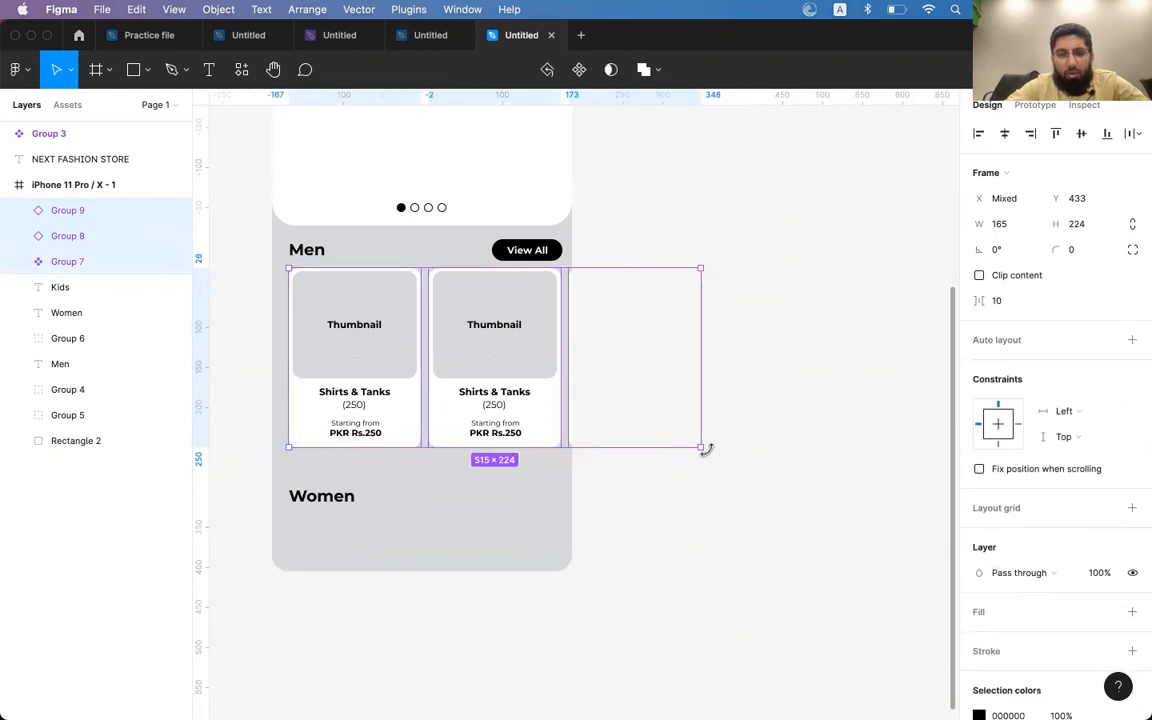
mouse_move(694, 445)
left_mouse_down()
mouse_move(674, 429)
mouse_move(684, 437)
left_mouse_up()
left_click(794, 416)
left_click(576, 362)
key("Delete")
- Enlarge the second Men card to 167 × 227
left_click(415, 345)
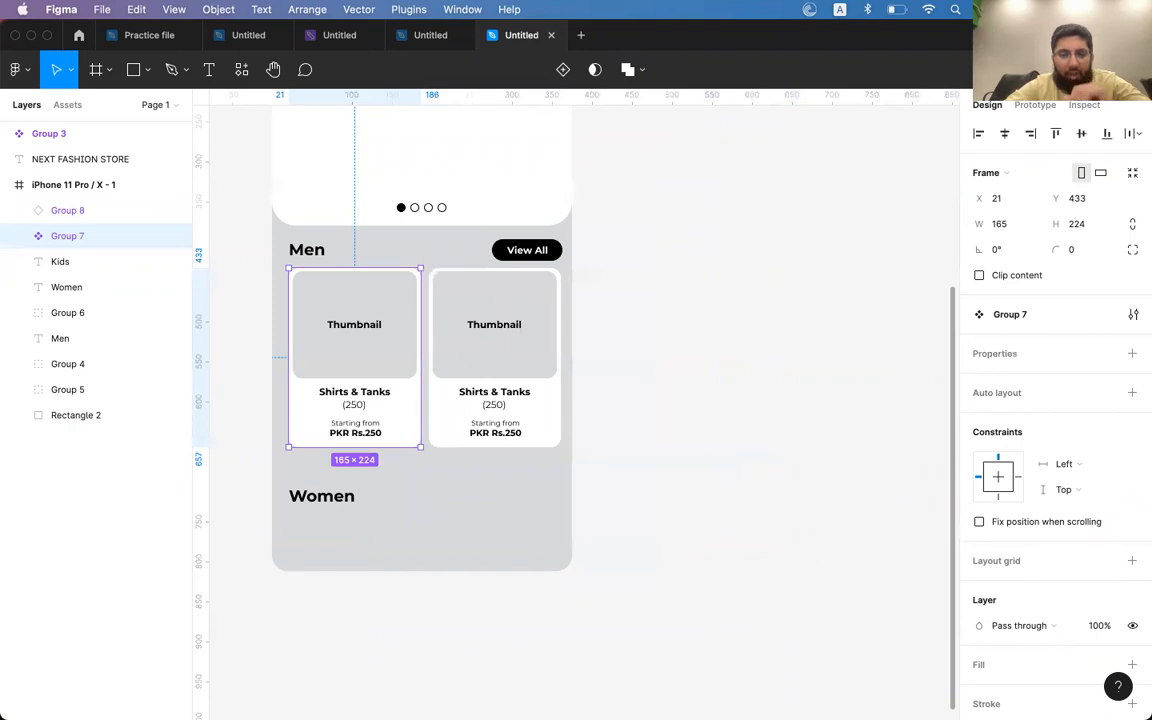
left_click(483, 386)
scroll(483, 388, "up", 5)
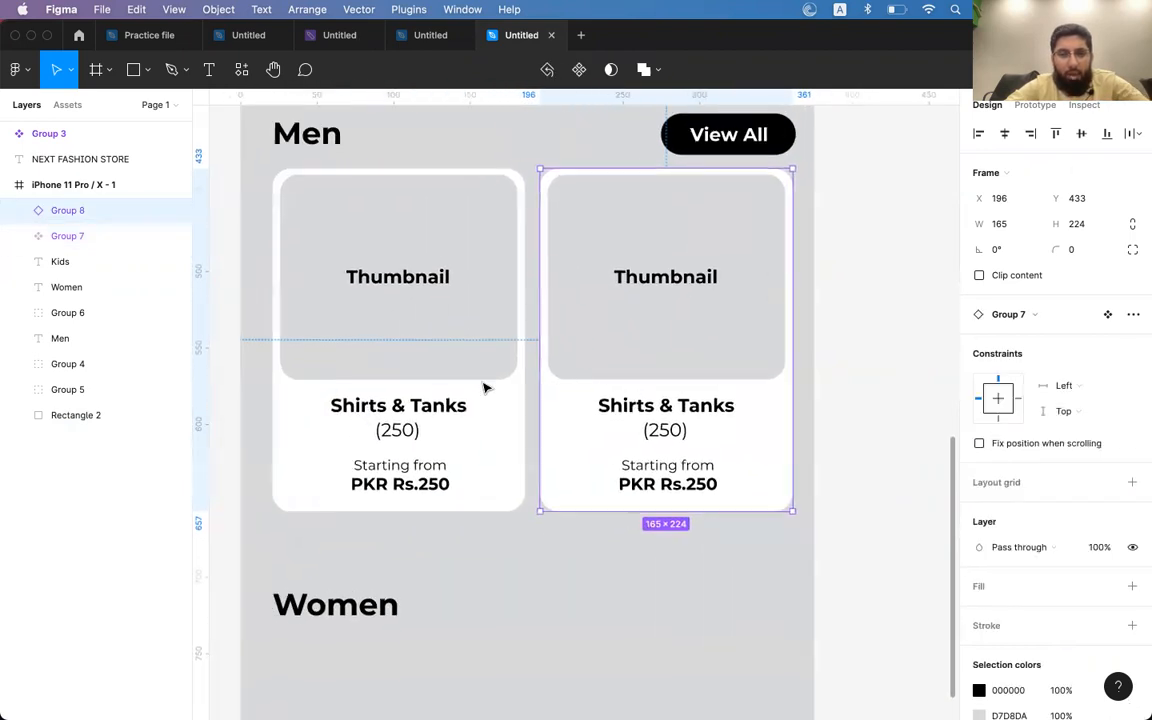
scroll(483, 388, "down", 4)
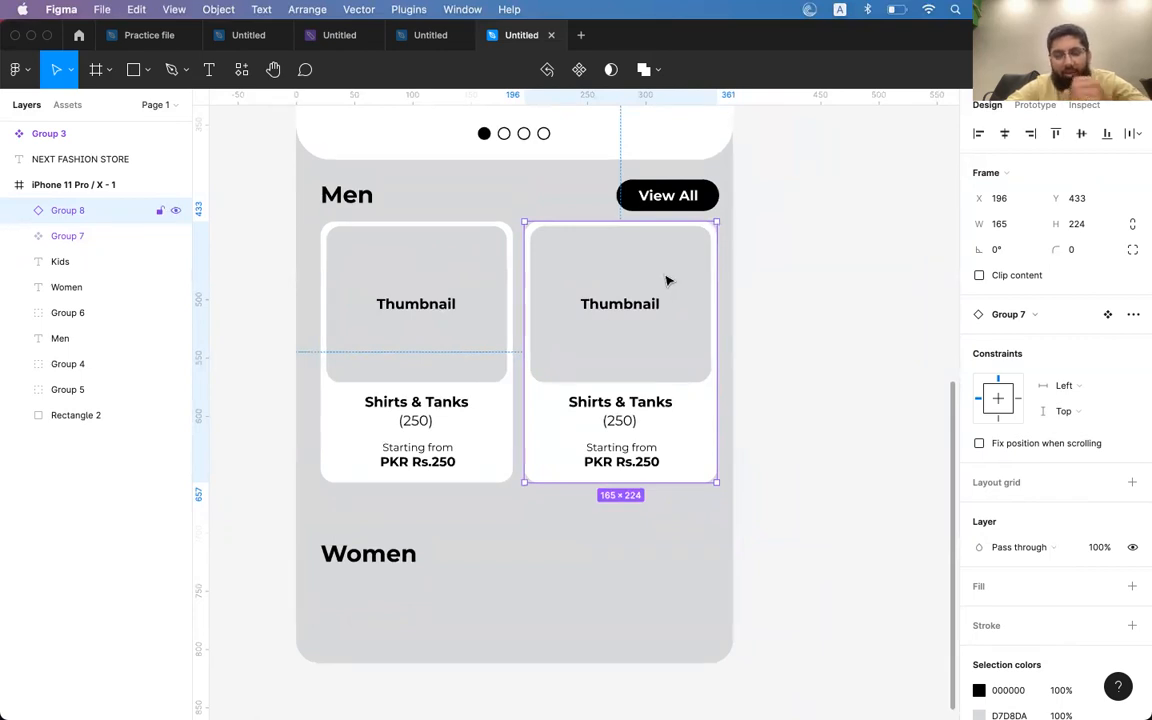
scroll(668, 281, "right", 3)
scroll(668, 281, "down", 2)
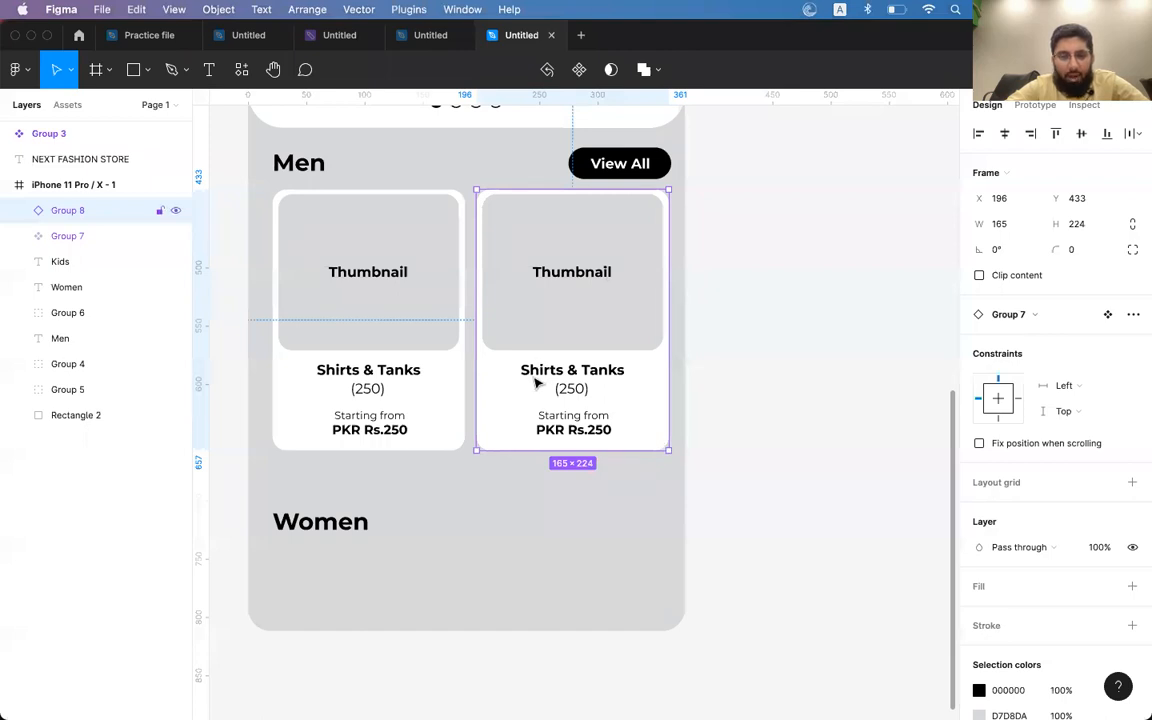
mouse_move(666, 449)
left_mouse_down()
mouse_move(598, 392)
mouse_move(600, 356)
mouse_move(710, 454)
mouse_move(612, 378)
mouse_move(668, 444)
left_mouse_up()
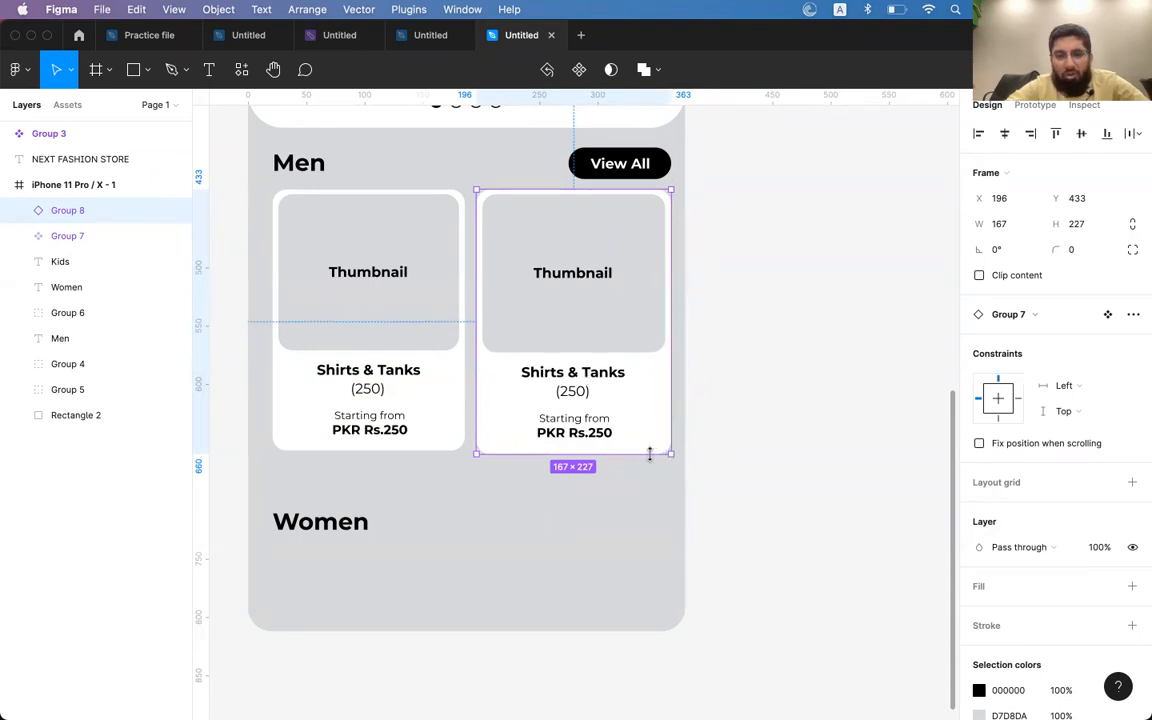
left_click_drag(670, 453, 571, 383)
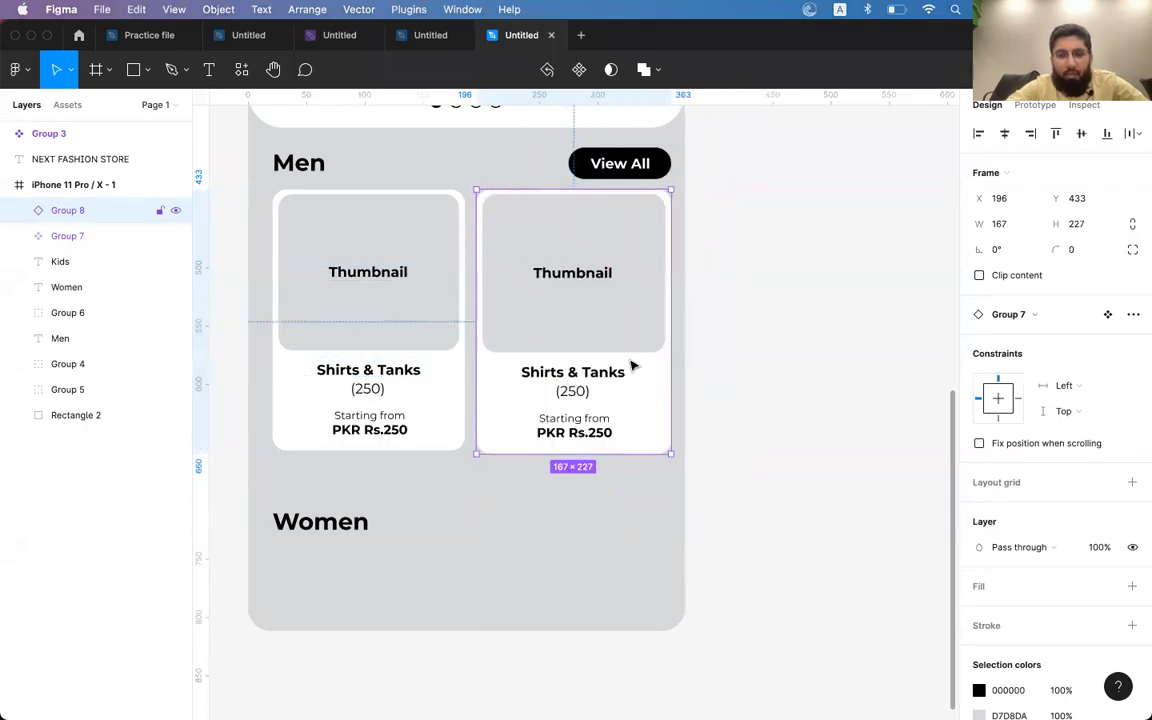
- Try scaling the second Men card proportionally, first to 217 × 294.96, and undo the enlargements
scroll(632, 366, "right", 3)
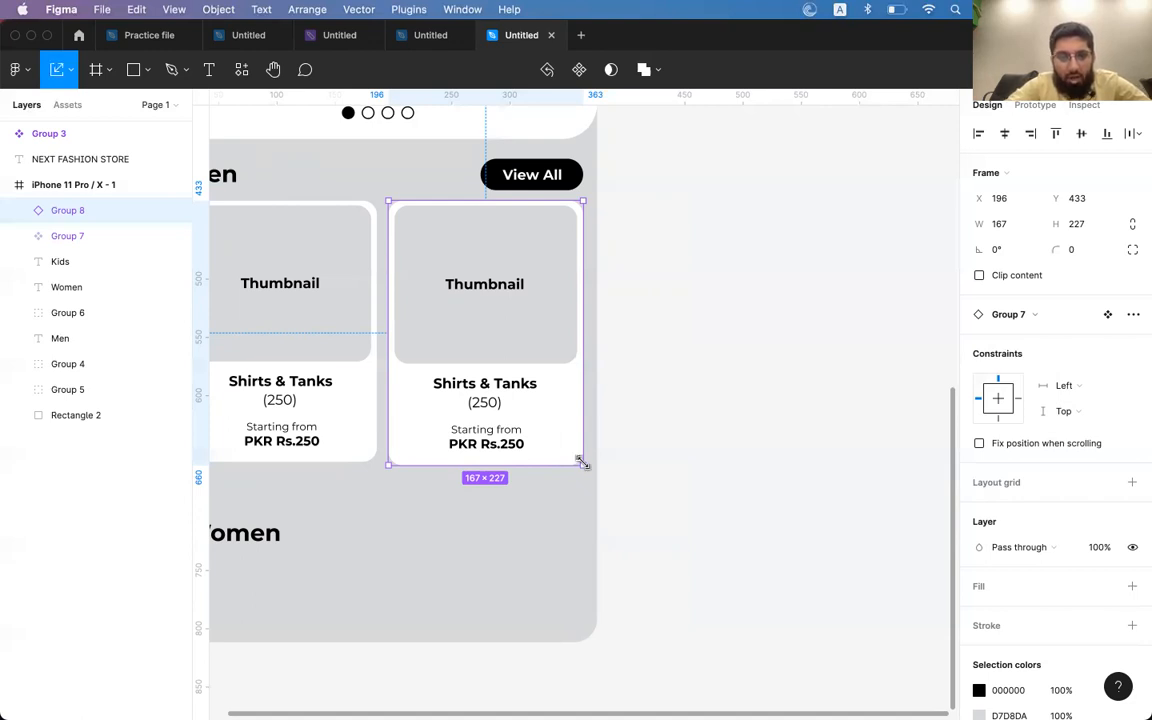
left_click_drag(580, 461, 641, 544)
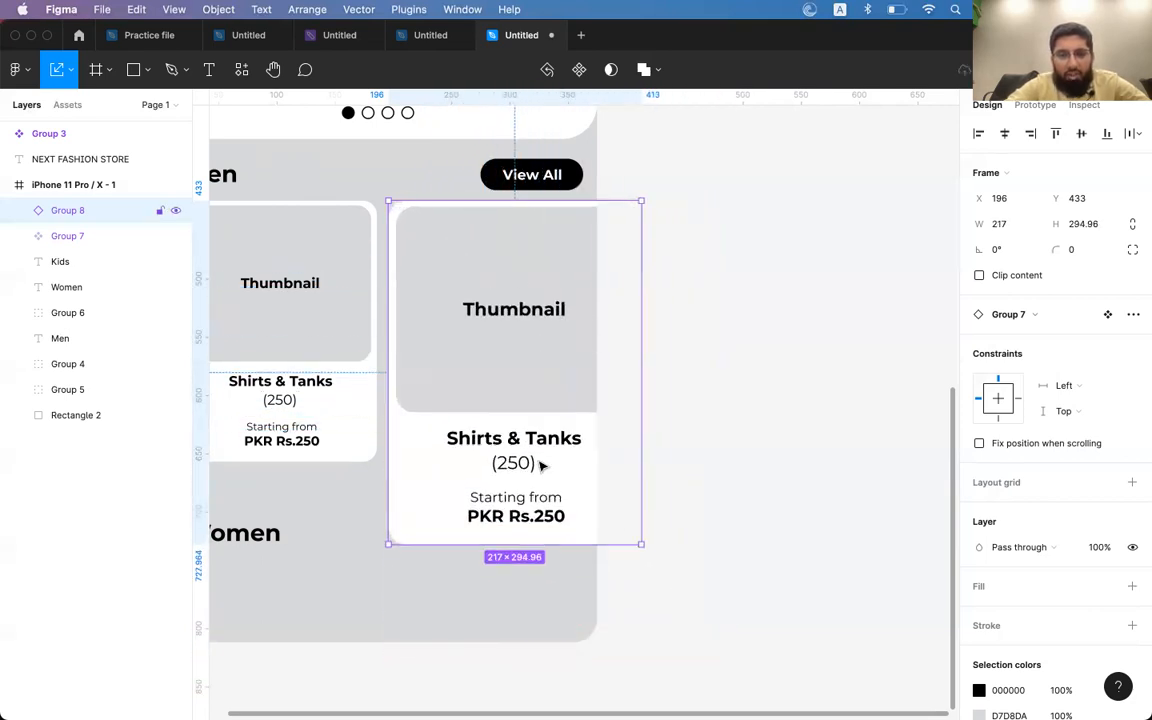
mouse_move(541, 467)
left_mouse_down()
mouse_move(581, 463)
mouse_move(462, 322)
mouse_move(674, 594)
mouse_move(527, 404)
mouse_move(586, 483)
mouse_move(564, 467)
left_mouse_up()
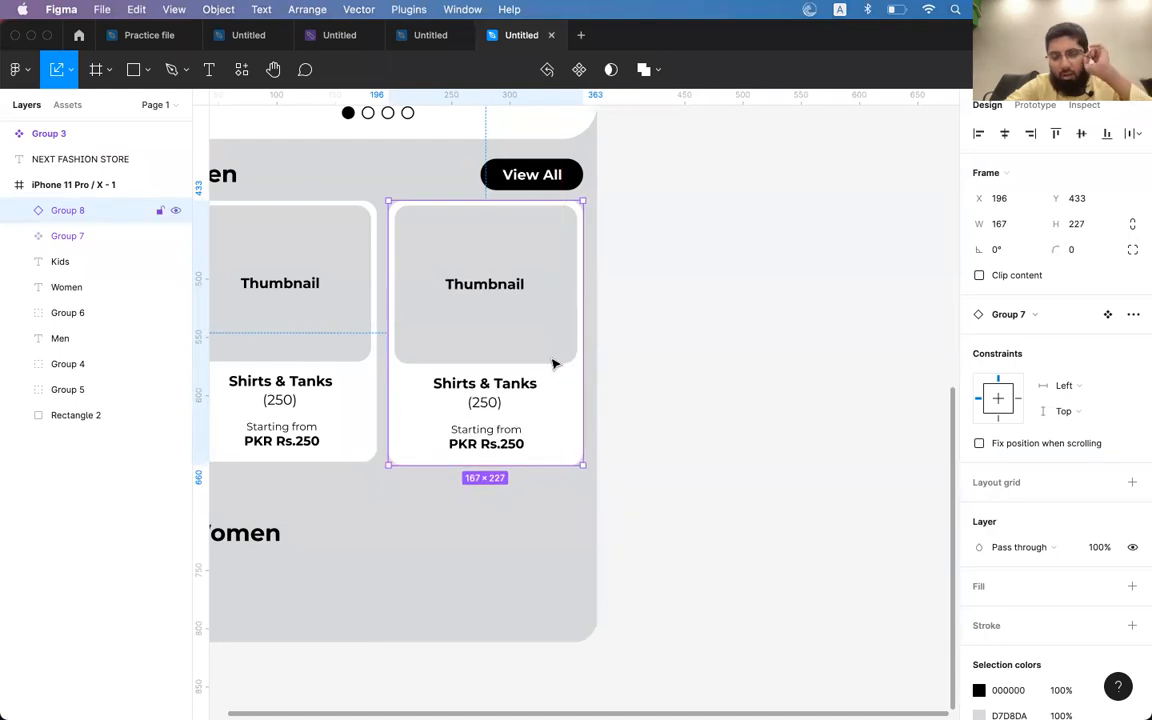
scroll(553, 364, "down", 3)
scroll(553, 364, "left", 2)
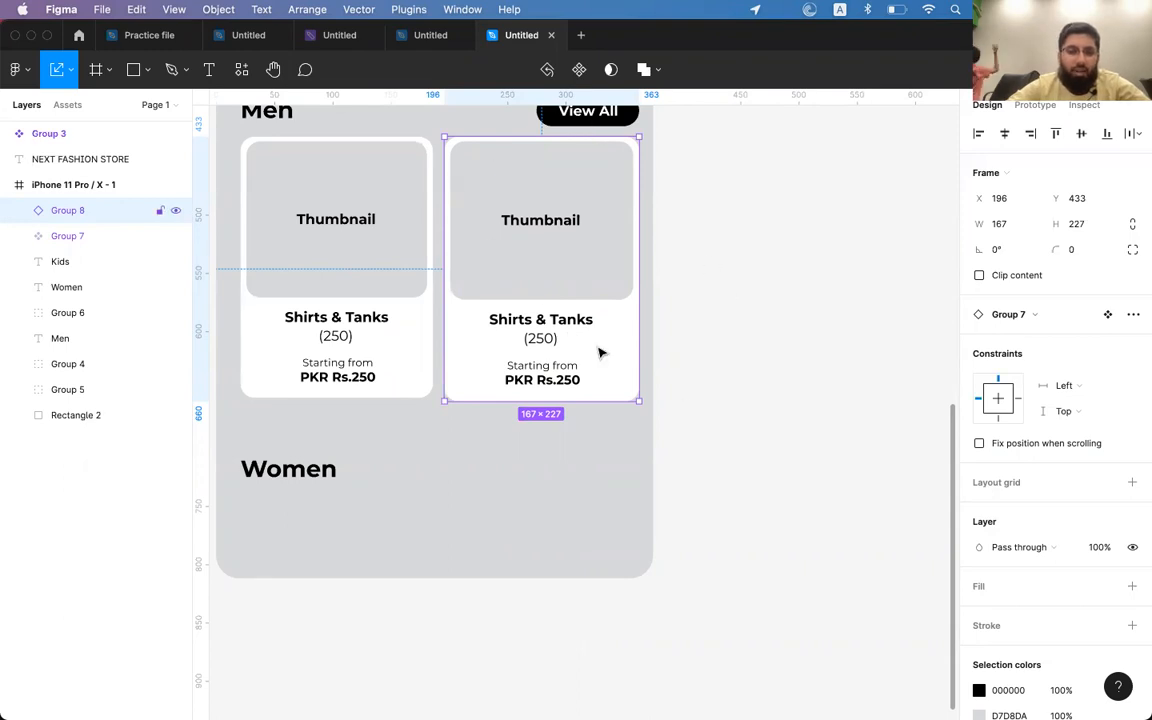
left_click_drag(638, 403, 659, 440)
key("super+z")
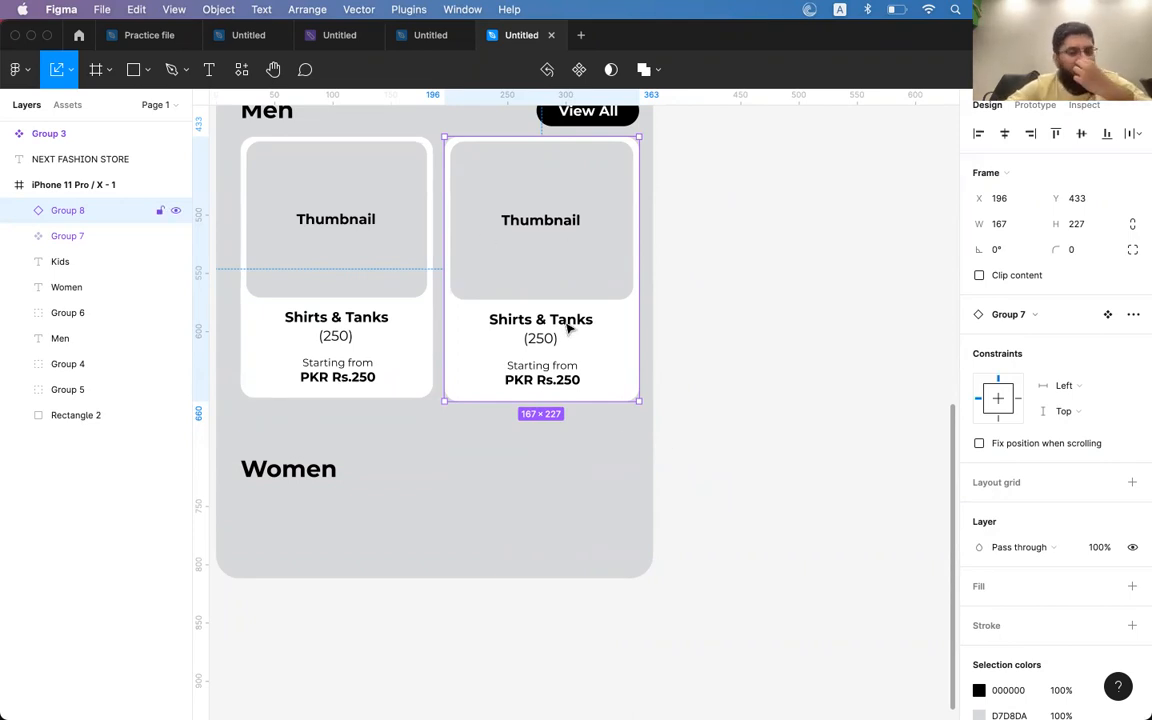
- Undo the remaining resizing of the second Men card
left_click(404, 301, "shift")
key("v")
left_click_drag(639, 401, 635, 397)
key("super+z")
key("super+z")
key("super+z")
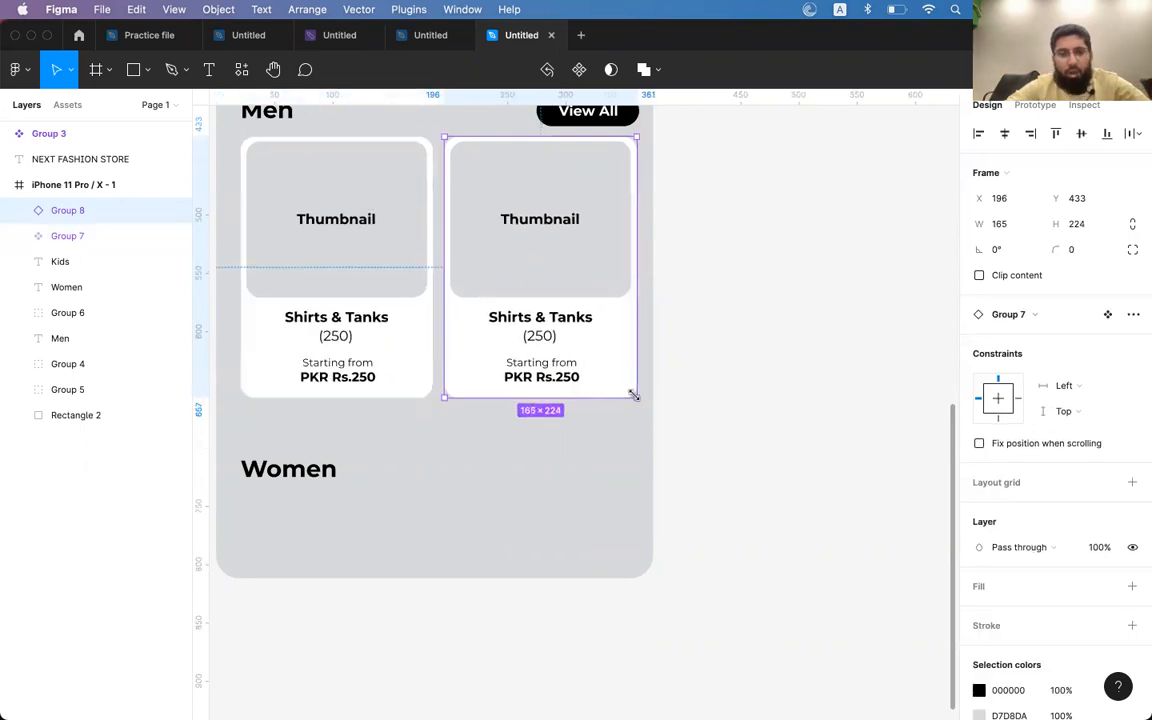
- Try scaling both Men cards down together and undo the change
left_click(412, 325, "shift")
left_click_drag(636, 400, 629, 394)
left_click(735, 311)
key("super+z")
key("super+z")
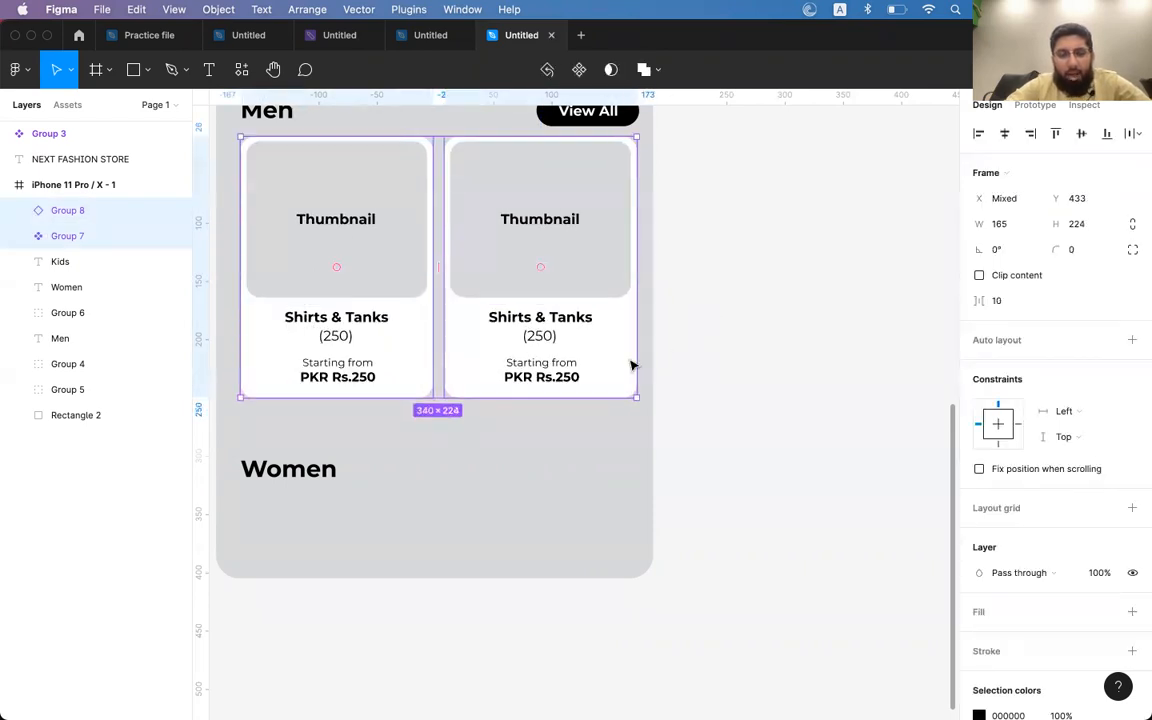
- Scale both Men cards down proportionally, the second to 161.14 × 218.76, and align its right edge with the View All button
left_click_drag(637, 400, 630, 395)
left_click(519, 296)
scroll(519, 296, "up", 2)
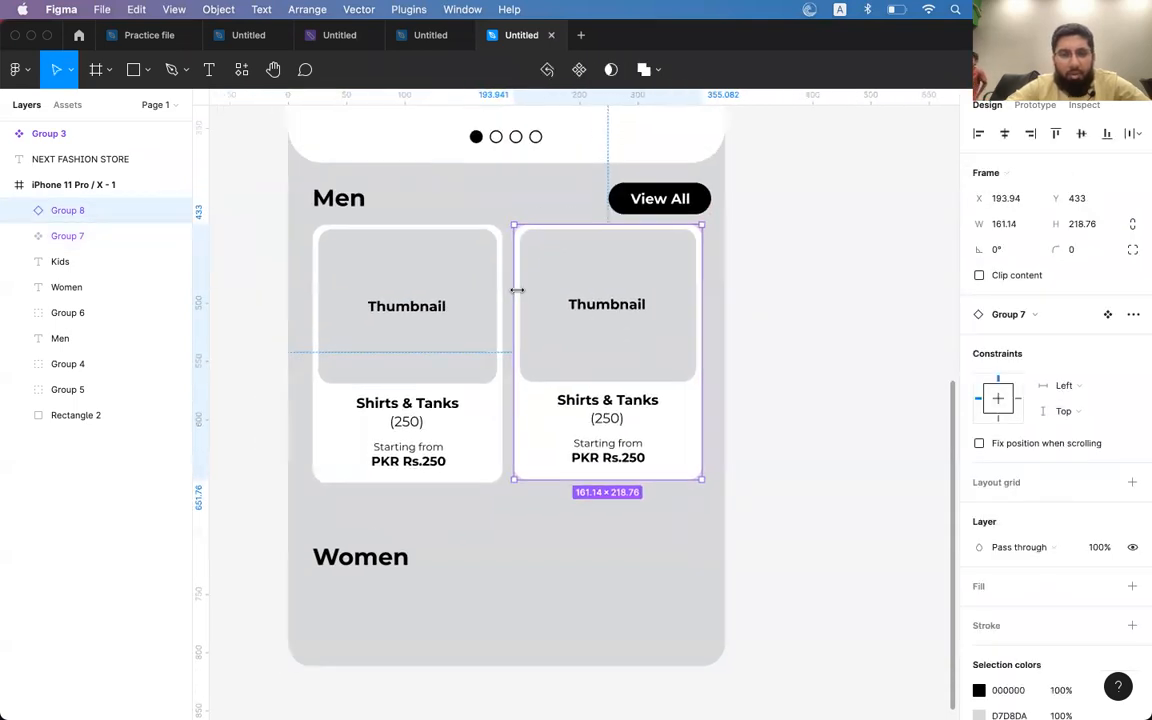
scroll(500, 280, "up", 3)
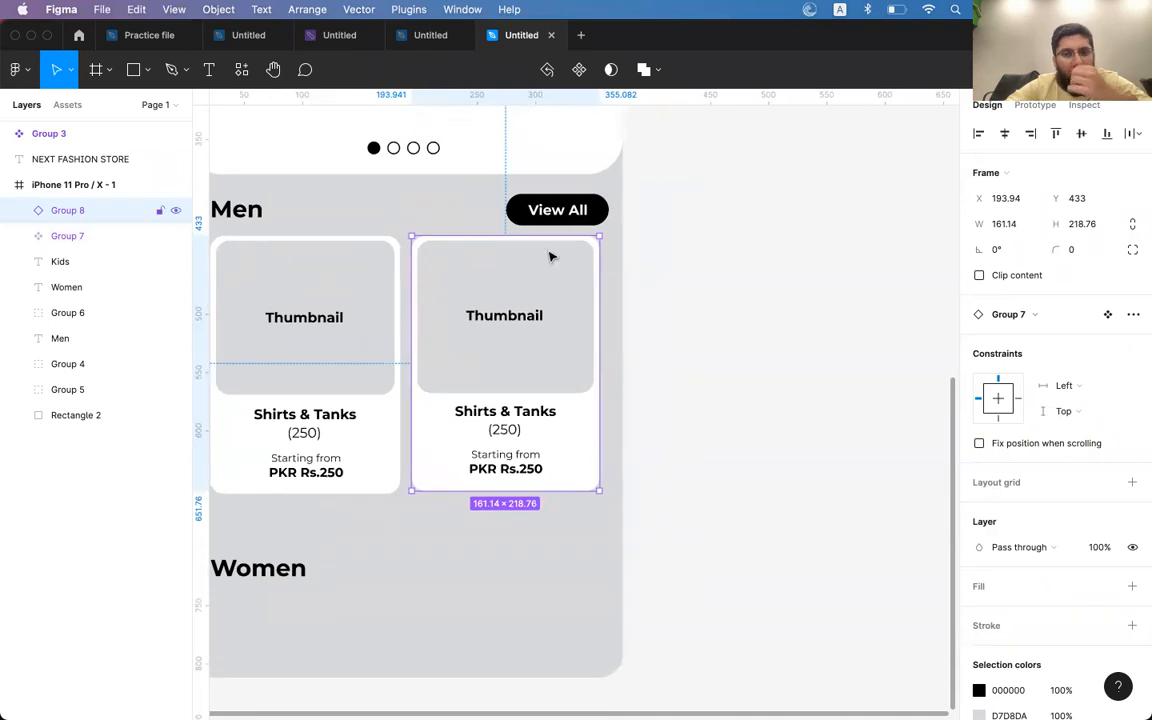
left_click(566, 211, "shift")
left_click(1030, 133)
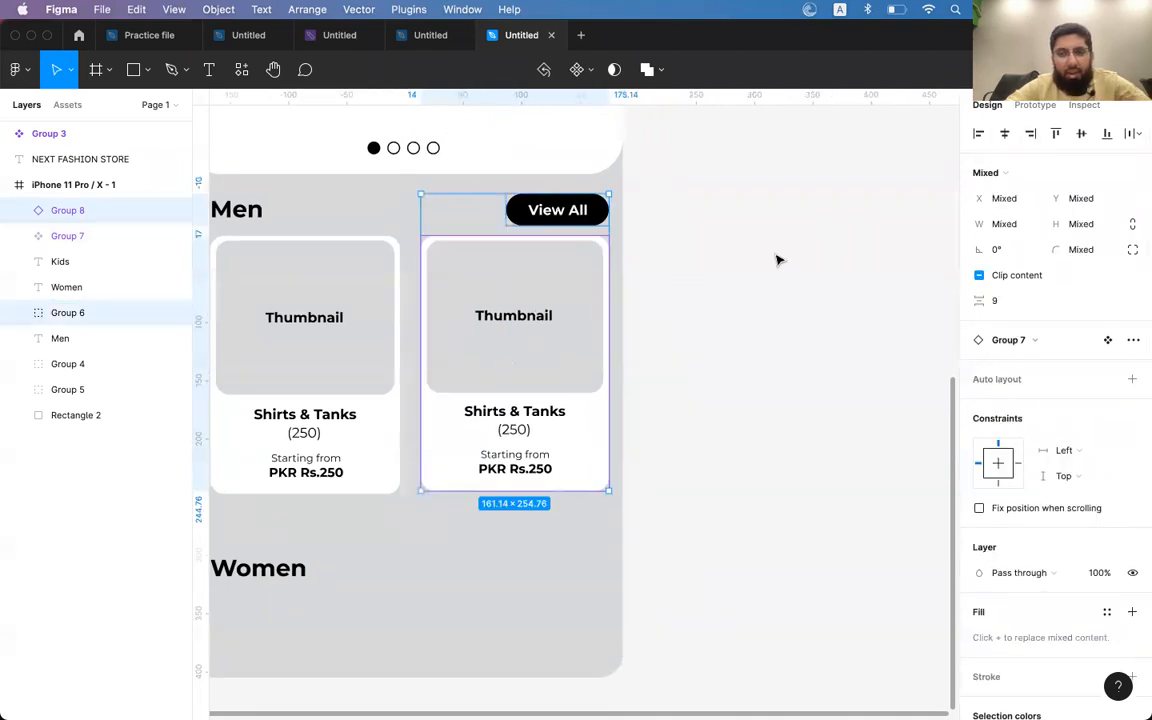
left_click(777, 257)
- Group the Men heading, its View All button and both product cards
left_click(352, 317)
scroll(450, 330, "left", 2)
left_click(509, 330, "shift")
left_click(285, 222, "shift")
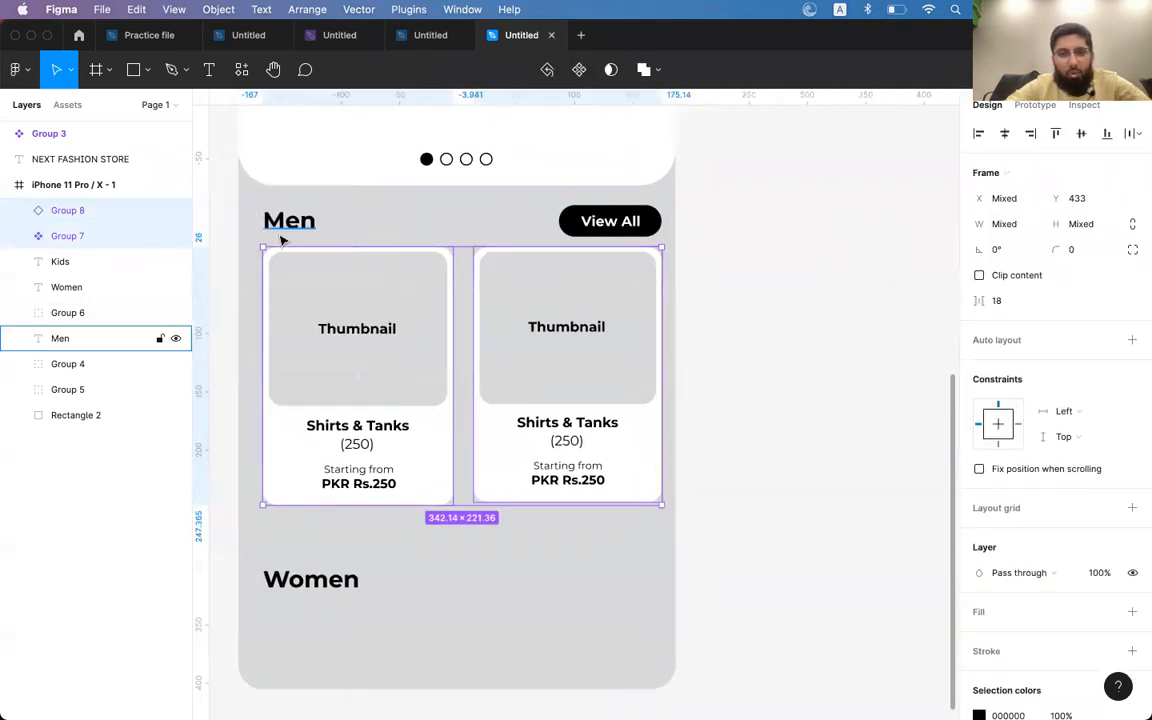
left_click(585, 225, "shift")
key("super+g")
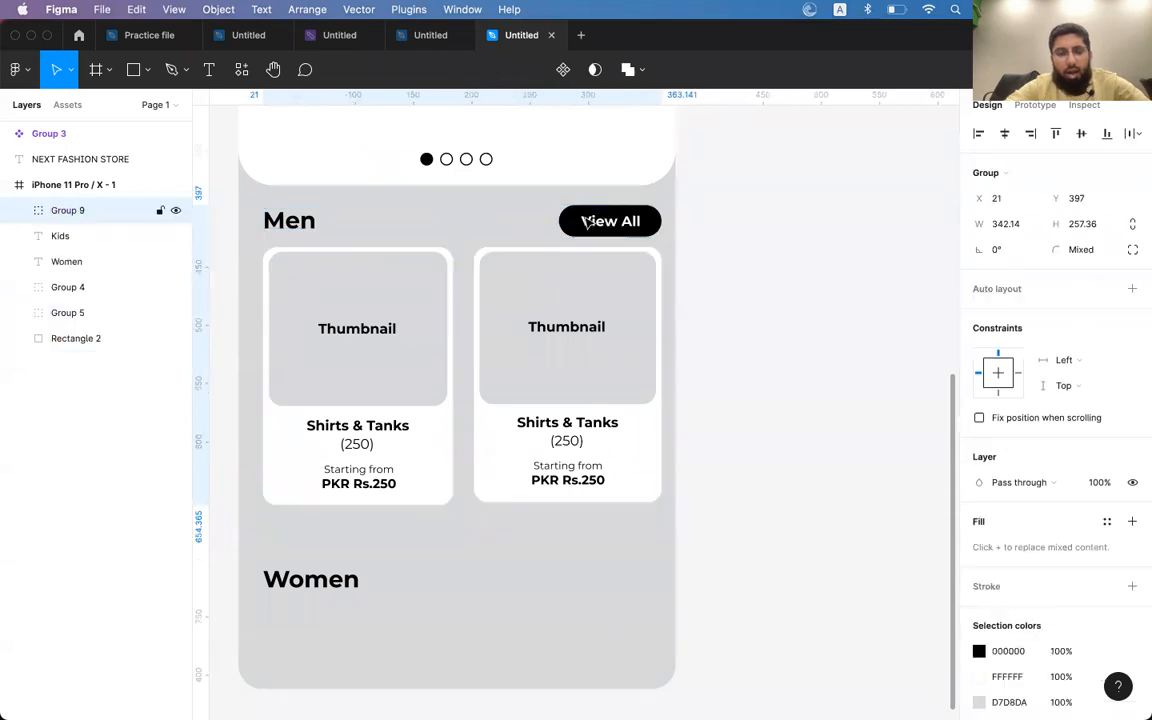
left_click(762, 293)
- Center the Men section group horizontally within the phone frame
left_click(566, 325)
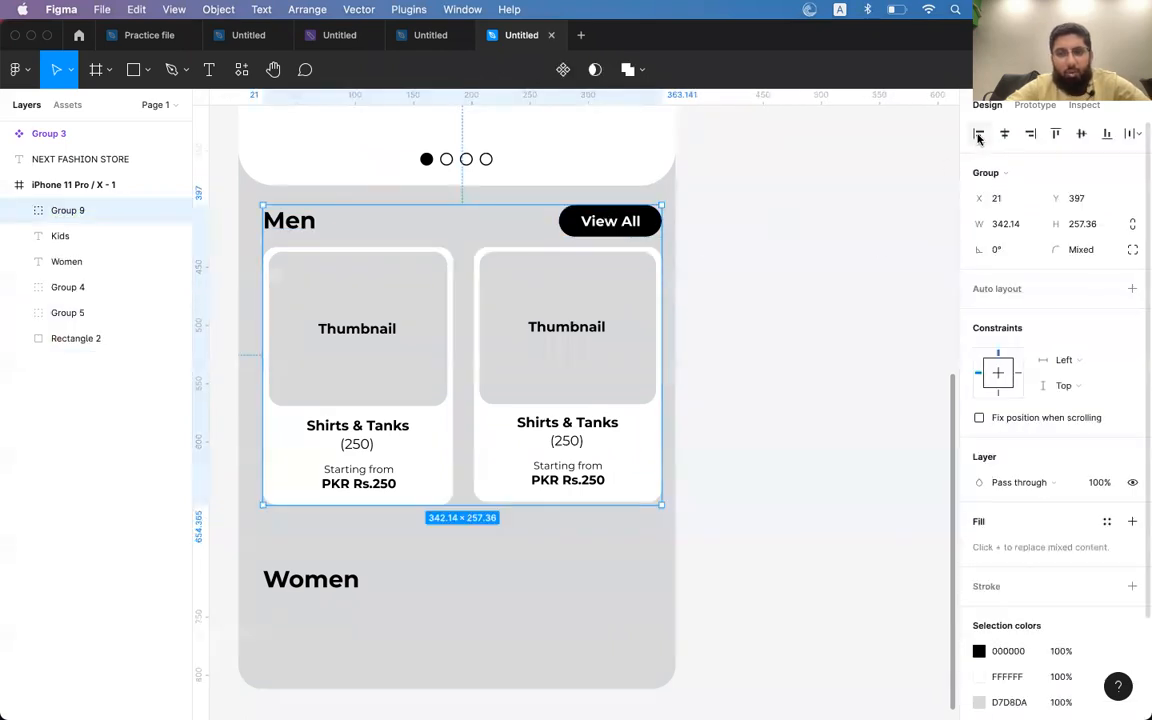
left_click(1004, 136)
left_click(810, 336)
- Delete the old Women heading and place a duplicate of the Men section group directly below it at Y 673
left_click(543, 359)
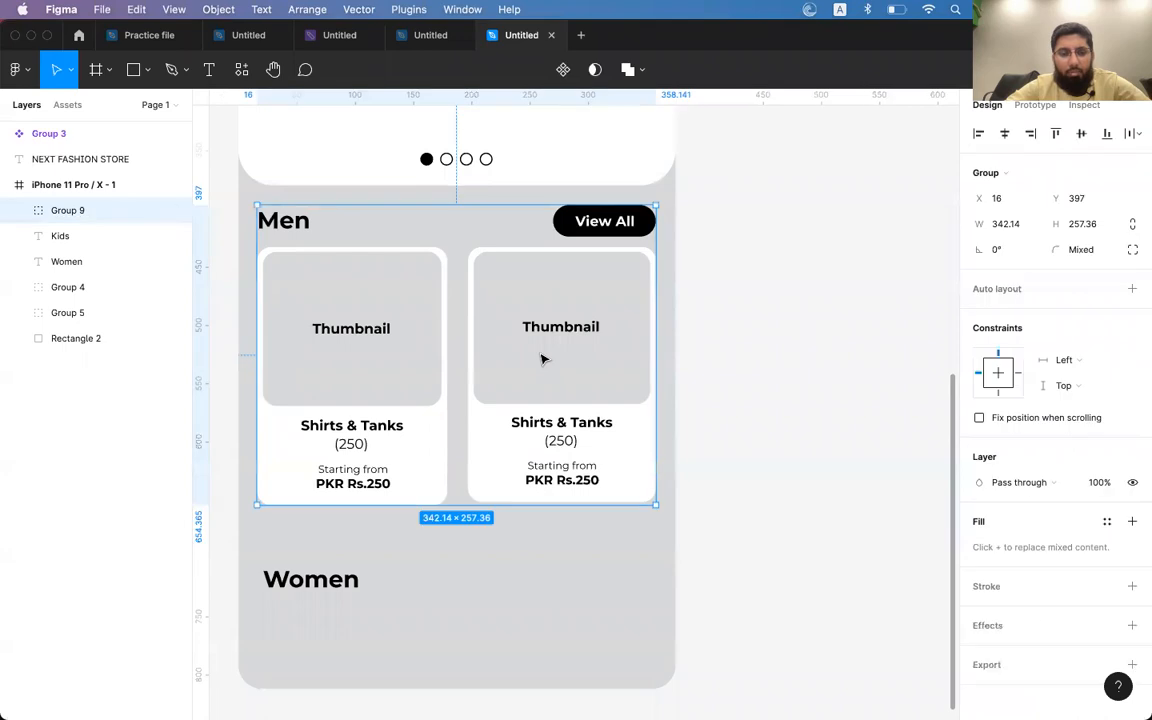
scroll(543, 359, "down", 3)
left_click(329, 478)
key("Delete")
left_click(383, 209)
left_click_drag(383, 209, 388, 504)
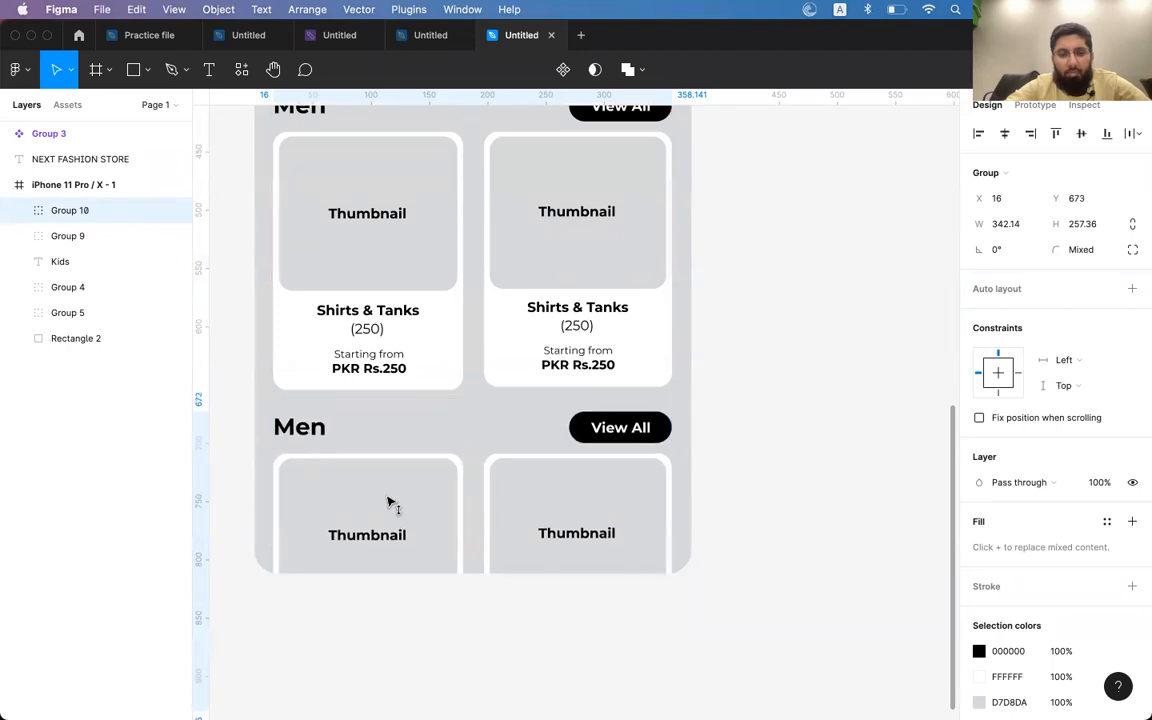
- Change the duplicated section's heading text to "Women"
double_click(300, 427)
double_click(300, 427)
type("Women")
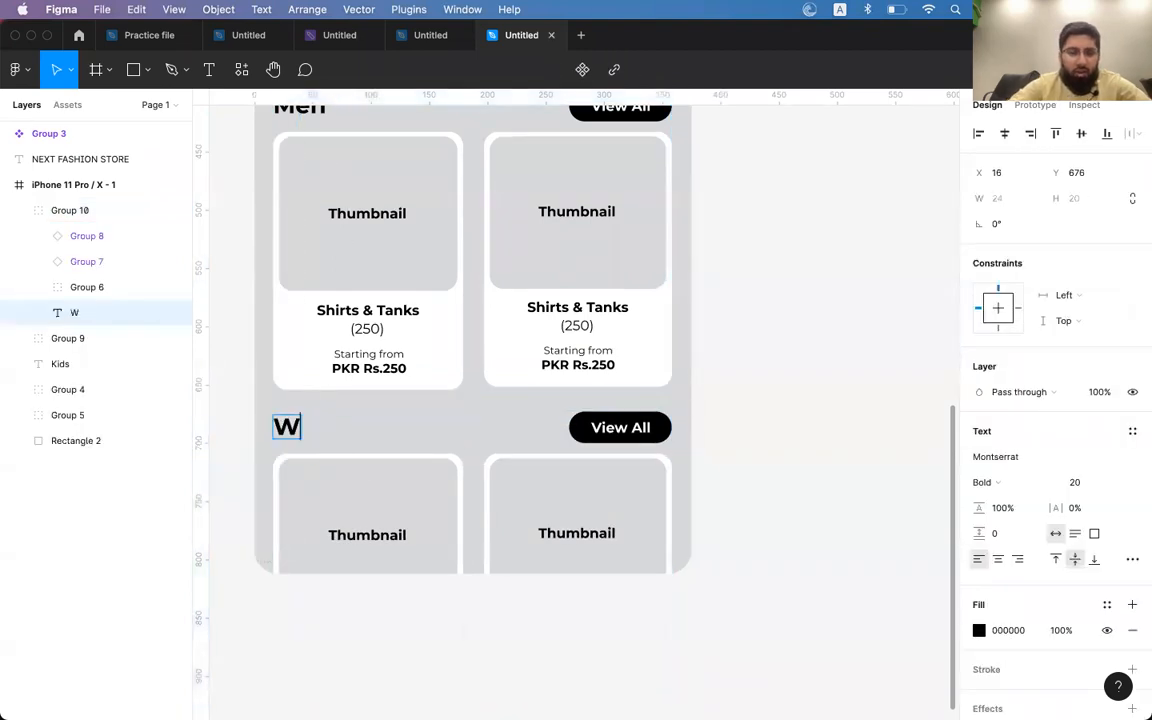
key("Escape")
left_click(789, 260)
- Examine the whole phone screen, from the featured image down to the Men and Women sections
scroll(789, 260, "up", 3)
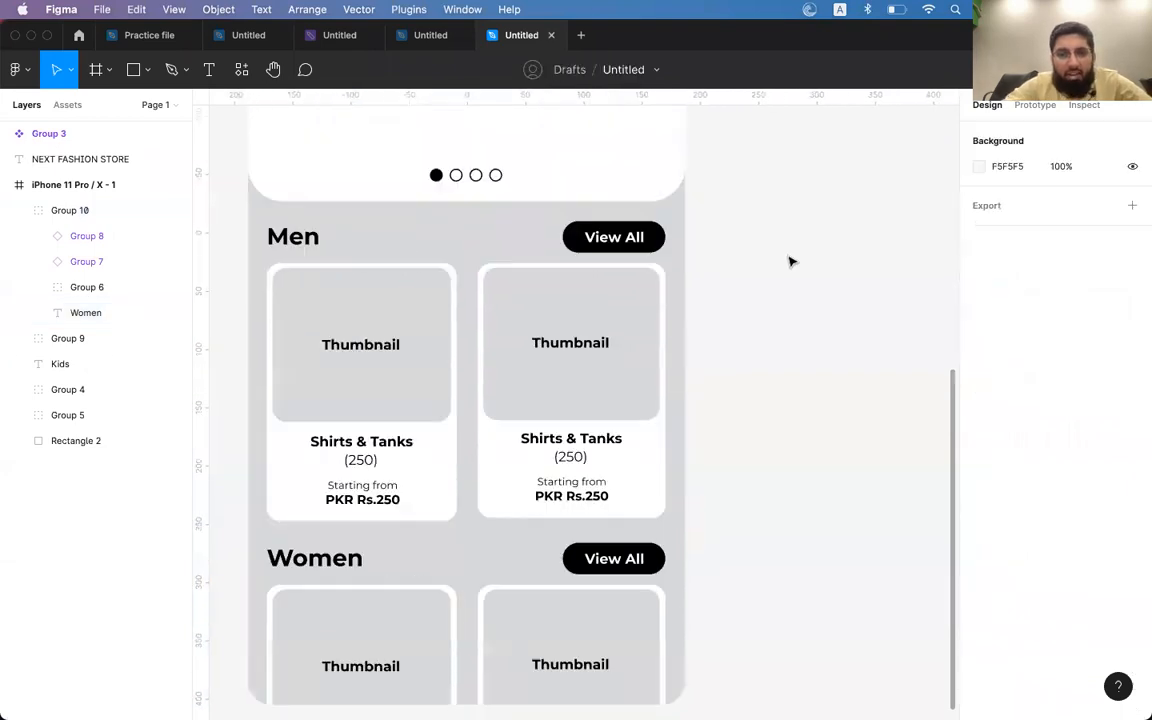
scroll(789, 260, "right", 3)
scroll(789, 260, "down", 1)
left_click(475, 318)
scroll(475, 318, "left", 5)
scroll(475, 318, "down", 1)
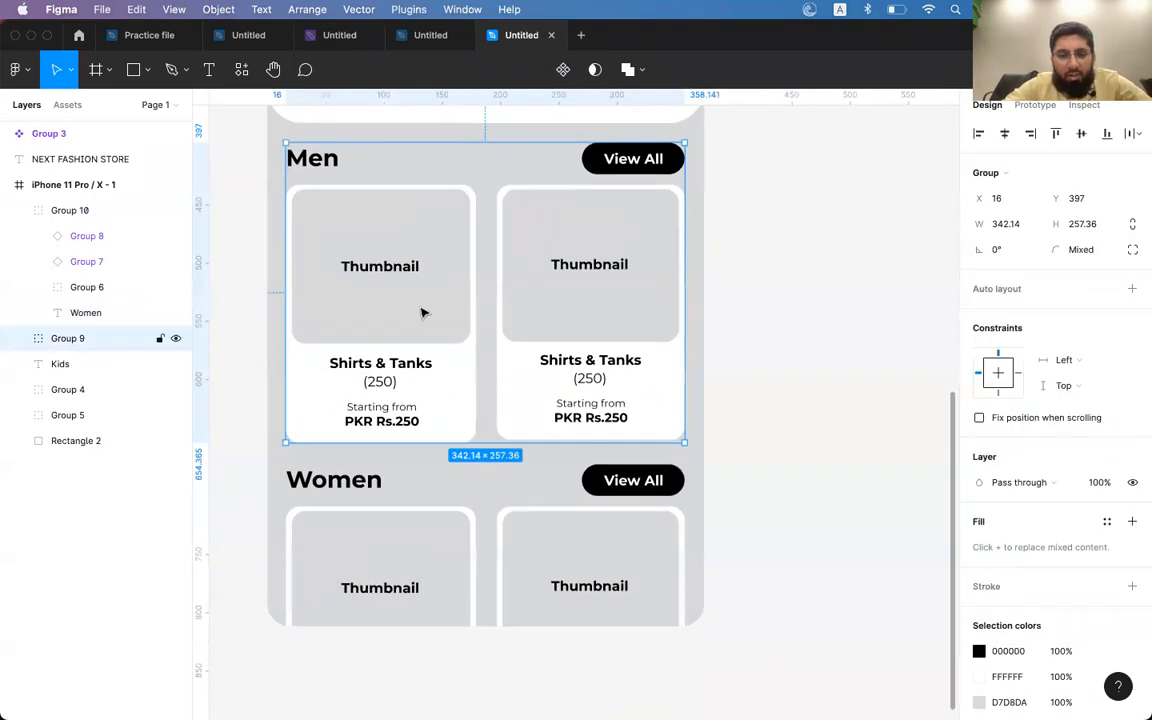
scroll(420, 311, "down", 5)
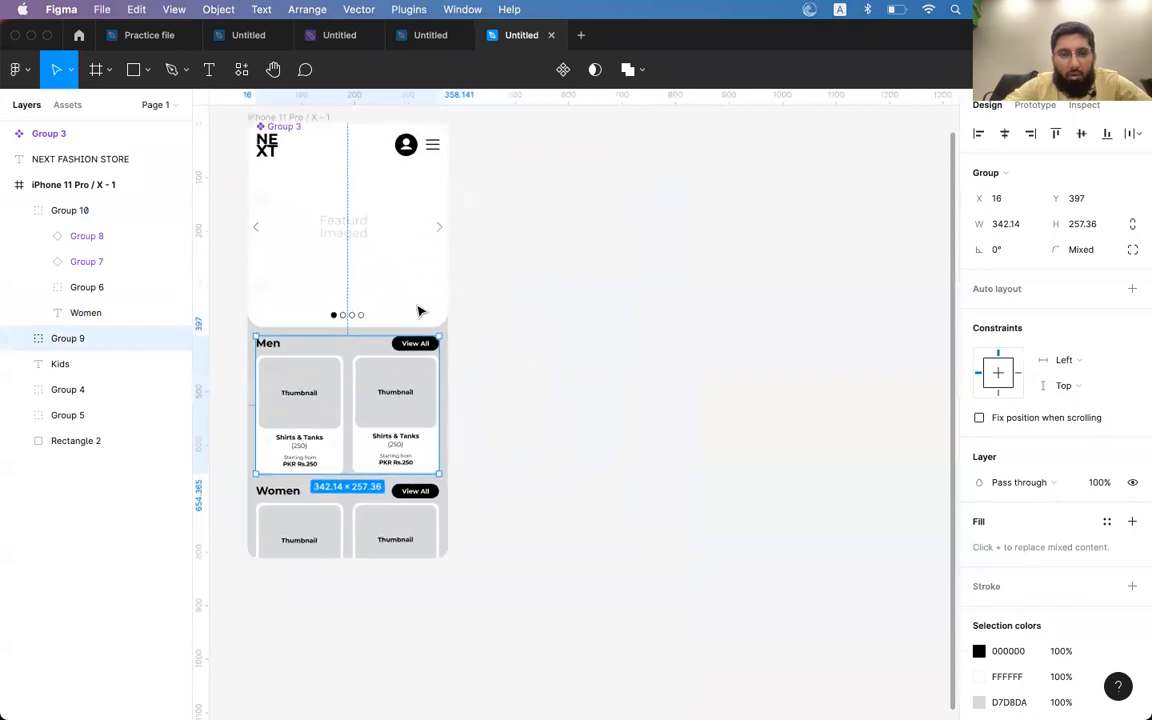
scroll(420, 311, "up", 3)
scroll(420, 313, "down", 2)
scroll(420, 316, "up", 2)
scroll(418, 317, "up", 3)
scroll(418, 317, "right", 1)
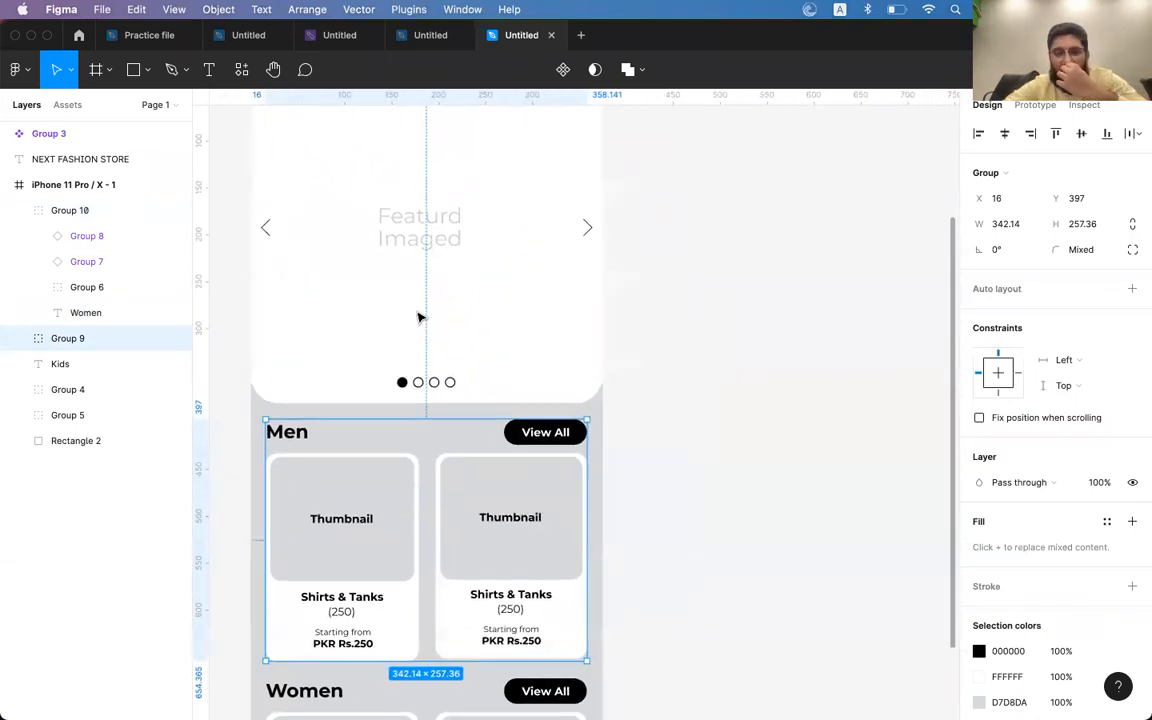
scroll(418, 317, "up", 3)
scroll(418, 317, "left", 1)
scroll(418, 317, "down", 10)
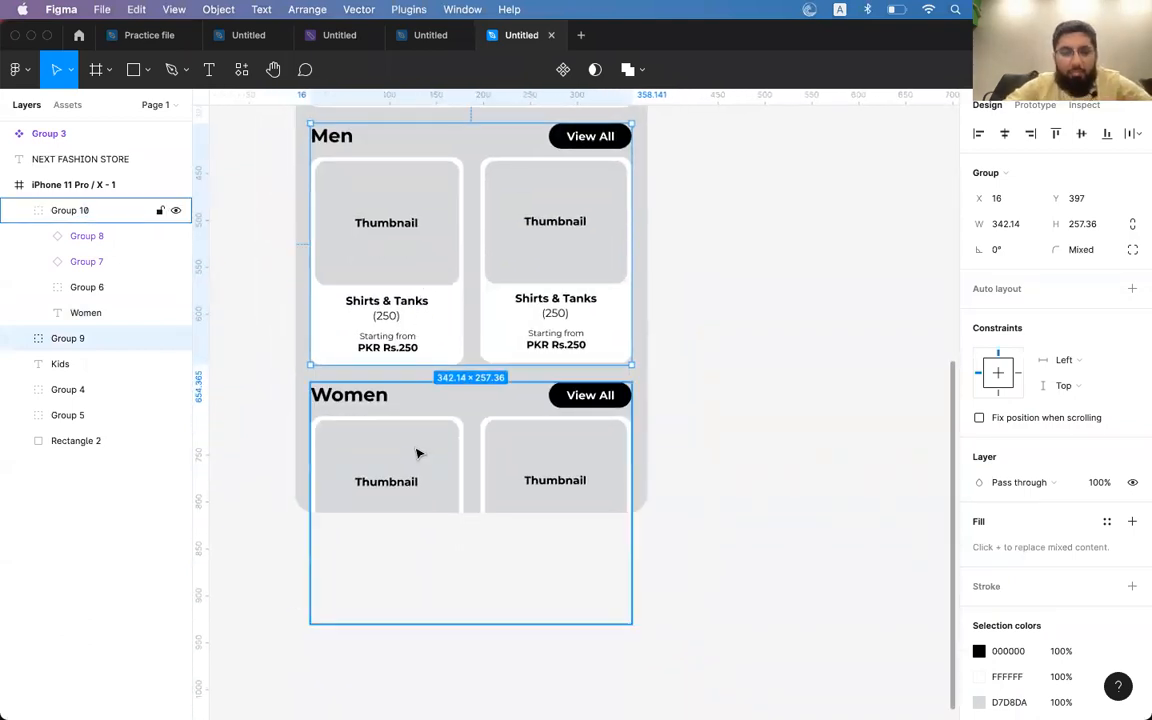
left_click(720, 296)
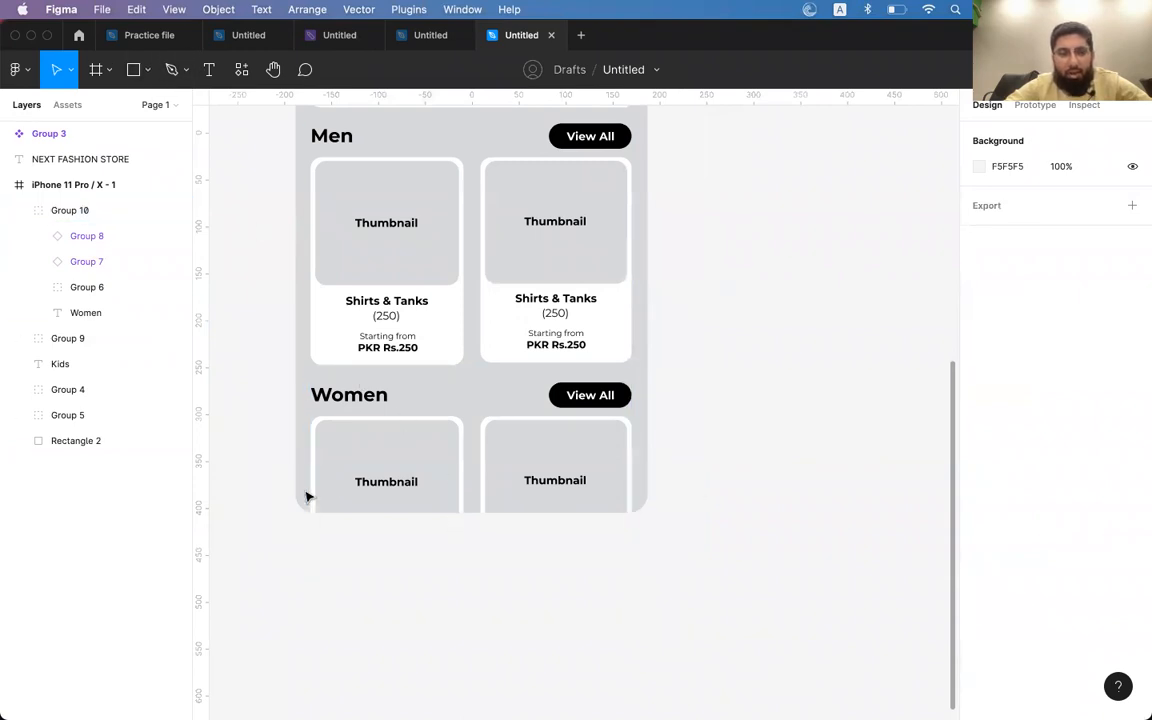
- Draw a rectangle about 341 × 51 over the Women cards near the bottom of the phone frame and fill it black (000000)
left_click(135, 72)
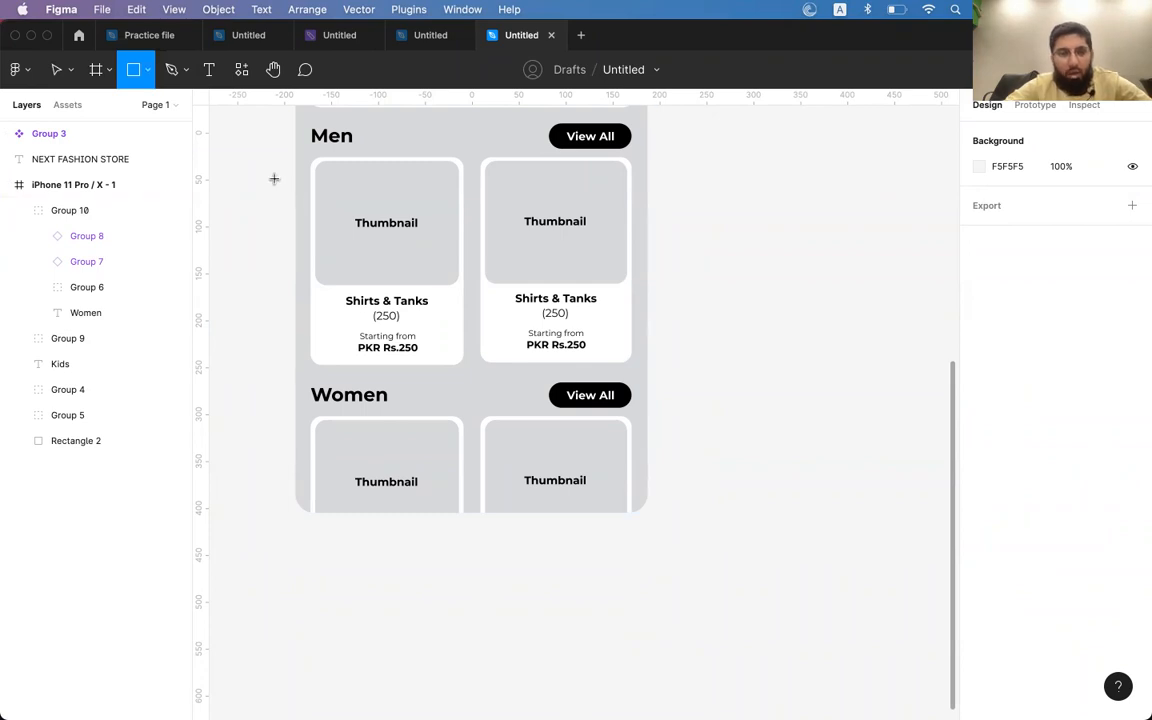
left_click(140, 69)
left_click(137, 69)
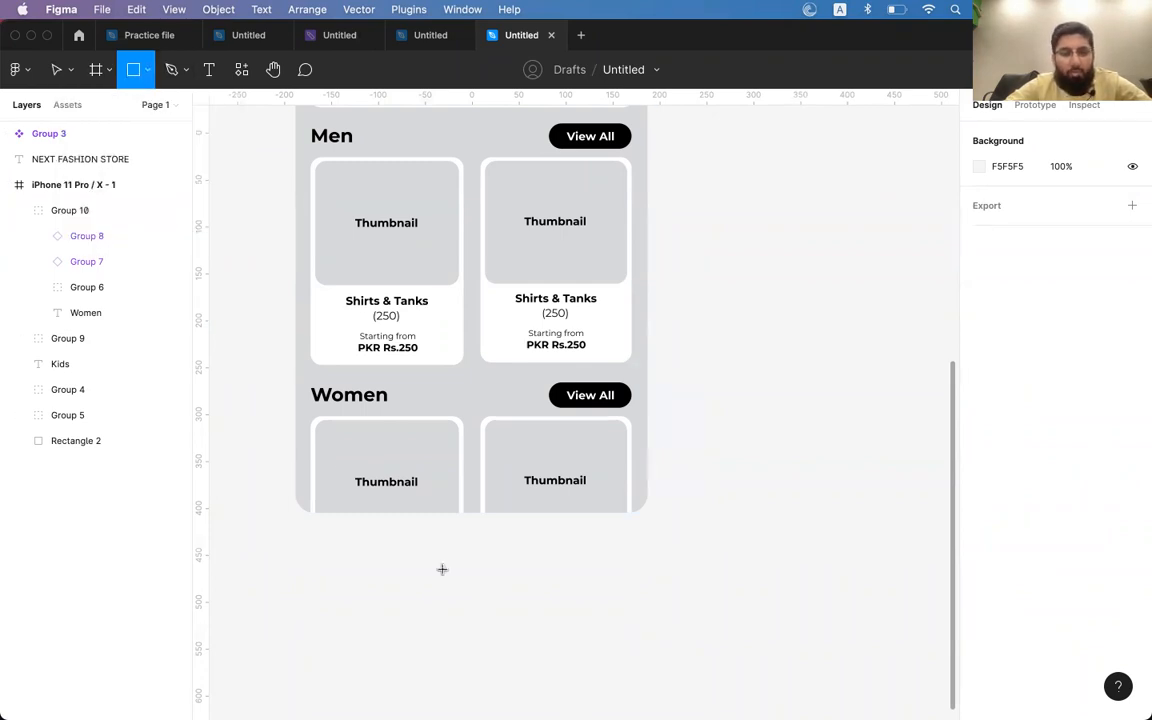
mouse_move(311, 451)
left_mouse_down()
mouse_move(573, 517)
mouse_move(650, 496)
mouse_move(631, 497)
left_mouse_up()
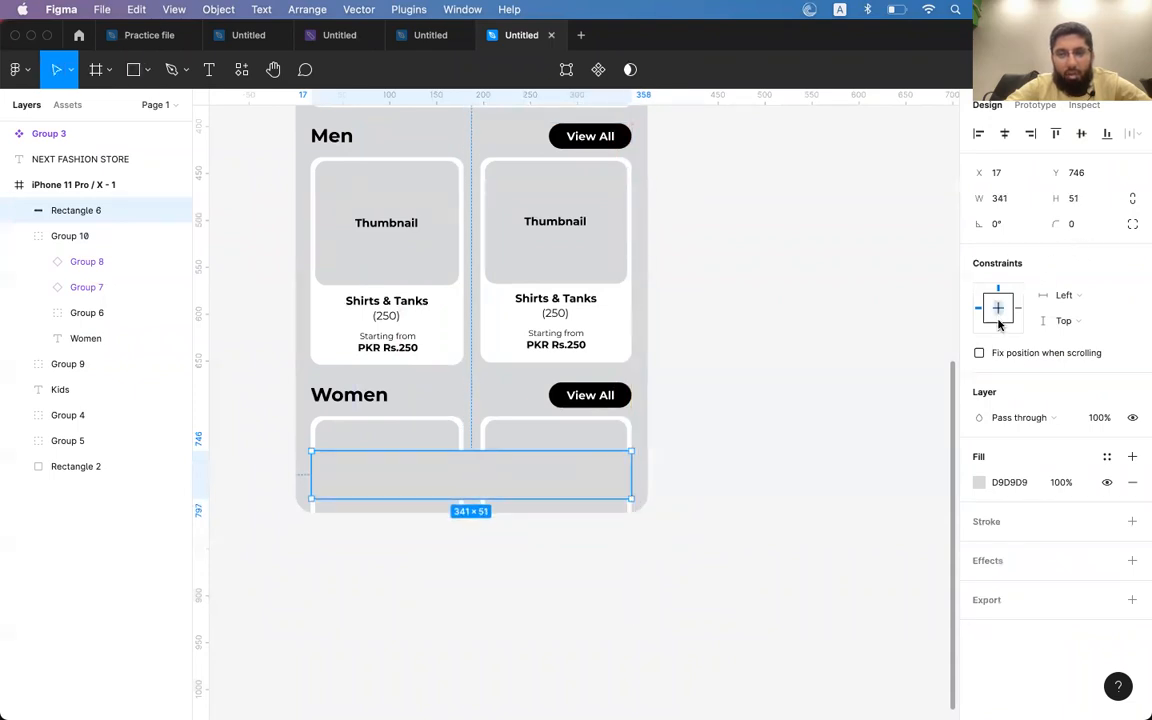
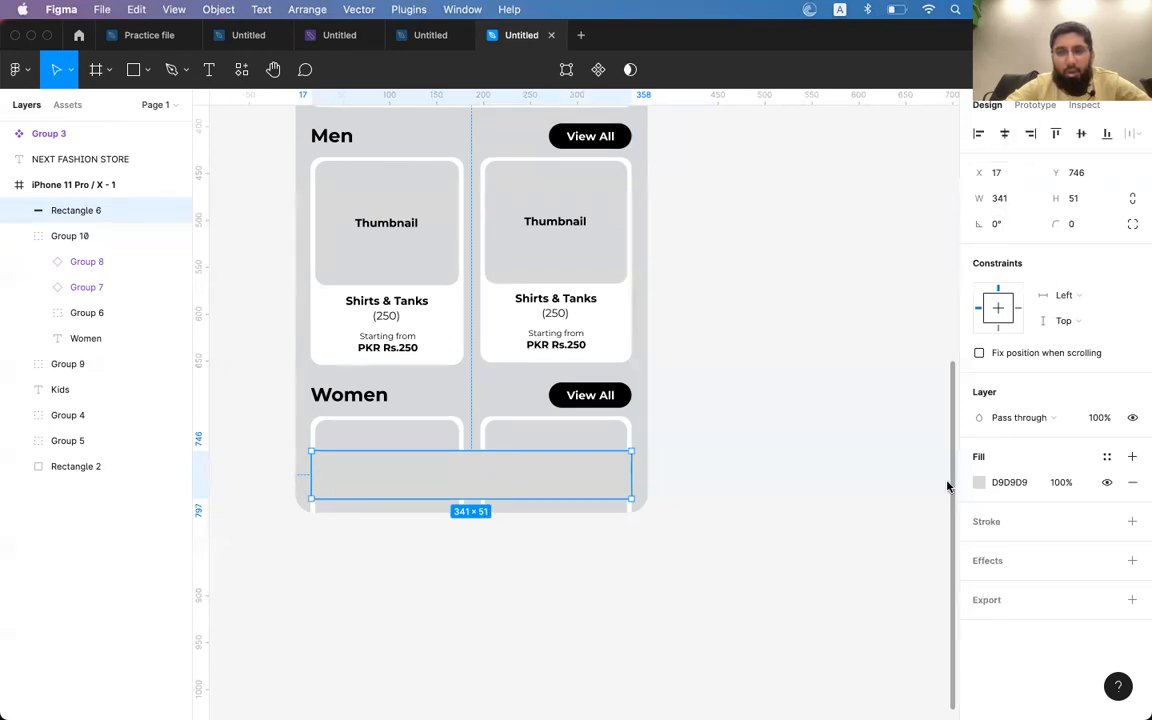
left_click(979, 484)
left_click_drag(874, 437, 745, 535)
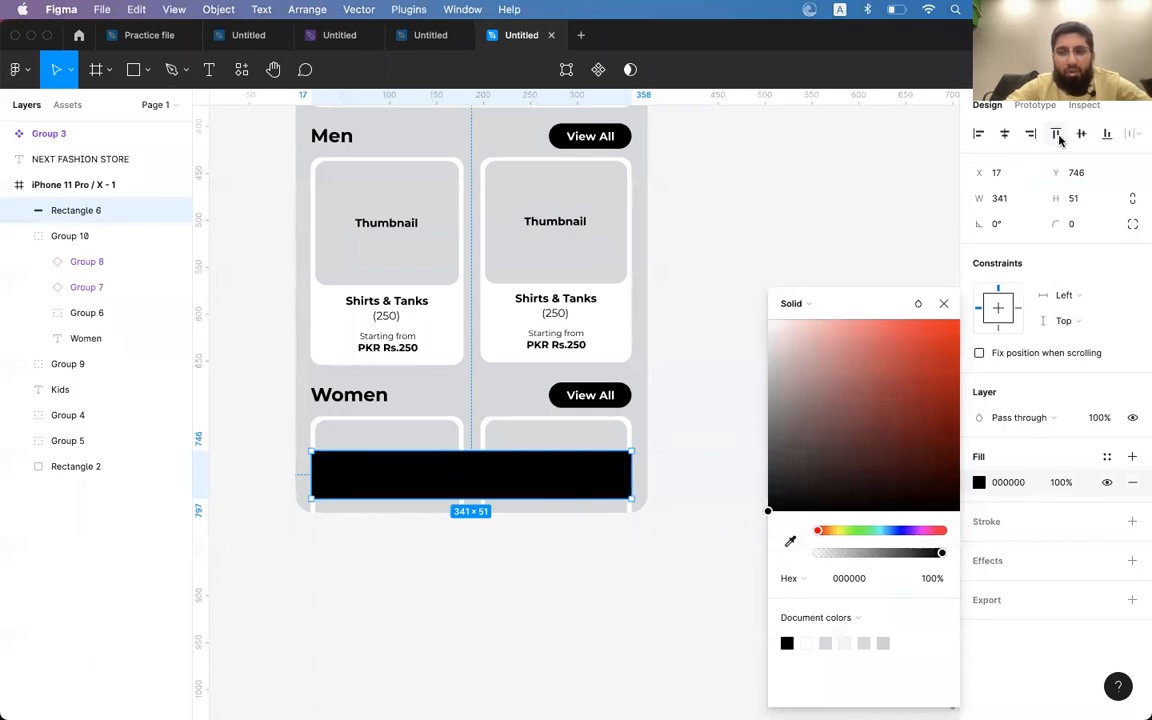
- Align the black rectangle to the frame's bottom and left edges and stretch it to 375 × 64 as a full-width bar
left_click(1106, 136)
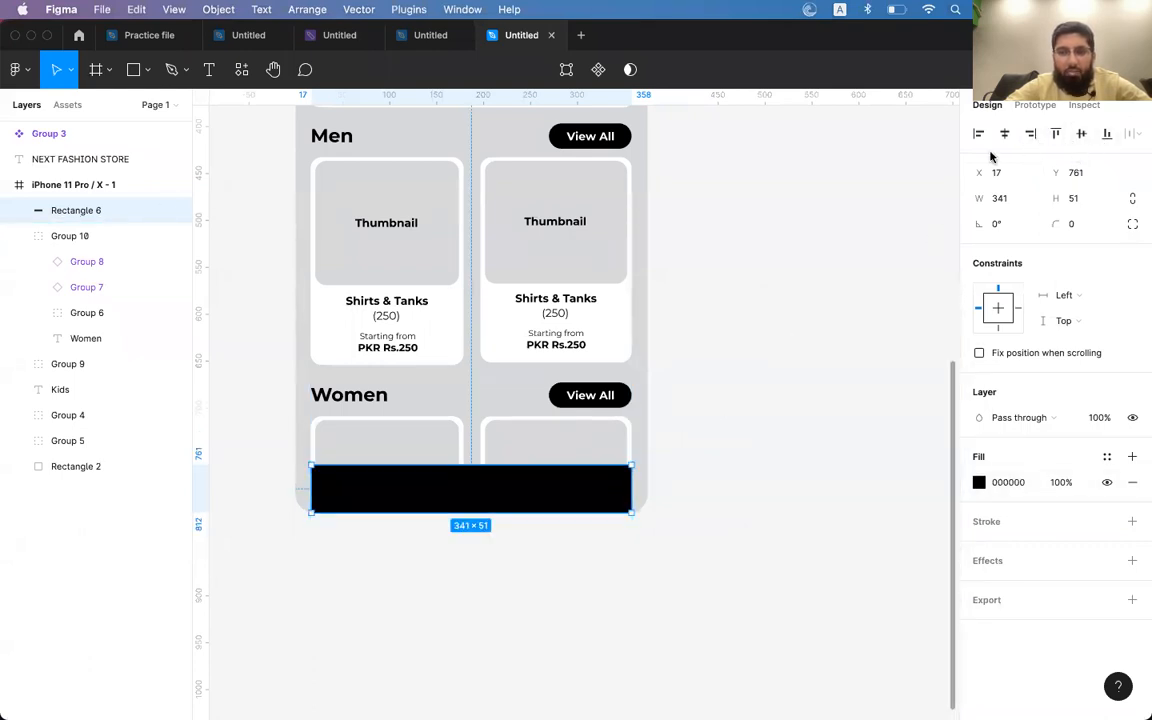
left_click(979, 133)
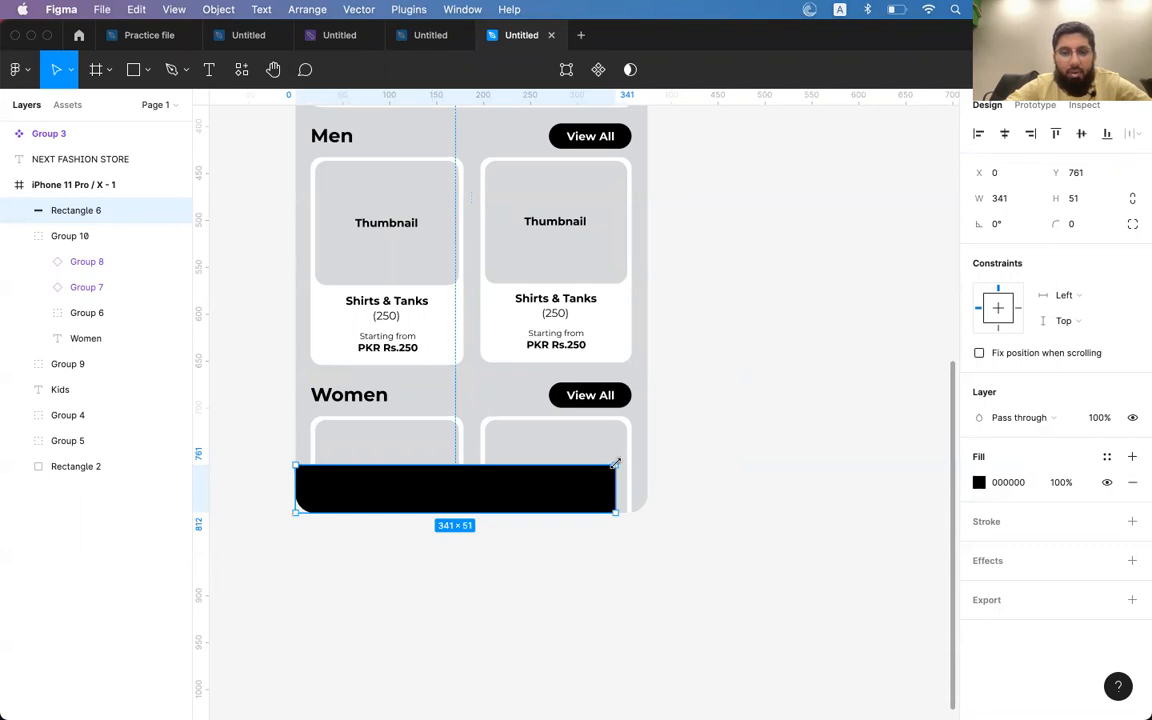
left_click_drag(615, 464, 648, 452)
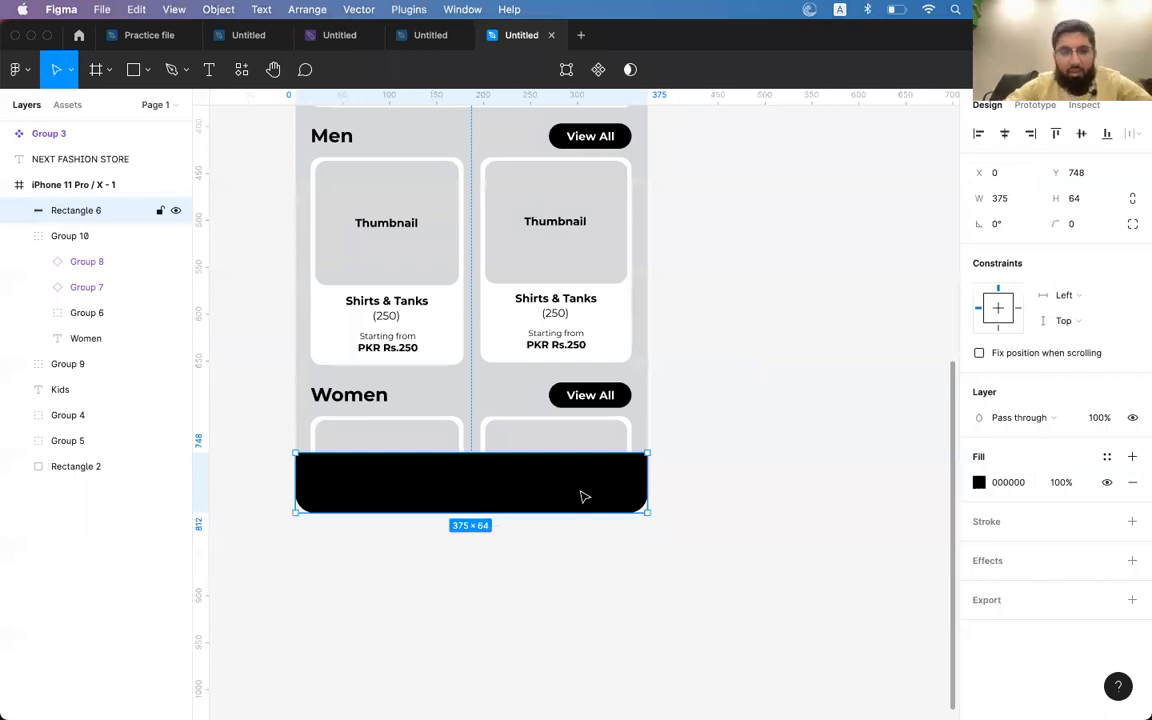
- Try adding a "Home" text label to the black bar, recolor it by sampling a canvas color, and delete it
key("t")
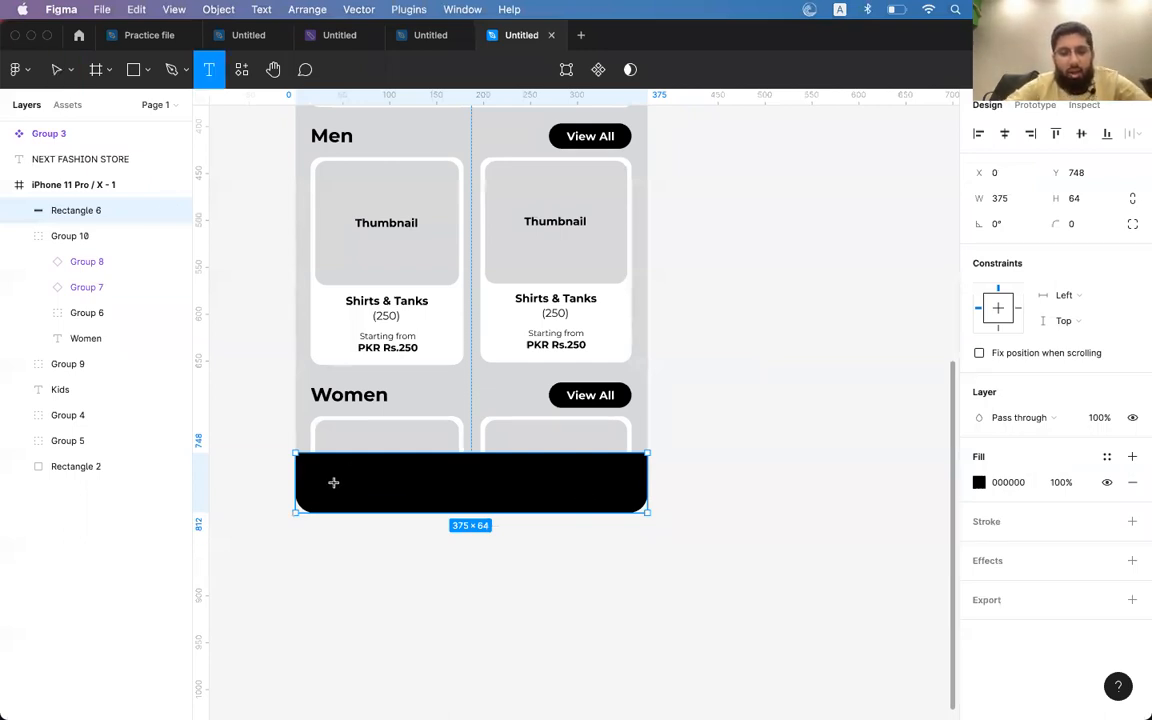
left_click(688, 410)
type("Home")
key("Escape")
left_click_drag(697, 413, 325, 482)
key("i")
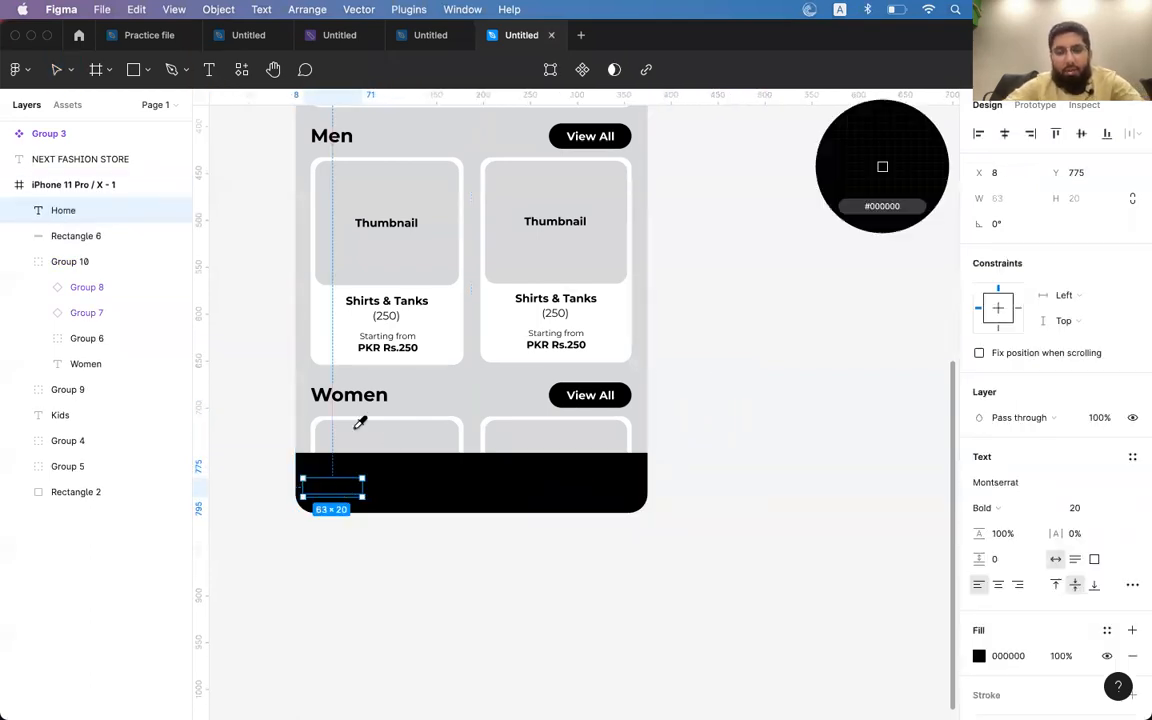
left_click(507, 332)
key("Delete")
- Switch to the IcoFont site in Chrome, search for "home" and copy the ui-home icon
key("super+Tab")
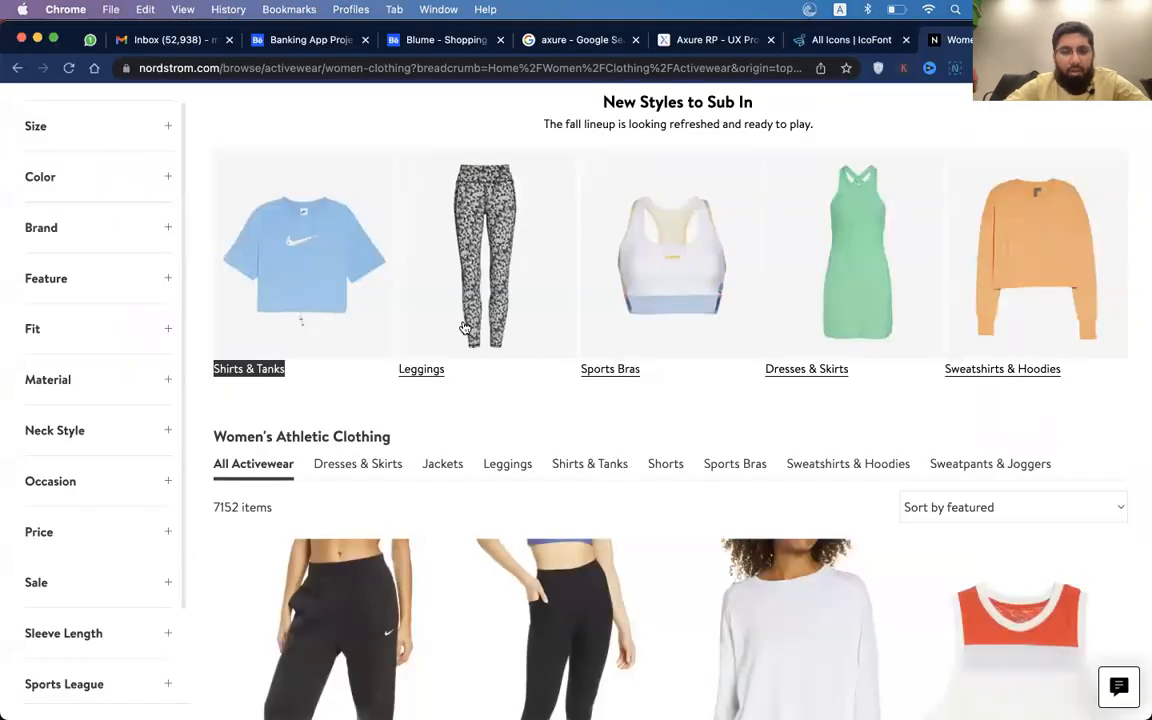
left_click(810, 39)
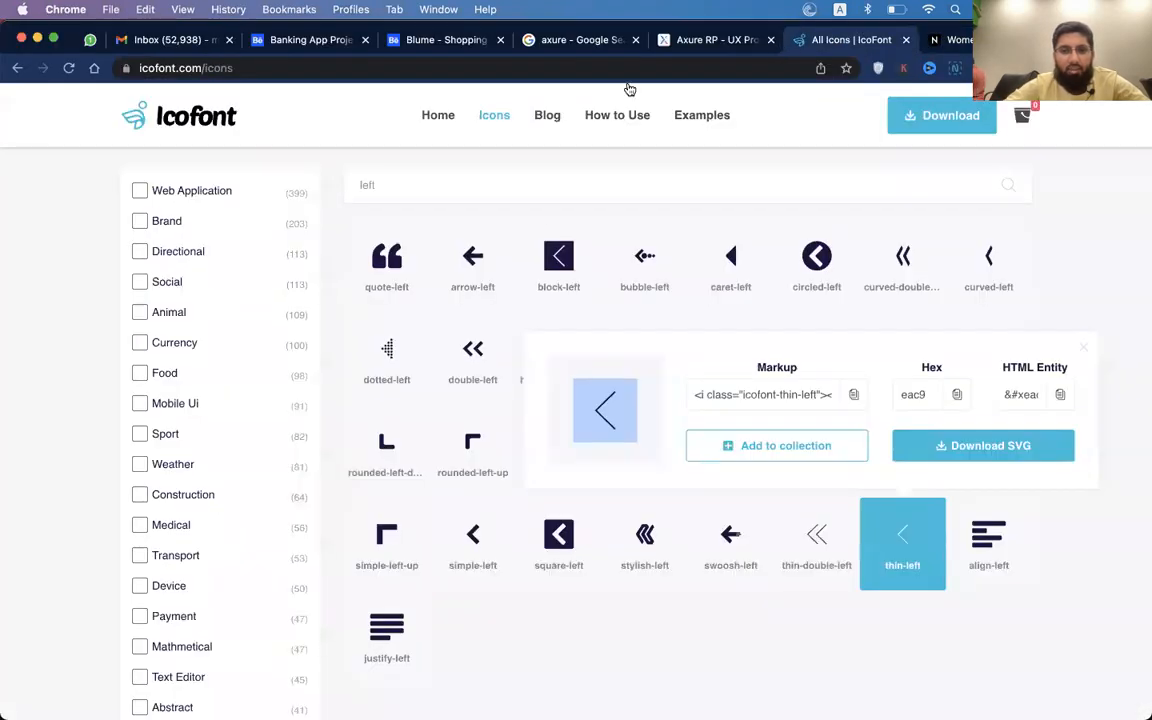
triple_click(485, 192)
type("home")
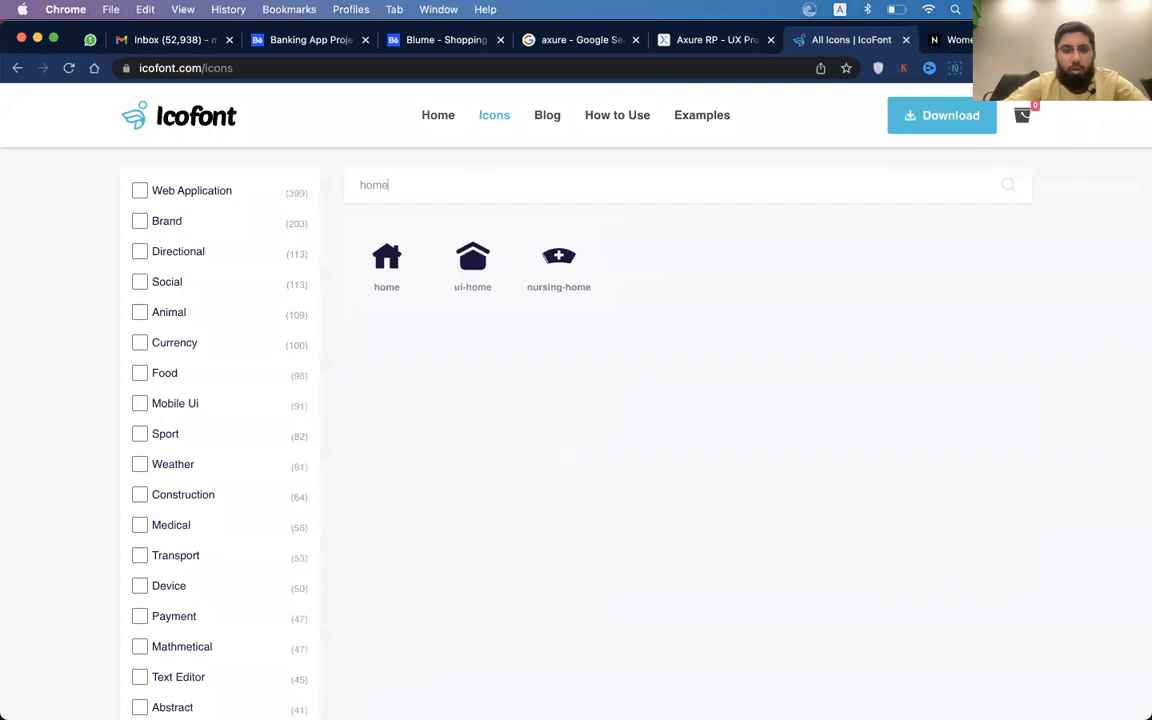
left_click(360, 297)
left_click(456, 272)
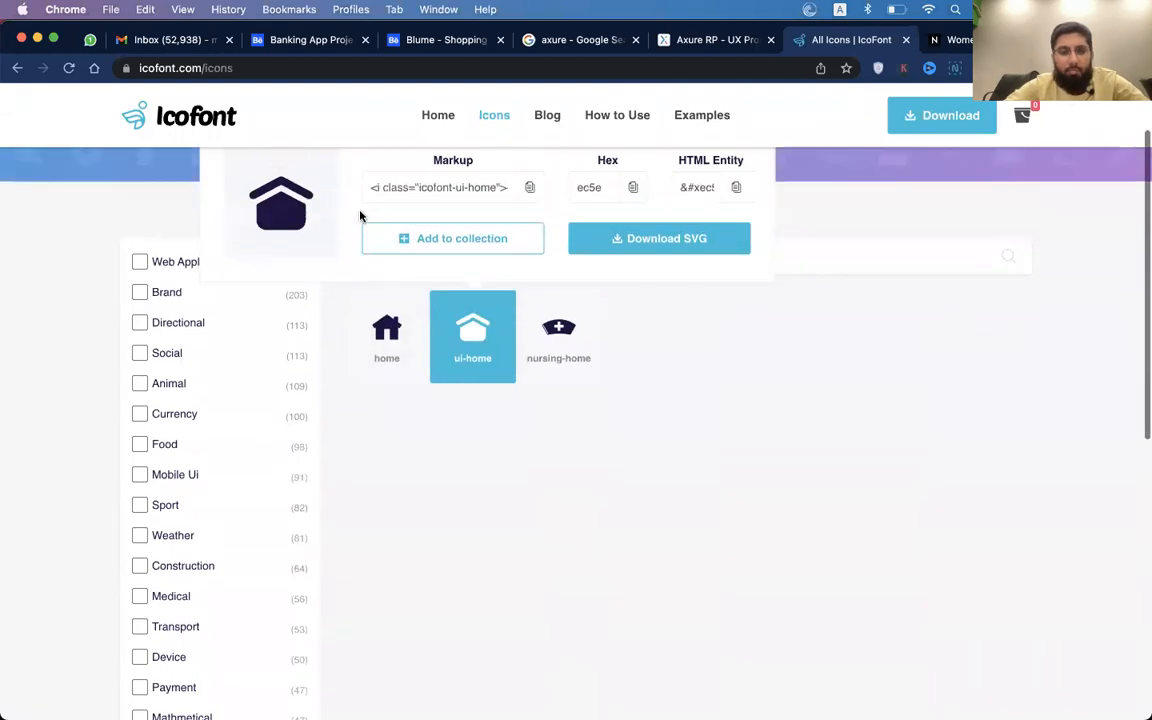
- Switch back to Figma, paste the home icon as white text on the black bar and set its font to IcoFont
key("super+Tab")
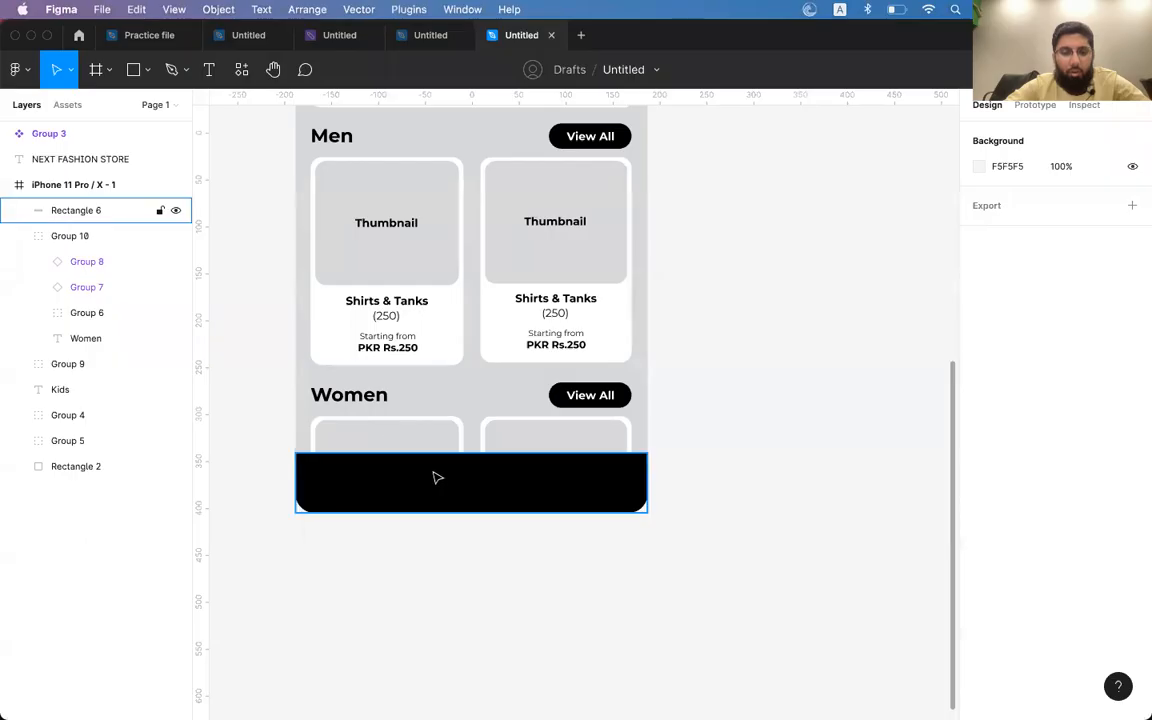
key("t")
left_click(337, 478)
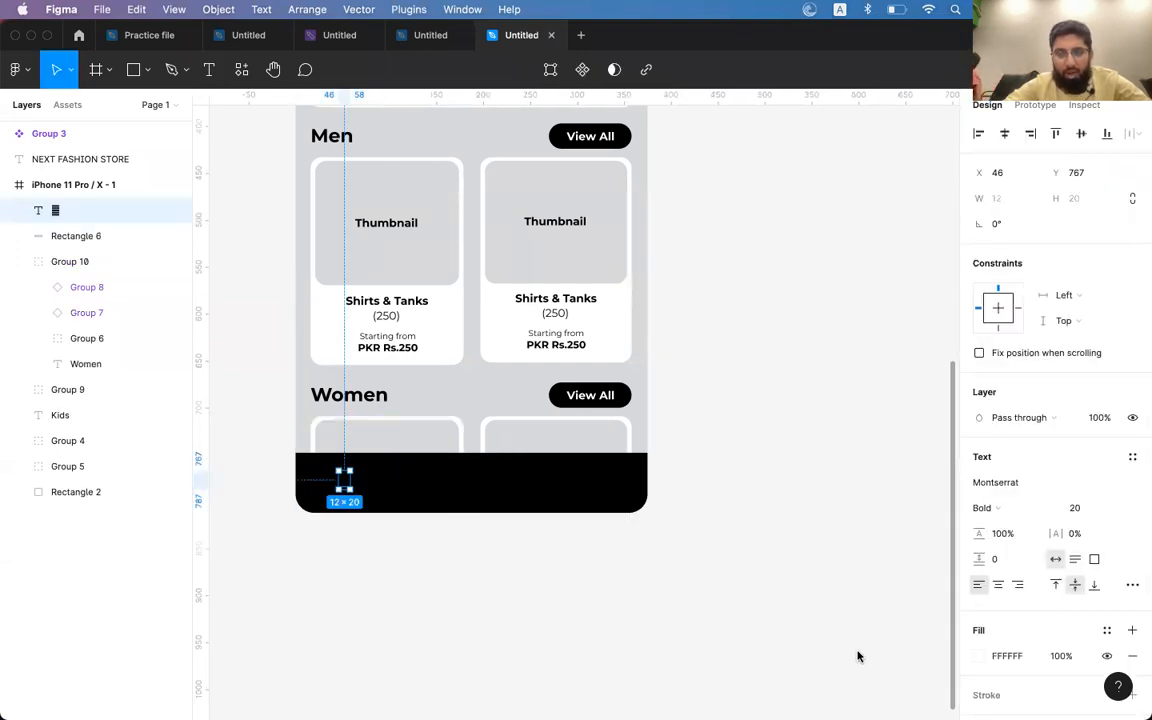
left_click(1003, 484)
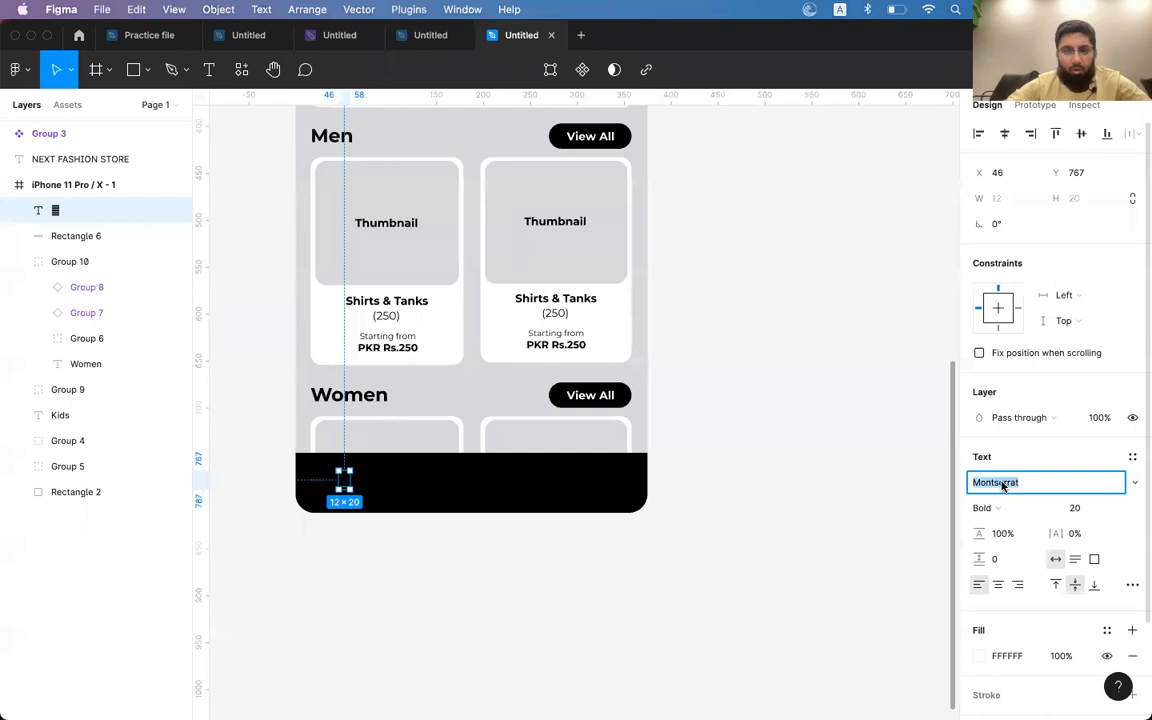
type("icon")
key("Return")
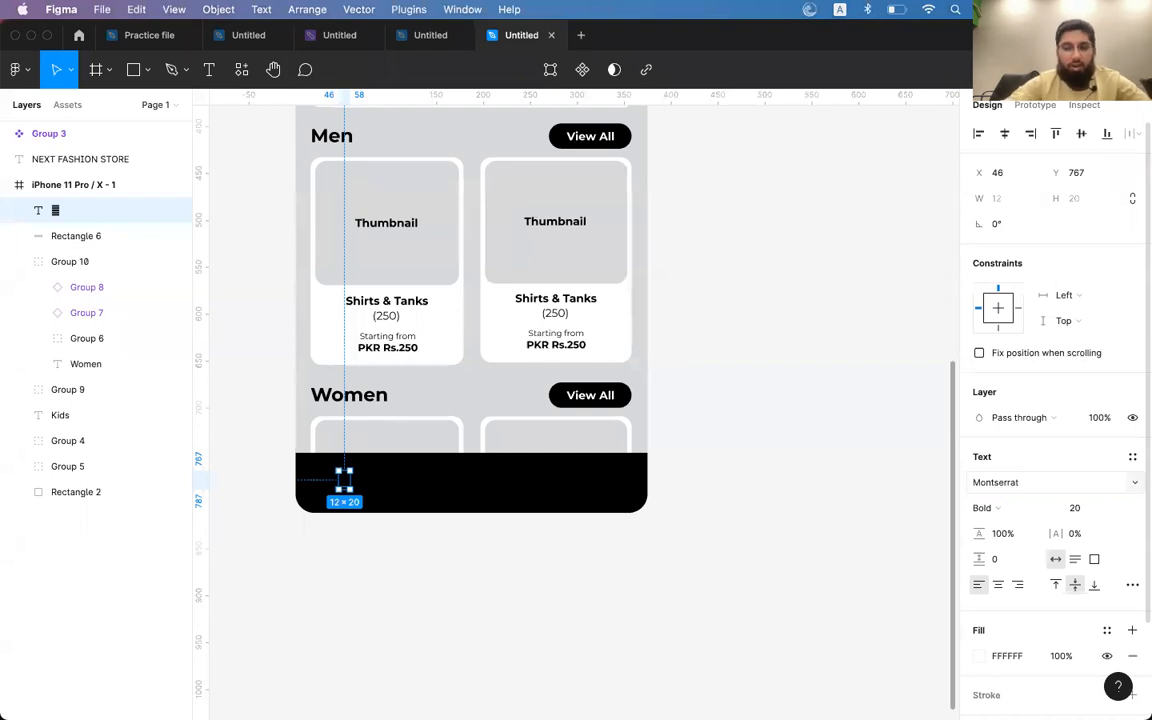
left_click(1004, 487)
type("icof")
key("Return")
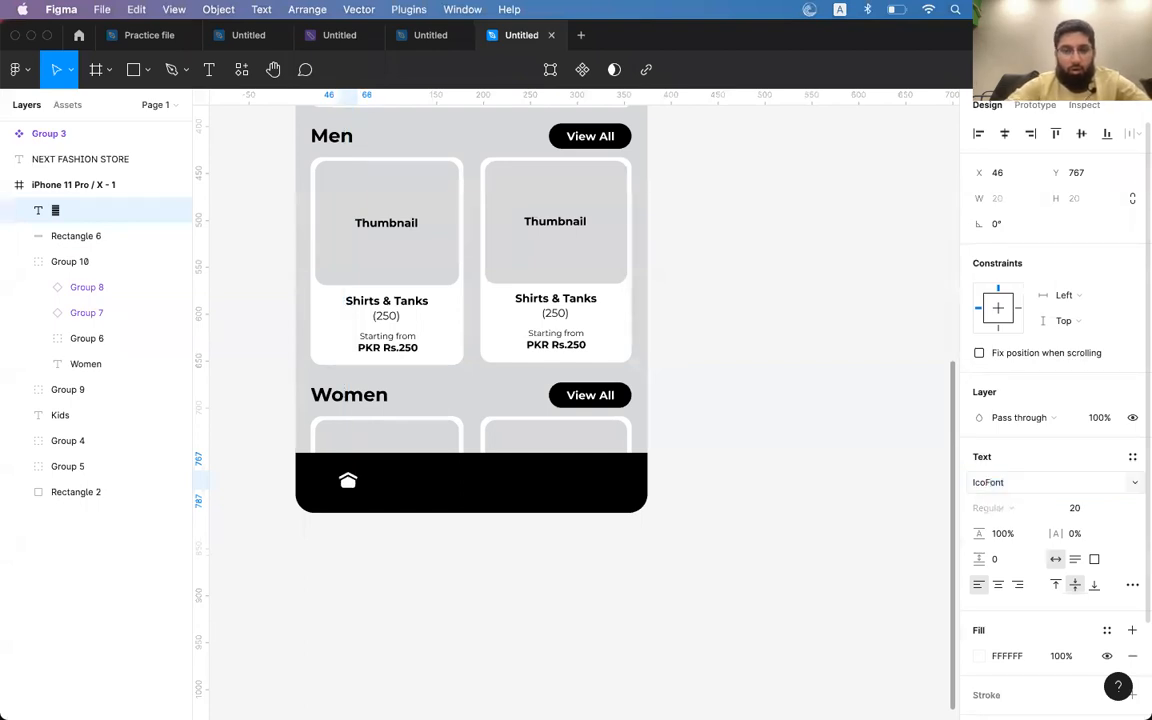
- Nudge the home icon left to X 36, then switch to IcoFont in Chrome, search for "box" and copy the box icon
key("shift+Left")
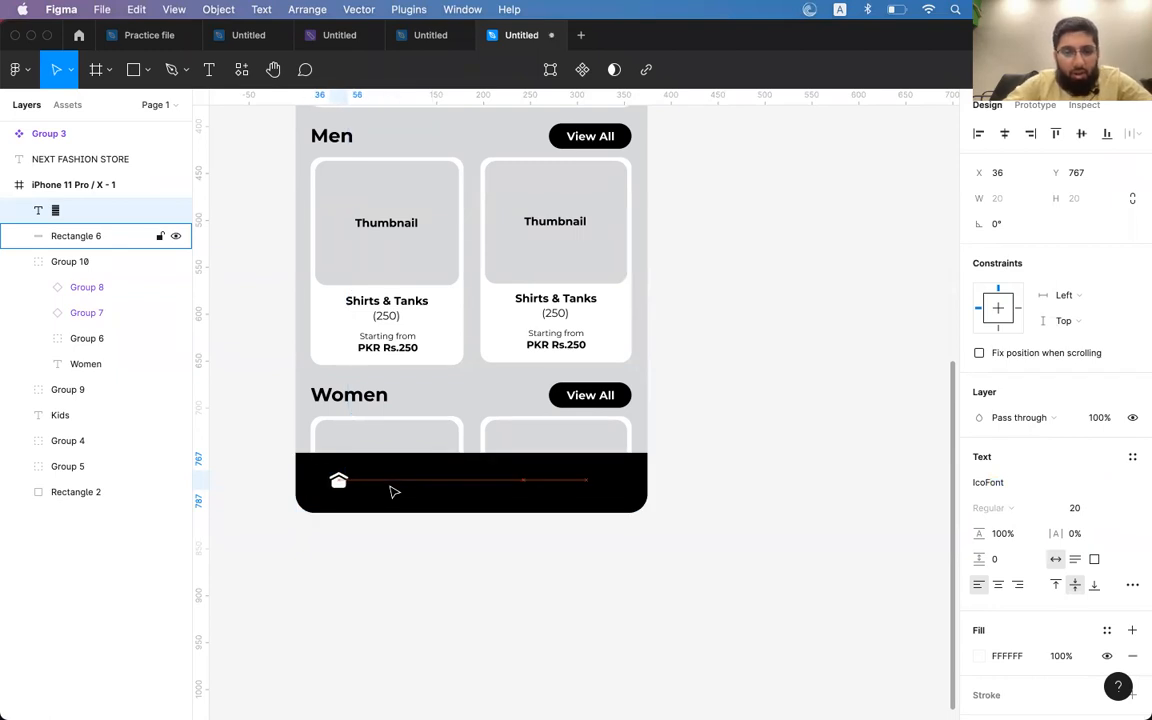
key("super+Tab")
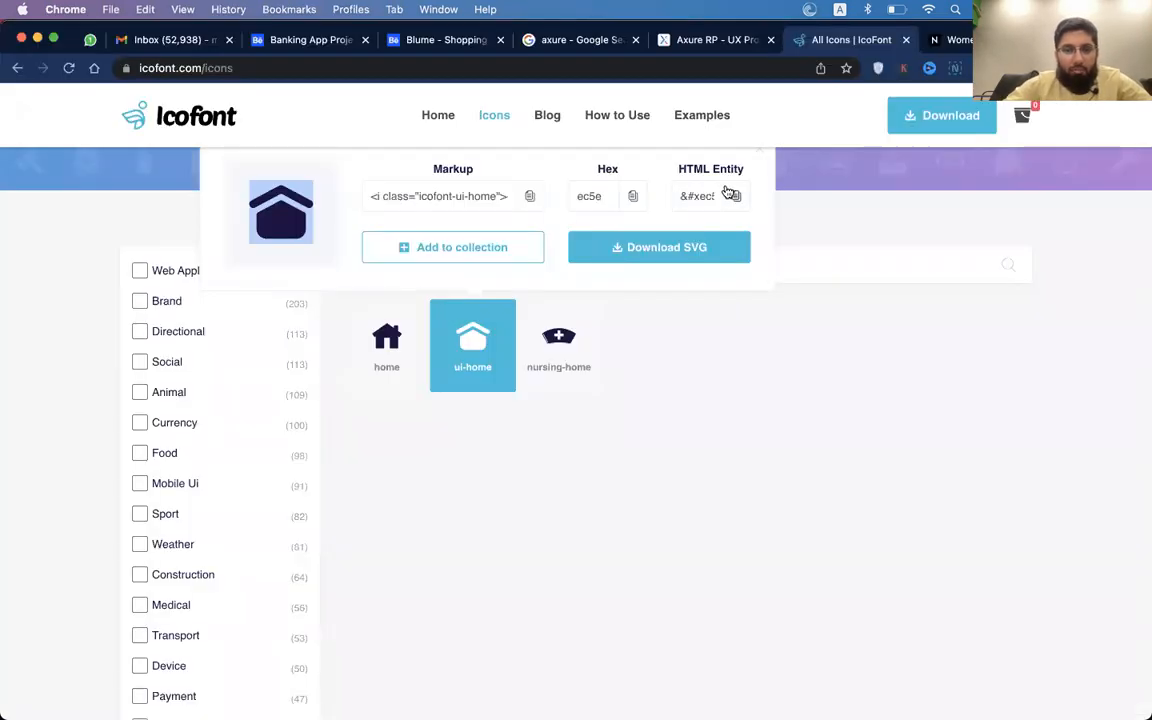
left_click(757, 154)
double_click(368, 274)
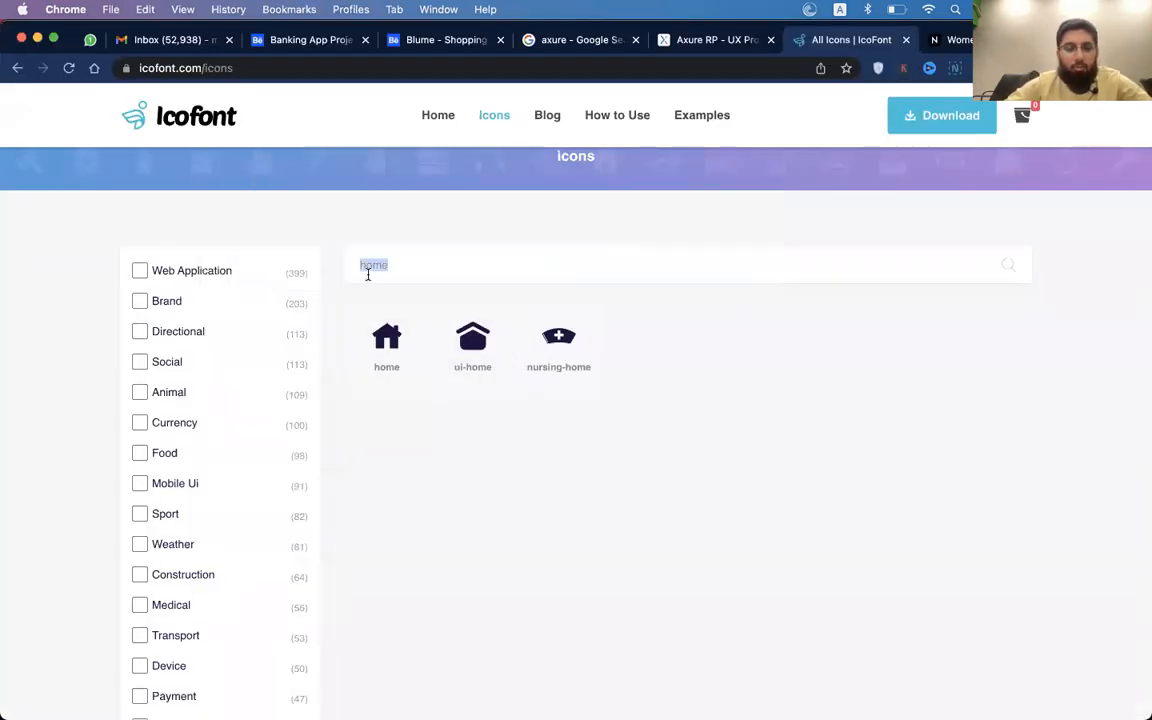
type("box")
left_click(377, 364)
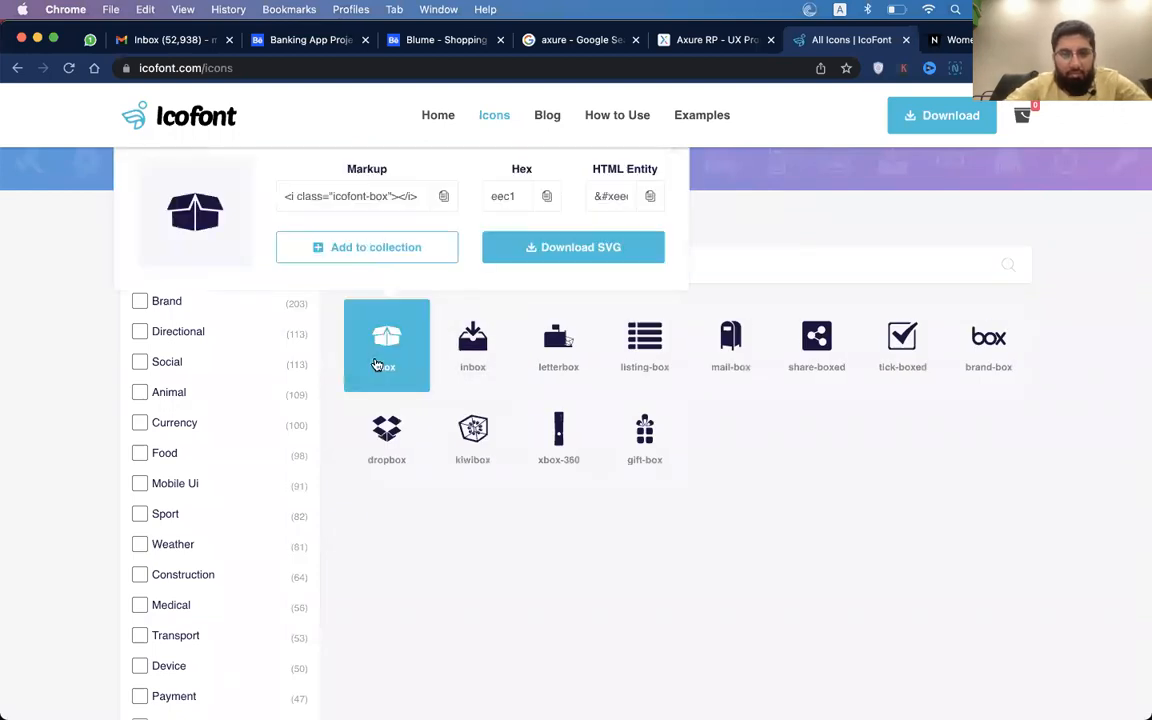
double_click(186, 217)
- Switch to Figma, duplicate the home icon to its right at X 97, replace it with the box icon and set its size to 26
key("super+Tab")
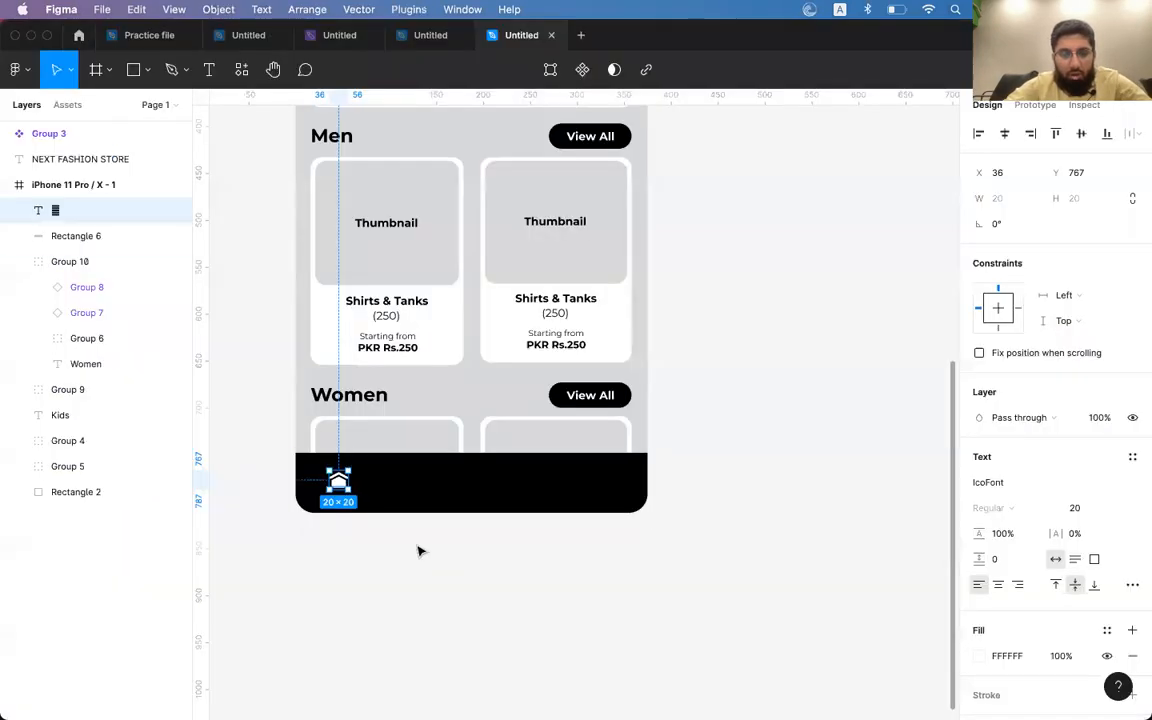
left_click_drag(338, 480, 396, 477)
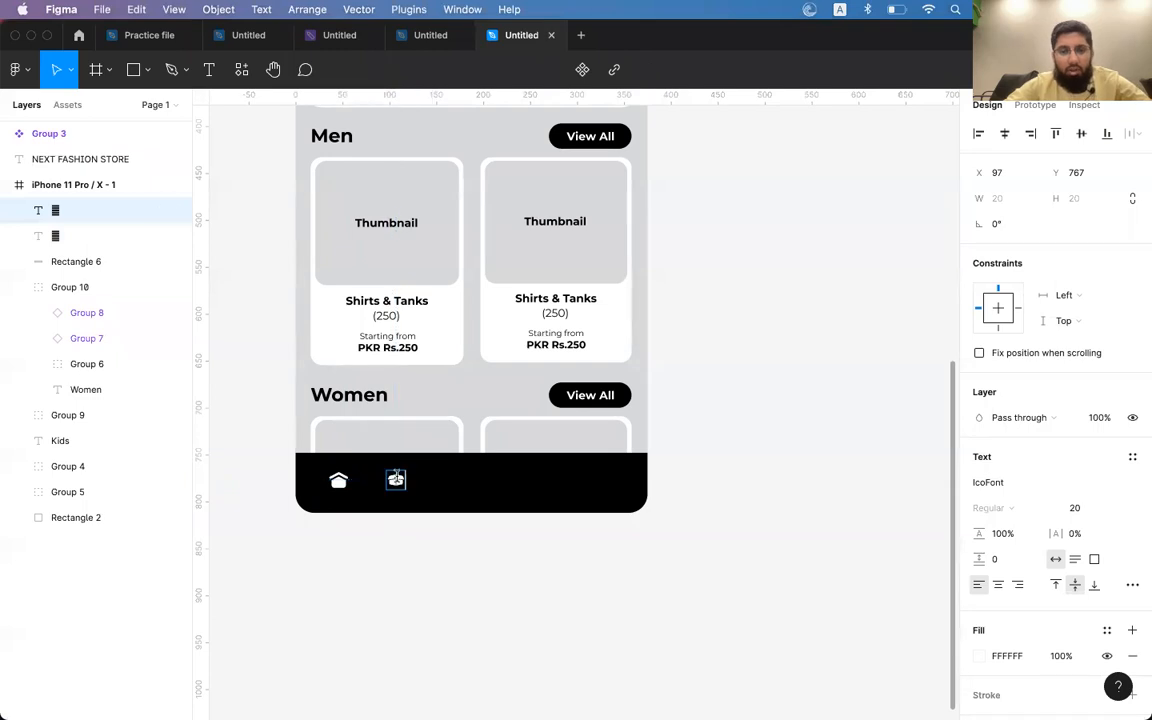
key("Escape")
key("super+shift+period")
key("super+shift+period")
key("super+shift+period")
key("super+shift+period")
key("super+shift+period")
key("super+shift+period")
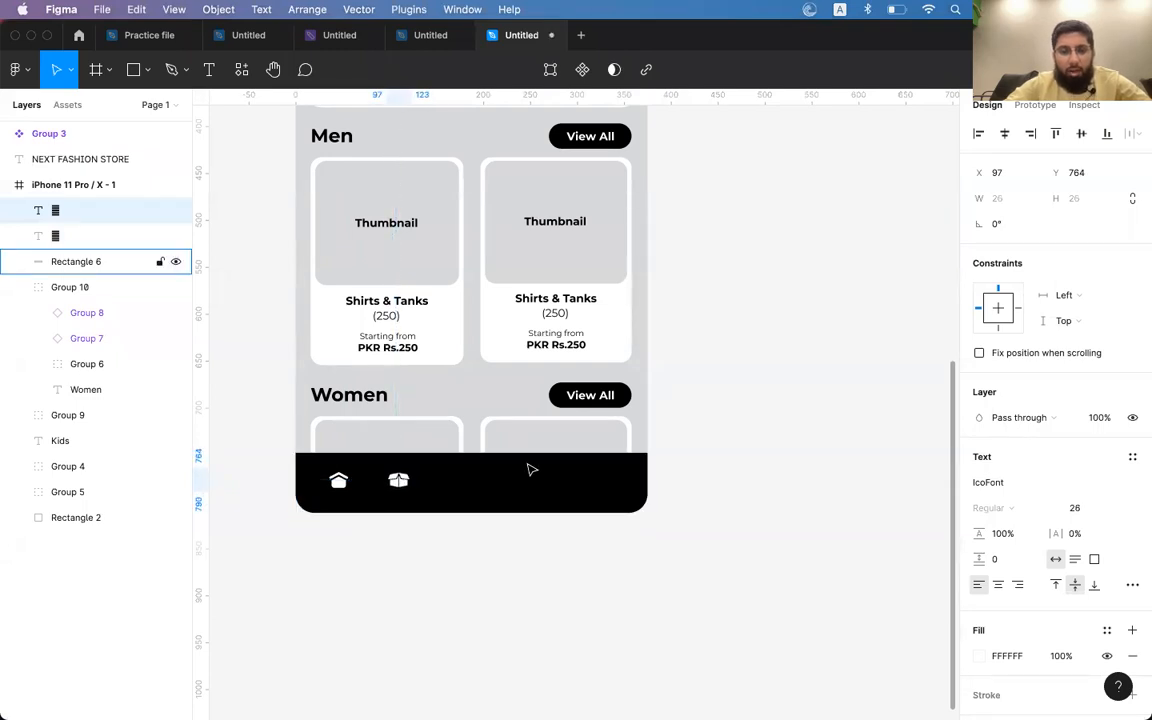
- Switch to the IcoFont site in Chrome, search for "cart" and copy the shopping-cart icon
key("super+Tab")
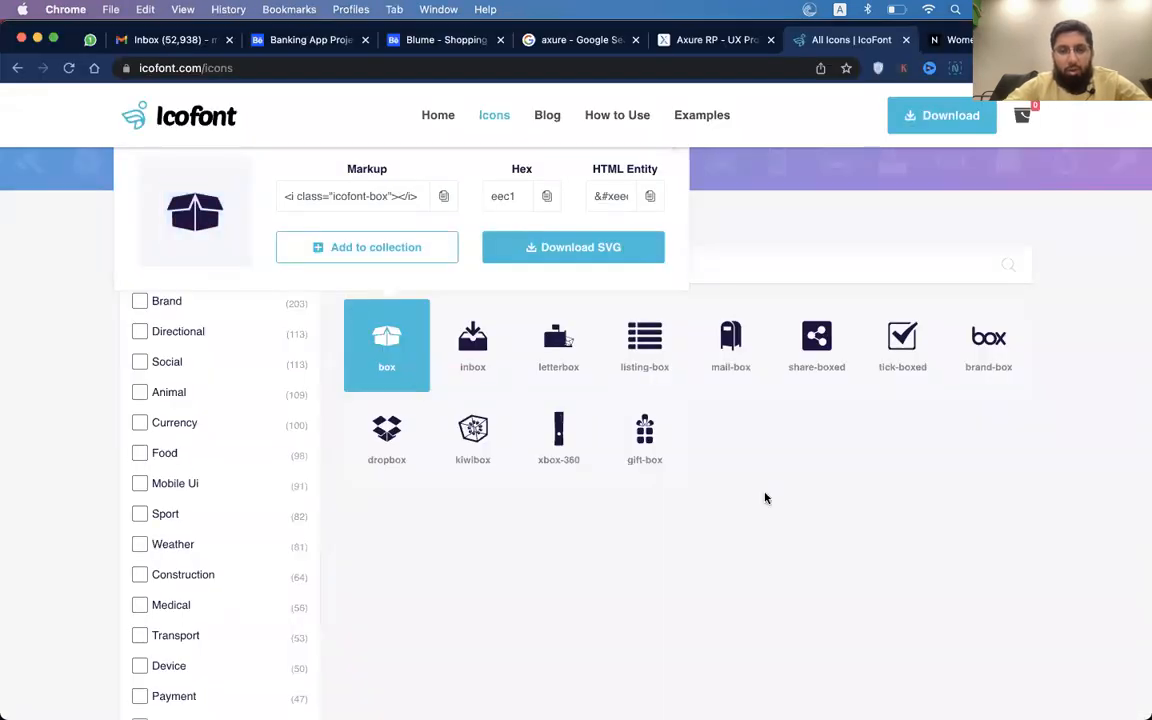
scroll(765, 498, "up", 2)
left_click(567, 335)
triple_click(517, 347)
type("cart")
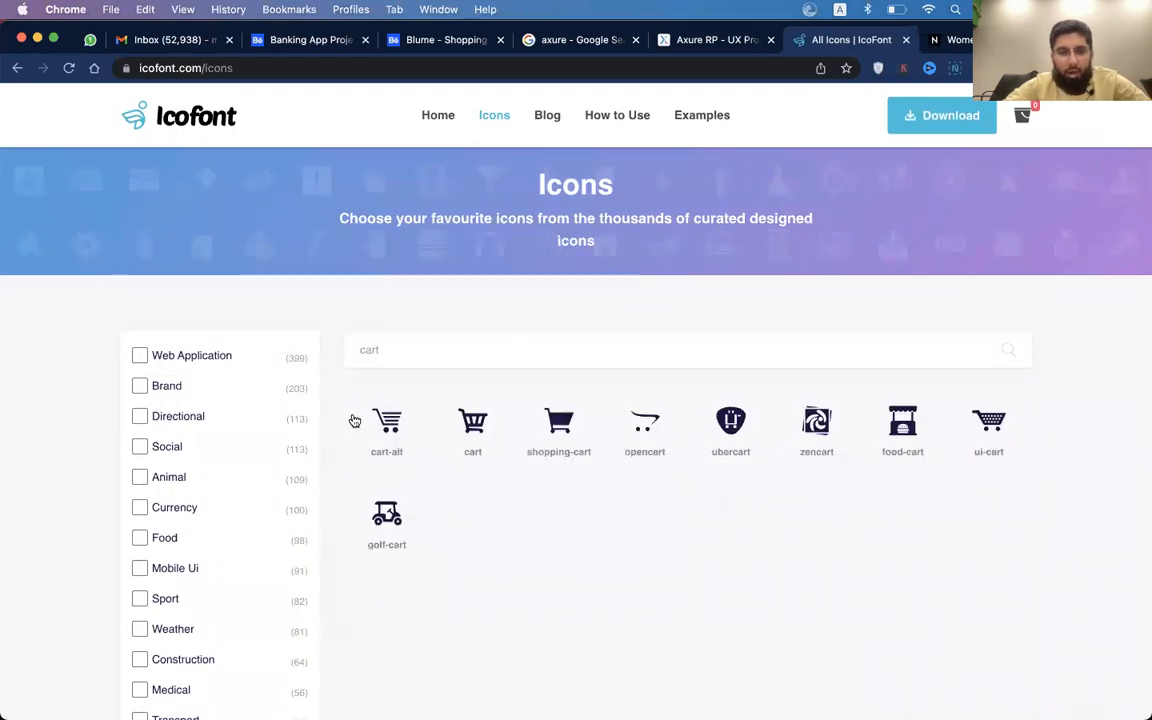
left_click(543, 443)
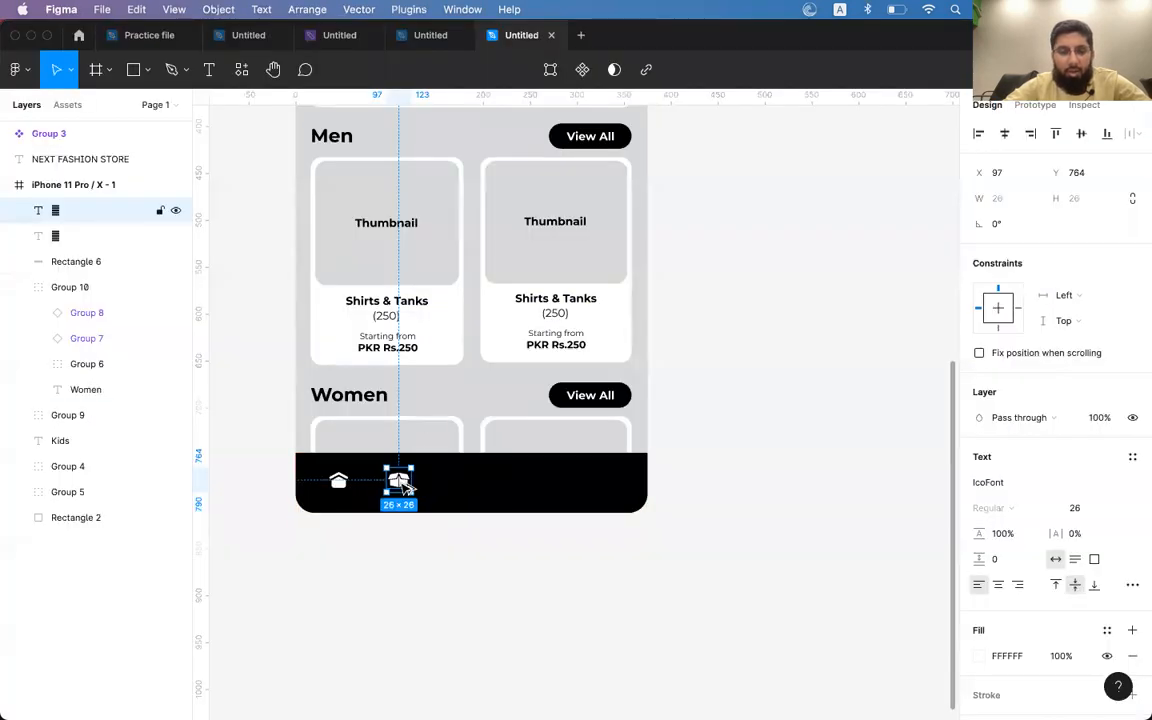
- In Figma, duplicate the box icon along the black bar at X 184 and replace the copy with the shopping-cart icon
left_click_drag(398, 481, 491, 484)
double_click(483, 484)
key("super+v")
key("Escape")
- Switch to IcoFont in Chrome, search for "order" and for "list", and copy the listine-dots icon
key("super+Tab")
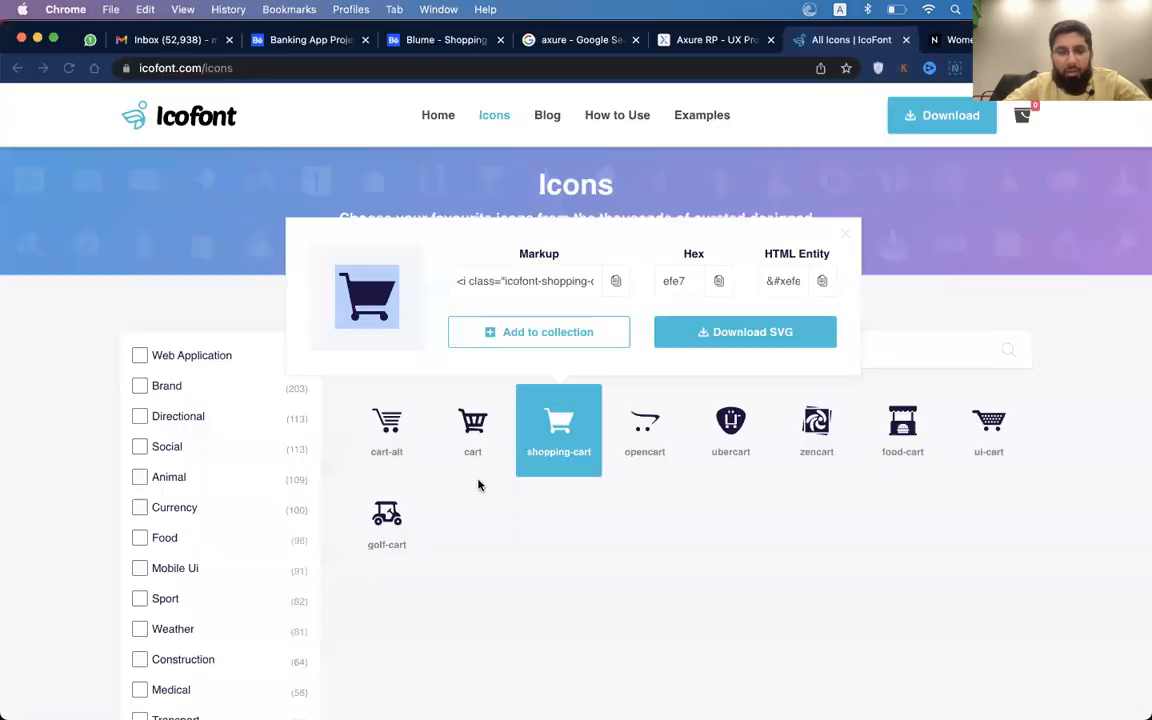
left_click(842, 238)
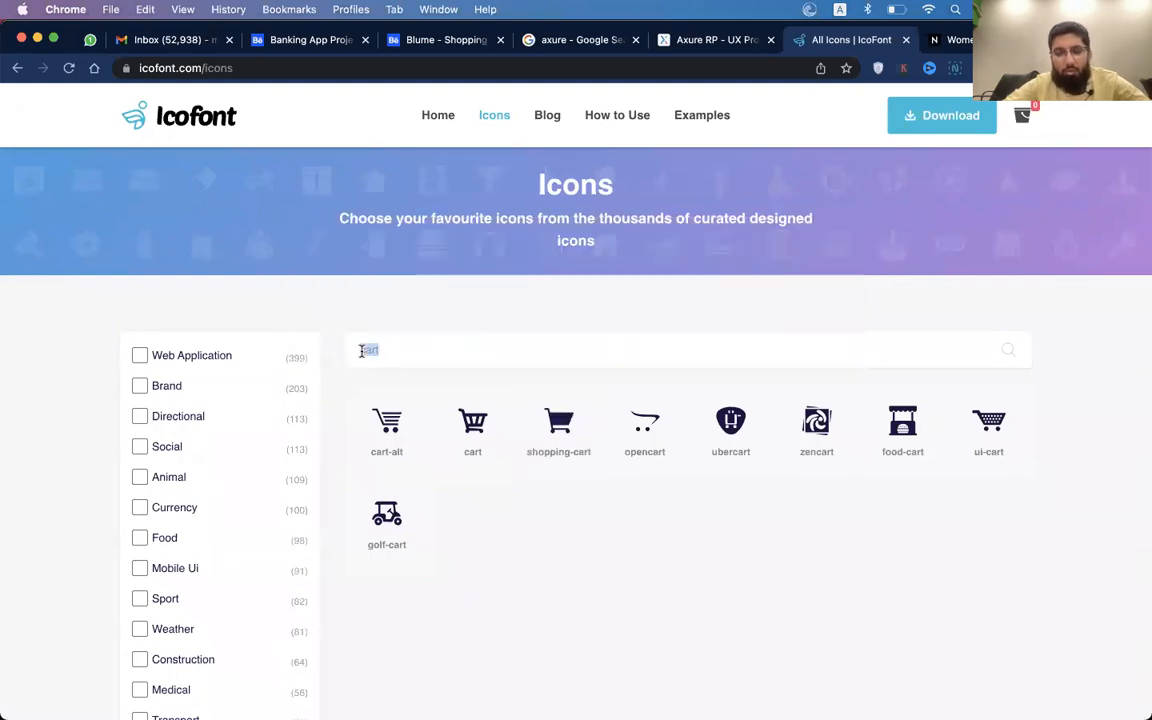
key("super+Tab")
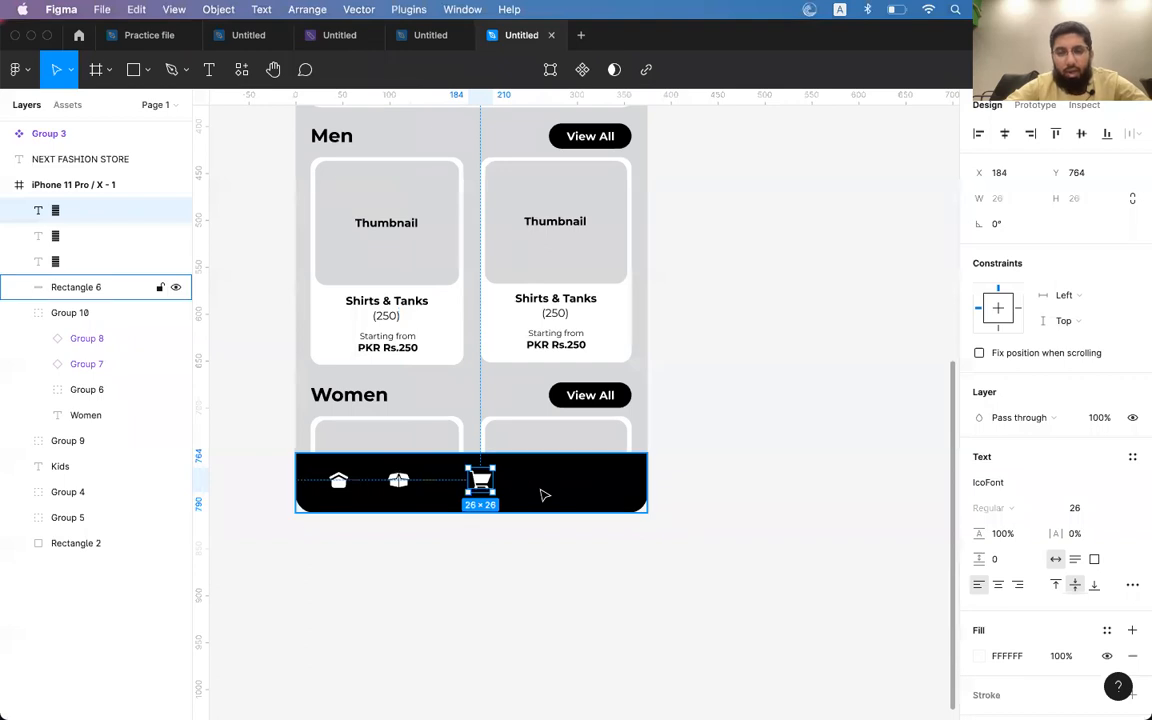
key("super+Tab")
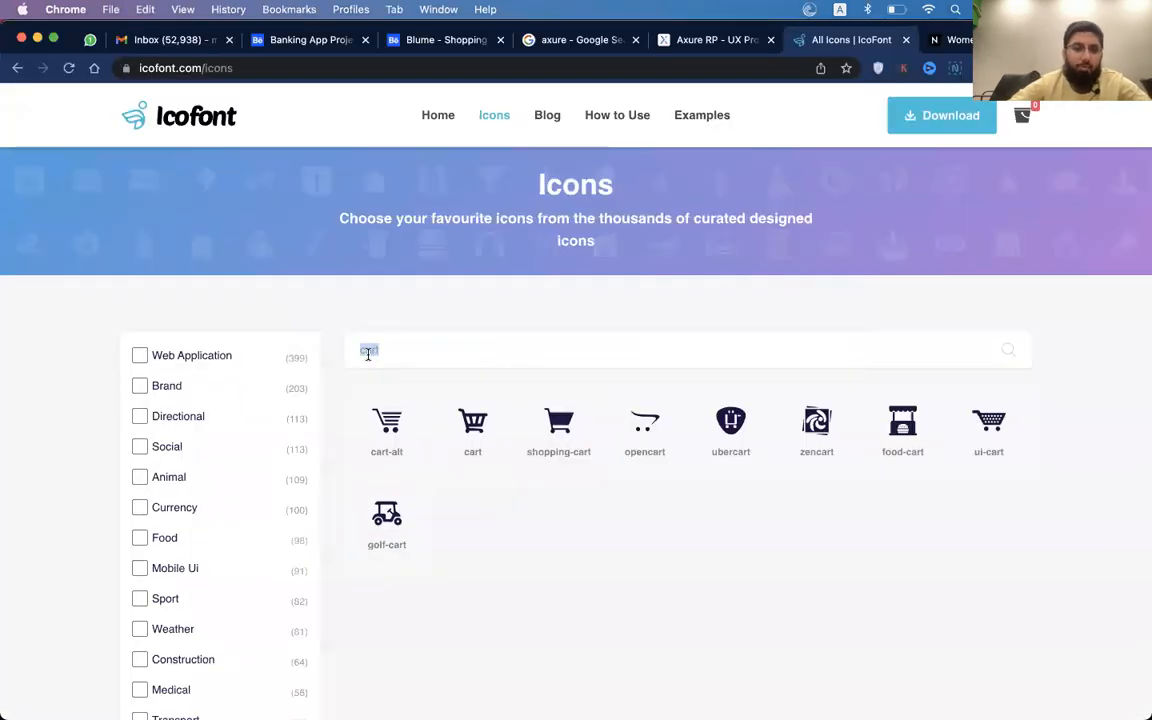
type("order")
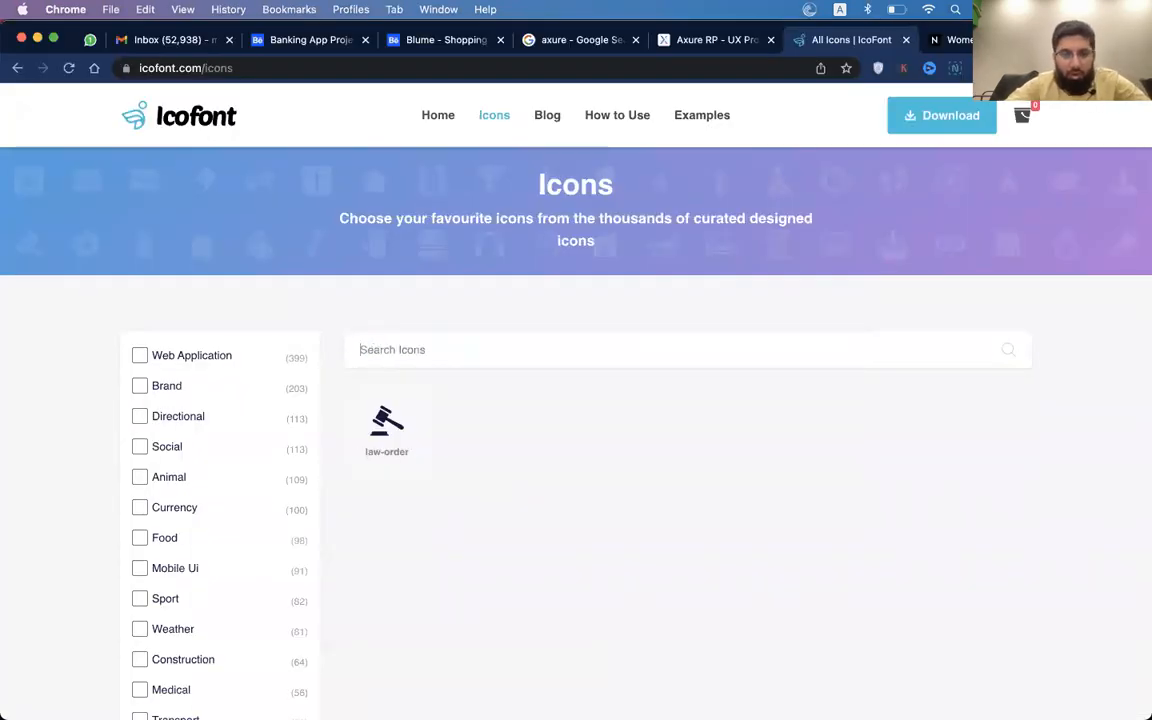
type("list")
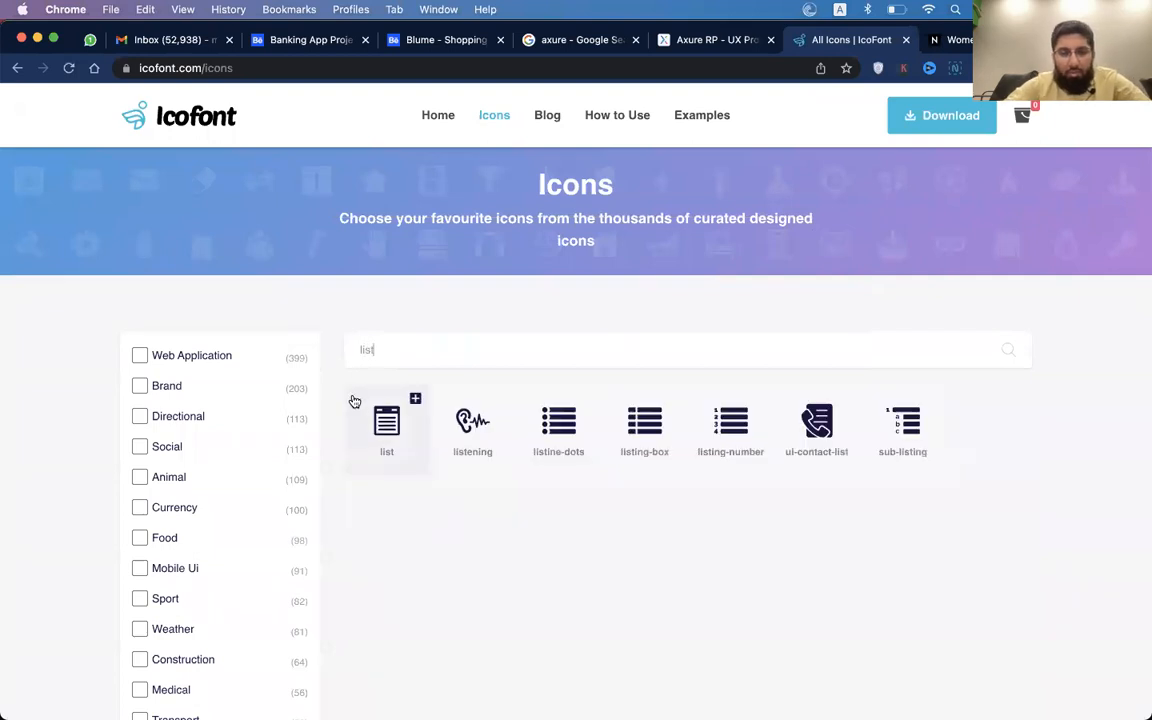
left_click(559, 432)
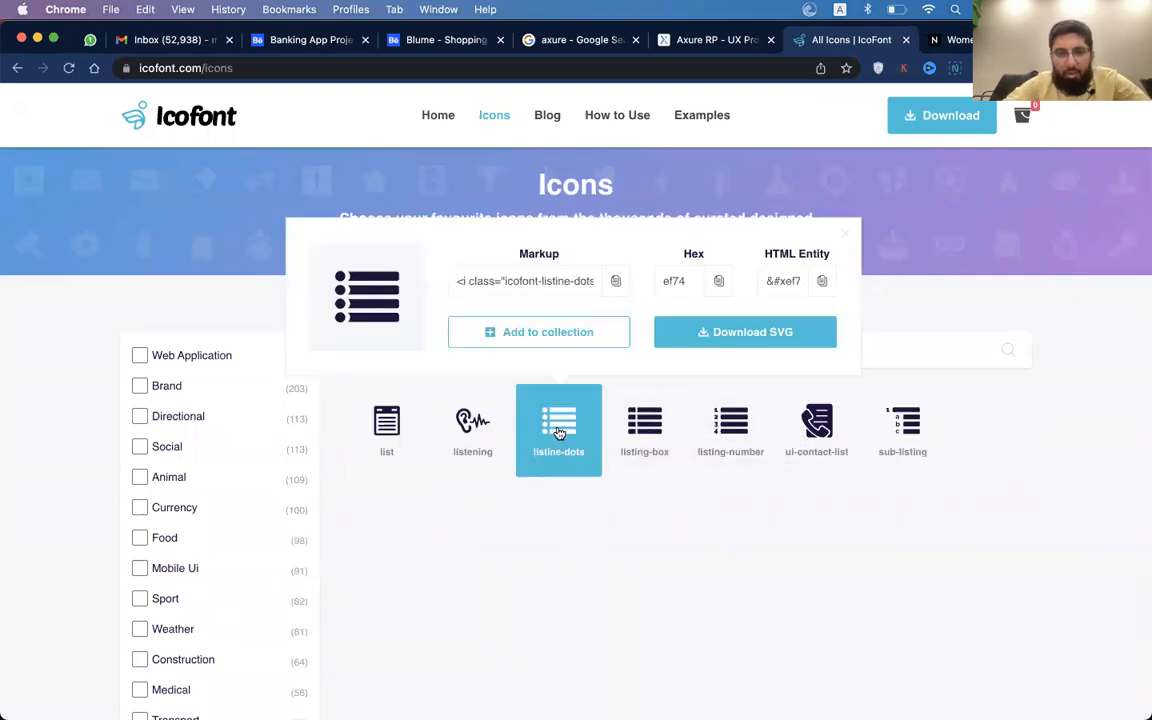
left_click_drag(354, 298, 411, 299)
- Switch to Figma, duplicate the cart icon along the bar at X 252 and replace the copy with the list icon
key("super+Tab")
left_click_drag(495, 485, 549, 490)
key("super+z")
double_click(549, 490)
key("super+v")
key("Escape")
scroll(550, 490, "right", 1)
scroll(550, 490, "up", 1)
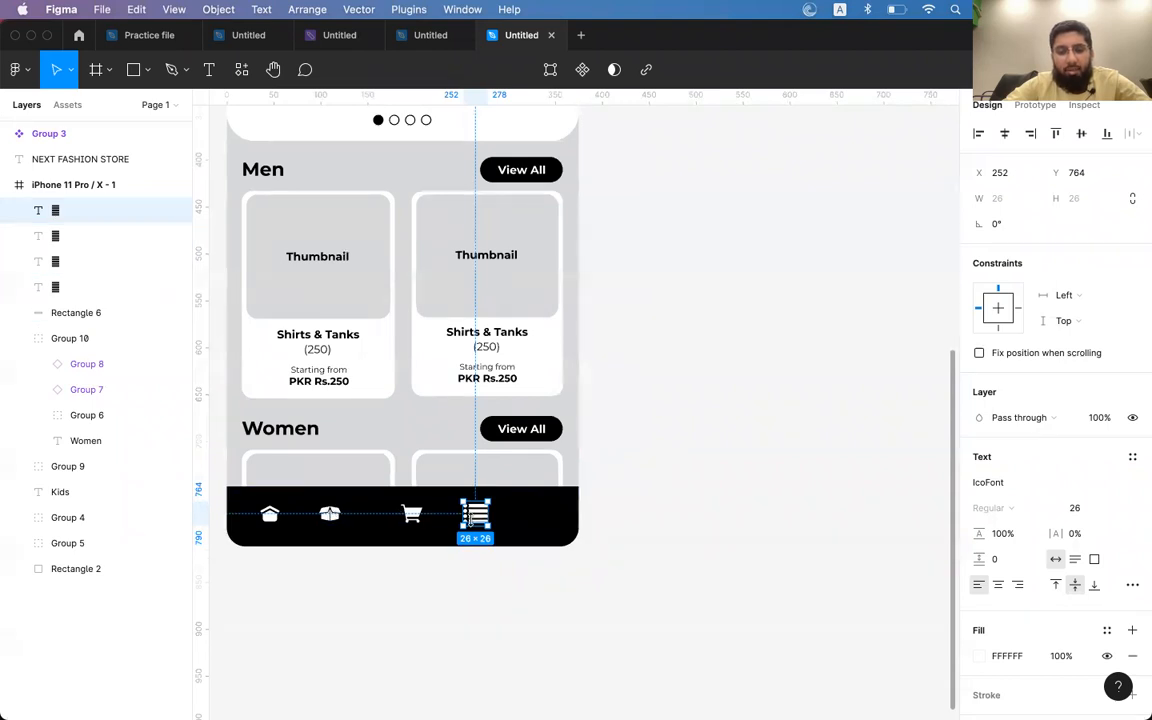
- Switch to IcoFont in Chrome, search for "wis" and for "heart", and copy the heart icon
key("super+Tab")
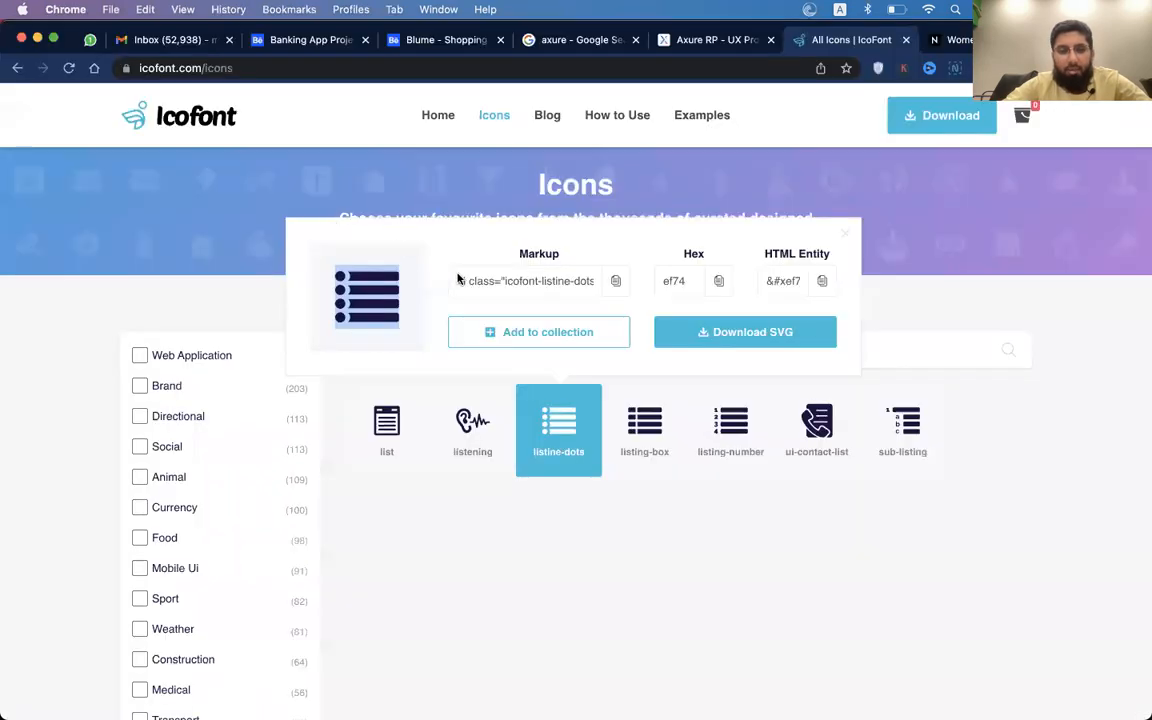
left_click(846, 236)
double_click(362, 351)
type("wis")
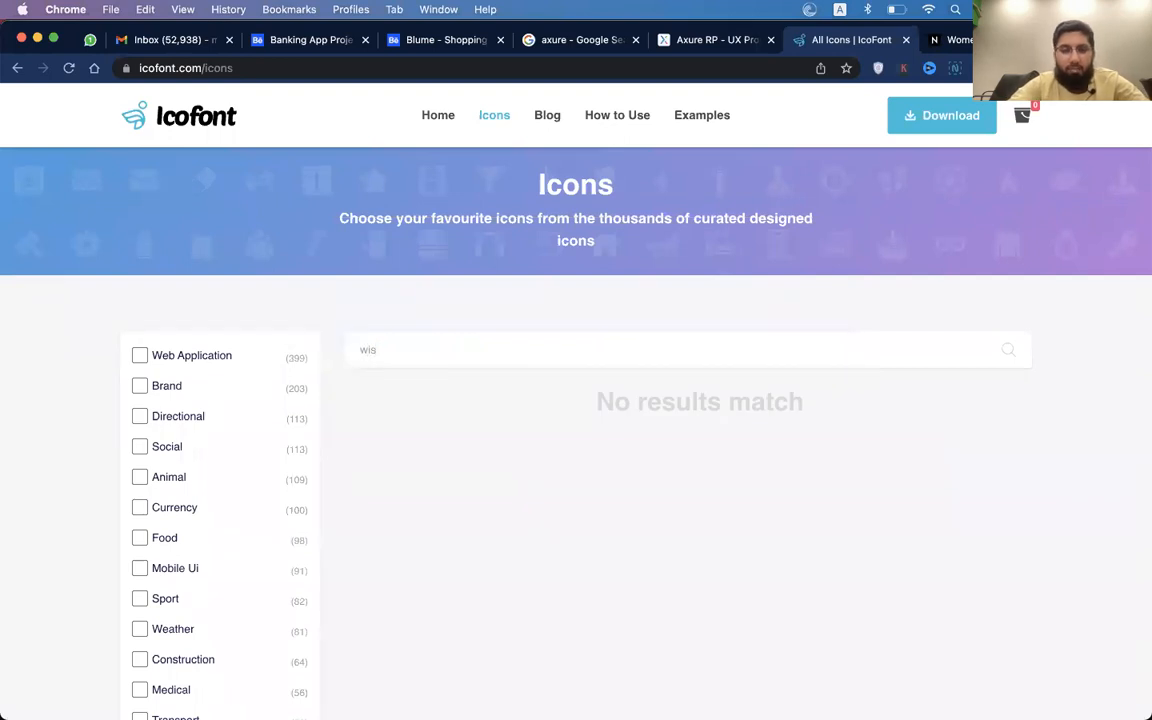
key("BackSpace")
key("BackSpace")
type("heart")
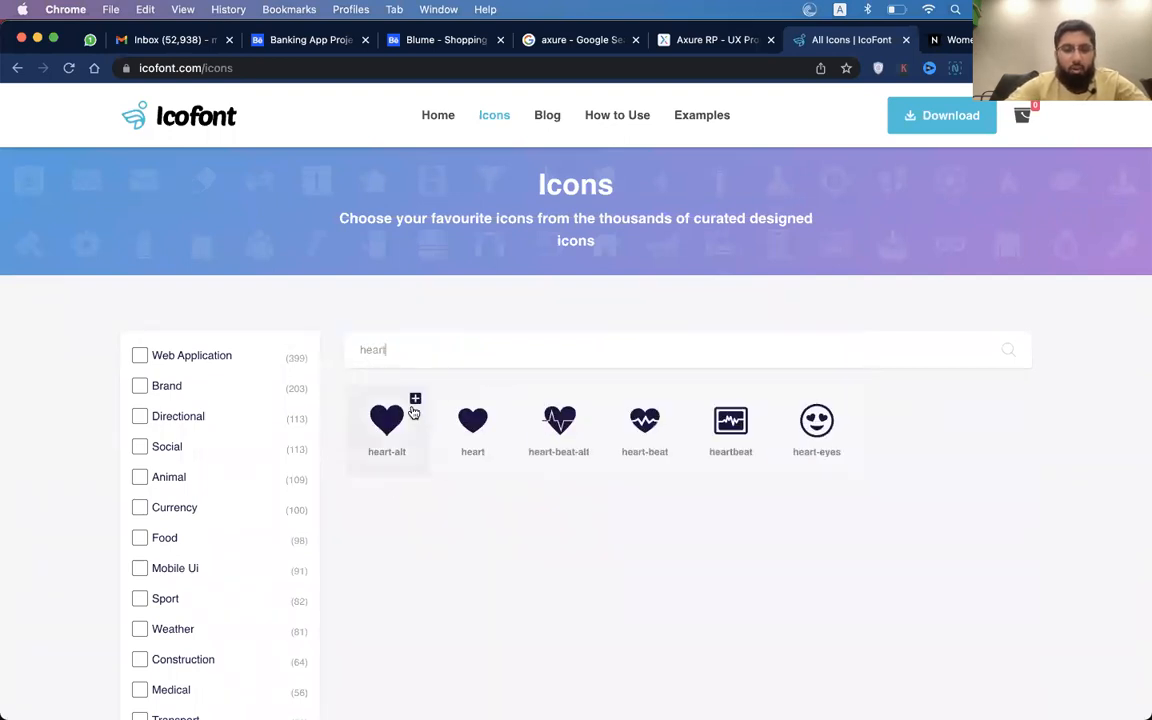
left_click(473, 436)
left_click_drag(272, 294, 357, 296)
key("super+Tab")
key("super+Tab")
double_click(272, 287)
- Switch to Figma and replace the duplicate list icon at X 315 on the black bar with the heart icon
key("super+Tab")
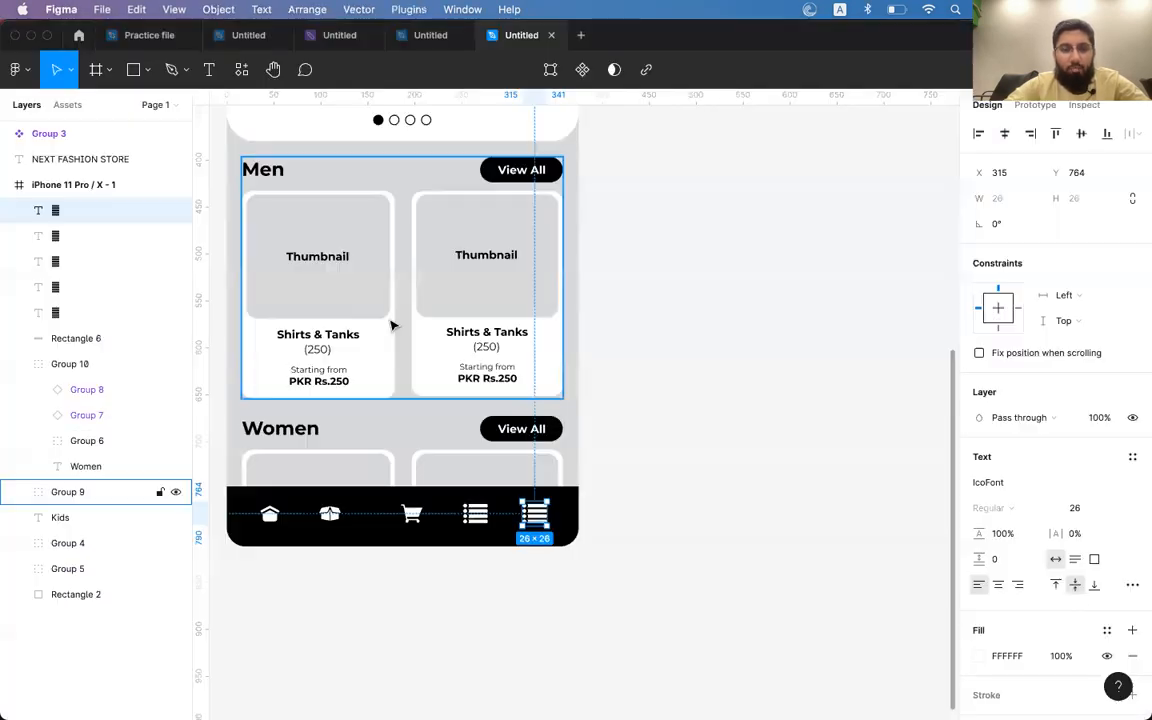
double_click(535, 516)
key("super+v")
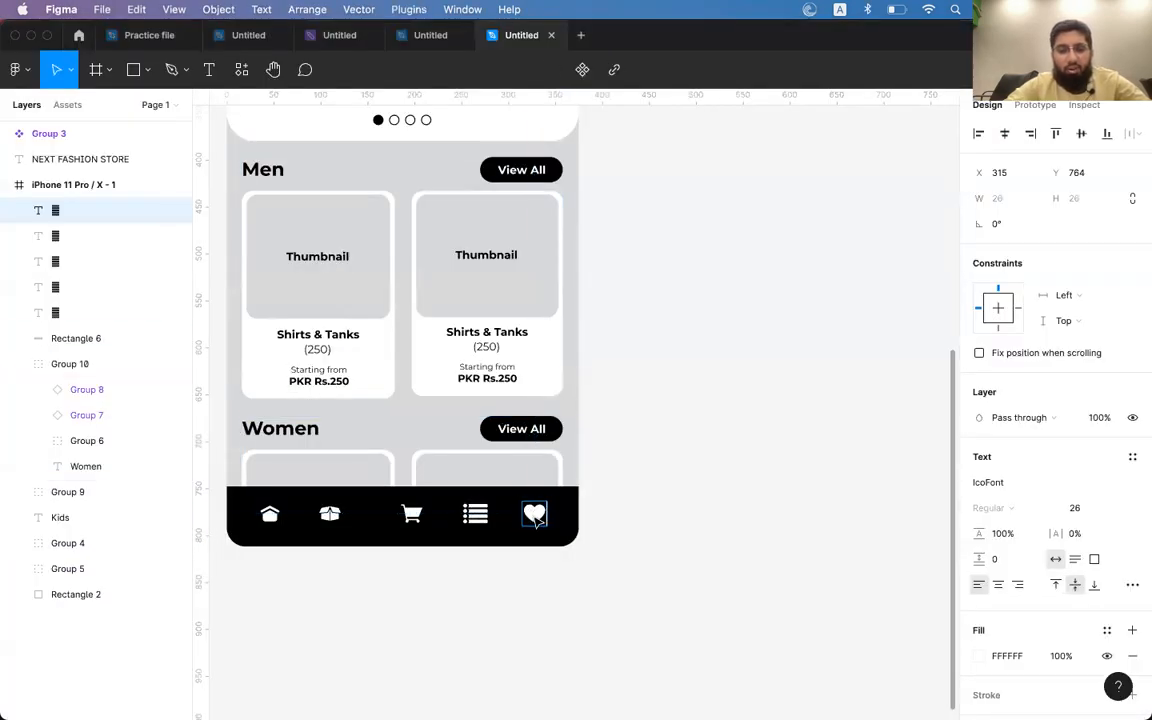
key("Escape")
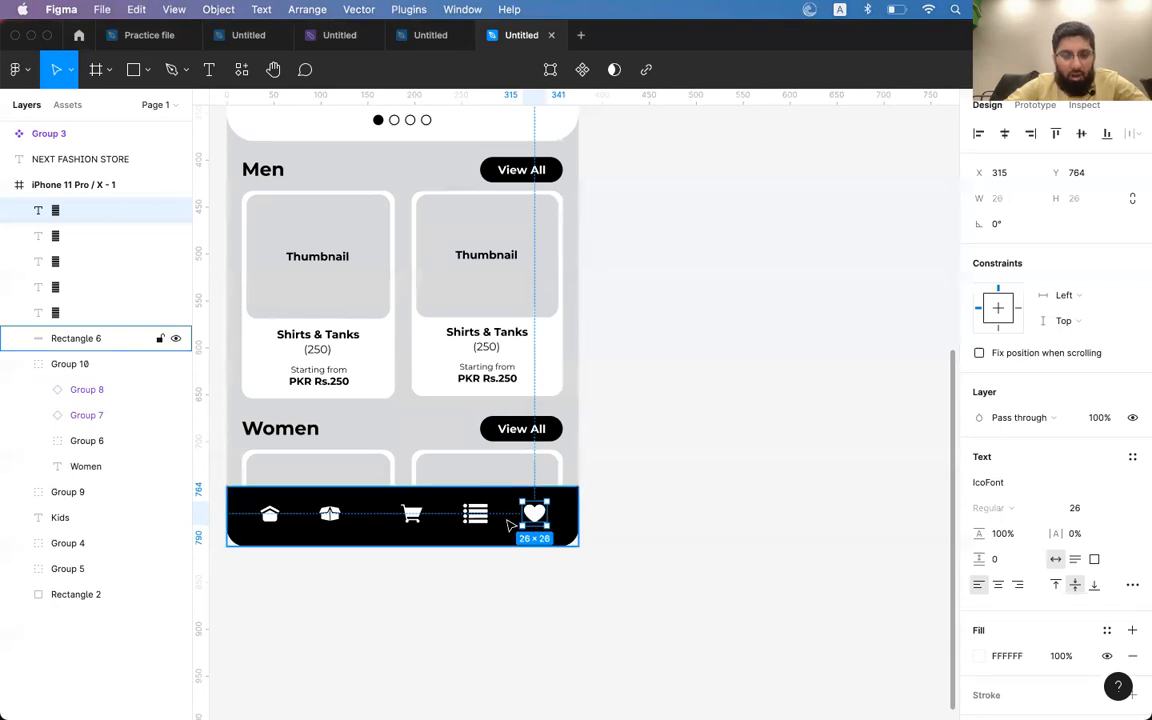
- Draw a 46 × 46 circle over the home icon on the black bar and send it behind the icons
scroll(240, 530, "up", 5)
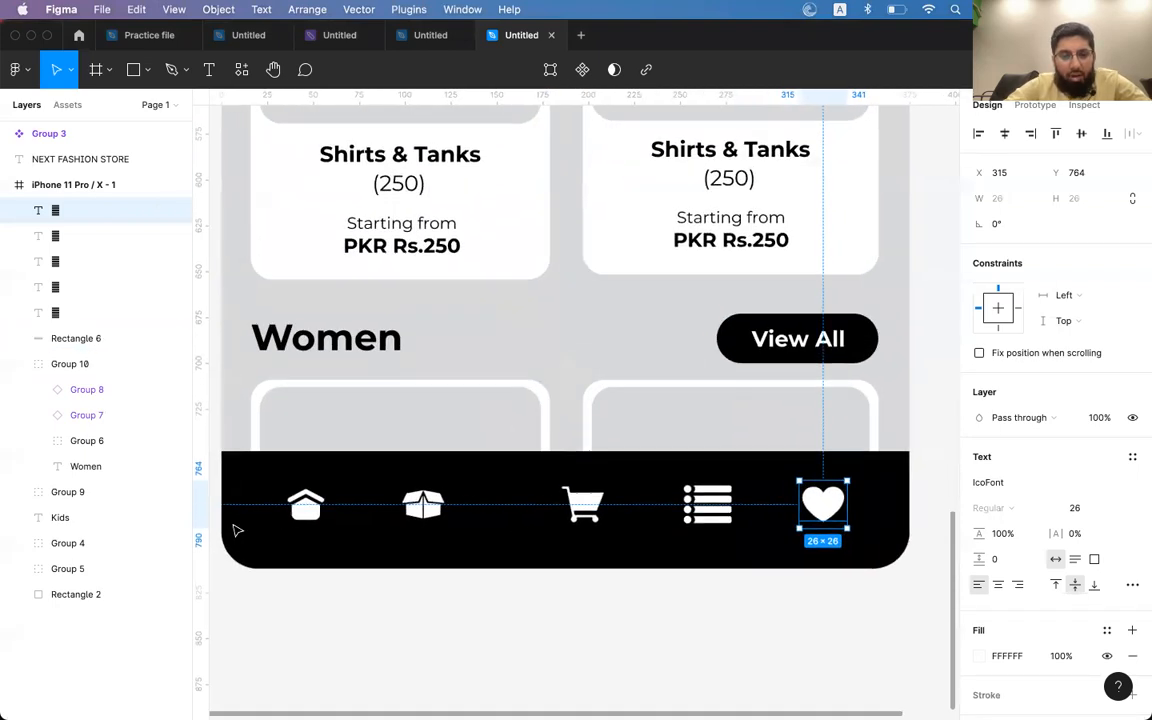
scroll(230, 525, "down", 3)
scroll(230, 525, "left", 3)
left_click(133, 70)
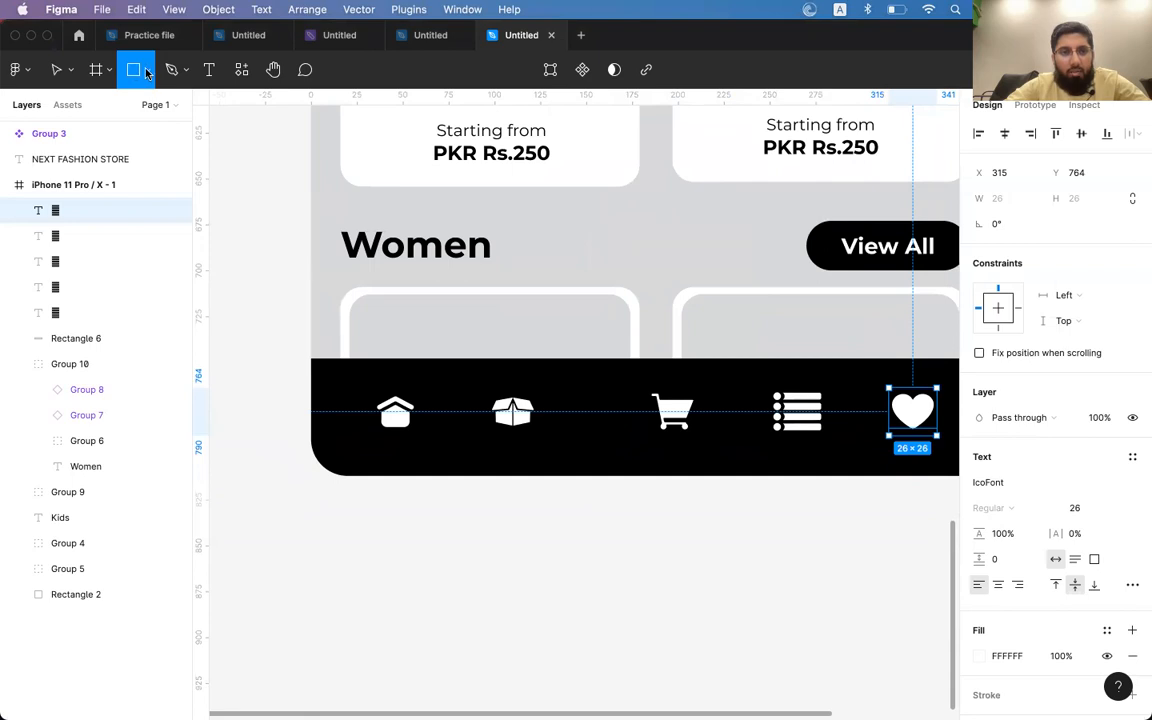
left_click(146, 72)
left_click(108, 160)
mouse_move(355, 364)
left_mouse_down()
mouse_move(442, 437)
mouse_move(444, 422)
left_mouse_up()
key("super+bracketleft")
key("super+bracketleft")
key("super+bracketleft")
key("super+bracketleft")
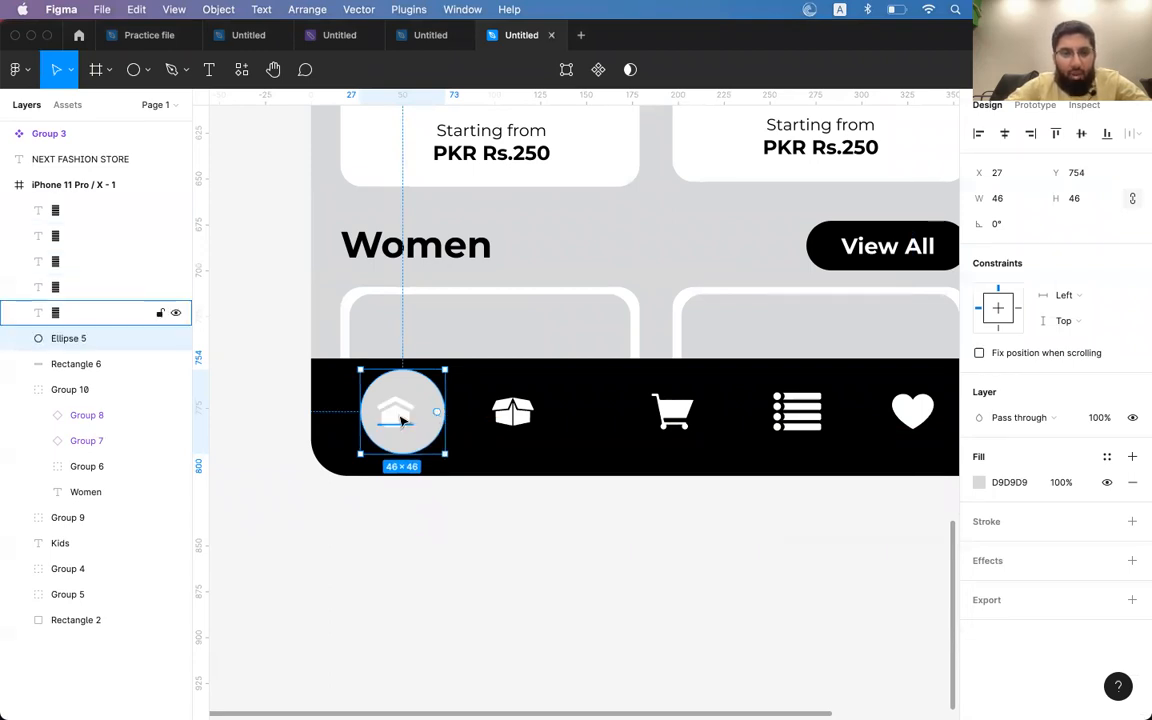
- Align the home icon and the circle on their horizontal centers
left_click(393, 410, "shift")
left_click(1005, 134)
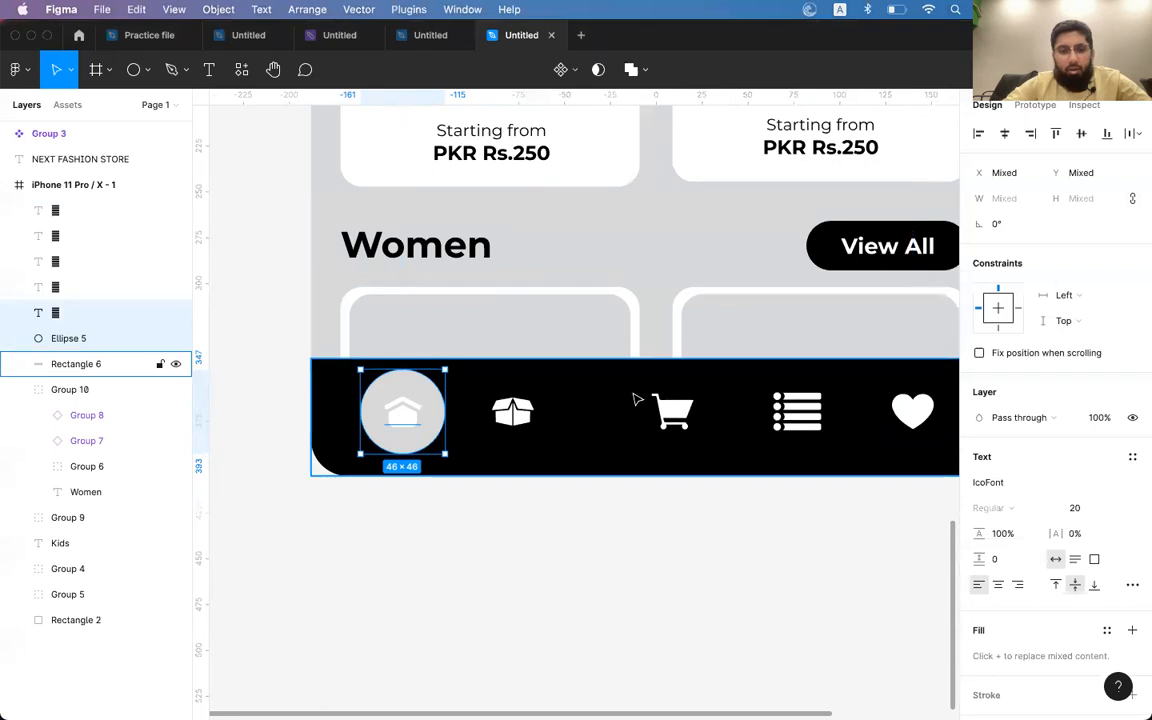
left_click(455, 405)
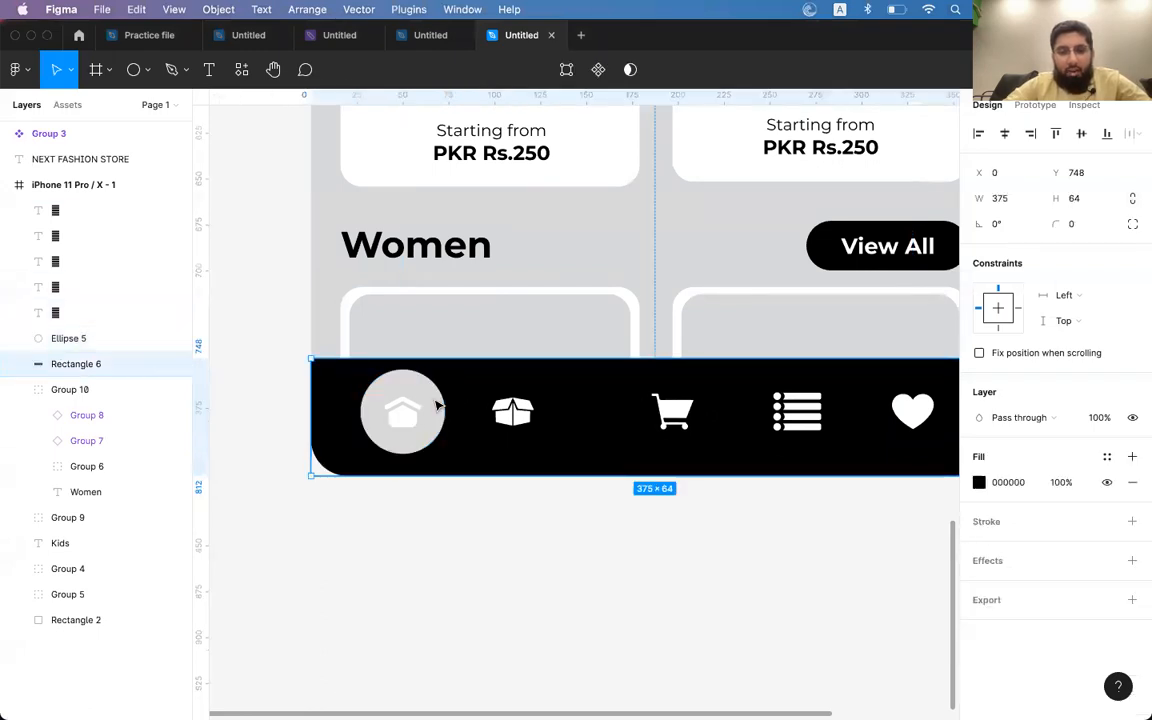
- Remove the circle's fill and give it a white FFFFFF inside stroke of width 1
left_click(436, 404)
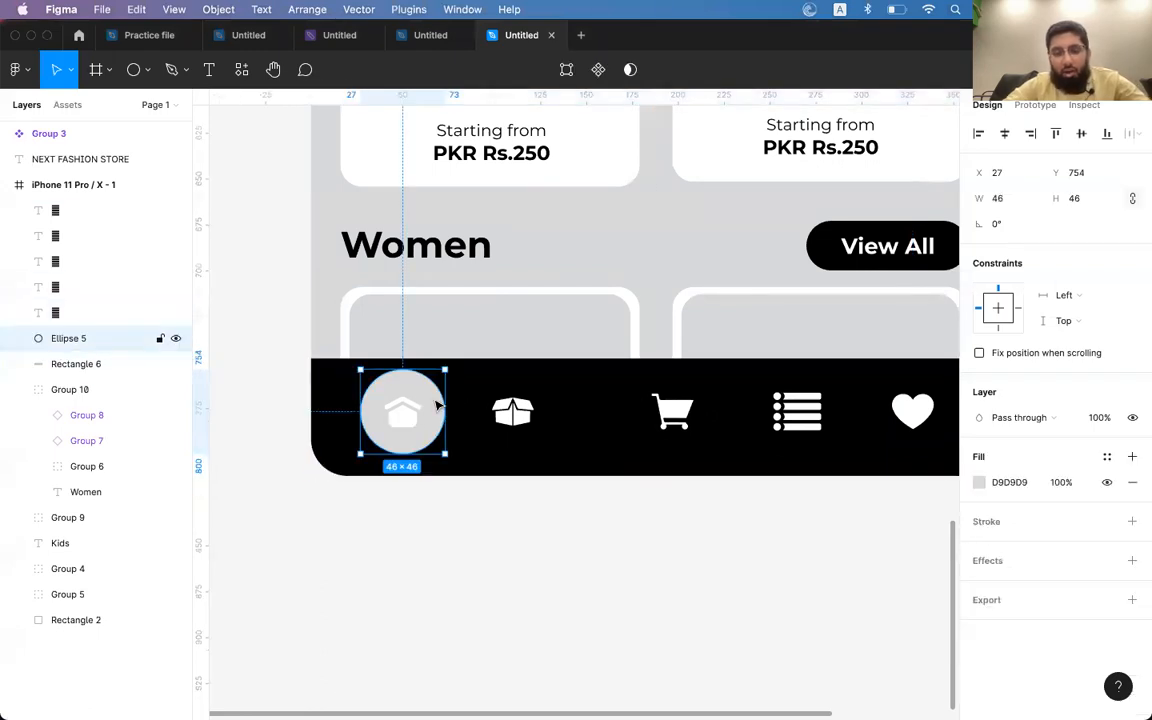
left_click(1133, 482)
left_click(1132, 496)
left_click(1005, 522)
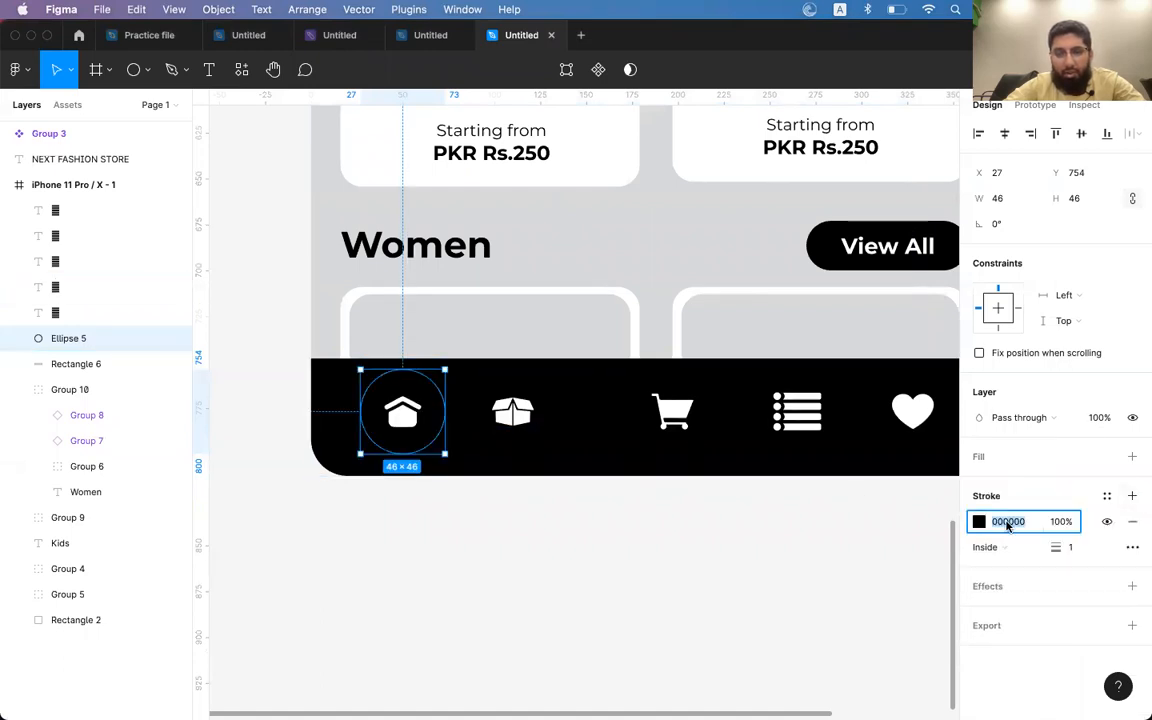
left_click(979, 522)
mouse_move(890, 473)
left_mouse_down()
mouse_move(715, 337)
mouse_move(658, 316)
mouse_move(385, 418)
left_mouse_up()
- Align the home icon, its circle and the black bar on their vertical centers
left_click(385, 418)
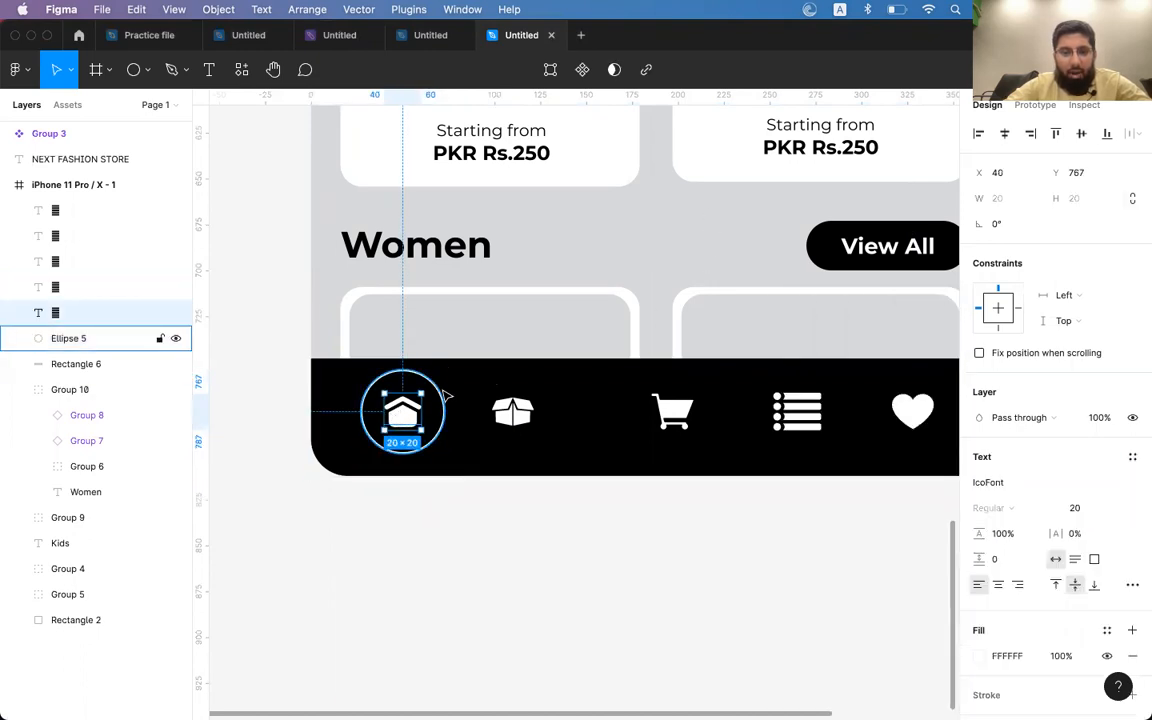
left_click(398, 411, "shift")
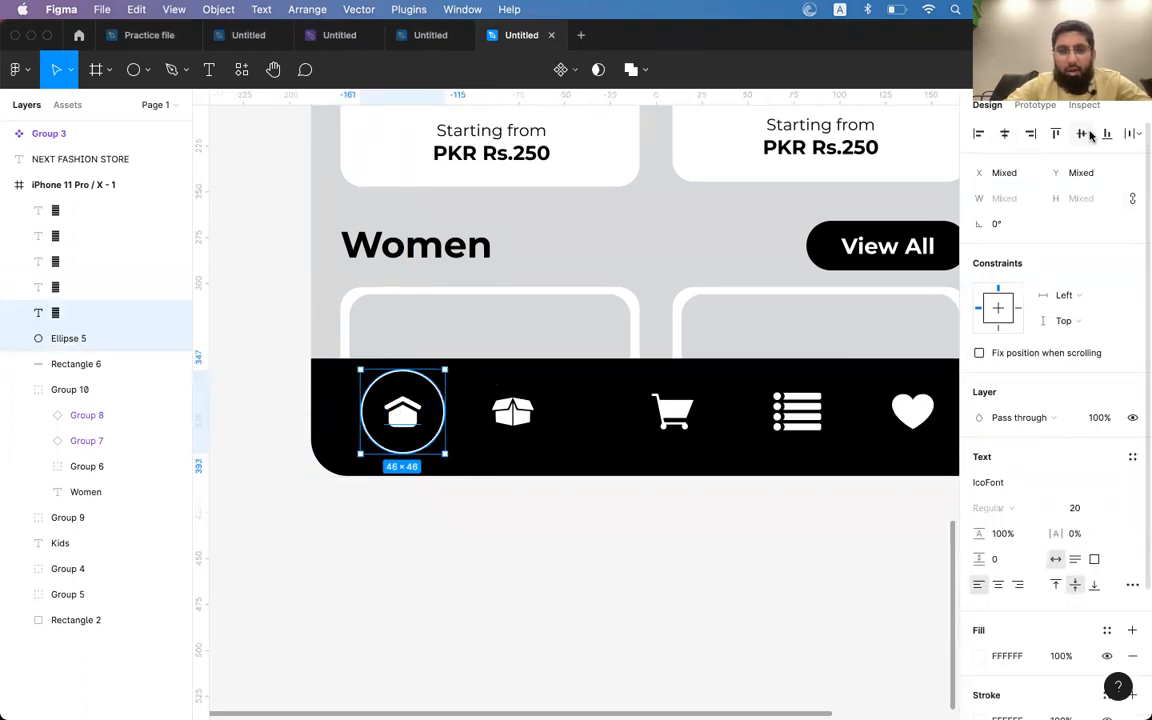
left_click(599, 378, "shift")
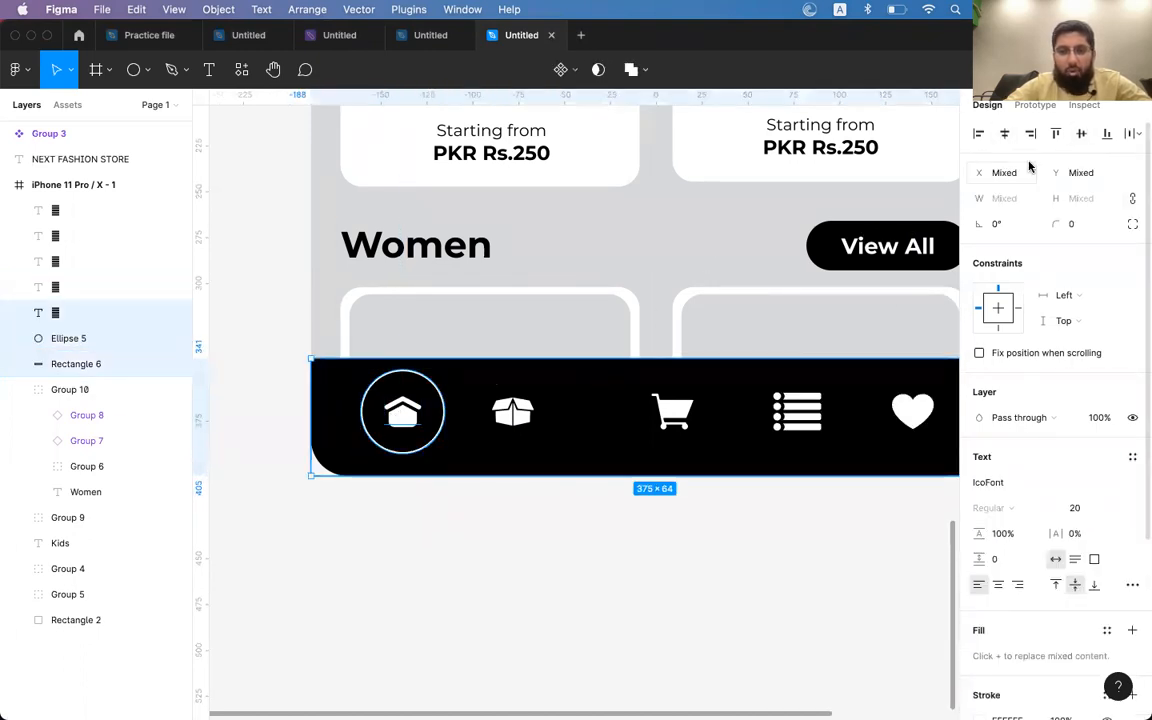
left_click(1084, 136)
left_click(415, 548)
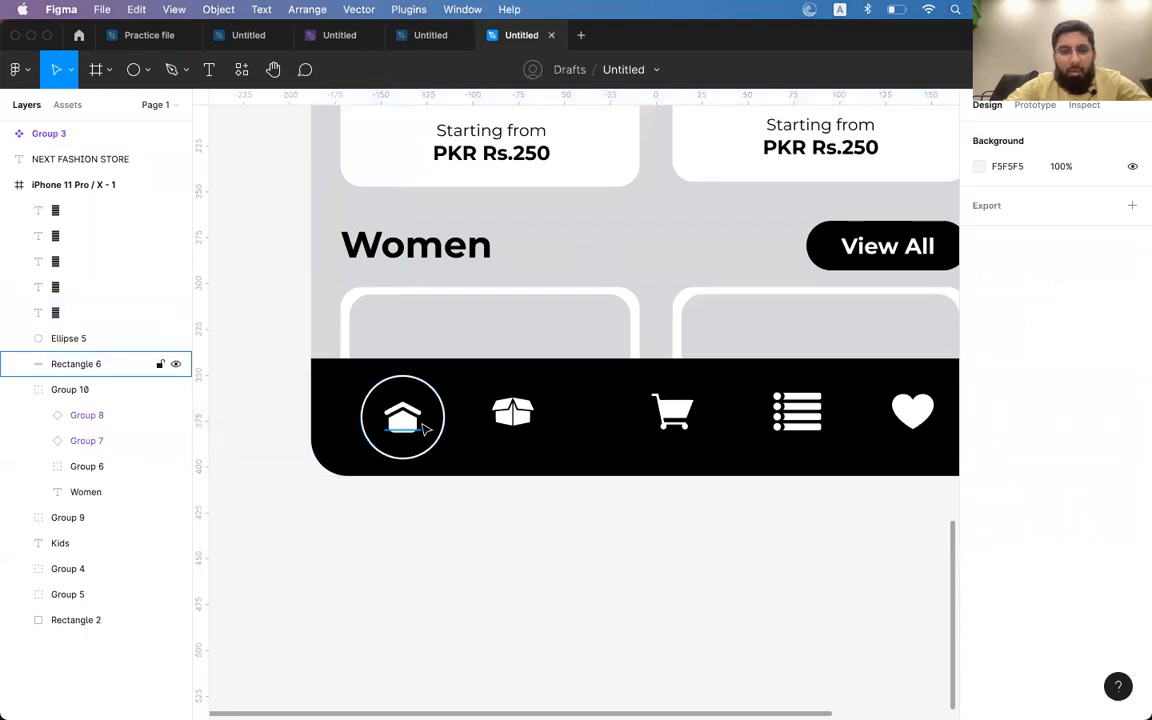
- Group the home icon with its surrounding circle on the black bar
left_click(432, 412)
left_click(413, 420, "shift")
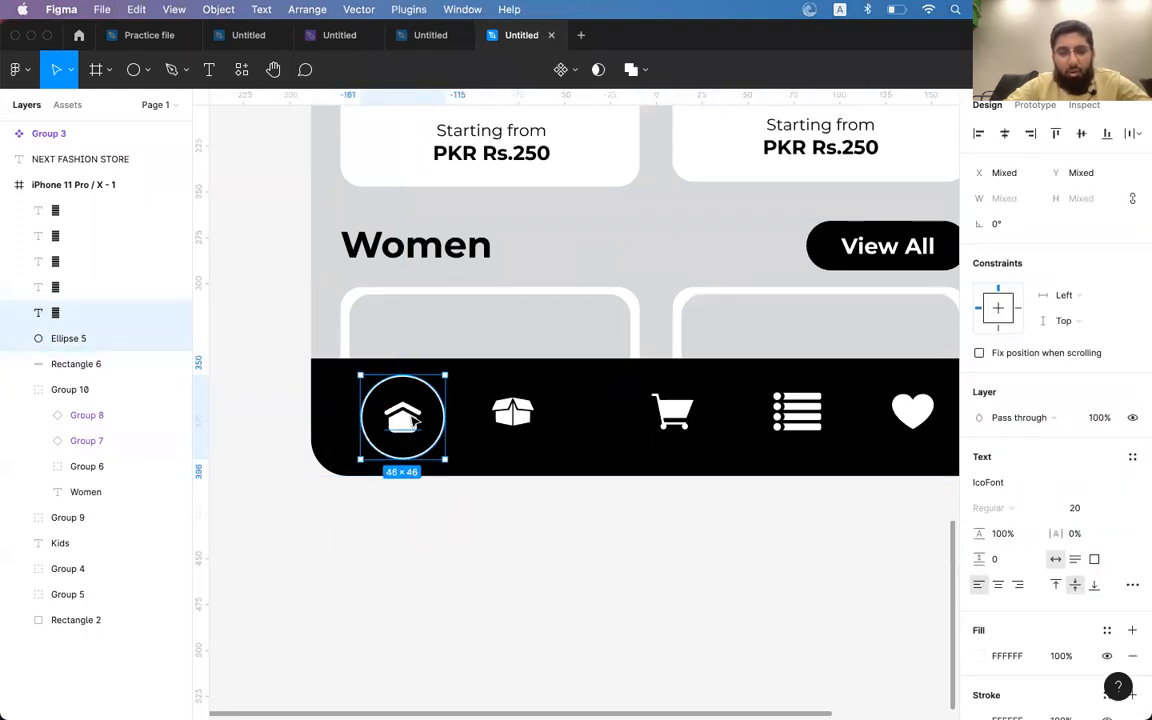
key("super+g")
- Move the box icon toward the cart and duplicate the circled home group into the space, at X 107, Y 757
left_click_drag(512, 412, 628, 413)
left_click(403, 415)
left_click_drag(403, 415, 549, 416, "alt")
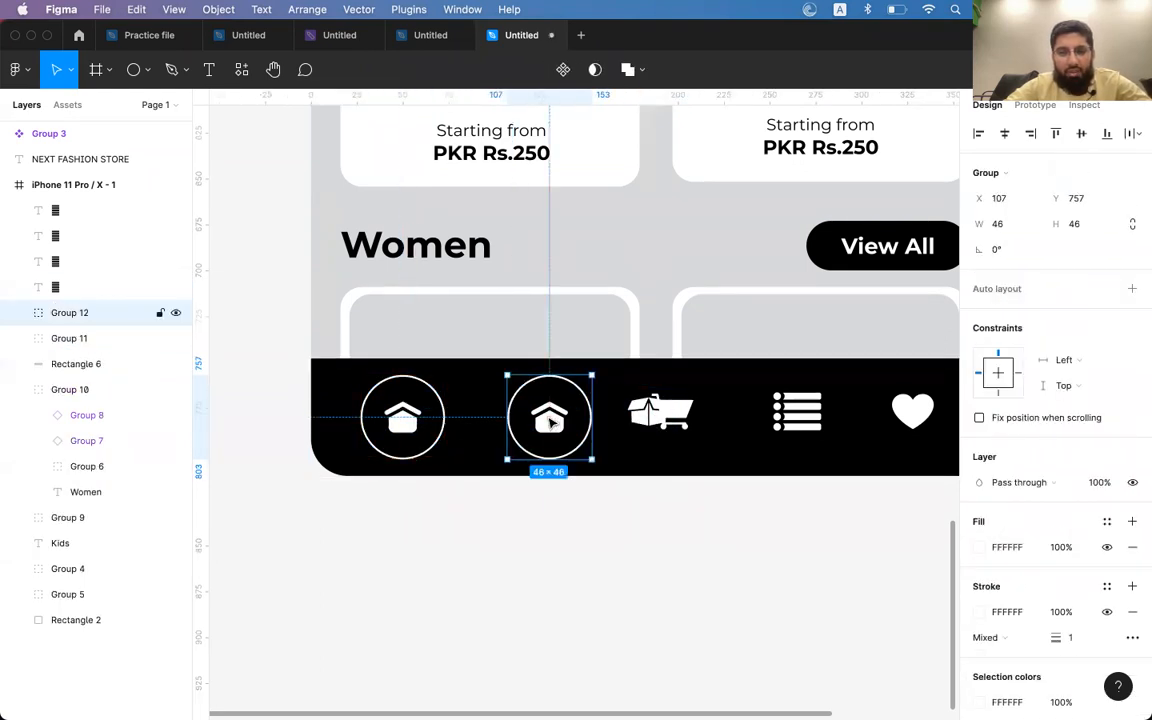
- Distribute the box, cart, list and heart icons evenly with 22 horizontal spacing
left_click(649, 410)
left_click(675, 415, "shift")
left_click(797, 410, "shift")
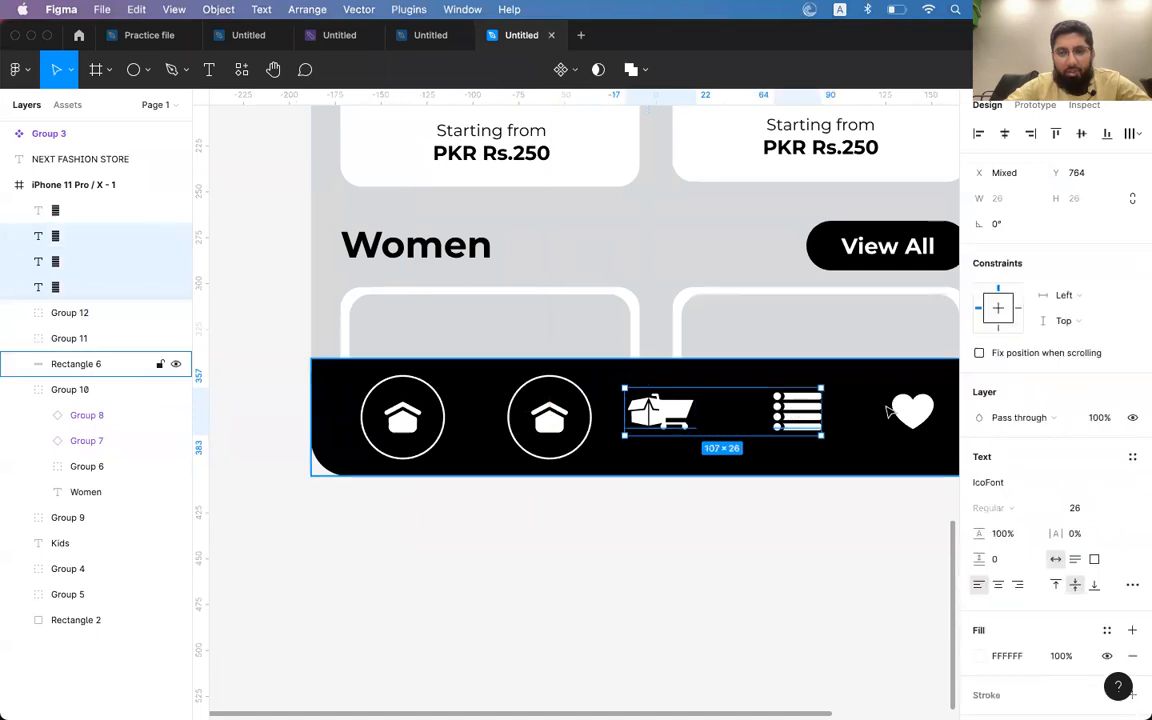
left_click(905, 412, "shift")
left_click(923, 422)
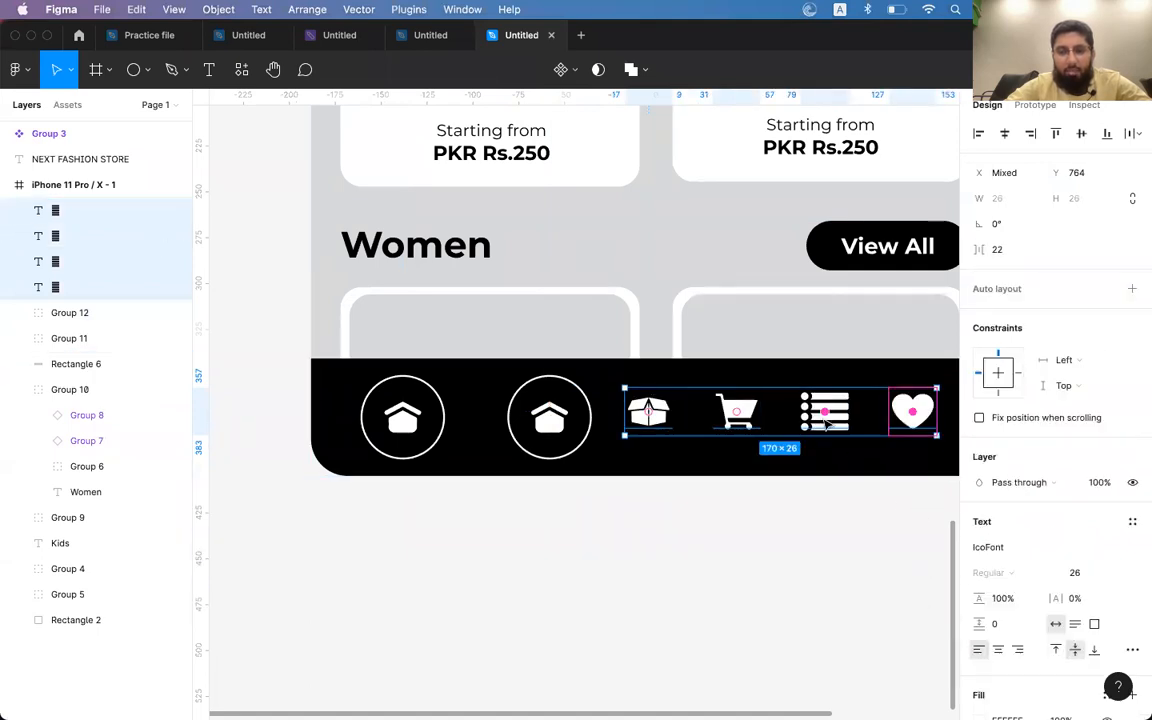
left_click(864, 532)
- Move the box, cart, list and heart icons together out of the frame, below the black bar, at Y 443
left_click(826, 412)
left_click(912, 408, "shift")
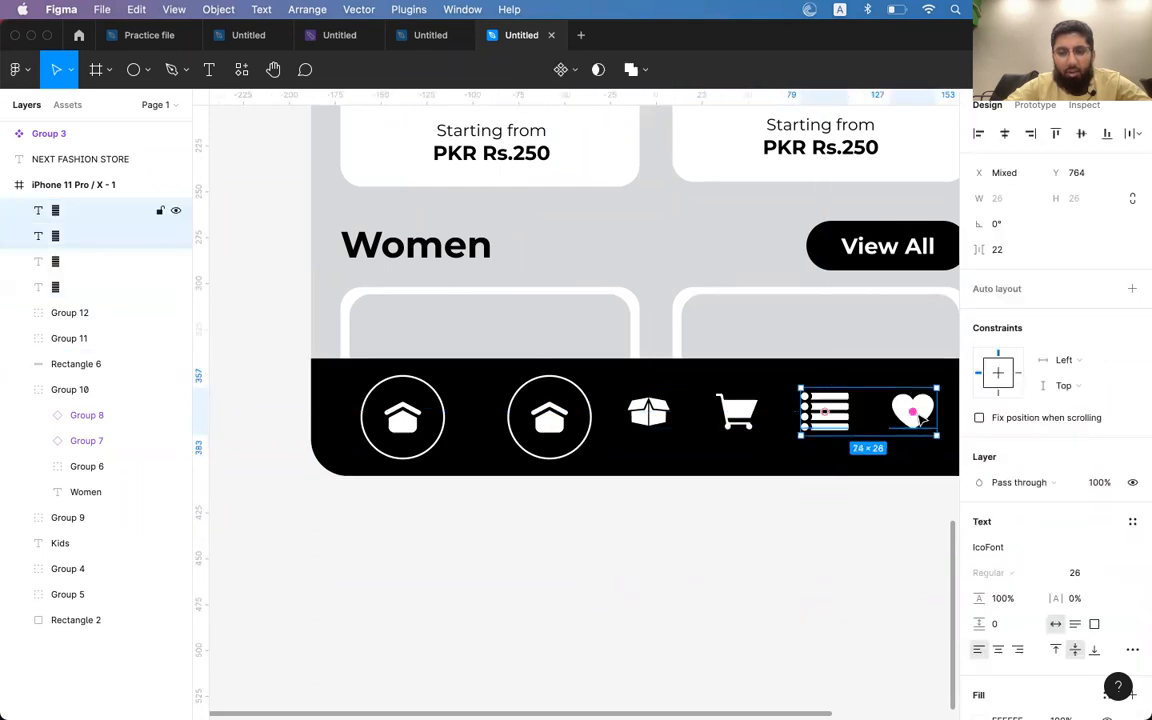
left_click(738, 415, "shift")
left_click(643, 414, "shift")
left_click_drag(667, 432, 667, 578)
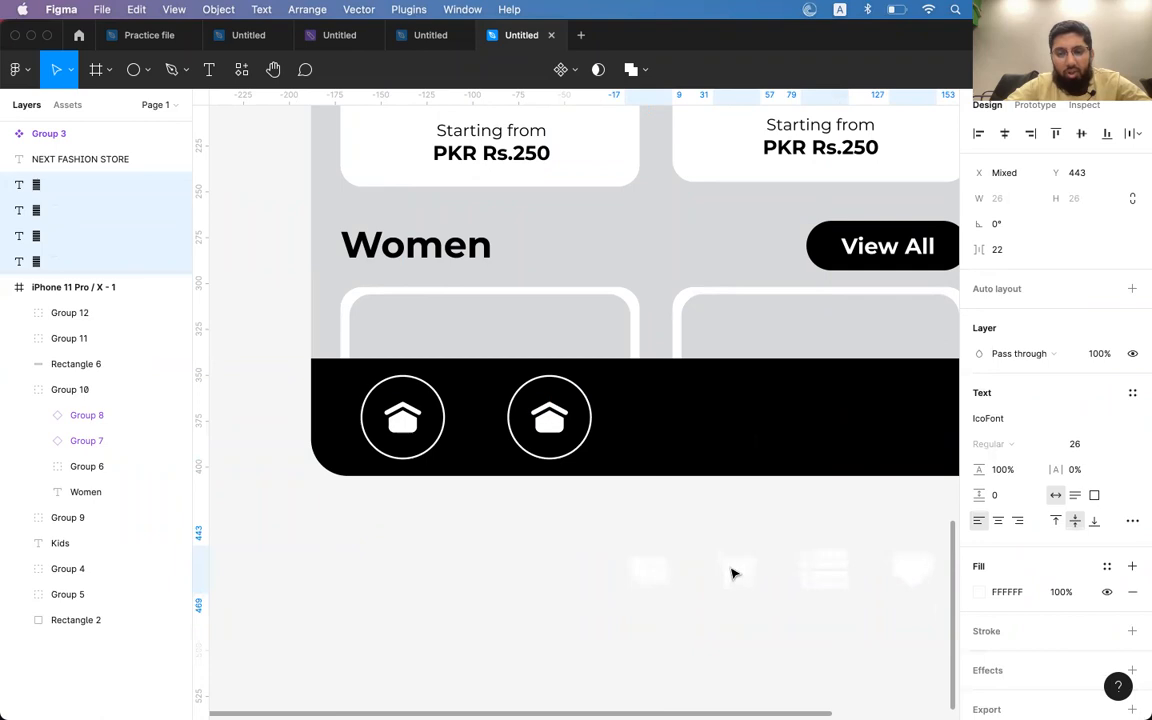
- Duplicate the circled home icon across the black bar until there are five, and place the first one at X 17
scroll(733, 573, "down", 2)
scroll(733, 573, "right", 2)
key("i")
key("Escape")
left_click(493, 339)
left_click_drag(493, 339, 852, 337)
left_click_drag(284, 343, 266, 342)
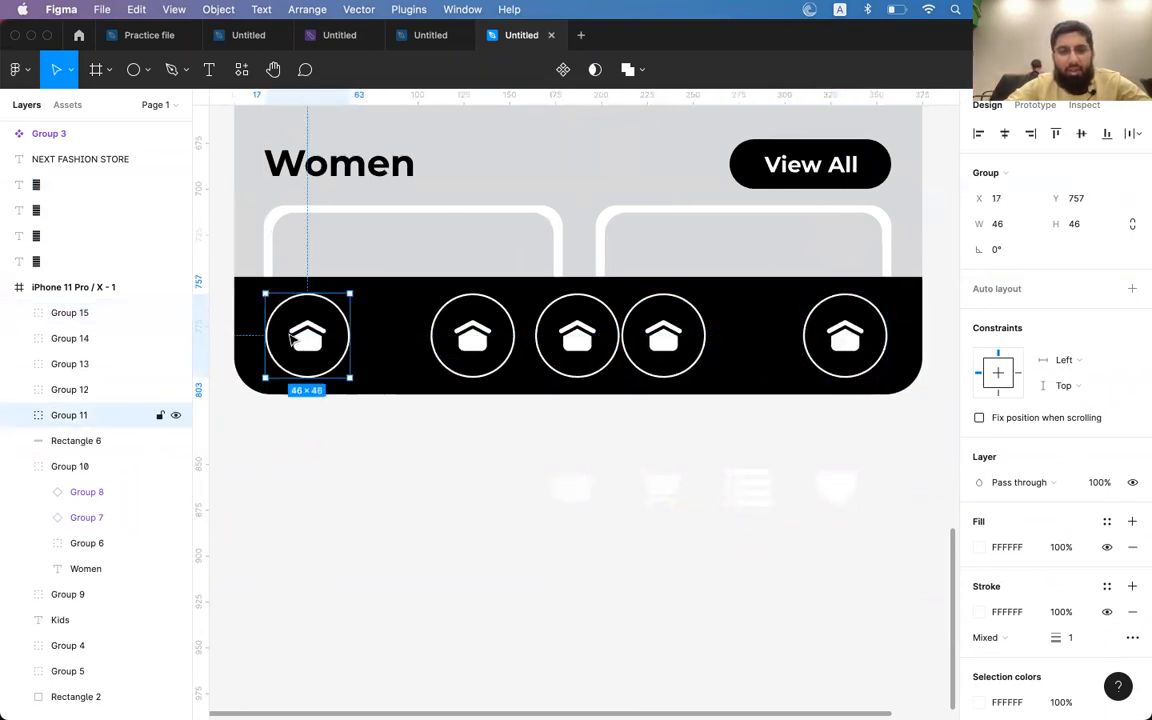
left_click(847, 338)
key("super+z")
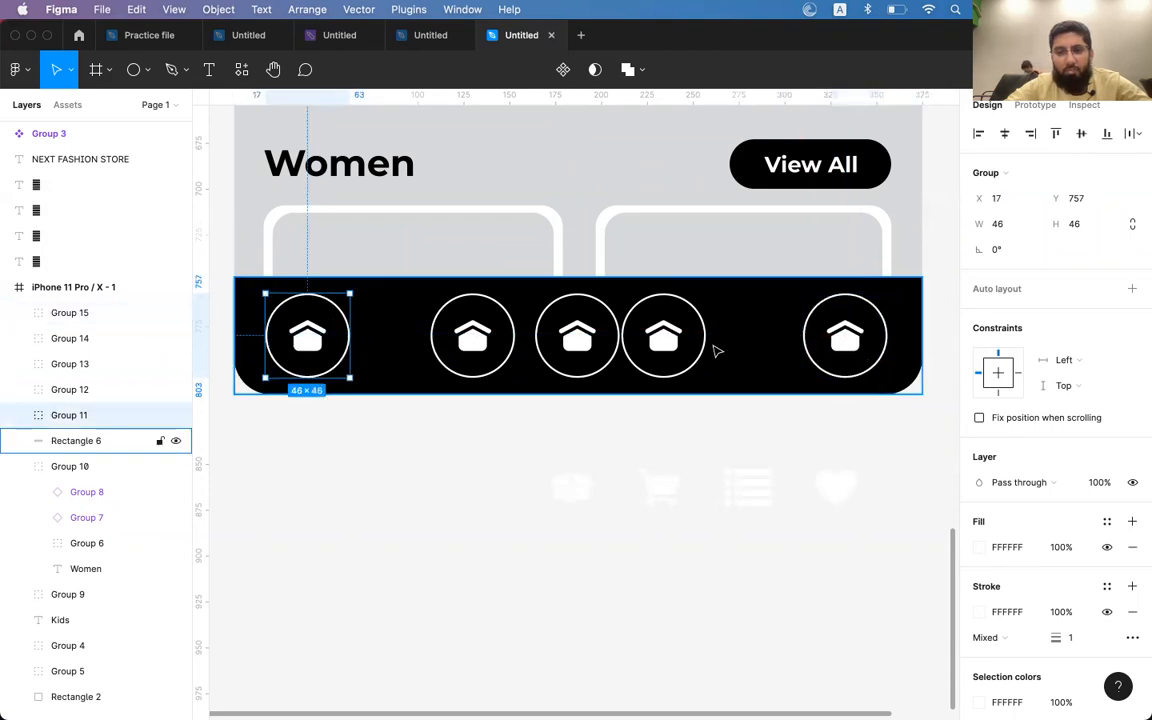
left_click(656, 350, "shift")
left_click(580, 348, "shift")
left_click(472, 345, "shift")
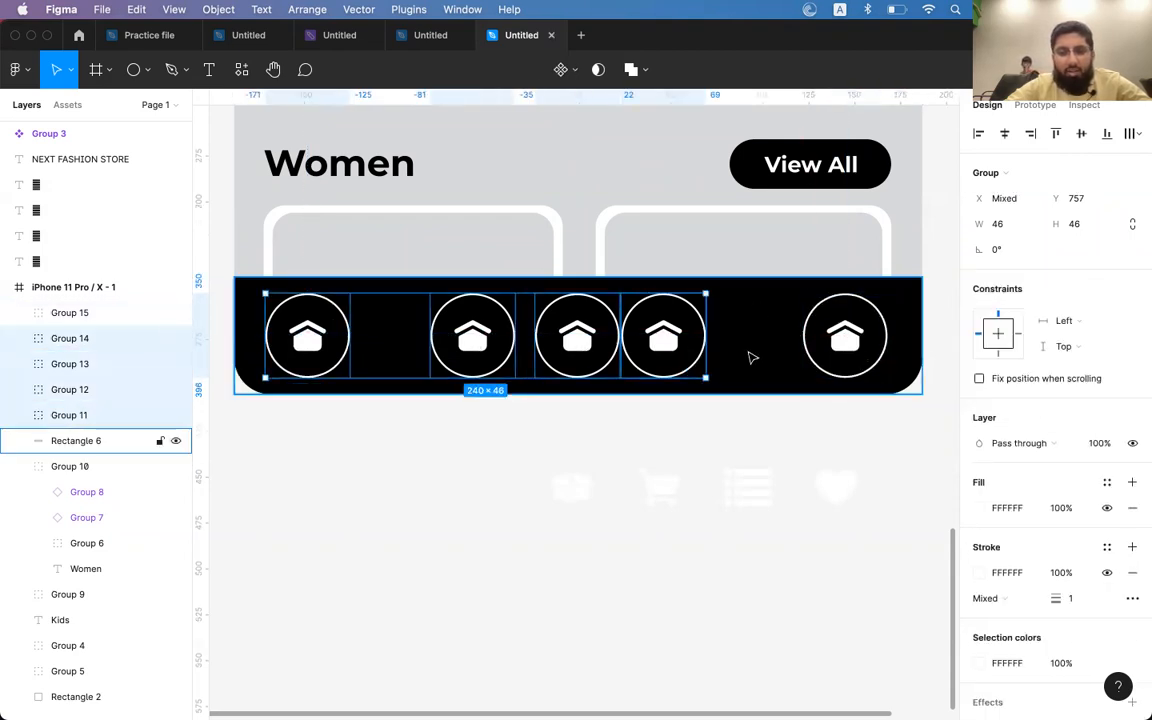
scroll(751, 357, "up", 2, "ctrl")
scroll(740, 362, "down", 1)
left_click(760, 413)
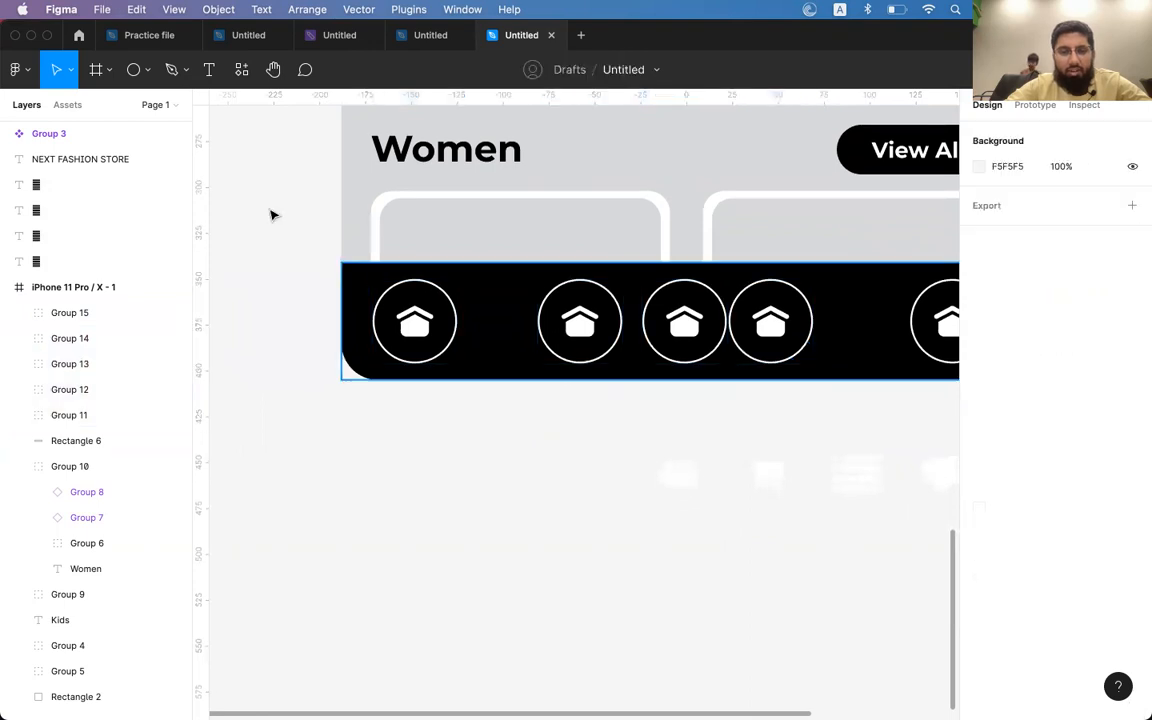
left_click(172, 72)
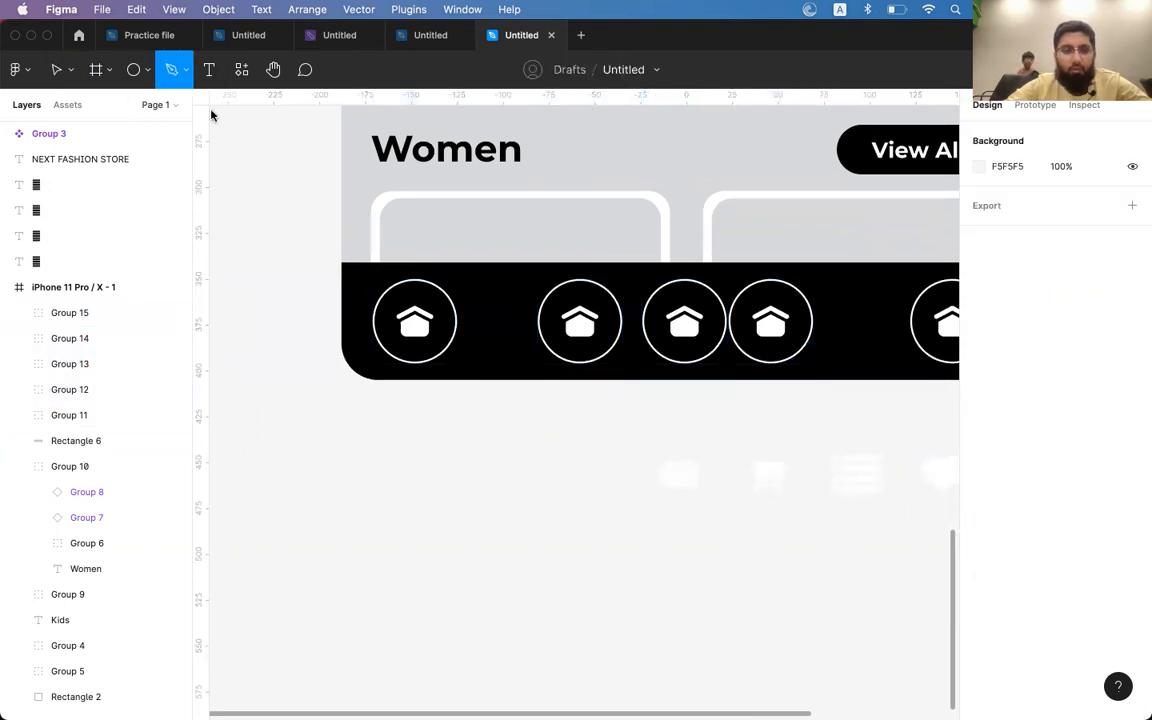
left_click(341, 265)
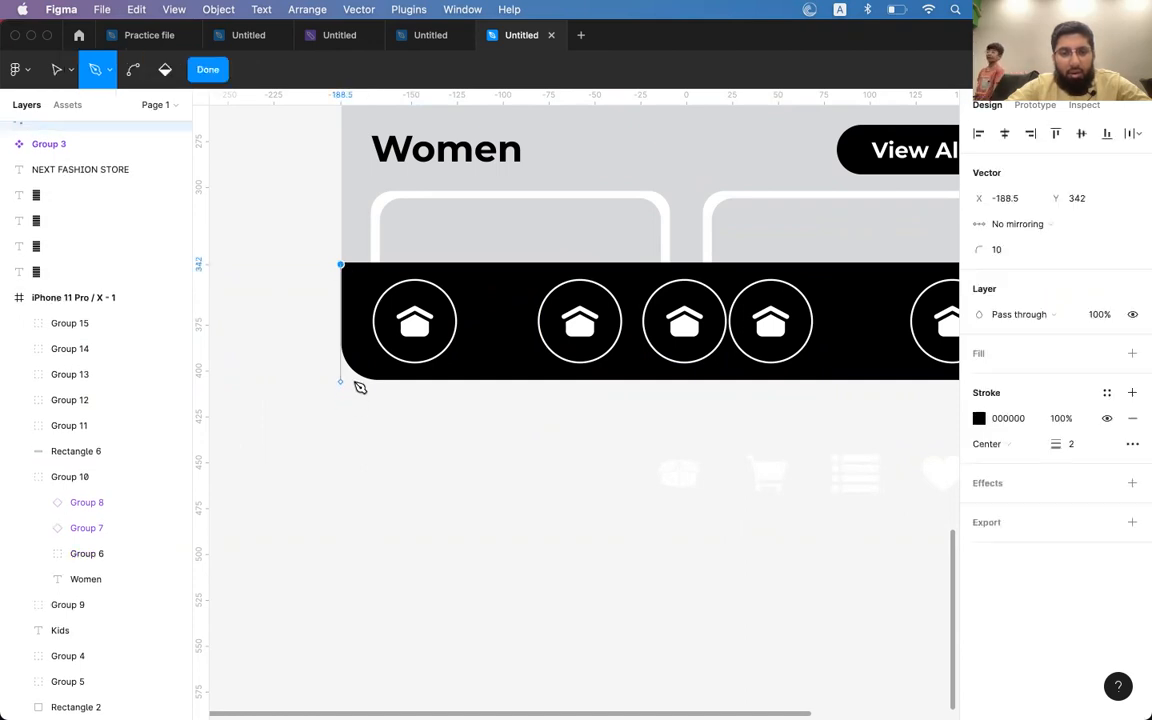
key("Escape")
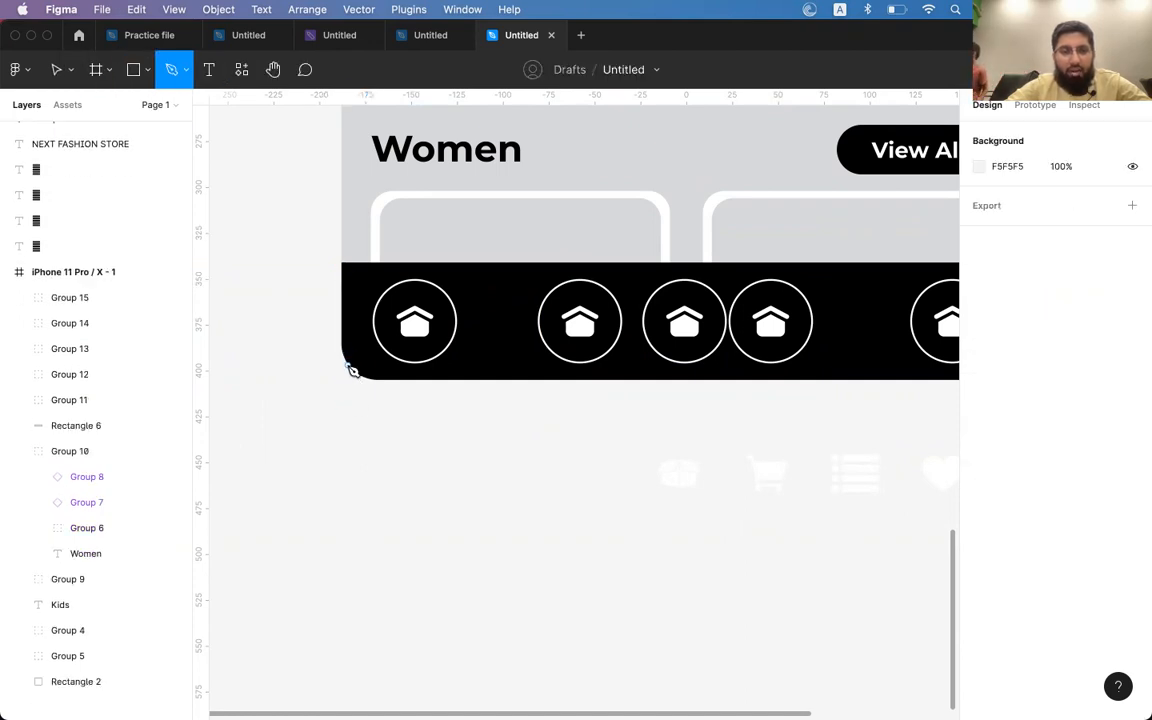
key("Escape")
left_click(130, 70)
- Draw a vertical Pen line along the black bar's left edge, from Y 747.5 to Y 812
left_click(167, 70)
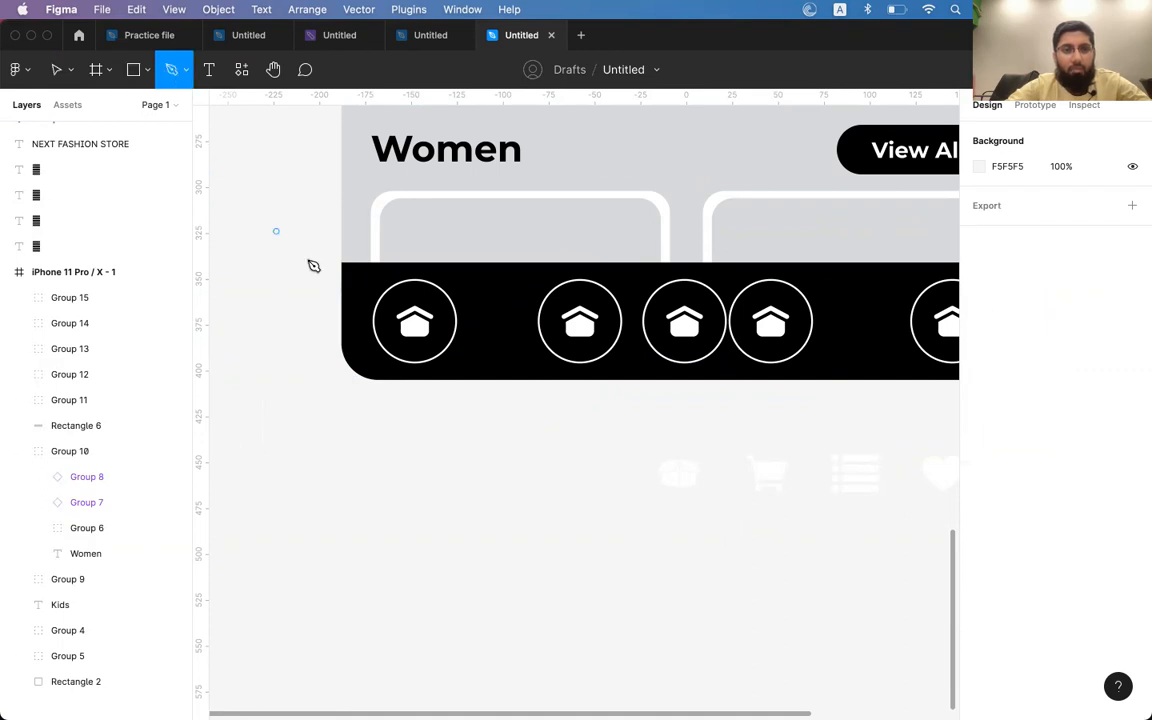
left_click(343, 264)
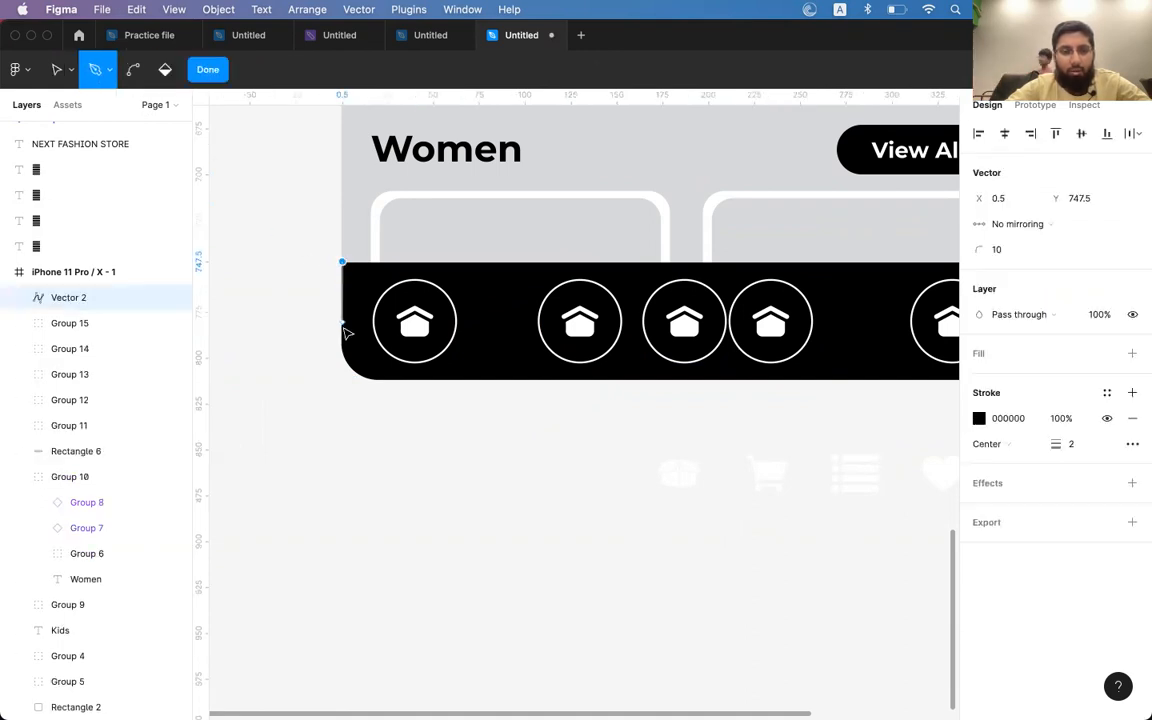
left_click(342, 380)
key("Escape")
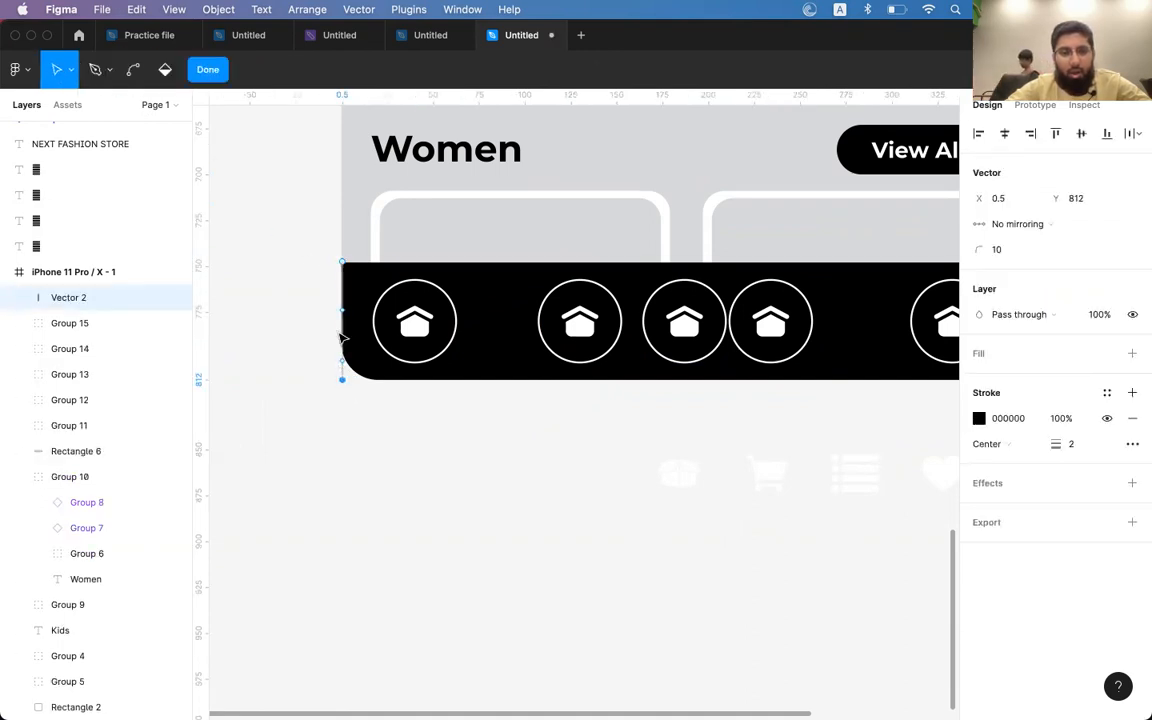
- Set the vertical line's stroke color to red FF0000
key("i")
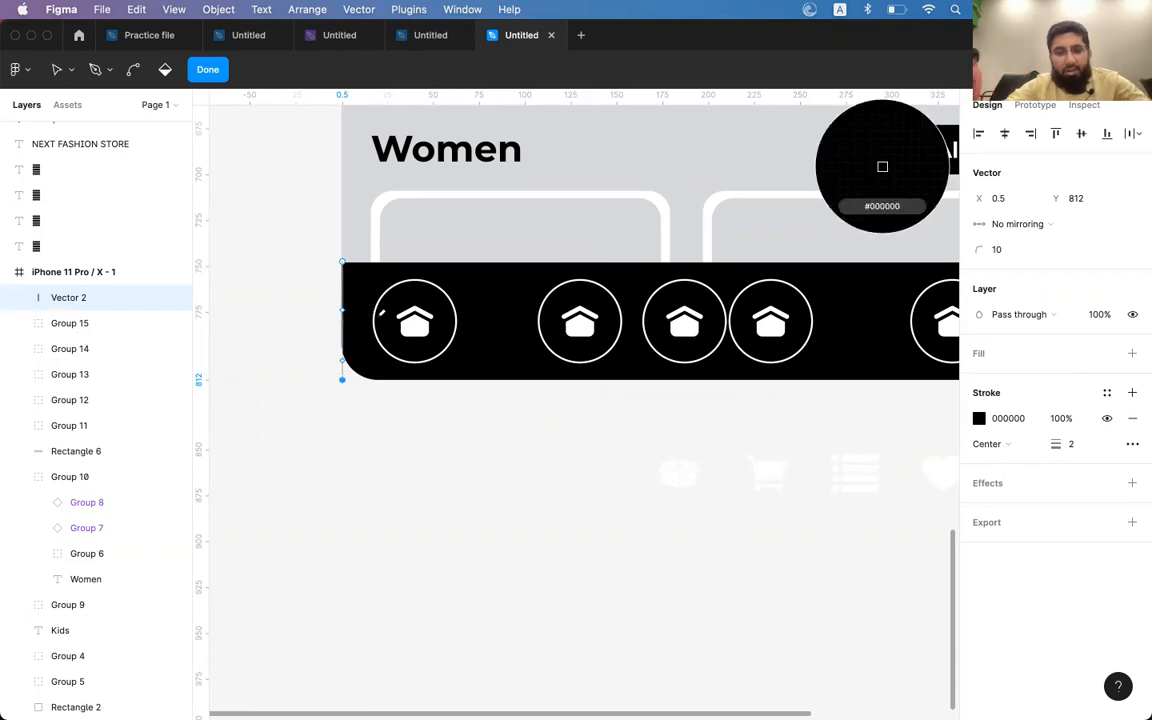
left_click(379, 238)
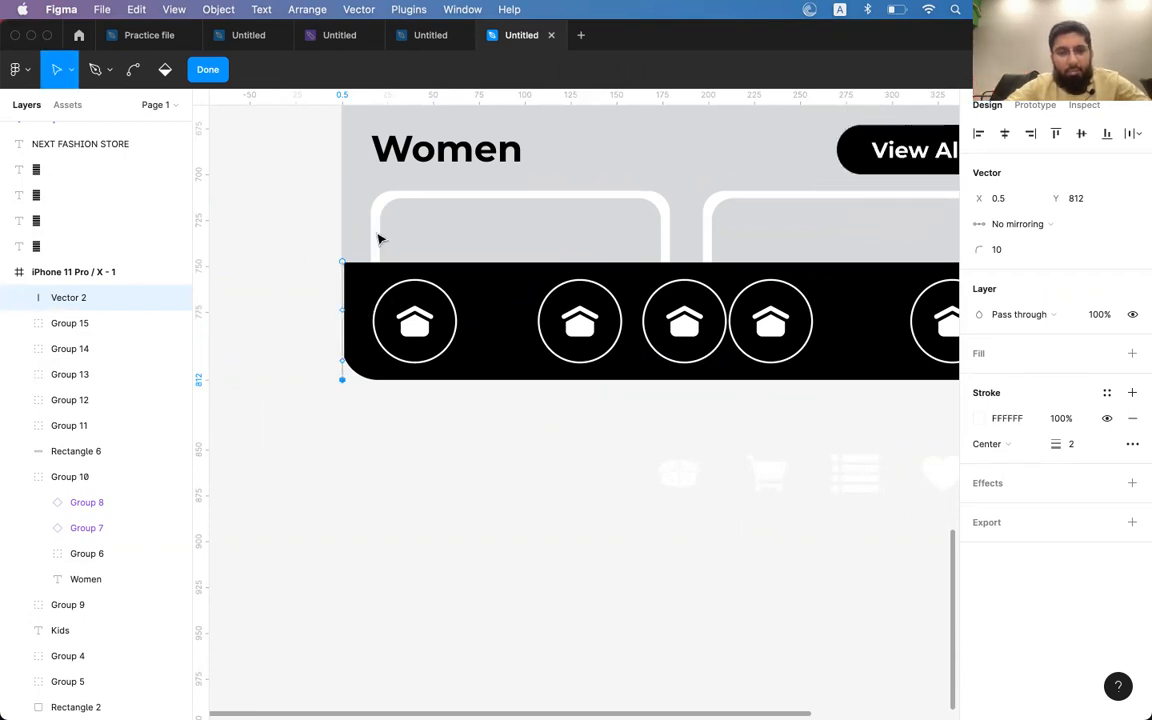
left_click(980, 419)
type("ff0000")
key("Return")
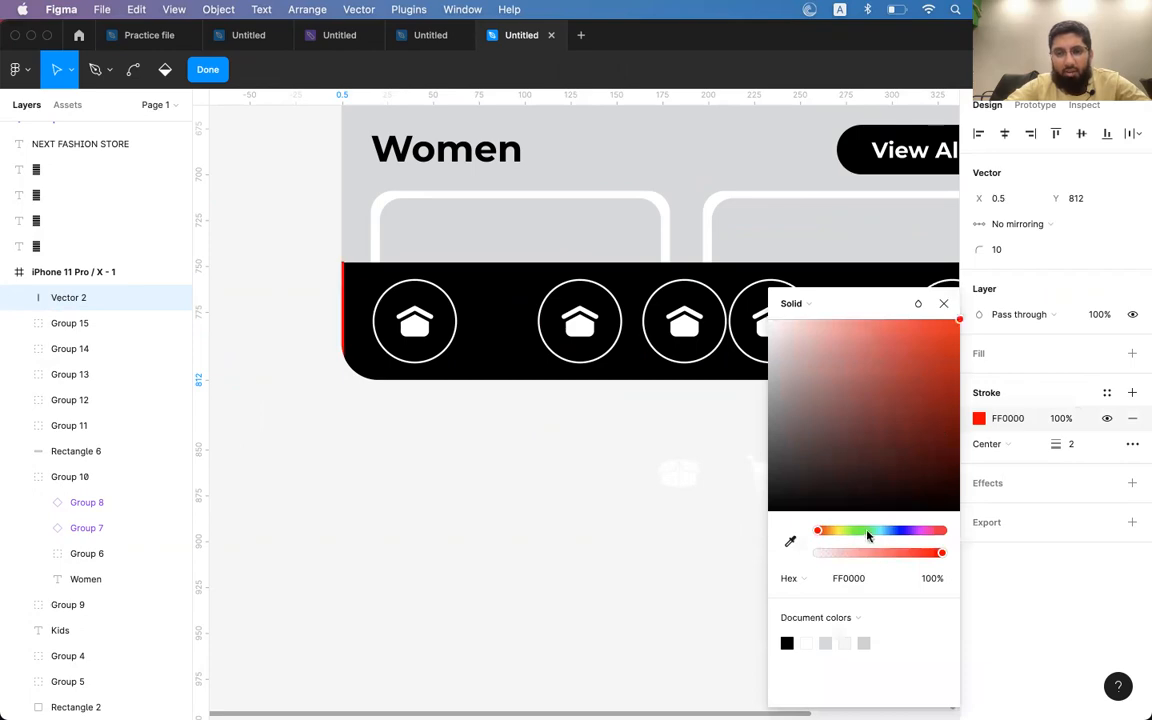